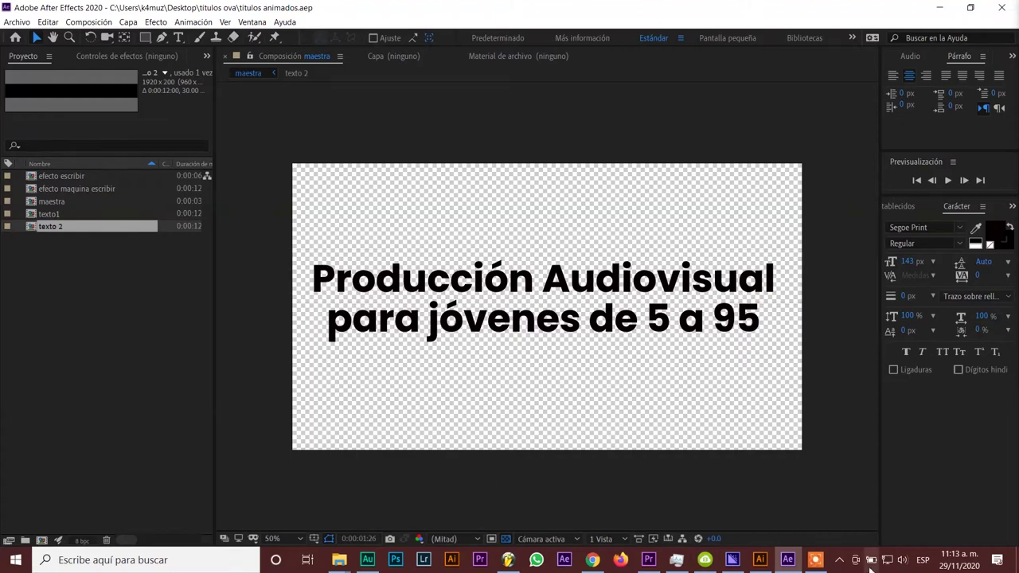
# - Switch from After Effects to the Illustrator '577' artwork of the three pensioners taking a selfie
pyautogui.click(761, 562)
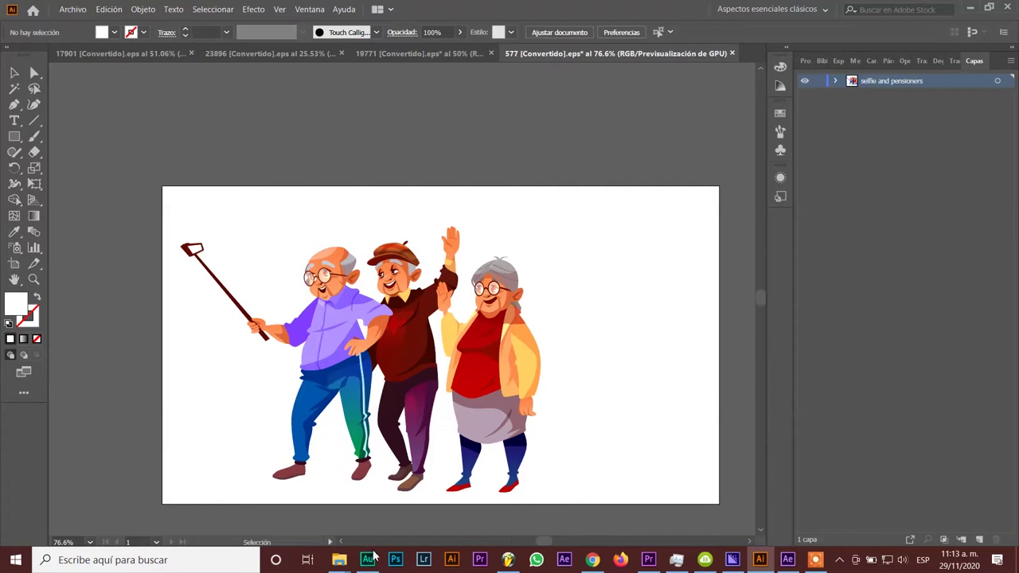
# - Bring up the TECNOLOGIA ABUELOS folder in File Explorer, then return to Premiere Pro
pyautogui.moveTo(339, 560)
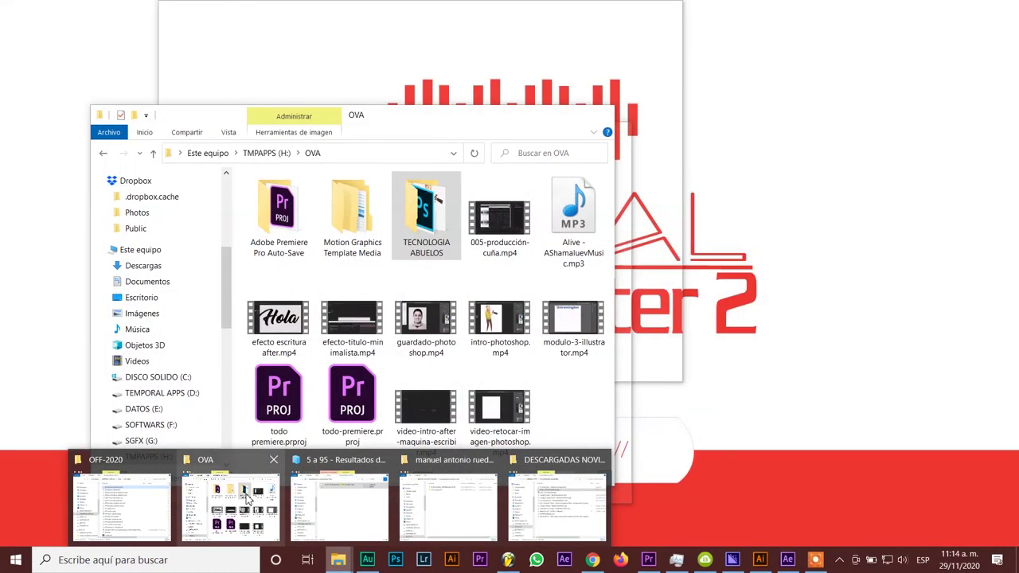
pyautogui.click(231, 506)
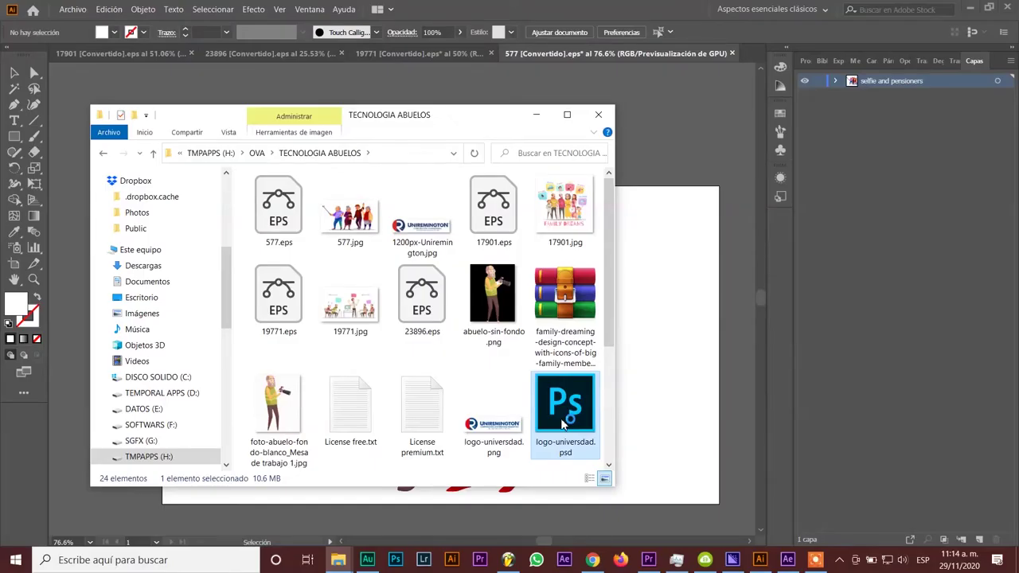
pyautogui.click(649, 559)
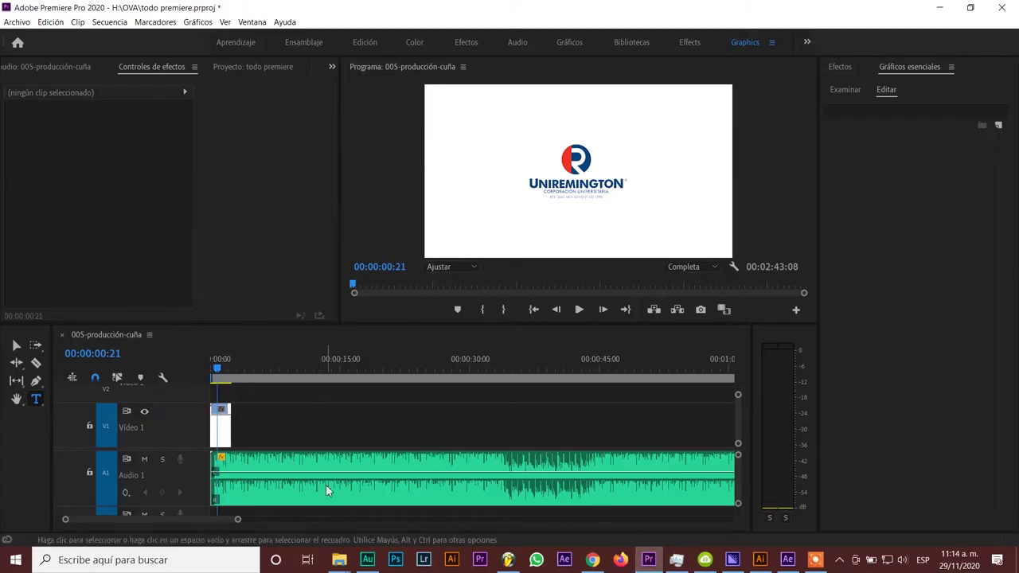
# - Delete the A1 audio clip and replay the logo animation from 00:00
pyautogui.click(310, 465)
pyautogui.press('Delete')
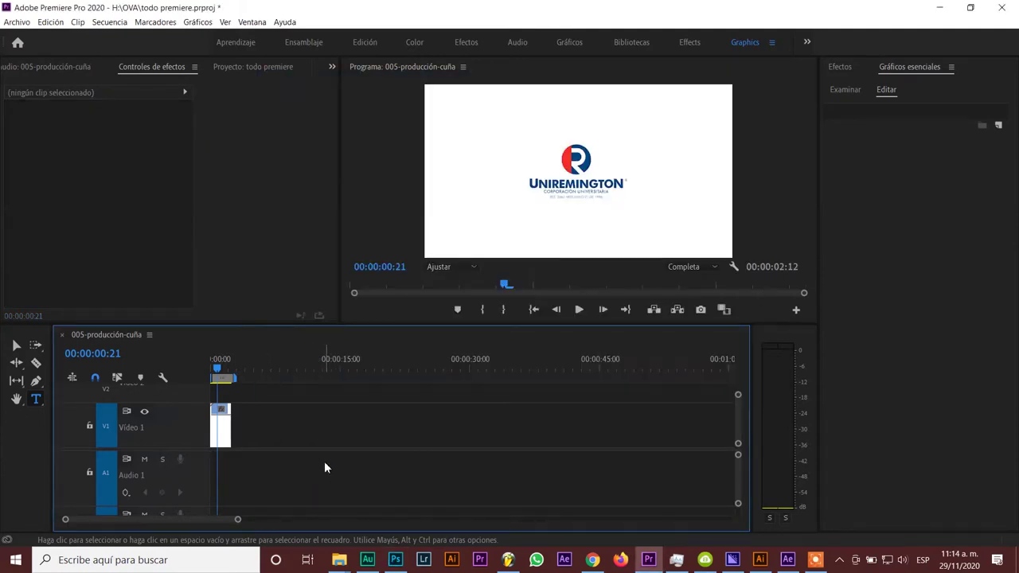
pyautogui.moveTo(216, 371); pyautogui.dragTo(159, 371)
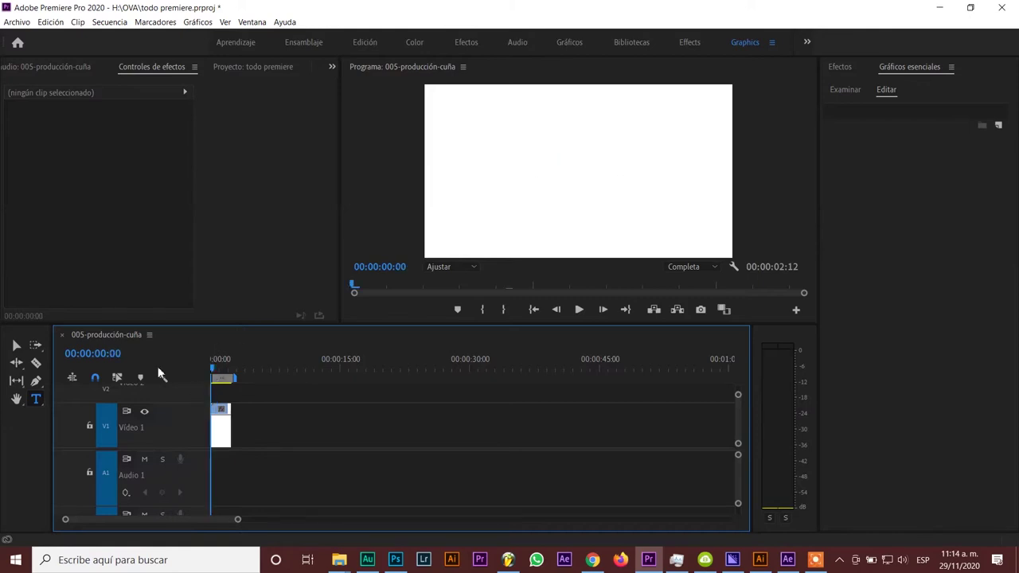
pyautogui.click(578, 310)
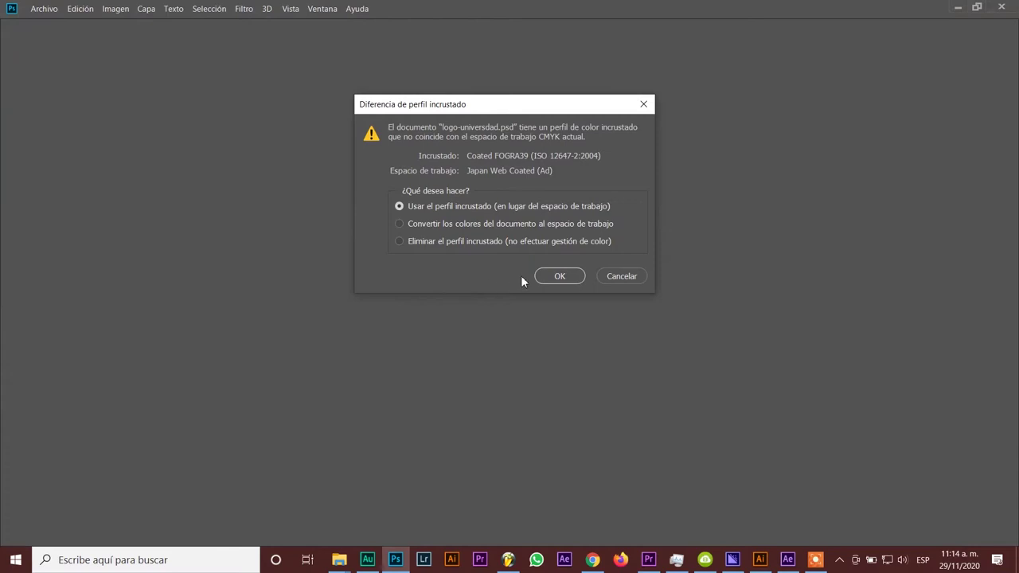
# - Open logo-universdad.psd keeping its embedded colour profile and dismiss the Nik Collection panel
pyautogui.click(567, 276)
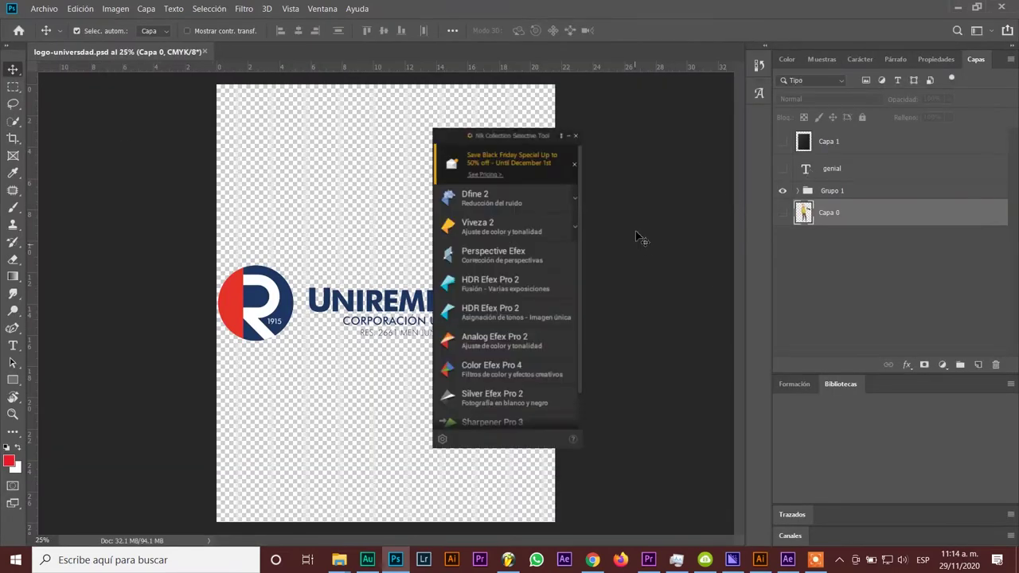
pyautogui.click(657, 179)
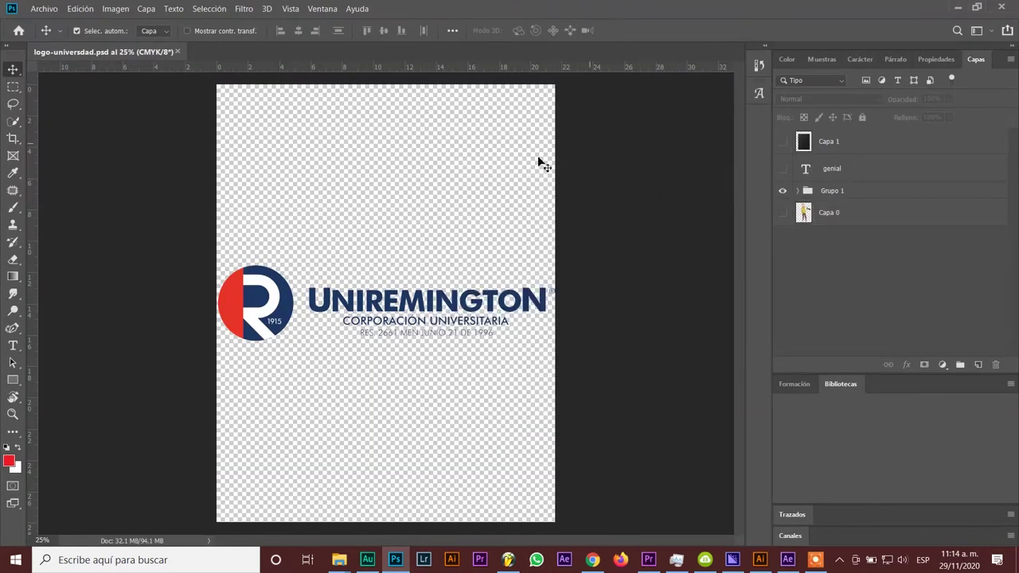
pyautogui.click(12, 86)
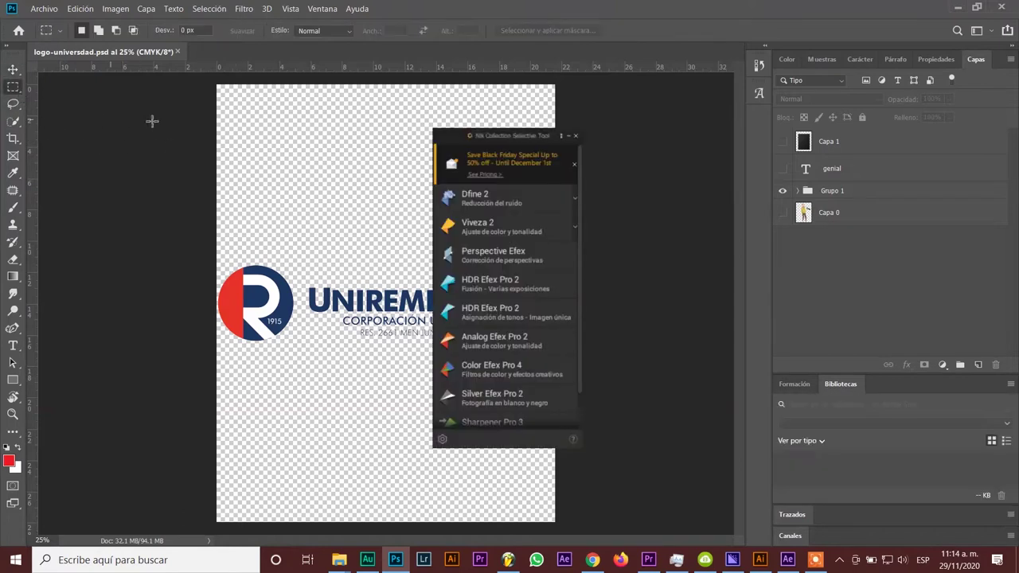
pyautogui.click(576, 135)
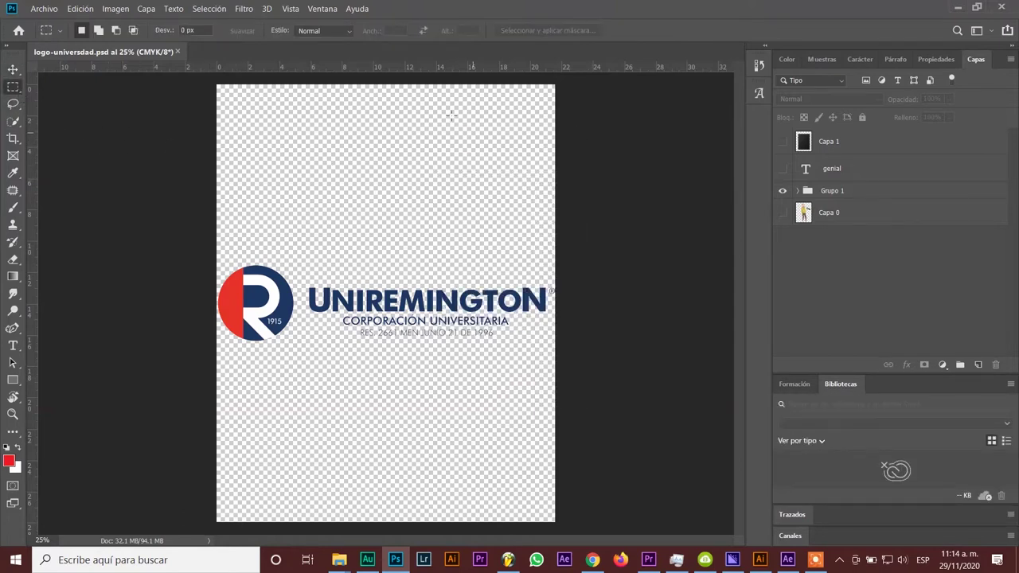
# - Crop the canvas to a narrow band around the Uniremington logo and save the file
pyautogui.click(13, 138)
pyautogui.moveTo(384, 89); pyautogui.dragTo(389, 196)
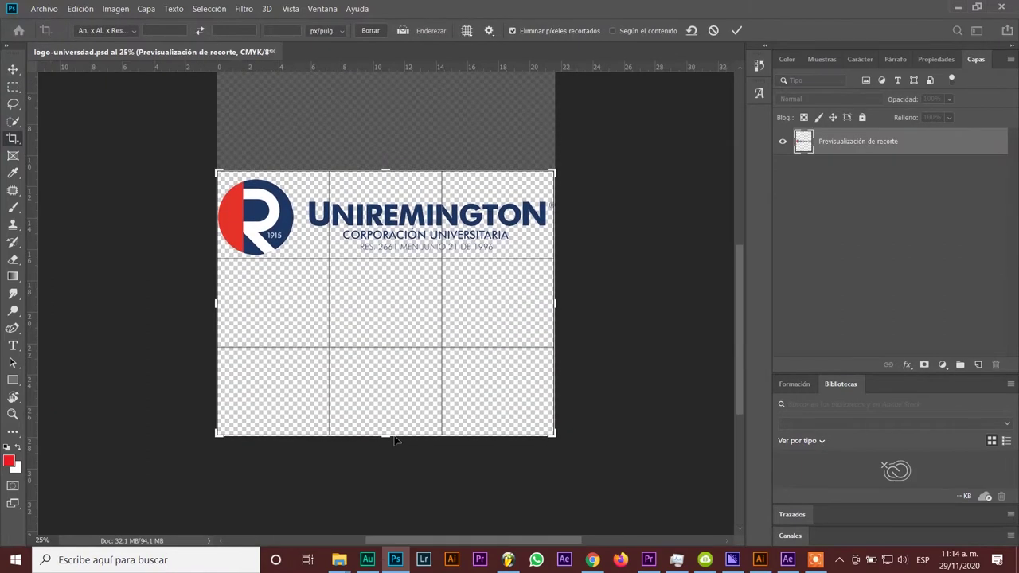
pyautogui.moveTo(387, 439); pyautogui.dragTo(396, 356)
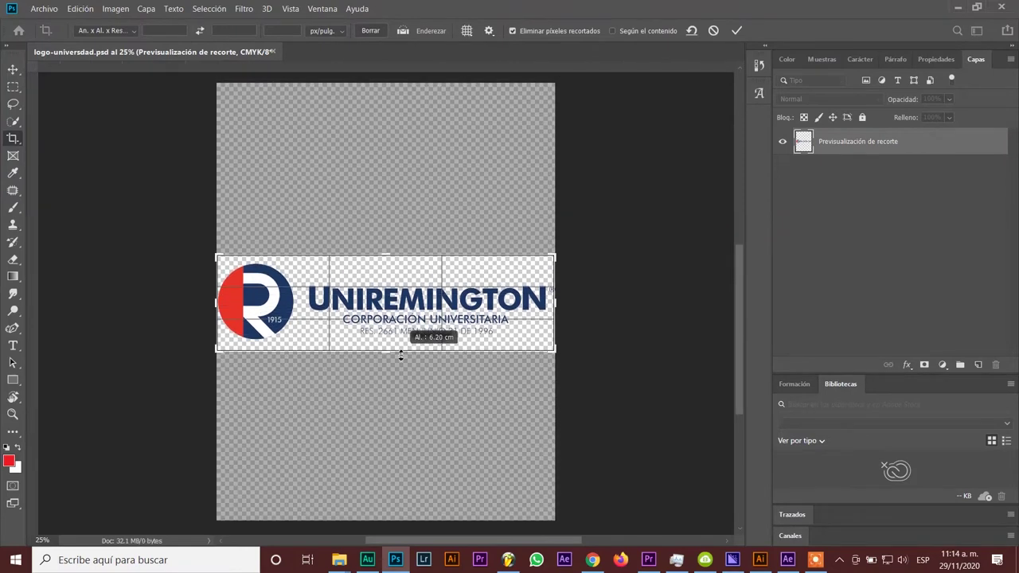
pyautogui.click(12, 70)
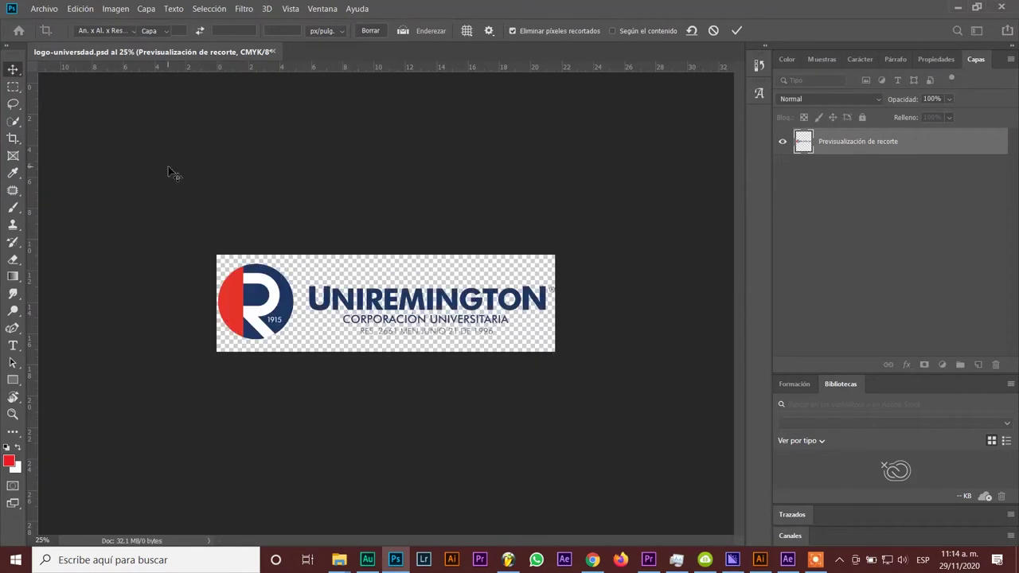
pyautogui.hotkey('ctrl', 's')
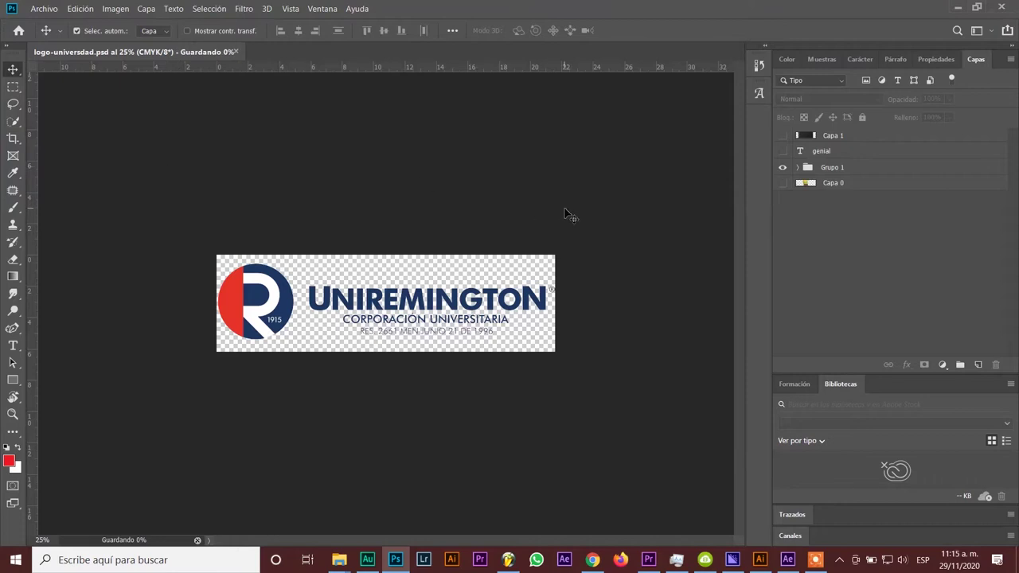
# - Minimize Photoshop and bring up the '5 a 95' Explorer search results
pyautogui.click(957, 7)
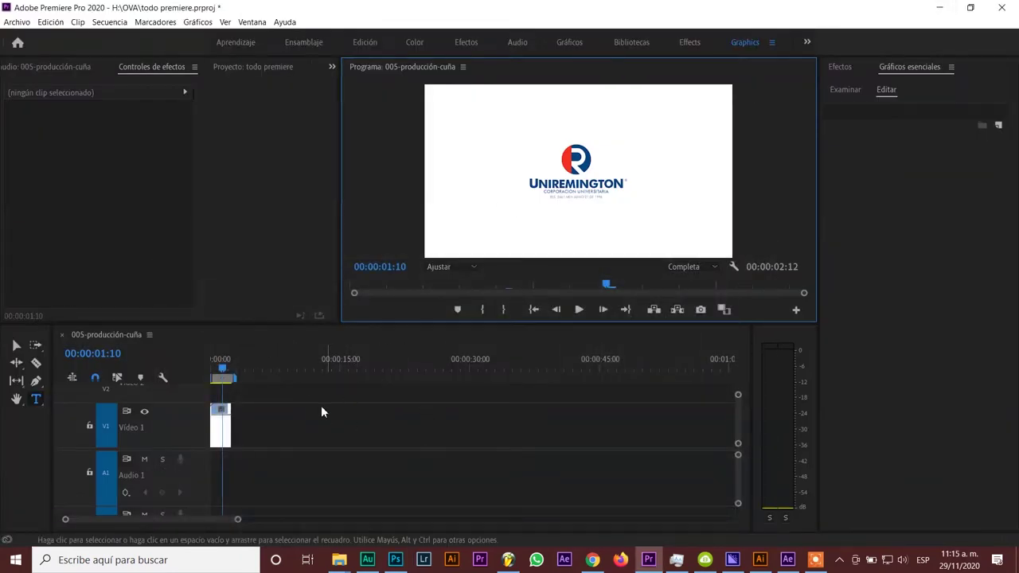
pyautogui.click(339, 559)
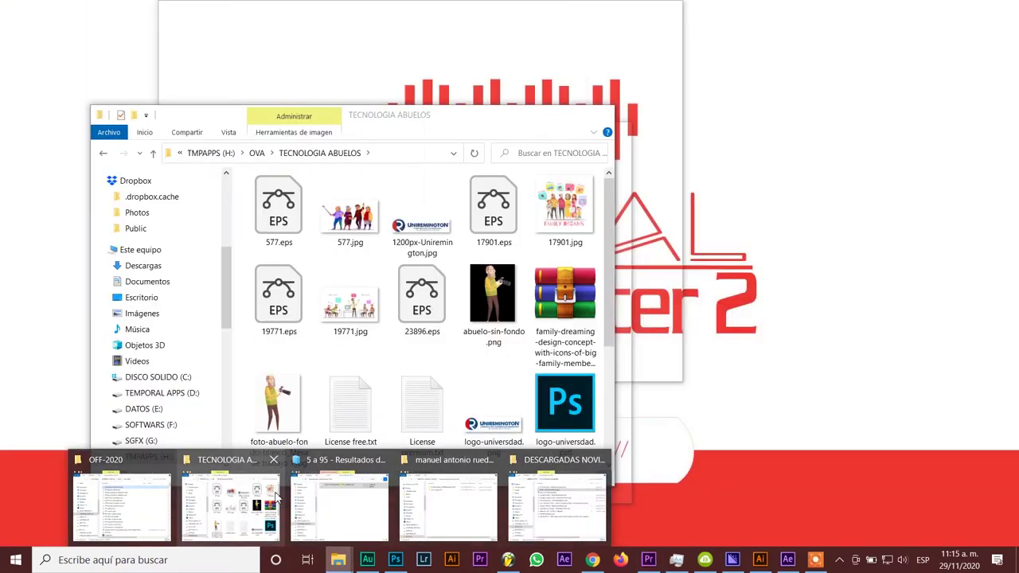
pyautogui.moveTo(276, 498)
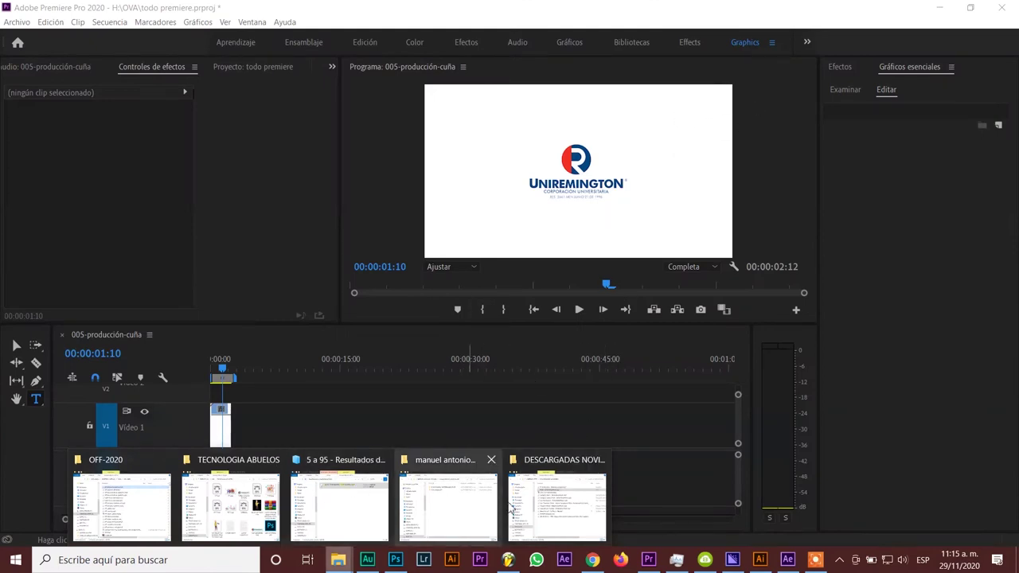
pyautogui.moveTo(551, 500)
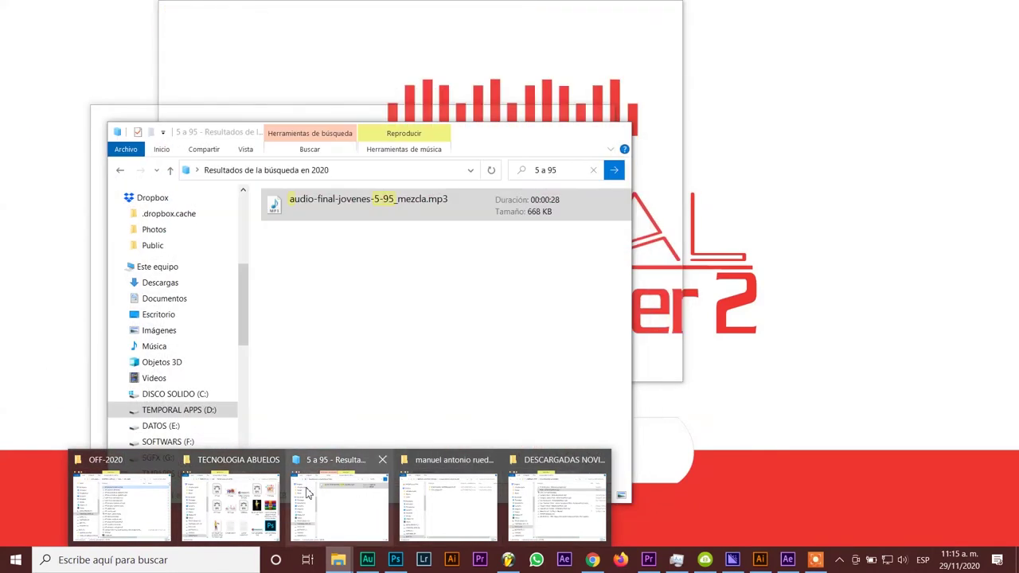
# - Preview audio-final-jovenes-5-95_mezcla.mp3 in the media player, then close the player
pyautogui.click(340, 493)
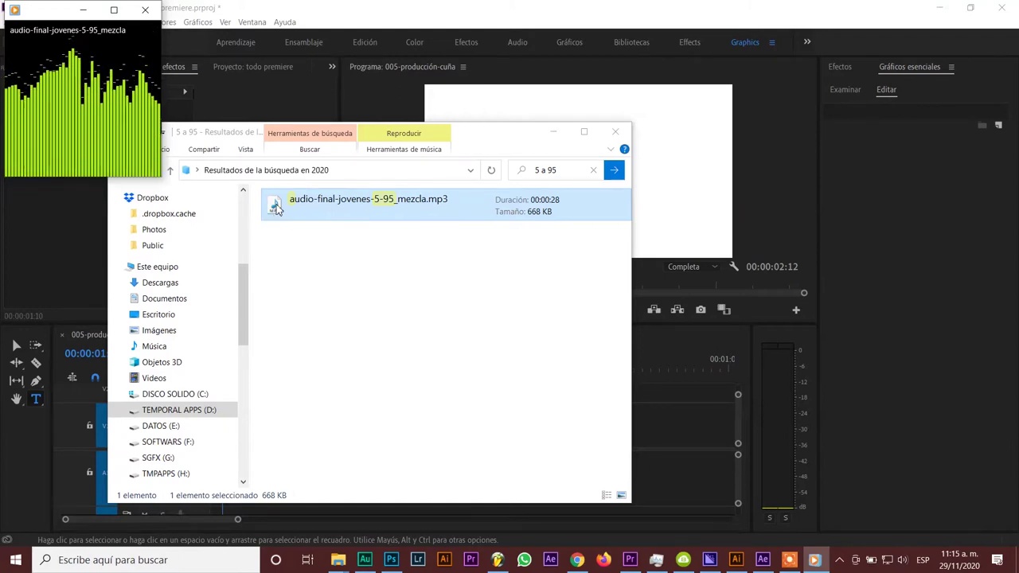
pyautogui.click(171, 20)
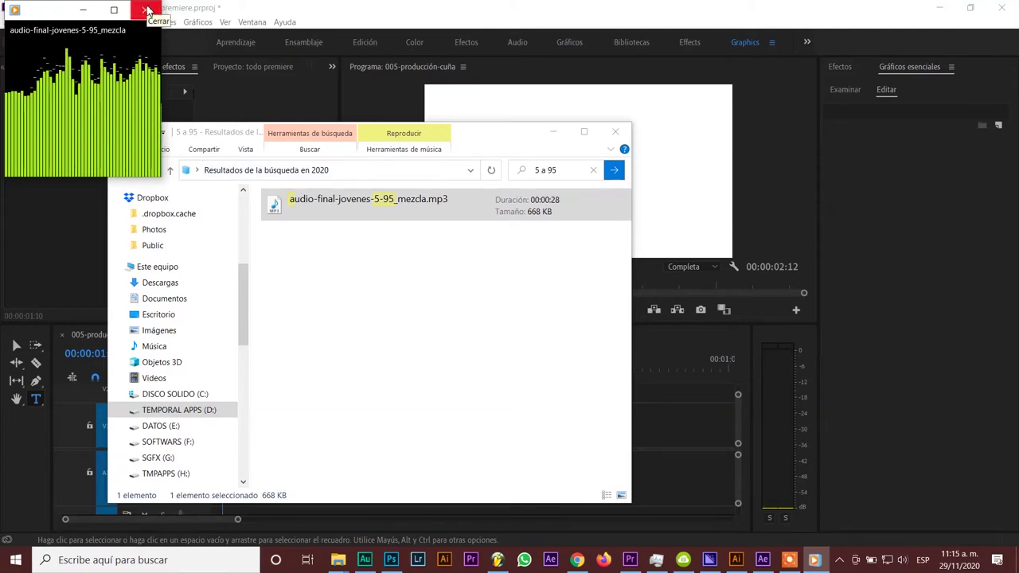
pyautogui.click(148, 11)
# - Add audio-final-jovenes-5-95_mezcla.mp3 to the timeline and position it near the sequence start
pyautogui.moveTo(273, 208); pyautogui.dragTo(649, 471)
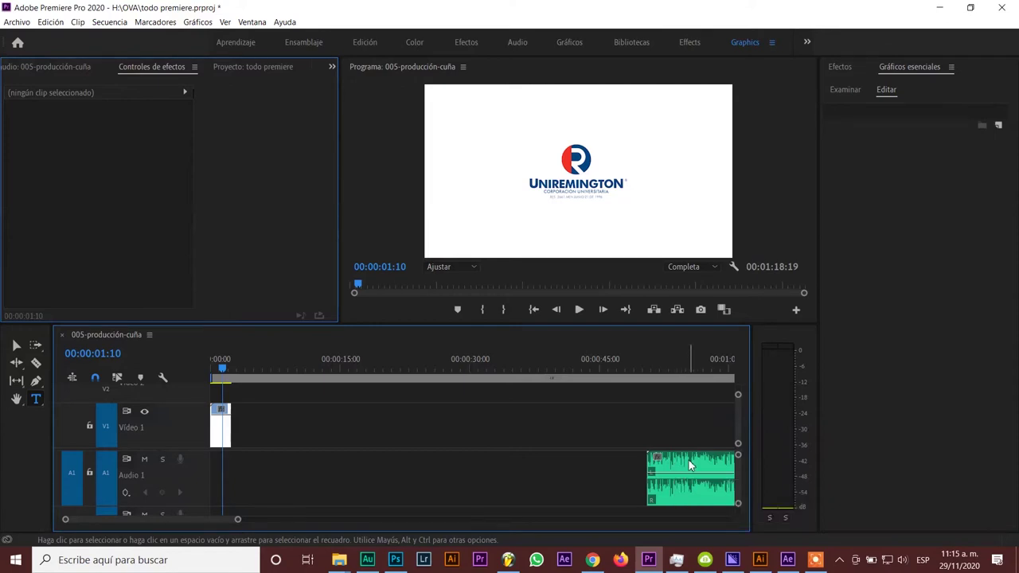
pyautogui.moveTo(690, 466); pyautogui.dragTo(316, 448)
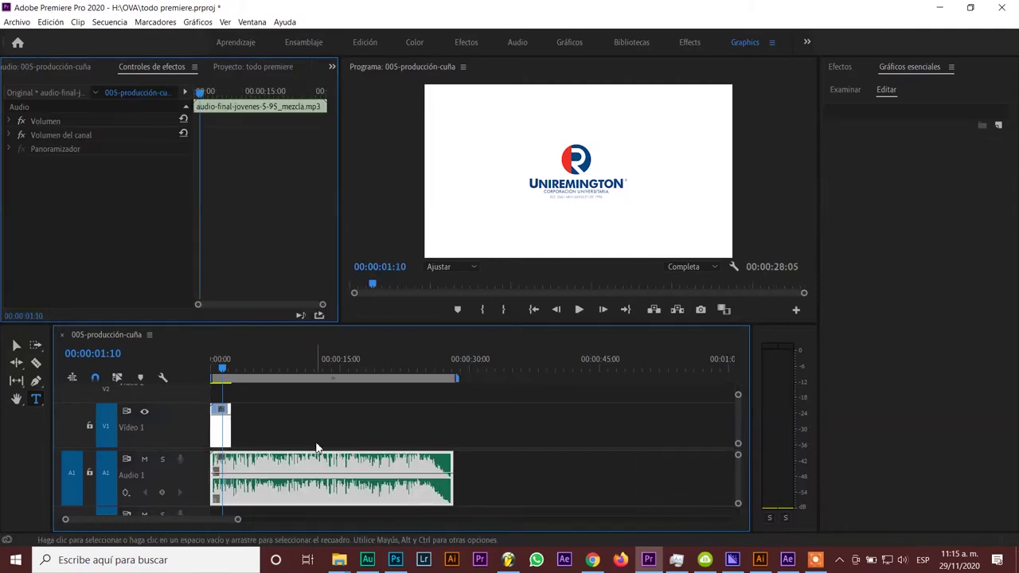
pyautogui.moveTo(329, 466)
pyautogui.mouseDown()
pyautogui.moveTo(458, 510)
pyautogui.moveTo(467, 496)
pyautogui.mouseUp()
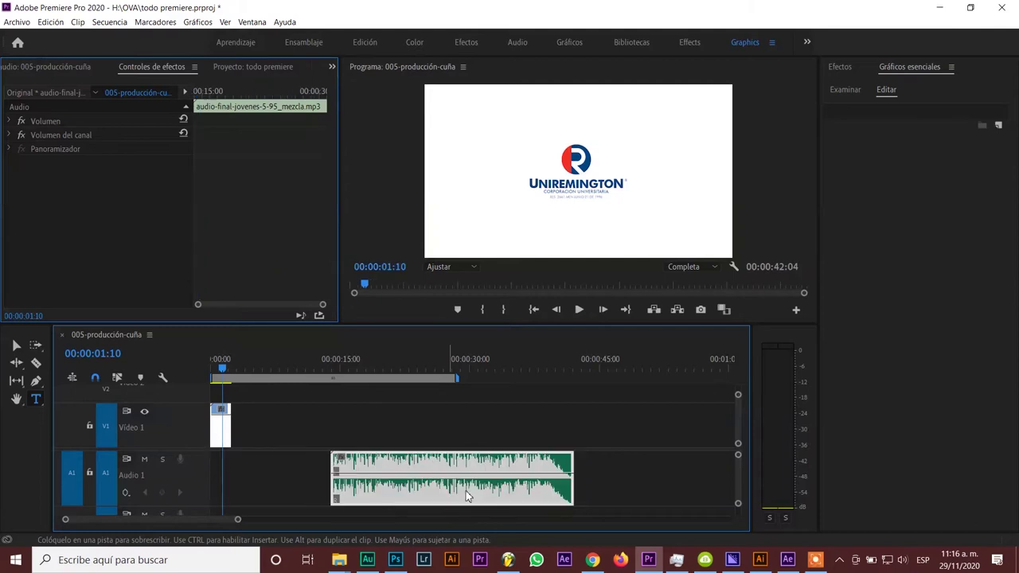
pyautogui.moveTo(738, 506); pyautogui.dragTo(738, 523)
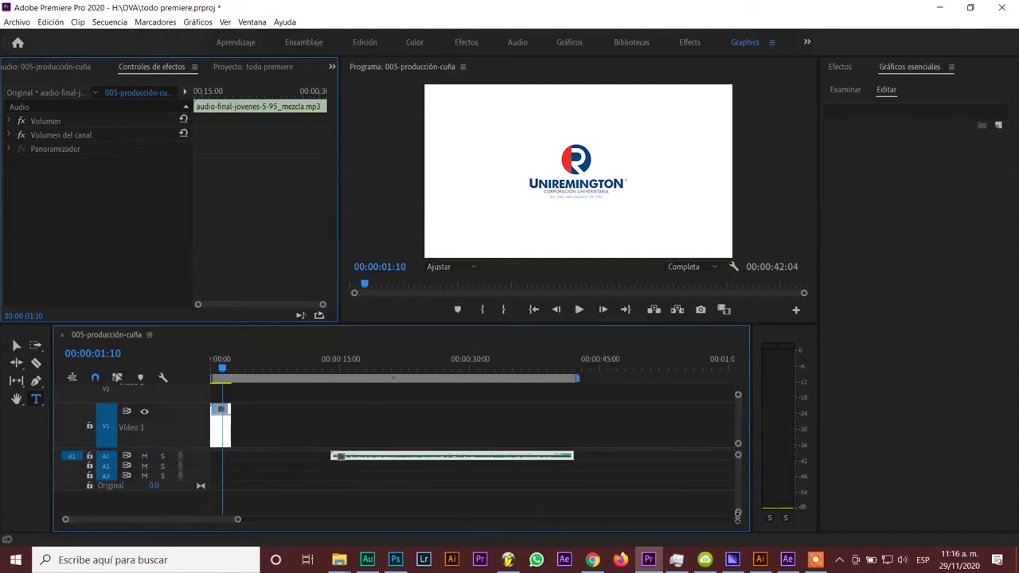
pyautogui.moveTo(443, 492)
pyautogui.mouseDown()
pyautogui.moveTo(443, 512)
pyautogui.moveTo(540, 508)
pyautogui.moveTo(321, 474)
pyautogui.mouseUp()
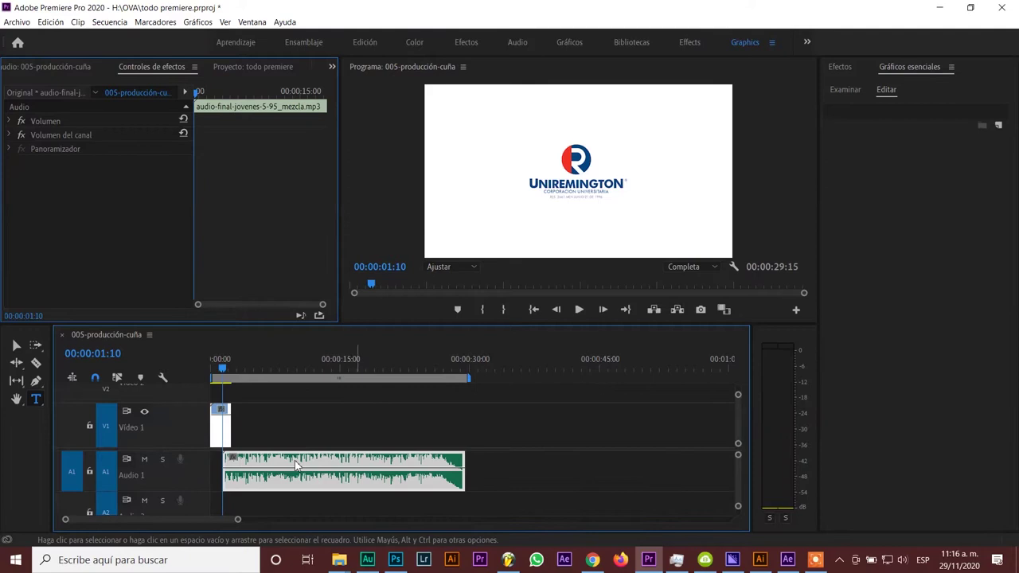
pyautogui.moveTo(235, 519); pyautogui.dragTo(185, 518)
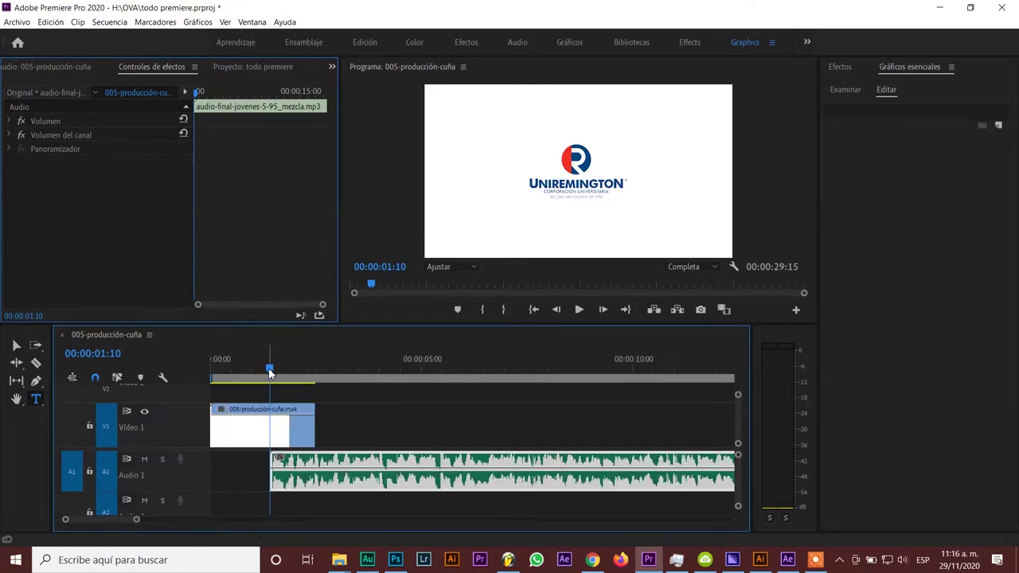
# - Trim the logo clip to about one second, start the music where it ends, and save
pyautogui.press('Home')
pyautogui.press('space')
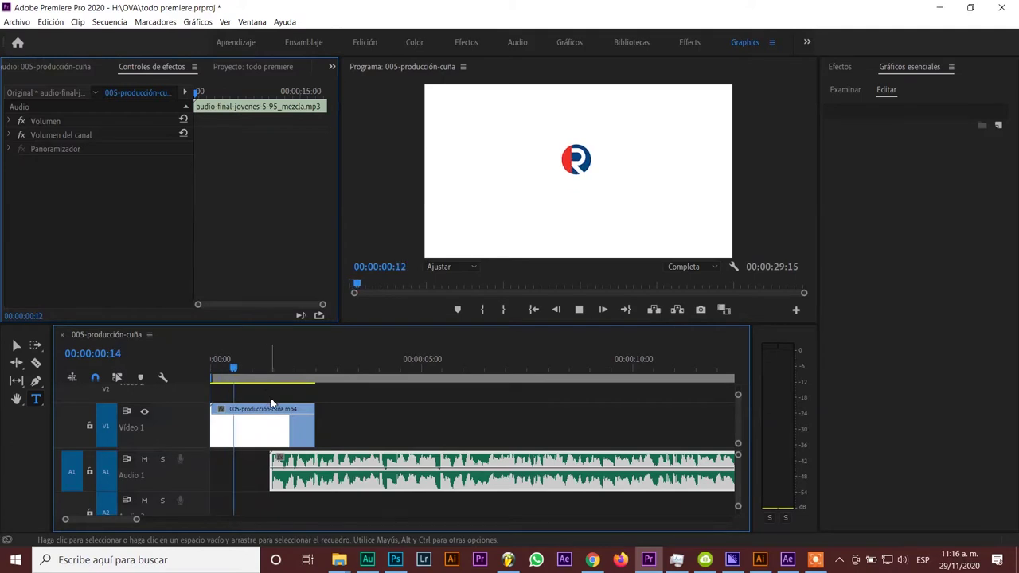
pyautogui.press('space')
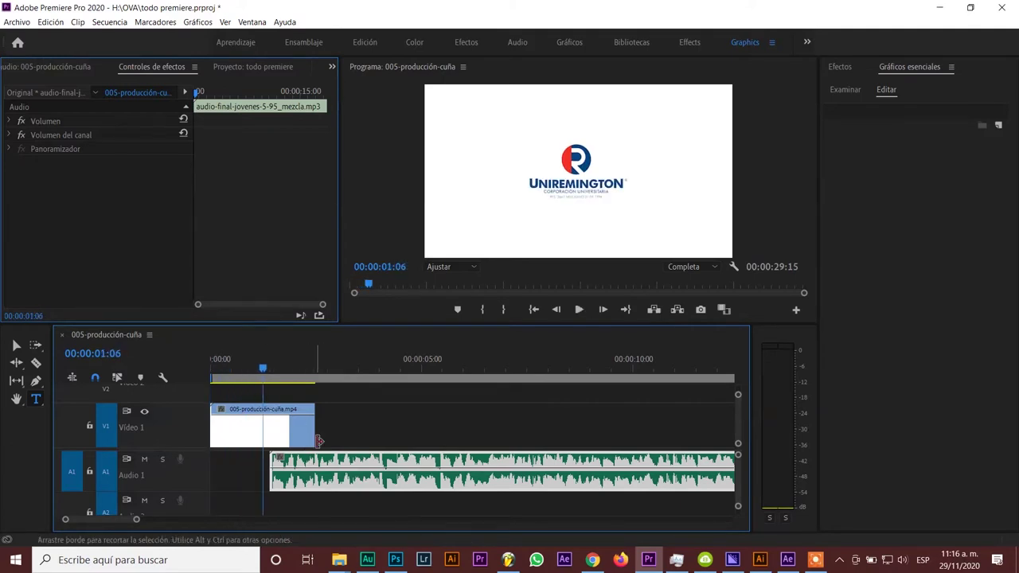
pyautogui.moveTo(316, 438)
pyautogui.mouseDown()
pyautogui.moveTo(269, 434)
pyautogui.moveTo(291, 464)
pyautogui.mouseUp()
pyautogui.press('space')
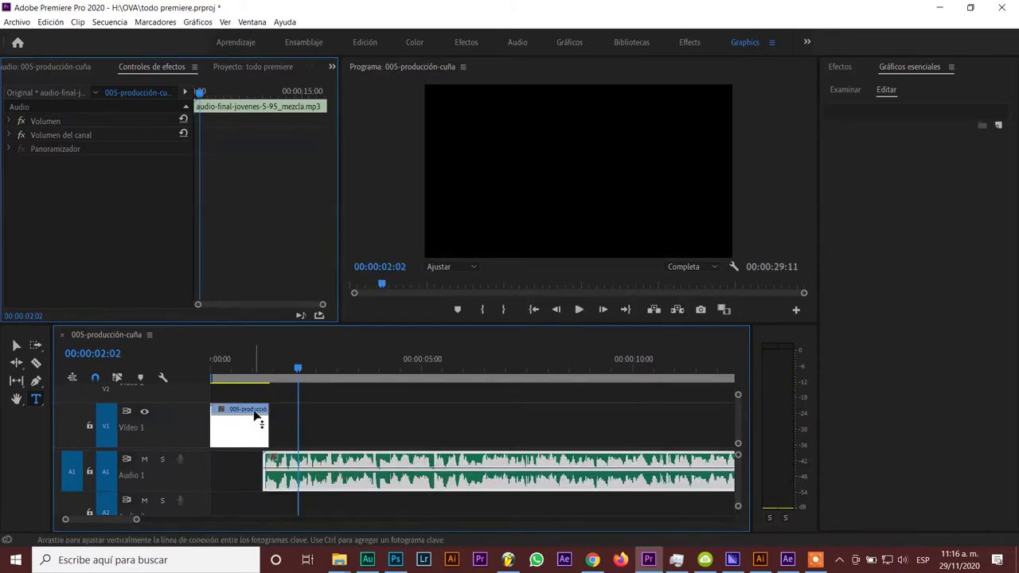
pyautogui.click(258, 417)
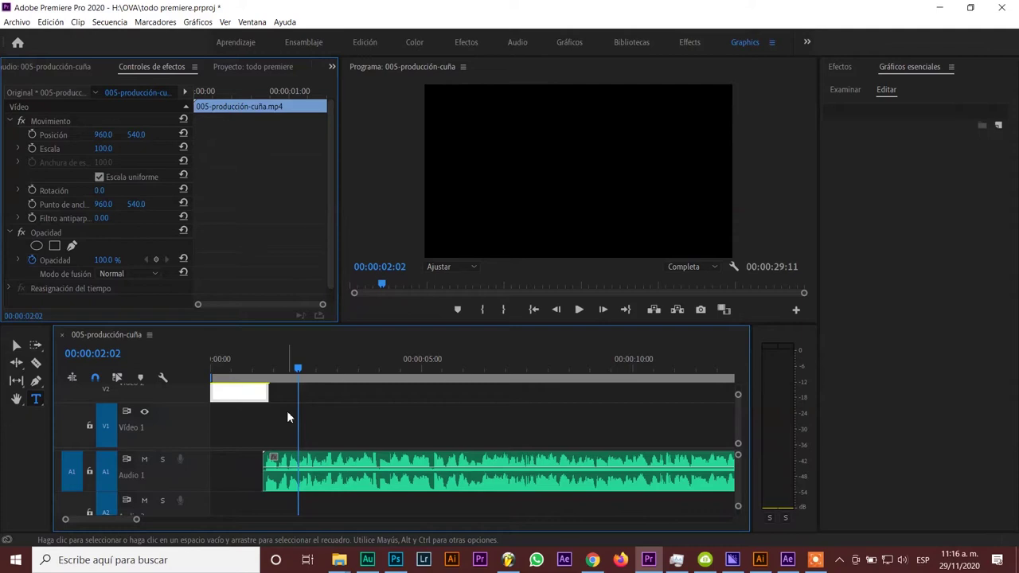
pyautogui.hotkey('ctrl', 's')
# - Deselect all timeline clips and switch Premiere to the Edición workspace
pyautogui.click(16, 22)
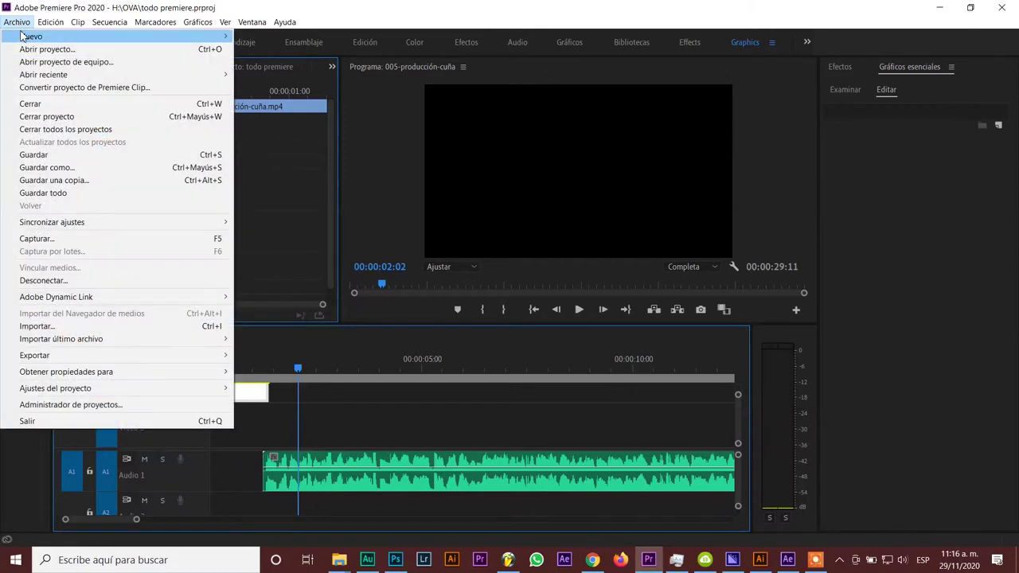
pyautogui.click(109, 21)
pyautogui.click(535, 409)
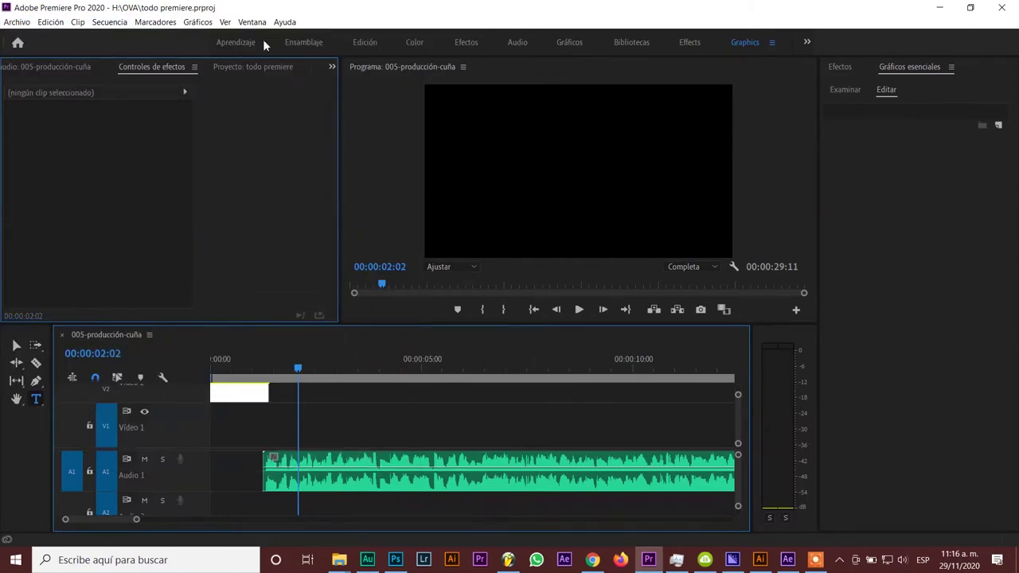
pyautogui.click(198, 22)
pyautogui.moveTo(251, 22)
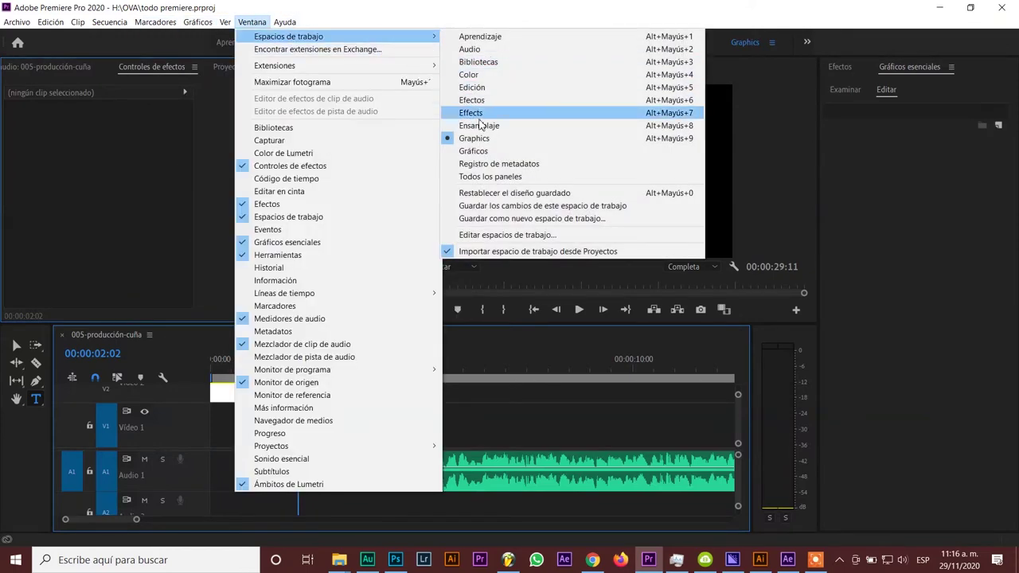
pyautogui.click(471, 87)
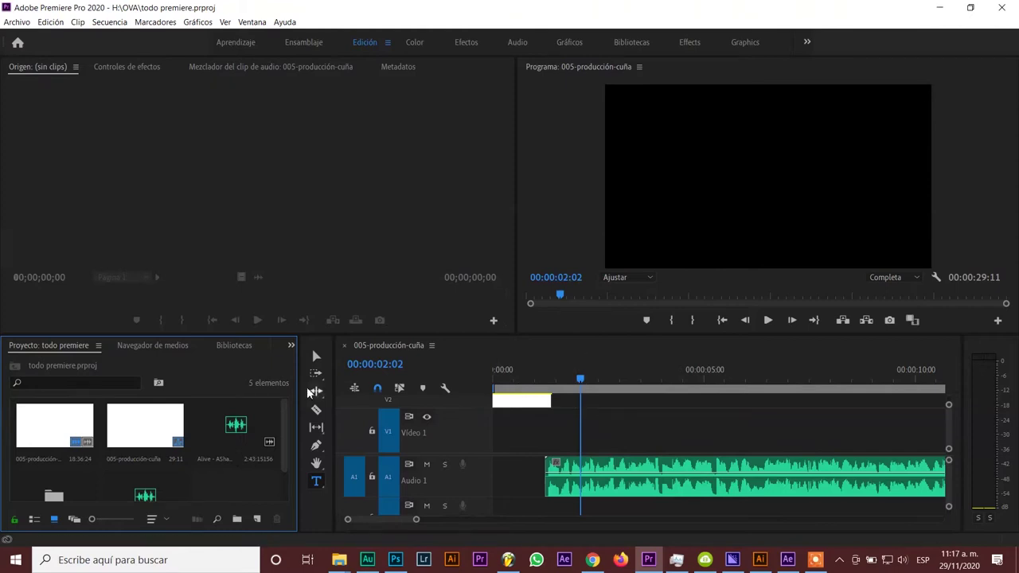
# - Select the 005-producción-cuña sequence in the thumbnail bin and start a new Color mate
pyautogui.click(515, 388)
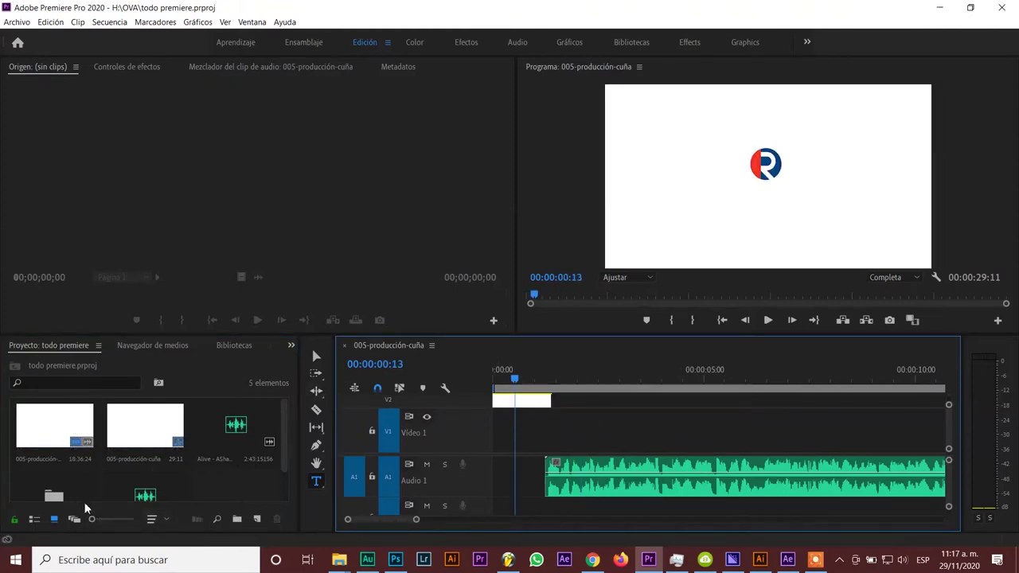
pyautogui.click(34, 519)
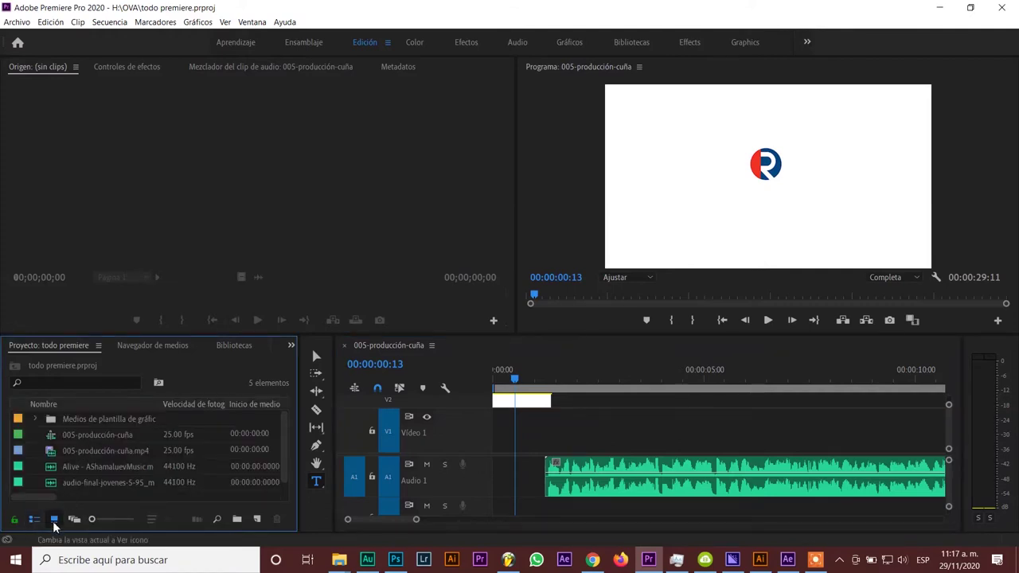
pyautogui.click(54, 519)
pyautogui.click(155, 437)
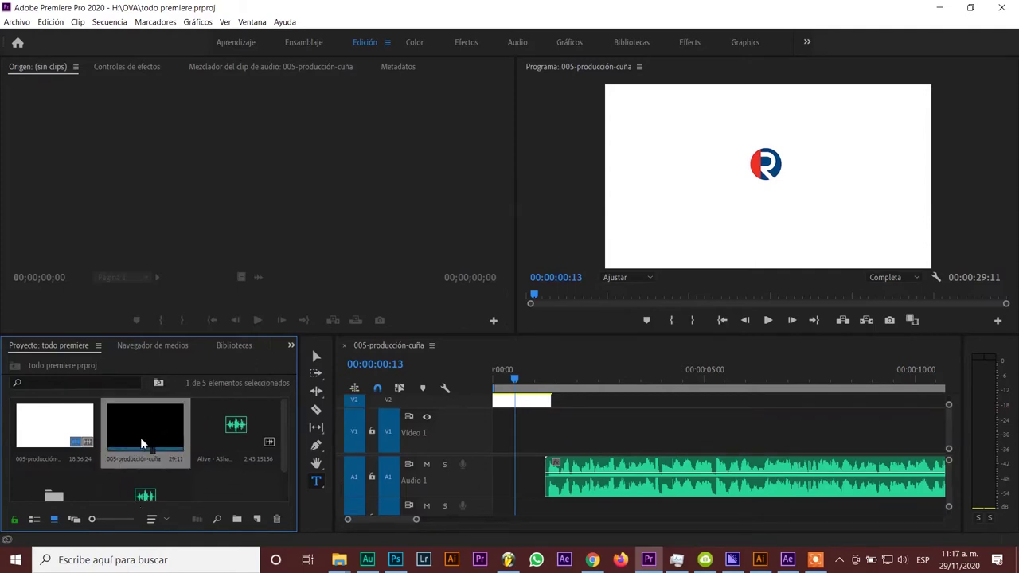
pyautogui.click(9, 24)
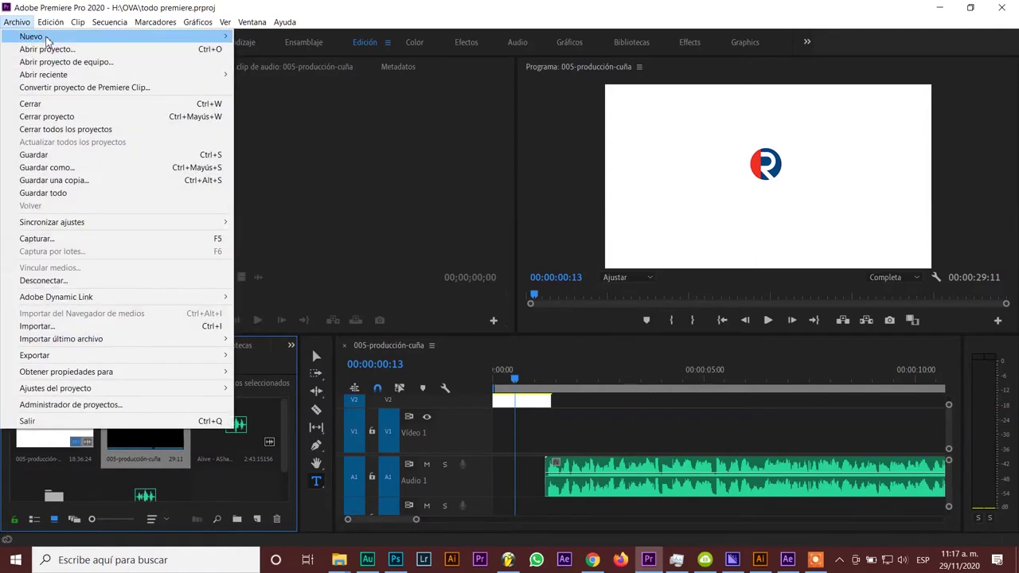
pyautogui.moveTo(172, 37)
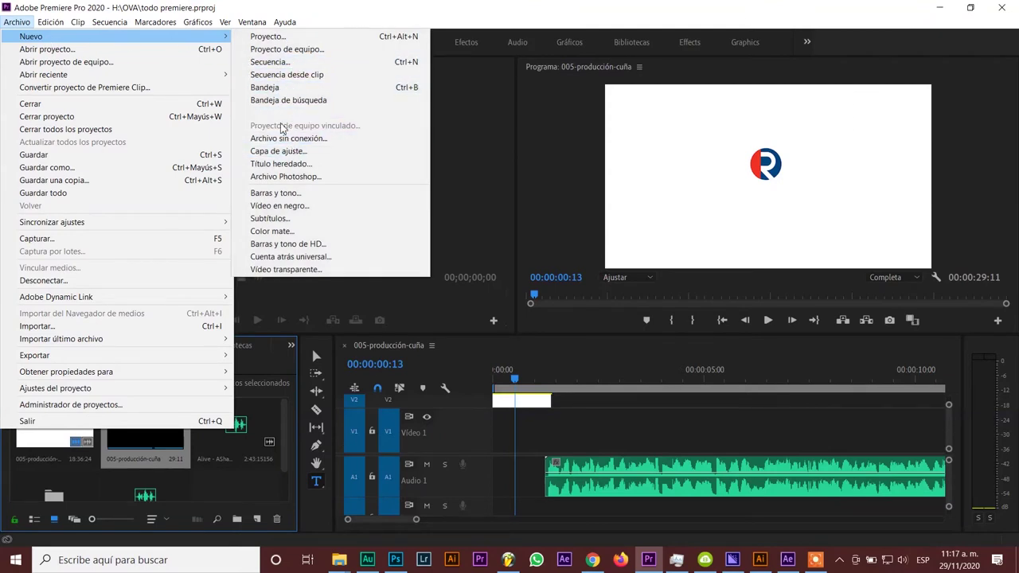
pyautogui.click(289, 232)
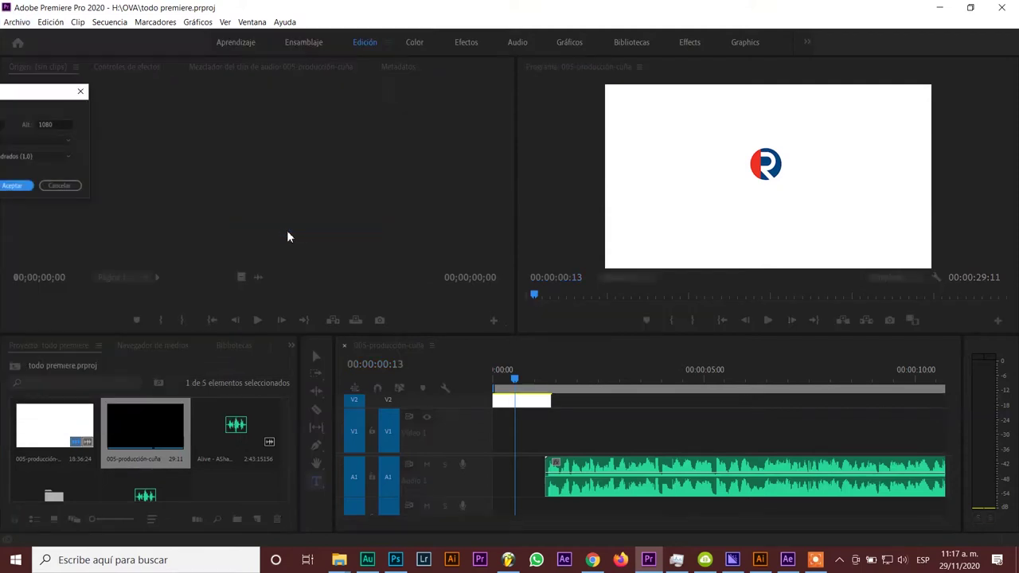
# - Create a 1920x1080 pure white colour matte named 'fondo blanco'
pyautogui.moveTo(38, 94); pyautogui.dragTo(395, 88)
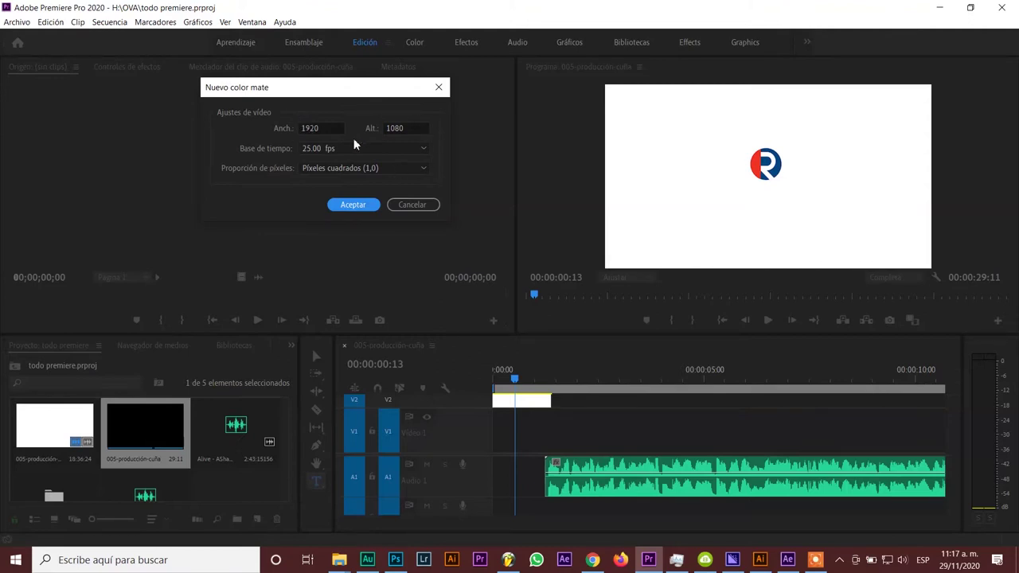
pyautogui.click(355, 200)
pyautogui.moveTo(388, 125); pyautogui.dragTo(373, 230)
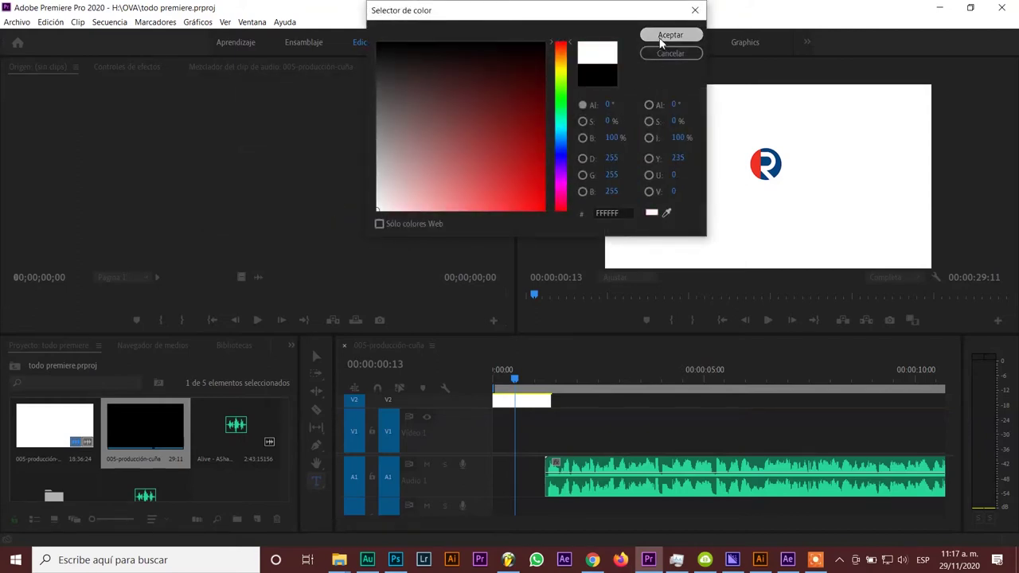
pyautogui.click(659, 36)
pyautogui.write('fon')
pyautogui.press('BackSpace')
pyautogui.write('do blanco')
pyautogui.press('Return')
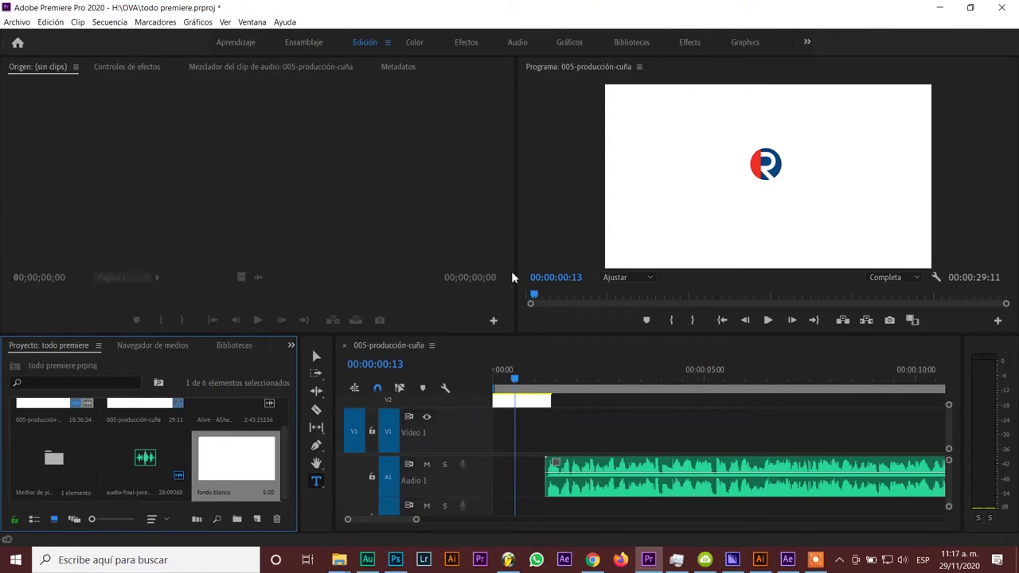
# - Place the fondo blanco matte on Video 1 and save the project
pyautogui.moveTo(230, 459); pyautogui.dragTo(547, 446)
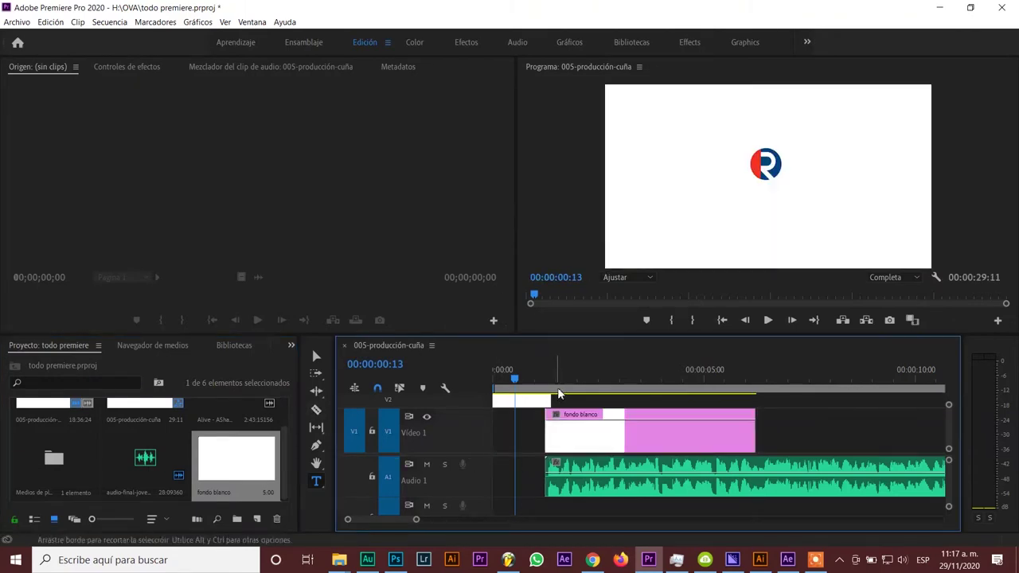
pyautogui.moveTo(550, 379)
pyautogui.mouseDown()
pyautogui.moveTo(510, 387)
pyautogui.moveTo(573, 387)
pyautogui.mouseUp()
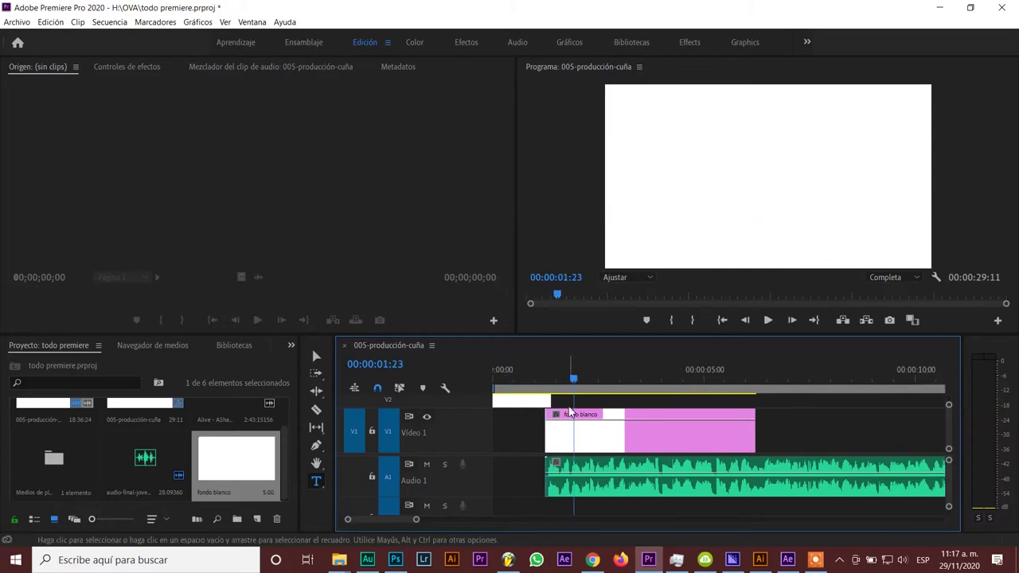
pyautogui.hotkey('ctrl', 's')
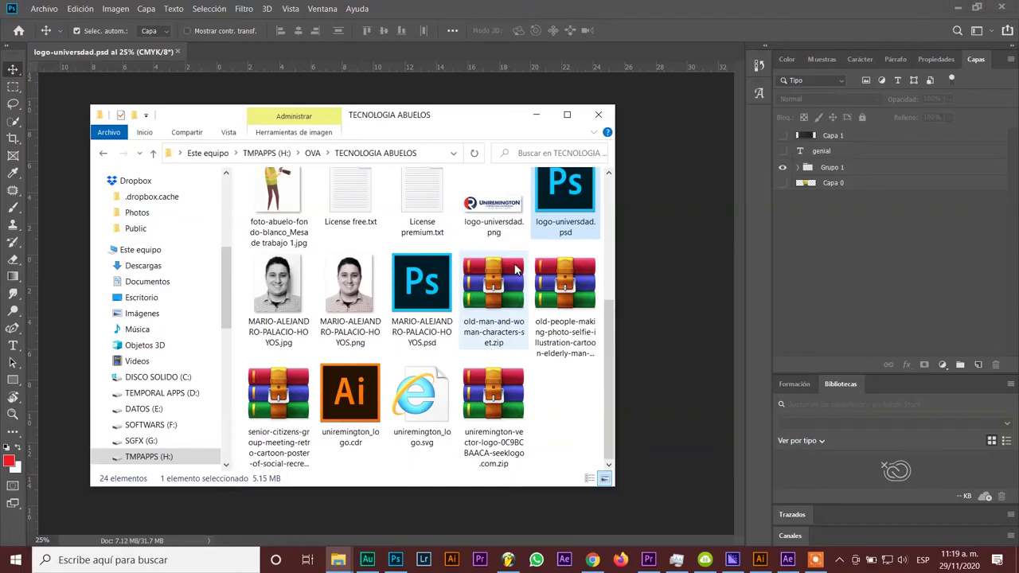
# - Drag logo-universdad.png from File Explorer onto Premiere Pro's 005-producción-cuña timeline
pyautogui.moveTo(503, 211); pyautogui.dragTo(633, 429)
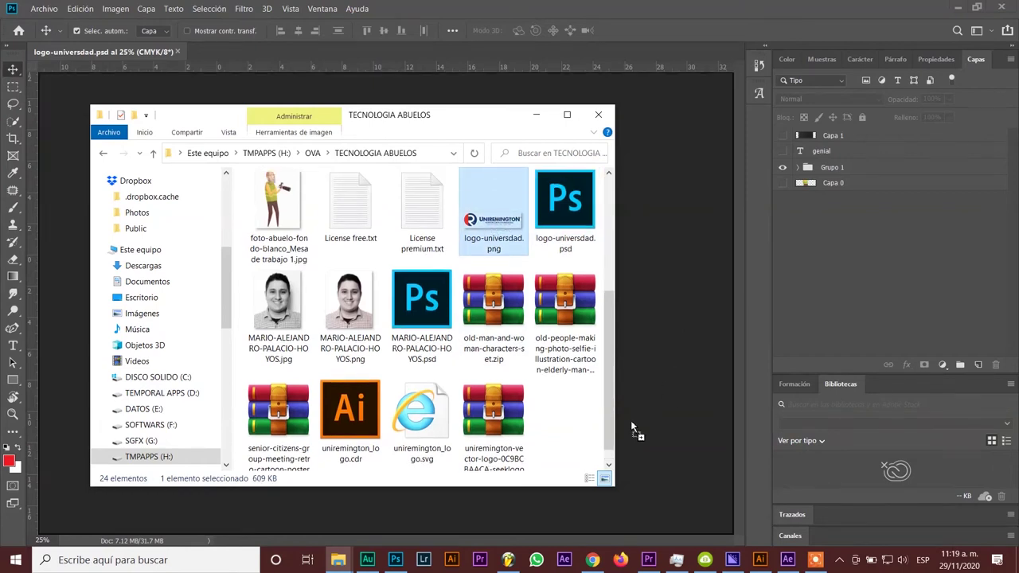
pyautogui.moveTo(665, 529)
pyautogui.mouseDown()
pyautogui.moveTo(589, 430)
pyautogui.moveTo(583, 392)
pyautogui.mouseUp()
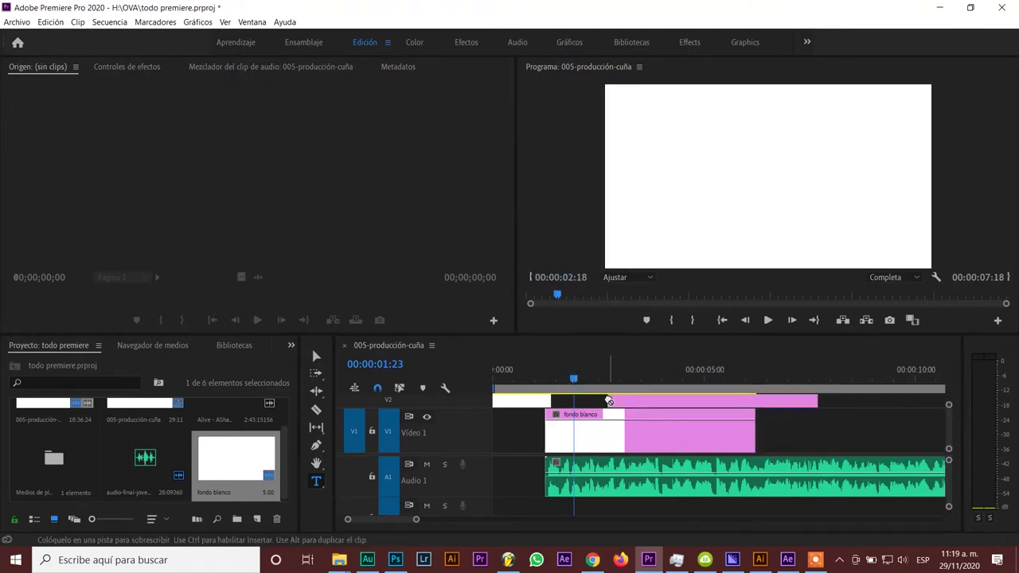
# - Drop the logo on Video 2 above the white matte and fit it to the frame size
pyautogui.moveTo(583, 392); pyautogui.dragTo(589, 413)
pyautogui.click(634, 387)
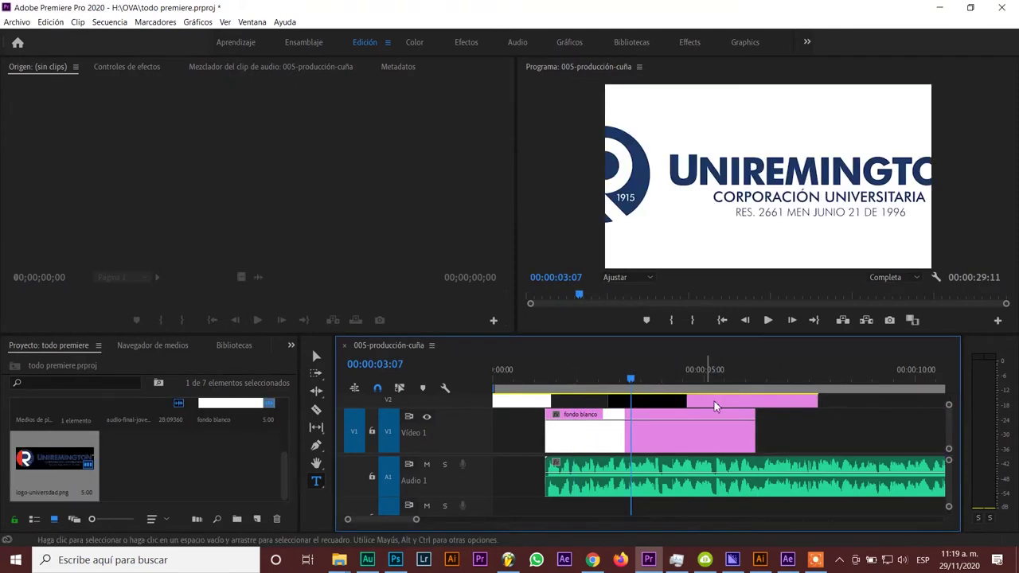
pyautogui.click(787, 383)
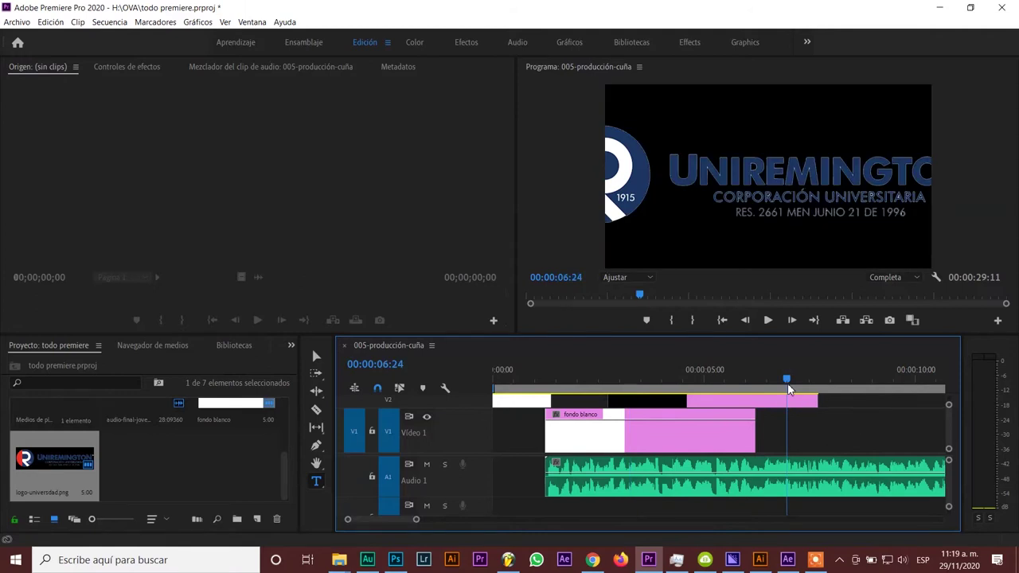
pyautogui.rightClick(775, 405)
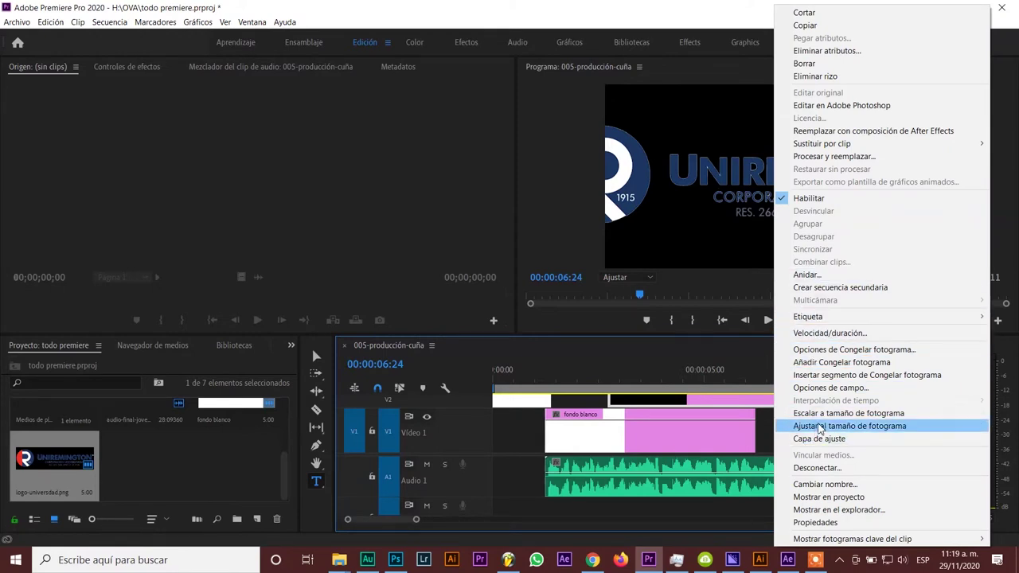
pyautogui.click(820, 429)
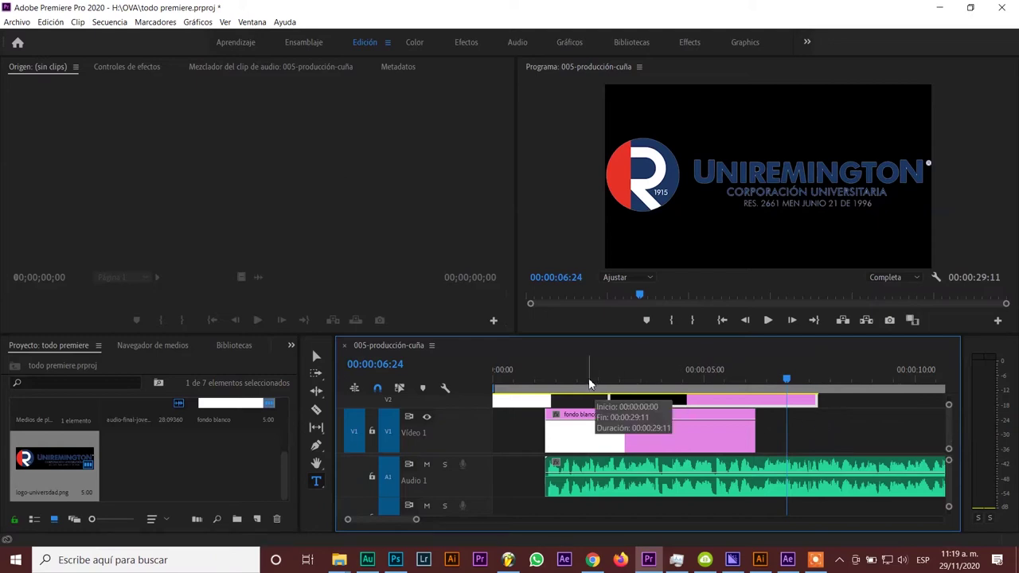
# - Scrub through the logo clip to preview it, then select the fondo blanco matte
pyautogui.click(582, 378)
pyautogui.moveTo(560, 383)
pyautogui.mouseDown()
pyautogui.moveTo(752, 387)
pyautogui.moveTo(770, 400)
pyautogui.mouseUp()
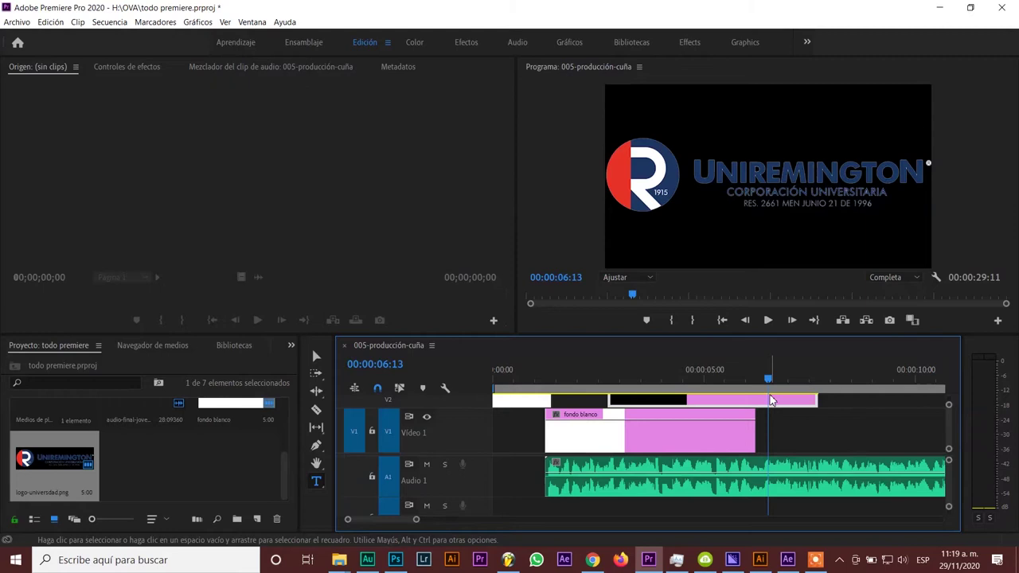
pyautogui.moveTo(768, 394); pyautogui.dragTo(748, 393)
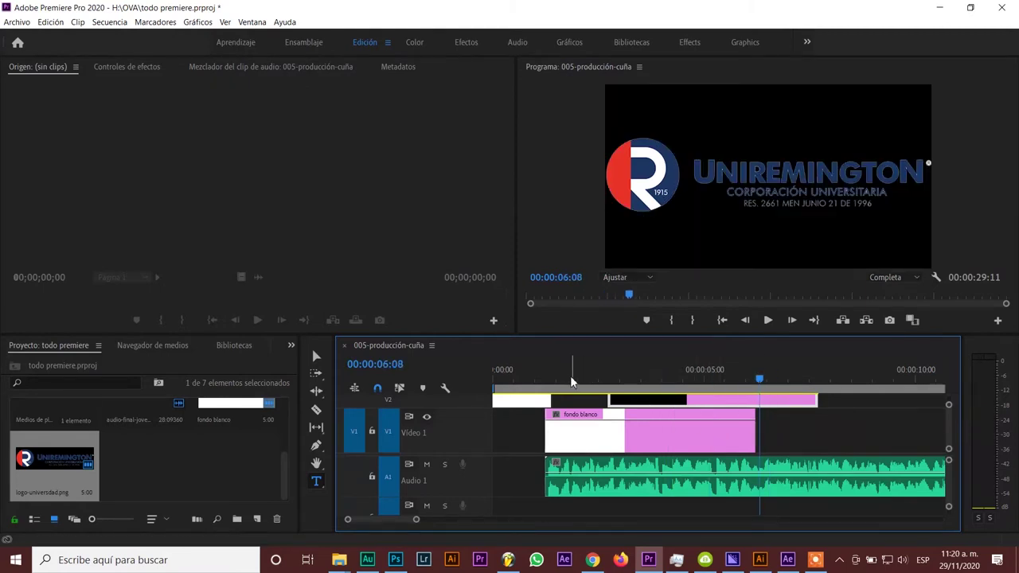
pyautogui.click(568, 379)
pyautogui.click(591, 434)
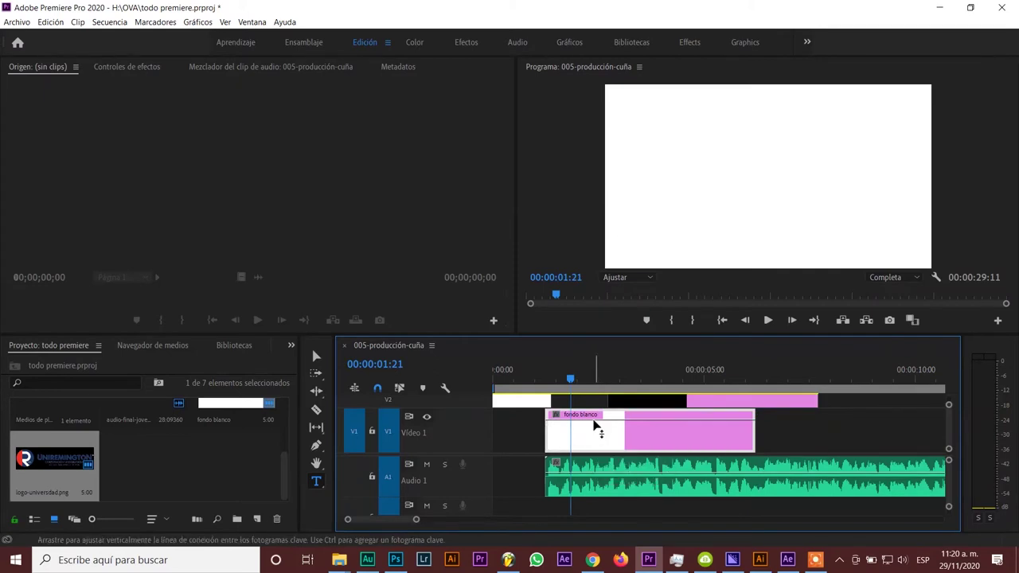
# - Try a bright red colour on the fondo blanco matte, then undo it
pyautogui.doubleClick(595, 428)
pyautogui.click(534, 210)
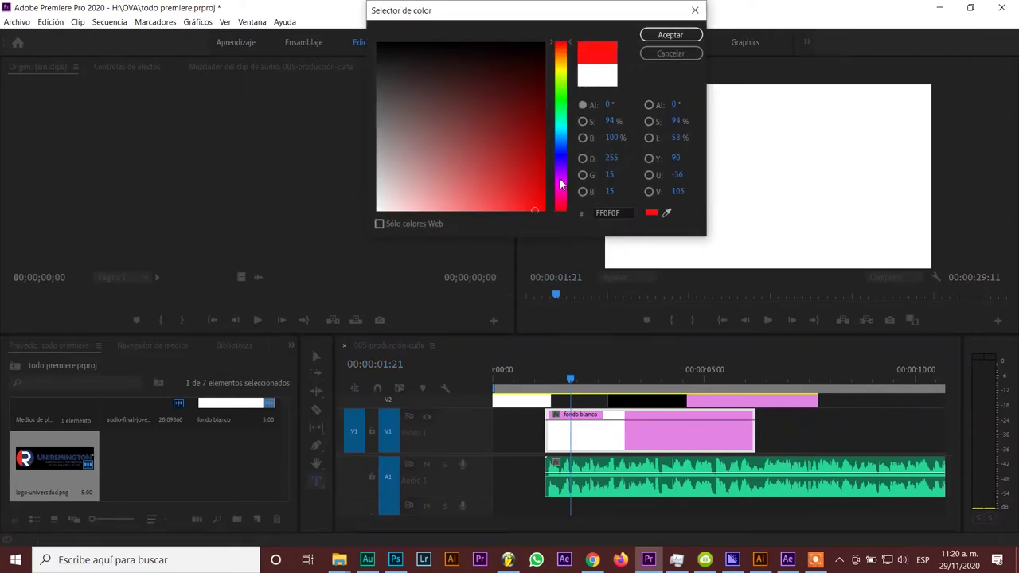
pyautogui.click(670, 35)
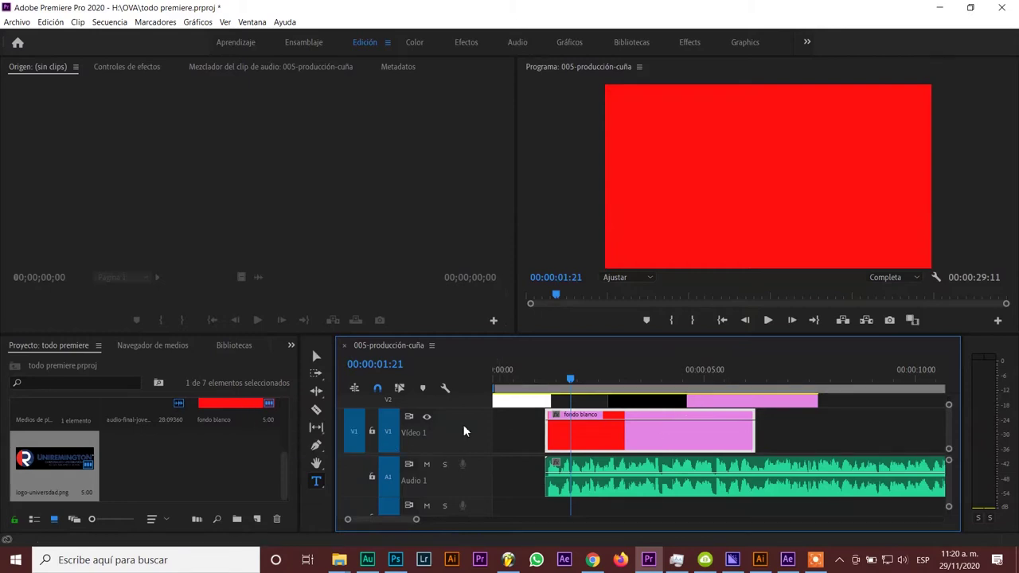
pyautogui.click(634, 387)
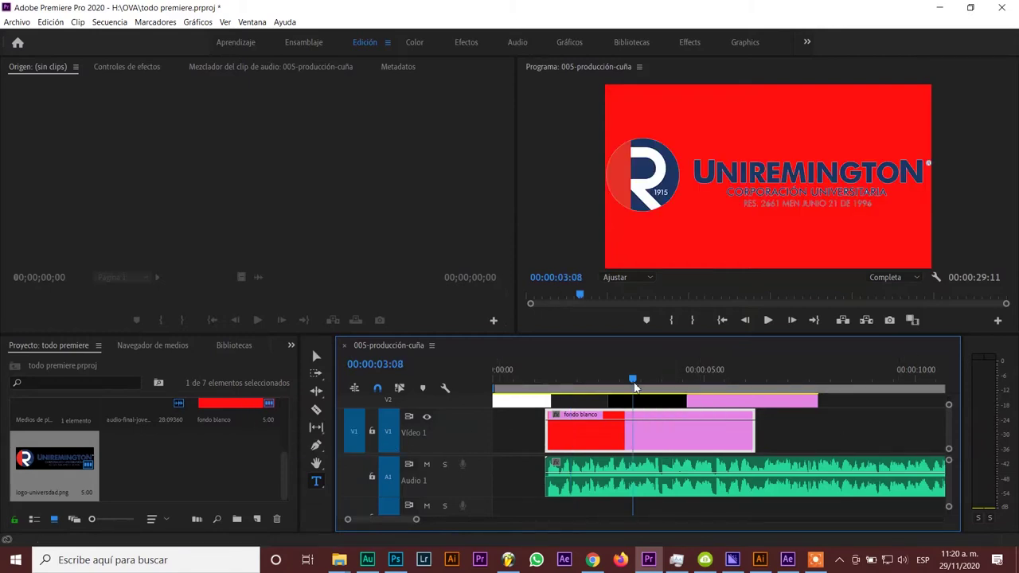
pyautogui.hotkey('ctrl', 'z')
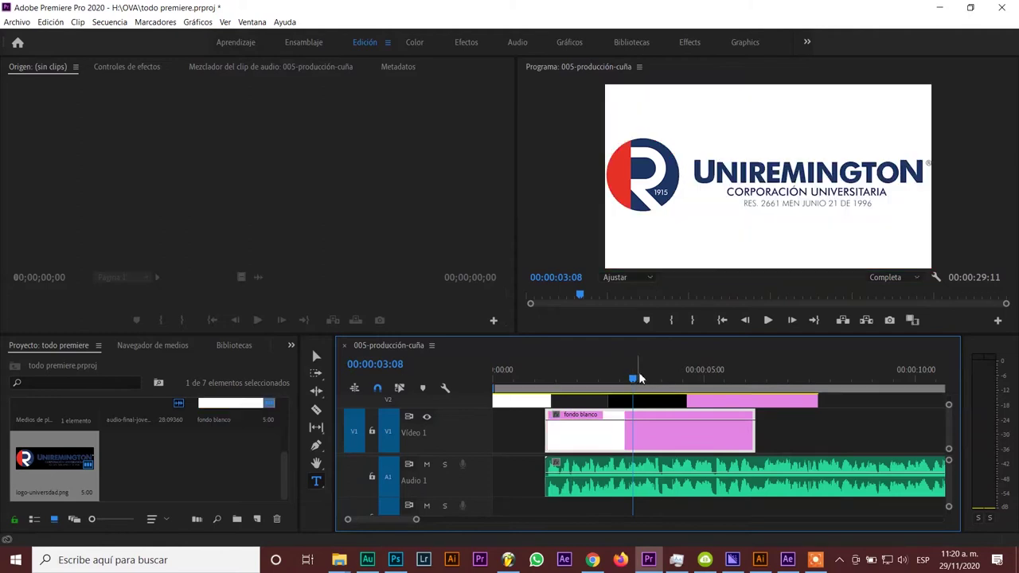
pyautogui.hotkey('ctrl', 'z')
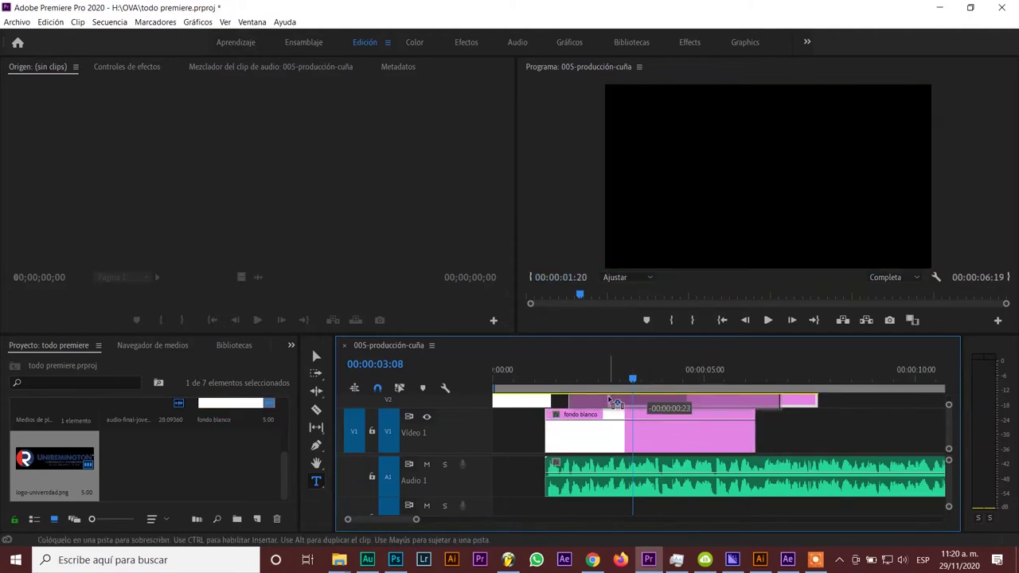
# - Stretch the fondo blanco matte to the audio's end, making it 00:00:29:11 long
pyautogui.click(620, 390)
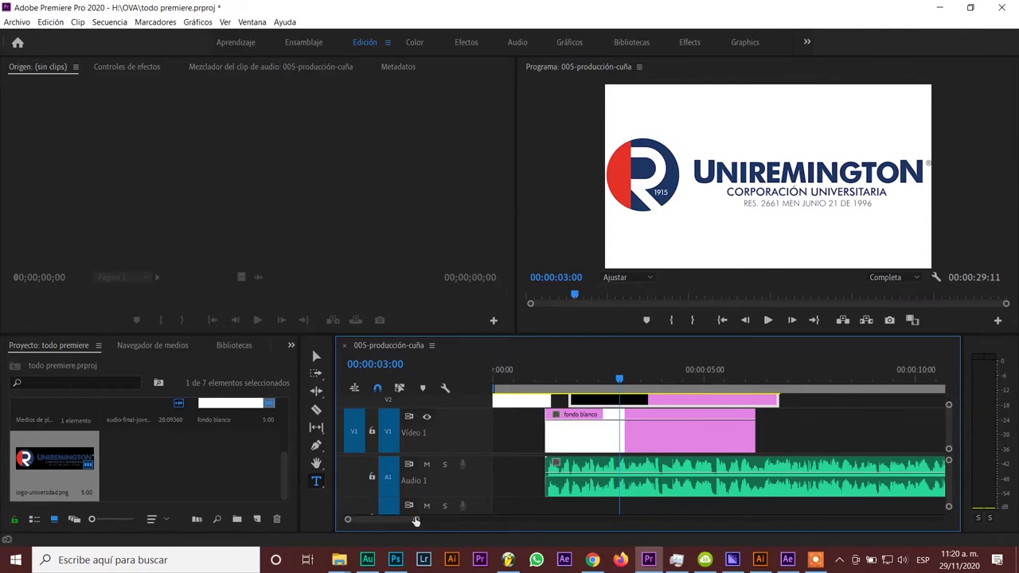
pyautogui.moveTo(415, 520); pyautogui.dragTo(532, 519)
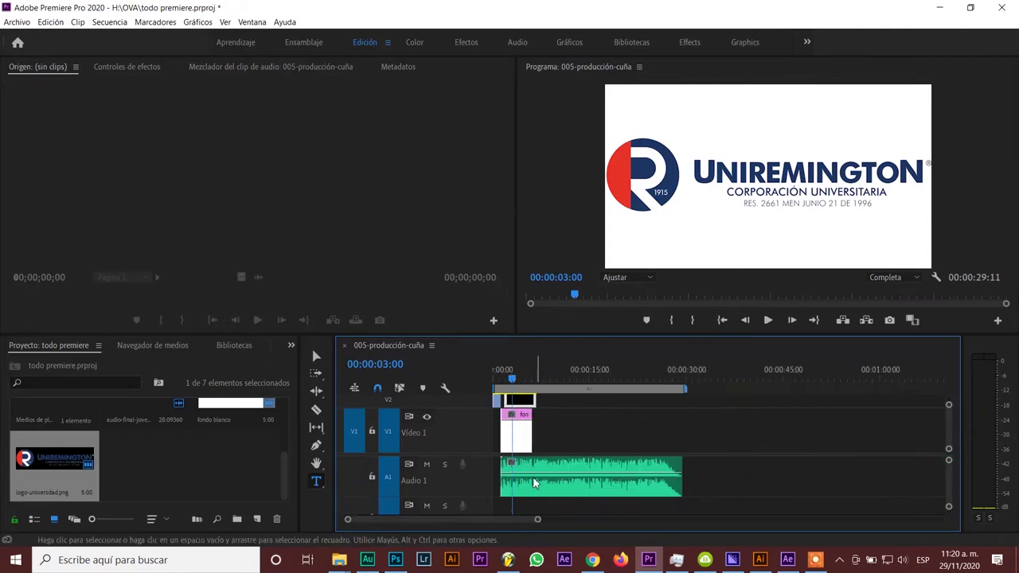
pyautogui.moveTo(549, 433); pyautogui.dragTo(677, 433)
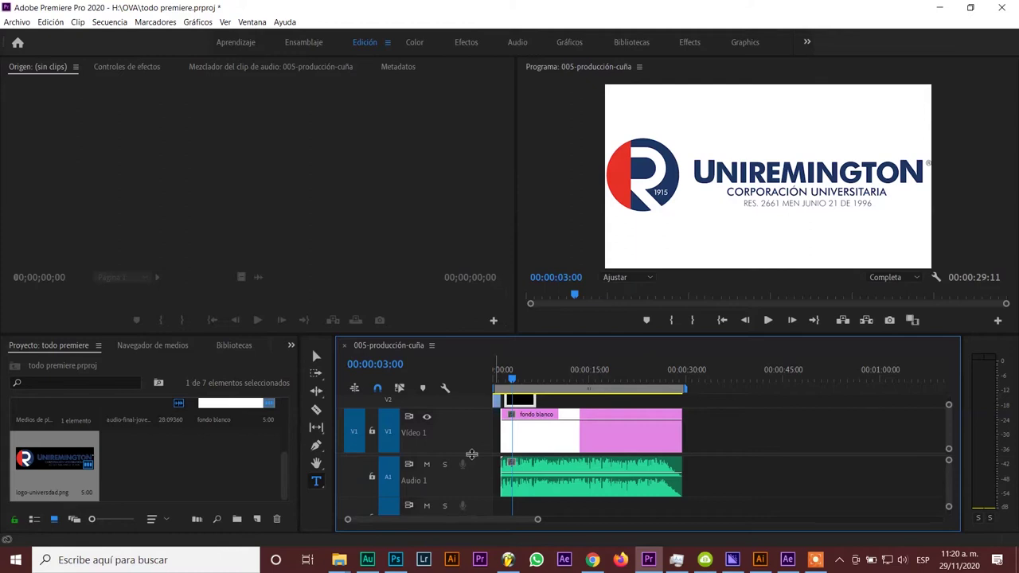
pyautogui.scroll(1, 559, 448)
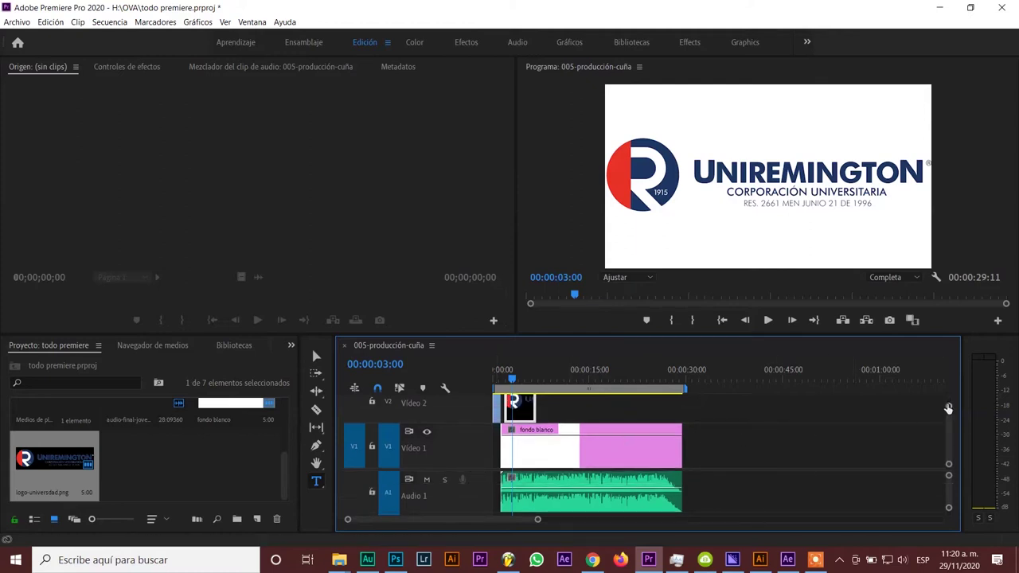
pyautogui.moveTo(948, 409); pyautogui.dragTo(948, 399)
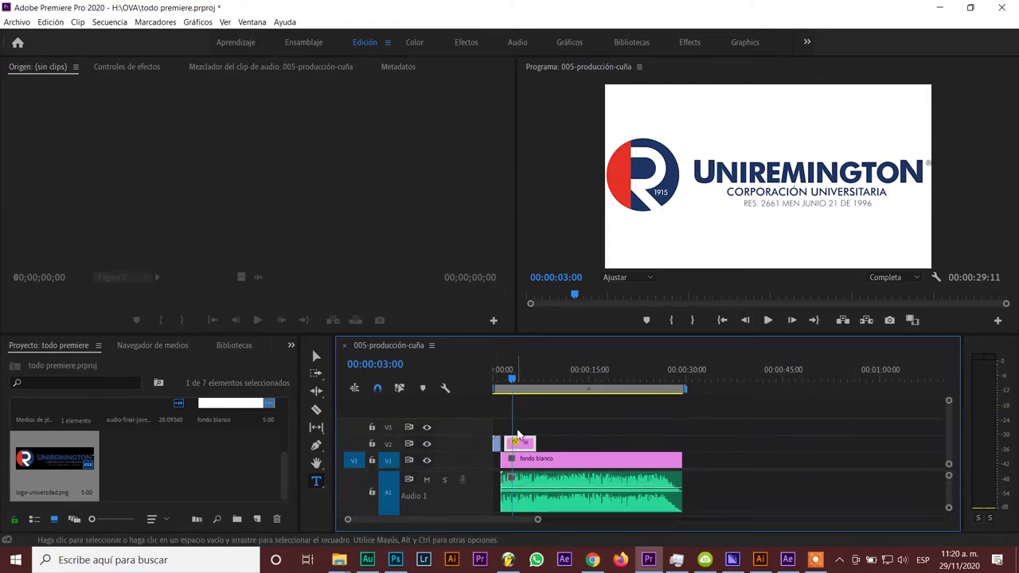
pyautogui.click(521, 392)
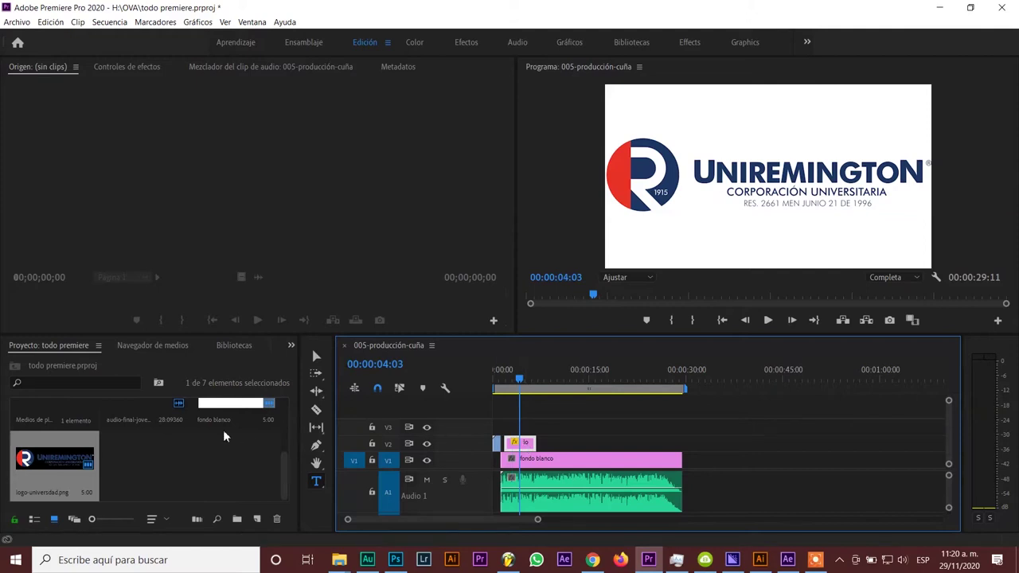
pyautogui.click(152, 65)
# - Set the logo's Escala to 17 in Movimiento and nudge it into the top-right corner
pyautogui.click(197, 148)
pyautogui.write('18.3')
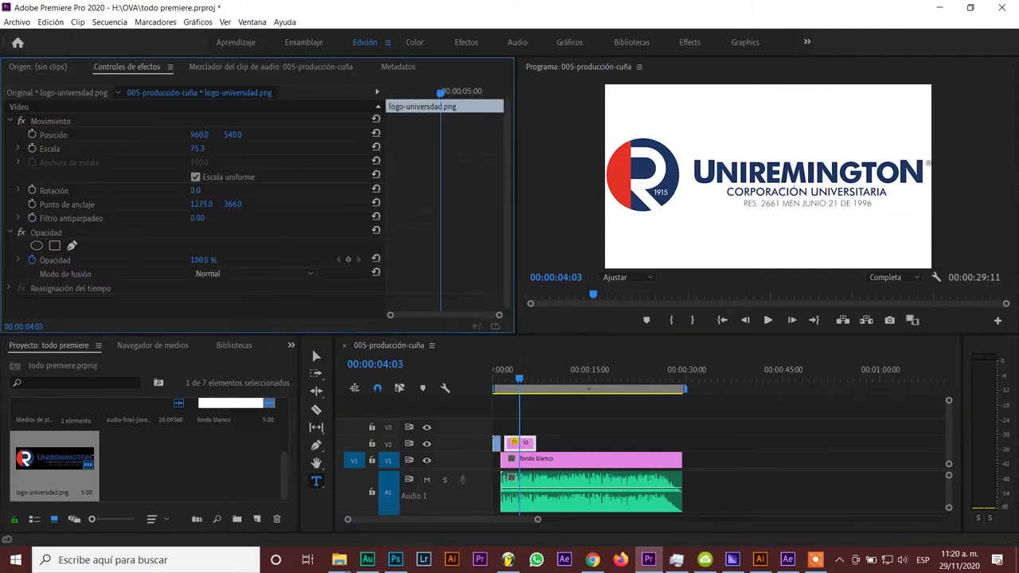
pyautogui.press('Return')
pyautogui.moveTo(198, 148)
pyautogui.mouseDown()
pyautogui.moveTo(225, 149)
pyautogui.moveTo(191, 135)
pyautogui.moveTo(292, 135)
pyautogui.mouseUp()
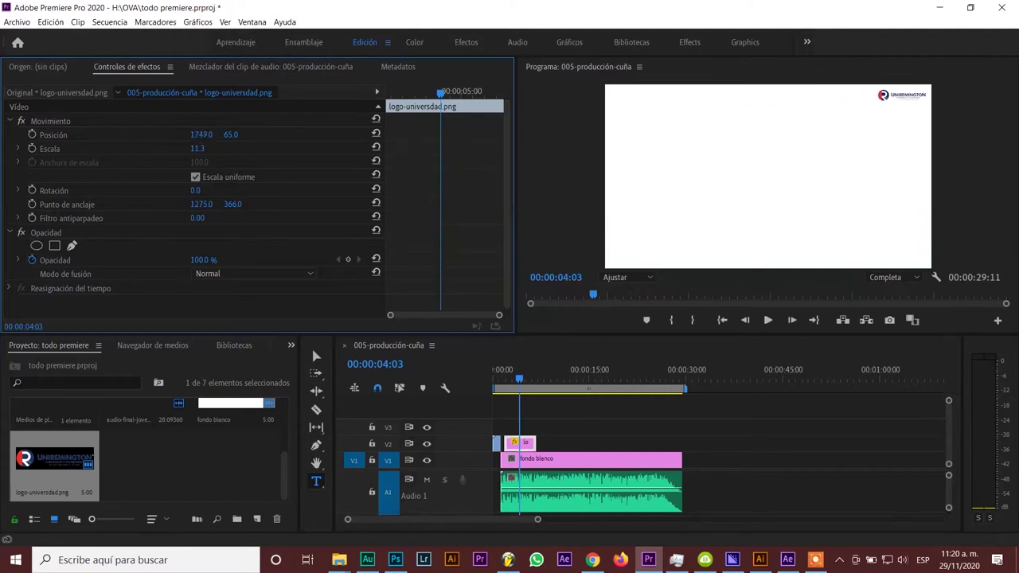
pyautogui.click(199, 149)
pyautogui.write('17')
pyautogui.press('Return')
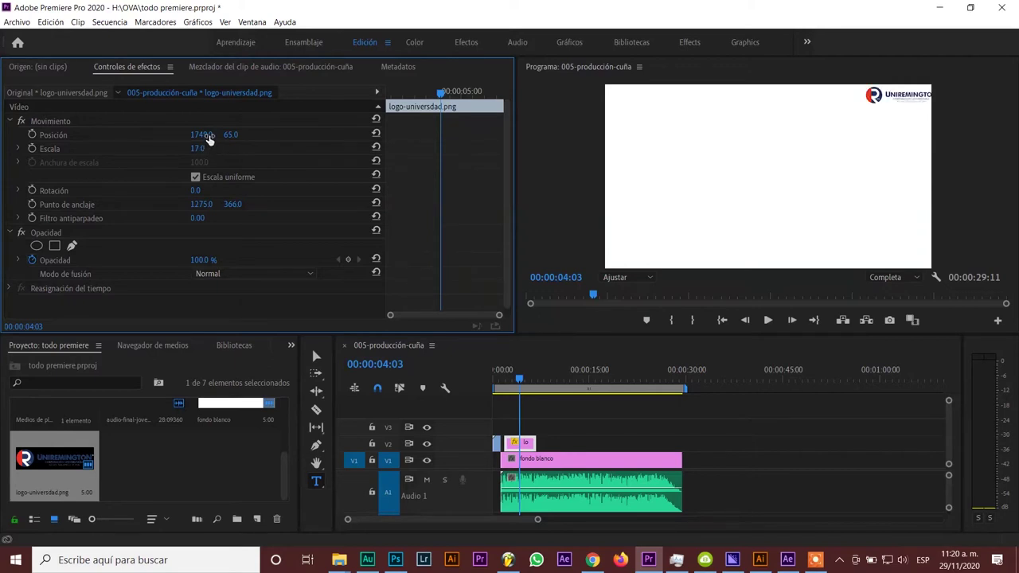
pyautogui.moveTo(201, 134)
pyautogui.mouseDown()
pyautogui.moveTo(163, 135)
pyautogui.moveTo(198, 135)
pyautogui.mouseUp()
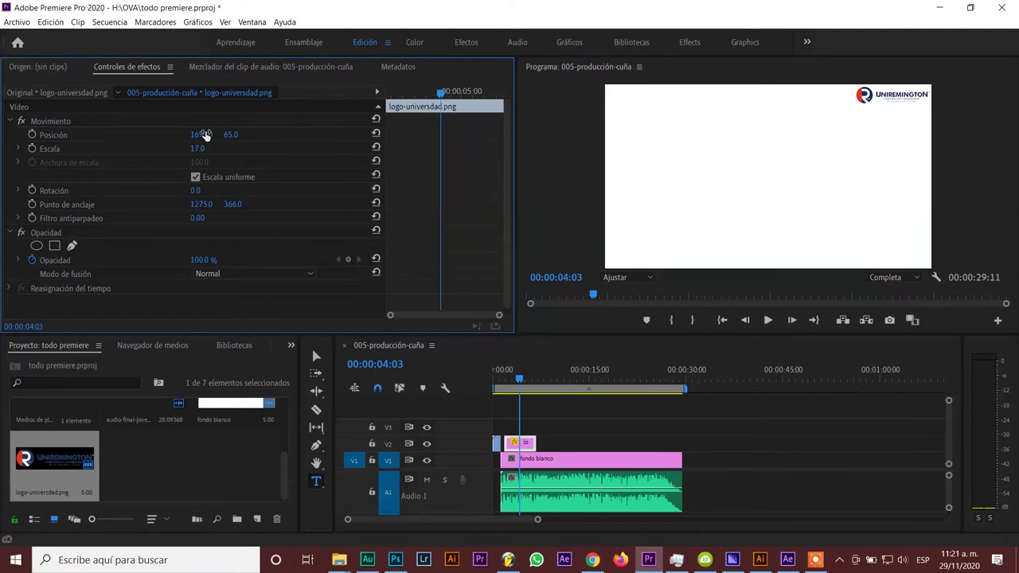
# - Move the logo clip onto track V4 and extend it to the sequence end
pyautogui.click(490, 395)
pyautogui.moveTo(518, 444); pyautogui.dragTo(509, 413)
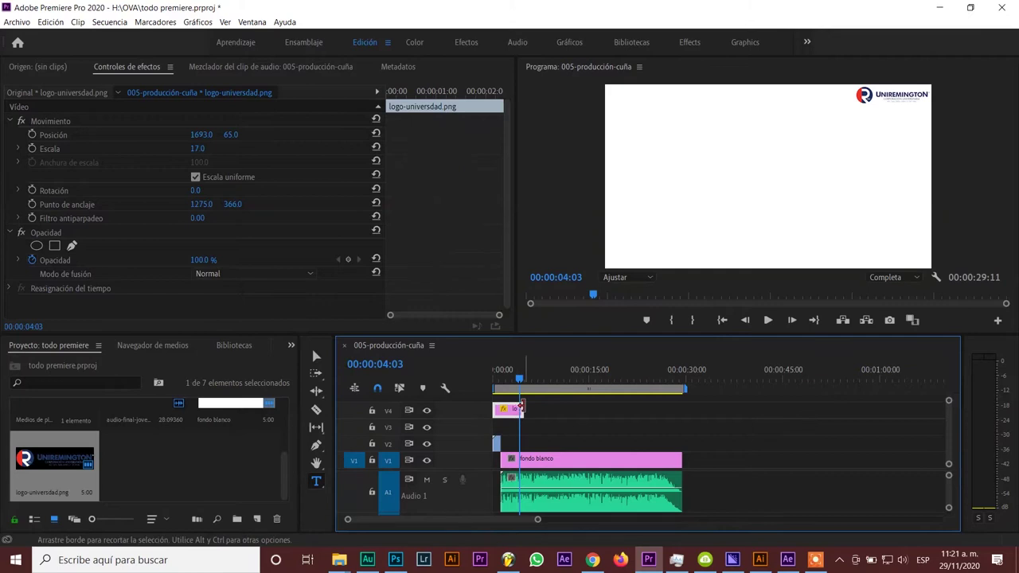
pyautogui.moveTo(522, 411)
pyautogui.mouseDown()
pyautogui.moveTo(682, 411)
pyautogui.moveTo(656, 412)
pyautogui.mouseUp()
pyautogui.moveTo(542, 410)
pyautogui.mouseDown()
pyautogui.moveTo(559, 411)
pyautogui.moveTo(545, 411)
pyautogui.mouseUp()
pyautogui.moveTo(495, 388); pyautogui.dragTo(601, 382)
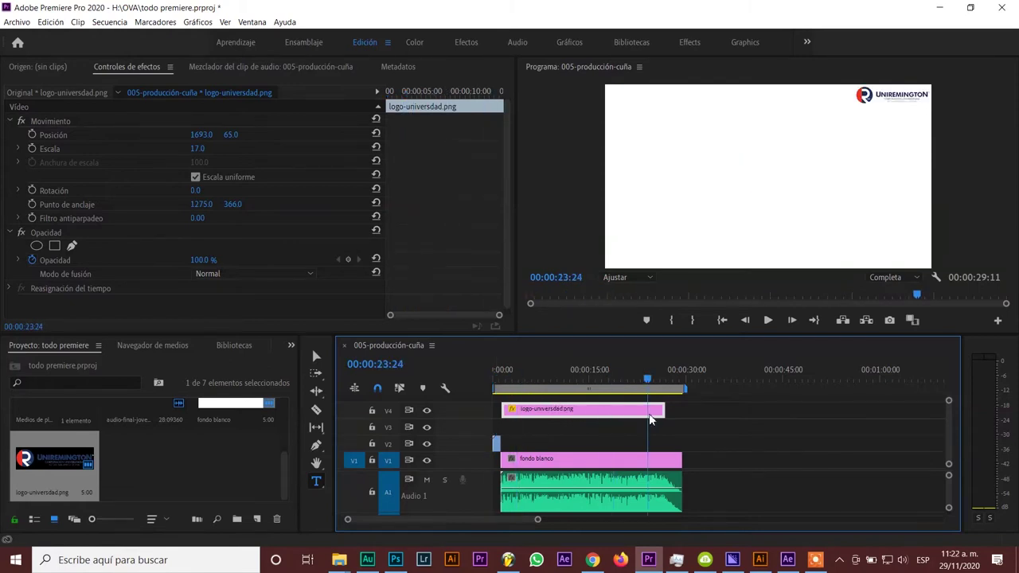
pyautogui.moveTo(613, 419); pyautogui.dragTo(681, 412)
pyautogui.click(637, 389)
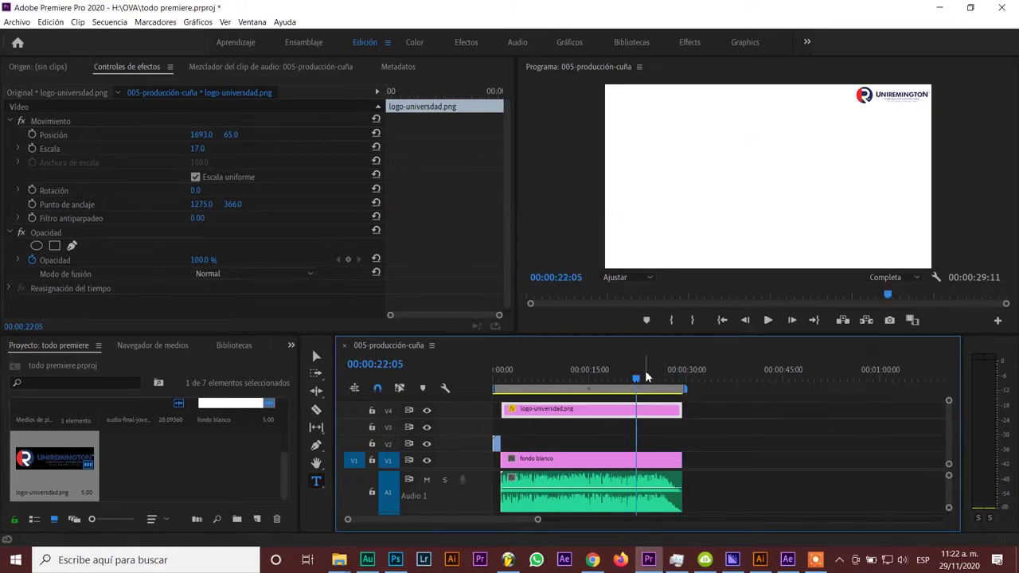
pyautogui.moveTo(663, 379); pyautogui.dragTo(678, 387)
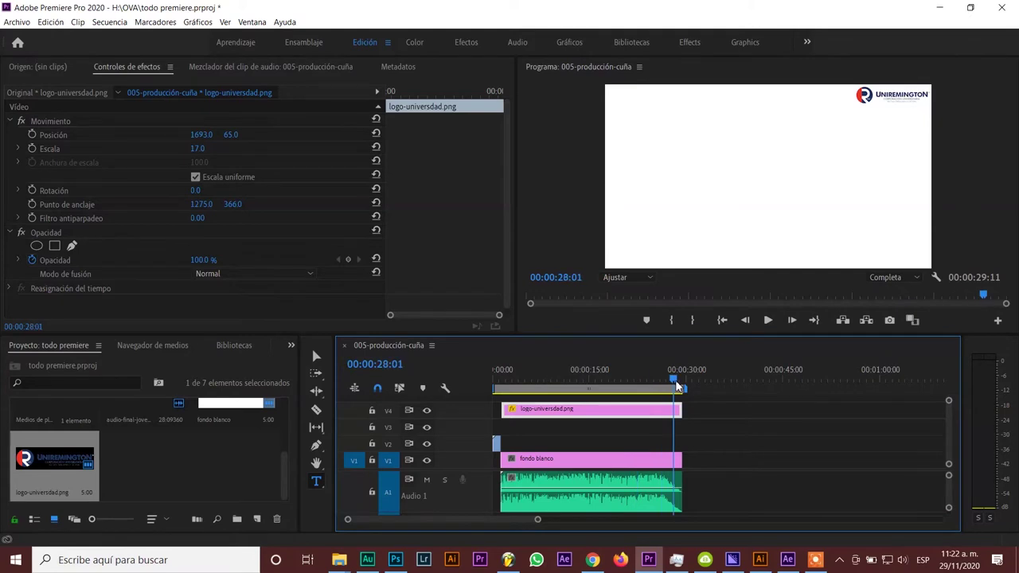
# - Play and scrub the sequence from start to end to check the logo
pyautogui.press('space')
pyautogui.press('Home')
pyautogui.press('space')
pyautogui.click(651, 413)
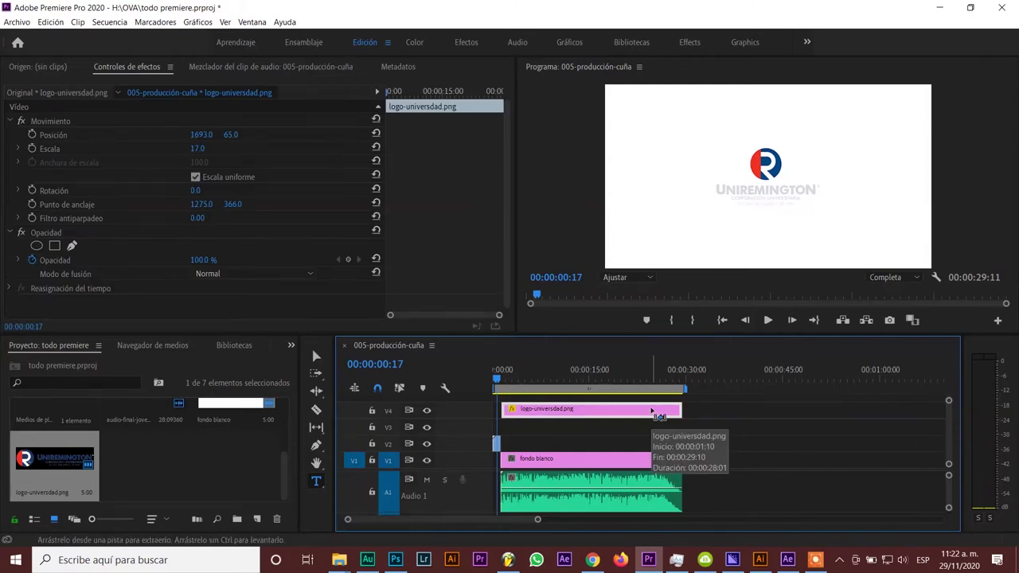
pyautogui.click(652, 412)
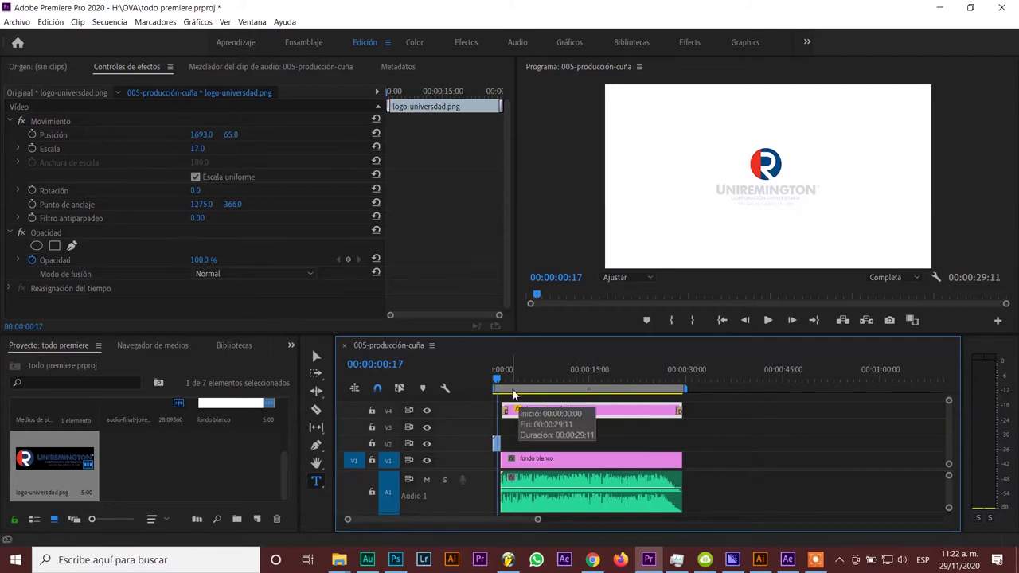
pyautogui.moveTo(494, 387); pyautogui.dragTo(506, 387)
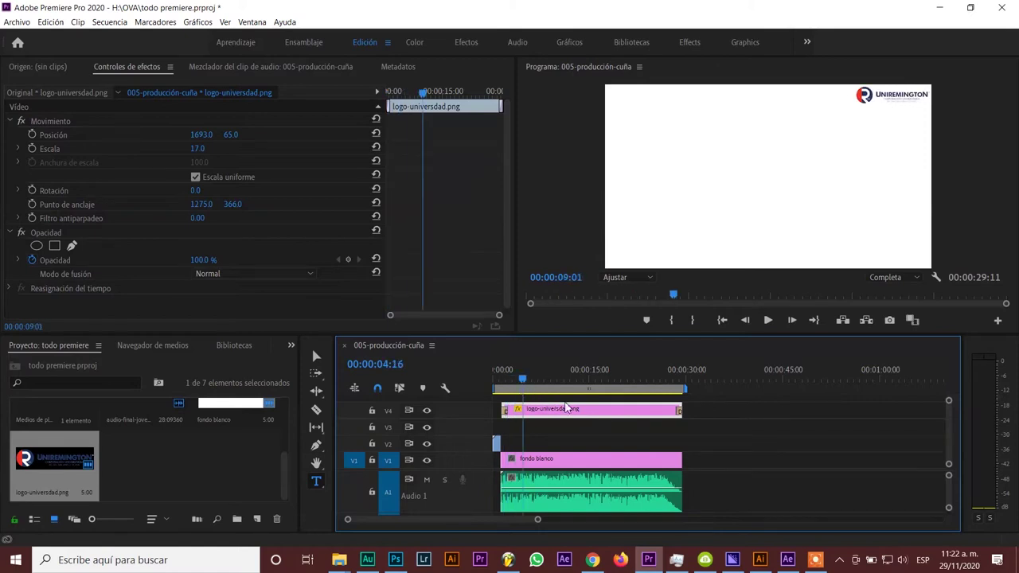
pyautogui.moveTo(507, 387); pyautogui.dragTo(679, 409)
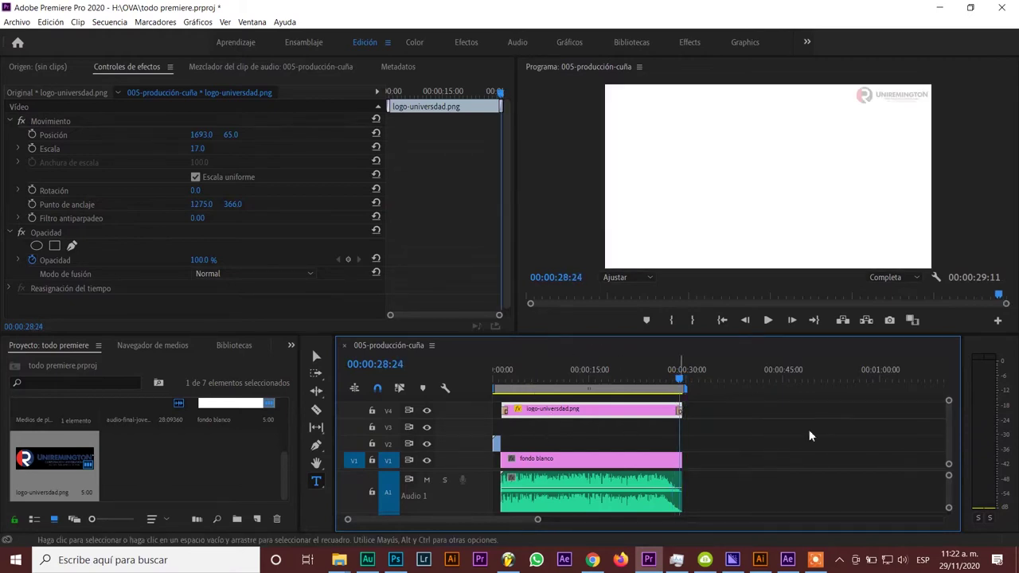
pyautogui.moveTo(499, 376); pyautogui.dragTo(506, 383)
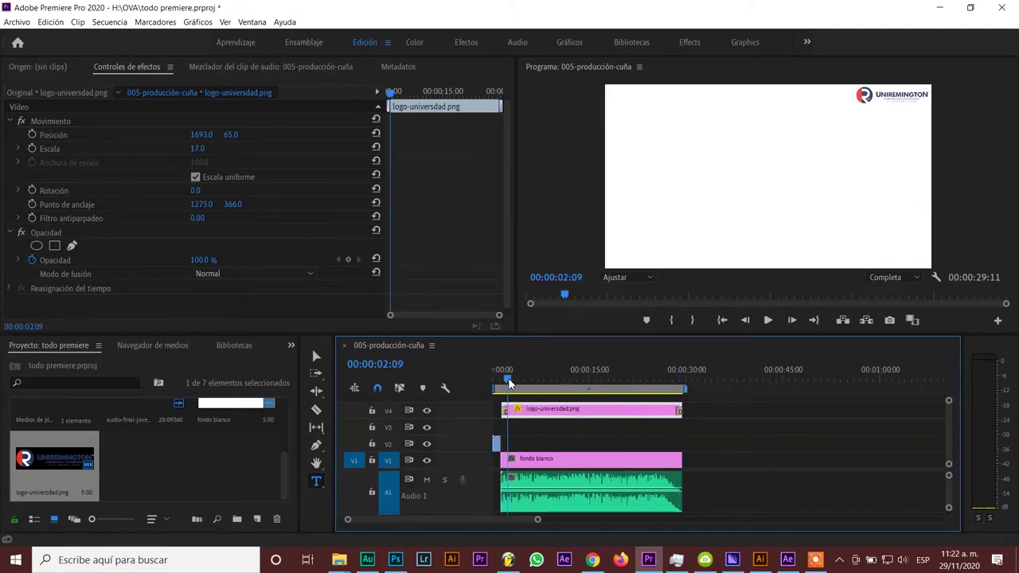
# - Save the Premiere project and switch to the 19771 desk illustration in Illustrator
pyautogui.hotkey('ctrl', 's')
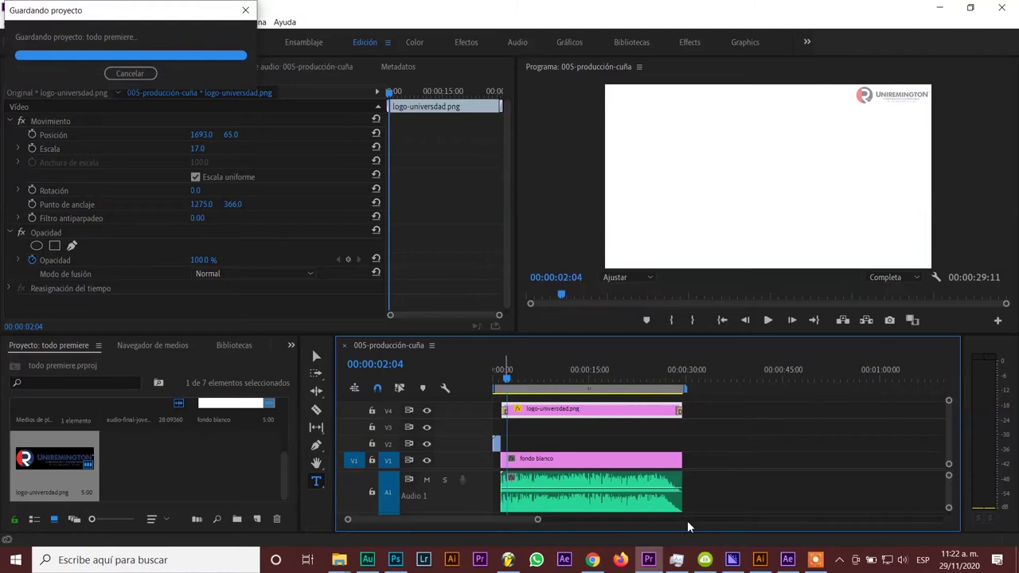
pyautogui.click(759, 560)
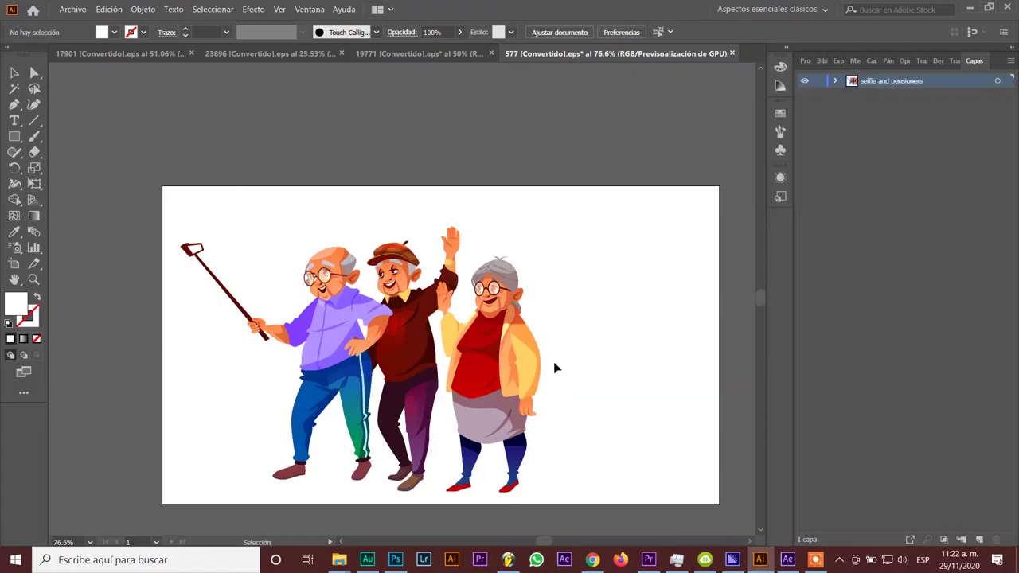
pyautogui.click(453, 55)
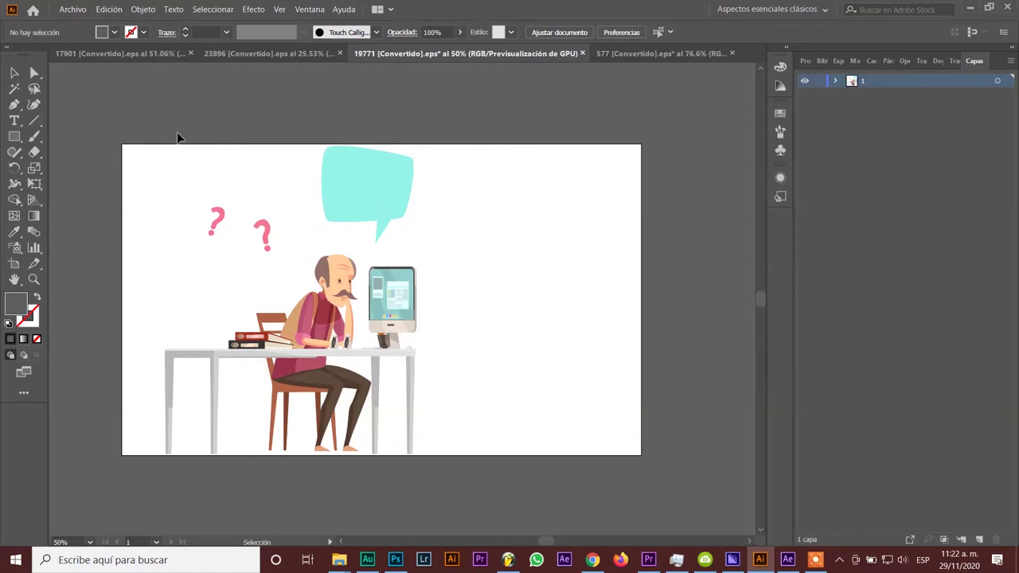
# - Ungroup the whole desk-and-computer illustration
pyautogui.click(356, 183)
pyautogui.rightClick(357, 182)
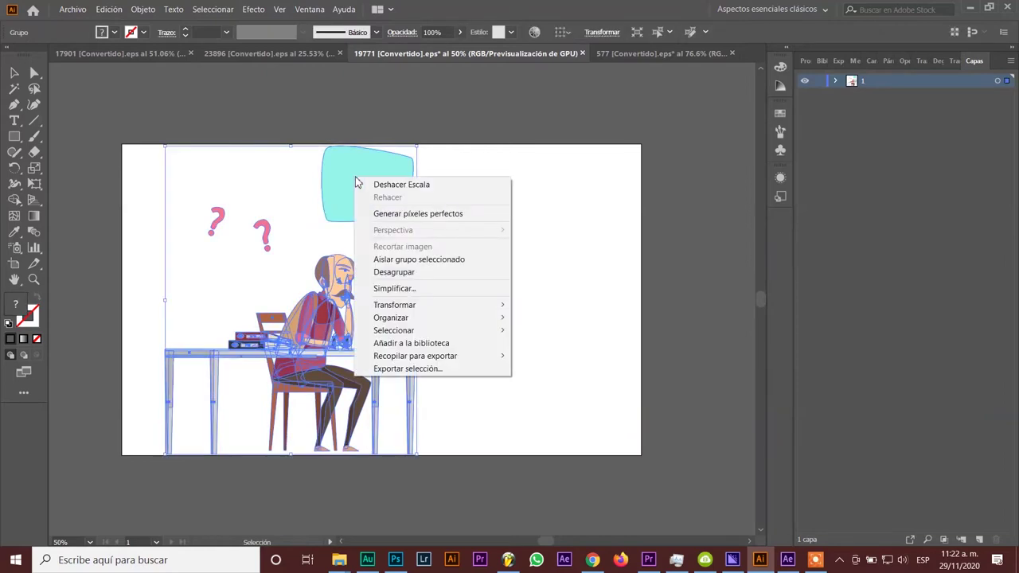
pyautogui.click(390, 272)
pyautogui.click(422, 226)
# - Ungroup the cyan speech bubble group
pyautogui.click(386, 195)
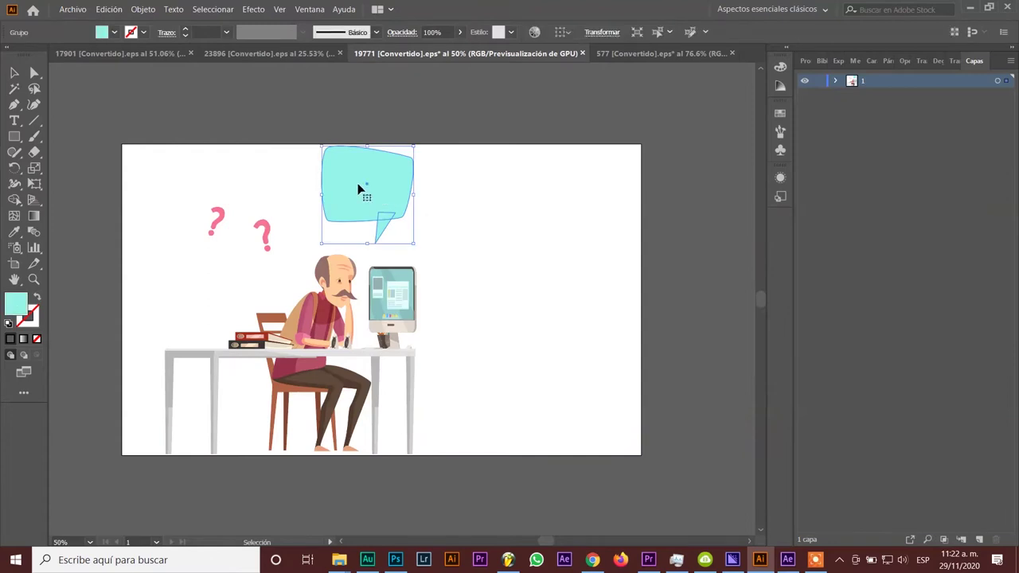
pyautogui.doubleClick(359, 188)
pyautogui.rightClick(358, 189)
pyautogui.click(614, 189)
pyautogui.doubleClick(613, 189)
pyautogui.click(402, 190)
pyautogui.rightClick(366, 185)
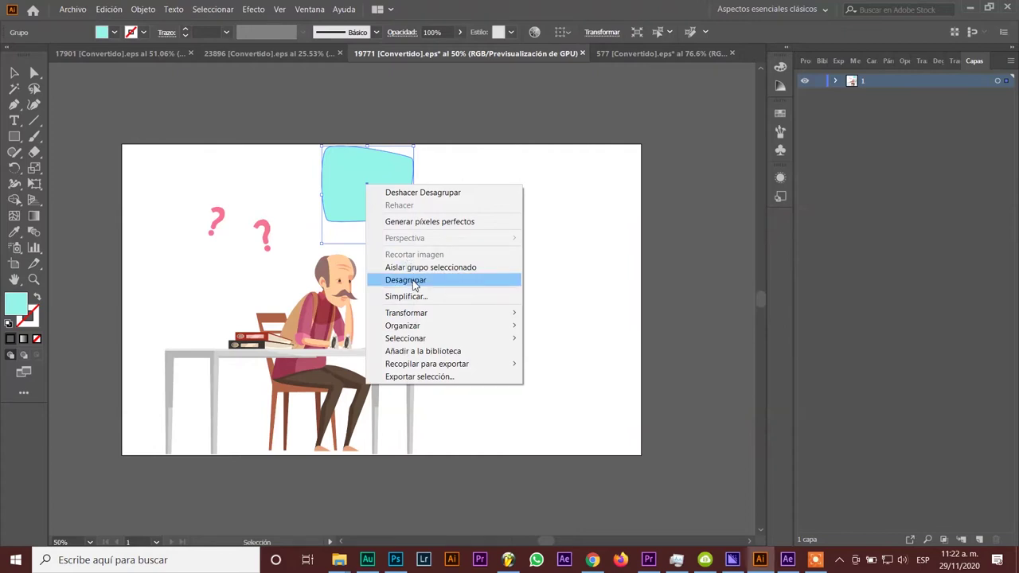
pyautogui.click(414, 280)
pyautogui.click(515, 271)
# - Stretch the speech bubble shape wider toward the left
pyautogui.click(377, 199)
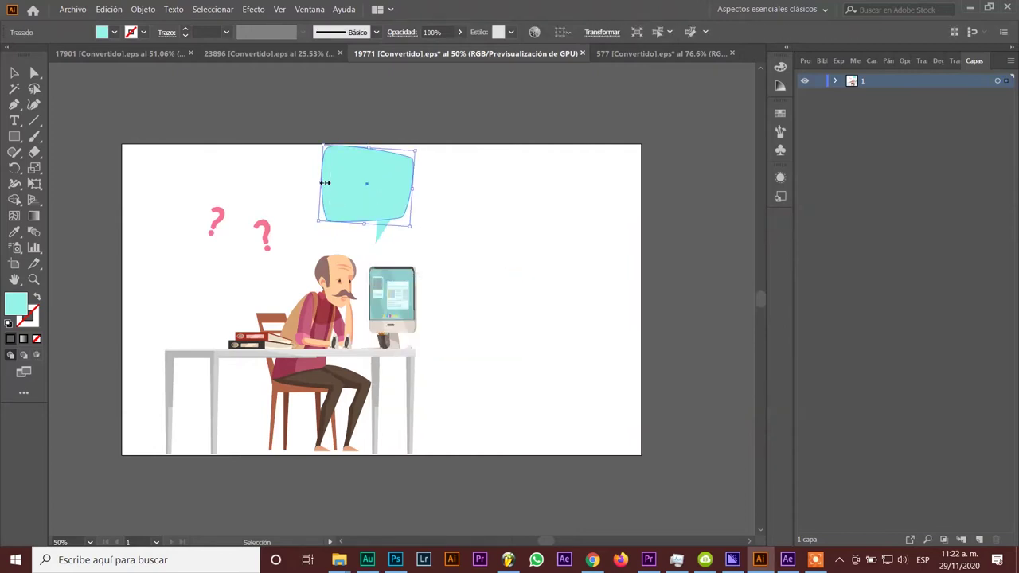
pyautogui.moveTo(322, 183); pyautogui.dragTo(269, 191)
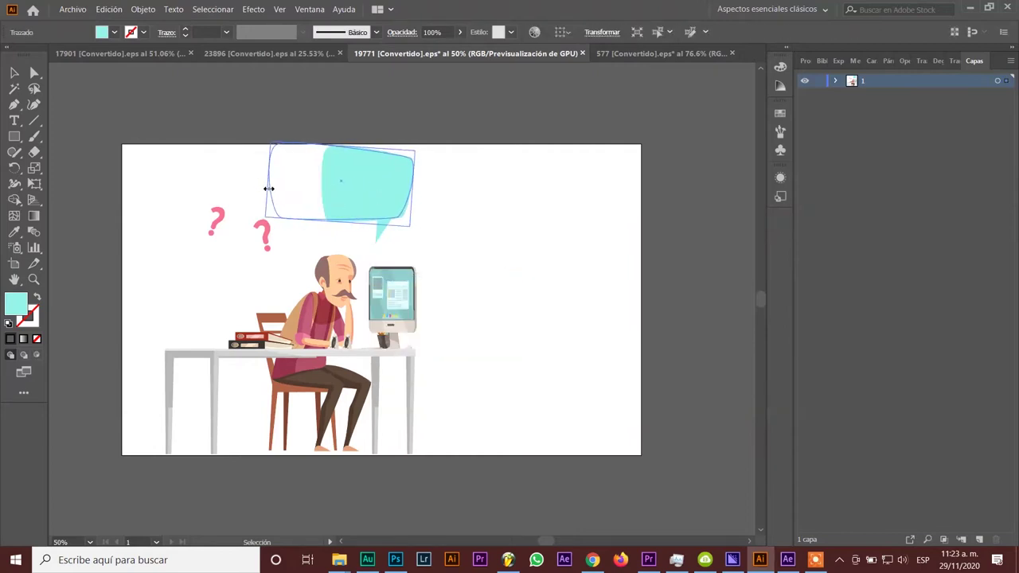
pyautogui.click(500, 246)
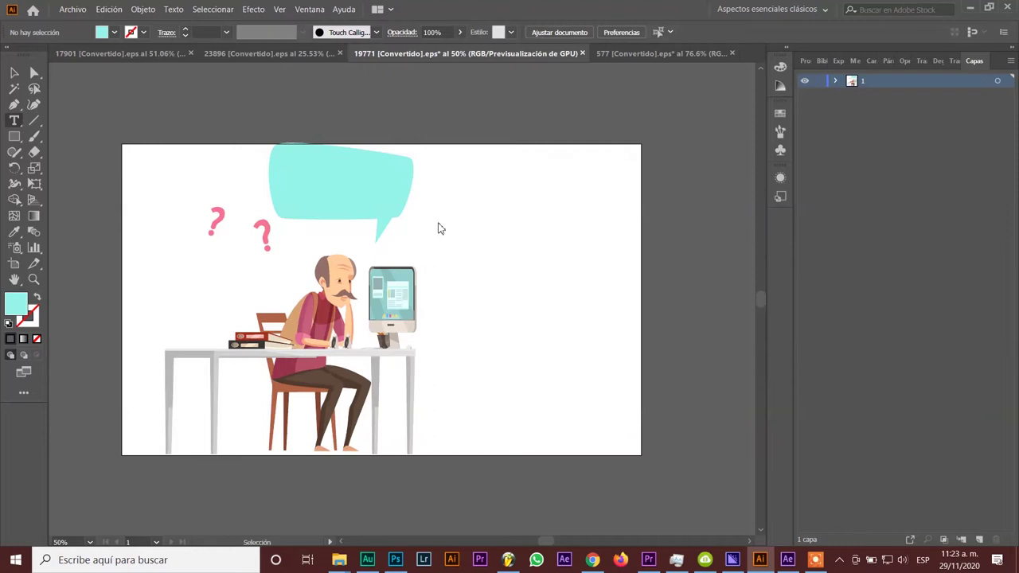
# - Create a text area right of the computer and set its text in Bubble Love Demo
pyautogui.moveTo(443, 220); pyautogui.dragTo(630, 287)
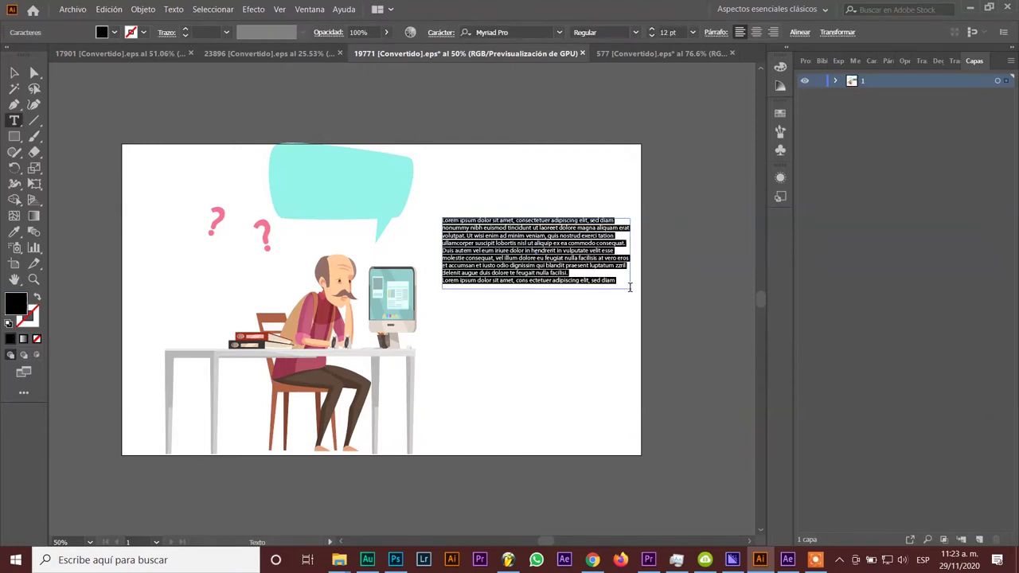
pyautogui.press('BackSpace')
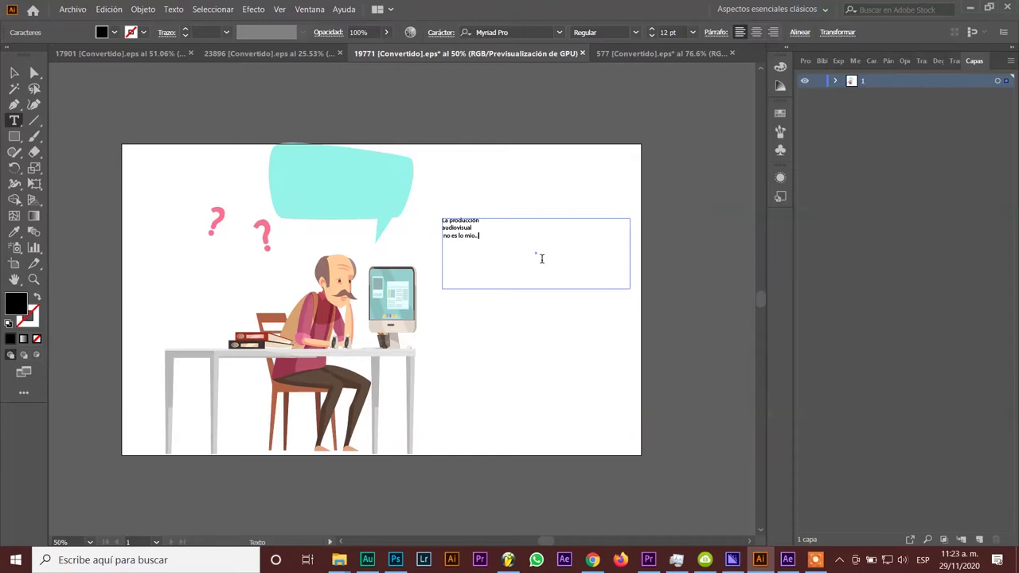
pyautogui.hotkey('ctrl', 'a')
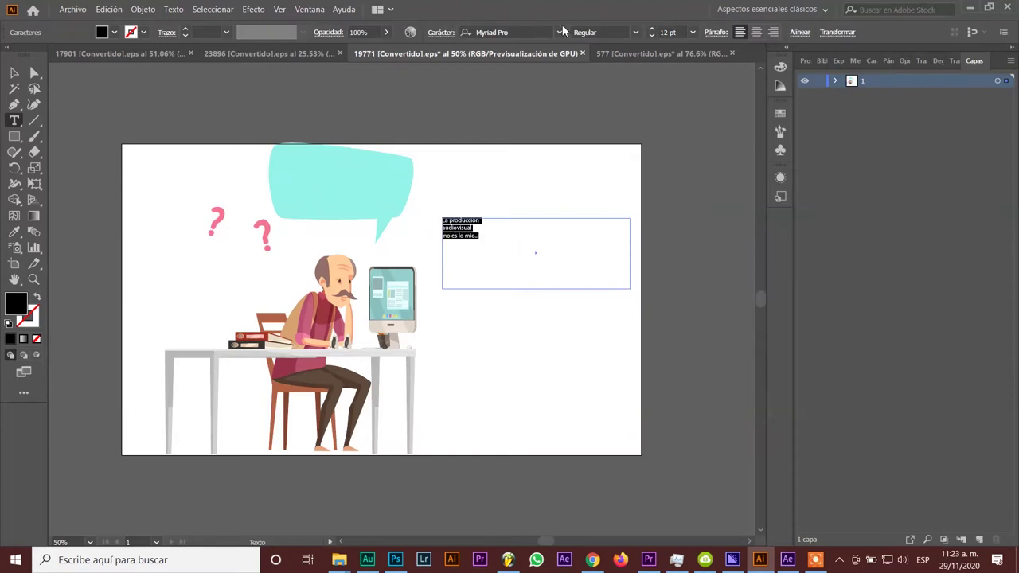
pyautogui.click(560, 32)
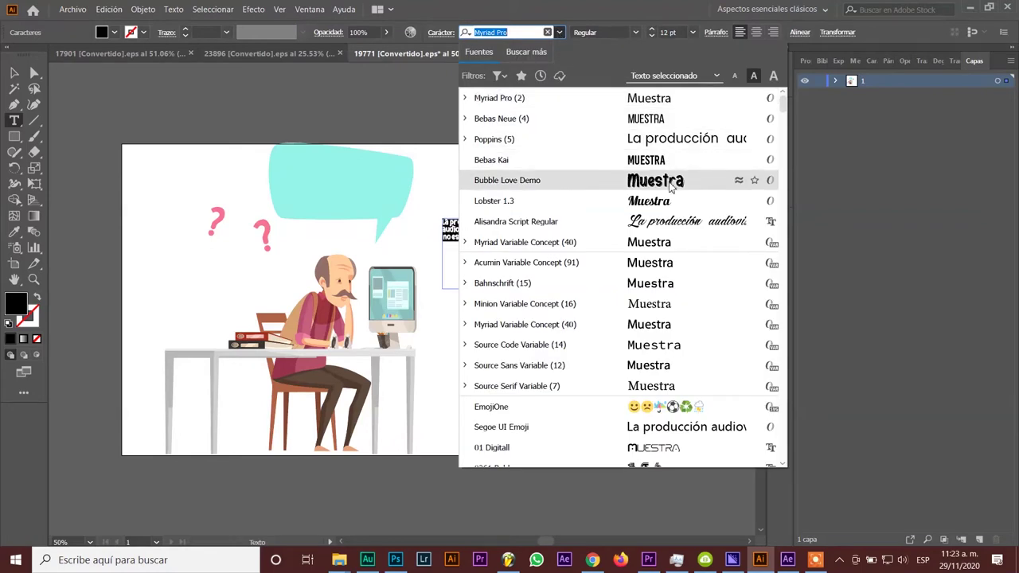
pyautogui.click(671, 181)
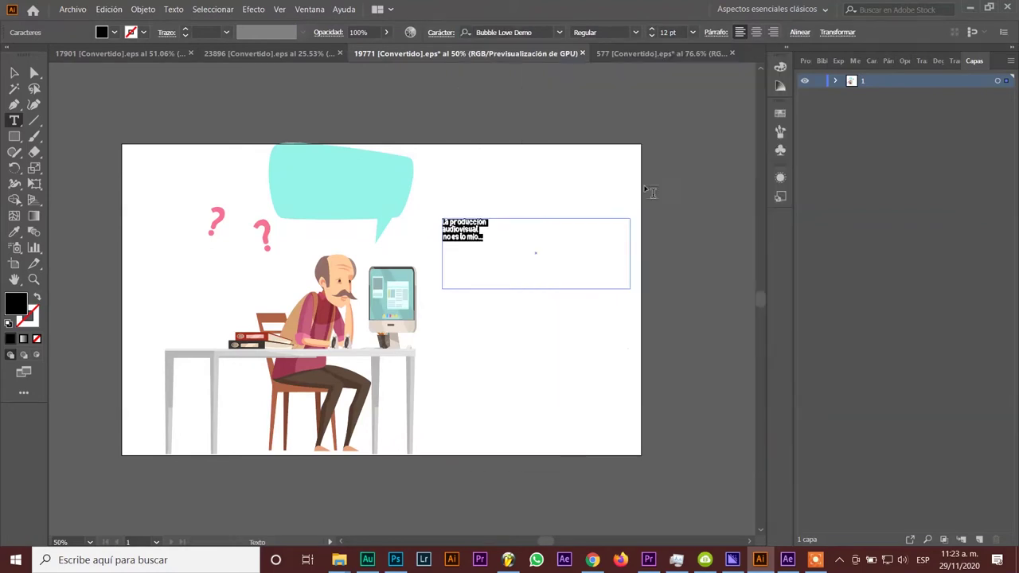
# - Enlarge the text to 27 pt and colour it brown sampled from the man's trousers
pyautogui.click(651, 29)
pyautogui.click(651, 28)
pyautogui.click(651, 28)
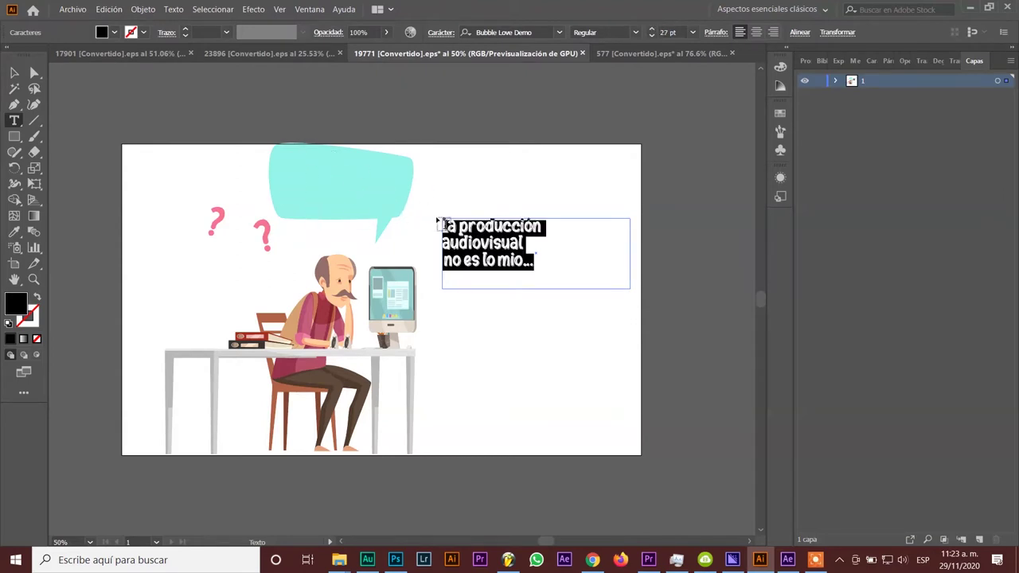
pyautogui.click(14, 232)
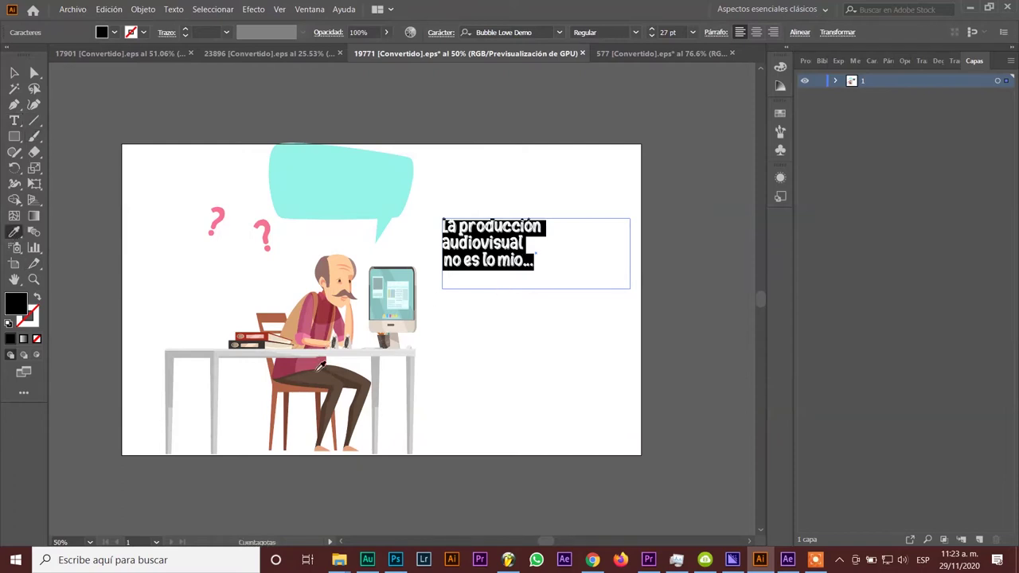
pyautogui.click(319, 366)
# - Move the text into the cyan speech bubble at 30 pt and narrow its box
pyautogui.press('v')
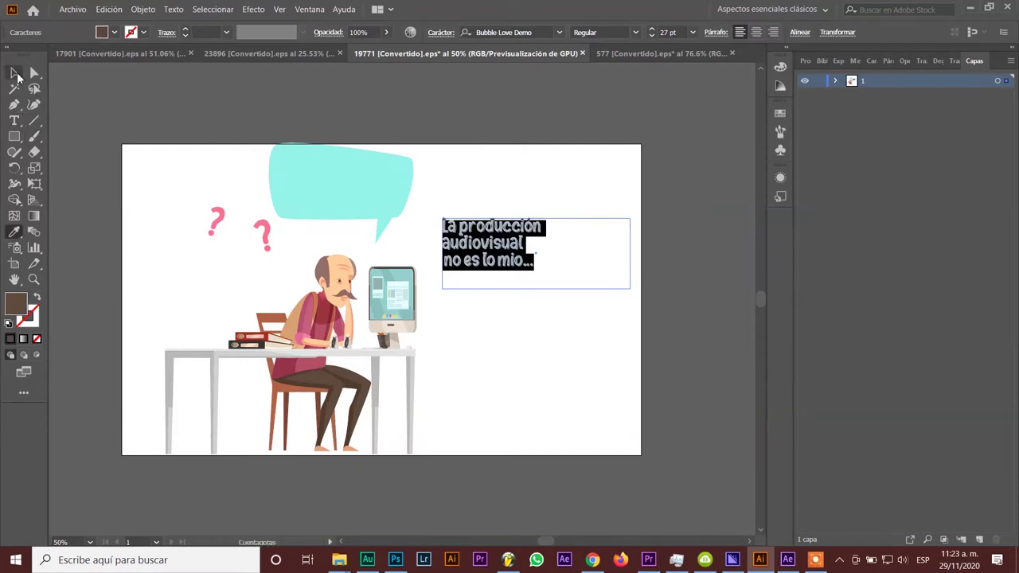
pyautogui.moveTo(487, 254)
pyautogui.mouseDown()
pyautogui.moveTo(343, 185)
pyautogui.moveTo(336, 194)
pyautogui.mouseUp()
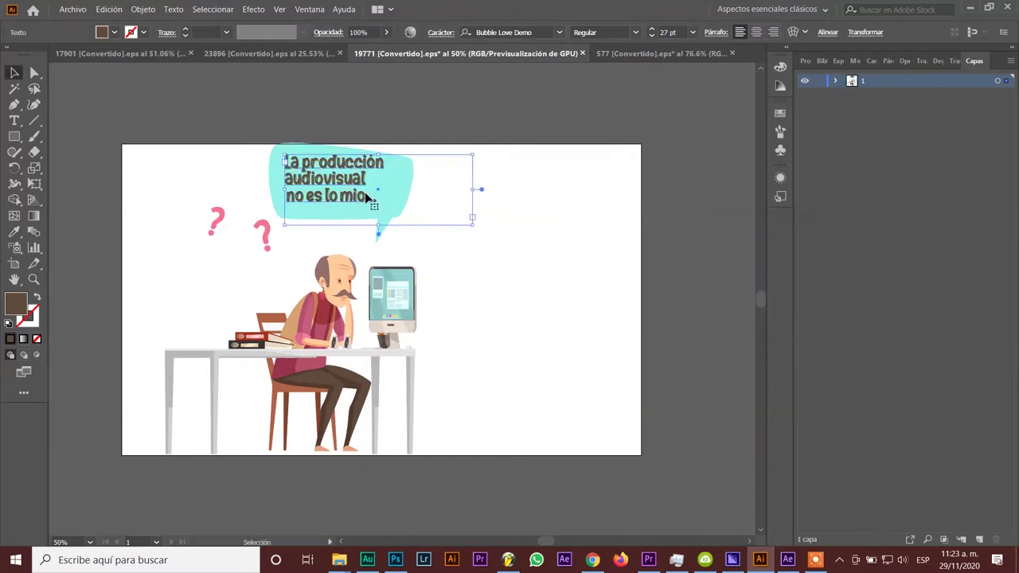
pyautogui.click(651, 30)
pyautogui.click(651, 30)
pyautogui.click(651, 30)
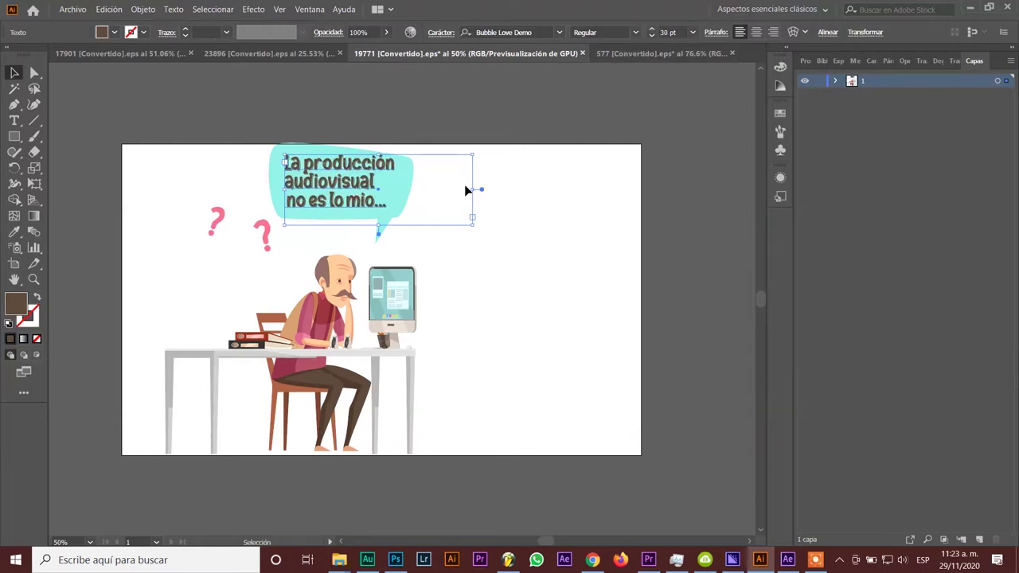
pyautogui.moveTo(476, 189); pyautogui.dragTo(404, 189)
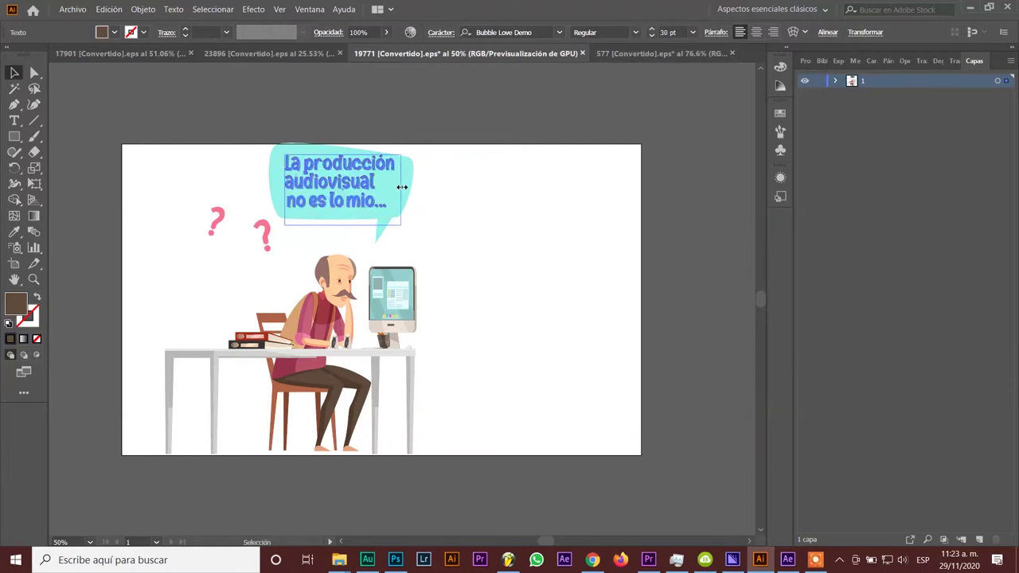
# - Raise the text to 32 pt, widen the box to fit, and centre-align it
pyautogui.click(651, 29)
pyautogui.click(651, 29)
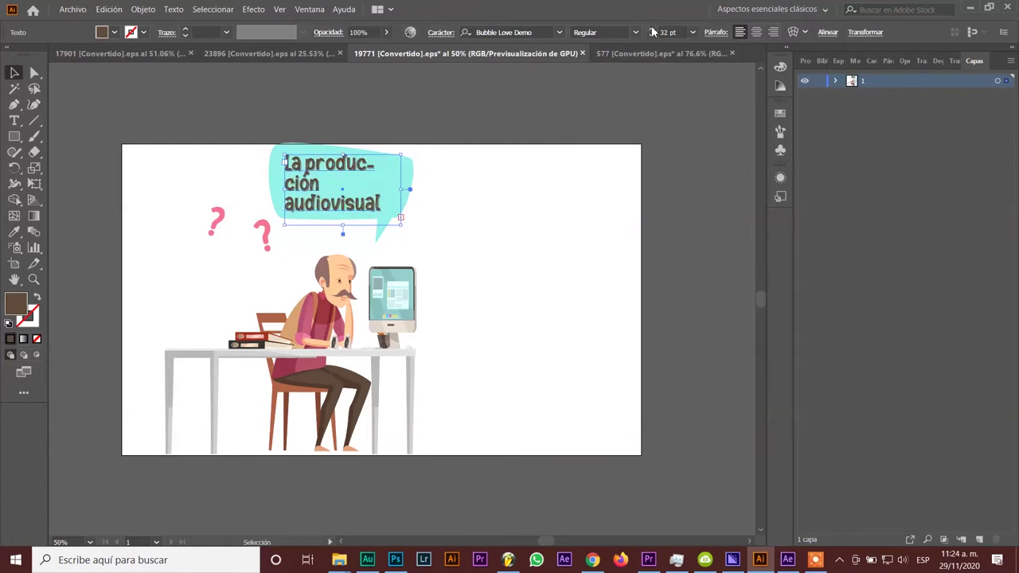
pyautogui.moveTo(280, 189); pyautogui.dragTo(264, 188)
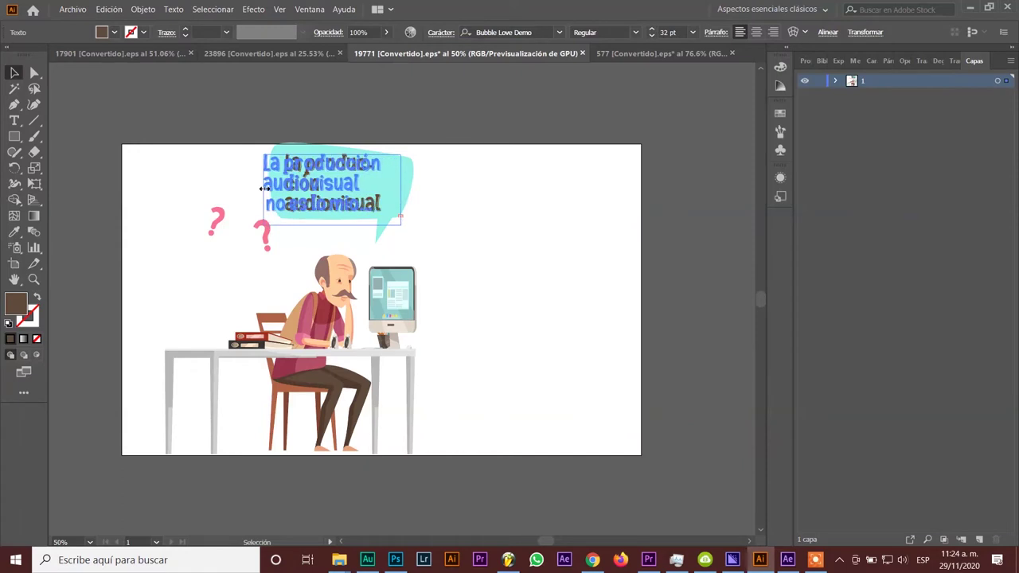
pyautogui.click(756, 32)
# - Nudge the text box slightly right and down within the bubble
pyautogui.moveTo(404, 148); pyautogui.dragTo(419, 151)
pyautogui.hotkey('ctrl', 'z')
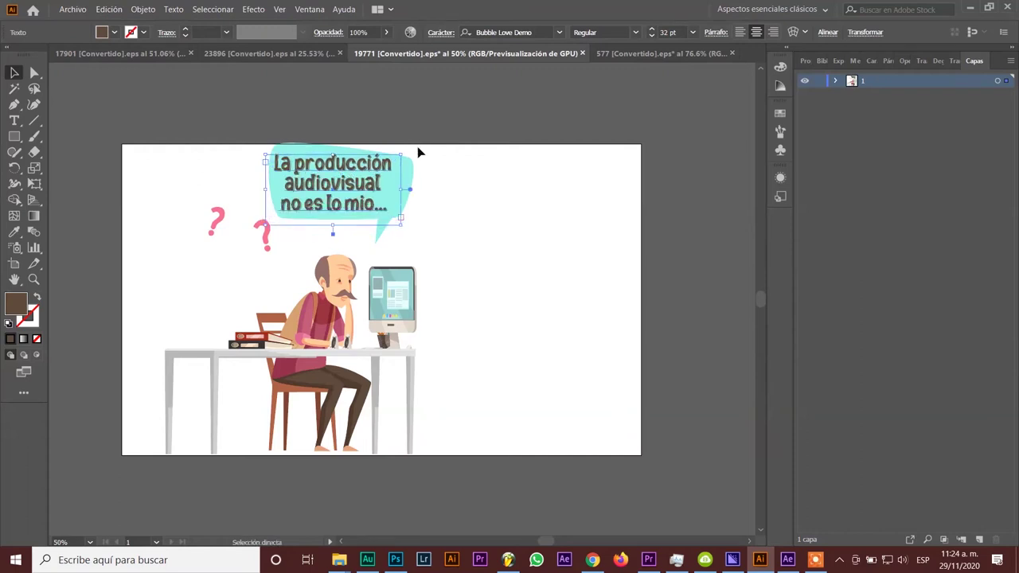
pyautogui.moveTo(358, 170); pyautogui.dragTo(364, 169)
pyautogui.press('Down')
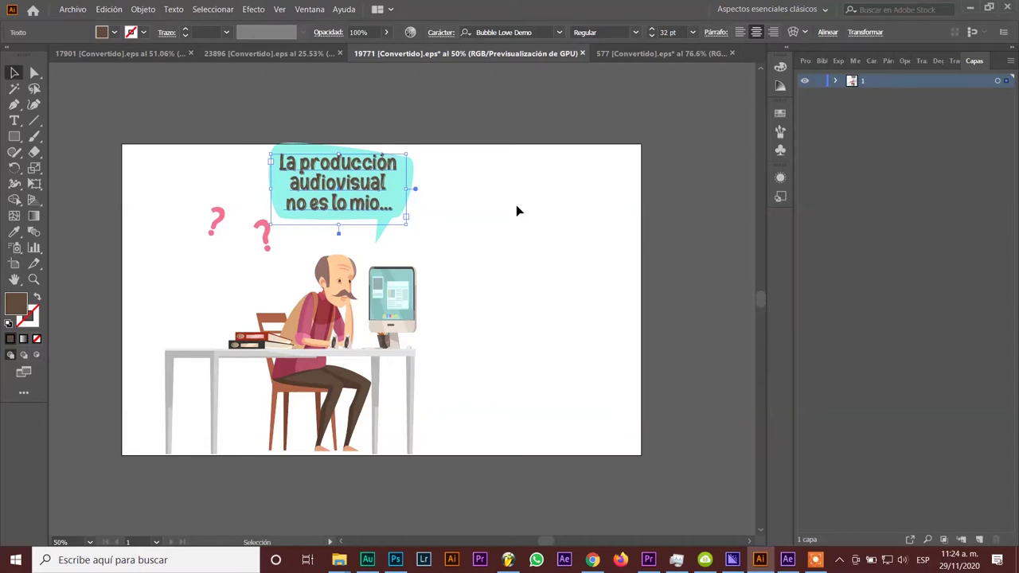
pyautogui.click(454, 129)
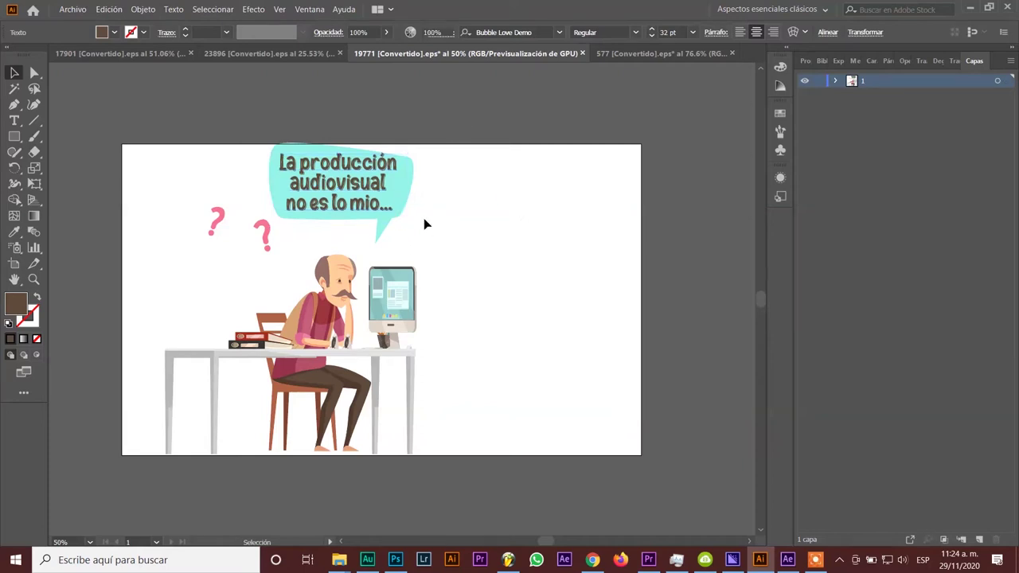
pyautogui.click(384, 168)
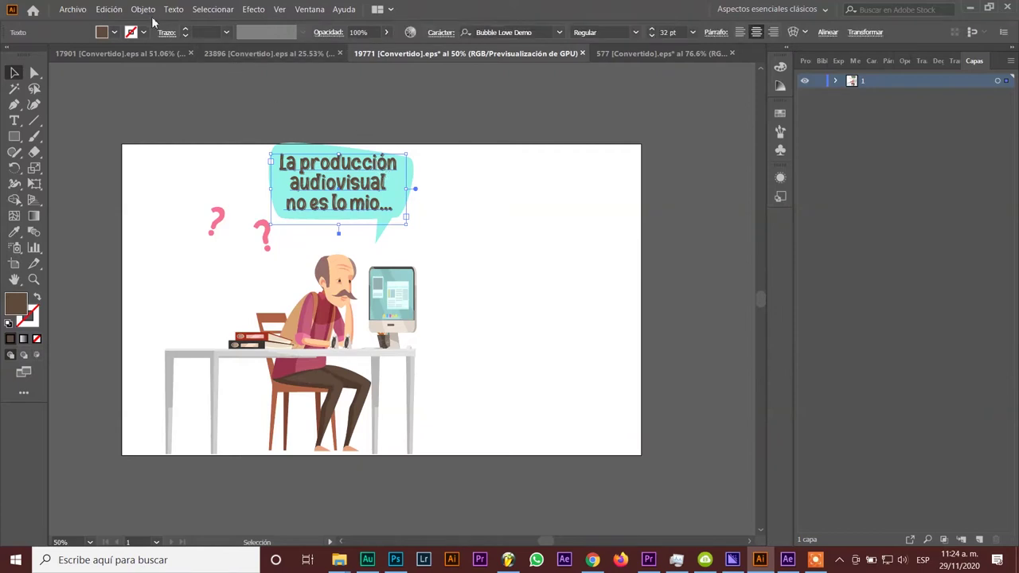
# - Try Flatten Transparency with balance 100 and text converted to outlines, then undo it
pyautogui.click(146, 10)
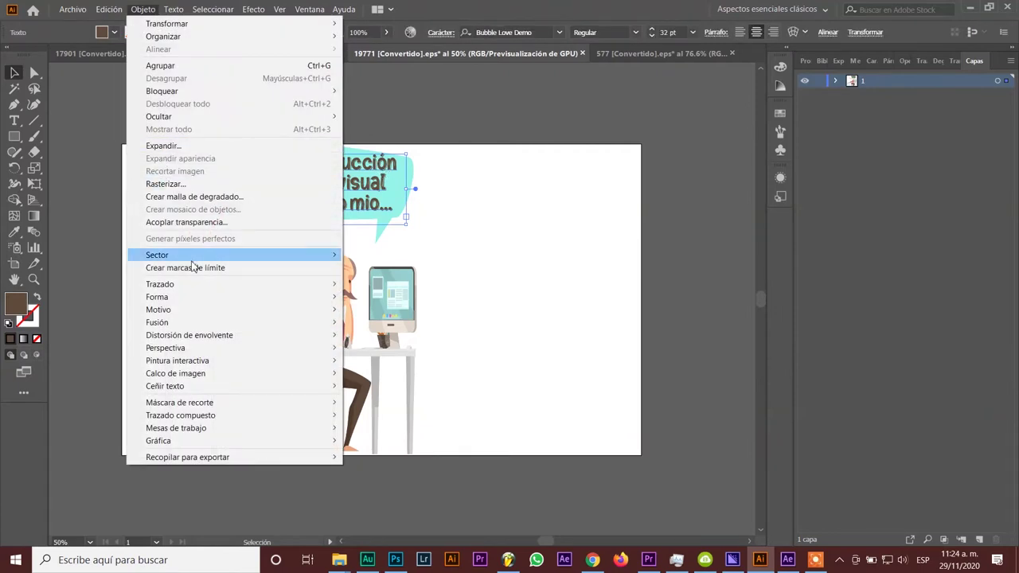
pyautogui.click(184, 222)
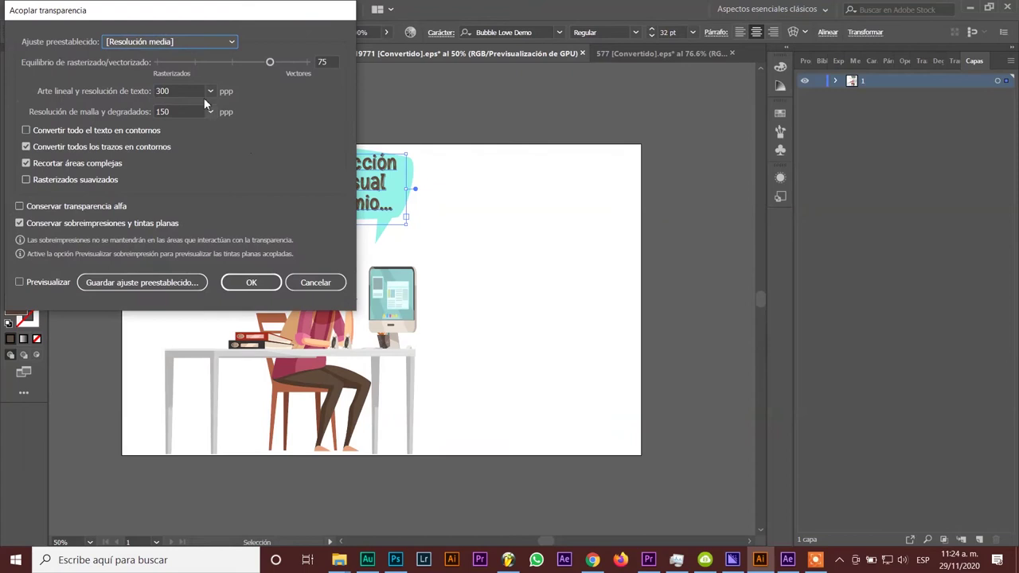
pyautogui.moveTo(270, 63); pyautogui.dragTo(377, 61)
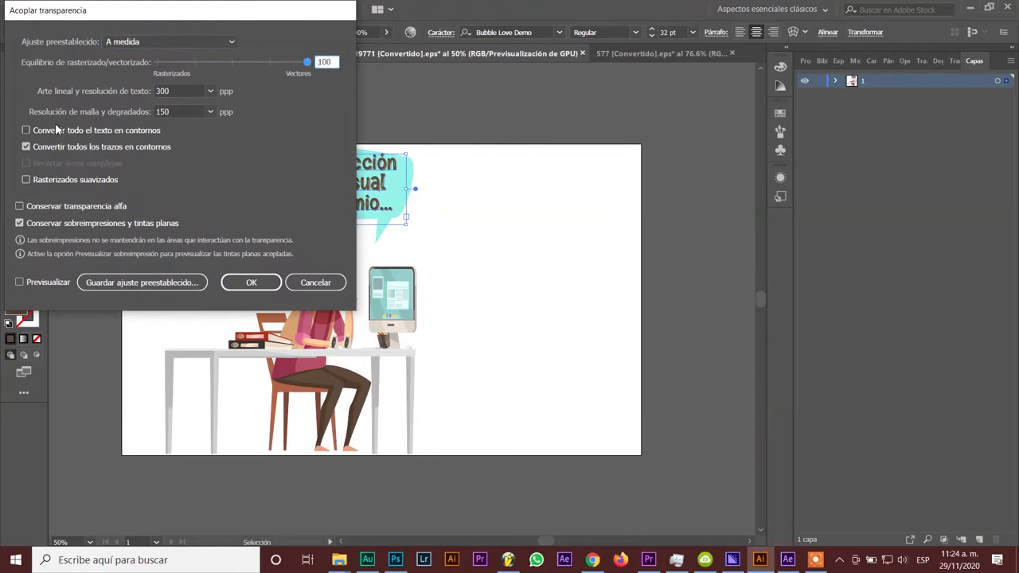
pyautogui.click(26, 131)
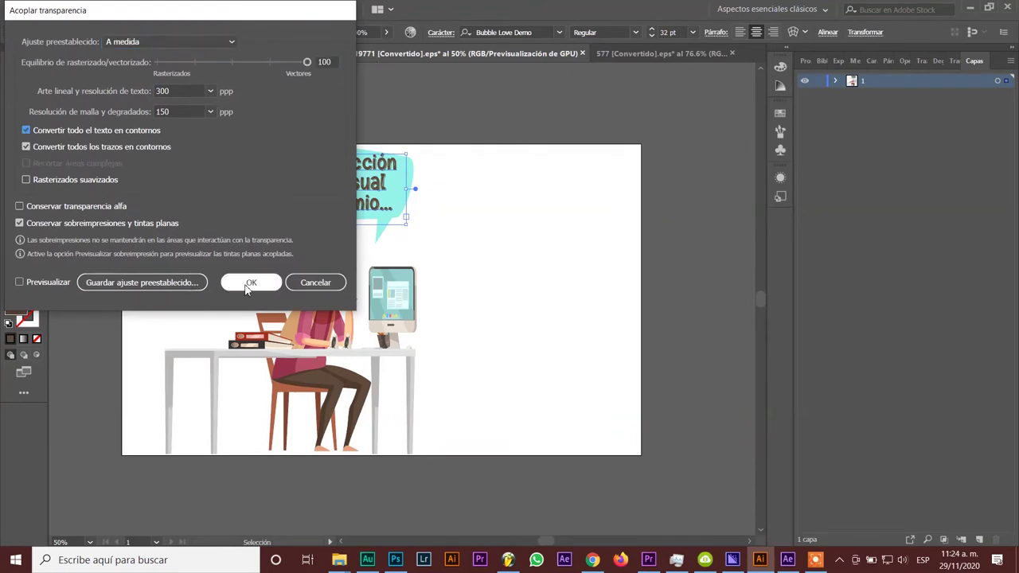
pyautogui.click(251, 283)
pyautogui.hotkey('ctrl', 'z')
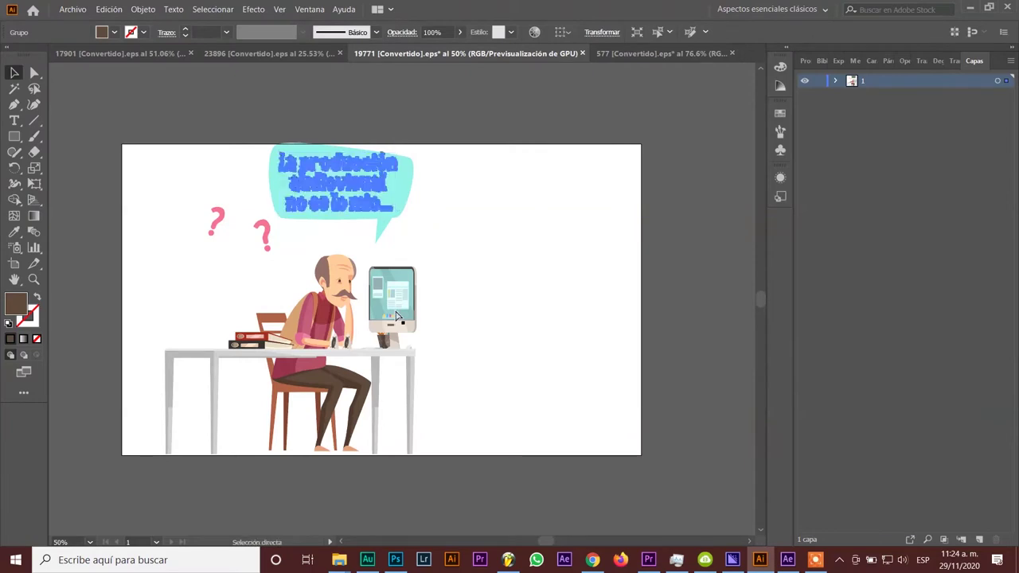
# - Convert the bubble text to outlines and rotate it slightly to sit inside the bubble
pyautogui.click(141, 8)
pyautogui.moveTo(175, 10)
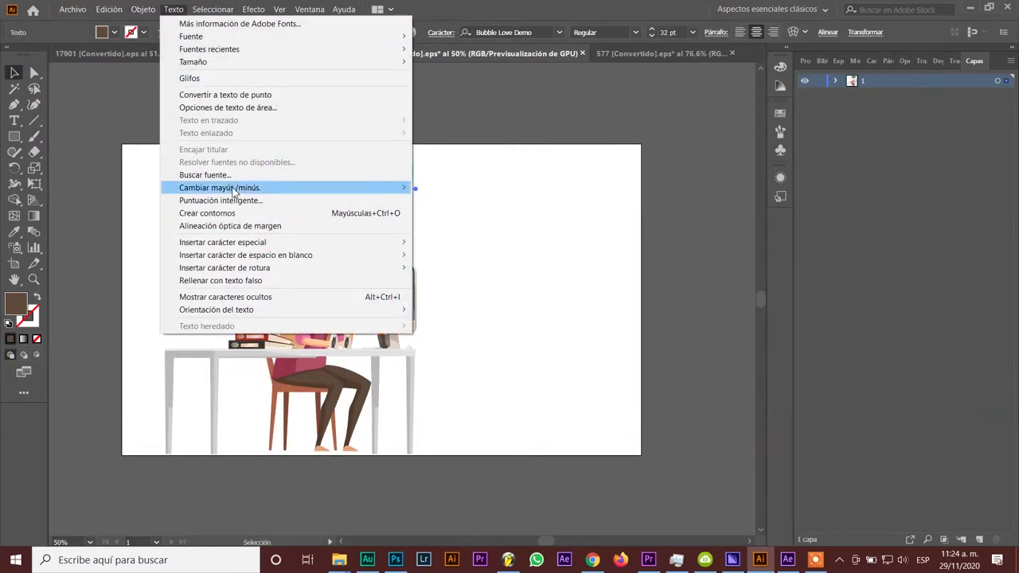
pyautogui.click(225, 215)
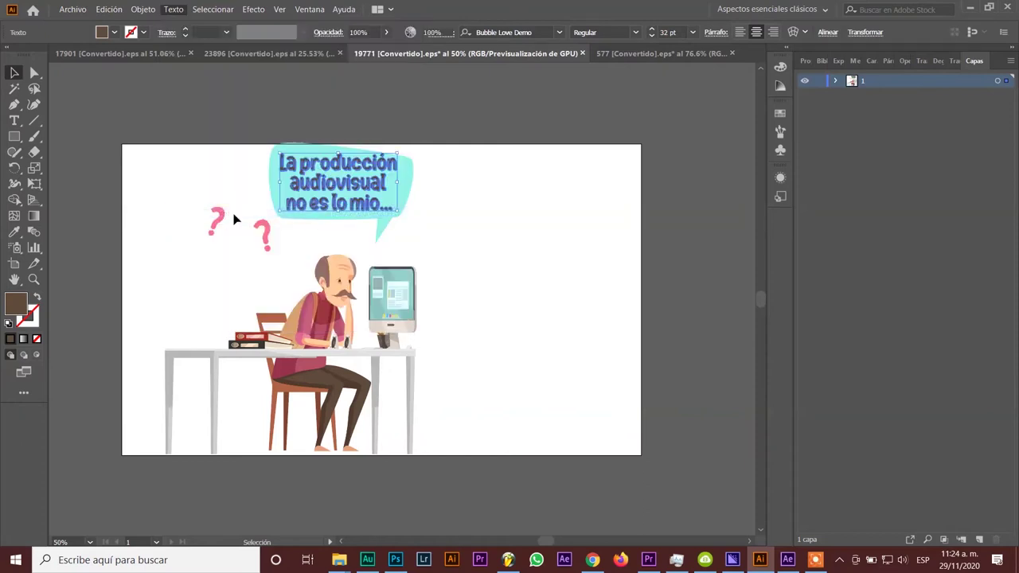
pyautogui.moveTo(401, 147); pyautogui.dragTo(409, 149)
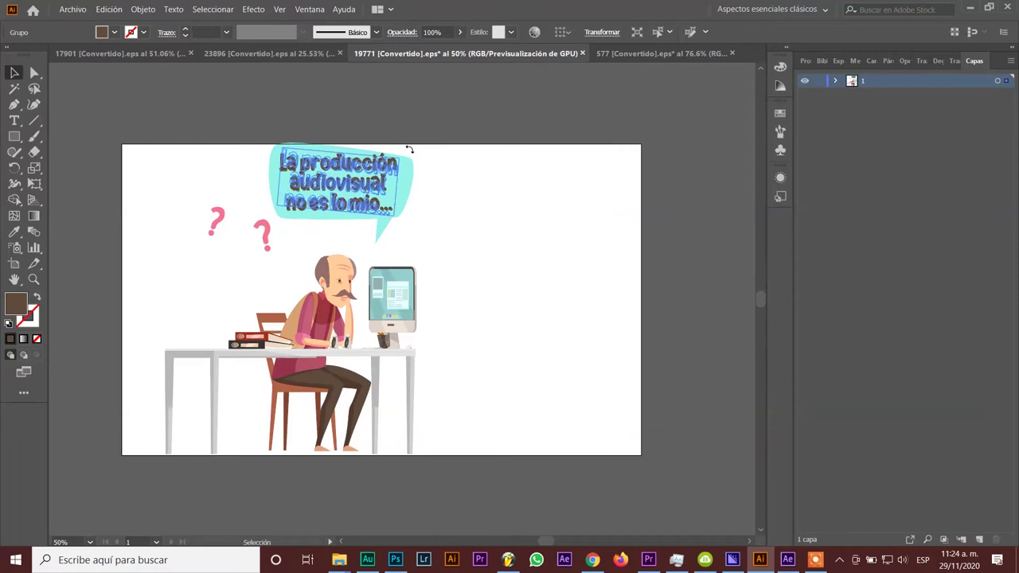
pyautogui.moveTo(414, 146); pyautogui.dragTo(411, 156)
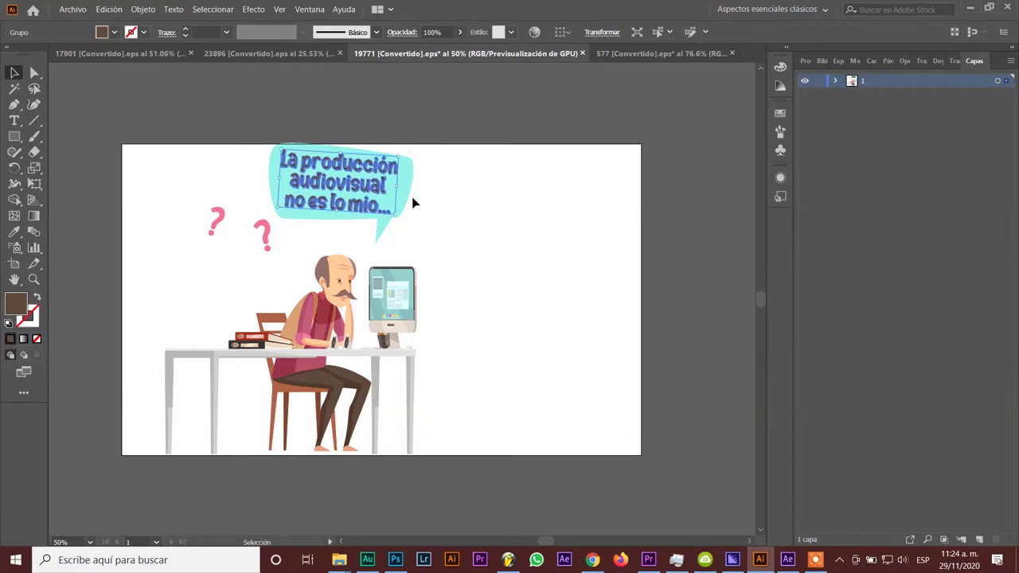
pyautogui.moveTo(279, 207); pyautogui.dragTo(280, 212)
pyautogui.moveTo(402, 151); pyautogui.dragTo(404, 153)
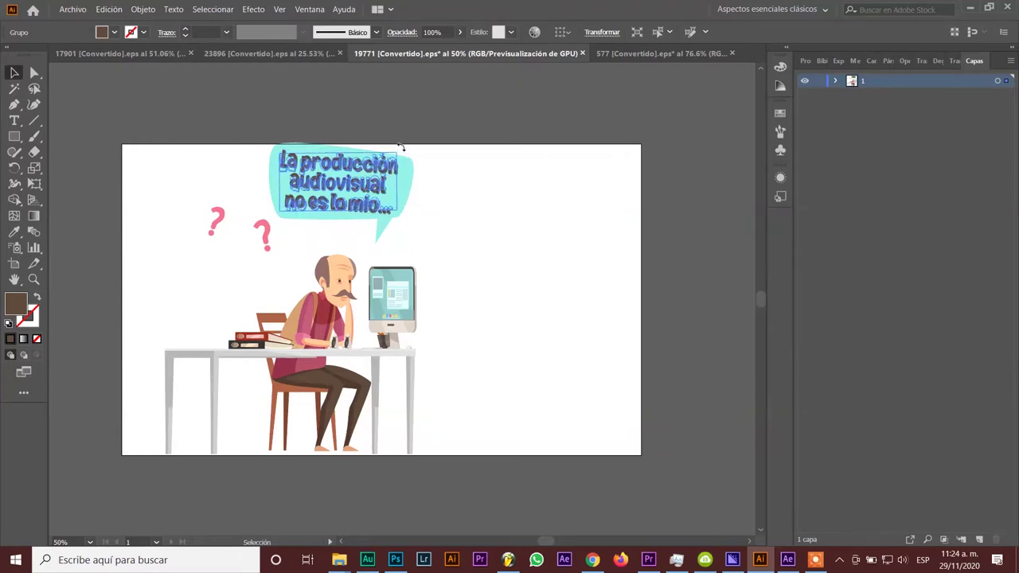
pyautogui.click(427, 111)
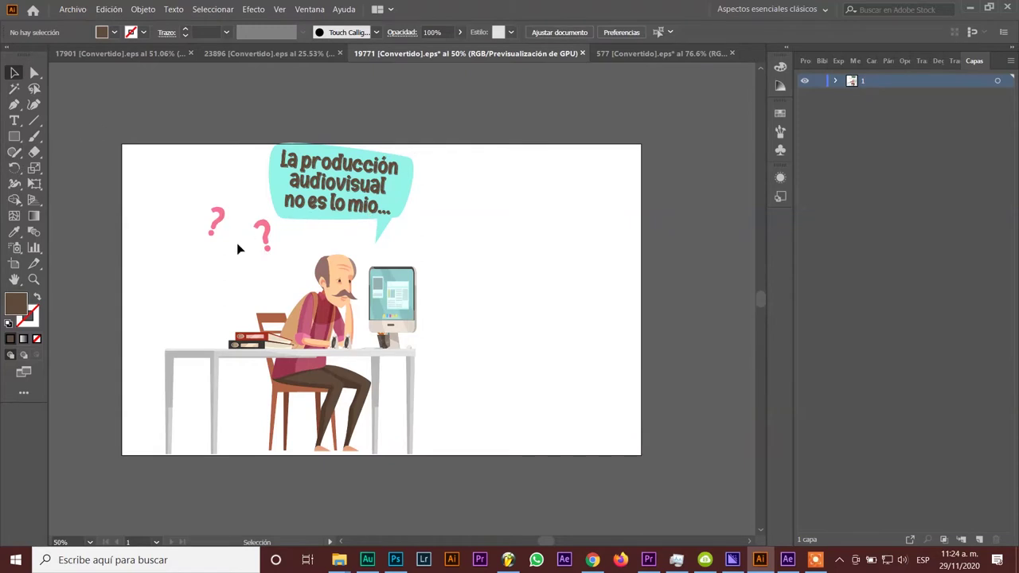
# - Enlarge the artboard to about 2685 × 1611 px with the Artboard tool
pyautogui.hotkey('ctrl', '-')
pyautogui.hotkey('ctrl', '-')
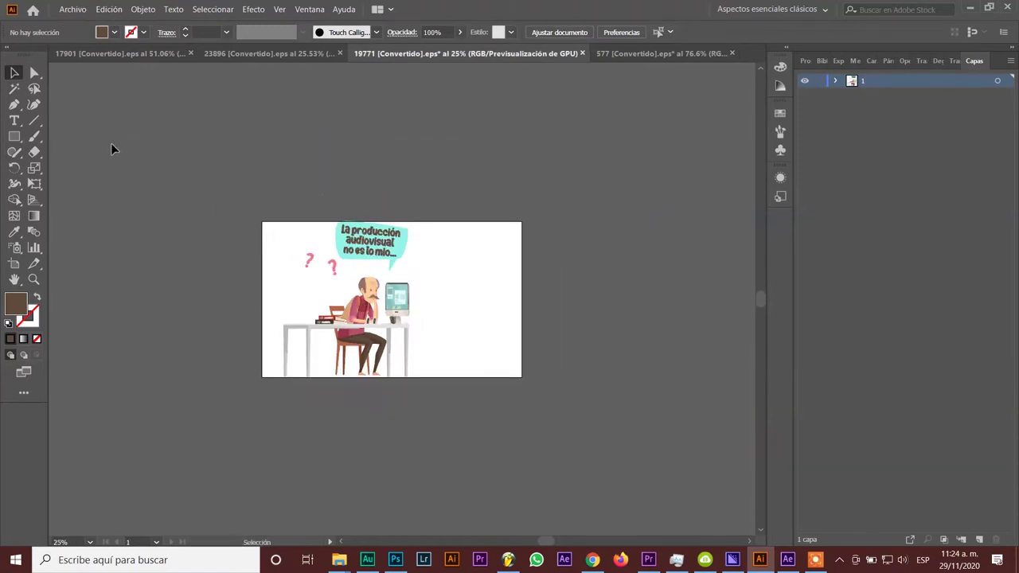
pyautogui.click(15, 263)
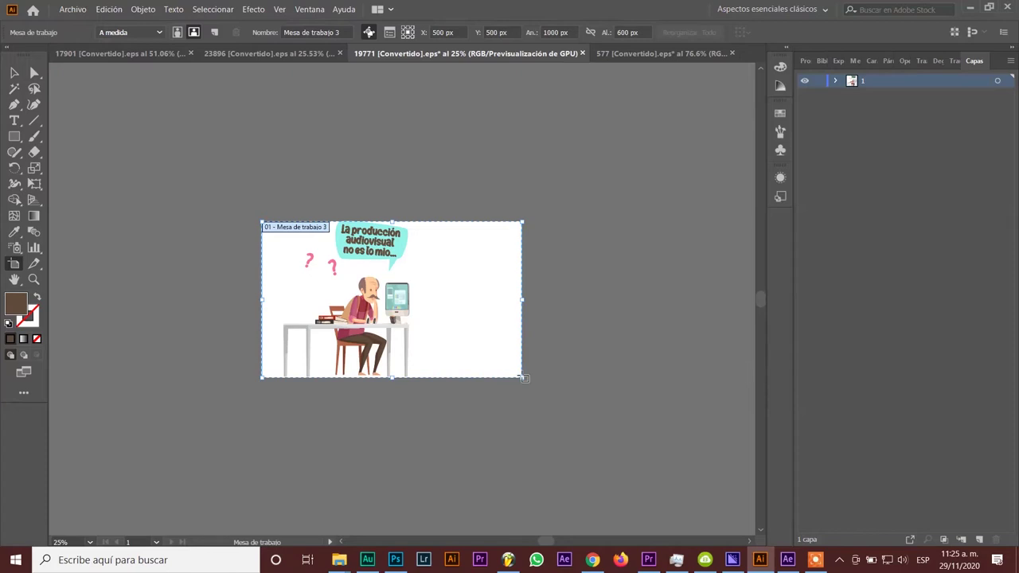
pyautogui.moveTo(522, 378)
pyautogui.mouseDown()
pyautogui.moveTo(675, 559)
pyautogui.moveTo(567, 444)
pyautogui.mouseUp()
pyautogui.hotkey('ctrl', '-')
pyautogui.hotkey('ctrl', '-')
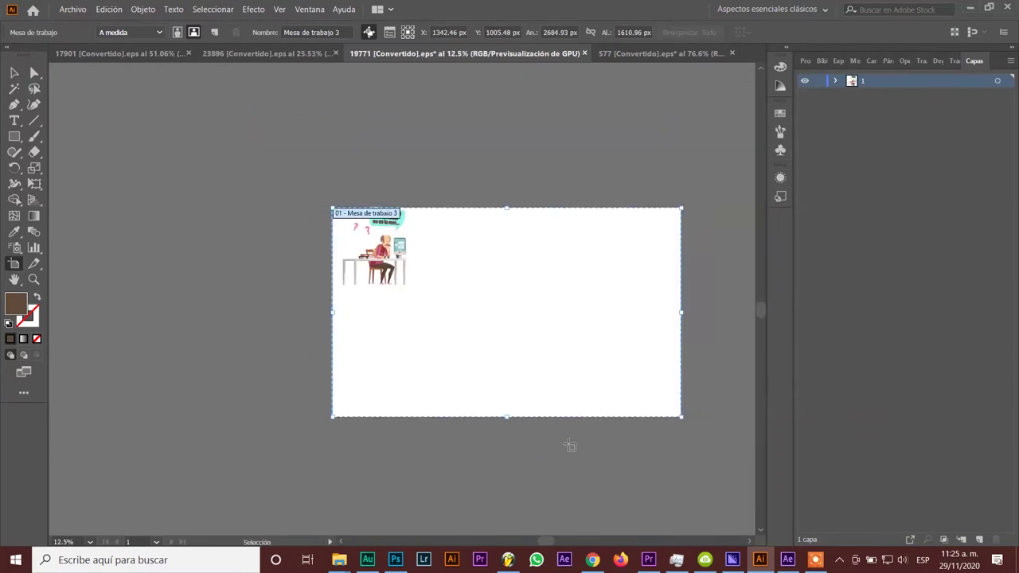
# - Select the whole illustration and scale it up to fill the artboard's left side
pyautogui.click(16, 73)
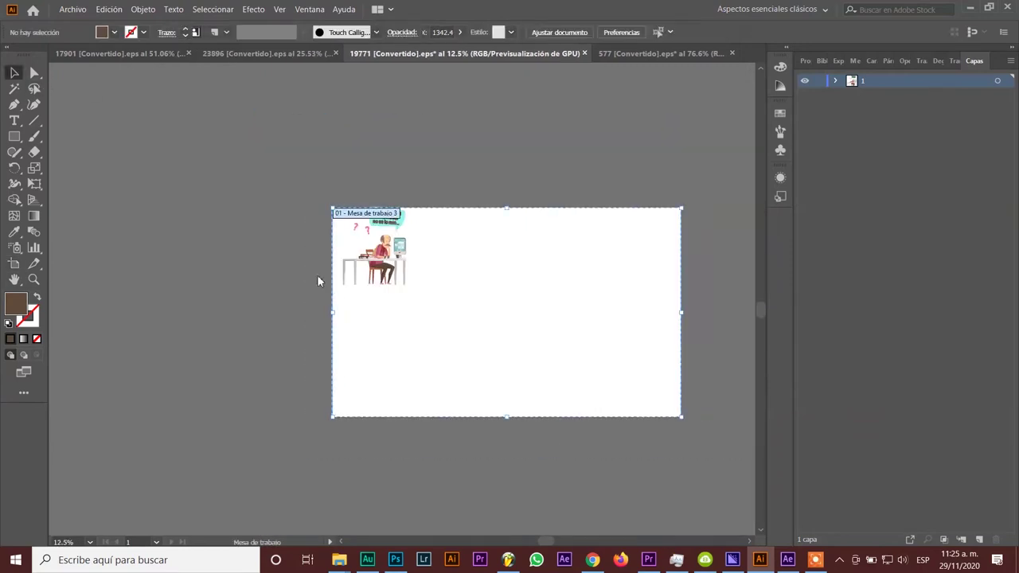
pyautogui.moveTo(273, 143); pyautogui.dragTo(527, 467)
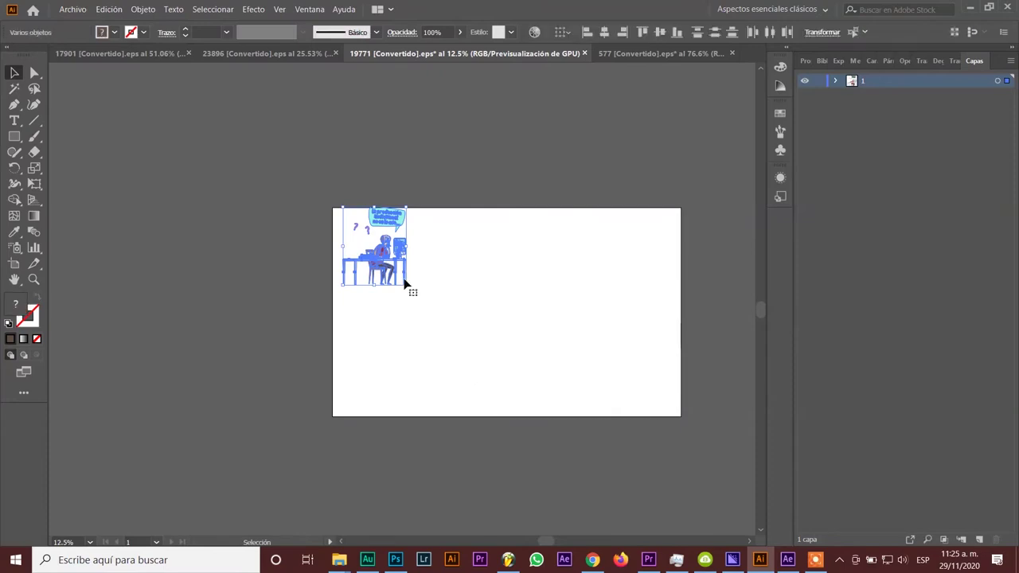
pyautogui.moveTo(407, 284); pyautogui.dragTo(605, 418)
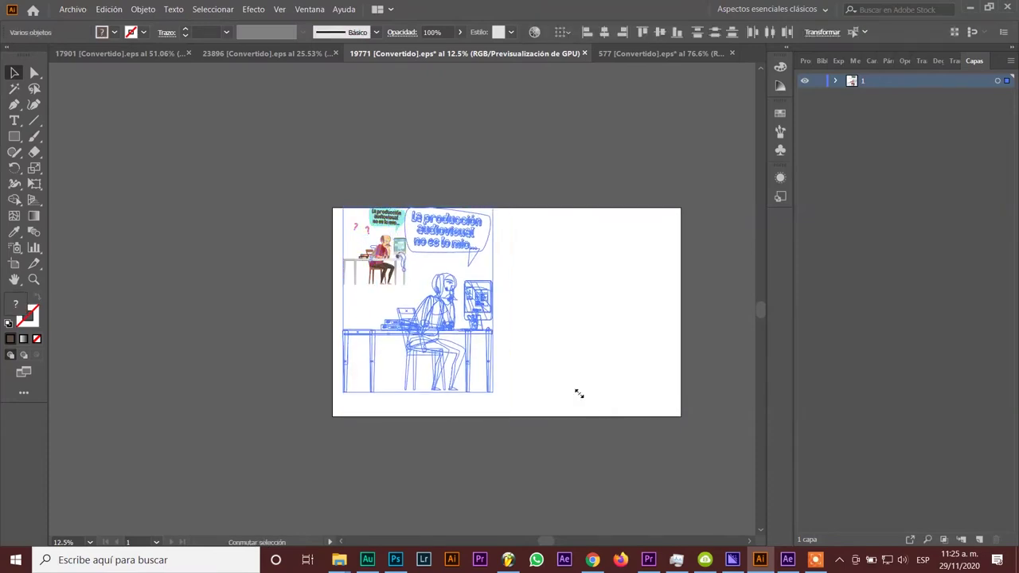
pyautogui.moveTo(478, 246); pyautogui.dragTo(481, 249)
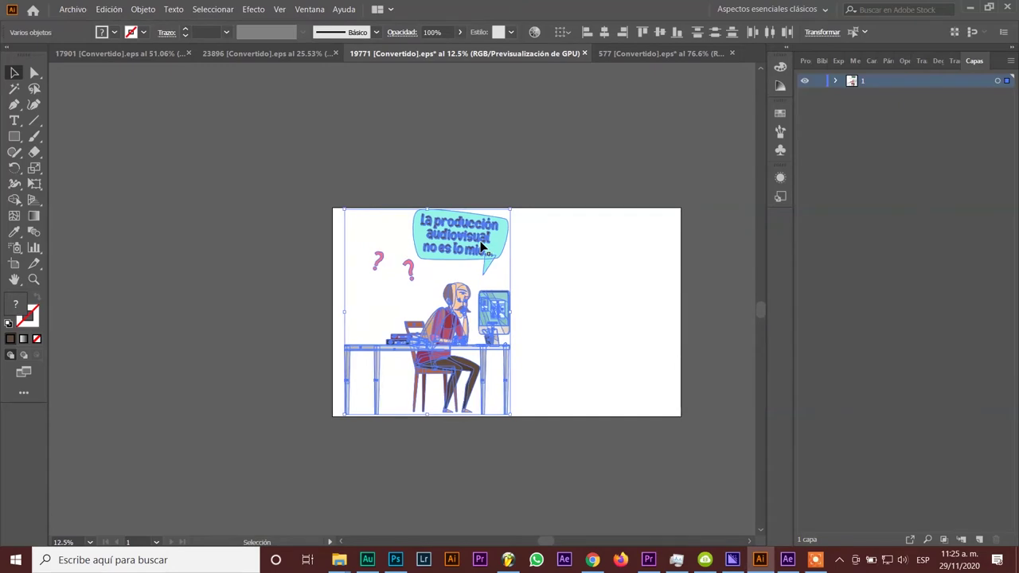
pyautogui.click(395, 113)
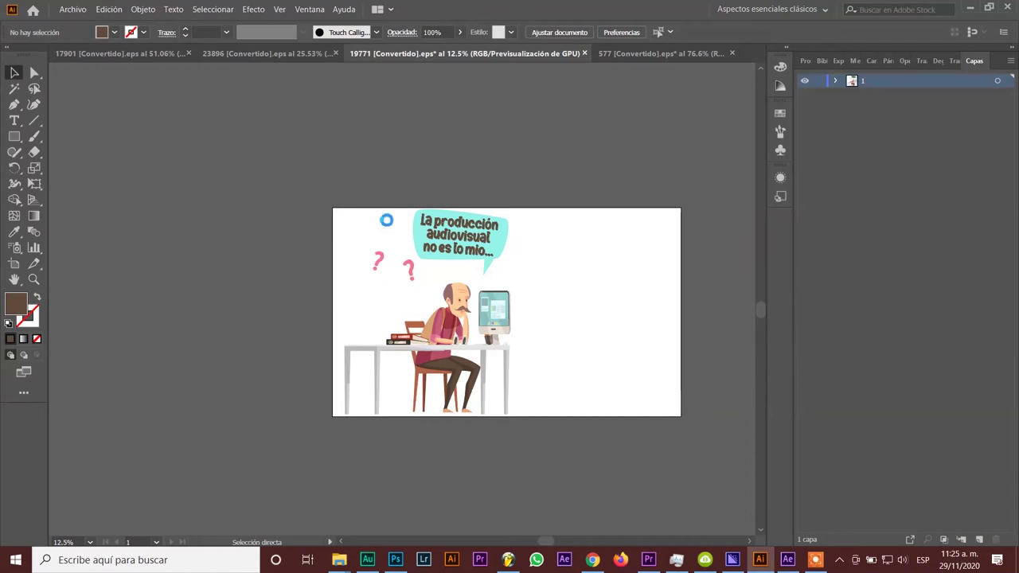
# - Save the illustration as señor-aburrido.ai in TECNOLOGIA ABUELOS, accepting the Illustrator 2020 options
pyautogui.hotkey('ctrl', 'shift', 's')
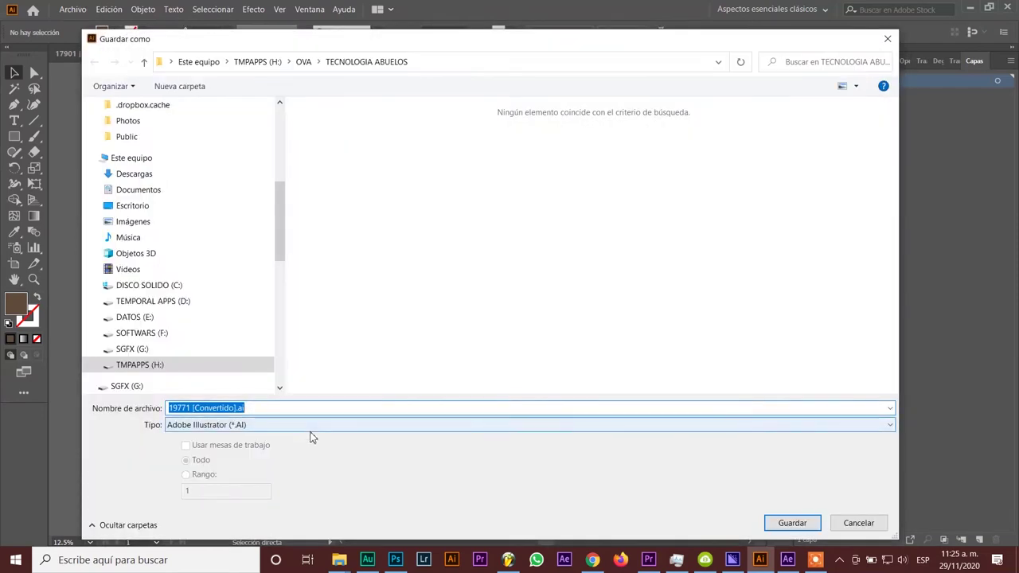
pyautogui.write('señor-abue')
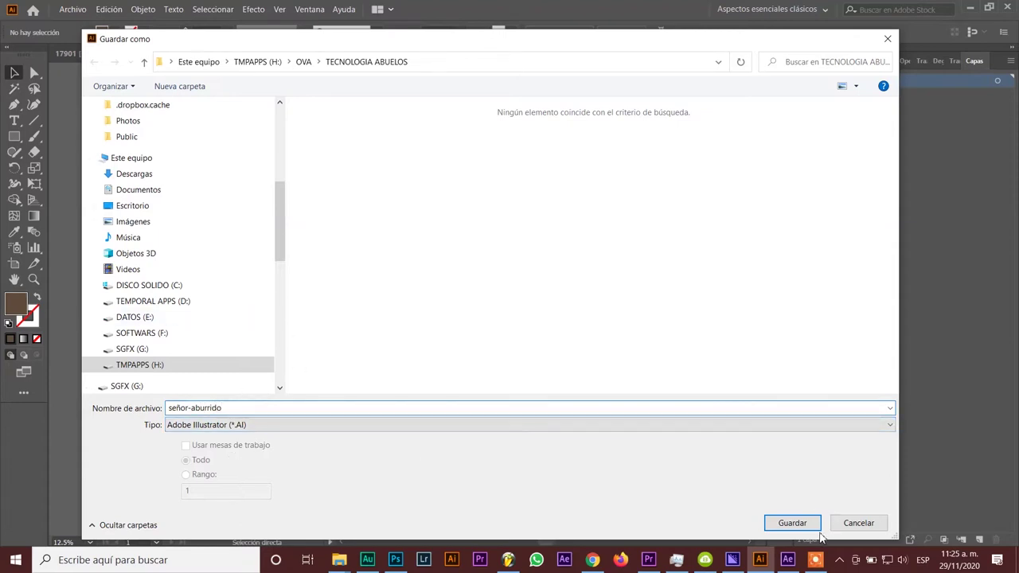
pyautogui.click(793, 527)
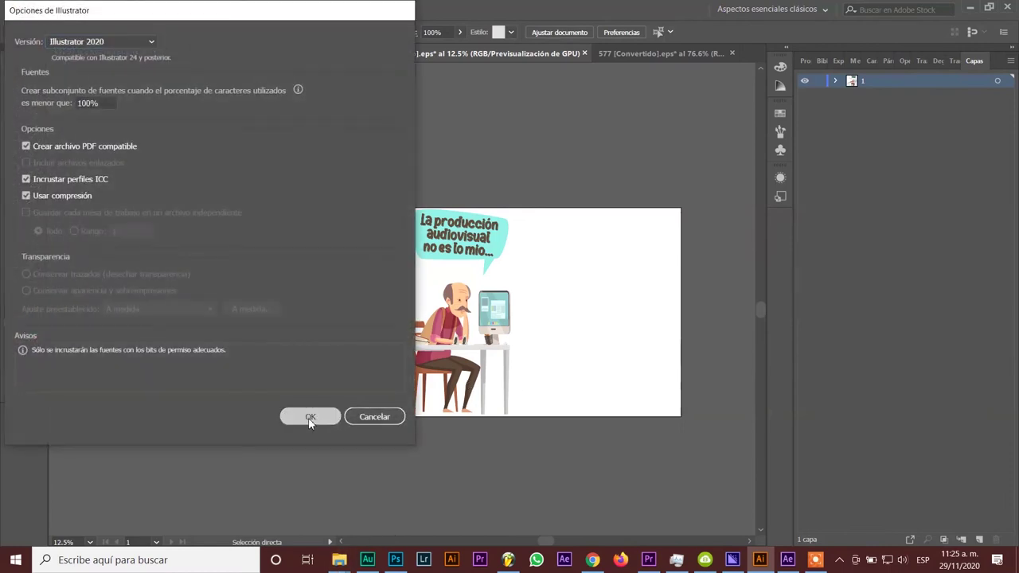
pyautogui.click(311, 418)
# - Bring up the TECNOLOGIA ABUELOS folder window and search it for 'señor'
pyautogui.moveTo(338, 560)
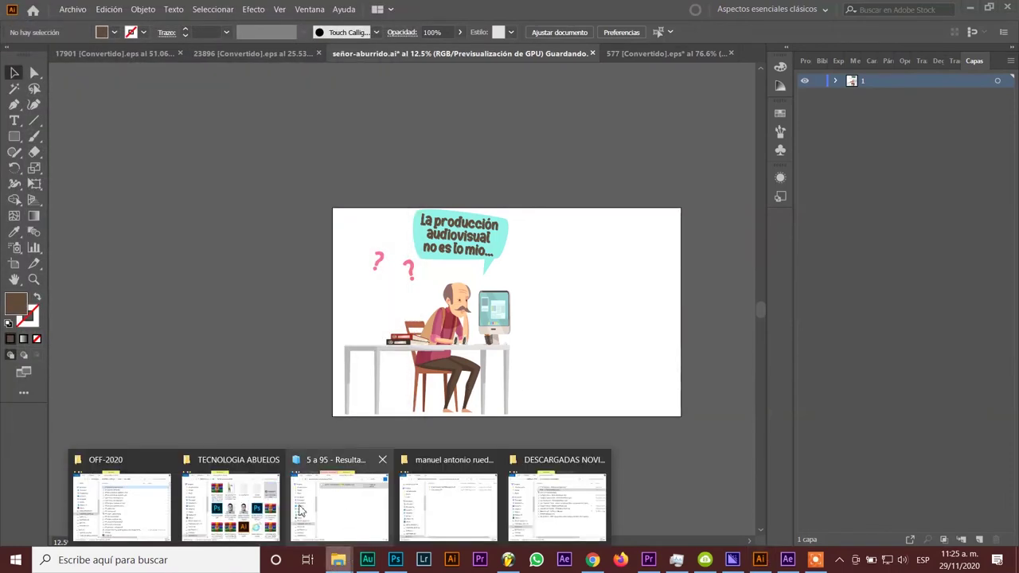
pyautogui.click(231, 501)
pyautogui.scroll(5, 456, 239)
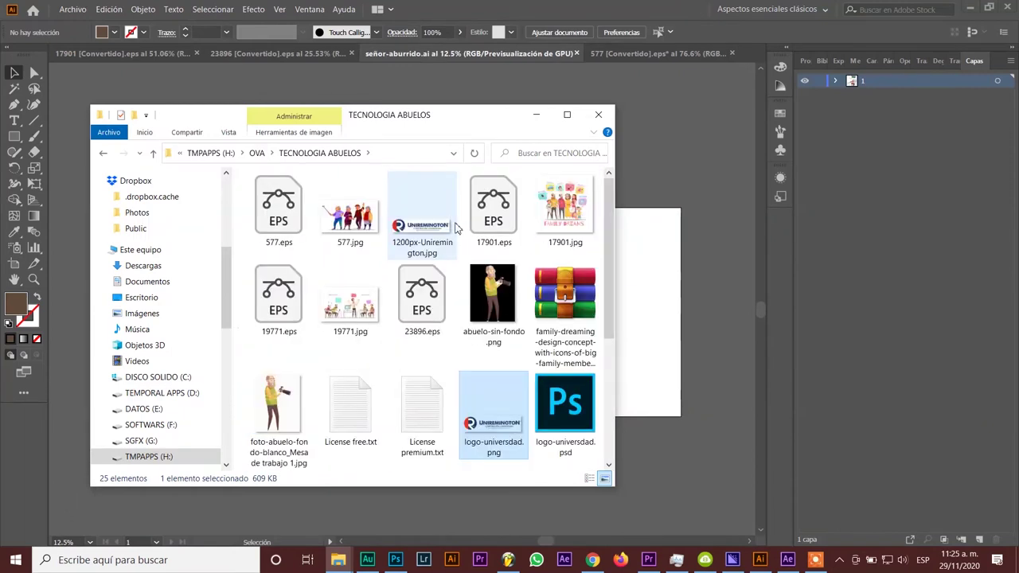
pyautogui.scroll(-2, 464, 255)
pyautogui.scroll(2, 462, 286)
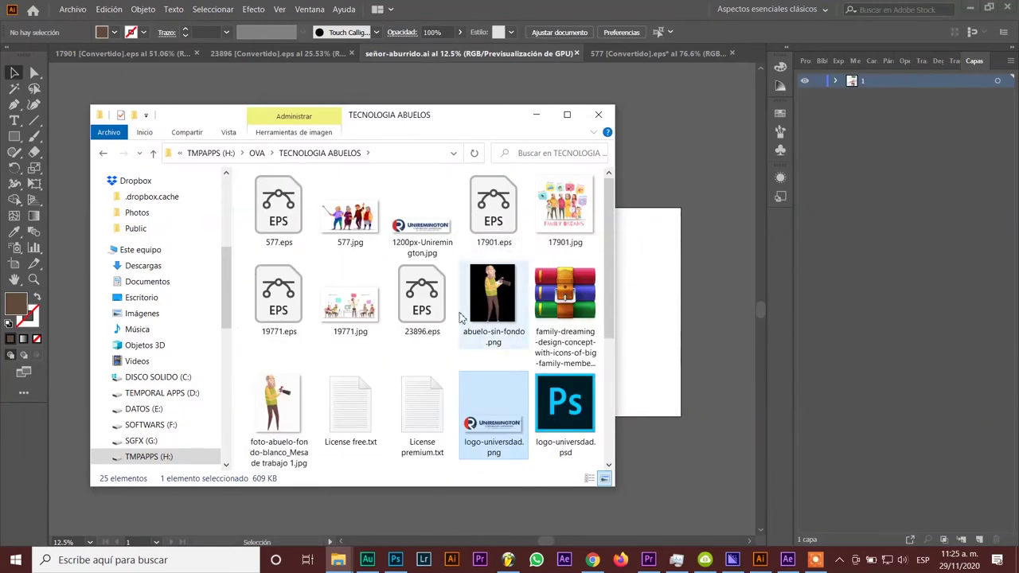
pyautogui.scroll(-2, 454, 319)
pyautogui.scroll(1, 443, 319)
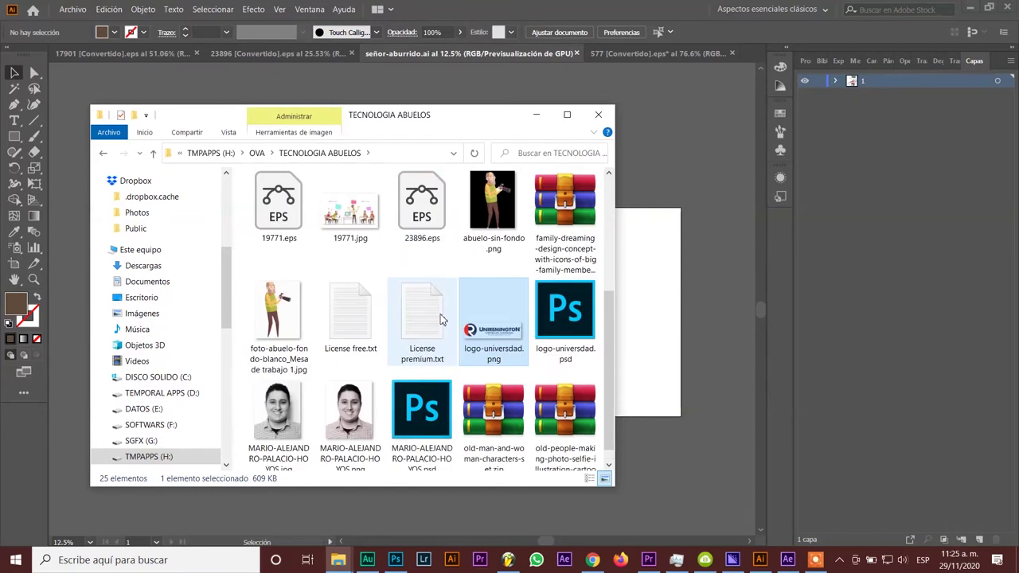
pyautogui.scroll(1, 443, 319)
pyautogui.click(542, 152)
pyautogui.write('señor')
pyautogui.press('Return')
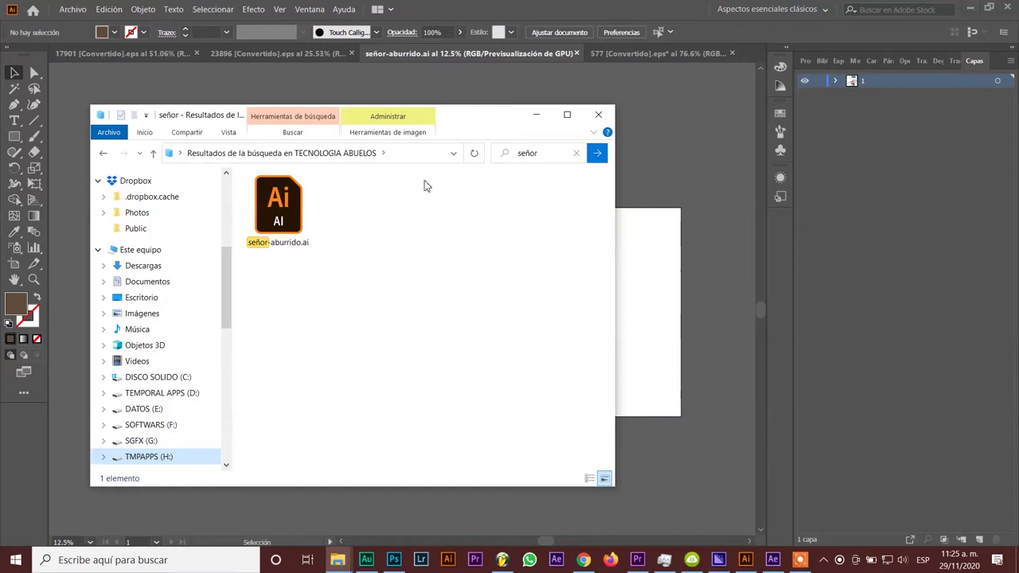
# - Drag señor-aburrido.ai from the search results over to Premiere Pro
pyautogui.click(280, 219)
pyautogui.moveTo(280, 202)
pyautogui.mouseDown()
pyautogui.moveTo(580, 509)
pyautogui.moveTo(755, 538)
pyautogui.mouseUp()
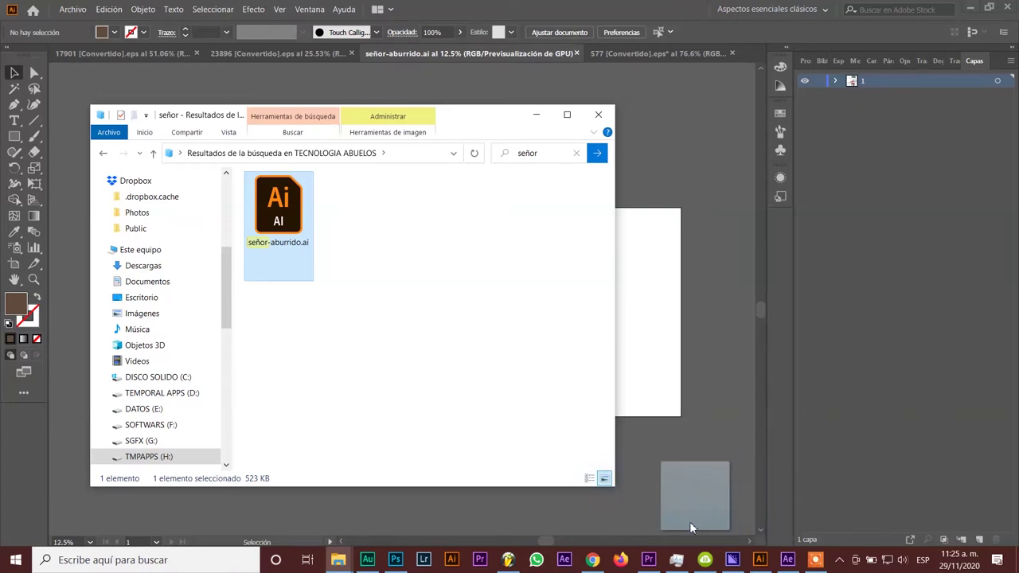
pyautogui.moveTo(755, 538)
pyautogui.mouseDown()
pyautogui.moveTo(656, 564)
pyautogui.moveTo(506, 426)
pyautogui.mouseUp()
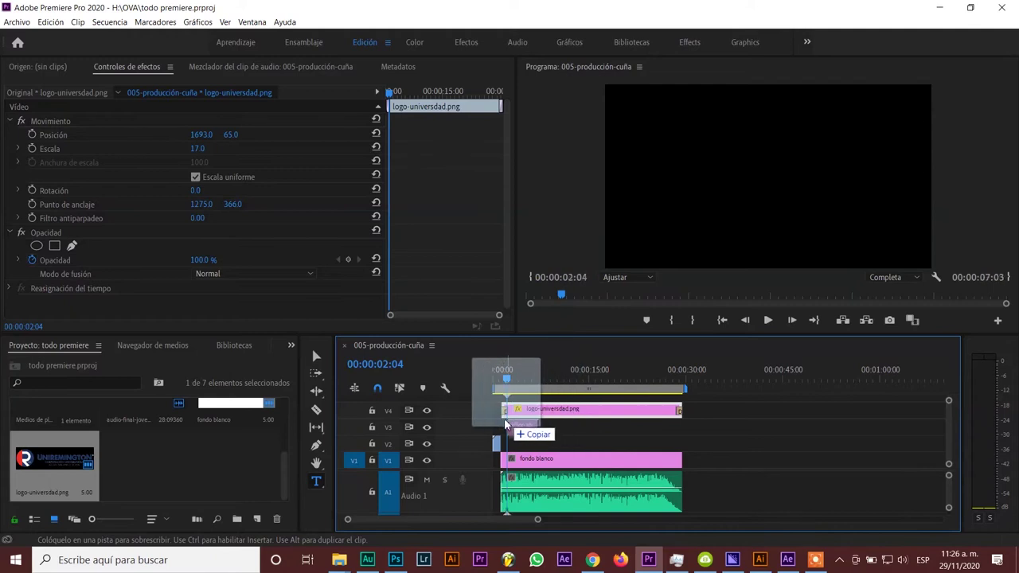
# - Drop the illustration into the sequence, move it down to track V2, and save the project
pyautogui.moveTo(506, 426); pyautogui.dragTo(505, 426)
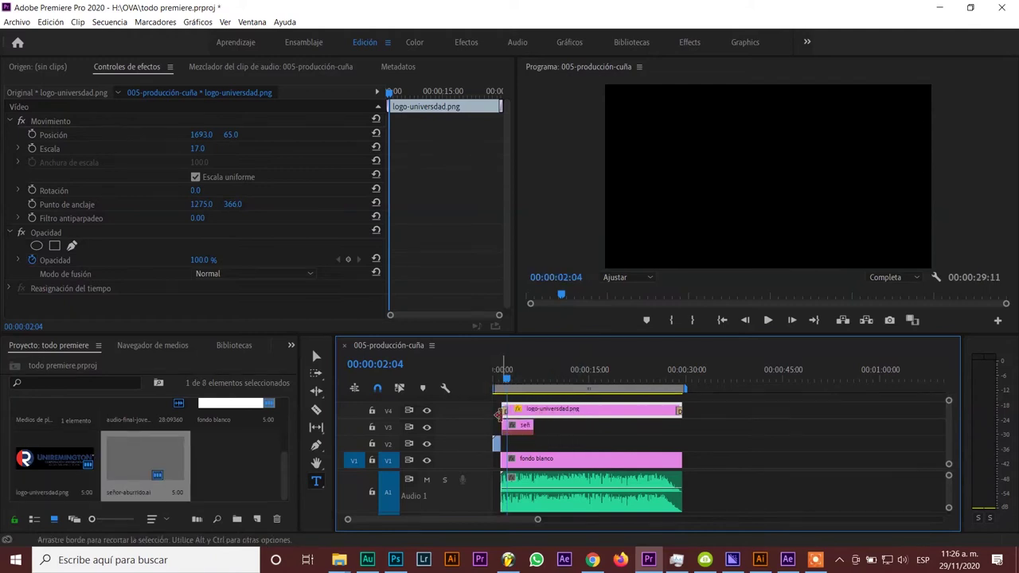
pyautogui.click(515, 380)
pyautogui.moveTo(515, 380); pyautogui.dragTo(511, 390)
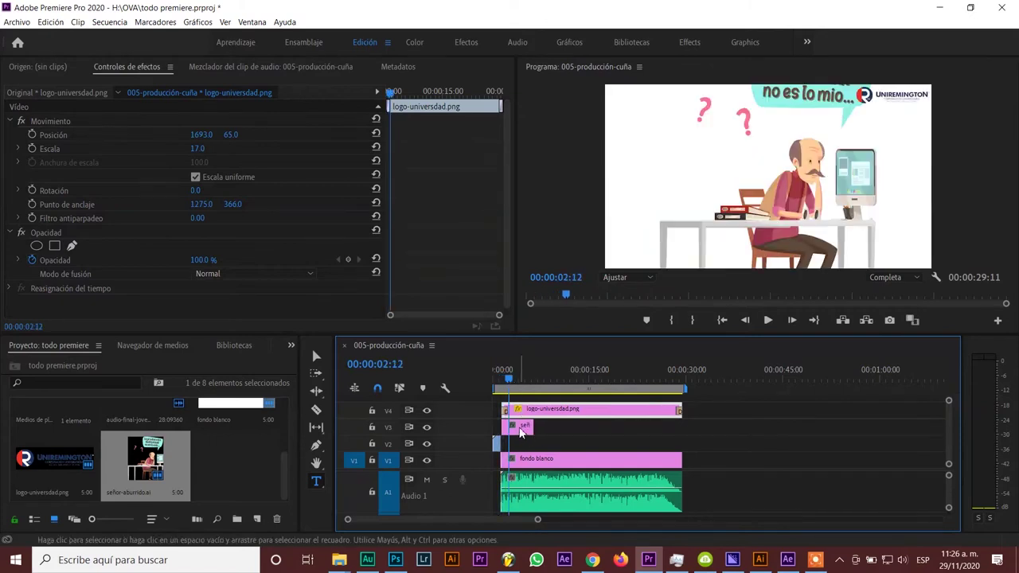
pyautogui.moveTo(521, 432); pyautogui.dragTo(521, 449)
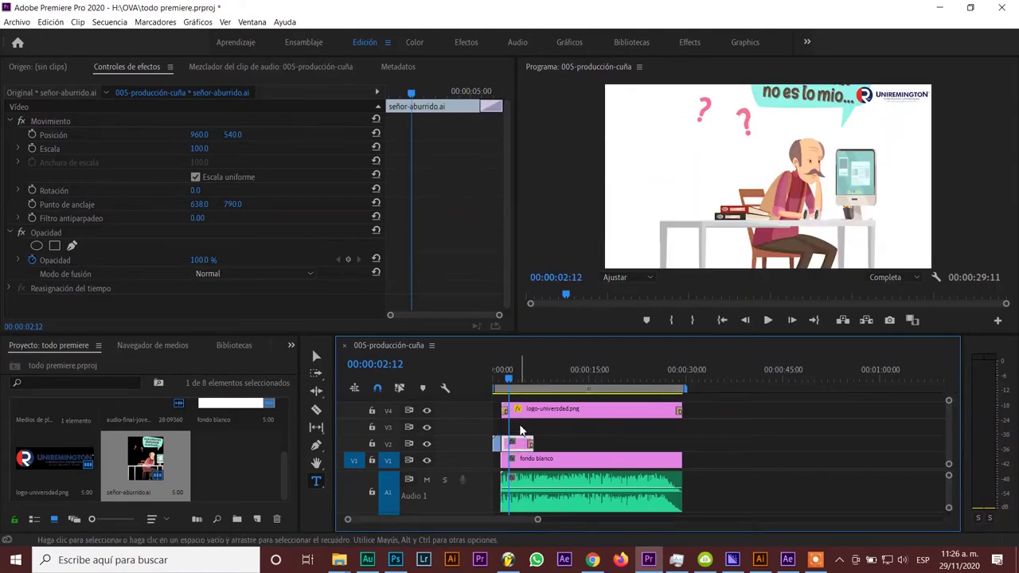
pyautogui.hotkey('ctrl', 's')
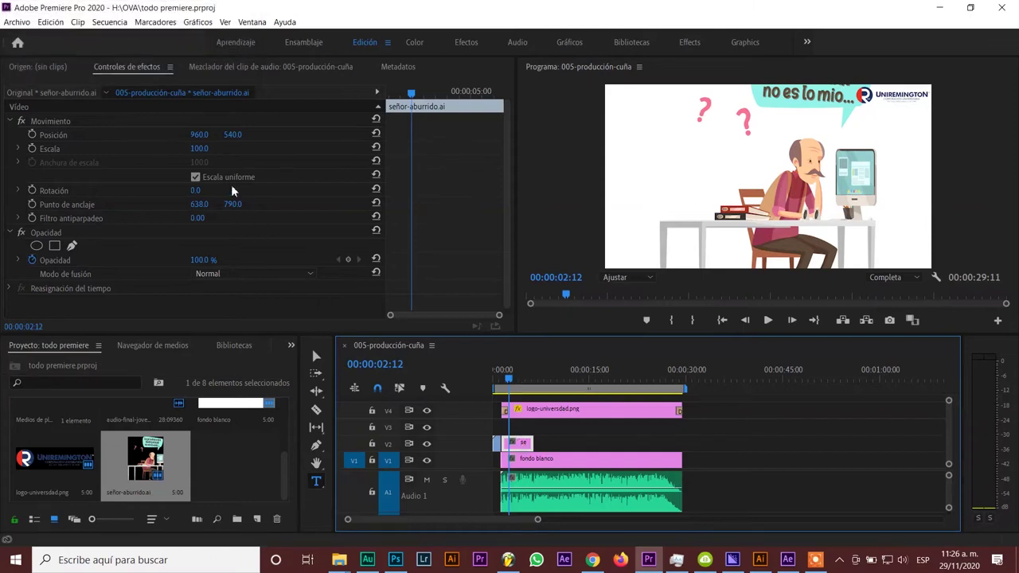
# - Scale the illustration to 63% and set its X position to -456, off-screen left
pyautogui.click(202, 149)
pyautogui.moveTo(199, 148)
pyautogui.mouseDown()
pyautogui.moveTo(172, 148)
pyautogui.moveTo(193, 148)
pyautogui.mouseUp()
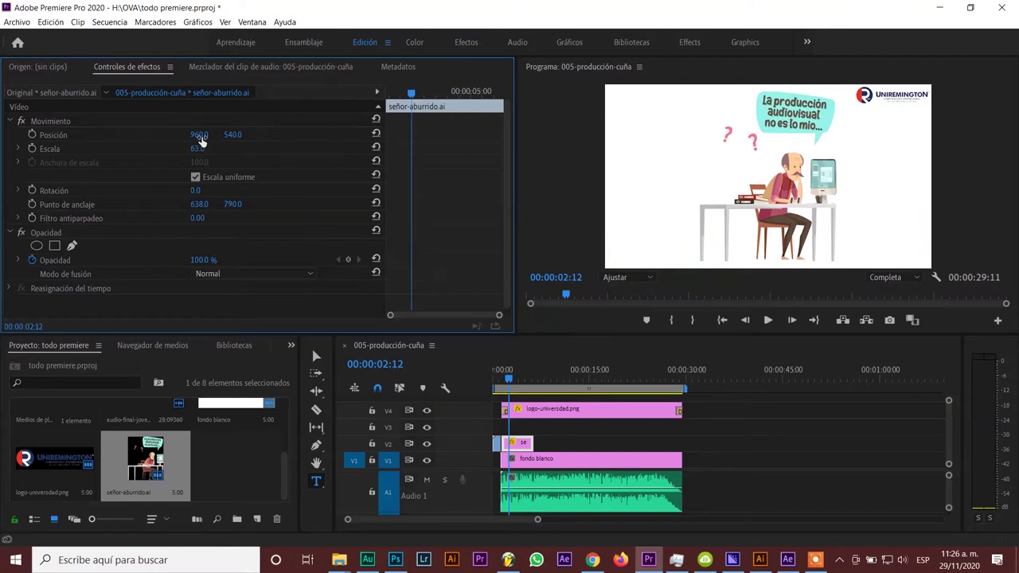
pyautogui.moveTo(196, 135); pyautogui.dragTo(119, 135)
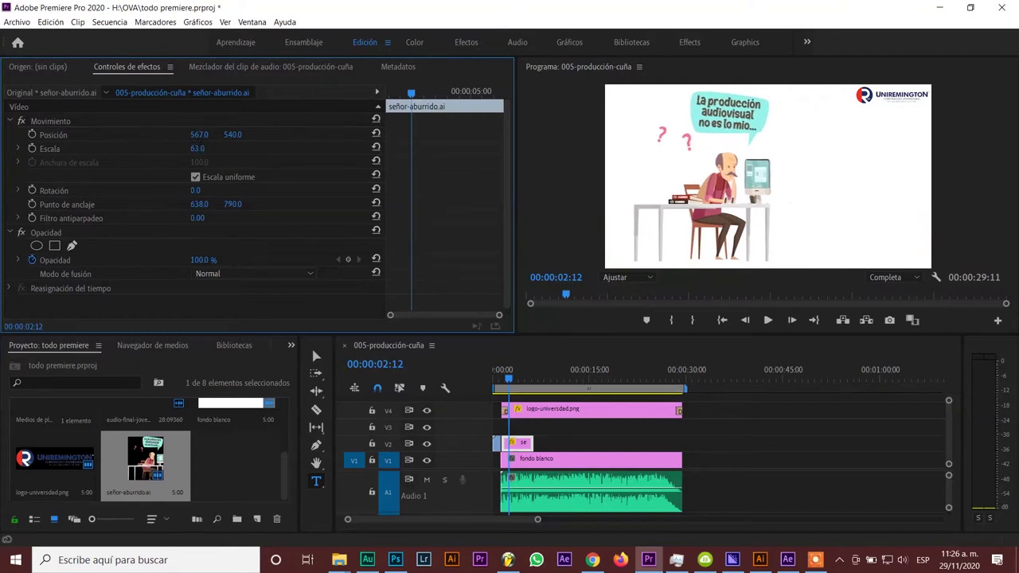
pyautogui.moveTo(199, 134); pyautogui.dragTo(119, 134)
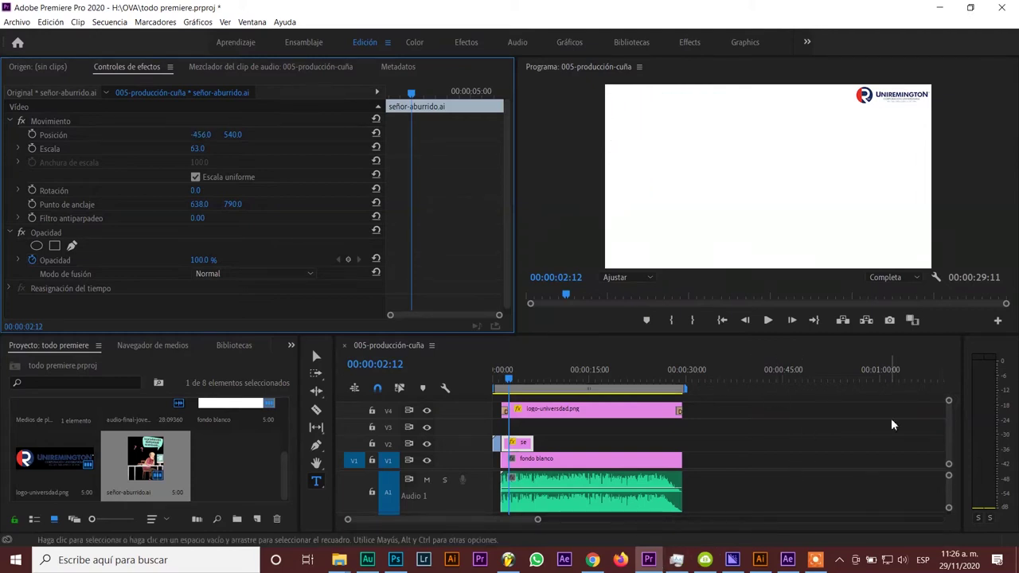
pyautogui.moveTo(537, 519); pyautogui.dragTo(372, 519)
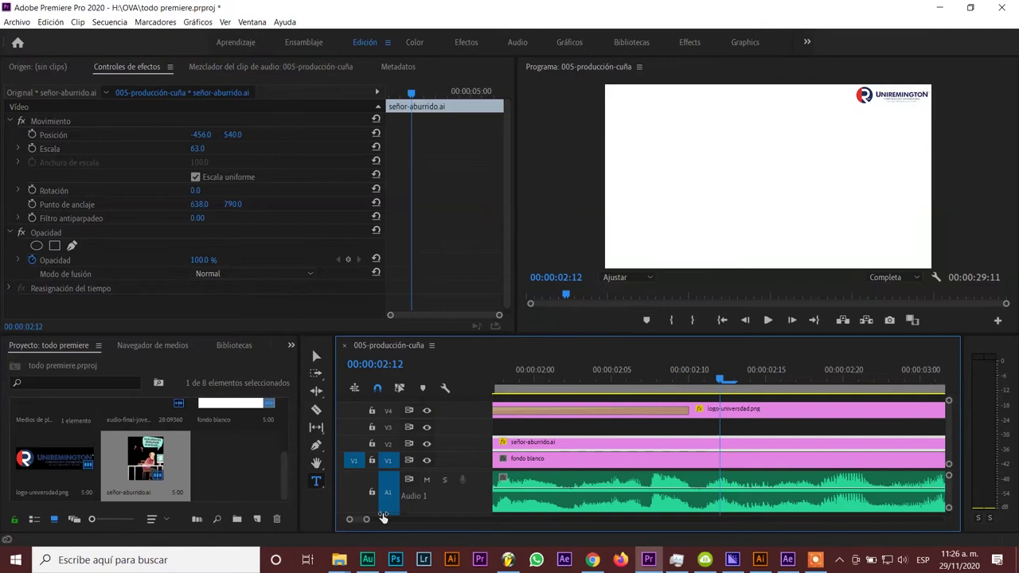
# - Keyframe Position and Scale at 00:00:01:10, then set Position X to 464 at 00:00:01:12
pyautogui.scroll(3, 557, 470)
pyautogui.click(593, 389)
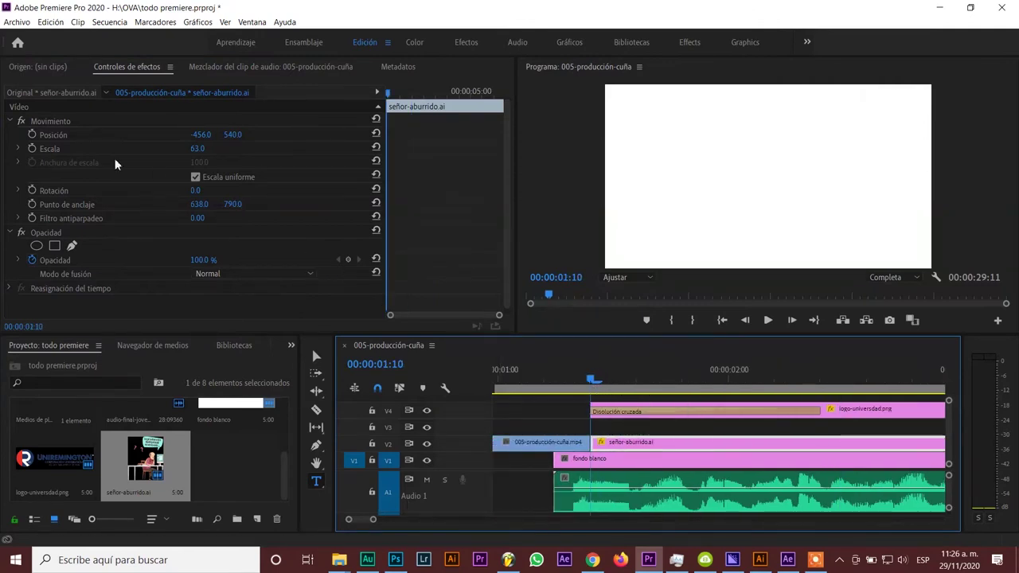
pyautogui.click(31, 148)
pyautogui.click(32, 134)
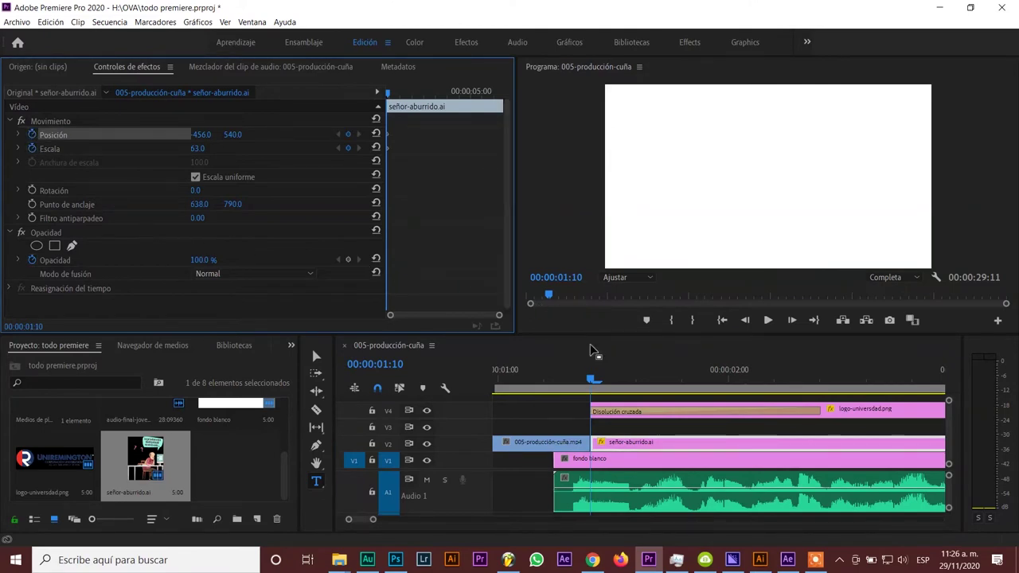
pyautogui.moveTo(593, 380); pyautogui.dragTo(610, 380)
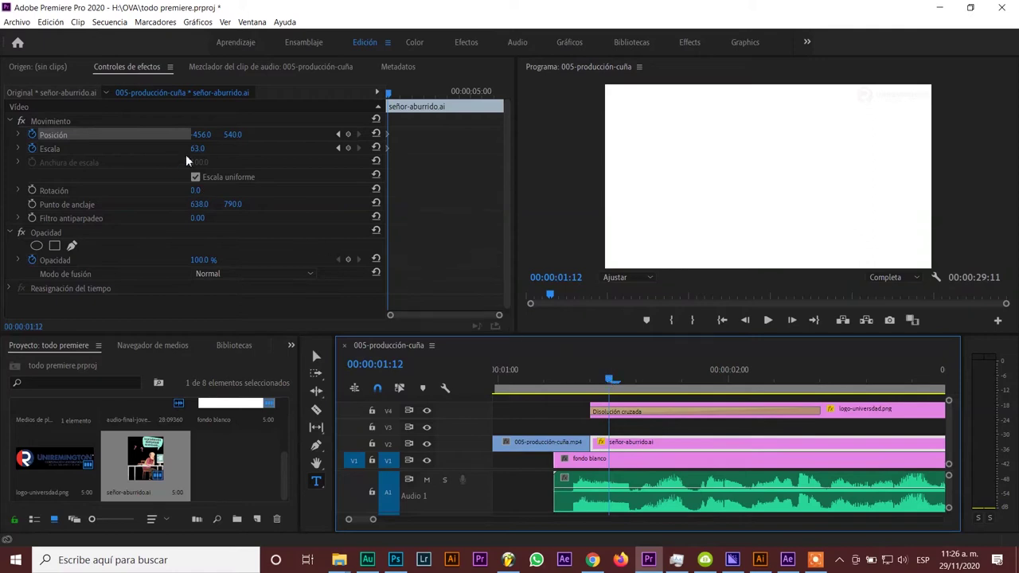
pyautogui.moveTo(199, 136); pyautogui.dragTo(272, 135)
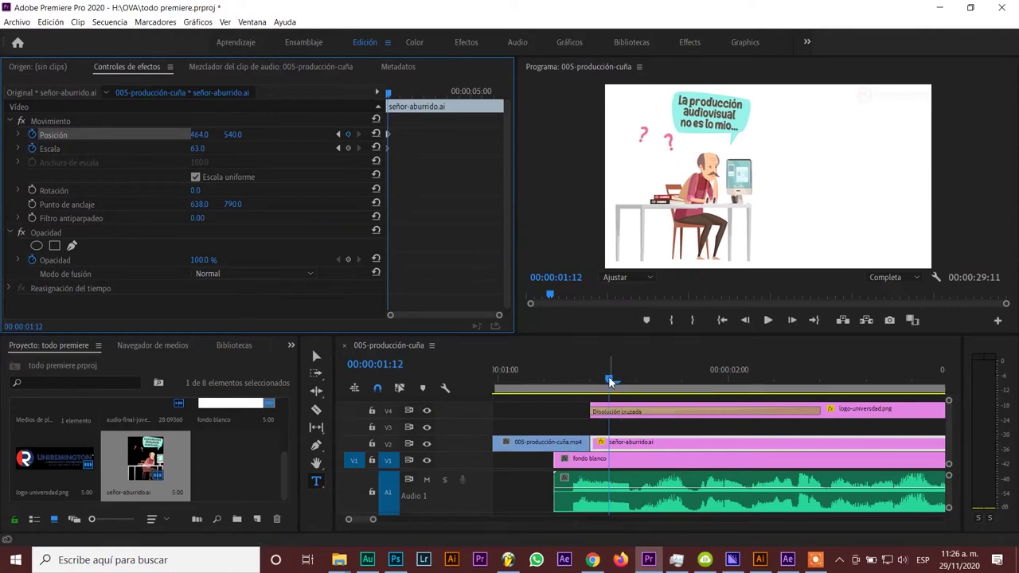
# - Preview the illustration sliding in from the left
pyautogui.moveTo(610, 382); pyautogui.dragTo(565, 382)
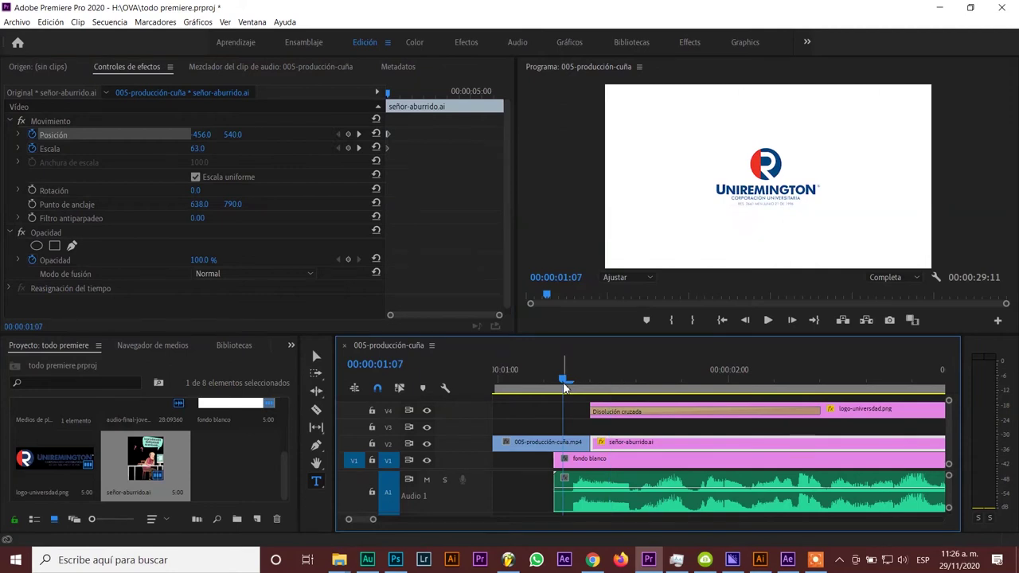
pyautogui.press('space')
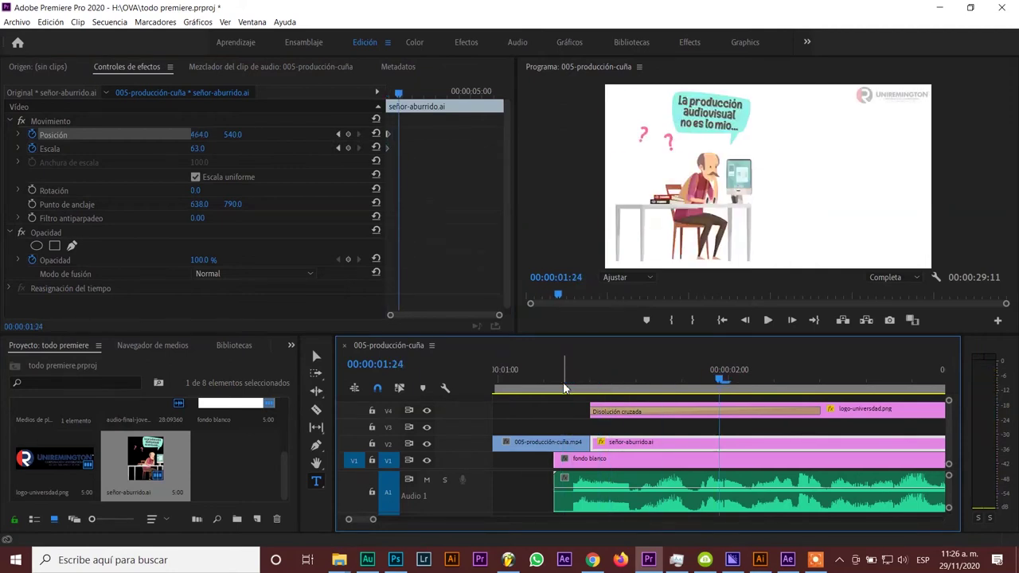
pyautogui.moveTo(593, 380)
pyautogui.mouseDown()
pyautogui.moveTo(599, 386)
pyautogui.moveTo(577, 382)
pyautogui.mouseUp()
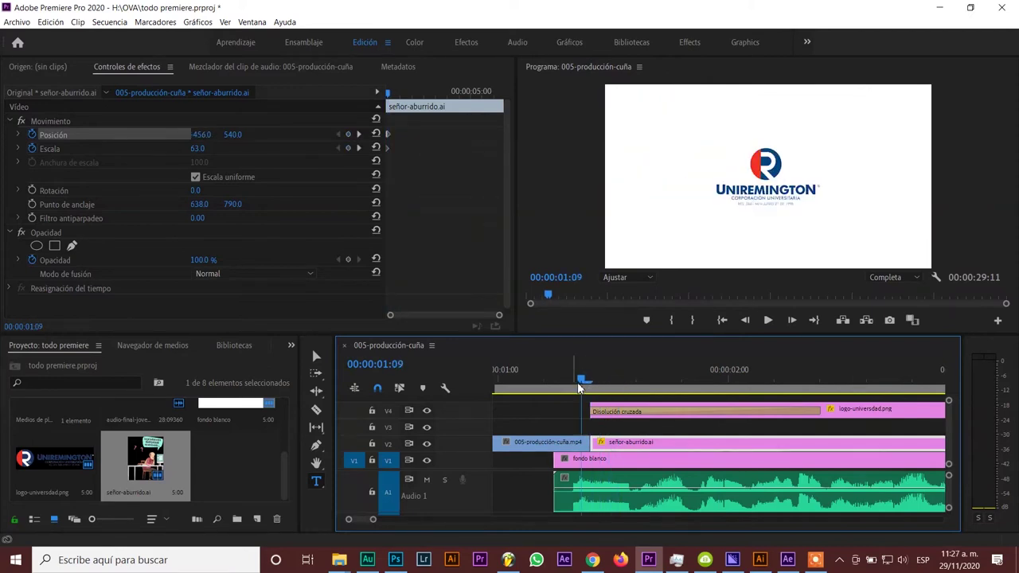
pyautogui.press('space')
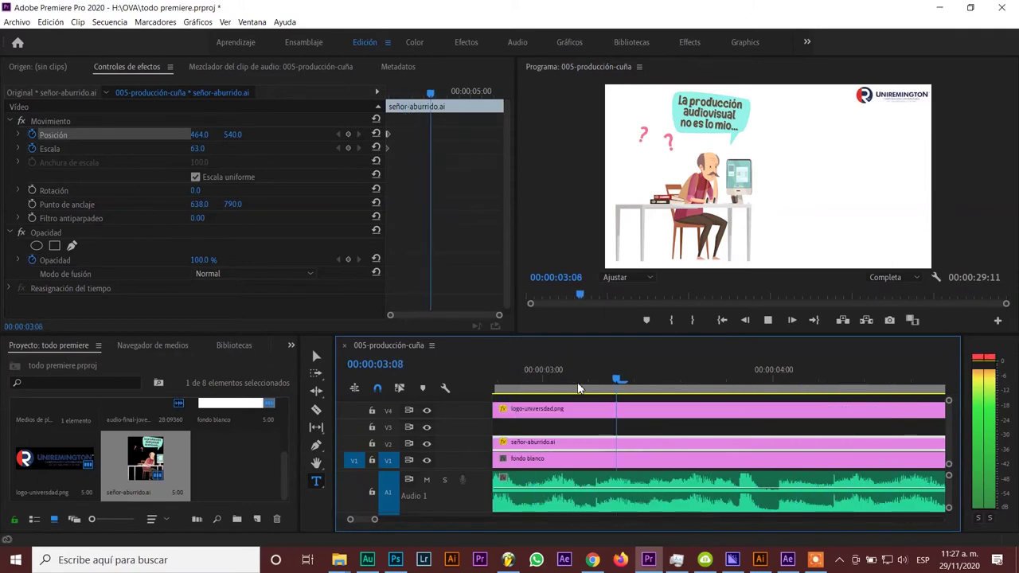
pyautogui.press('space')
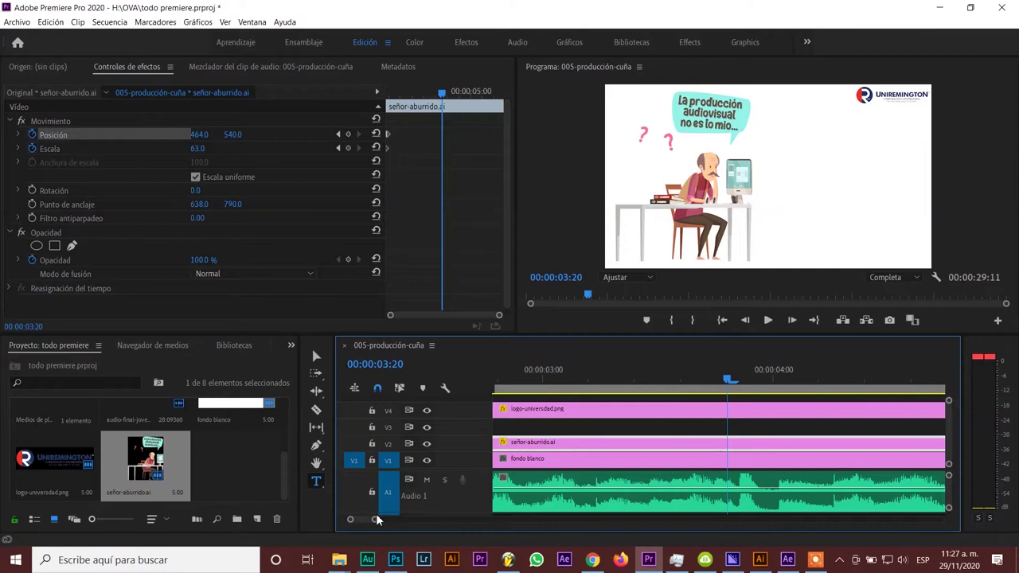
# - Trim the señor clip to about 2:10 and play the opening to review it
pyautogui.moveTo(375, 519); pyautogui.dragTo(470, 519)
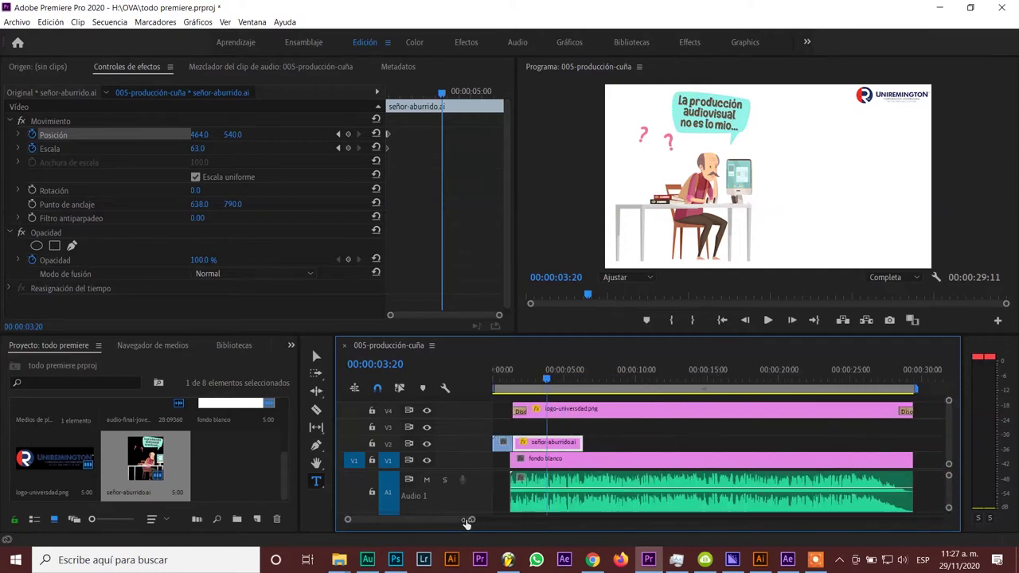
pyautogui.moveTo(579, 444); pyautogui.dragTo(546, 446)
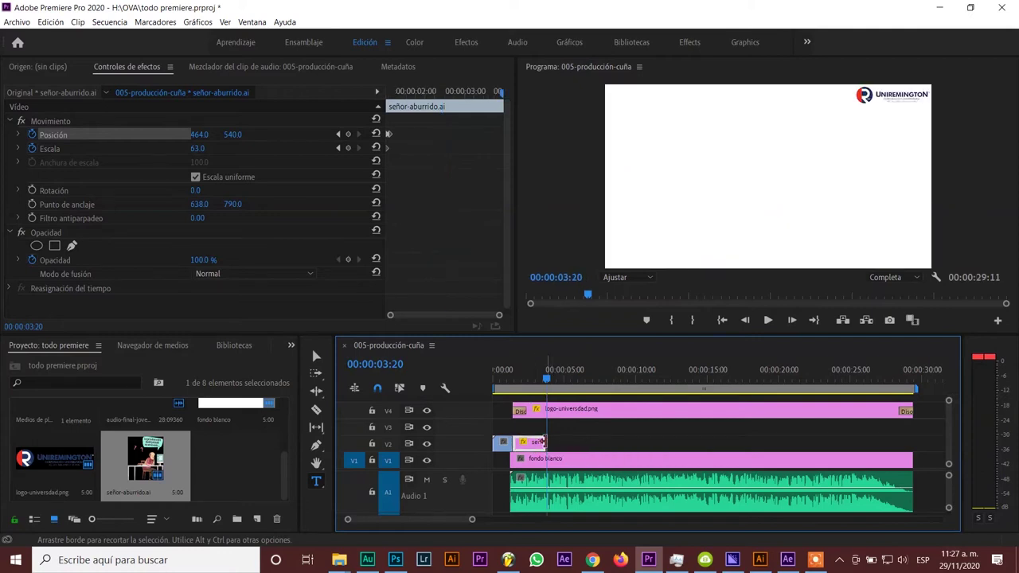
pyautogui.click(527, 380)
pyautogui.click(500, 386)
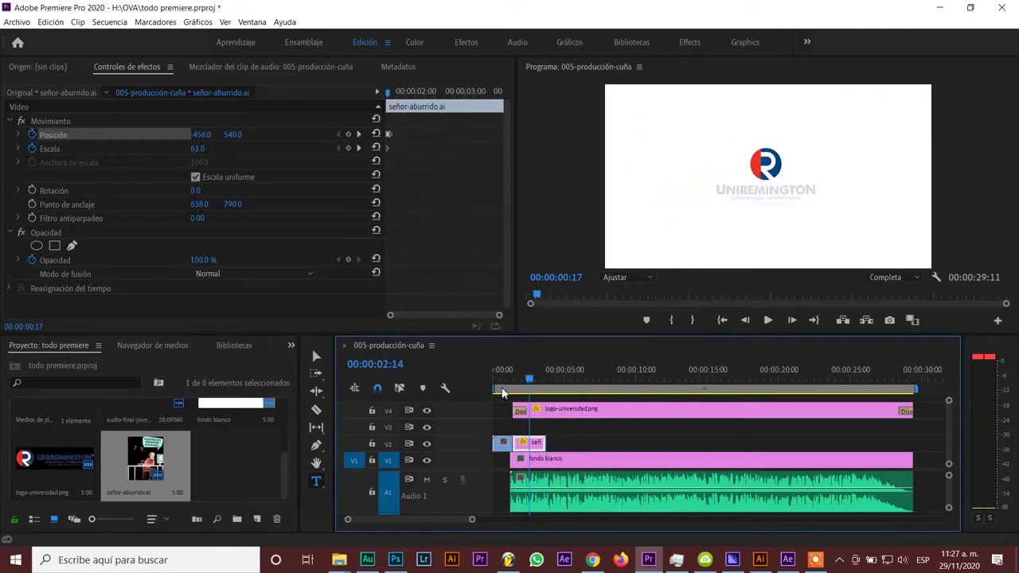
pyautogui.press('space')
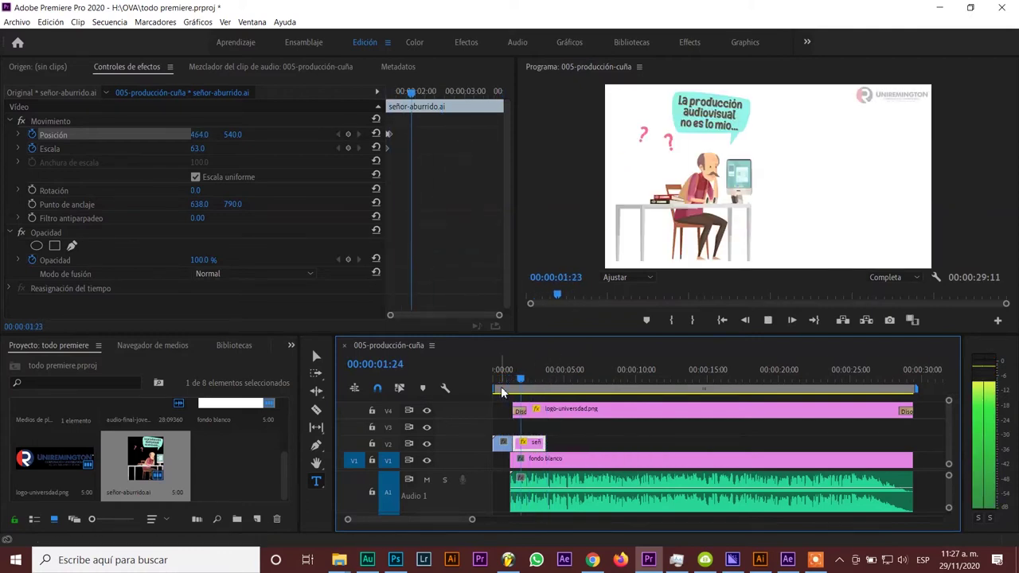
pyautogui.press('space')
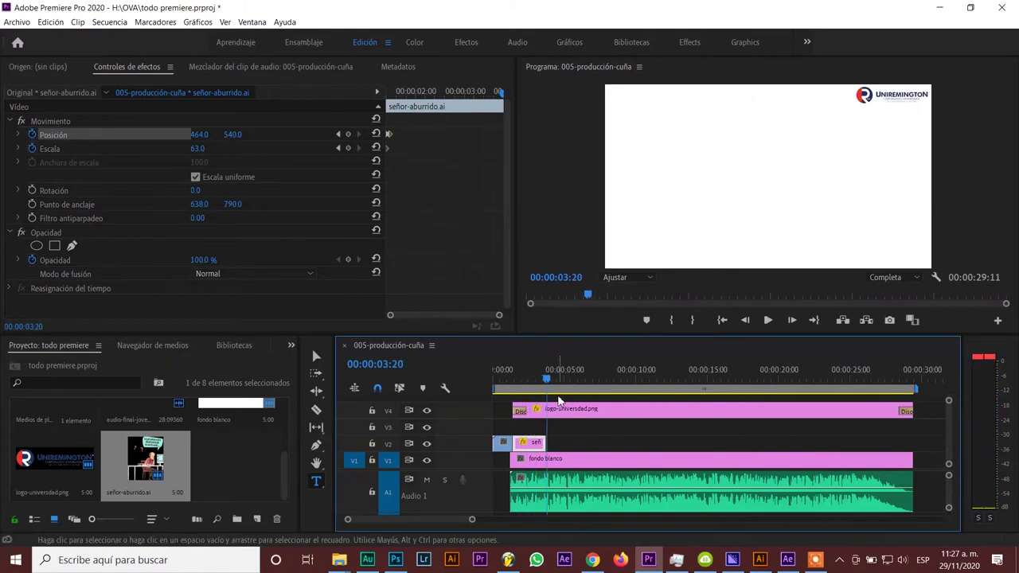
# - Extend the señor clip's end slightly and reselect it to show its settings
pyautogui.moveTo(544, 443); pyautogui.dragTo(553, 443)
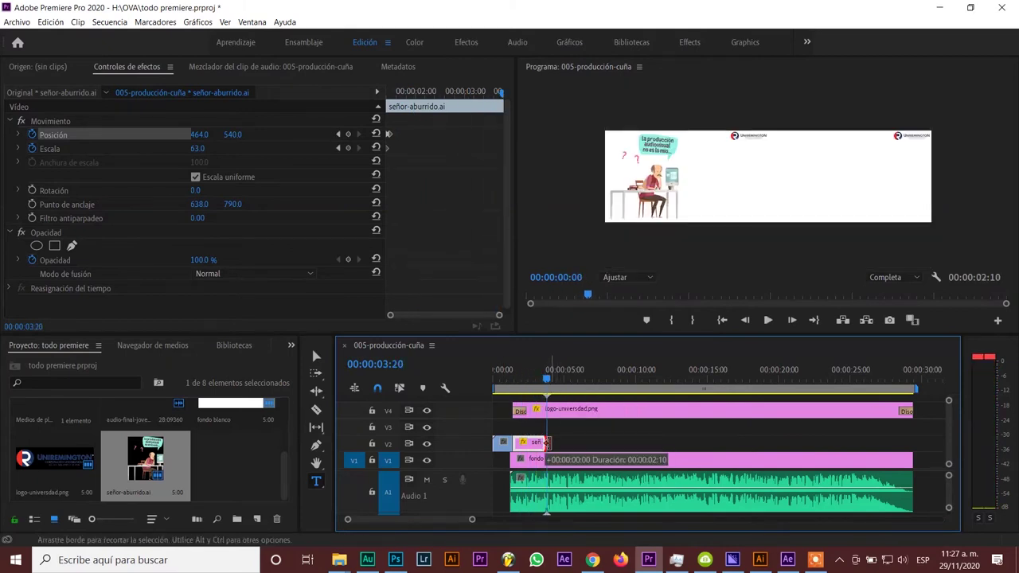
pyautogui.click(573, 428)
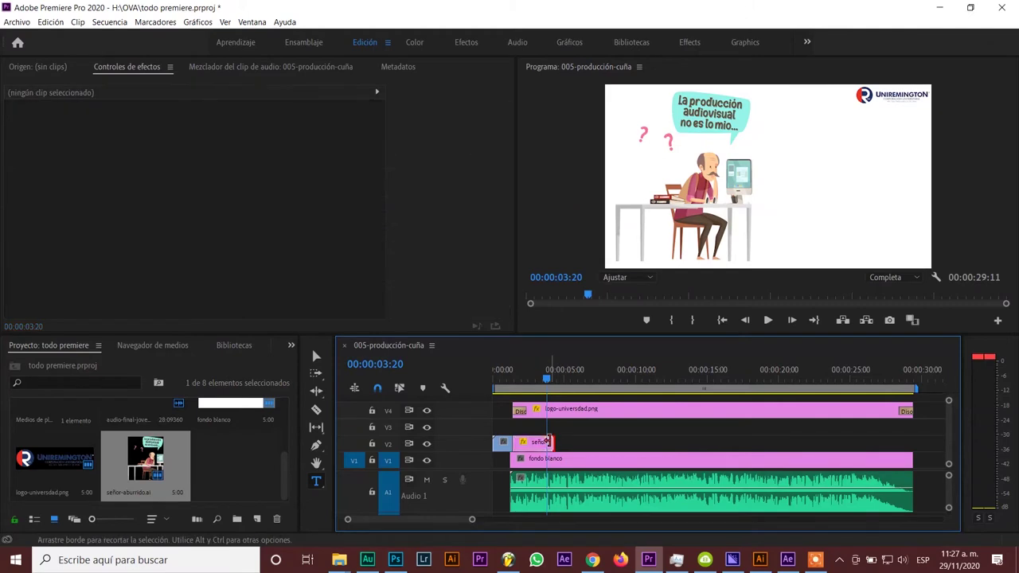
pyautogui.click(533, 443)
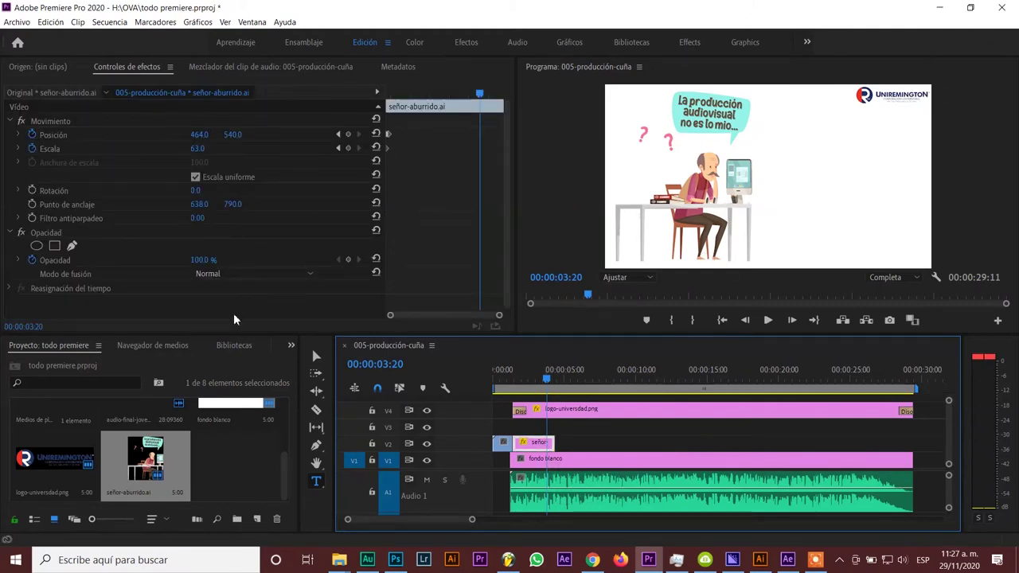
# - Find the Empujar transition in the Effects panel and place it at the señor clip's end
pyautogui.click(291, 348)
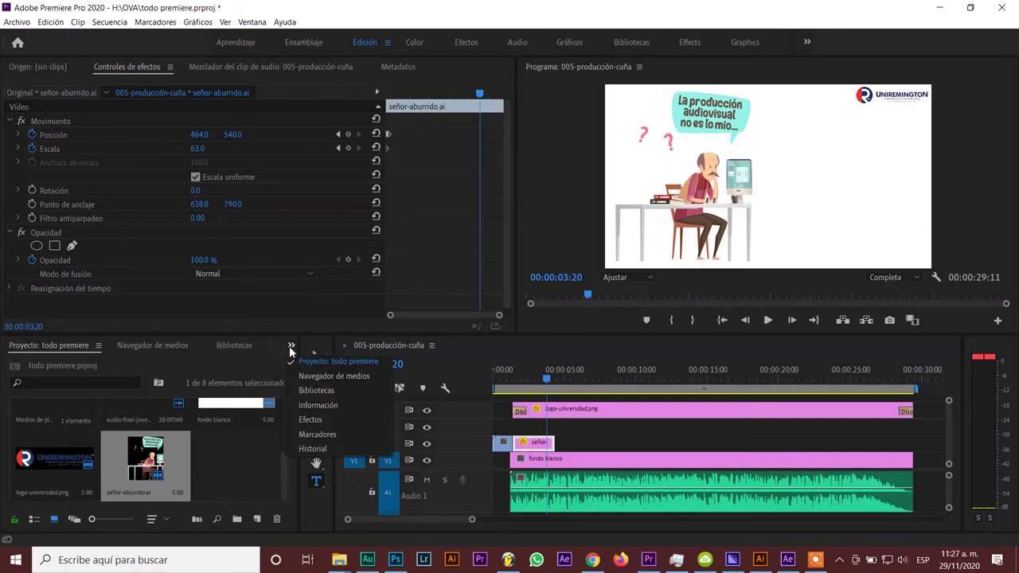
pyautogui.click(313, 419)
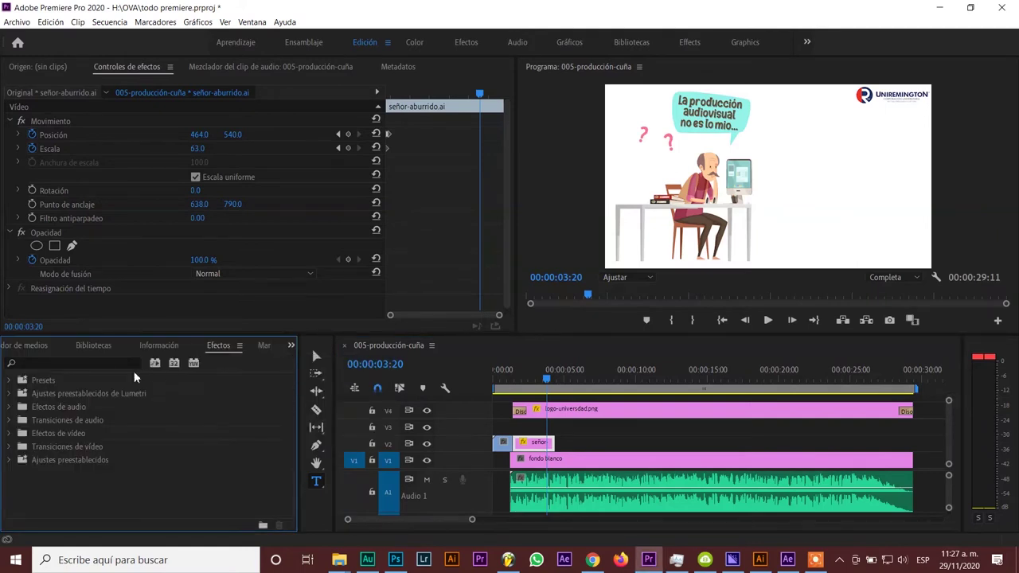
pyautogui.click(93, 360)
pyautogui.write('empujar')
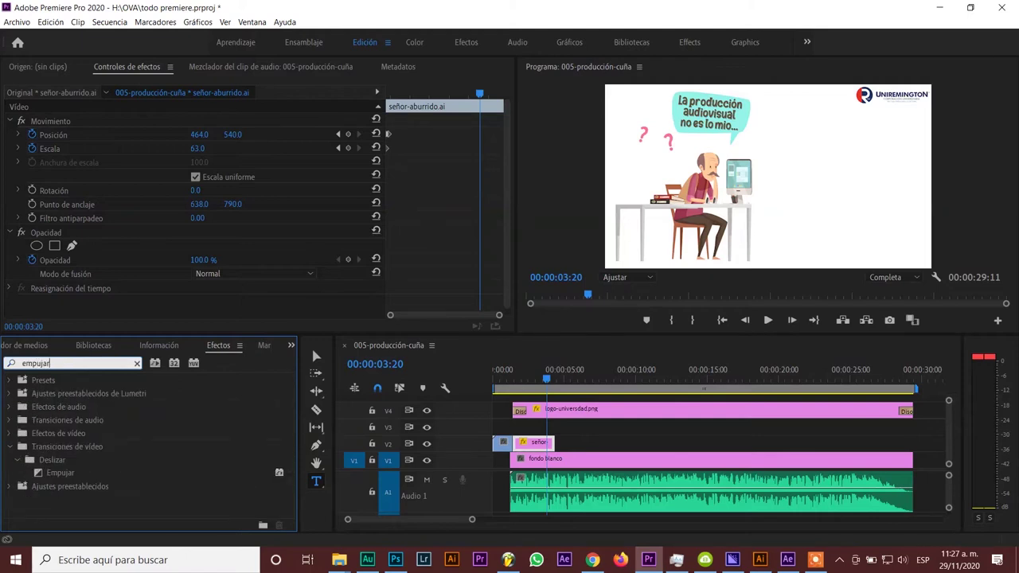
pyautogui.moveTo(78, 478)
pyautogui.mouseDown()
pyautogui.moveTo(556, 451)
pyautogui.moveTo(549, 443)
pyautogui.mouseUp()
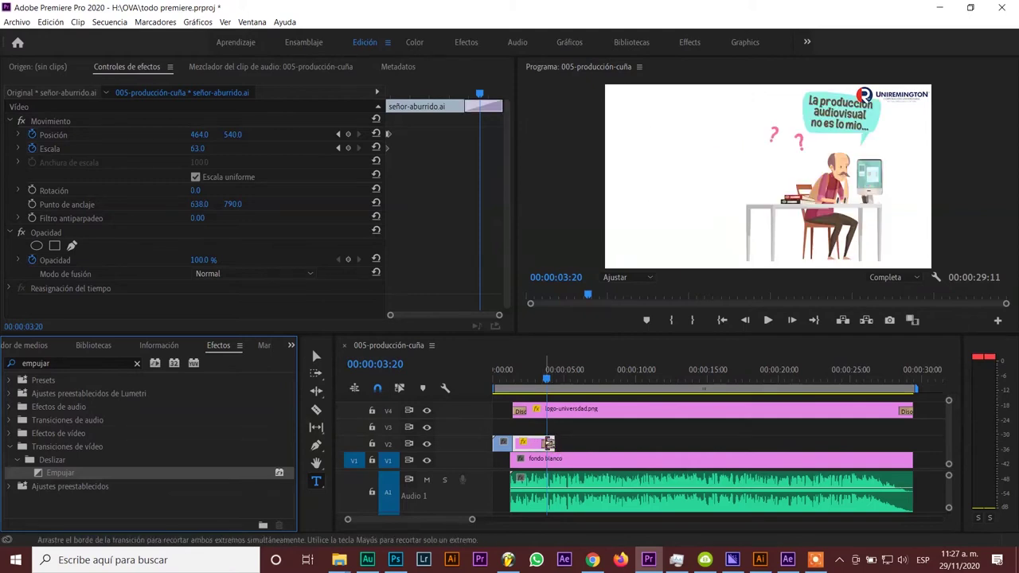
# - Set the Empujar push to move the image upward and preview it
pyautogui.click(548, 443)
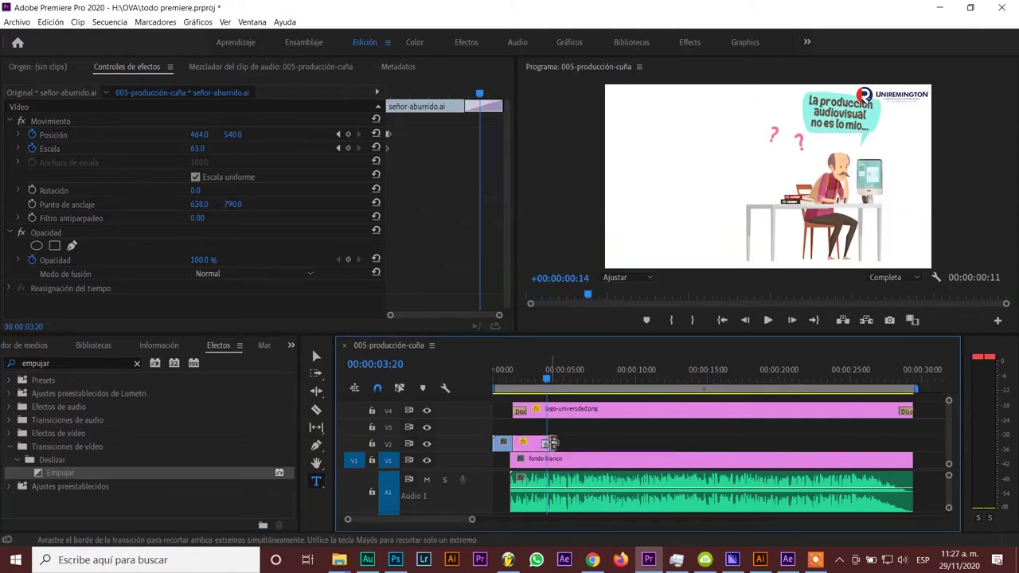
pyautogui.moveTo(546, 391); pyautogui.dragTo(541, 388)
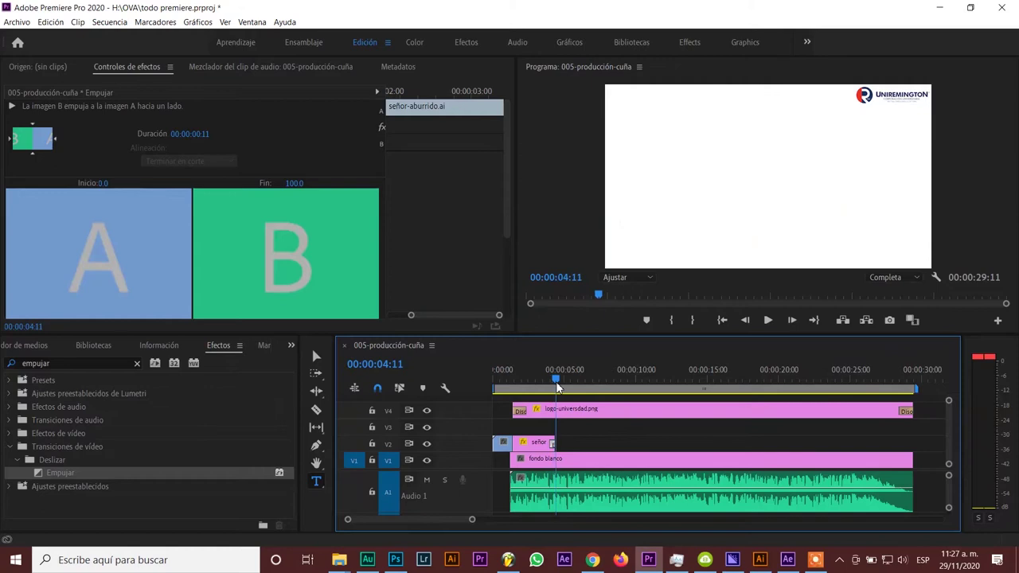
pyautogui.press('space')
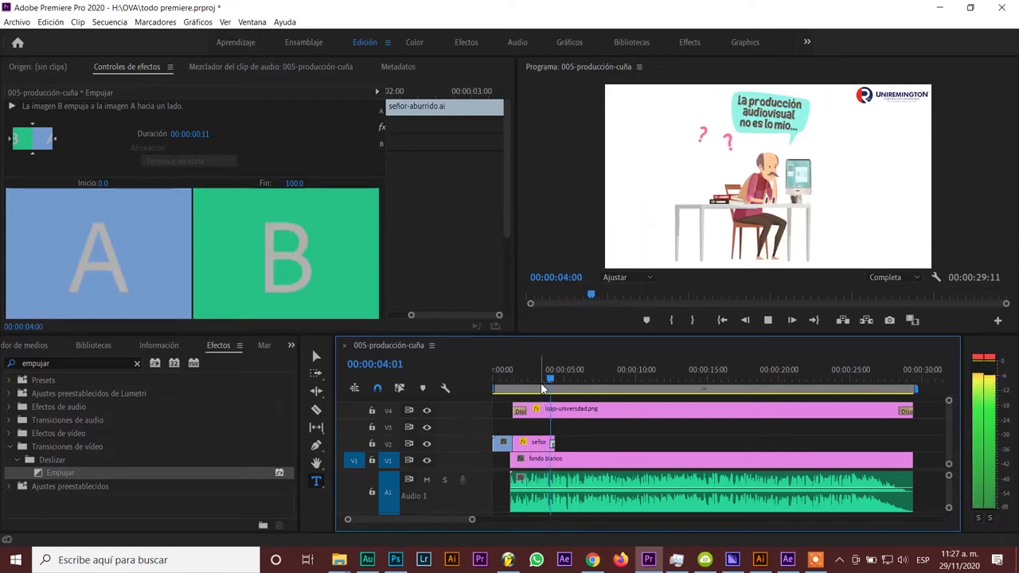
pyautogui.press('space')
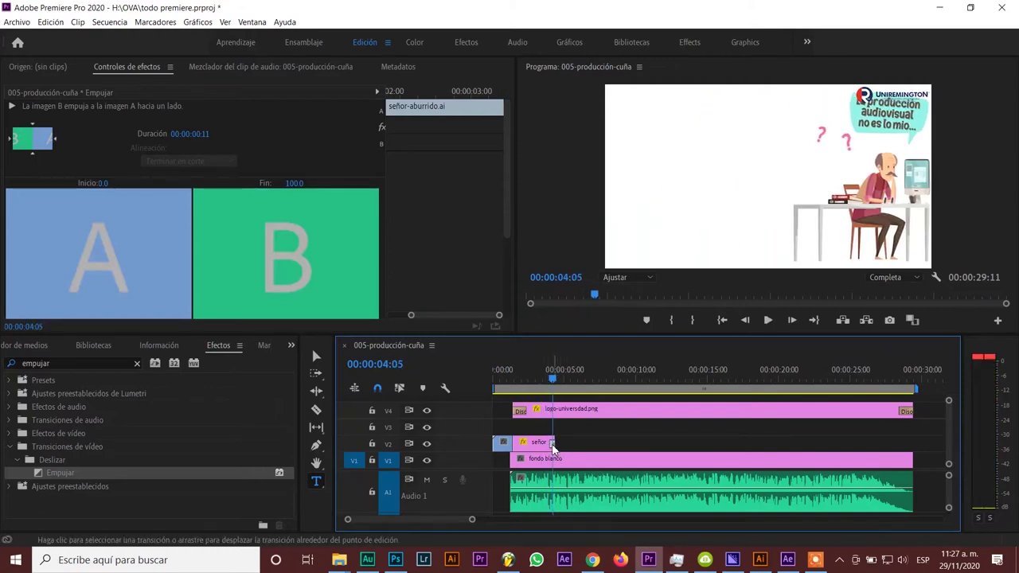
pyautogui.click(30, 155)
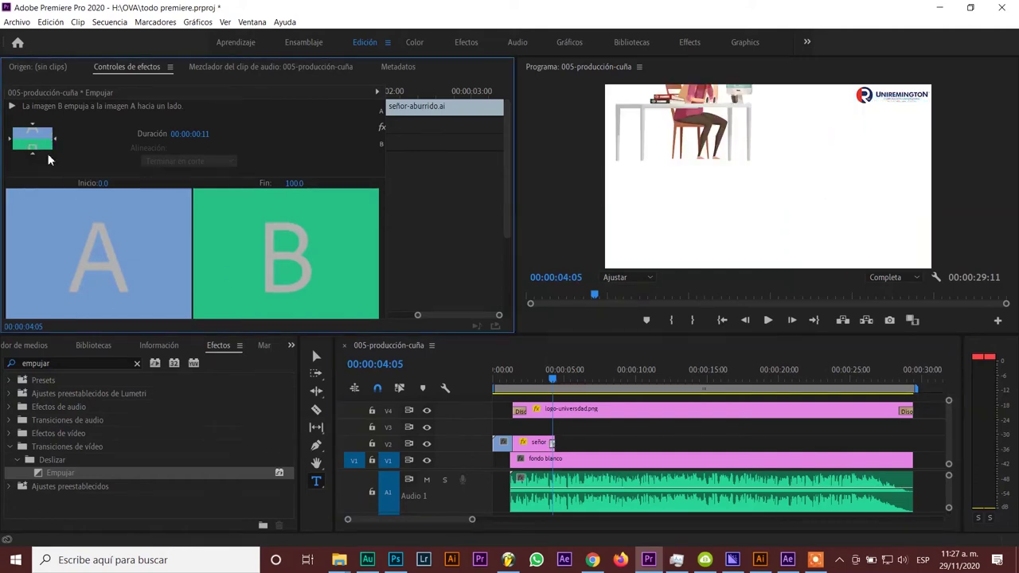
pyautogui.moveTo(553, 380); pyautogui.dragTo(506, 394)
pyautogui.press('space')
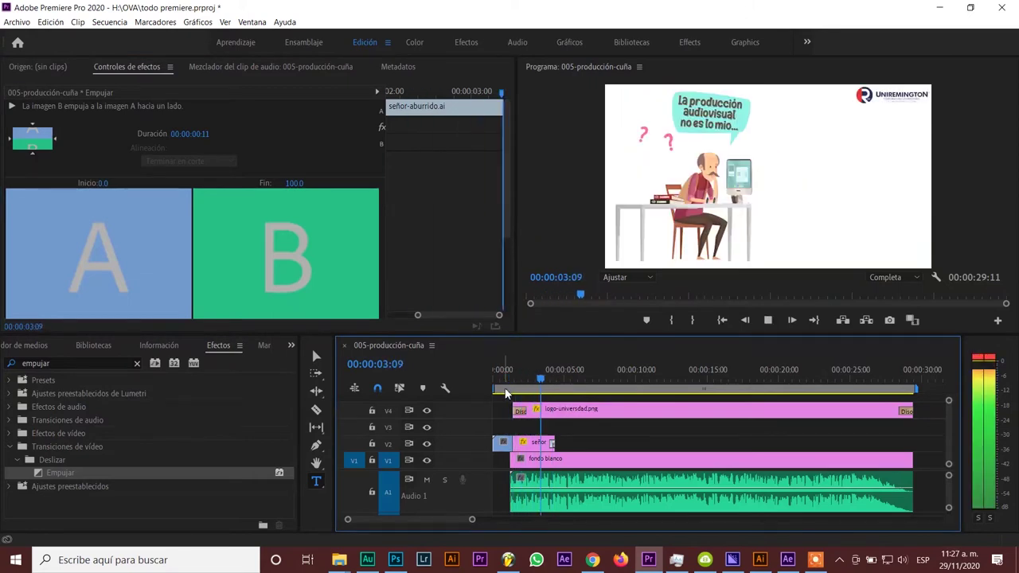
pyautogui.press('space')
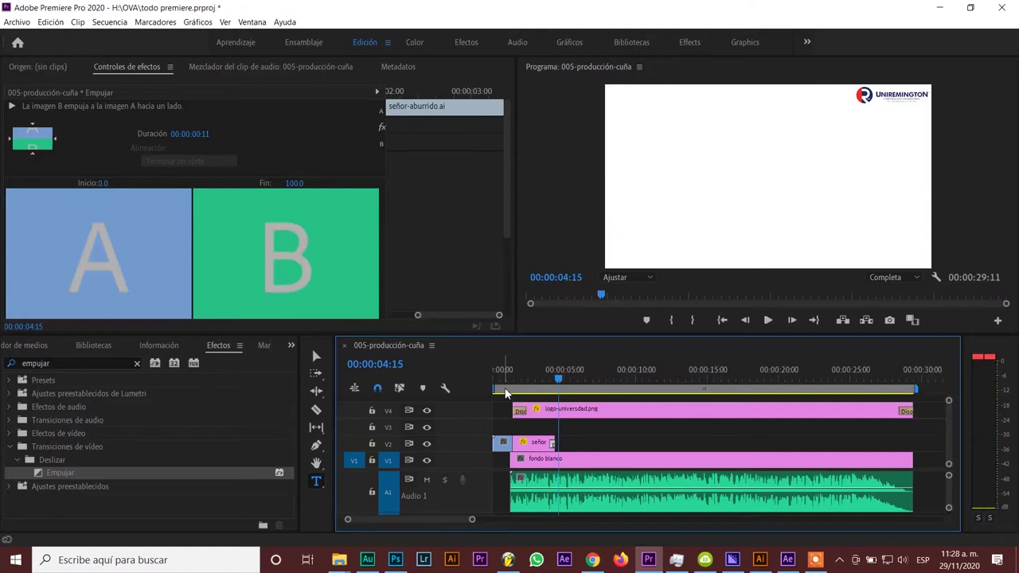
# - Shorten the Empujar transition to 4 frames, replay it, and save the project
pyautogui.moveTo(472, 519); pyautogui.dragTo(395, 516)
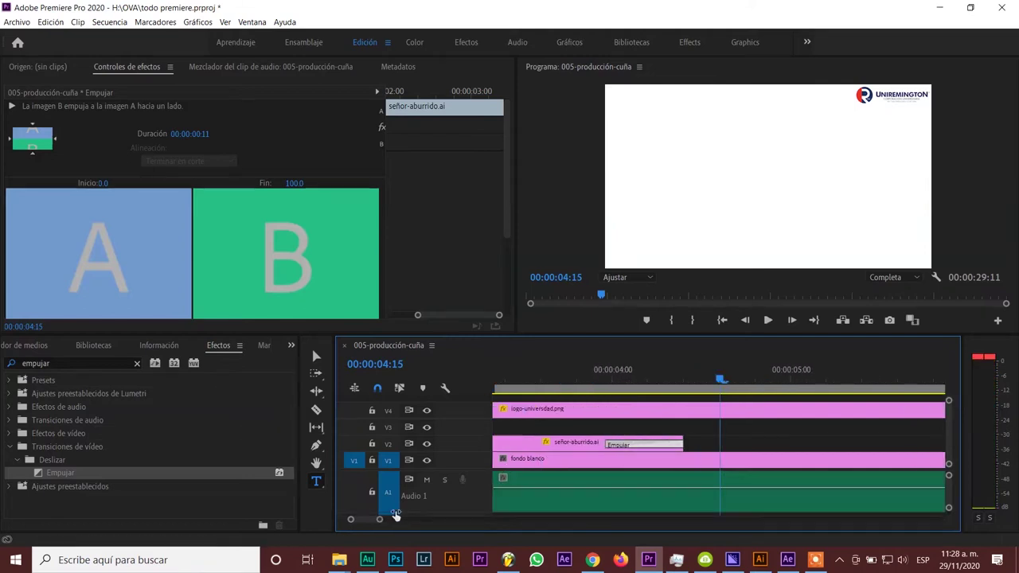
pyautogui.moveTo(576, 444); pyautogui.dragTo(637, 451)
pyautogui.click(566, 375)
pyautogui.press('space')
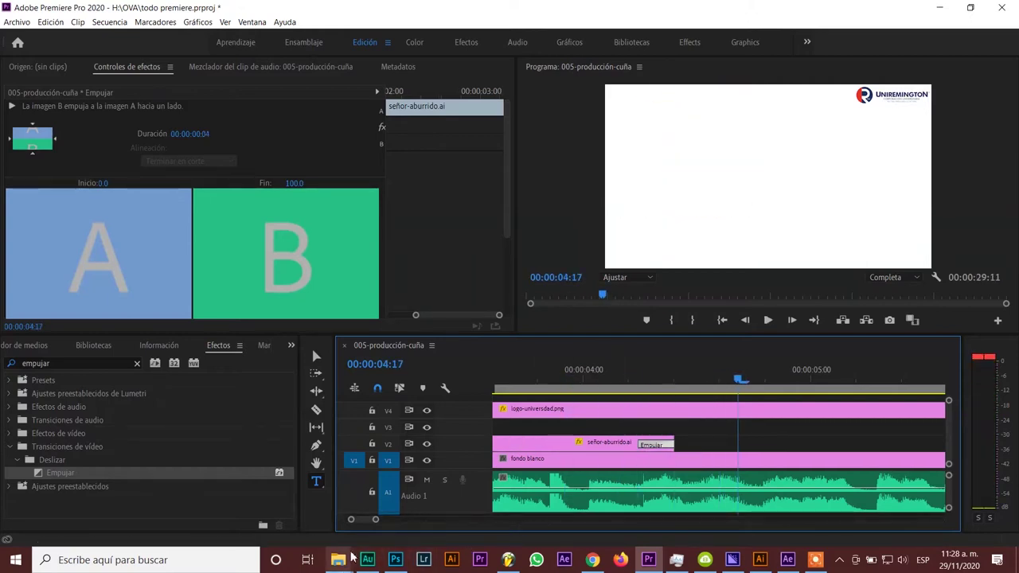
pyautogui.moveTo(382, 520); pyautogui.dragTo(460, 520)
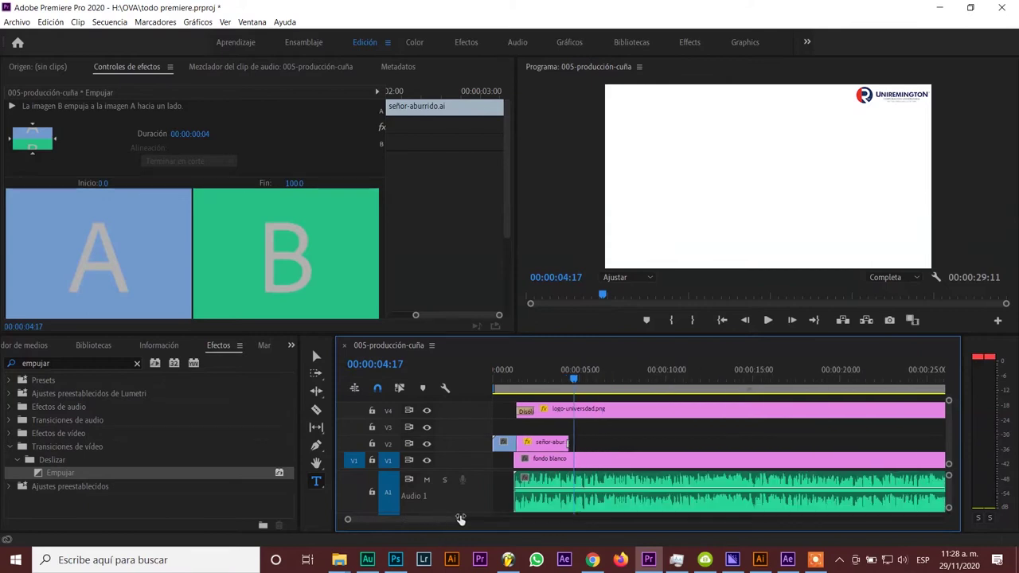
pyautogui.hotkey('ctrl', 's')
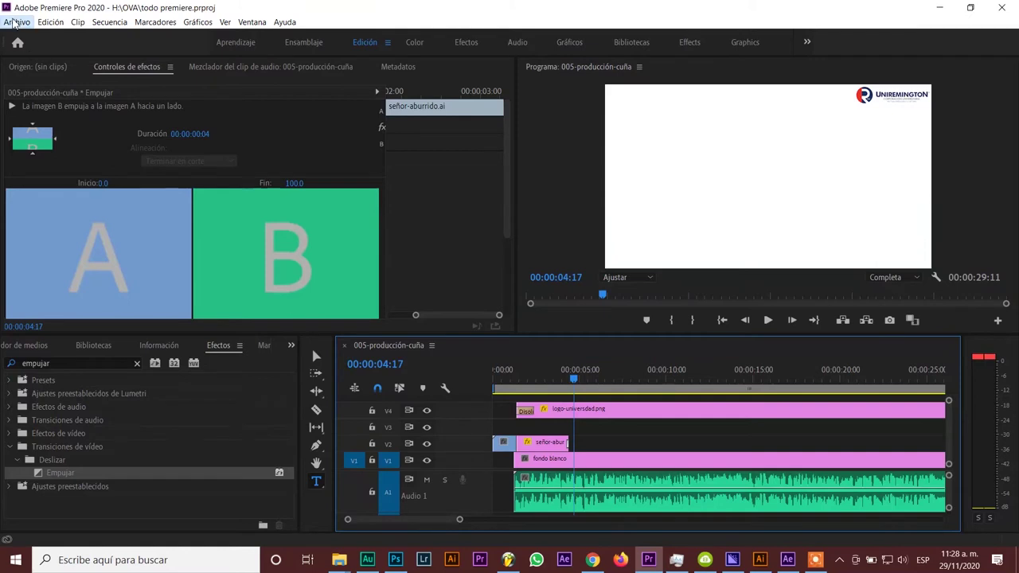
# - Create a new legacy title named intro via Archivo > Nuevo > Título heredado
pyautogui.click(14, 23)
pyautogui.moveTo(32, 37)
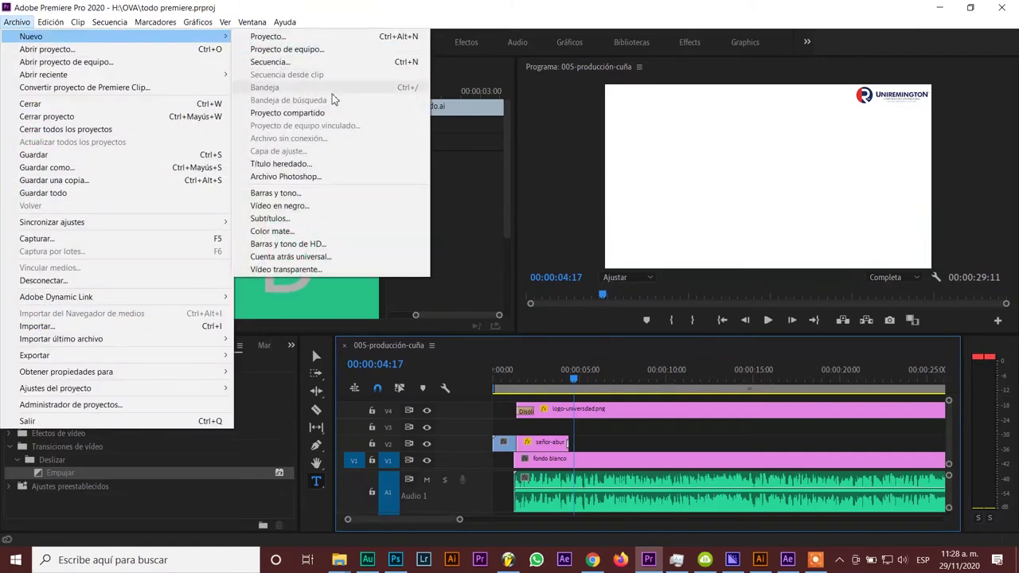
pyautogui.click(317, 164)
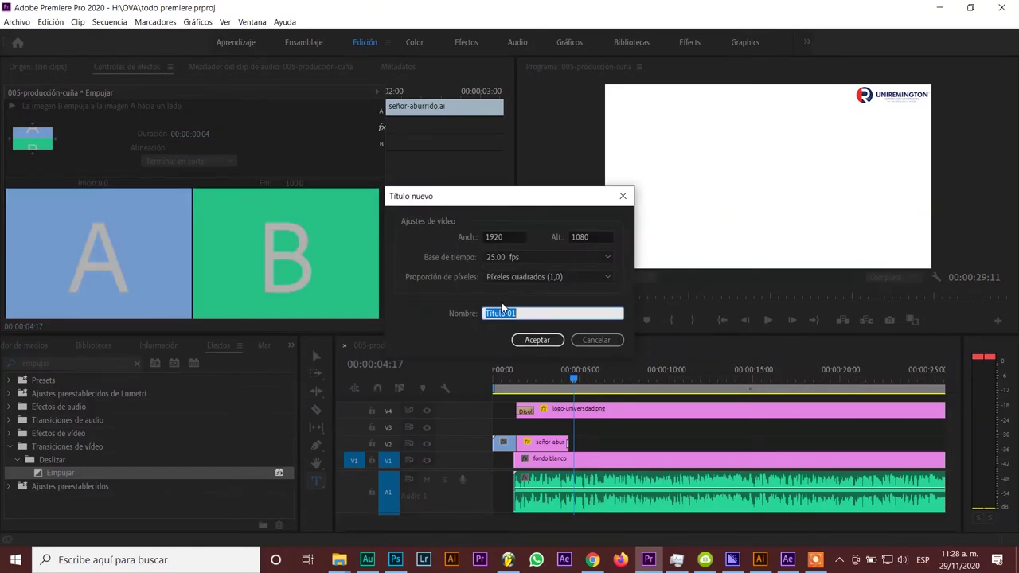
pyautogui.write('tro')
pyautogui.click(543, 341)
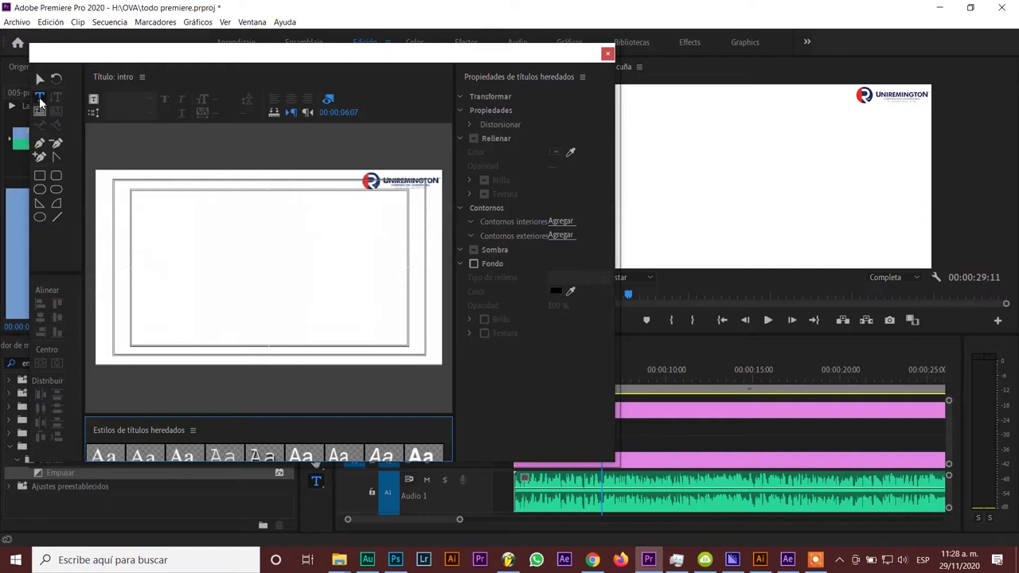
# - Draw a wide text box on the title and set its fill colour to purple 6444A6
pyautogui.click(40, 98)
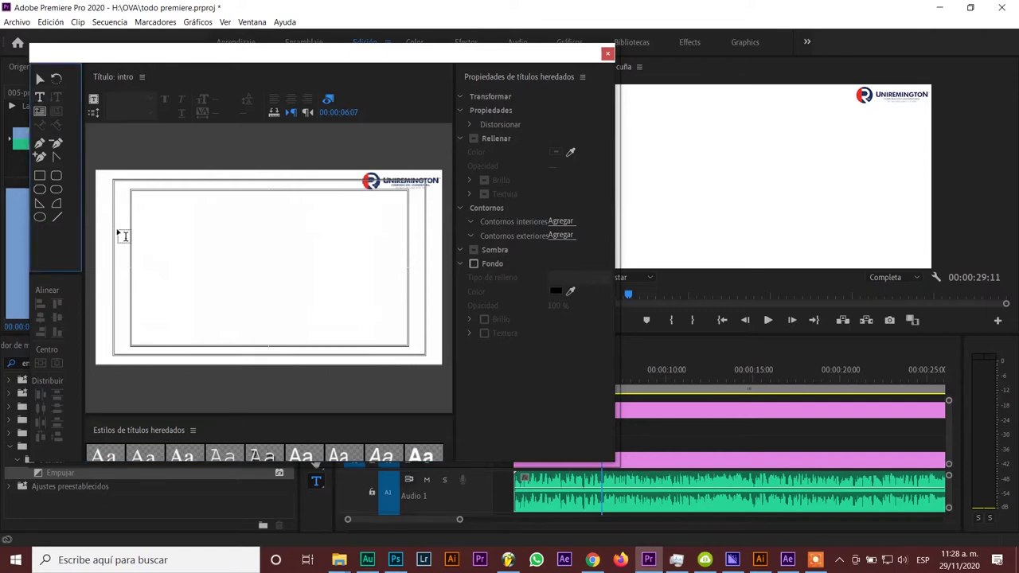
pyautogui.moveTo(121, 235); pyautogui.dragTo(289, 288)
pyautogui.moveTo(392, 292); pyautogui.dragTo(410, 289)
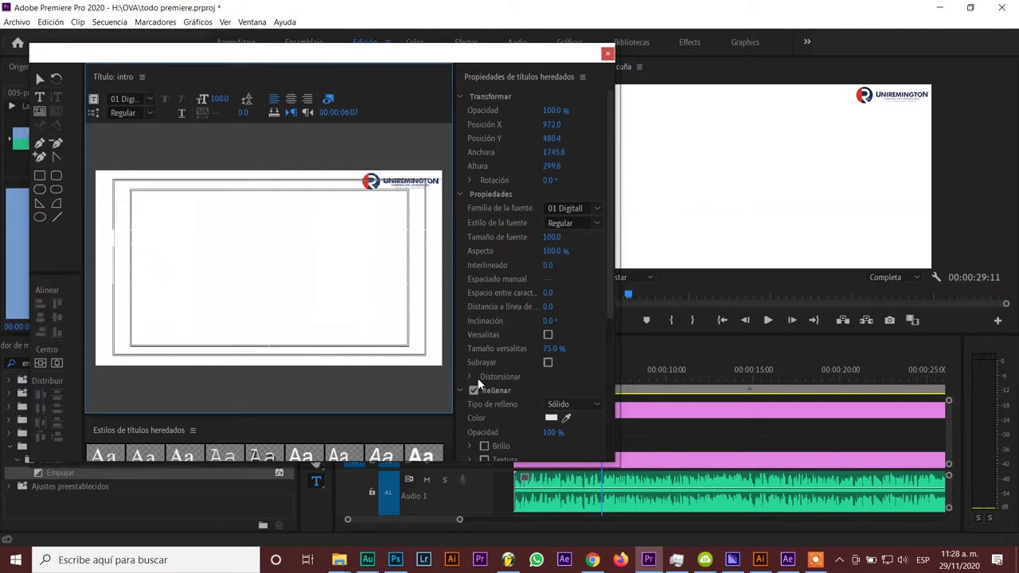
pyautogui.click(551, 418)
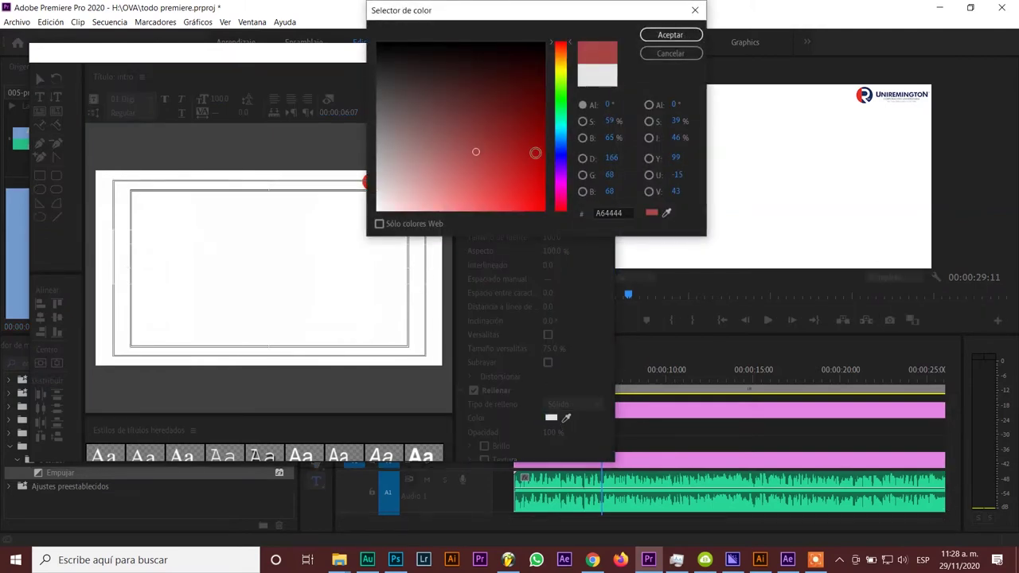
pyautogui.click(556, 166)
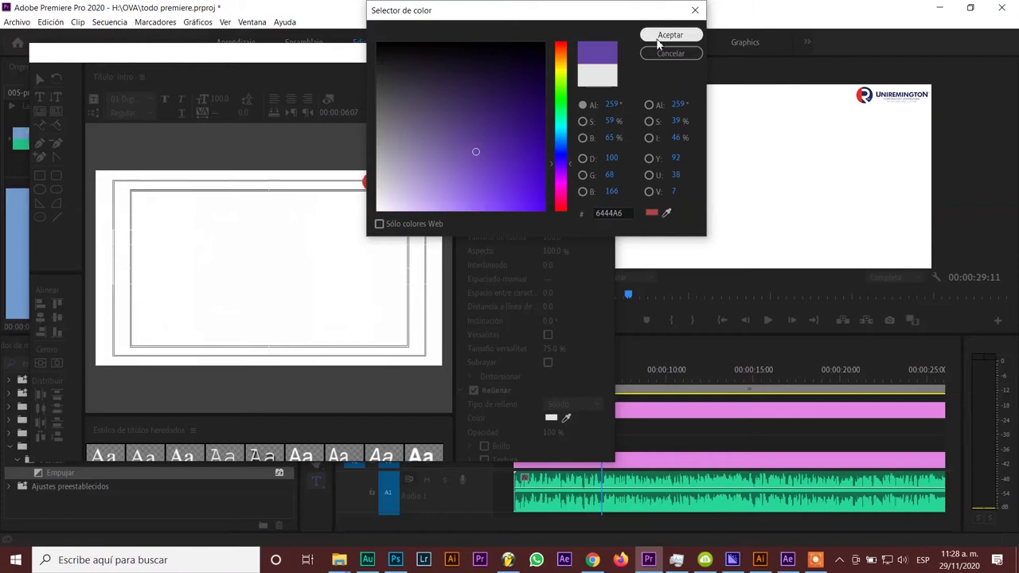
pyautogui.click(664, 35)
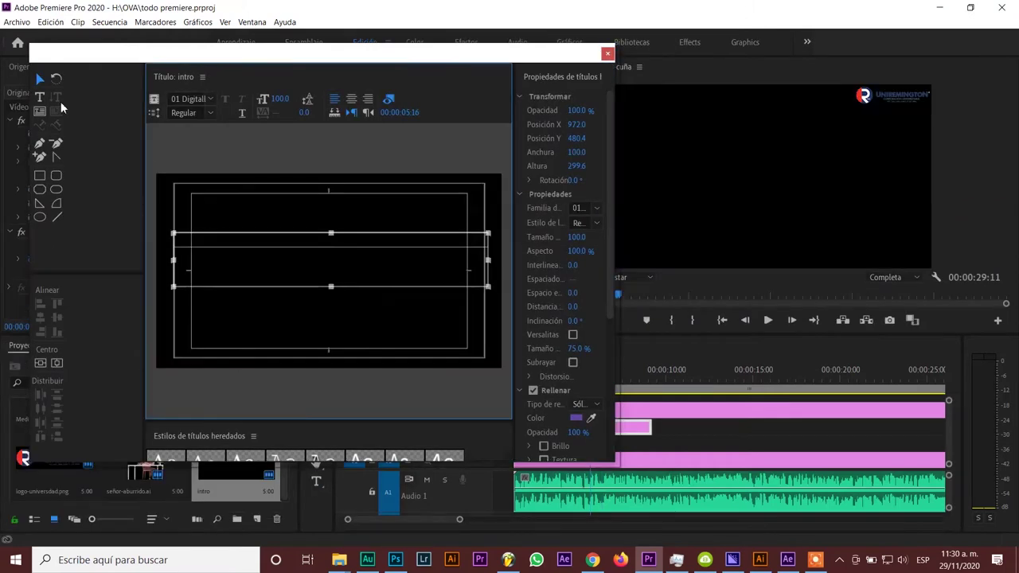
# - Place a text insertion point in the box on the title canvas
pyautogui.click(41, 95)
pyautogui.click(192, 244)
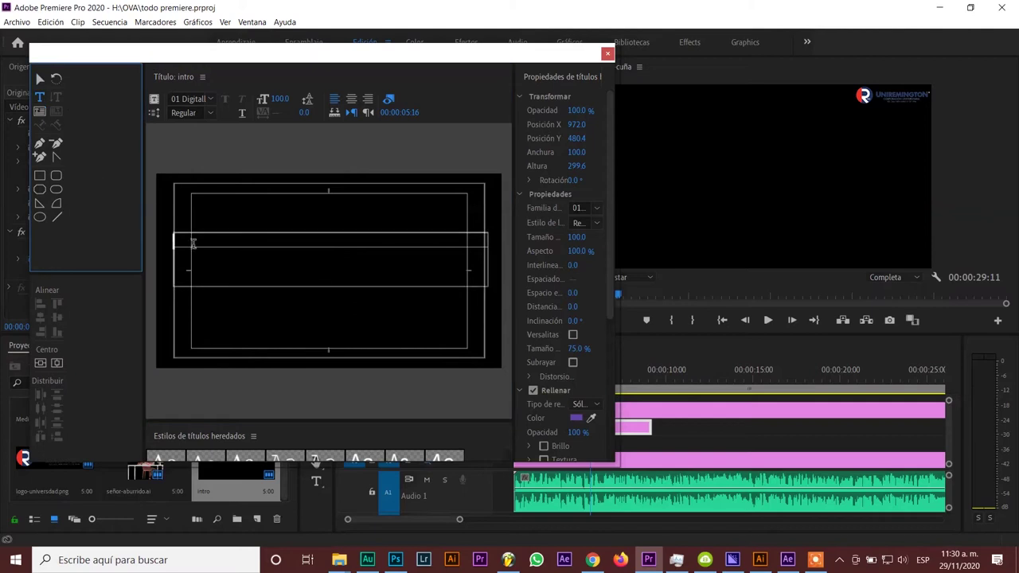
pyautogui.click(189, 243)
pyautogui.click(189, 244)
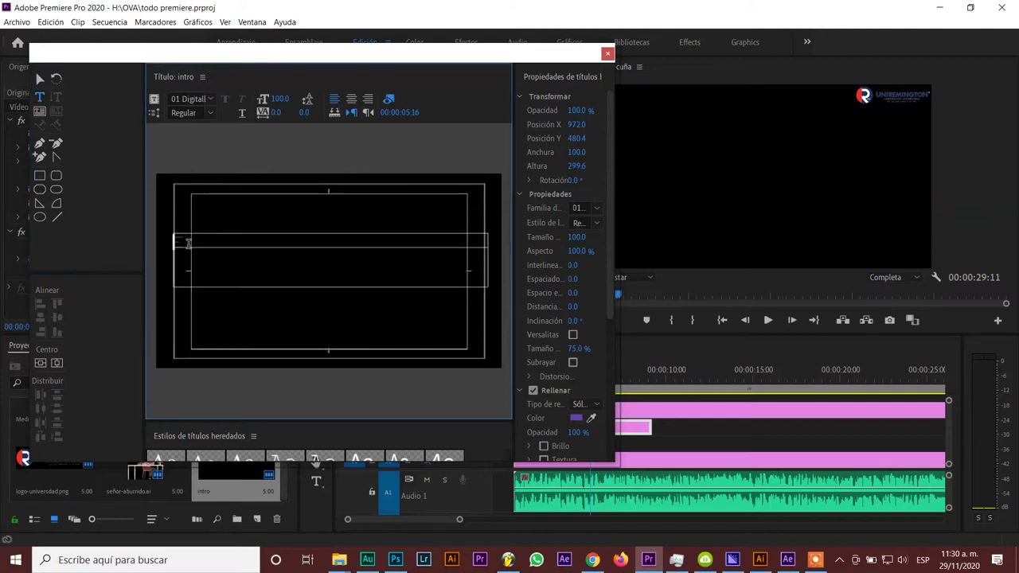
# - Type the title text 'Eso es puro cuento' and change its font to Poppins
pyautogui.write('ESOESPUROCUENTO')
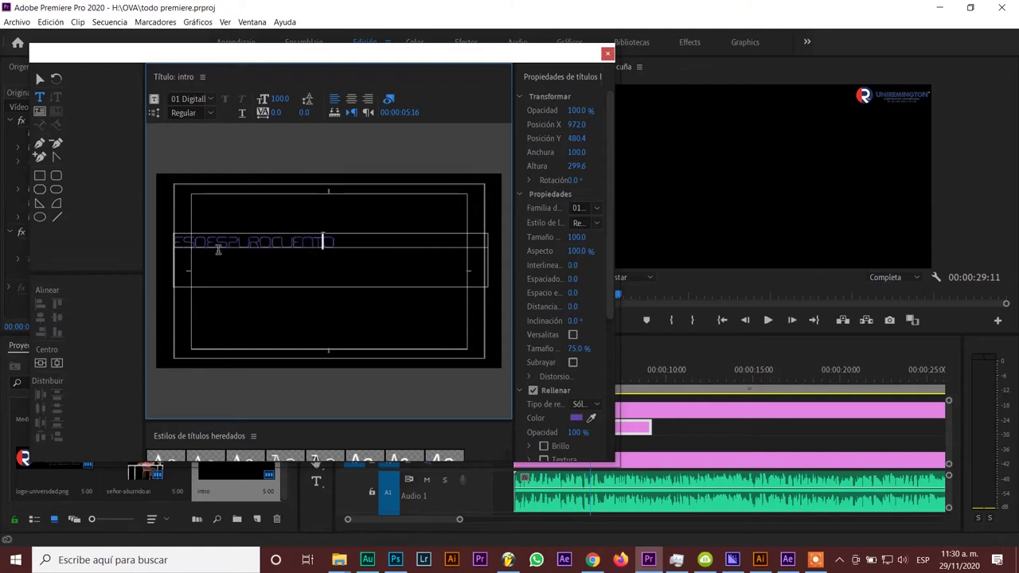
pyautogui.doubleClick(340, 243)
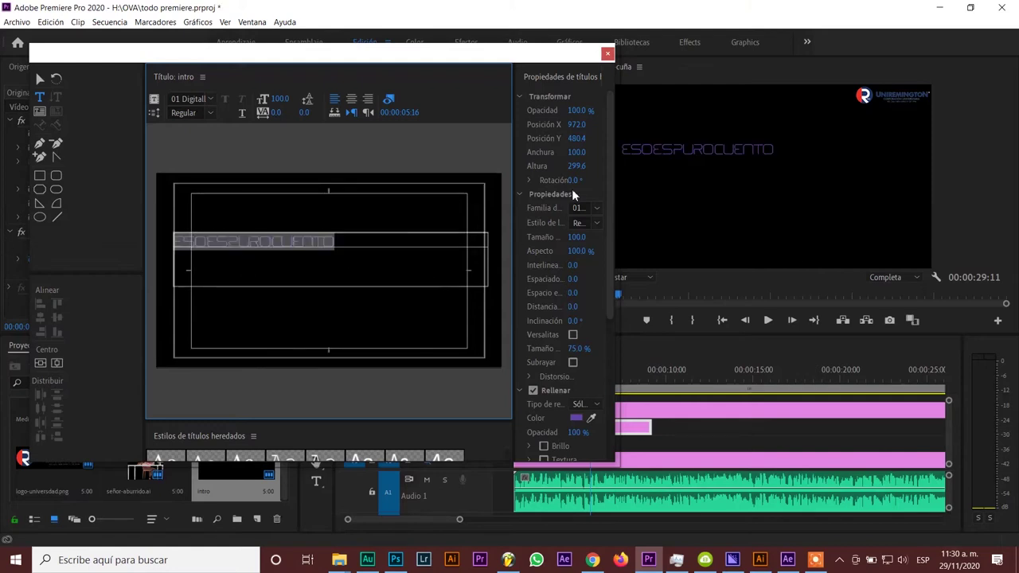
pyautogui.click(585, 207)
pyautogui.write('Beba')
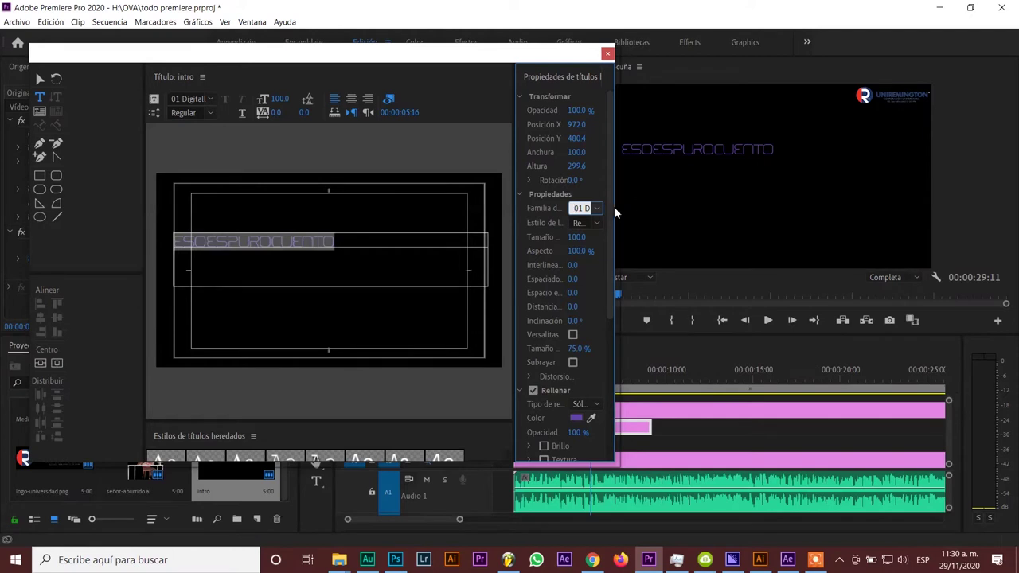
pyautogui.moveTo(614, 206); pyautogui.dragTo(741, 225)
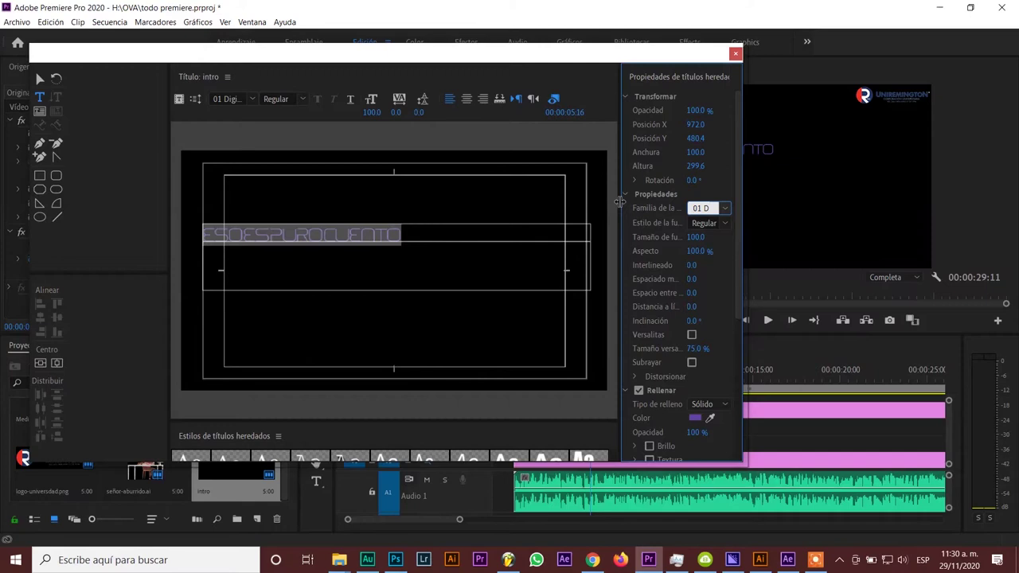
pyautogui.moveTo(619, 202); pyautogui.dragTo(561, 206)
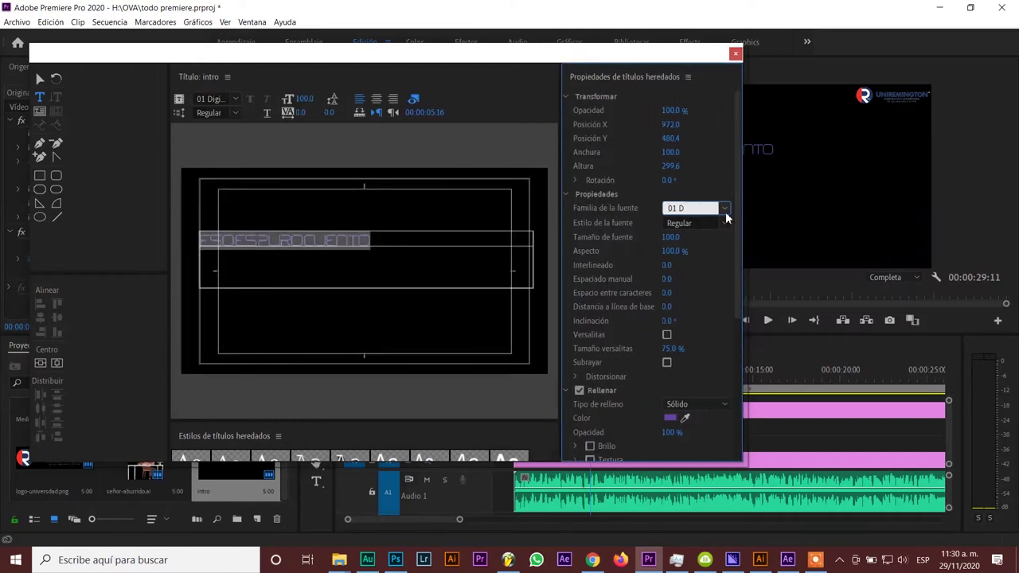
pyautogui.write('Poppins')
pyautogui.click(722, 225)
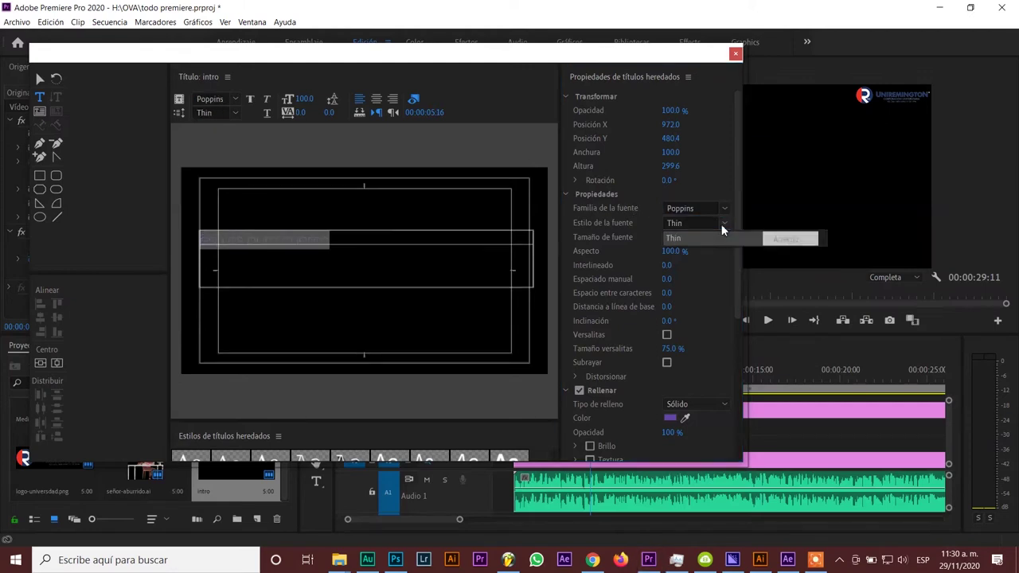
# - Set the text to size 249, centre-align it, and centre the box horizontally and vertically
pyautogui.click(210, 241)
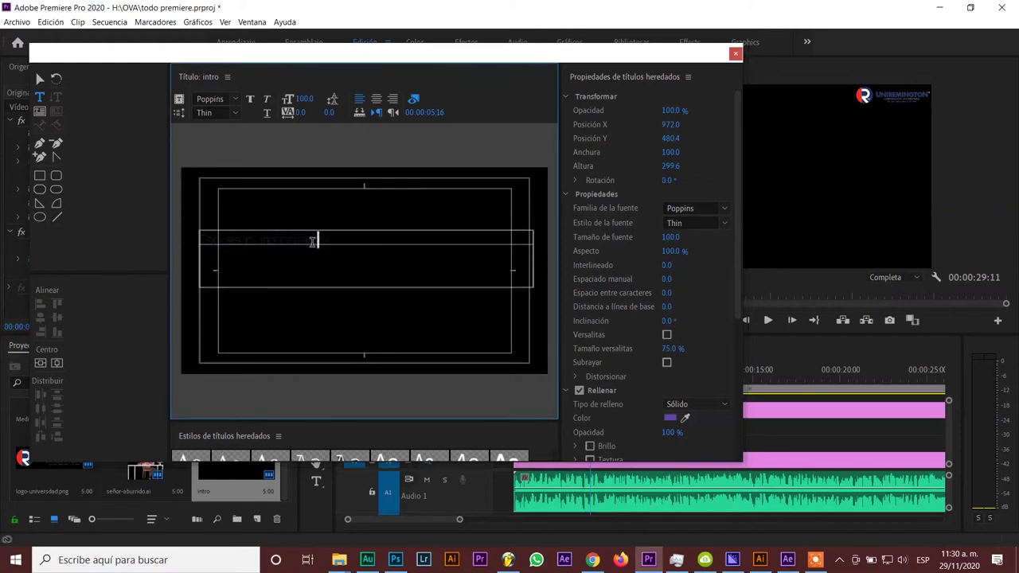
pyautogui.hotkey('ctrl', 'a')
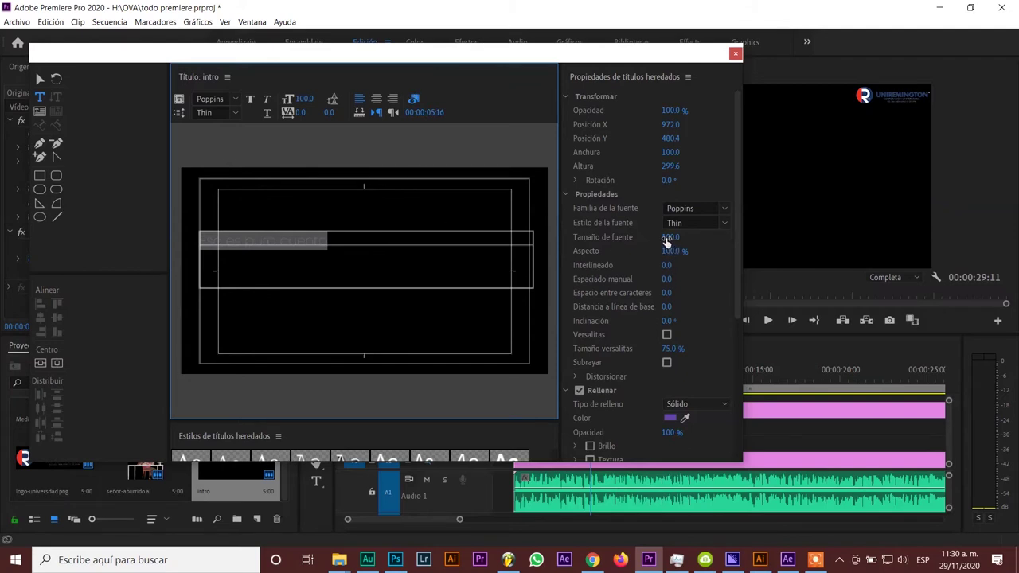
pyautogui.moveTo(666, 242); pyautogui.dragTo(754, 242)
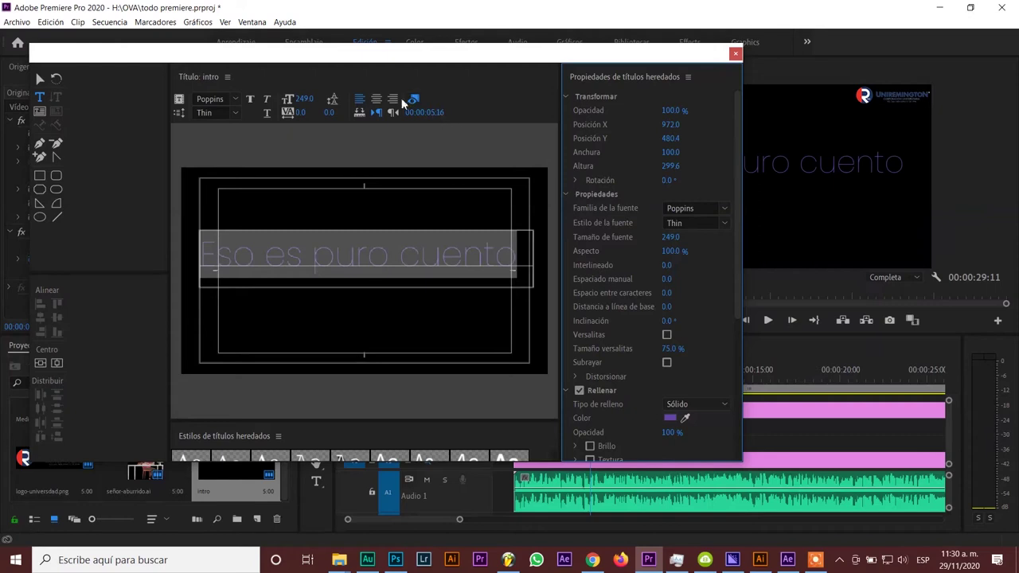
pyautogui.click(377, 99)
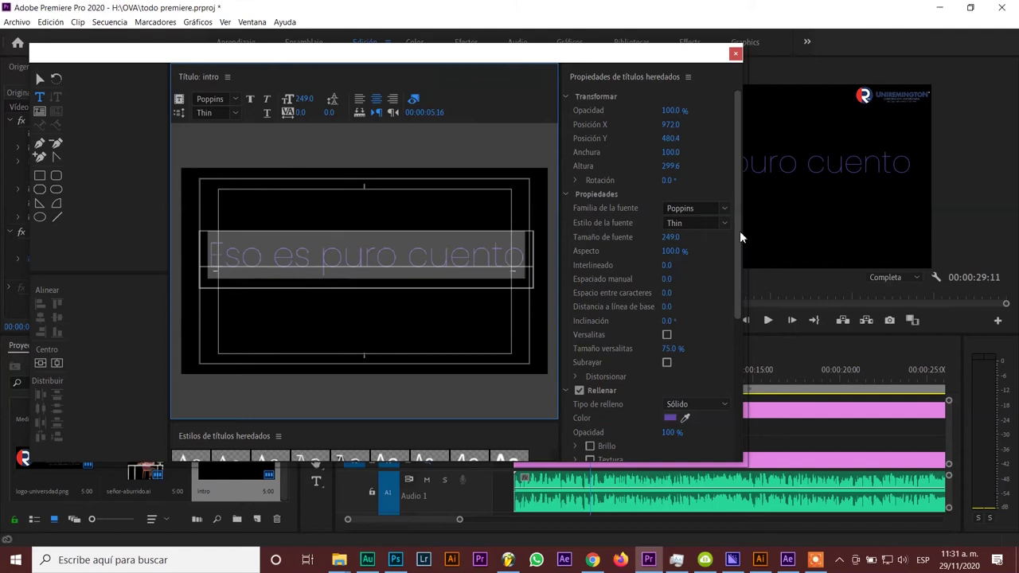
pyautogui.moveTo(739, 236); pyautogui.dragTo(721, 400)
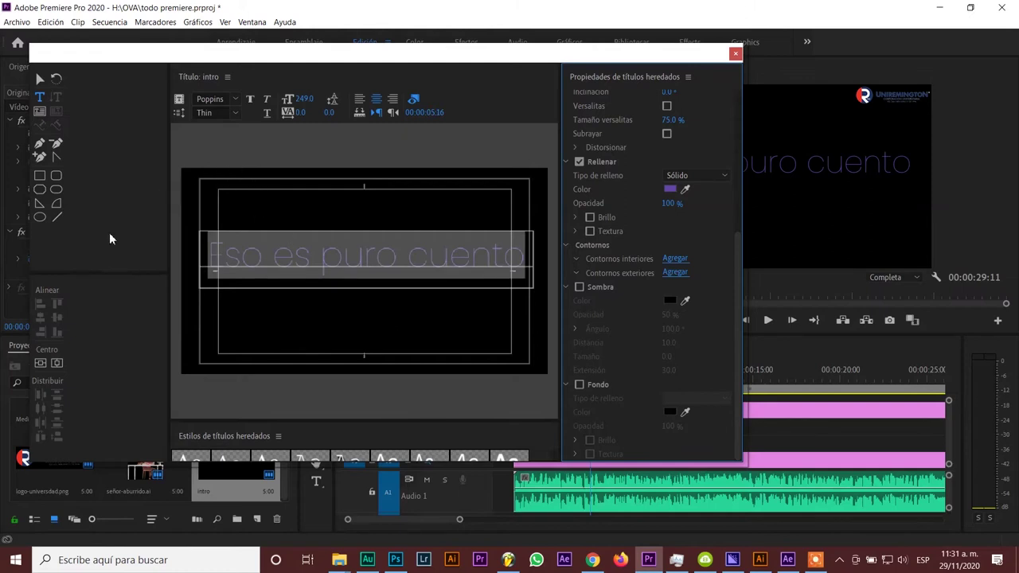
pyautogui.click(56, 364)
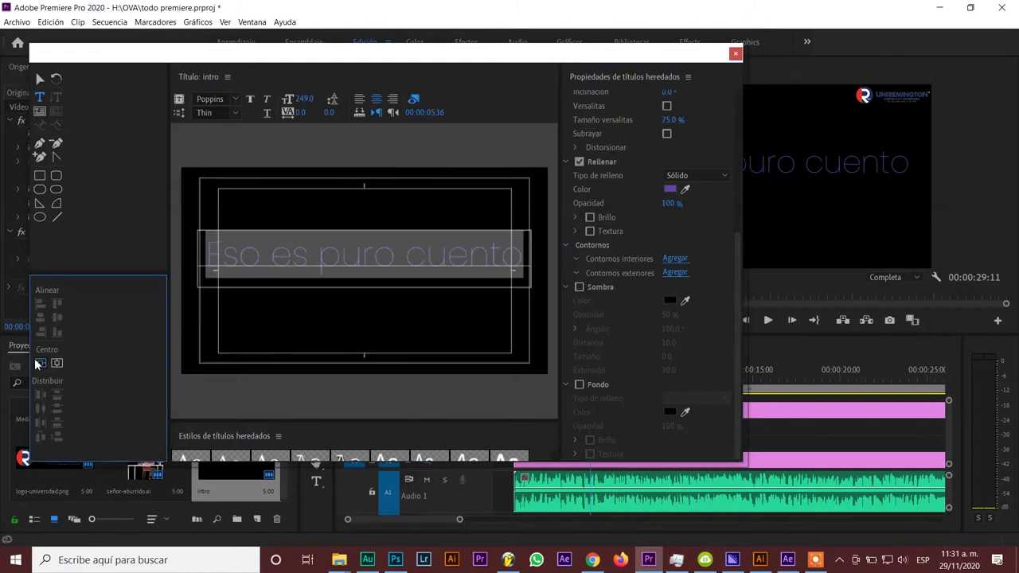
pyautogui.click(40, 363)
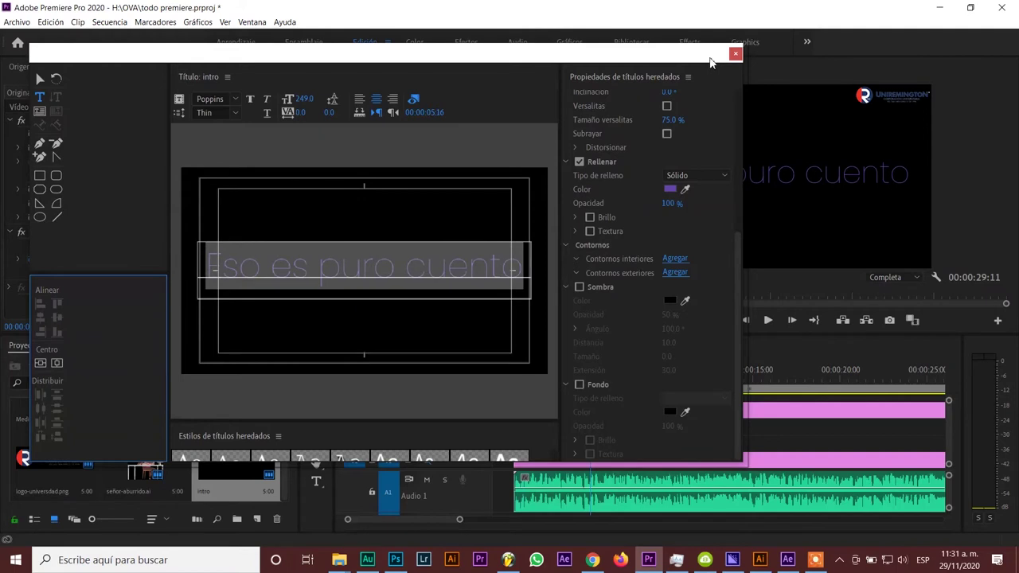
# - Close the title editor and make the white background track V1 visible again
pyautogui.click(735, 55)
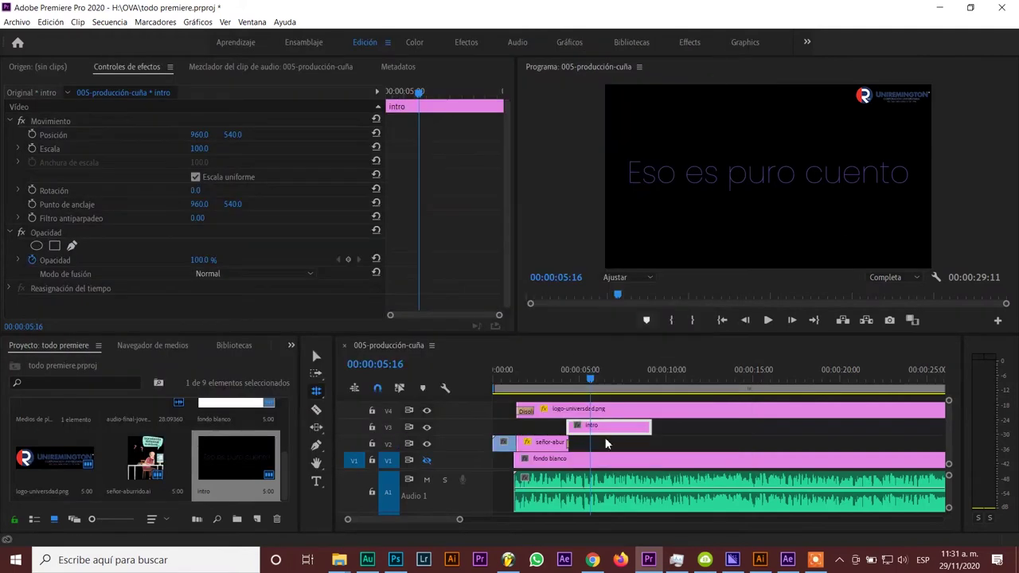
pyautogui.click(427, 460)
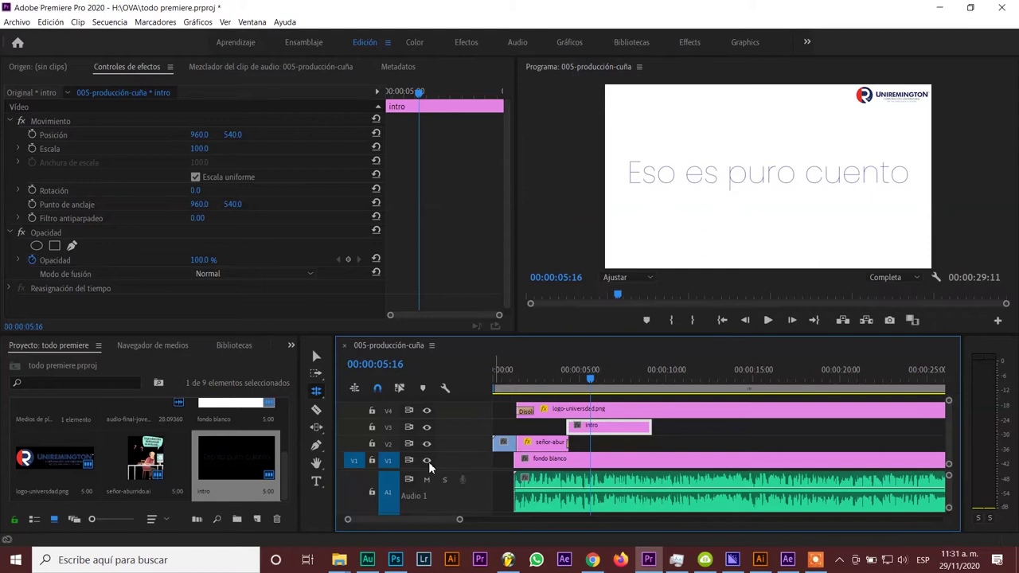
pyautogui.press('t')
# - Scale the intro title to 62% at 00:00:06:03 and preview the sequence from about three seconds
pyautogui.click(598, 380)
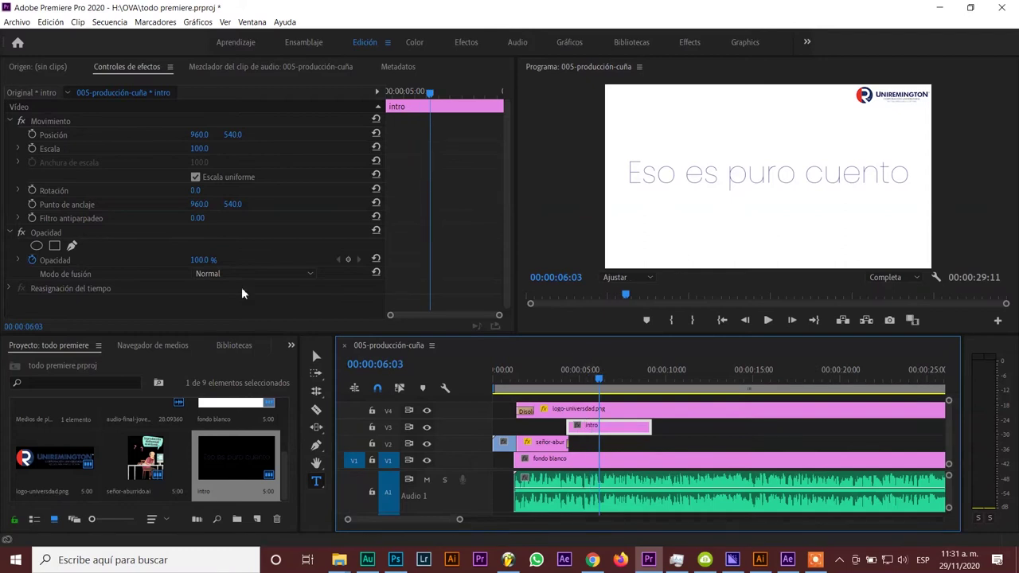
pyautogui.click(199, 149)
pyautogui.moveTo(199, 149); pyautogui.dragTo(169, 149)
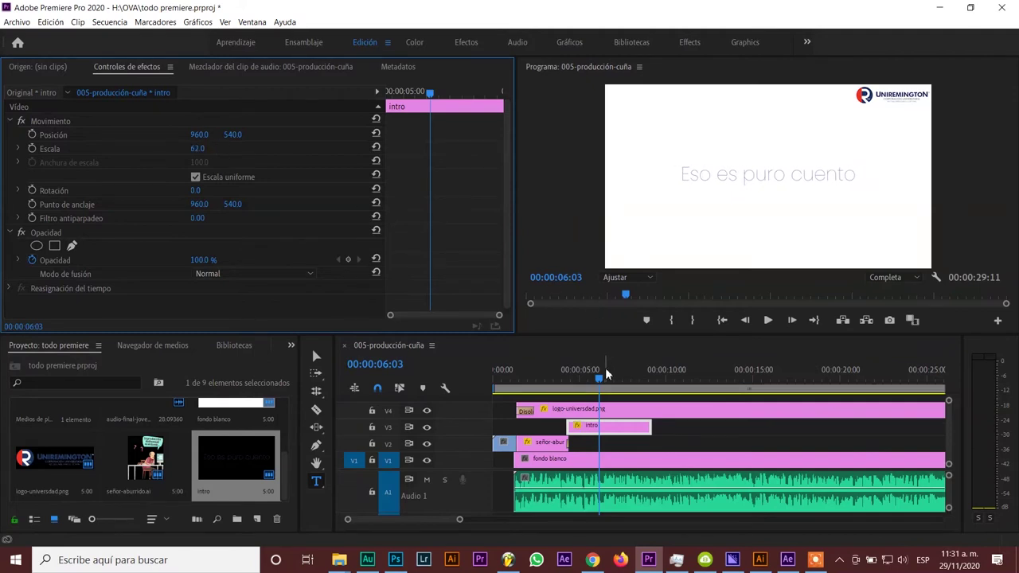
pyautogui.moveTo(613, 374); pyautogui.dragTo(550, 377)
pyautogui.press('space')
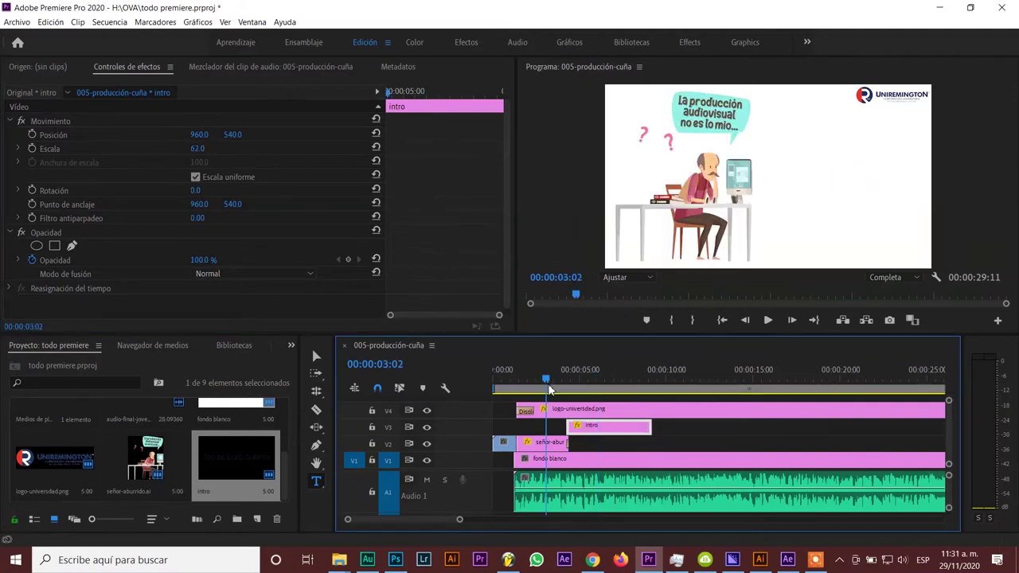
pyautogui.press('space')
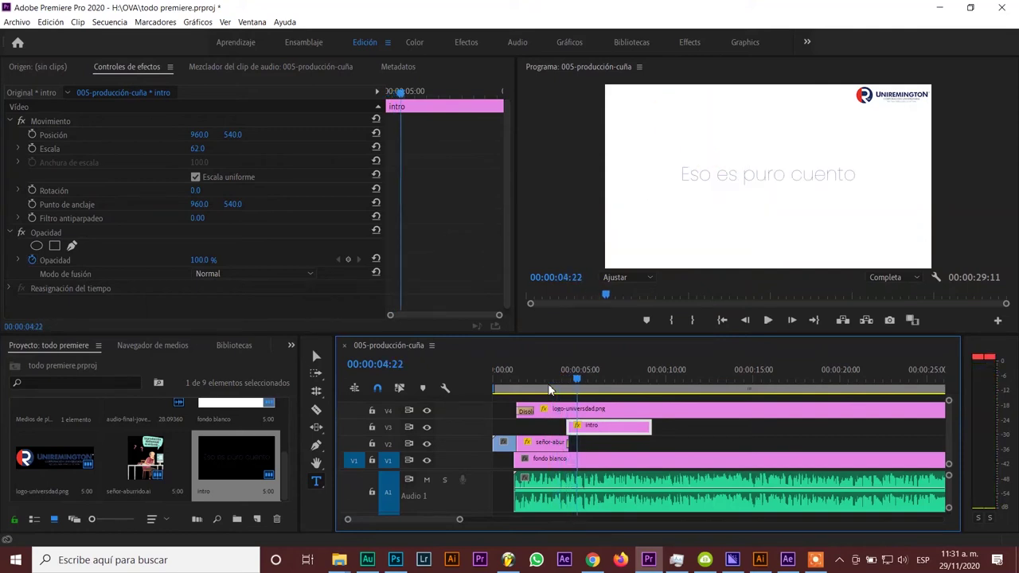
pyautogui.click(289, 350)
# - Apply the Empujar push transition to the intro clip's start, pushing bottom to top
pyautogui.click(318, 418)
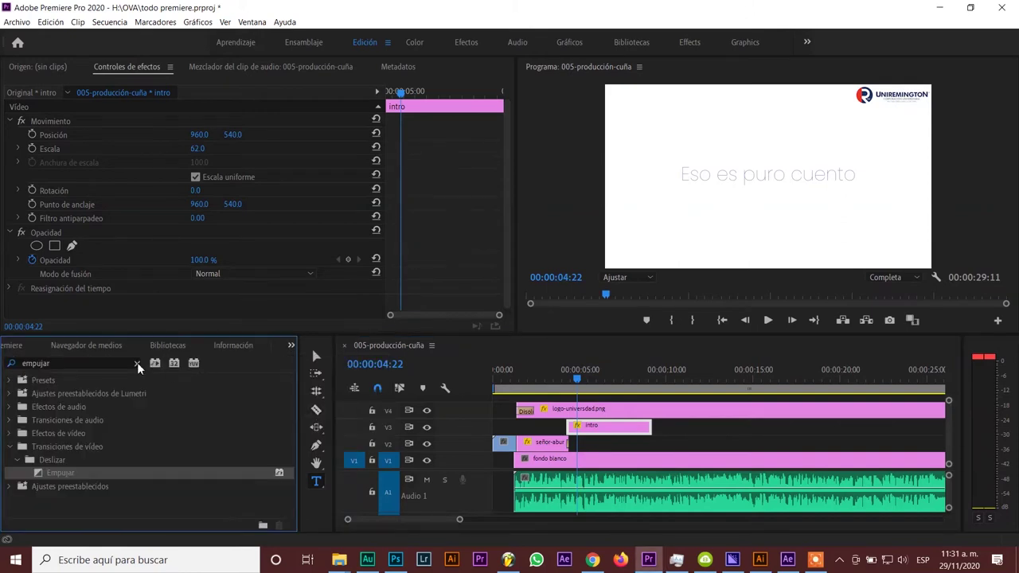
pyautogui.moveTo(56, 476); pyautogui.dragTo(566, 428)
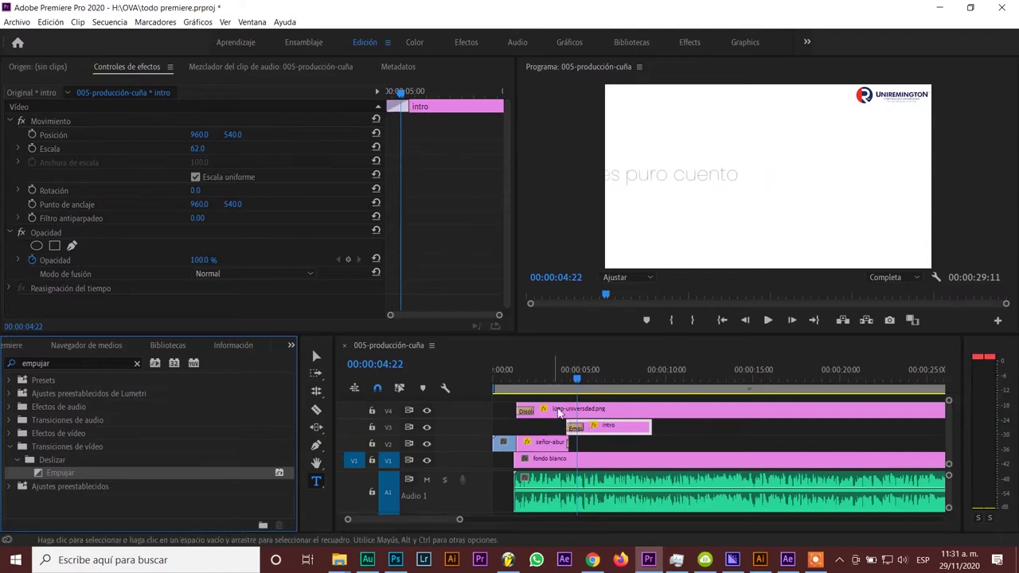
pyautogui.click(559, 412)
pyautogui.press('Left')
pyautogui.press('Left')
pyautogui.press('Left')
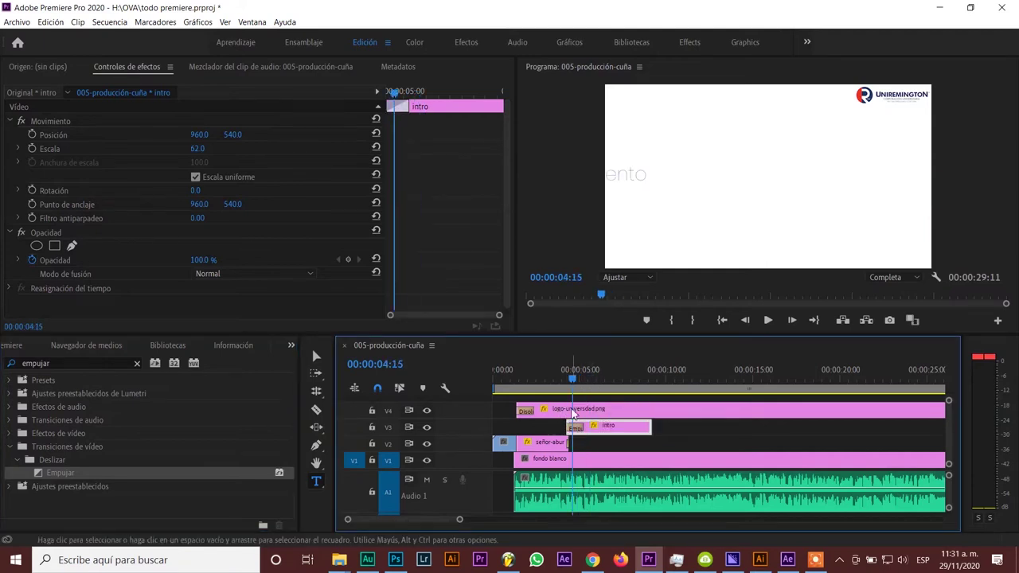
pyautogui.click(574, 428)
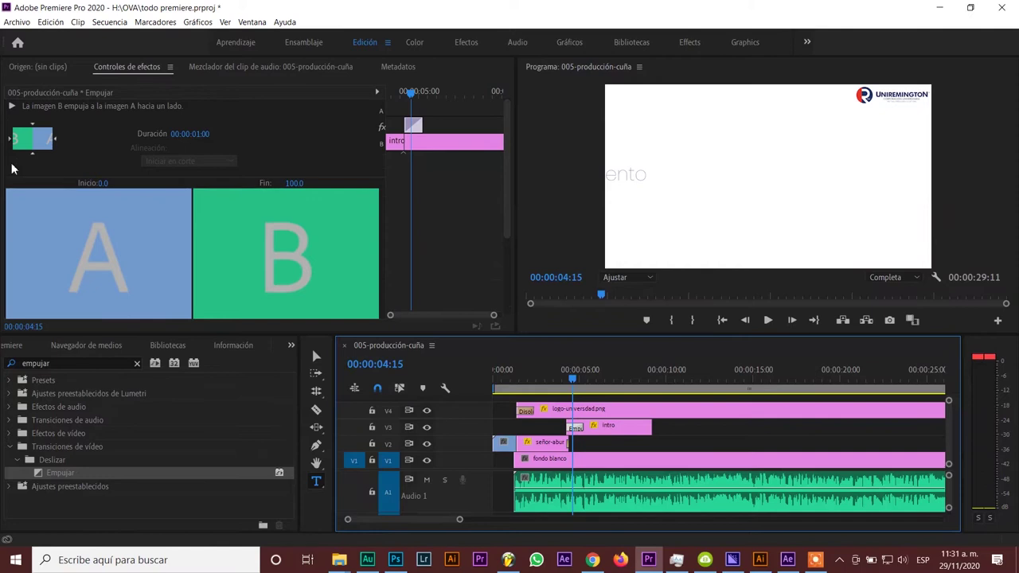
pyautogui.click(32, 155)
pyautogui.click(33, 151)
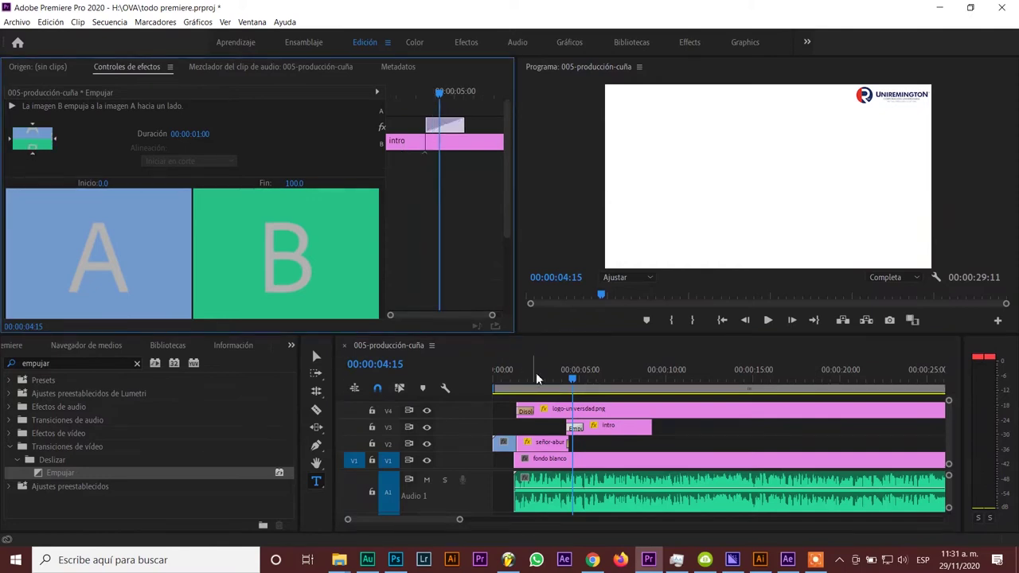
# - Trim the Empujar transition to 00:00:00:04 and play it back
pyautogui.moveTo(571, 381)
pyautogui.mouseDown()
pyautogui.moveTo(562, 388)
pyautogui.moveTo(580, 387)
pyautogui.mouseUp()
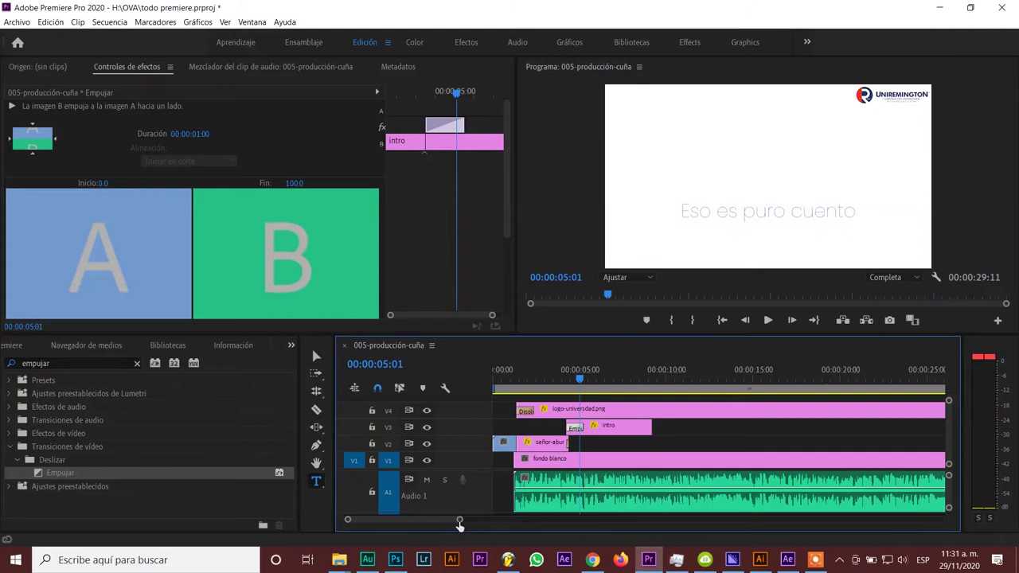
pyautogui.moveTo(460, 520); pyautogui.dragTo(431, 516)
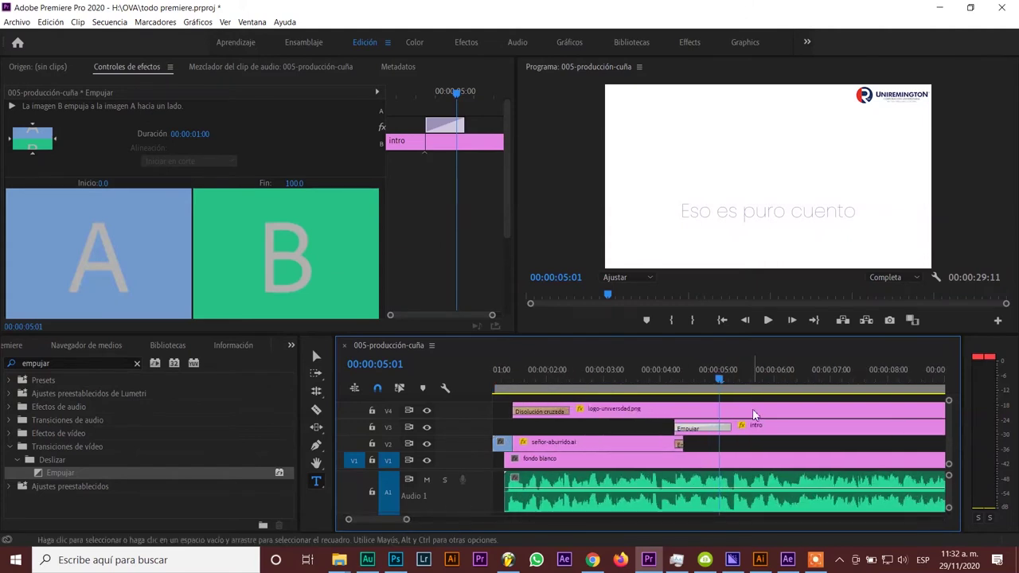
pyautogui.moveTo(726, 427)
pyautogui.mouseDown()
pyautogui.moveTo(679, 426)
pyautogui.moveTo(687, 411)
pyautogui.moveTo(664, 398)
pyautogui.mouseUp()
pyautogui.click(676, 389)
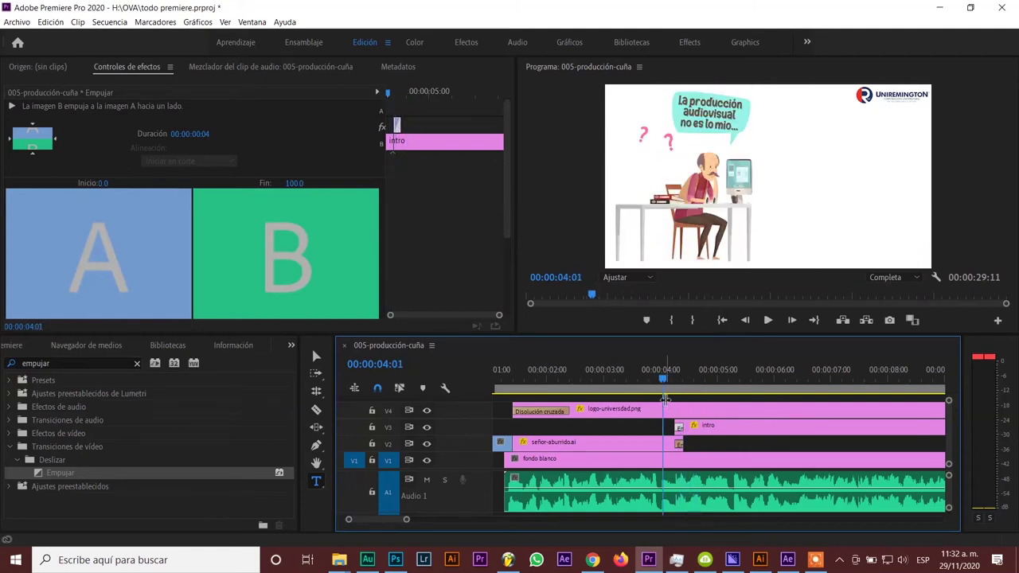
pyautogui.press('space')
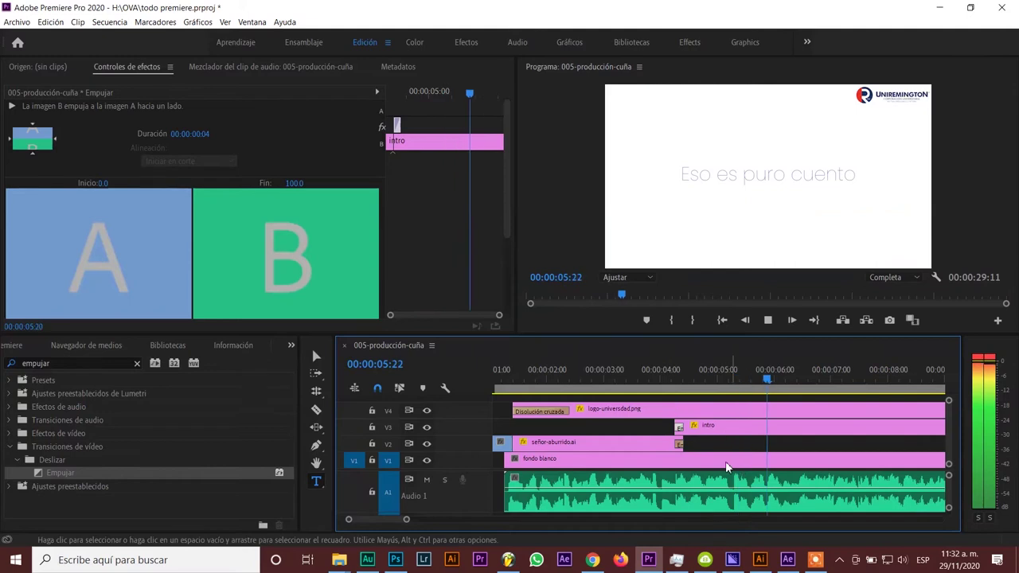
pyautogui.press('space')
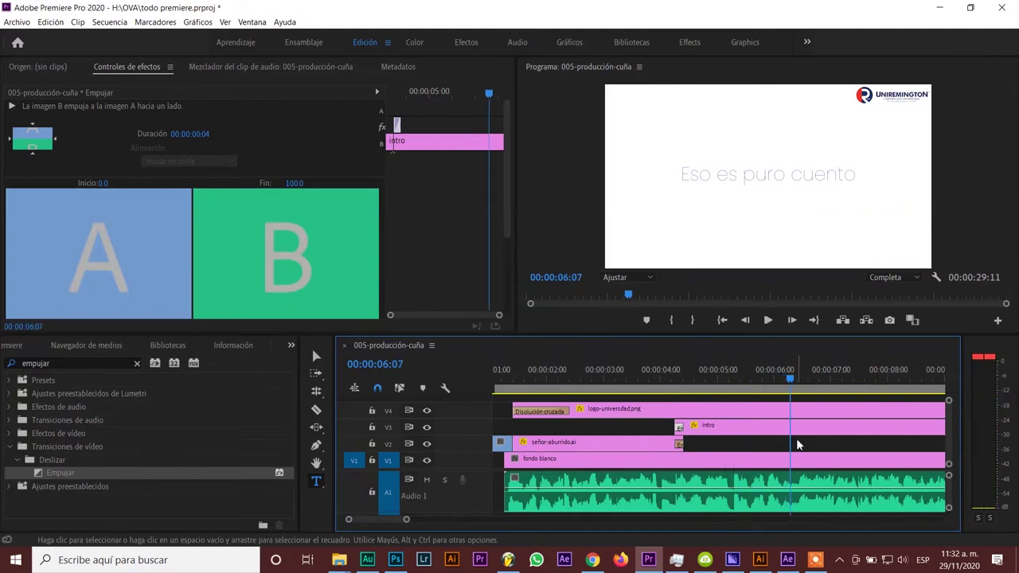
# - Save the project, then keyframe the intro title's Scale so it drops to 0 near six seconds
pyautogui.click(790, 428)
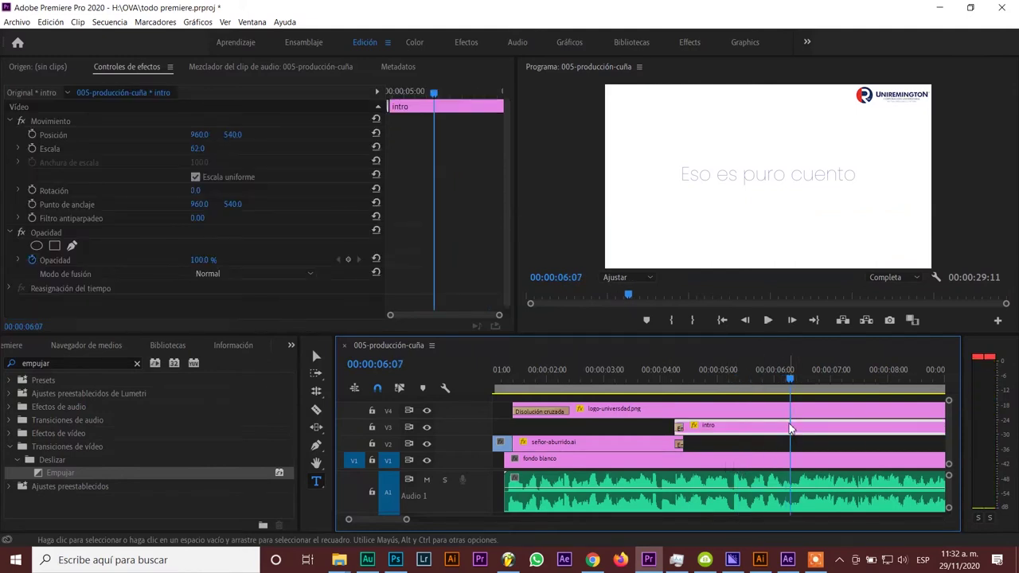
pyautogui.hotkey('ctrl', 's')
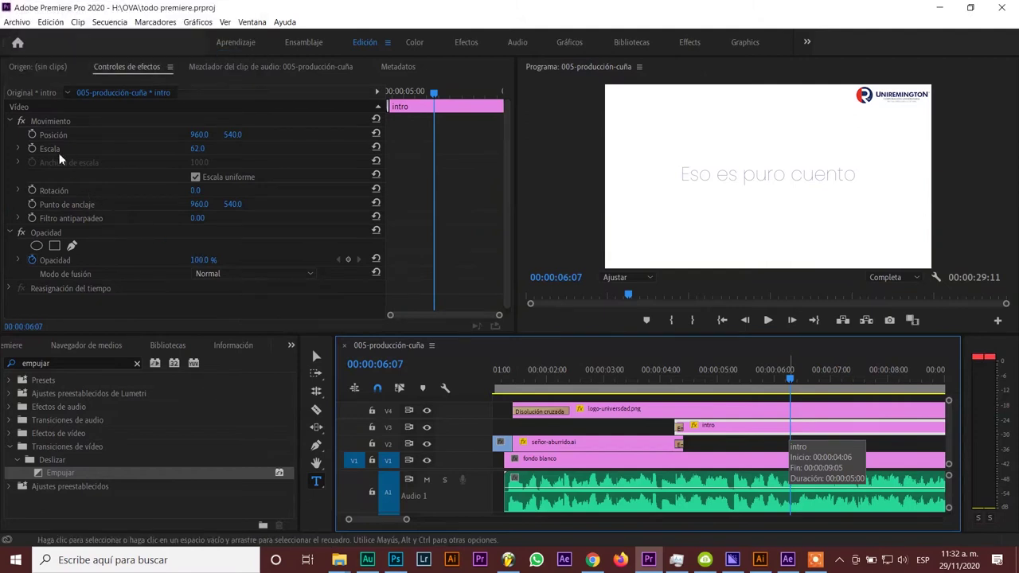
pyautogui.click(32, 149)
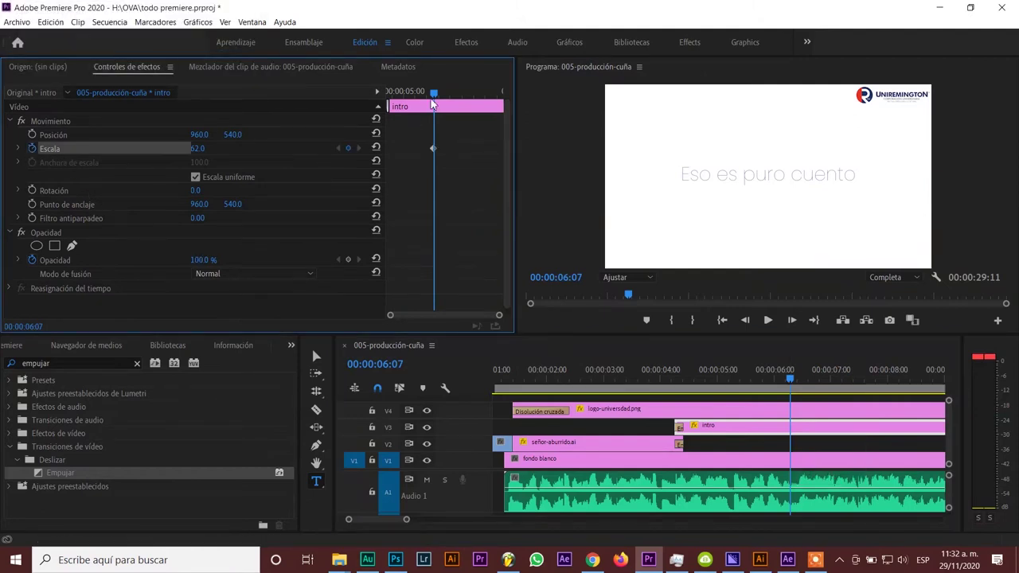
pyautogui.moveTo(431, 102); pyautogui.dragTo(441, 102)
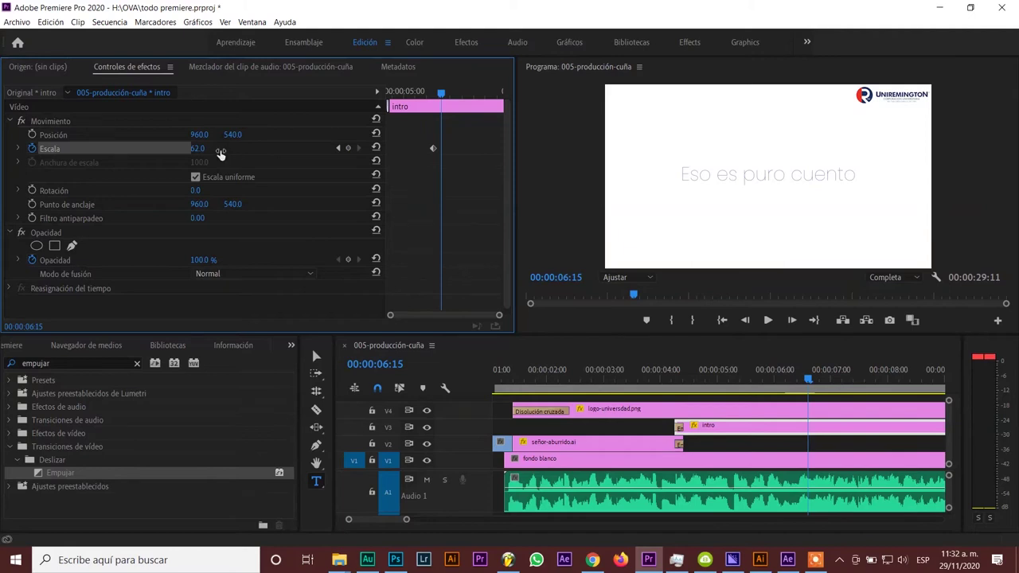
pyautogui.moveTo(197, 149); pyautogui.dragTo(143, 149)
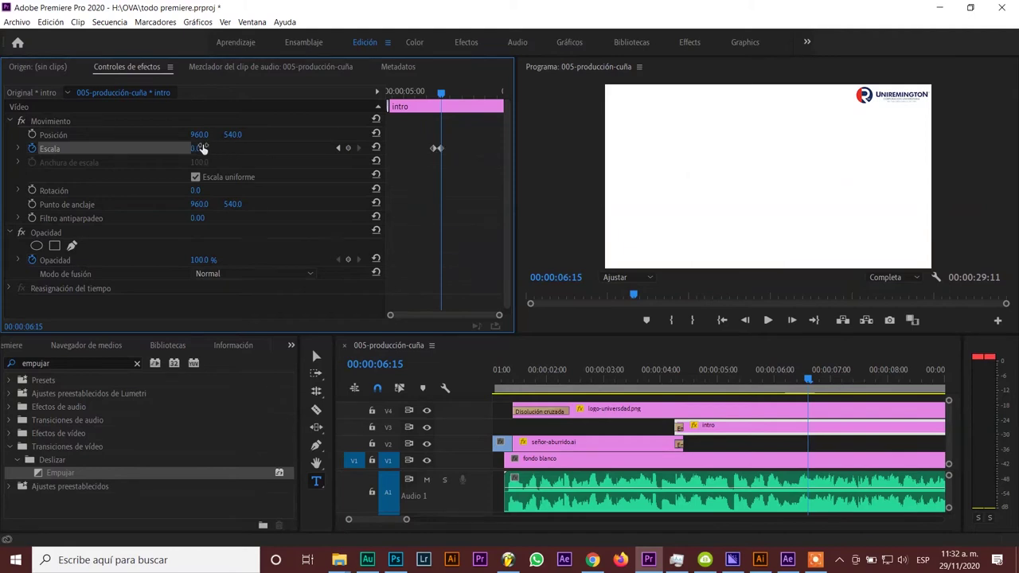
pyautogui.click(774, 380)
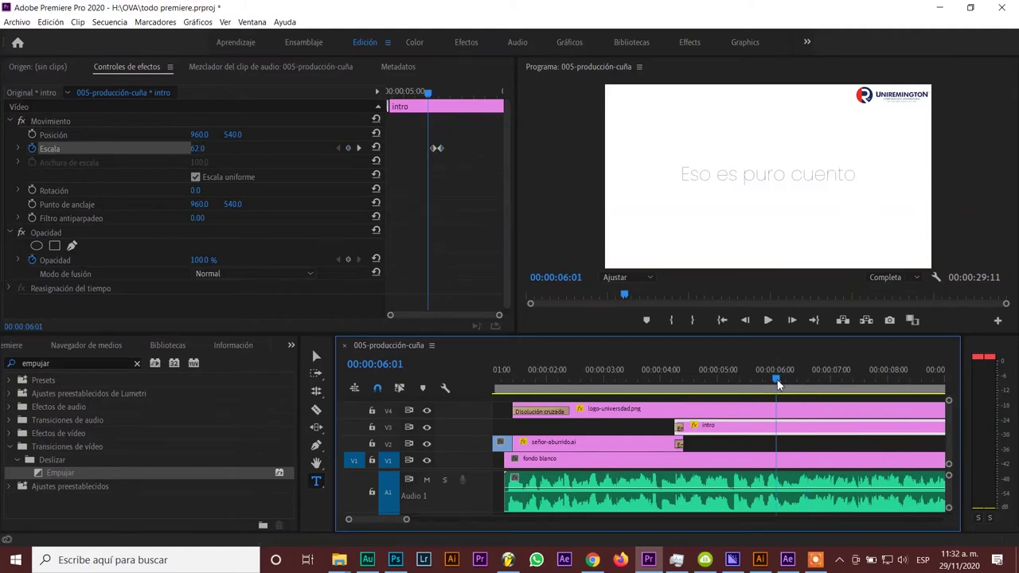
pyautogui.press('space')
pyautogui.press('space')
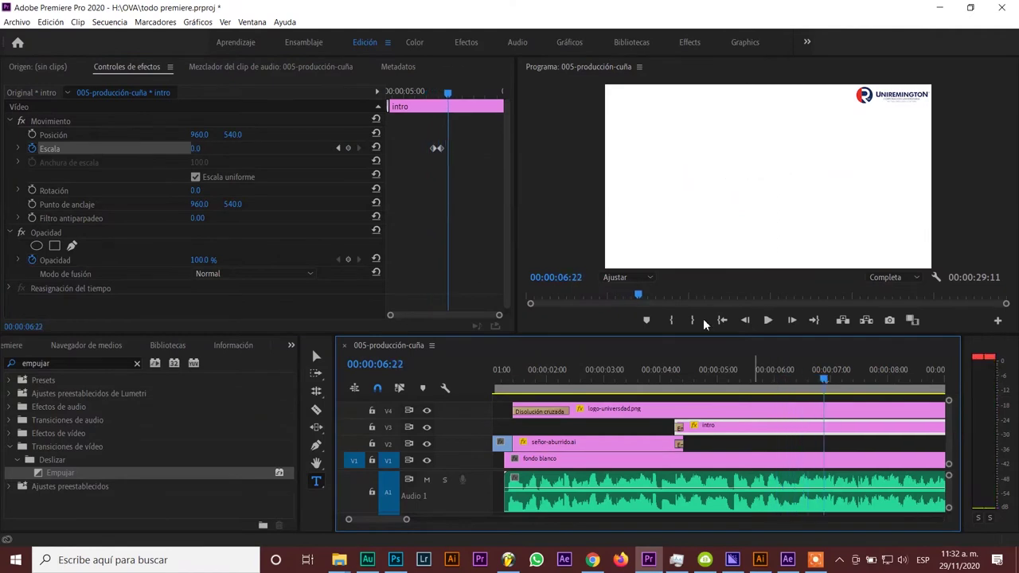
# - Move the Scale keyframe earlier in time and preview the animation from about 5:16
pyautogui.moveTo(499, 317); pyautogui.dragTo(478, 316)
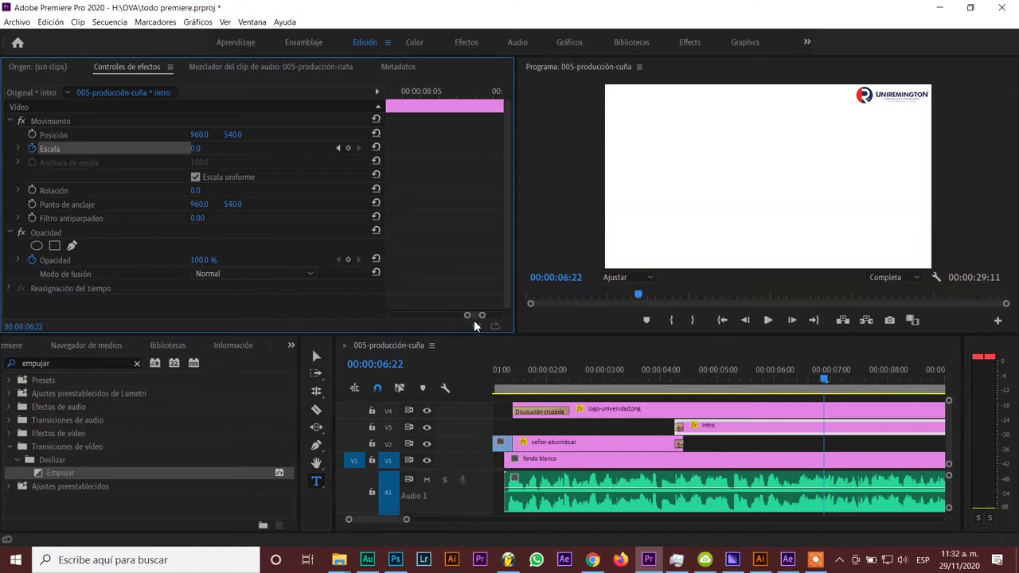
pyautogui.moveTo(474, 315)
pyautogui.mouseDown()
pyautogui.moveTo(443, 315)
pyautogui.moveTo(458, 316)
pyautogui.mouseUp()
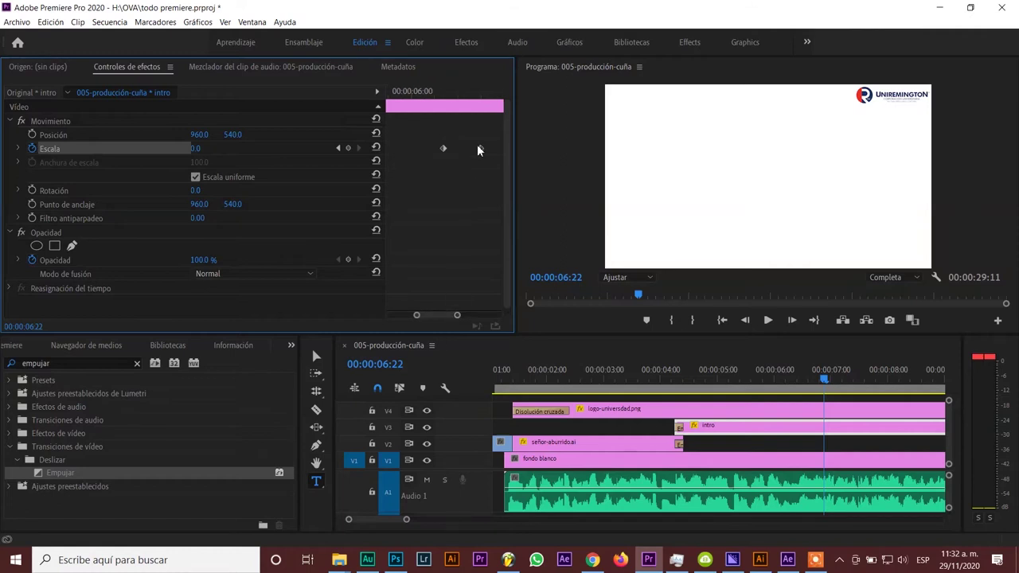
pyautogui.moveTo(480, 149); pyautogui.dragTo(457, 149)
pyautogui.click(754, 380)
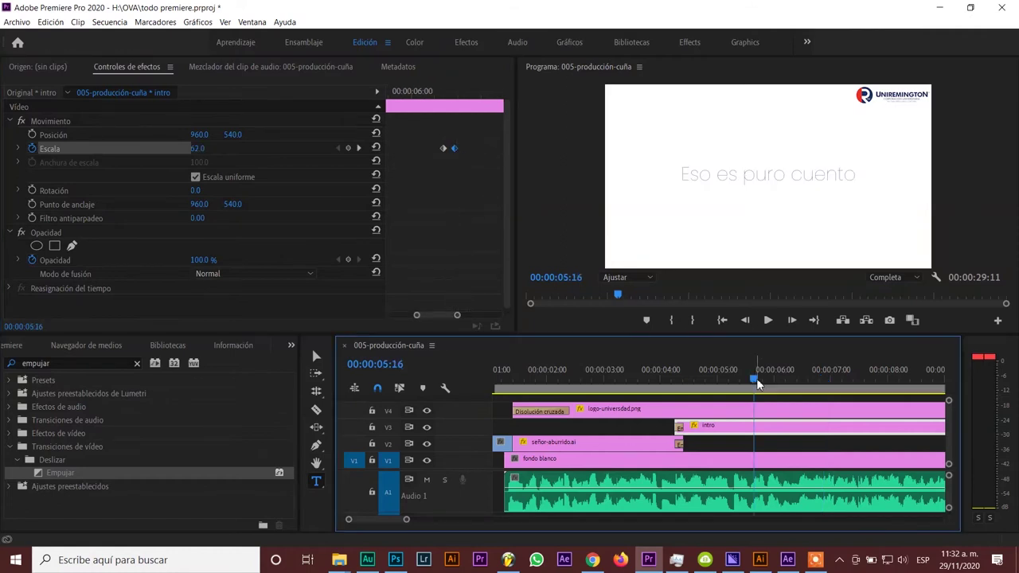
pyautogui.press('space')
pyautogui.press('space')
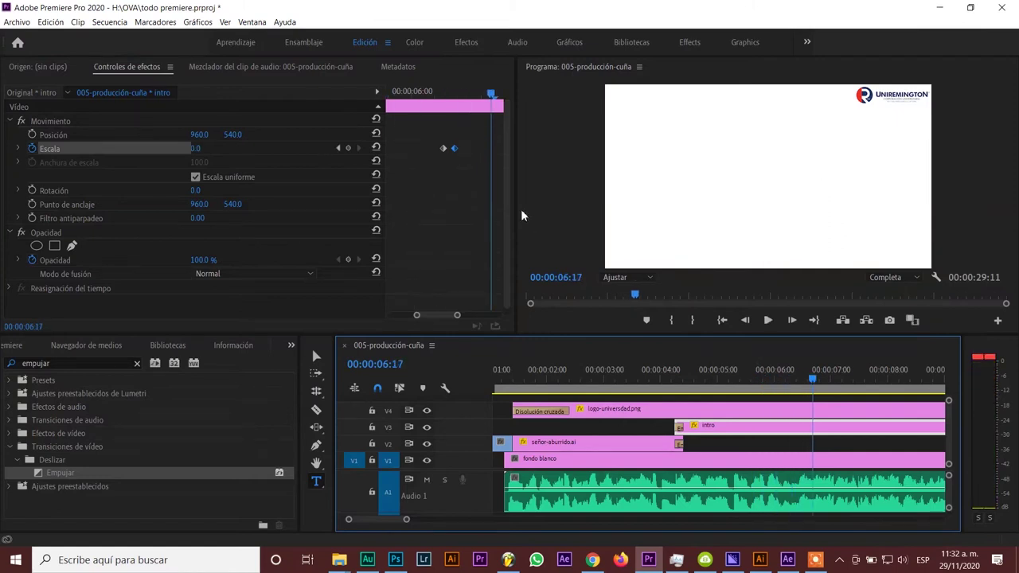
# - Copy the 62 Scale keyframe and paste a copy just after it
pyautogui.click(443, 149)
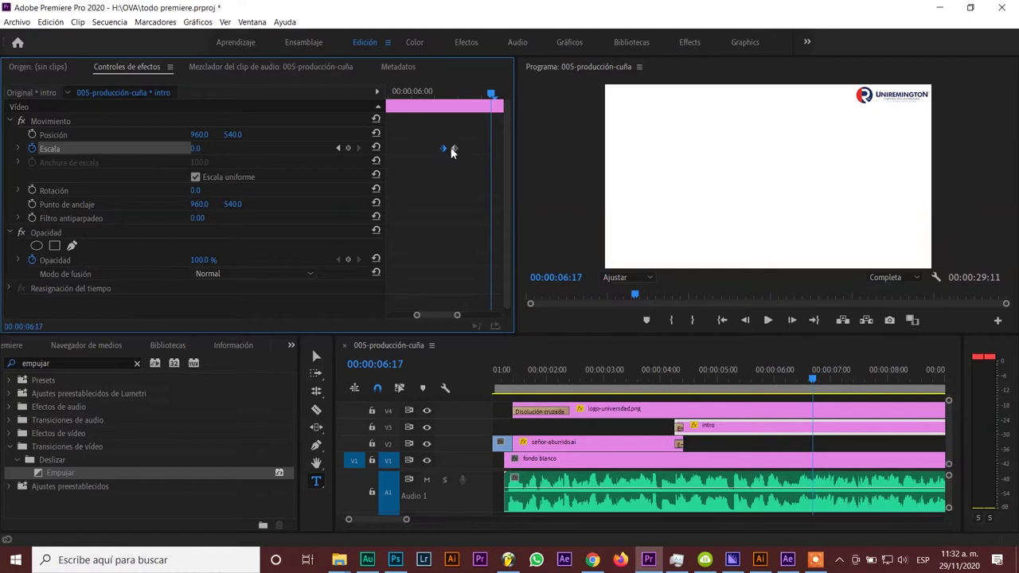
pyautogui.press('c')
pyautogui.moveTo(443, 149); pyautogui.dragTo(461, 149)
pyautogui.hotkey('ctrl', 'z')
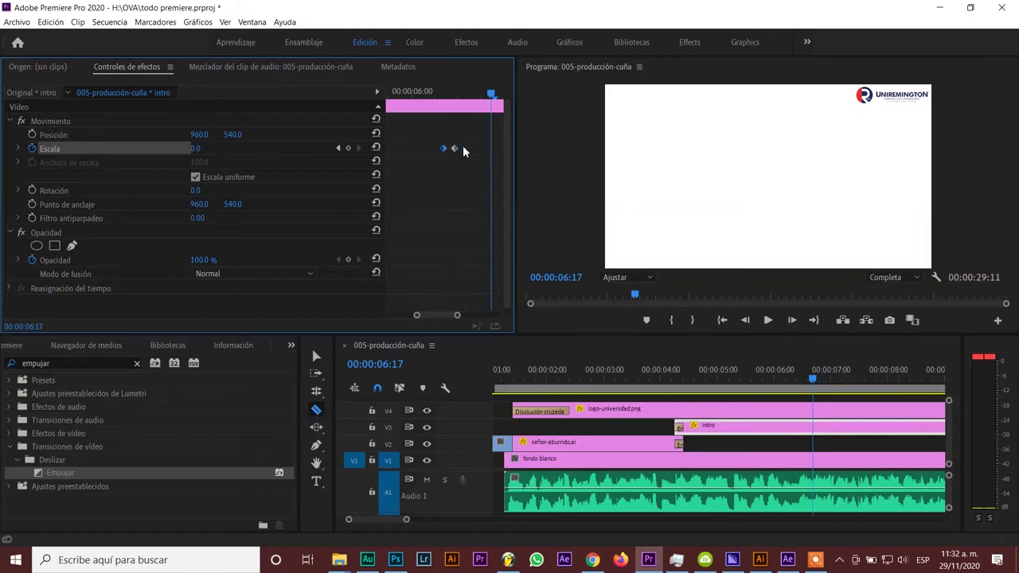
pyautogui.hotkey('ctrl', 'shift', 'z')
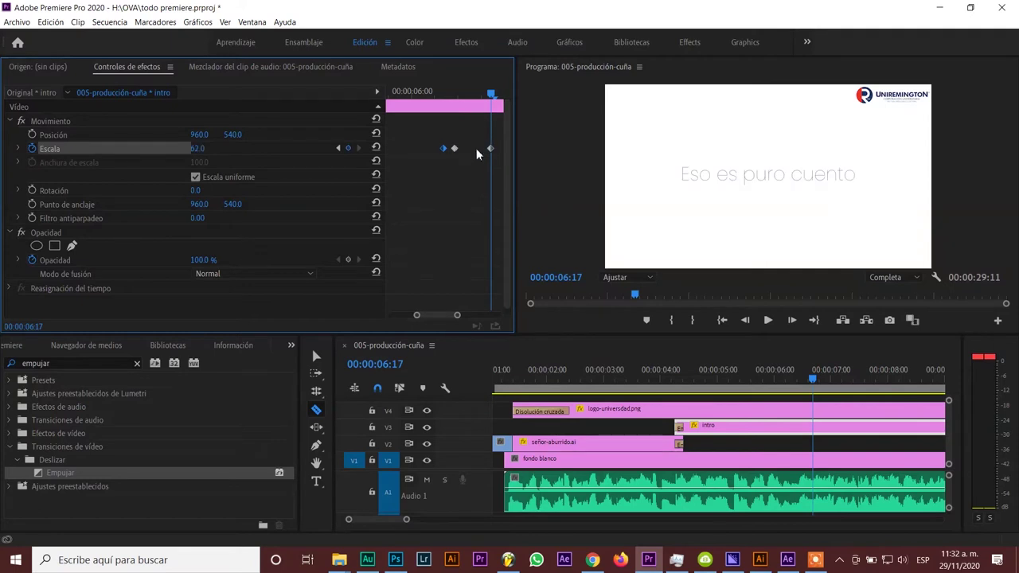
pyautogui.moveTo(468, 149); pyautogui.dragTo(480, 148)
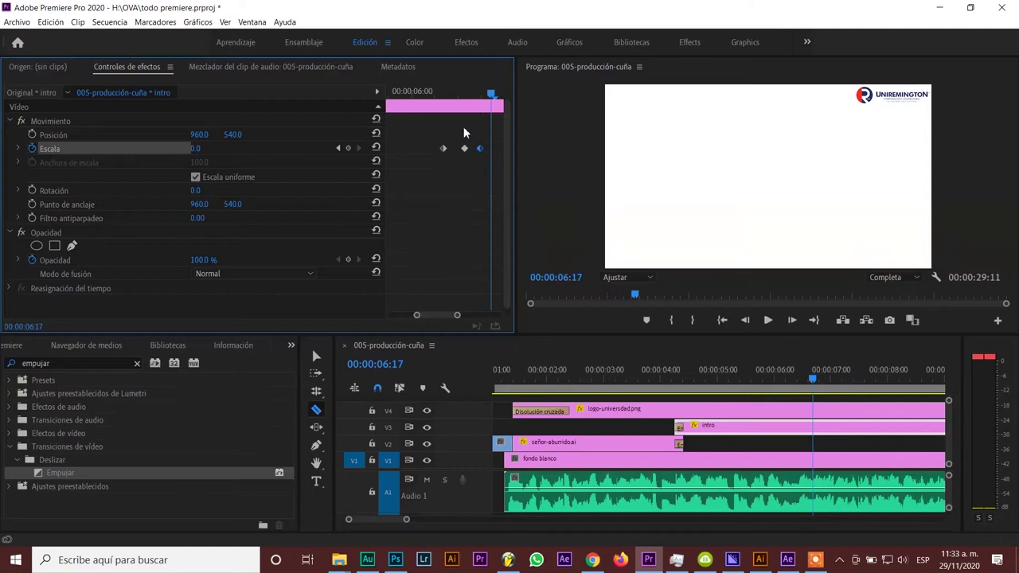
# - Set the title scale to 42 at 6:09 and tighten the Scale keyframes together
pyautogui.click(451, 97)
pyautogui.moveTo(452, 95); pyautogui.dragTo(457, 101)
pyautogui.moveTo(227, 153); pyautogui.dragTo(211, 152)
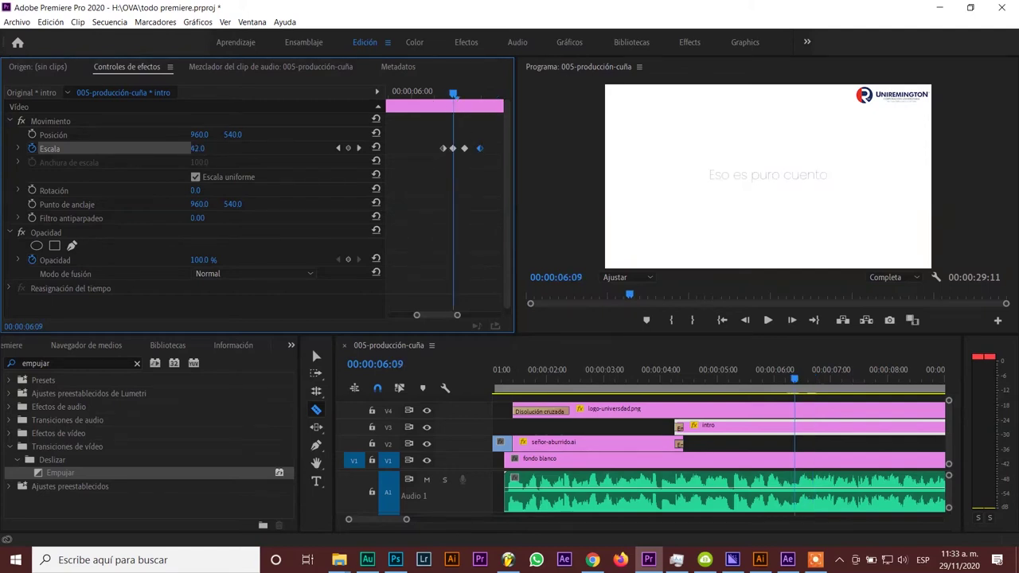
pyautogui.moveTo(466, 148); pyautogui.dragTo(469, 148)
pyautogui.moveTo(436, 92)
pyautogui.mouseDown()
pyautogui.moveTo(465, 118)
pyautogui.moveTo(439, 108)
pyautogui.mouseUp()
# - Replay the scale flicker from 6:04 several times to check it
pyautogui.press('space')
pyautogui.press('space')
pyautogui.click(430, 92)
pyautogui.press('space')
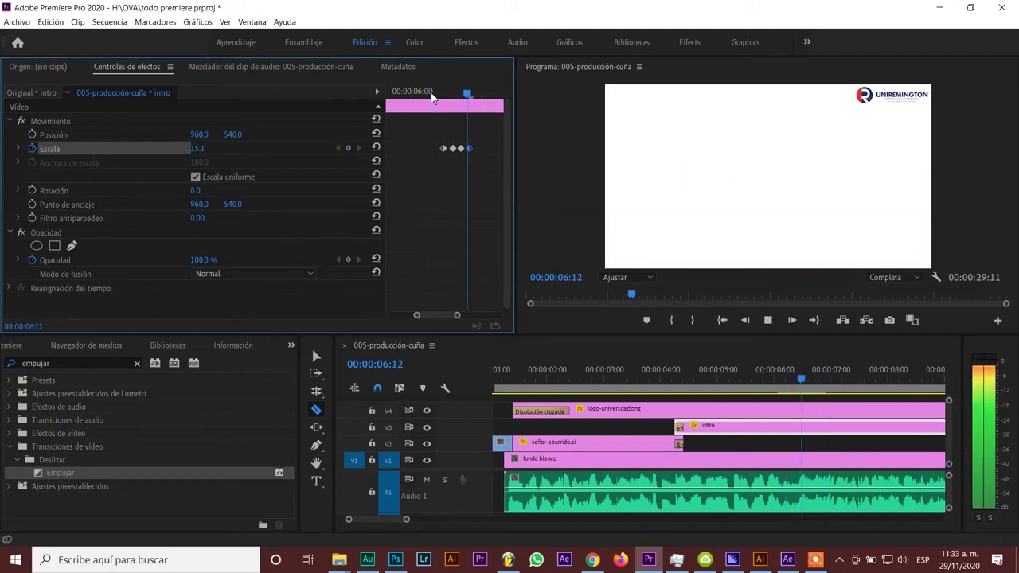
pyautogui.click(430, 92)
pyautogui.press('space')
pyautogui.click(431, 92)
pyautogui.press('space')
pyautogui.press('space')
pyautogui.click(431, 92)
pyautogui.press('space')
pyautogui.press('space')
pyautogui.click(430, 92)
pyautogui.press('space')
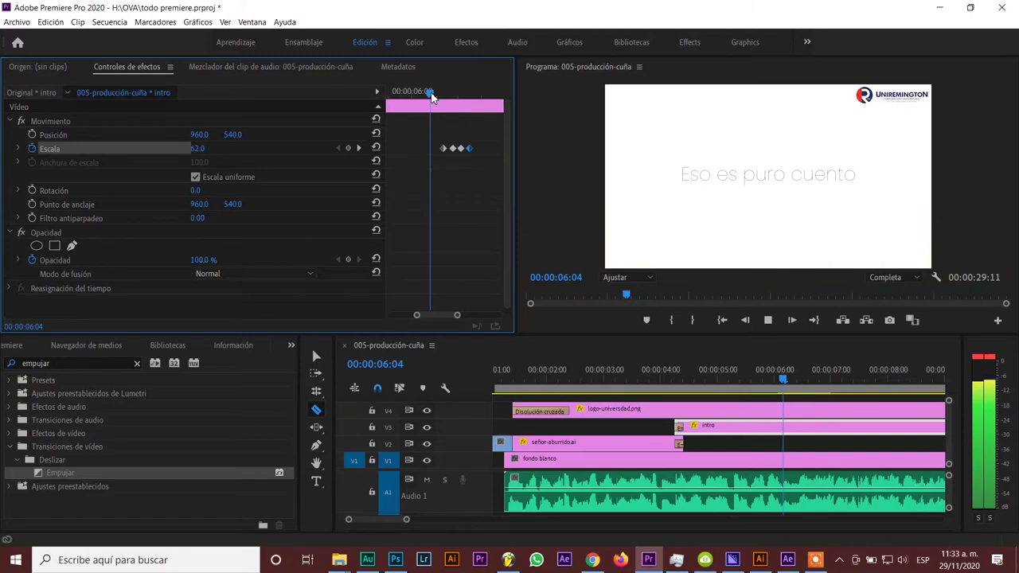
pyautogui.press('space')
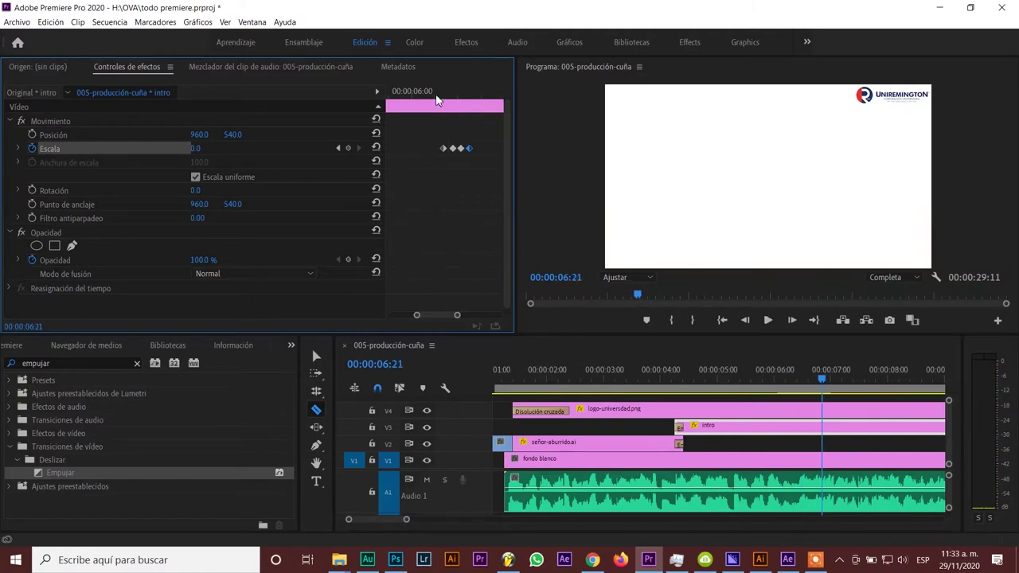
pyautogui.moveTo(416, 315); pyautogui.dragTo(356, 321)
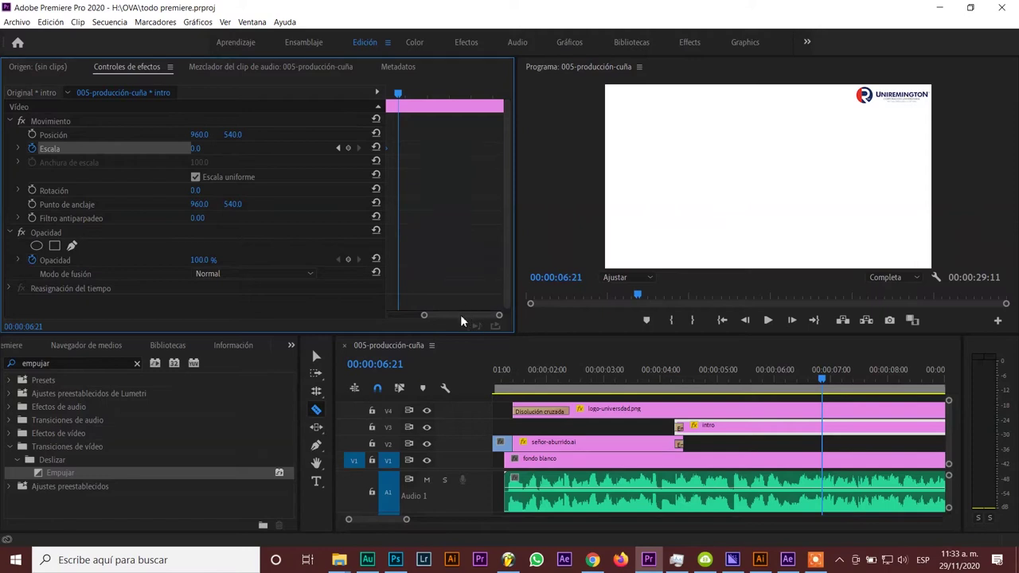
# - Razor the V3 intro title at 6:21, delete the trailing piece, and play back from 4:05
pyautogui.moveTo(462, 315); pyautogui.dragTo(399, 308)
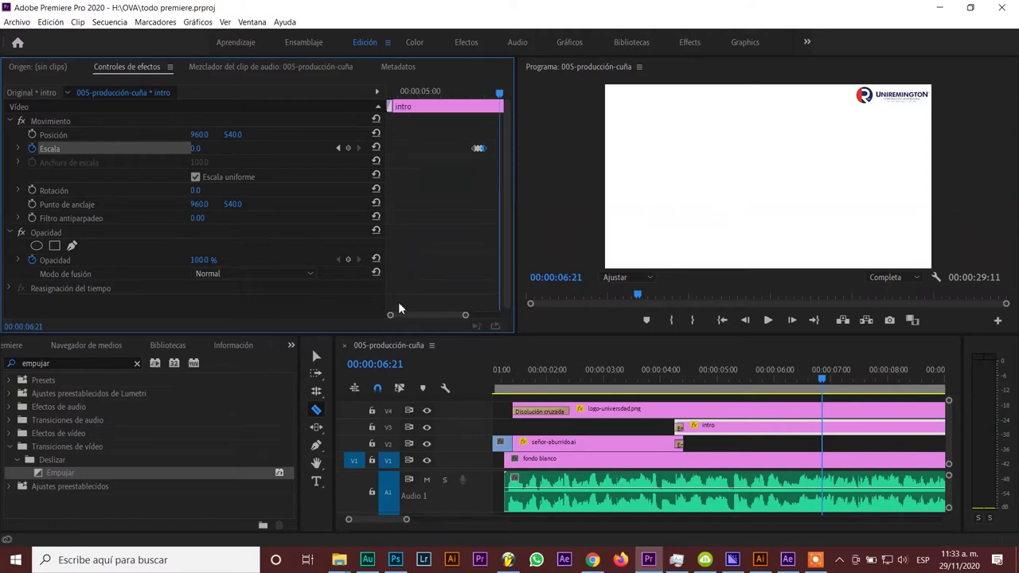
pyautogui.click(825, 426)
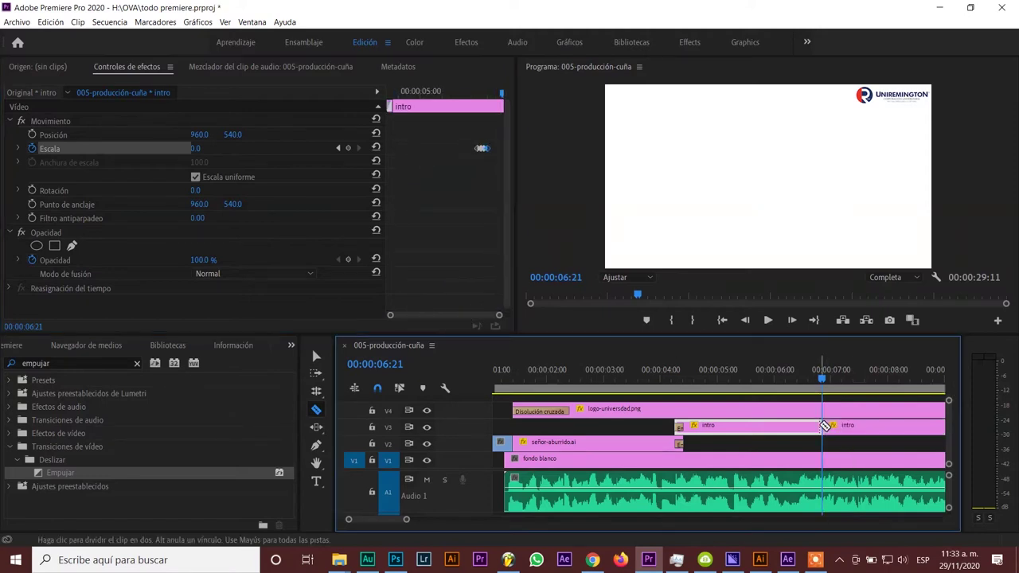
pyautogui.press('t')
pyautogui.click(846, 425)
pyautogui.press('Delete')
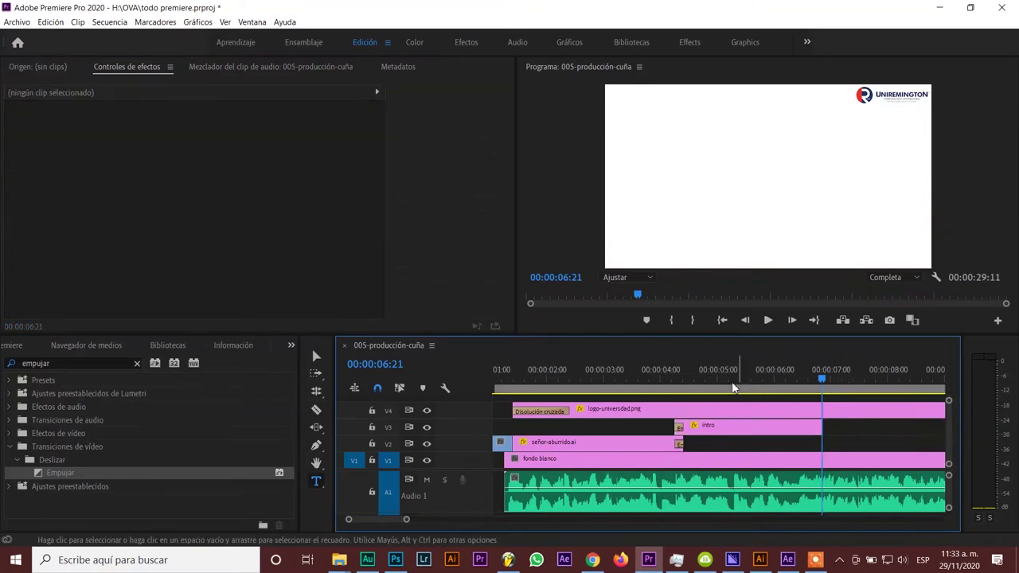
pyautogui.click(675, 387)
pyautogui.press('space')
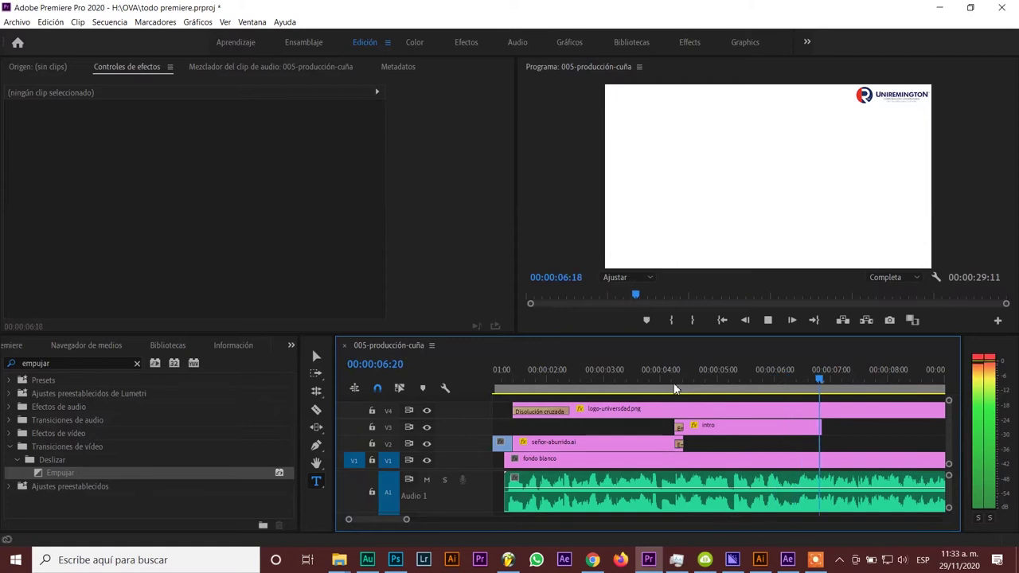
pyautogui.press('space')
pyautogui.click(756, 429)
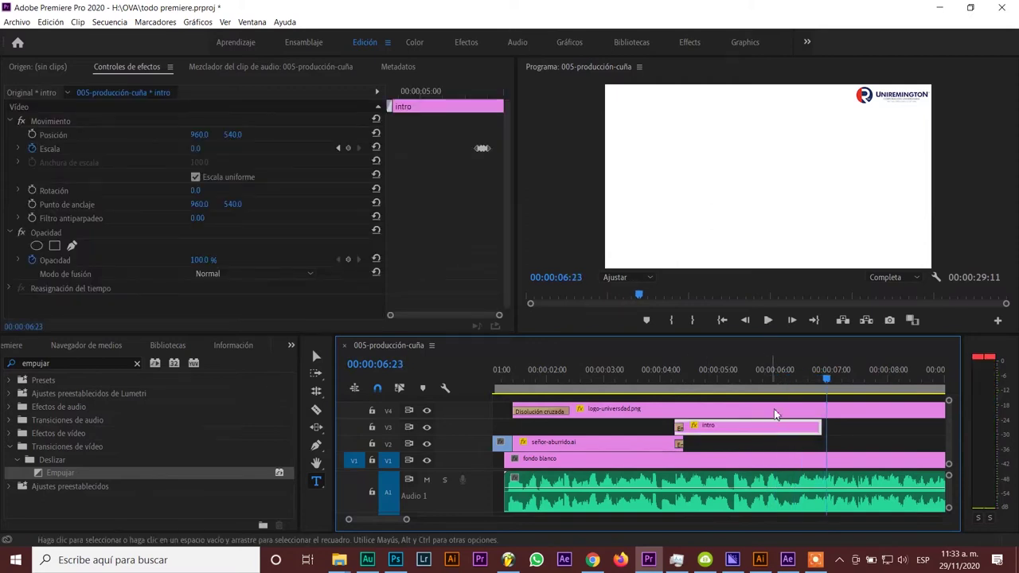
# - Make 'es puro cuento' Bold in the intro title's Legacy Title editor, keeping 'Eso' Thin, then review playback
pyautogui.click(772, 377)
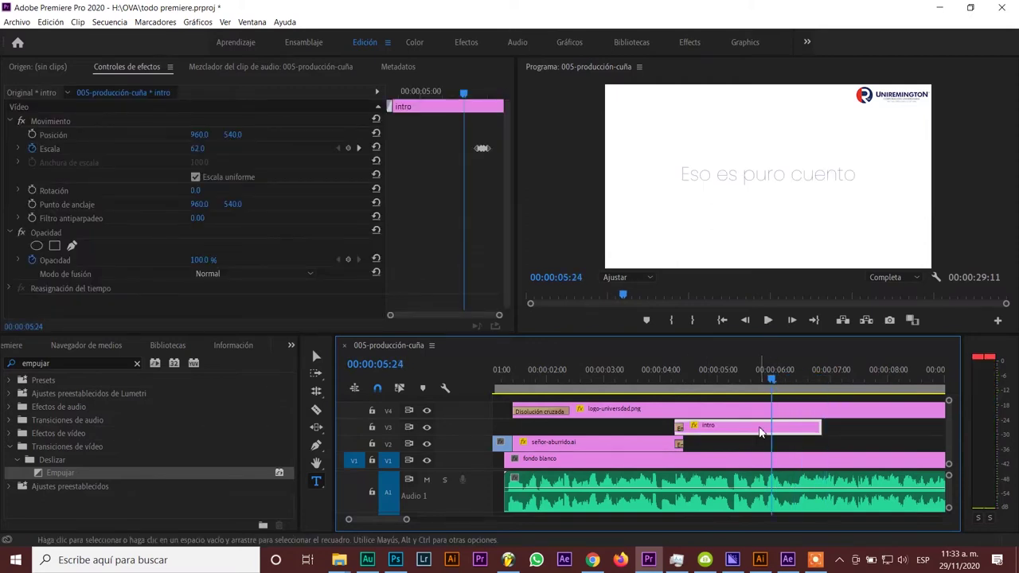
pyautogui.doubleClick(760, 432)
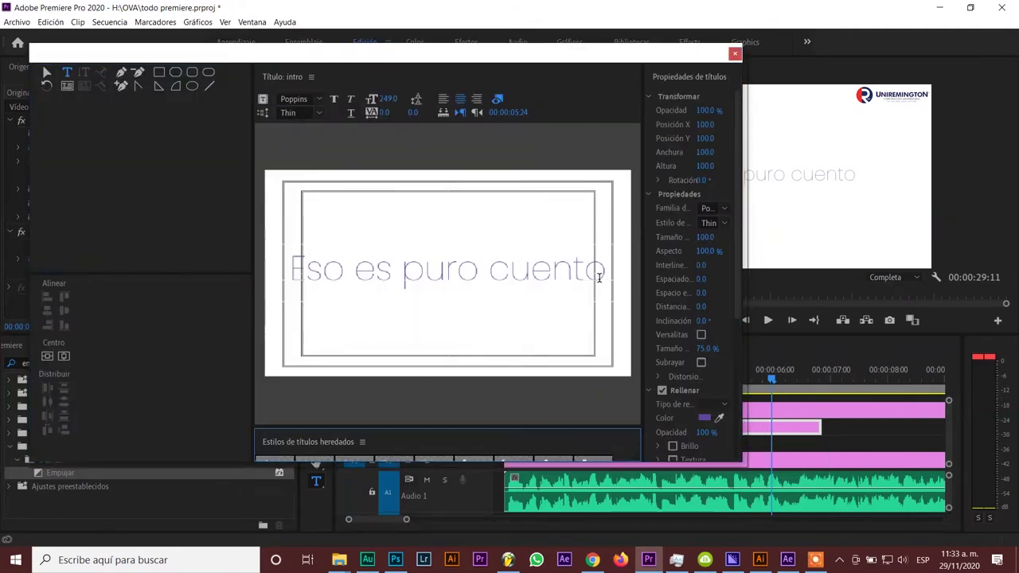
pyautogui.click(605, 271)
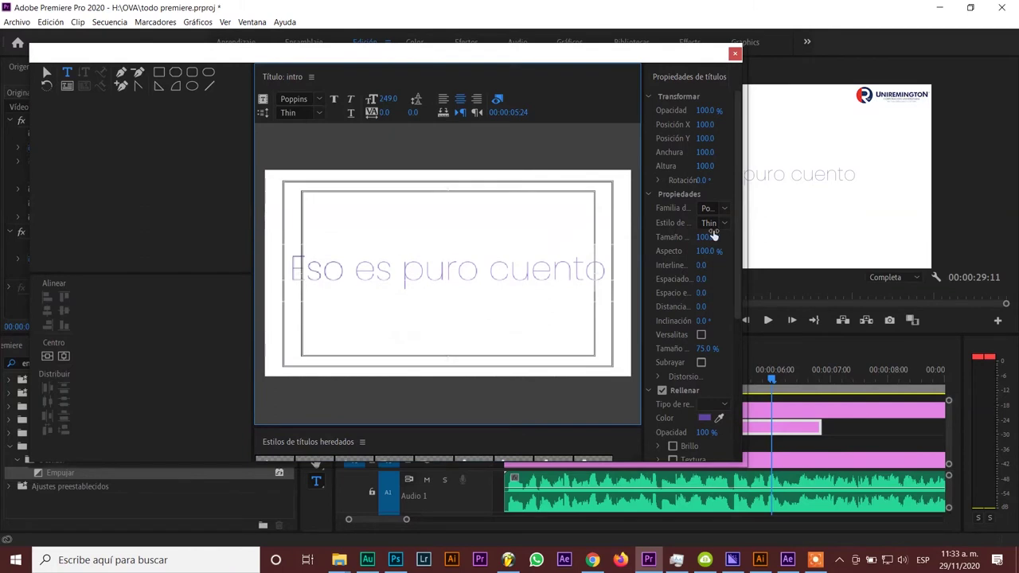
pyautogui.moveTo(742, 203); pyautogui.dragTo(926, 214)
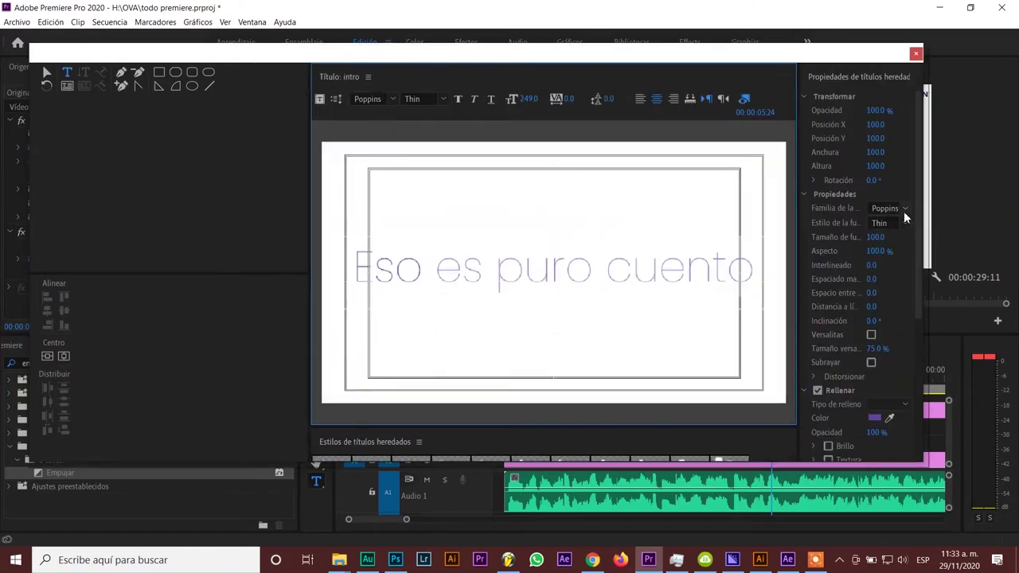
pyautogui.click(904, 222)
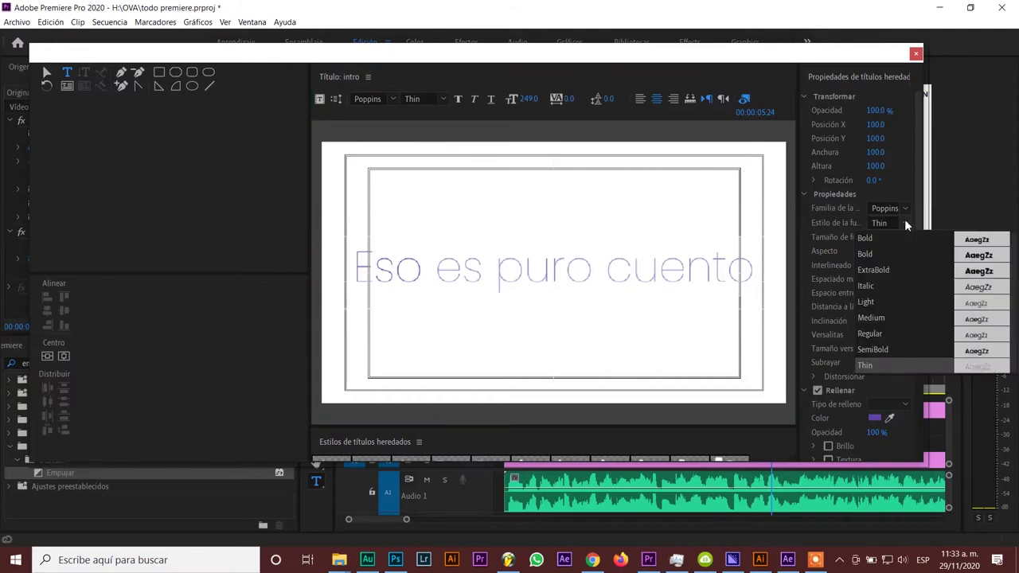
pyautogui.click(869, 256)
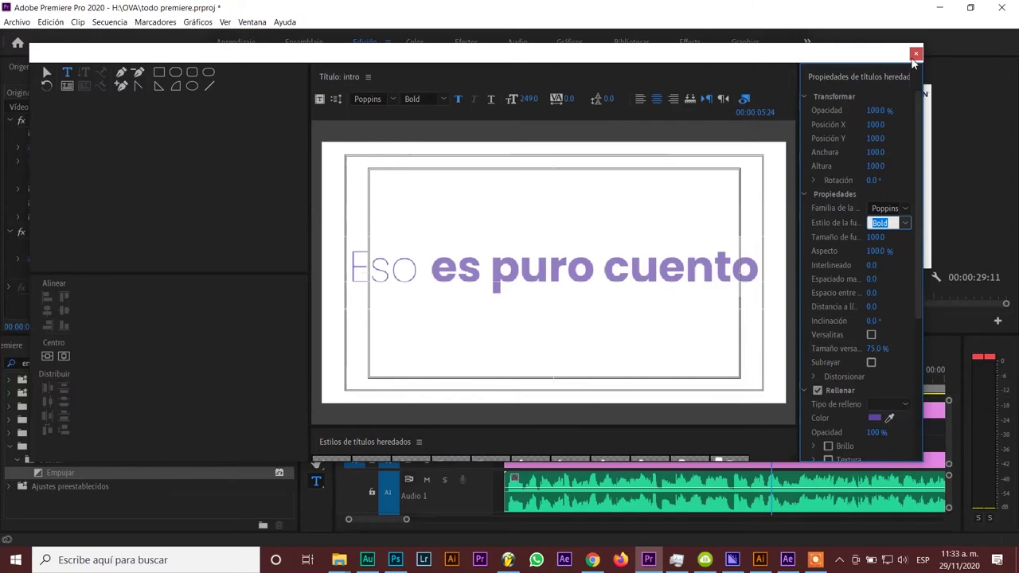
pyautogui.hotkey('ctrl', 'w')
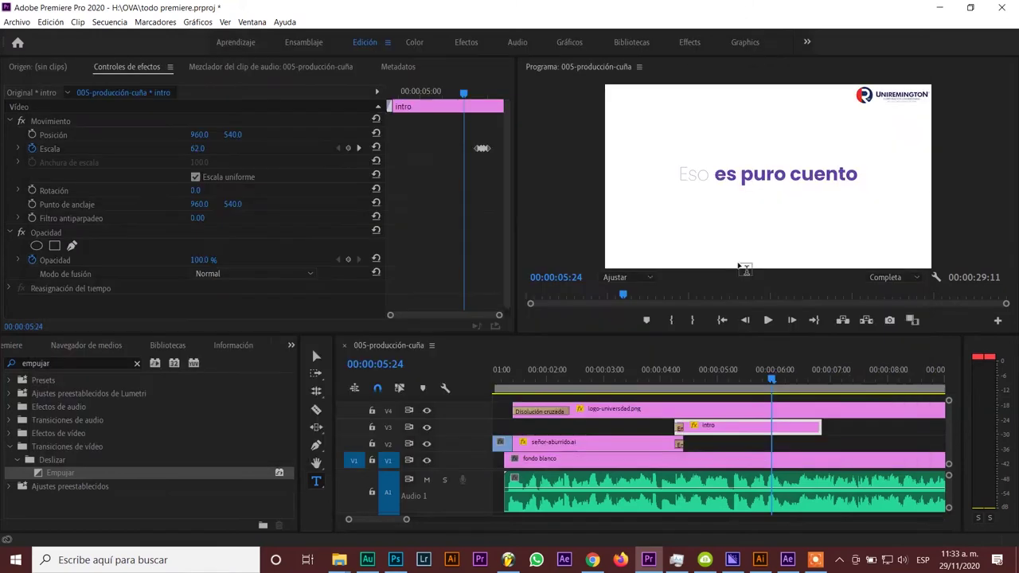
pyautogui.click(673, 387)
pyautogui.press('space')
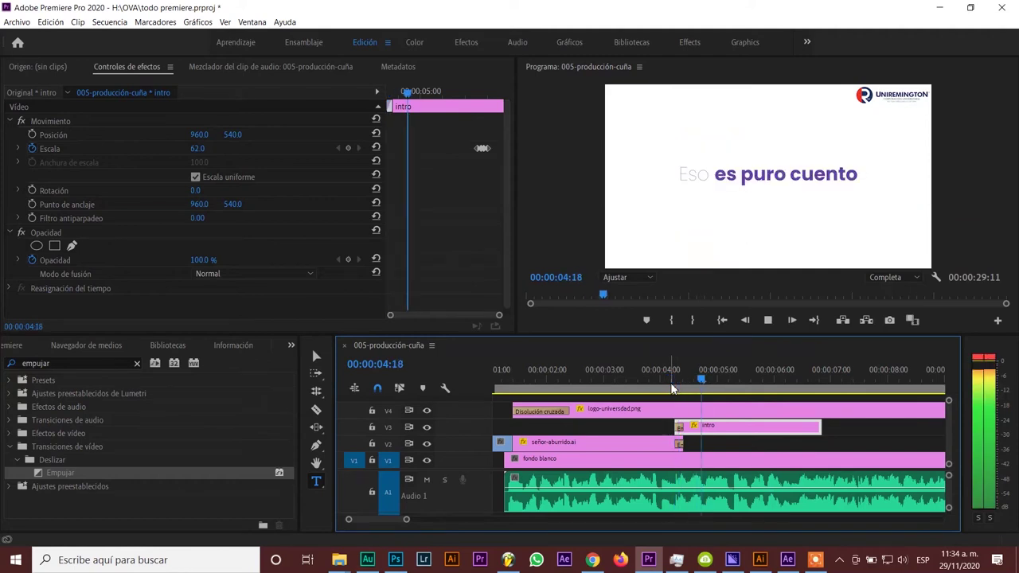
pyautogui.press('space')
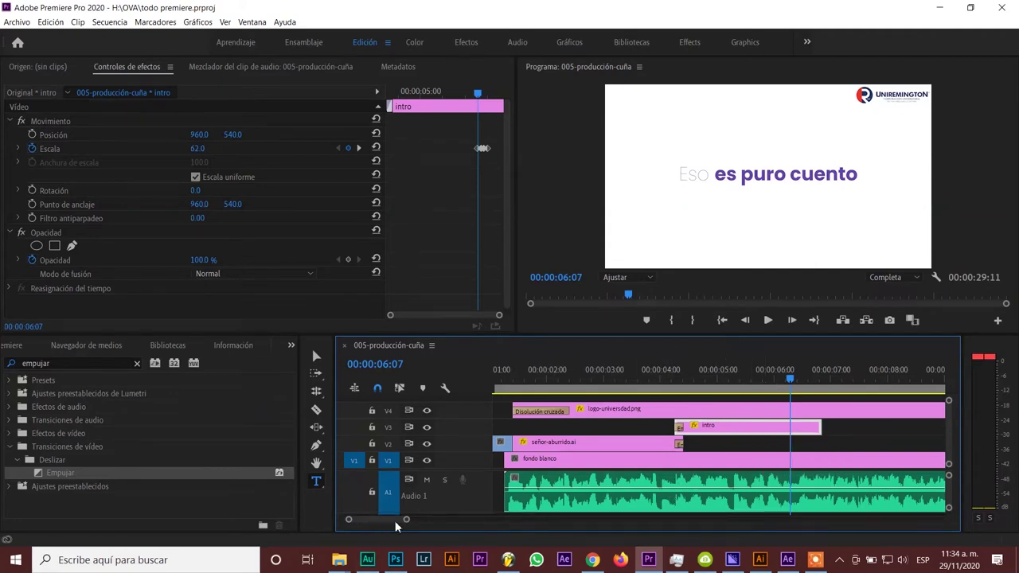
# - Switch from Premiere Pro to Illustrator, which shows the señor-aburrido.ai artwork
pyautogui.click(339, 561)
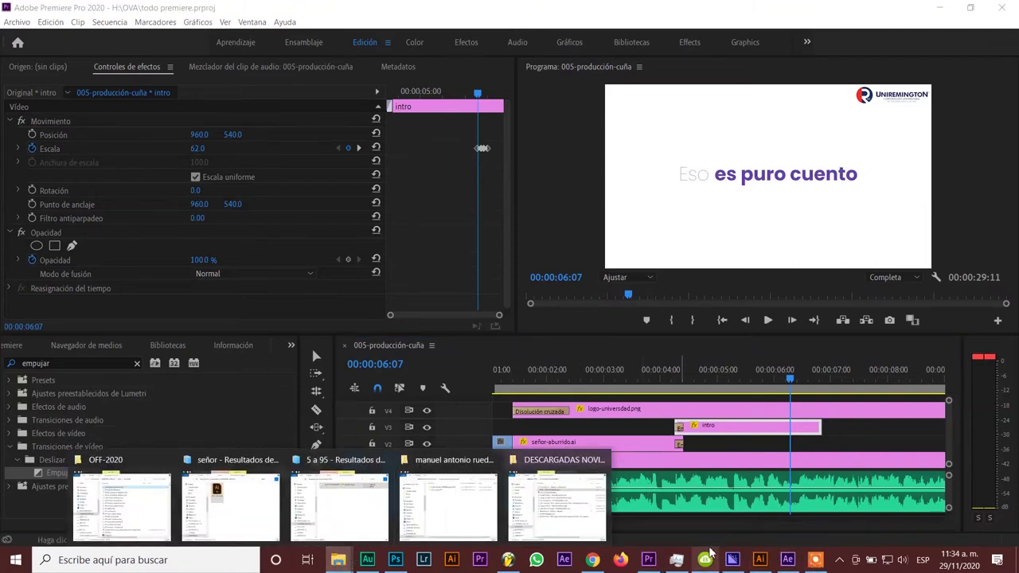
pyautogui.click(760, 559)
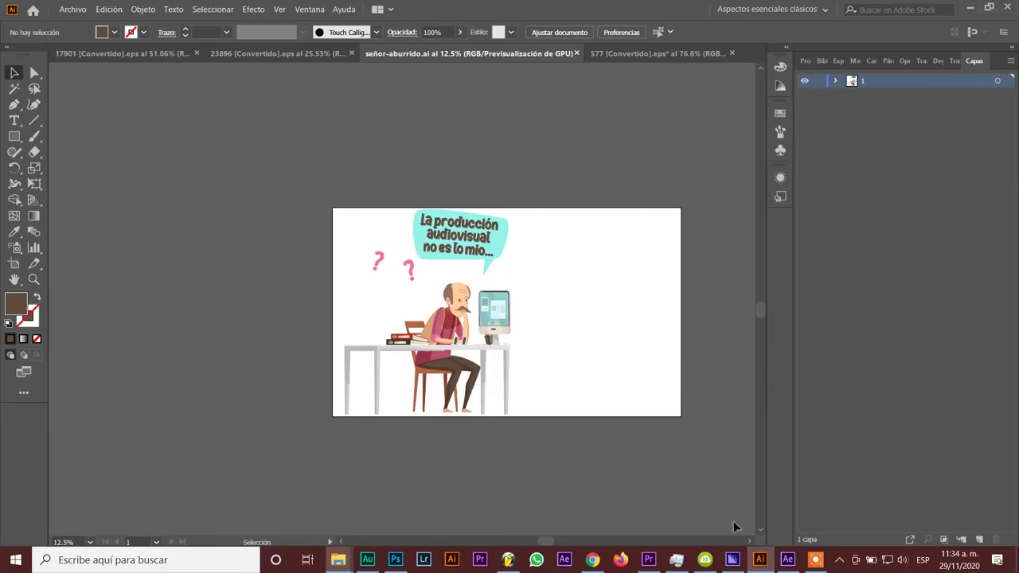
# - Select the man-with-camera group in the Anti-Aging set, then choose Archivo > Nuevo
pyautogui.click(633, 51)
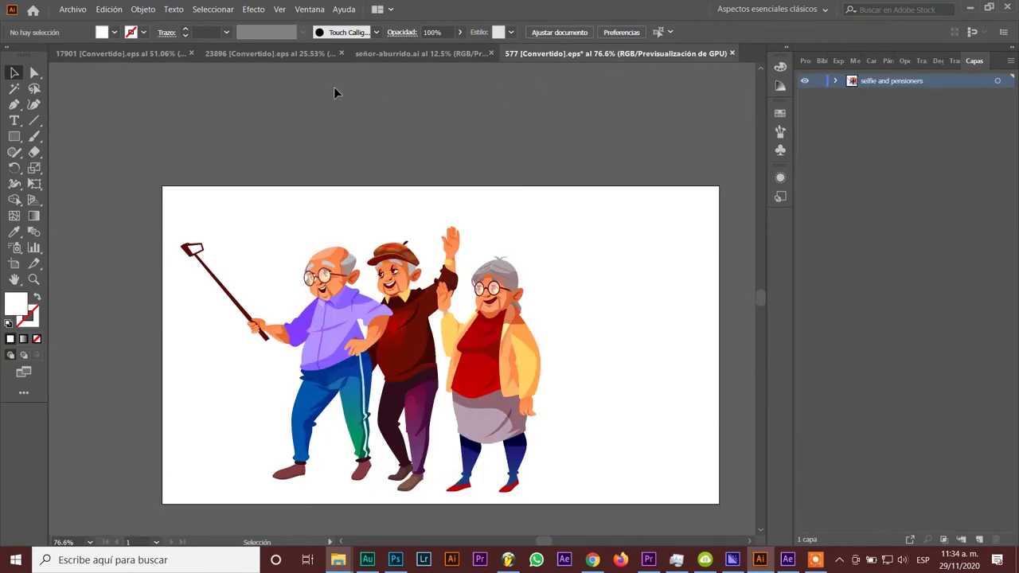
pyautogui.click(270, 53)
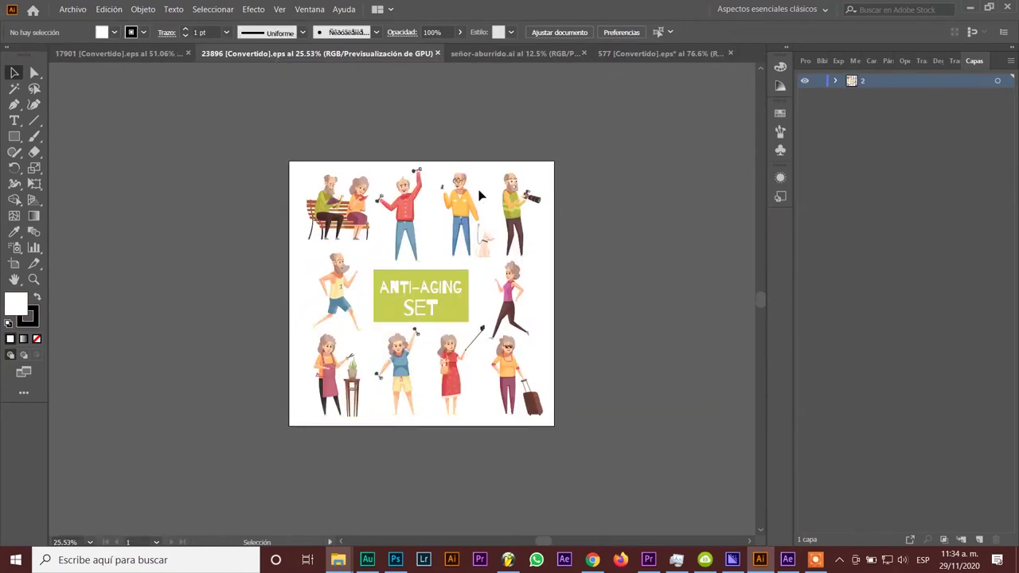
pyautogui.click(515, 200)
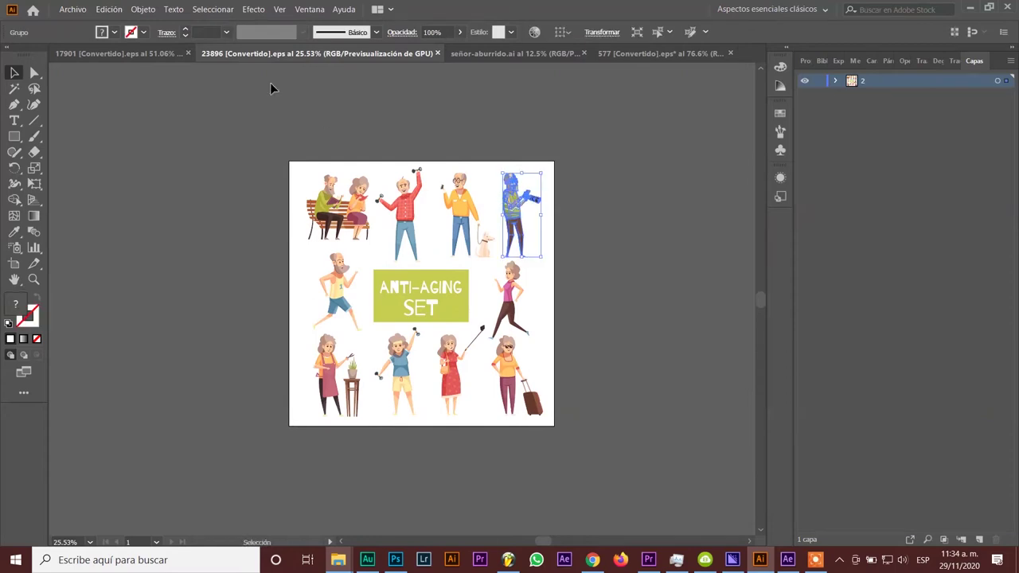
pyautogui.click(72, 9)
pyautogui.click(84, 24)
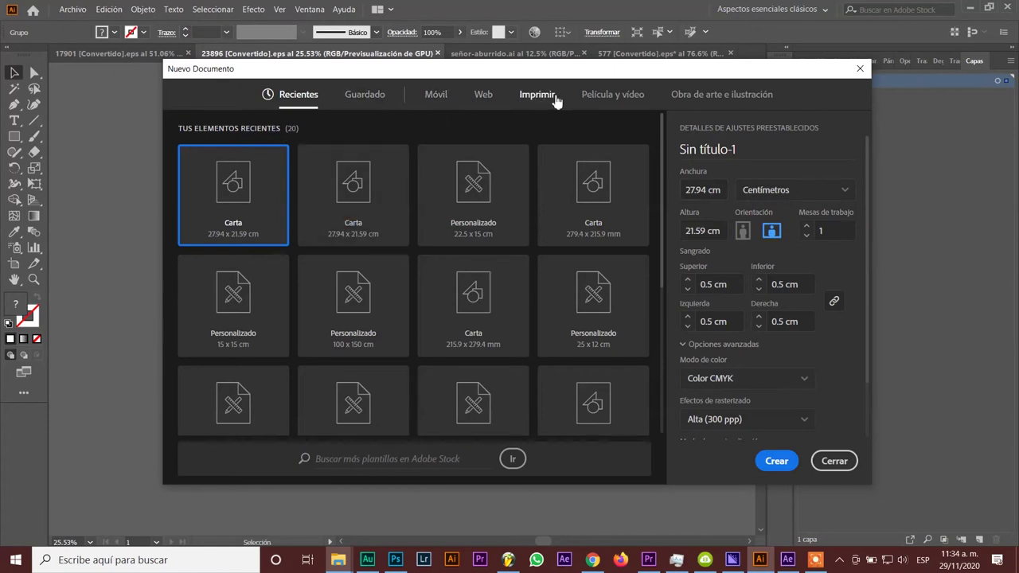
# - Create a new 1920×1080 document from the Película y vídeo HDV/HDTV 1080 preset
pyautogui.click(611, 95)
pyautogui.click(373, 226)
pyautogui.click(766, 461)
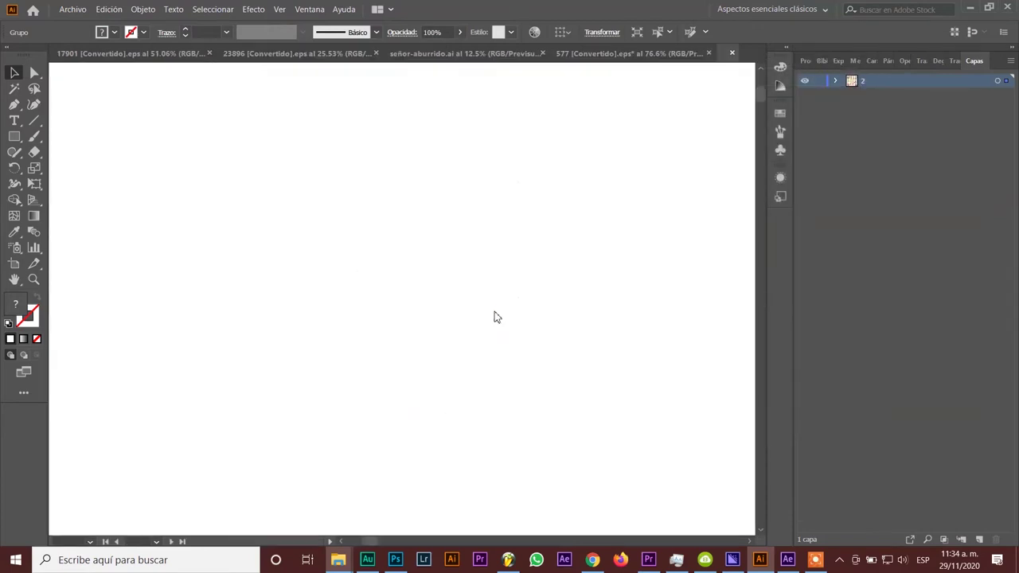
# - Paste the grandfather with the camera onto the artboard and enlarge him
pyautogui.hotkey('ctrl', '-')
pyautogui.hotkey('ctrl', 'v')
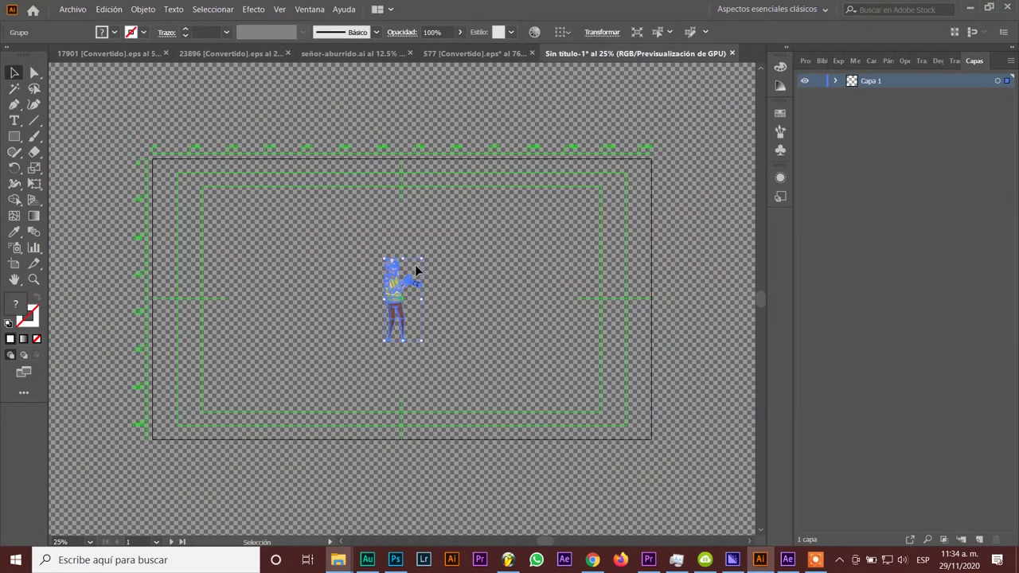
pyautogui.moveTo(421, 260); pyautogui.dragTo(654, 162)
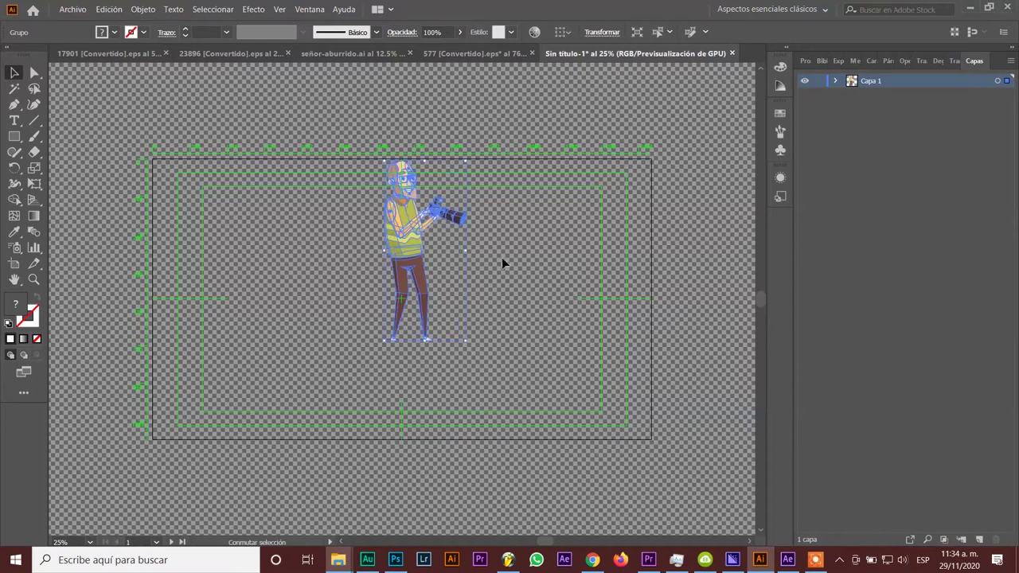
pyautogui.moveTo(384, 338); pyautogui.dragTo(237, 430)
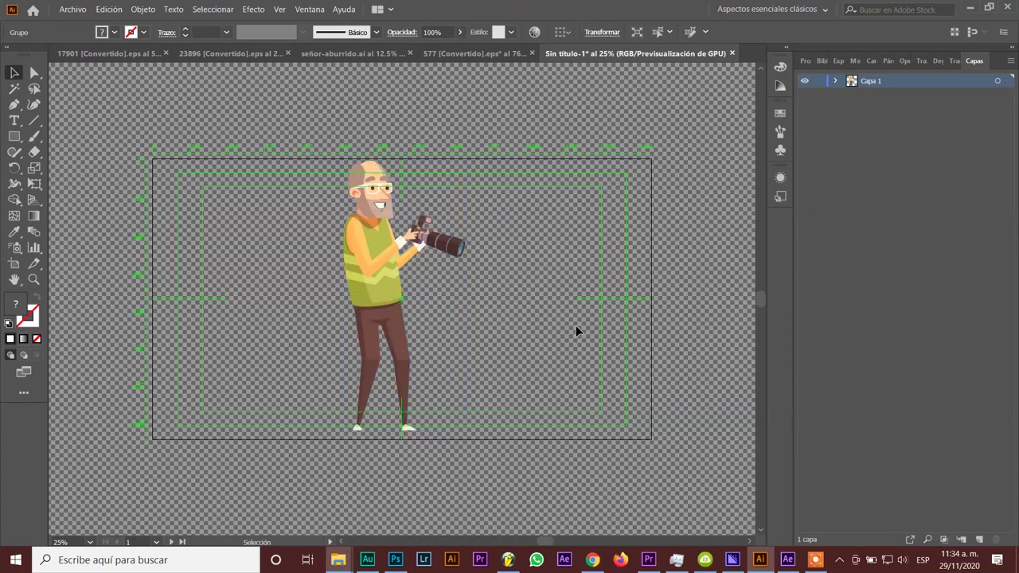
pyautogui.click(576, 324)
# - Save the document as 'abuelo foto.ai' in TECNOLOGIA ABUELOS with the default Illustrator options
pyautogui.hotkey('ctrl', 'shift', 's')
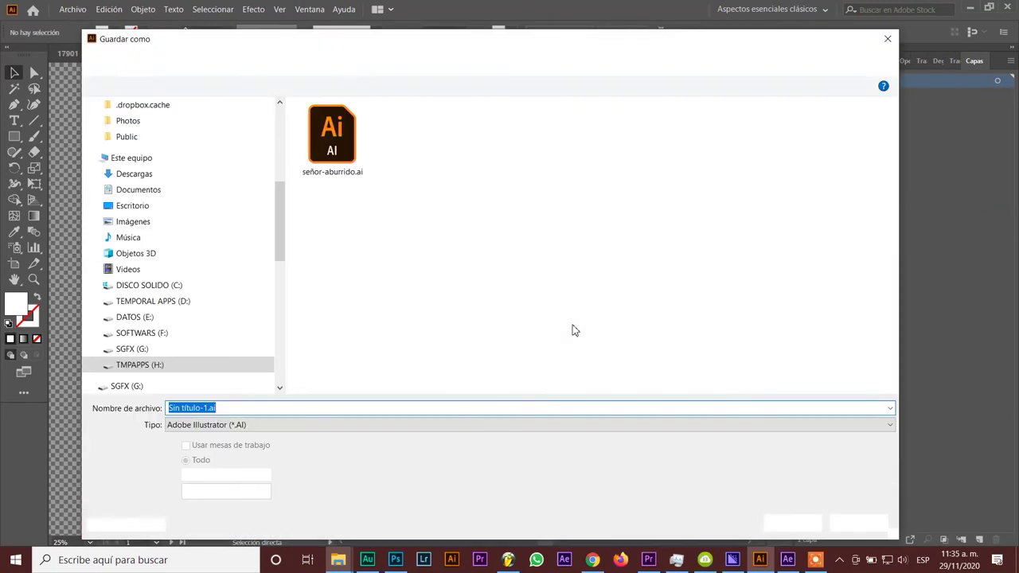
pyautogui.write('abuelo foto')
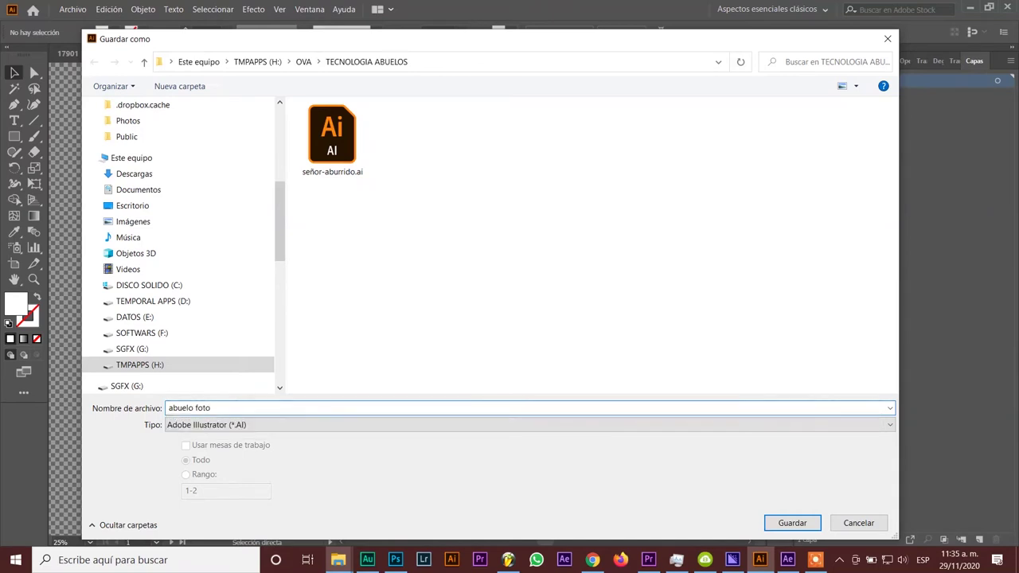
pyautogui.press('Return')
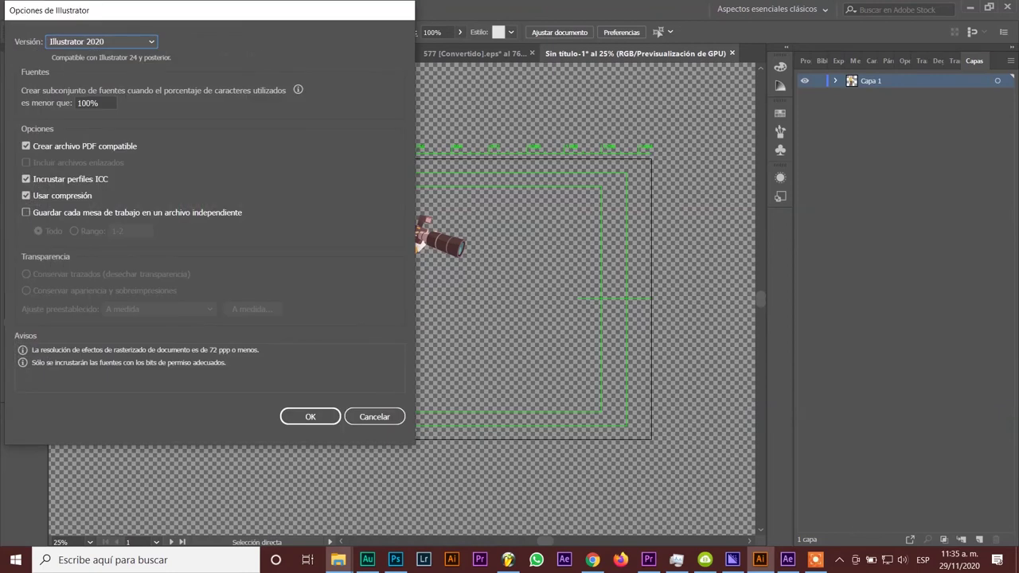
pyautogui.click(311, 417)
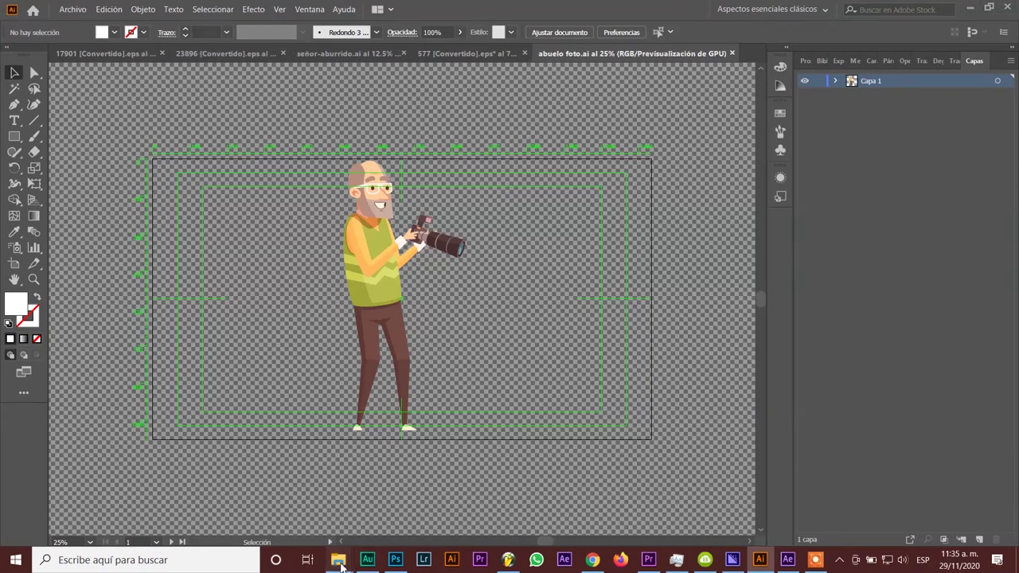
# - Search the Explorer window for 'foto' and drag abuelo foto.ai onto track V2 in Premiere
pyautogui.moveTo(339, 559)
pyautogui.click(230, 501)
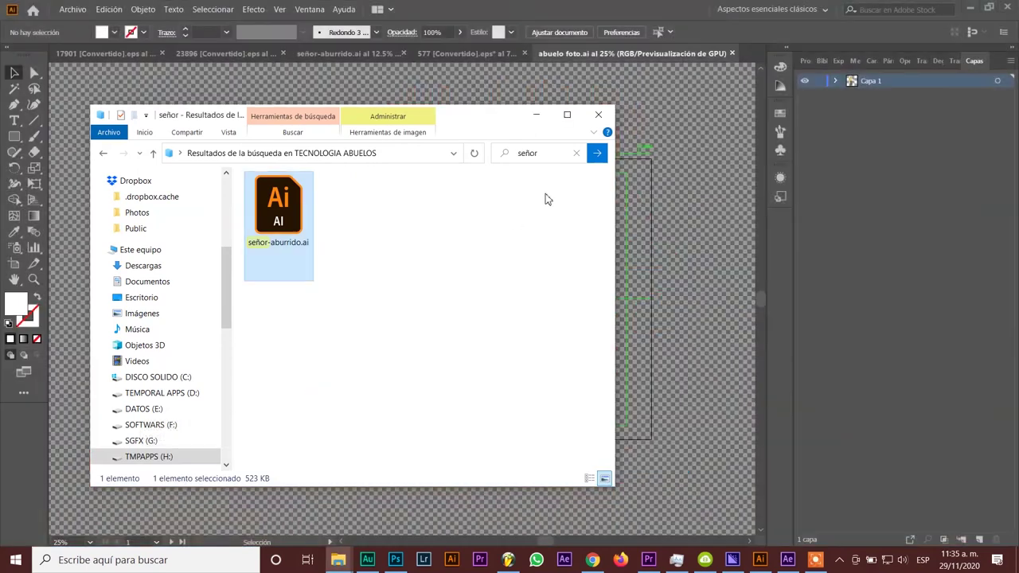
pyautogui.click(564, 157)
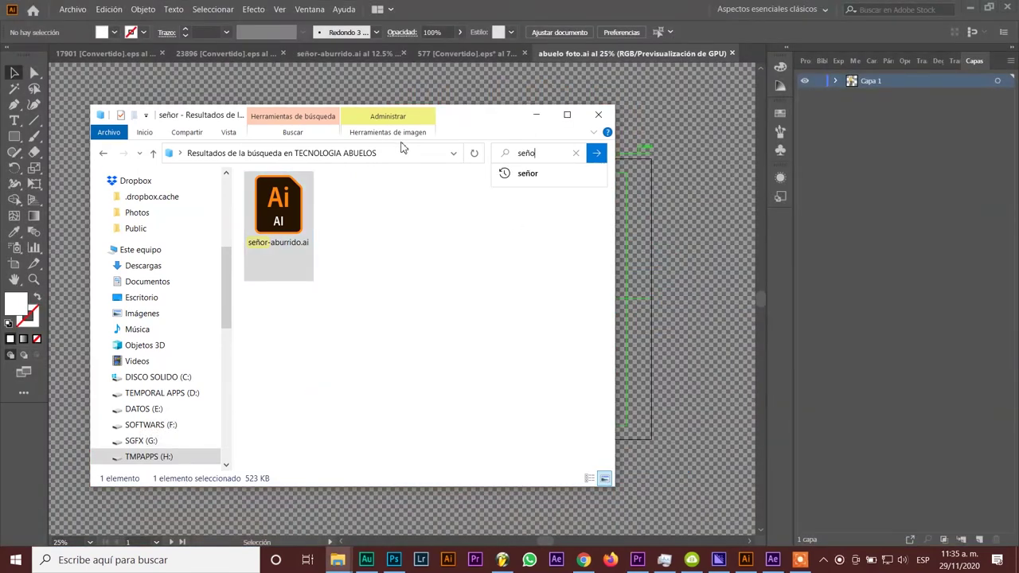
pyautogui.press('BackSpace')
pyautogui.press('BackSpace')
pyautogui.press('BackSpace')
pyautogui.write('foto')
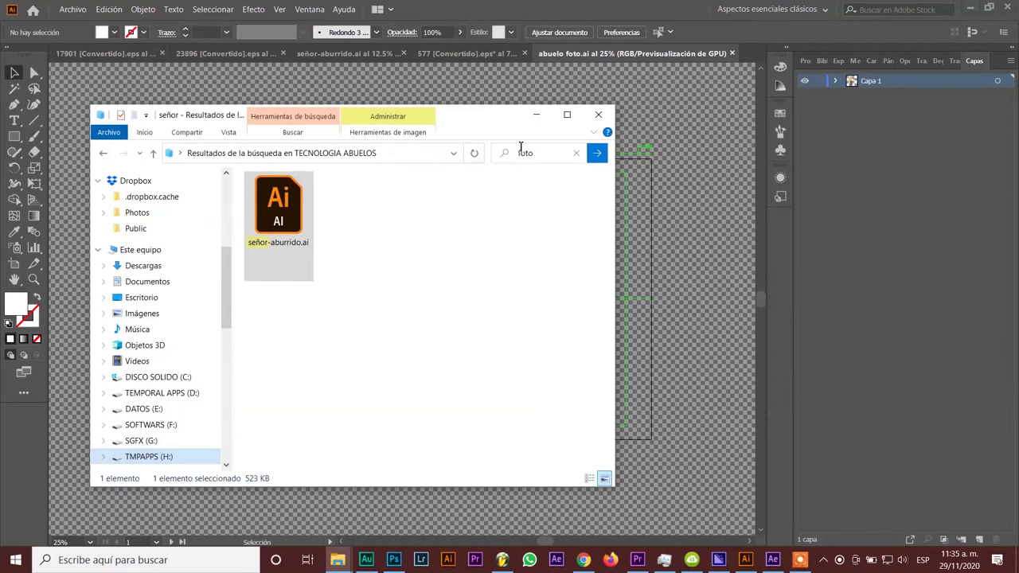
pyautogui.moveTo(291, 210)
pyautogui.mouseDown()
pyautogui.moveTo(589, 491)
pyautogui.moveTo(657, 539)
pyautogui.moveTo(653, 563)
pyautogui.moveTo(723, 436)
pyautogui.mouseUp()
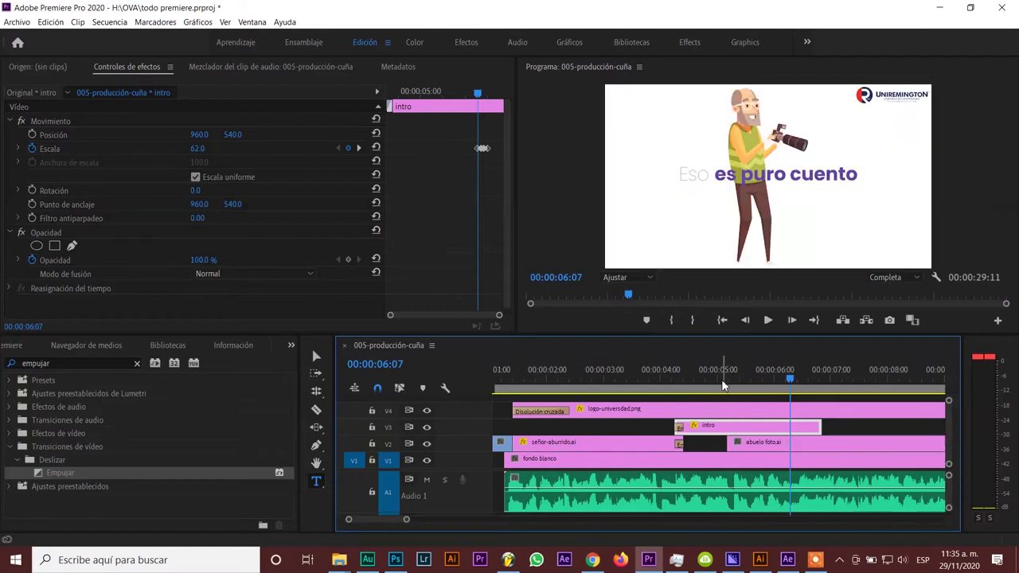
# - Move the abuelo foto.ai clip on V2 to start after the intro title, and preview the cut
pyautogui.moveTo(717, 379)
pyautogui.mouseDown()
pyautogui.moveTo(771, 380)
pyautogui.moveTo(812, 407)
pyautogui.mouseUp()
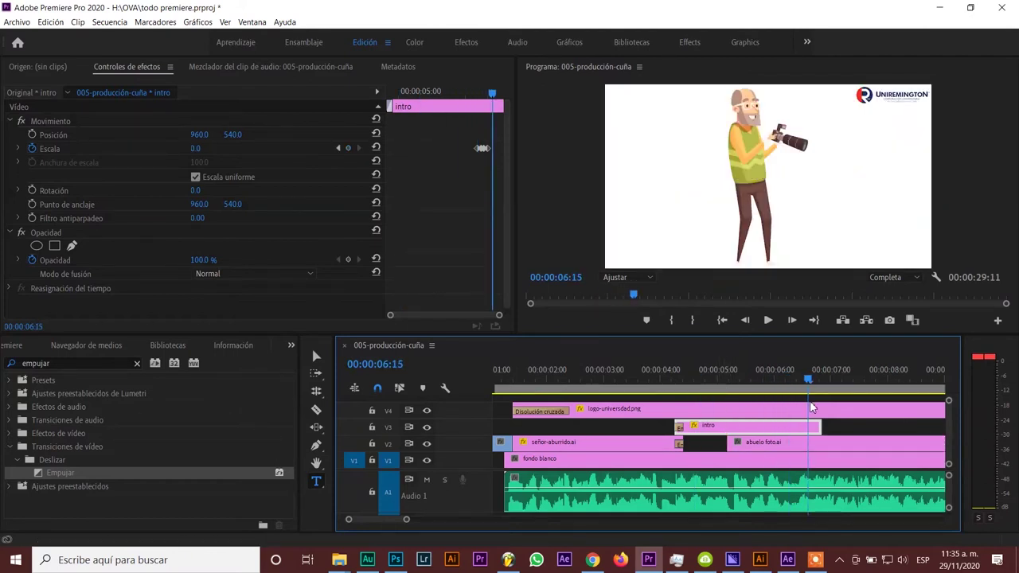
pyautogui.moveTo(783, 444); pyautogui.dragTo(865, 445)
pyautogui.click(793, 382)
pyautogui.press('space')
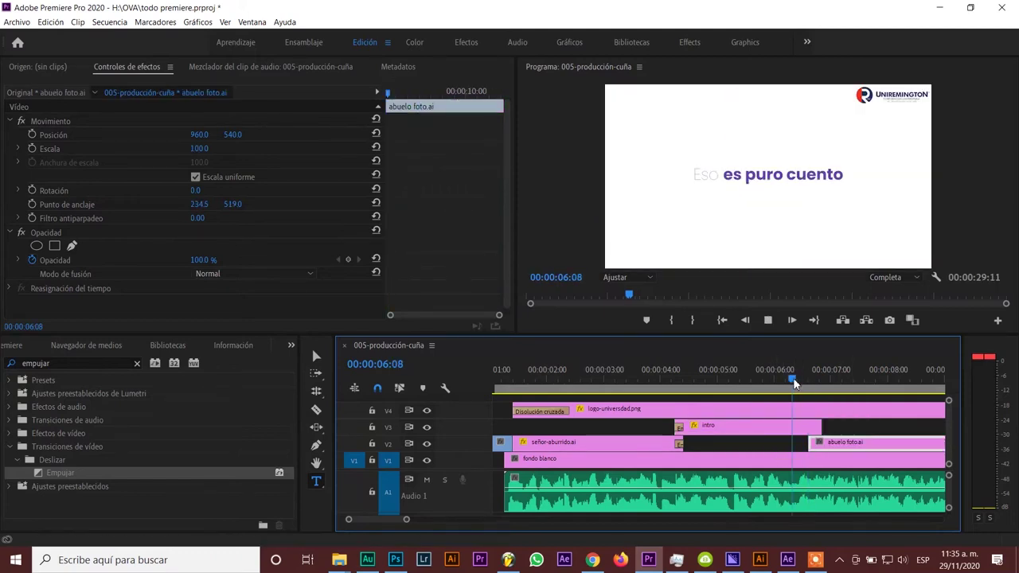
pyautogui.click(792, 383)
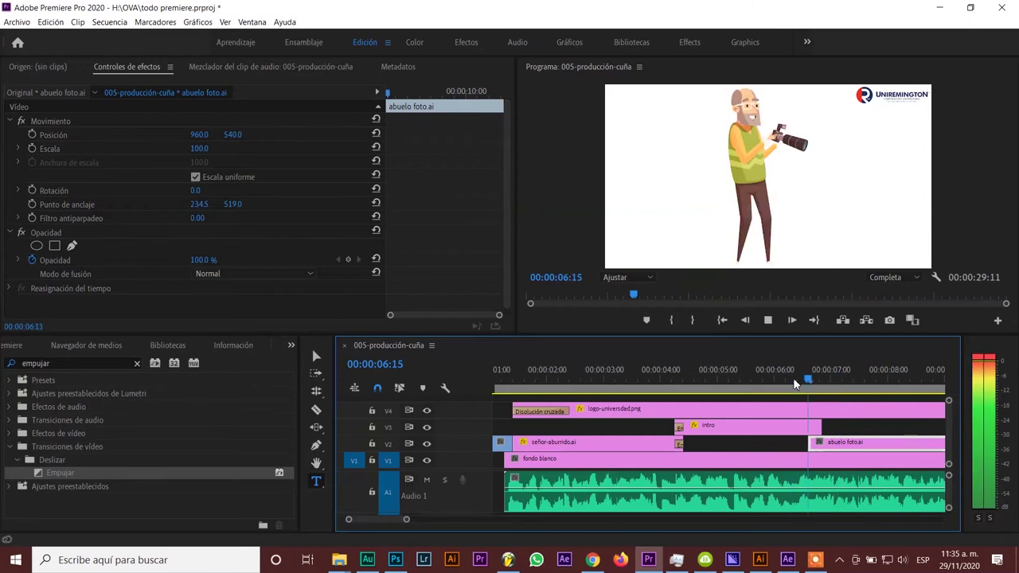
pyautogui.click(793, 383)
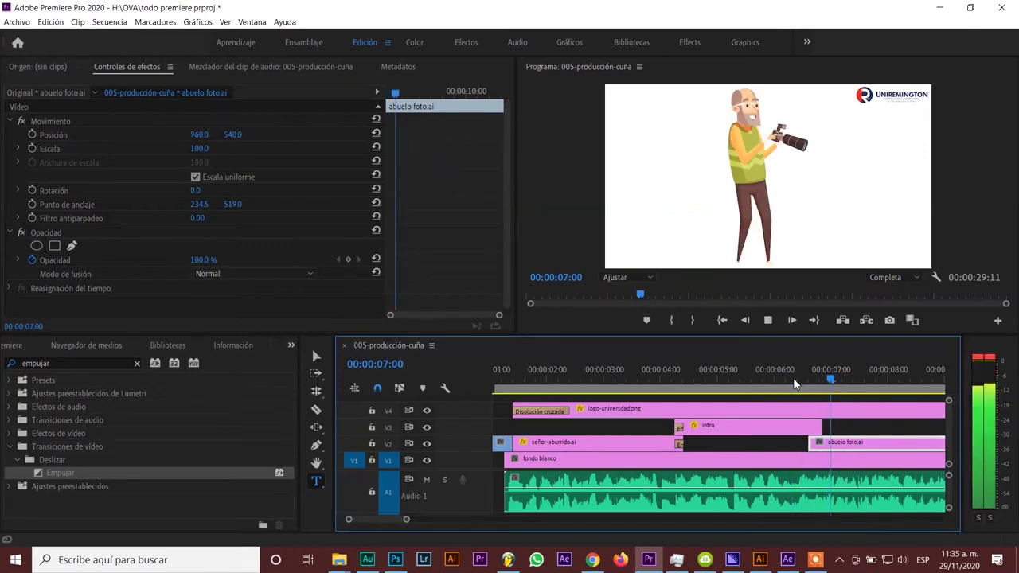
pyautogui.click(792, 383)
# - At 06:19, set the clip's Escala to 0 and add a scale keyframe
pyautogui.moveTo(805, 382); pyautogui.dragTo(811, 387)
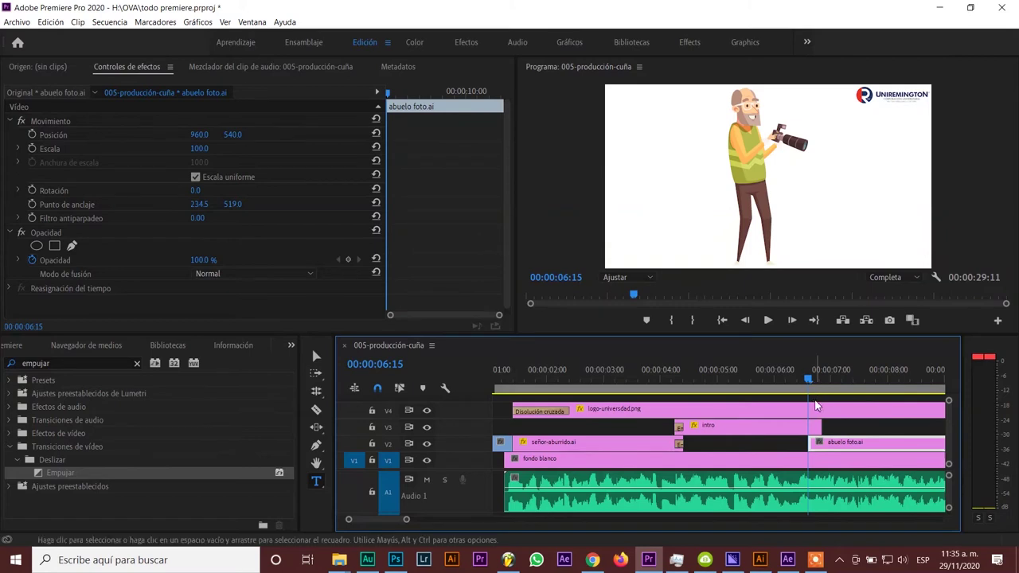
pyautogui.moveTo(808, 380); pyautogui.dragTo(818, 388)
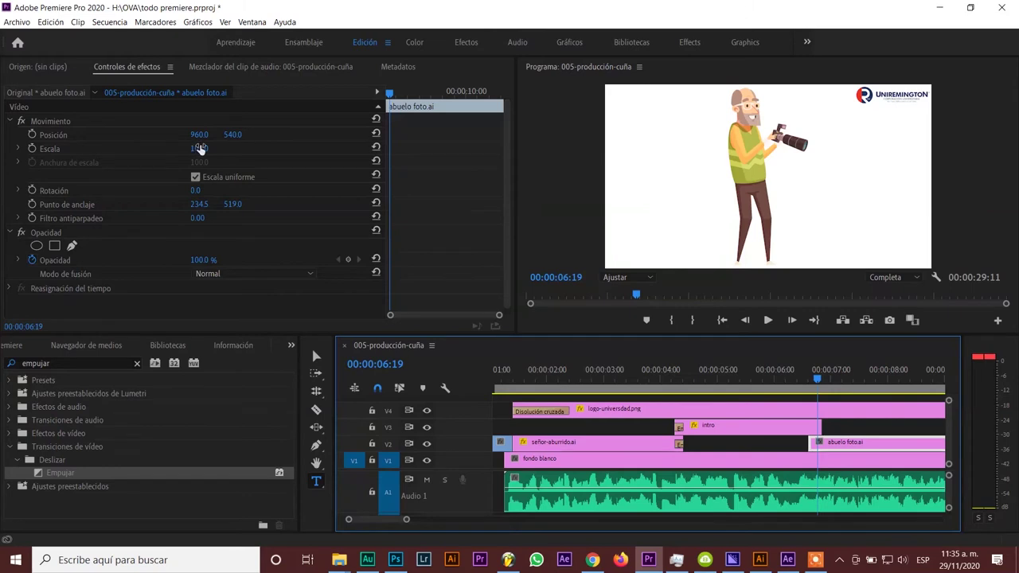
pyautogui.moveTo(201, 148); pyautogui.dragTo(144, 148)
pyautogui.click(32, 148)
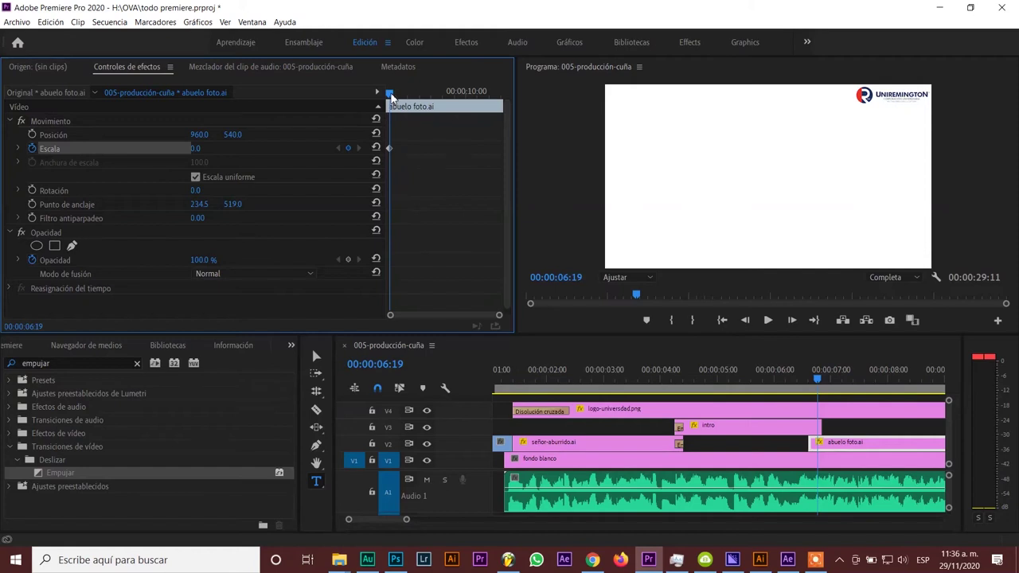
# - Add scale keyframes so the grandfather grows to 90 by 07:01
pyautogui.moveTo(391, 95); pyautogui.dragTo(392, 95)
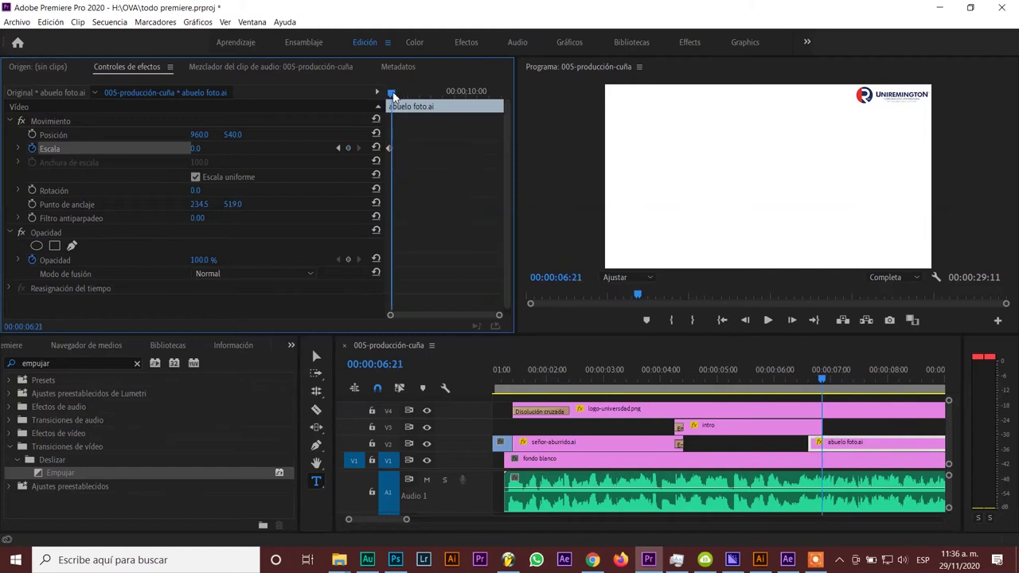
pyautogui.moveTo(195, 148); pyautogui.dragTo(267, 148)
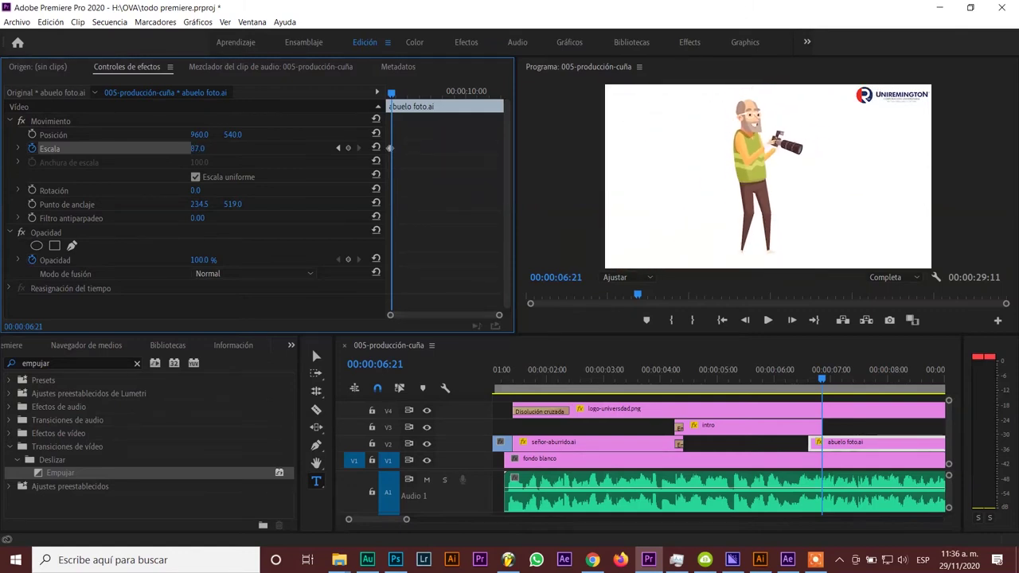
pyautogui.moveTo(392, 94); pyautogui.dragTo(394, 97)
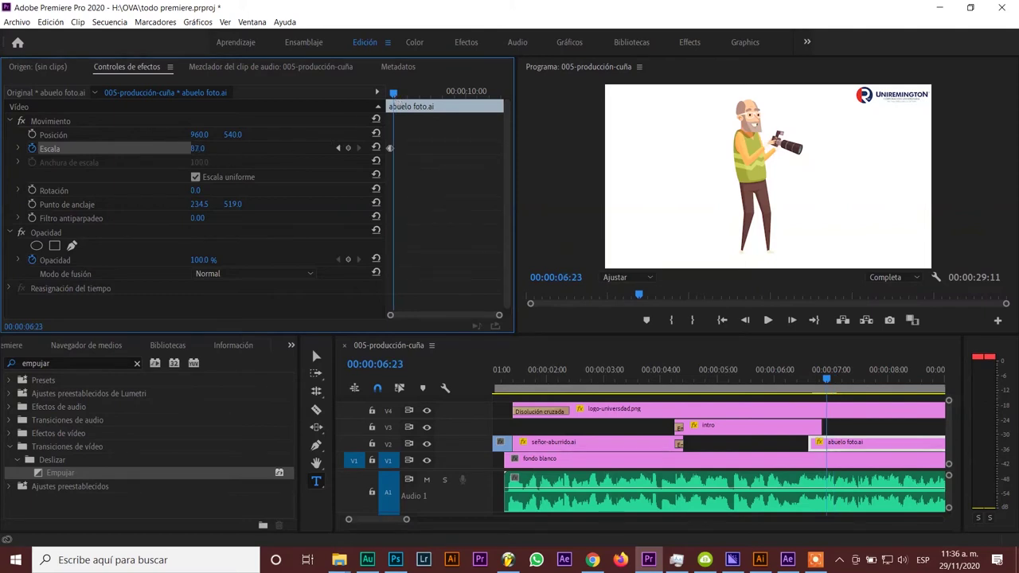
pyautogui.moveTo(198, 148); pyautogui.dragTo(182, 148)
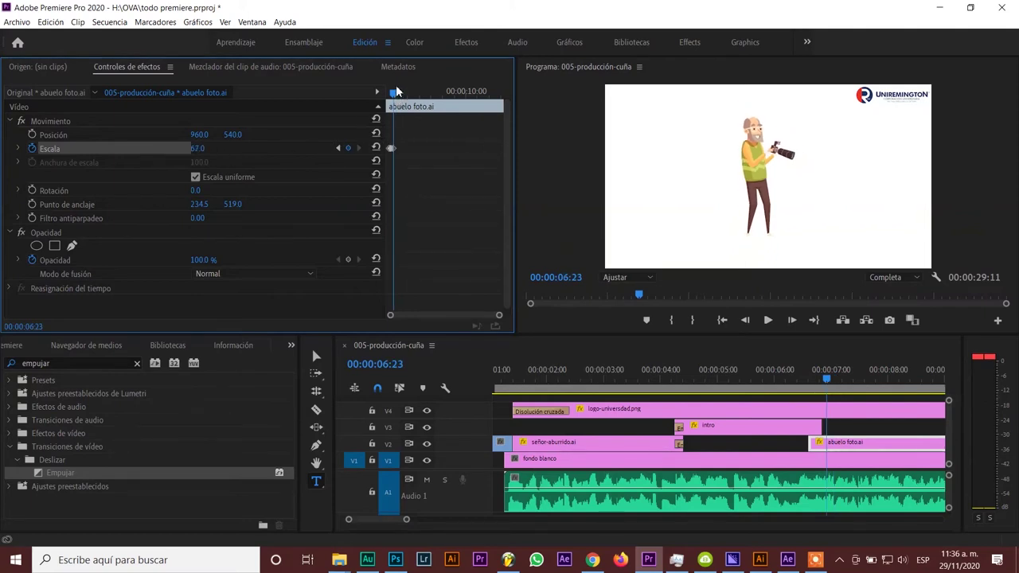
pyautogui.moveTo(392, 95); pyautogui.dragTo(396, 96)
pyautogui.moveTo(199, 148); pyautogui.dragTo(217, 149)
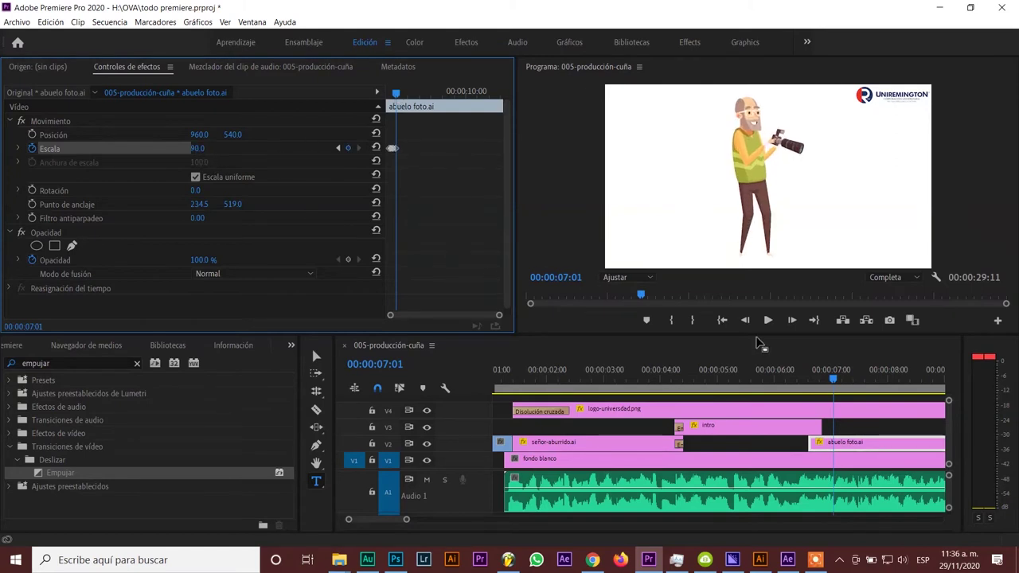
# - Preview the grandfather's pop-in animation and save the project
pyautogui.click(809, 377)
pyautogui.press('space')
pyautogui.click(809, 388)
pyautogui.press('space')
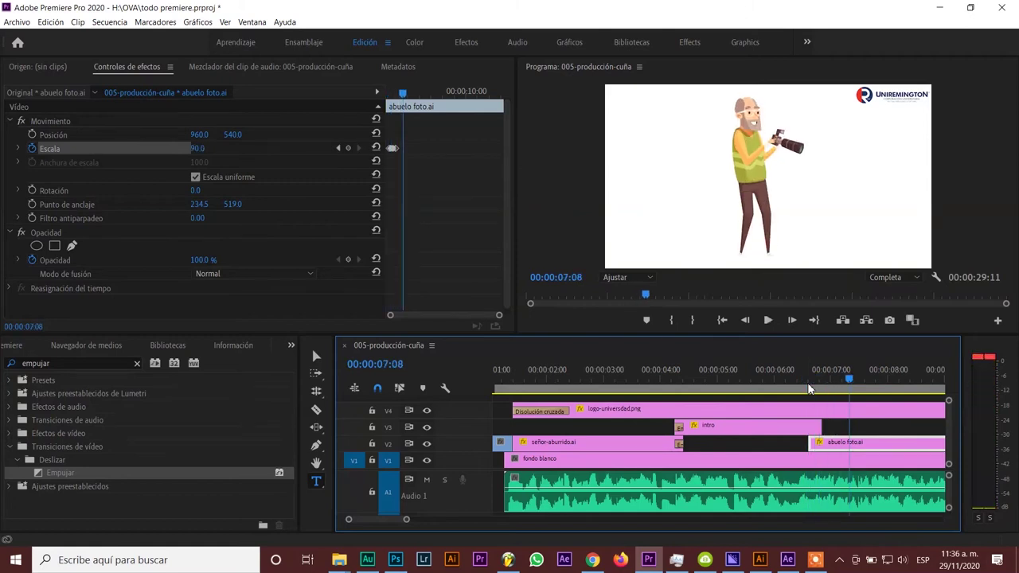
pyautogui.hotkey('ctrl', 's')
# - Move the grandfather left to Posición X 409 and play the result
pyautogui.moveTo(815, 378); pyautogui.dragTo(833, 382)
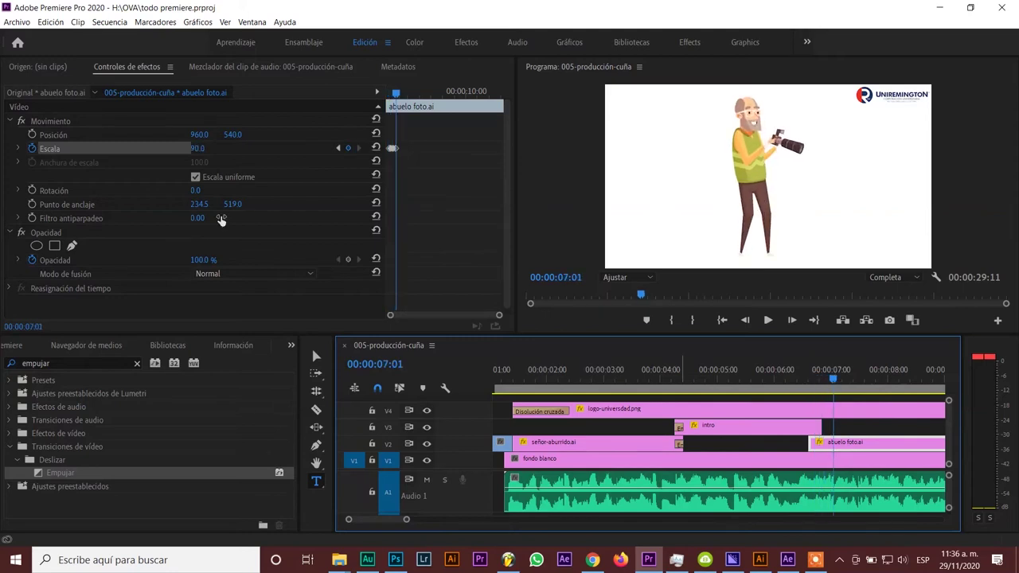
pyautogui.moveTo(199, 135); pyautogui.dragTo(48, 135)
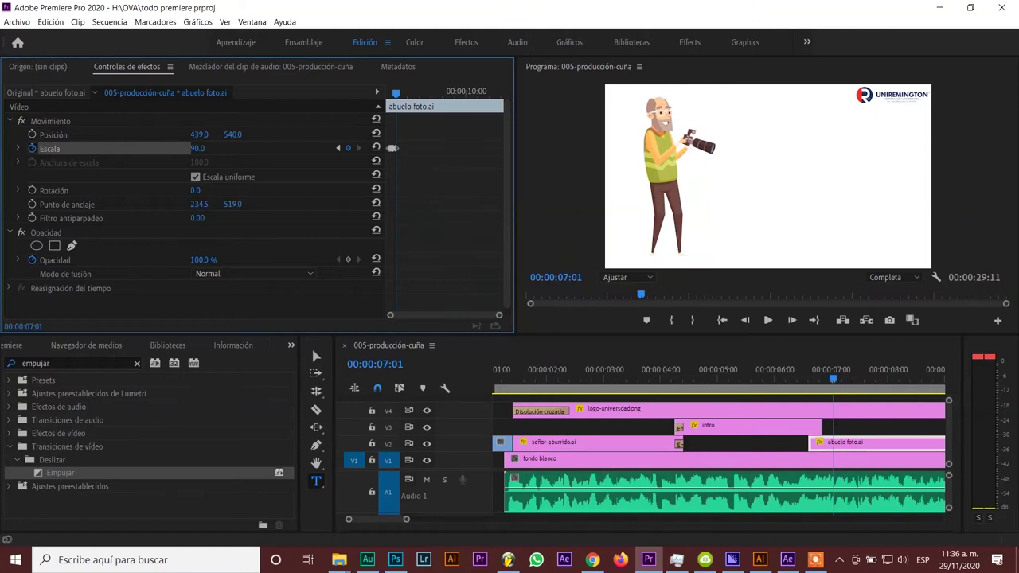
pyautogui.moveTo(199, 134); pyautogui.dragTo(175, 134)
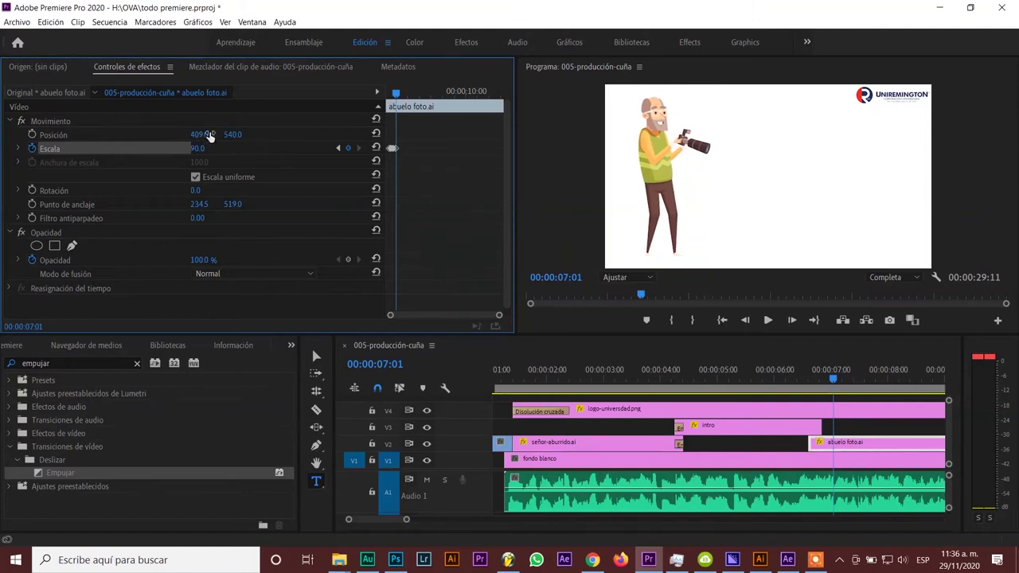
pyautogui.click(812, 385)
pyautogui.press('space')
# - Shift abuelo foto.ai five frames earlier on V2, check playback, and save
pyautogui.moveTo(811, 384); pyautogui.dragTo(794, 385)
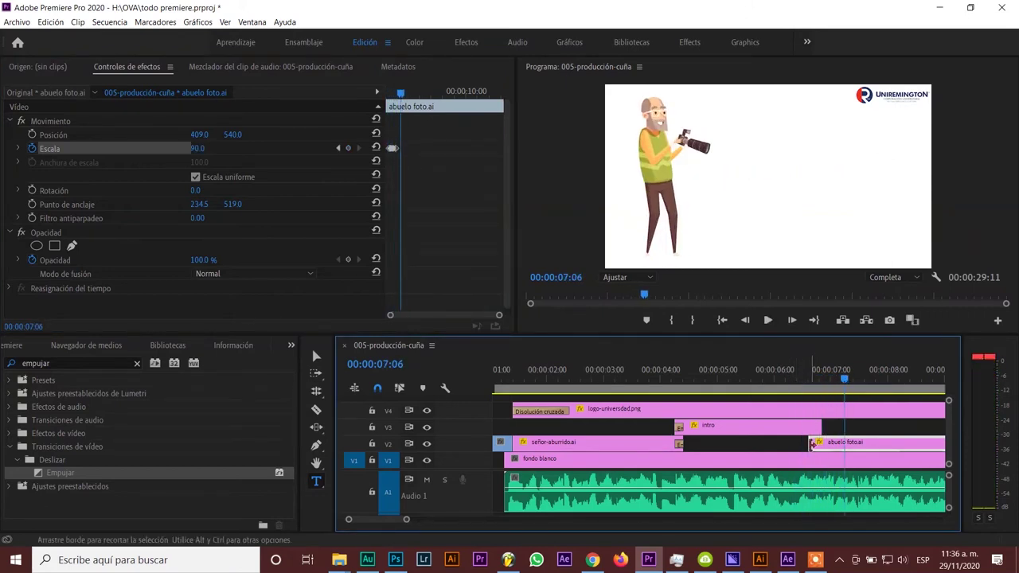
pyautogui.moveTo(832, 445); pyautogui.dragTo(826, 448)
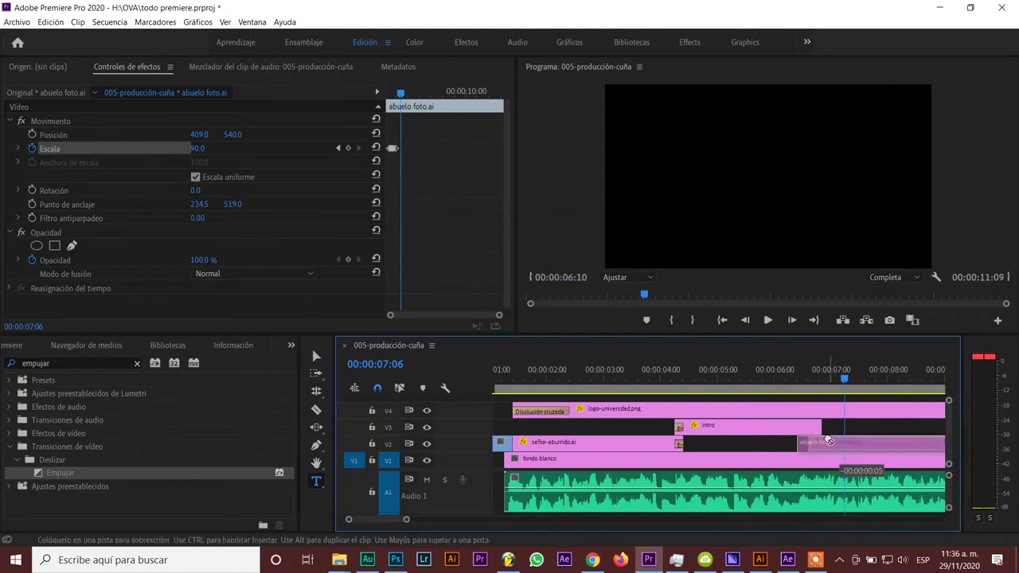
pyautogui.click(784, 377)
pyautogui.press('space')
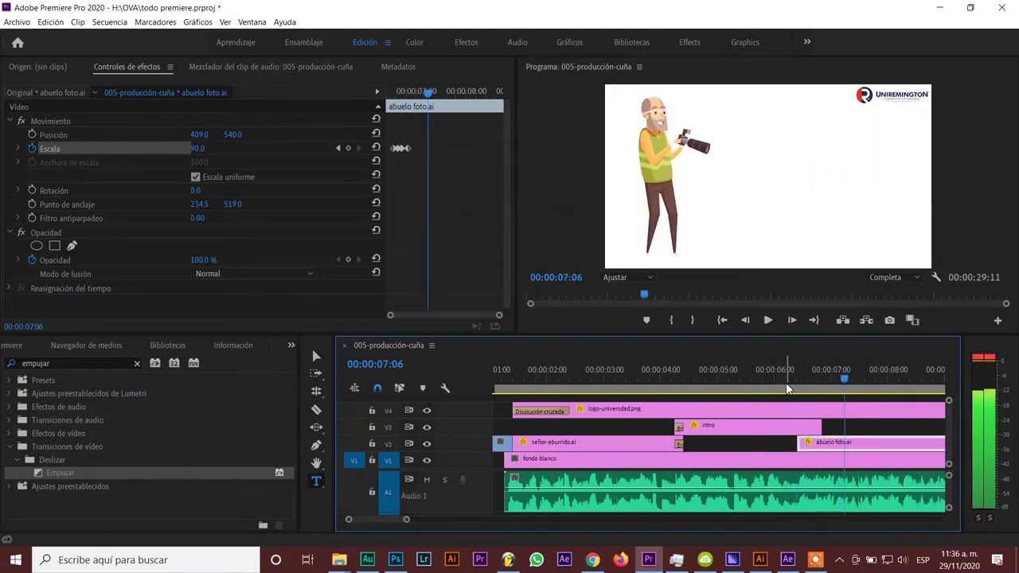
pyautogui.click(786, 382)
pyautogui.press('space')
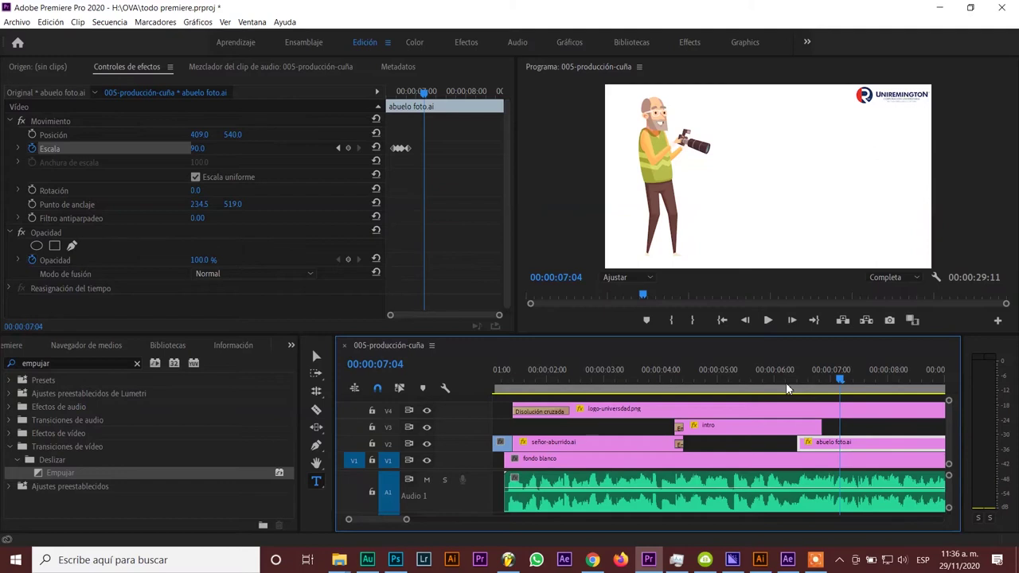
pyautogui.hotkey('ctrl', 's')
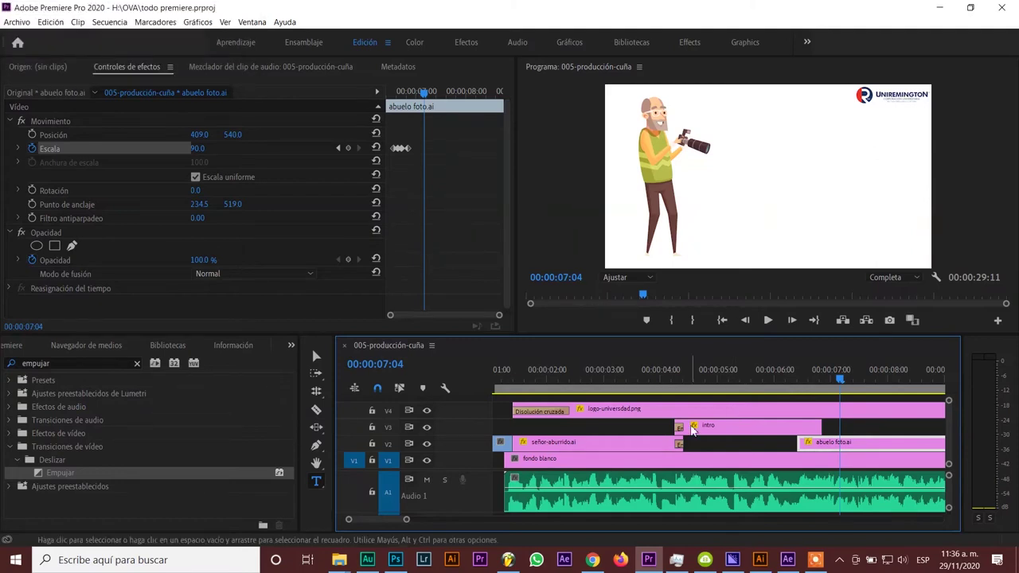
pyautogui.hotkey('ctrl', 's')
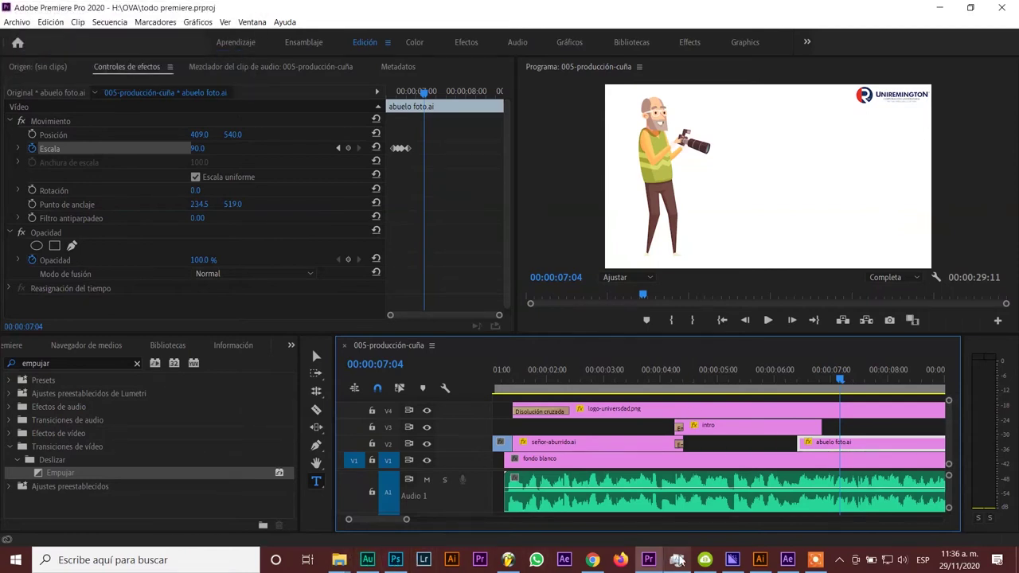
# - In After Effects, open the texto1 and texto 2 compositions to preview them
pyautogui.click(788, 561)
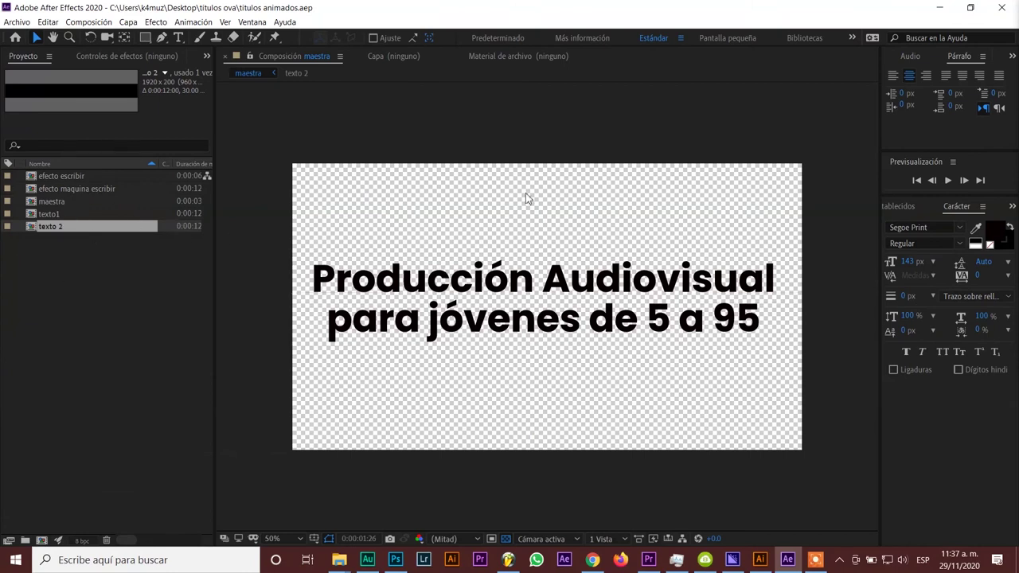
pyautogui.click(946, 181)
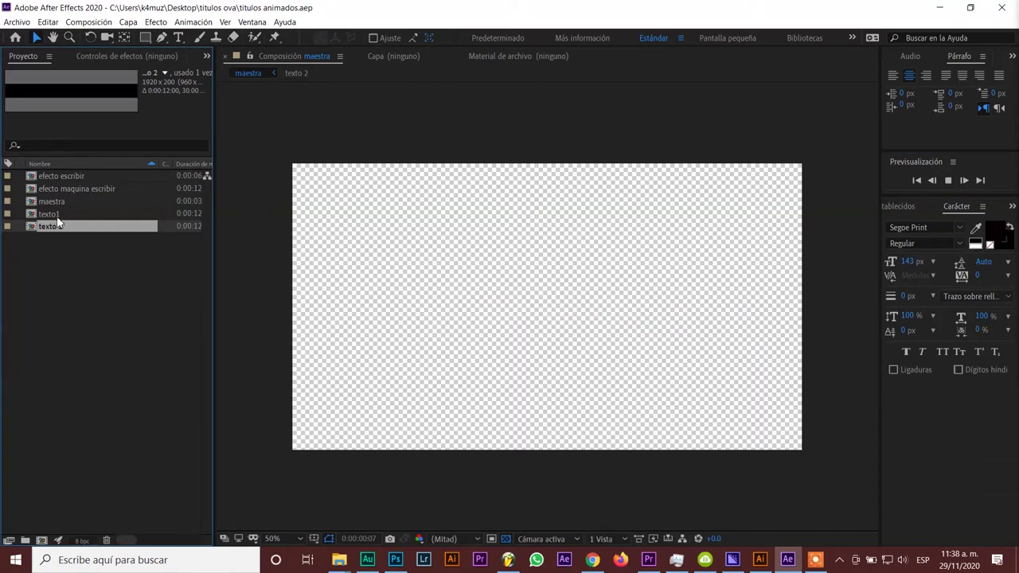
pyautogui.click(57, 213)
pyautogui.doubleClick(57, 214)
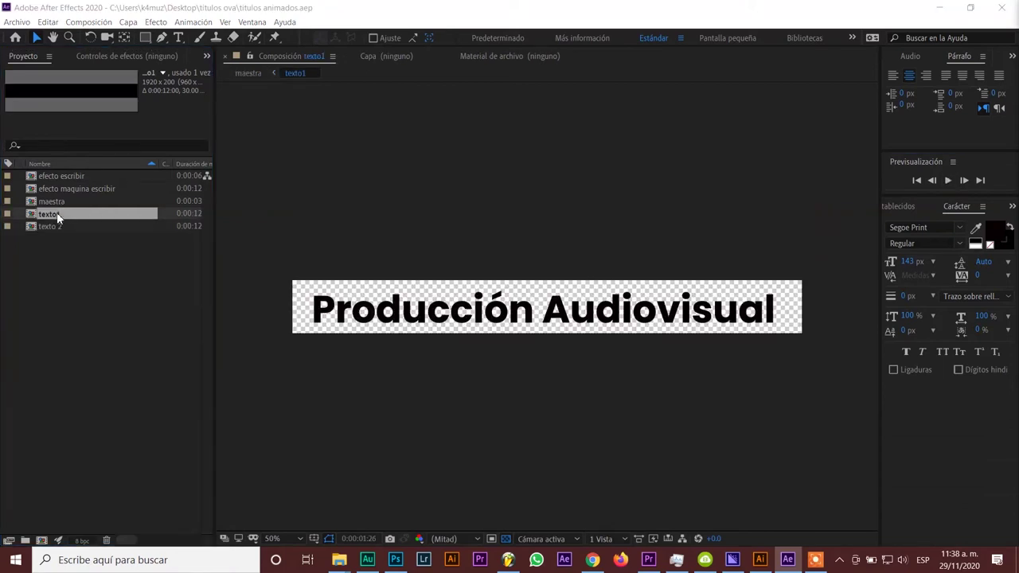
pyautogui.click(64, 228)
pyautogui.doubleClick(63, 229)
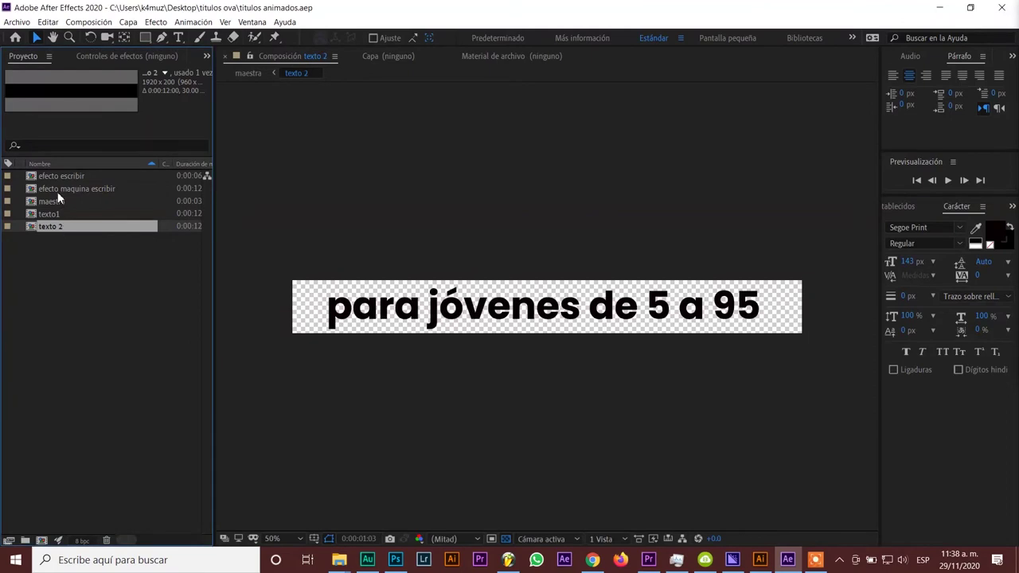
# - Drag the maestra composition into Premiere's timeline on V3, right after the intro
pyautogui.doubleClick(53, 201)
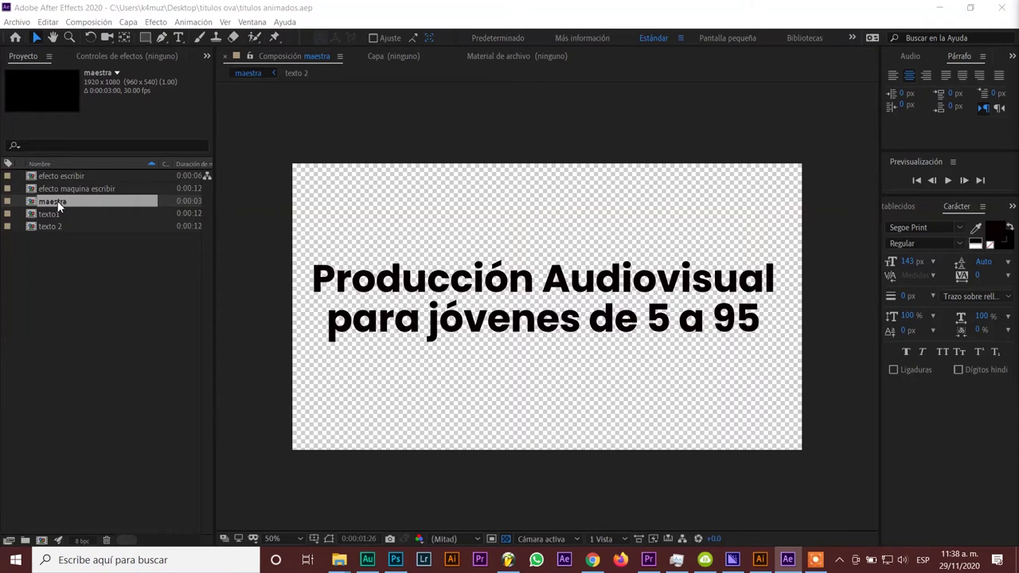
pyautogui.moveTo(40, 200); pyautogui.dragTo(459, 421)
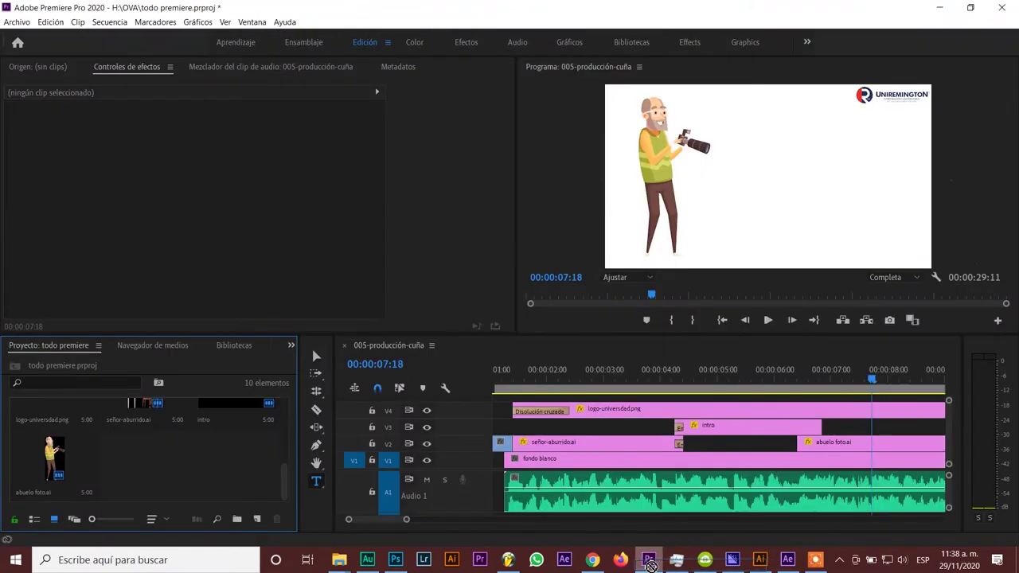
pyautogui.moveTo(460, 421)
pyautogui.mouseDown()
pyautogui.moveTo(131, 447)
pyautogui.moveTo(156, 460)
pyautogui.moveTo(845, 432)
pyautogui.moveTo(826, 432)
pyautogui.mouseUp()
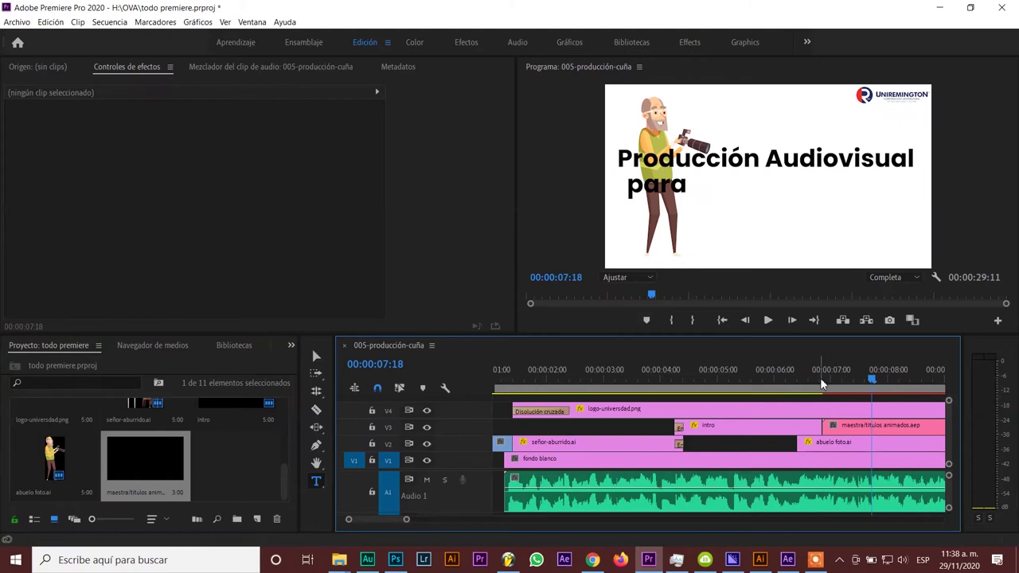
# - Set the maestra title clip to Escala 64 and Posición X 1207
pyautogui.click(821, 374)
pyautogui.press('space')
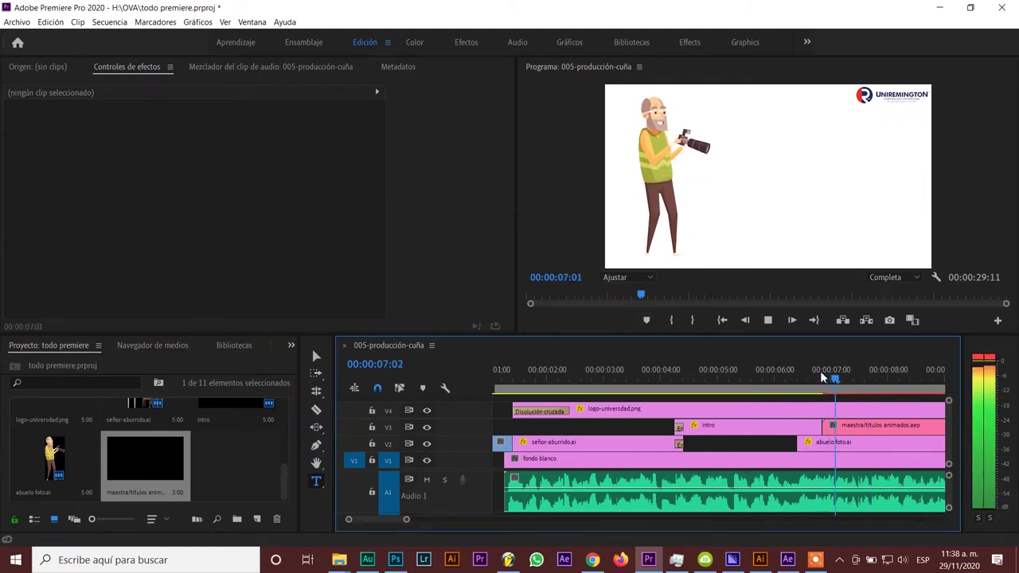
pyautogui.press('space')
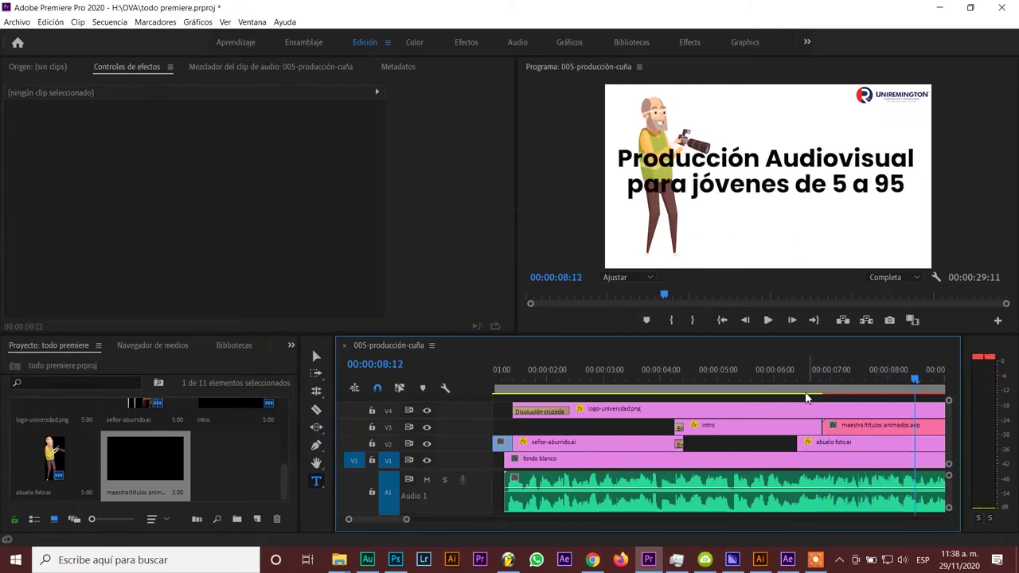
pyautogui.click(854, 423)
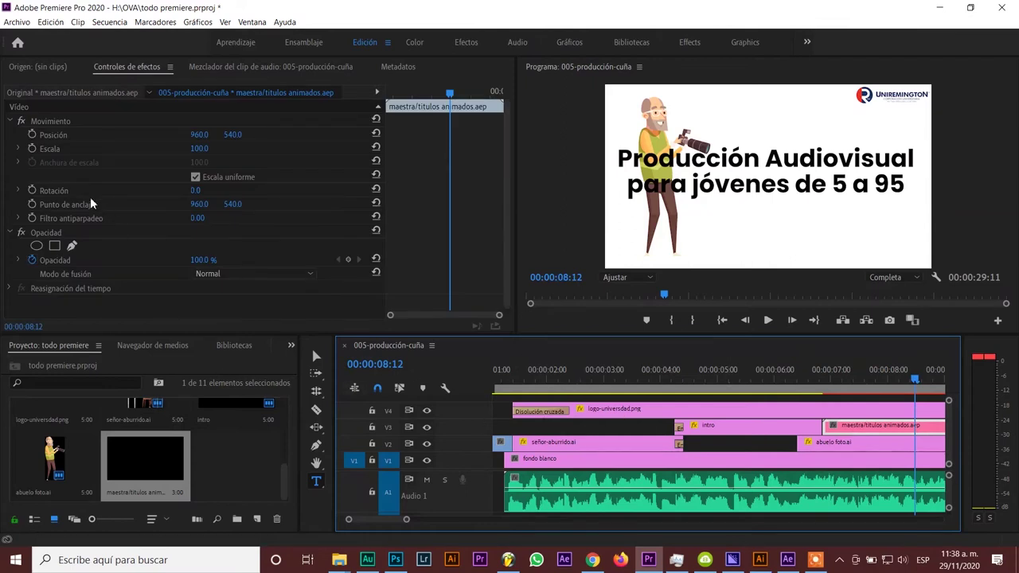
pyautogui.moveTo(199, 151); pyautogui.dragTo(171, 151)
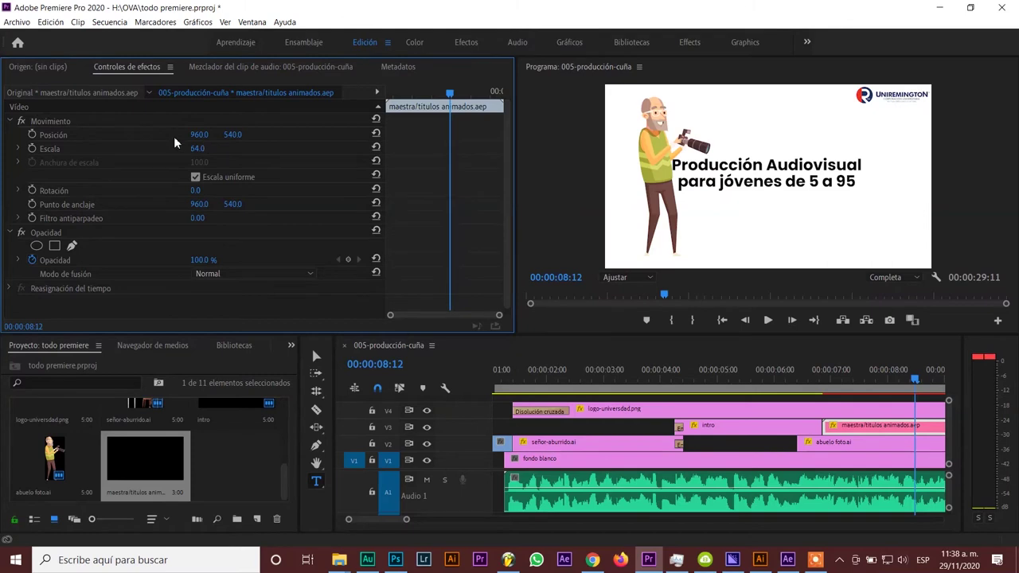
pyautogui.moveTo(199, 135); pyautogui.dragTo(263, 135)
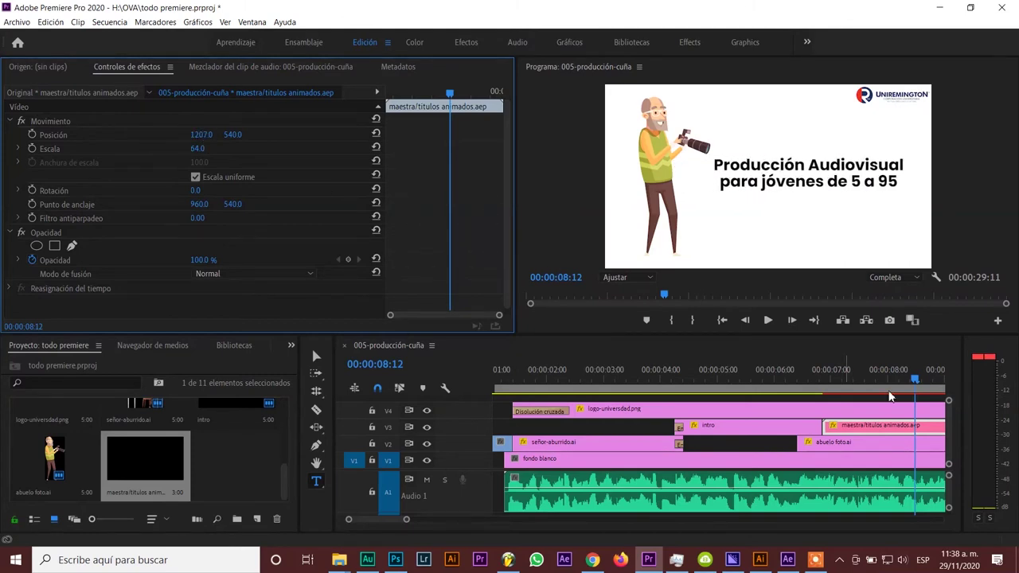
# - Play back the resized title beside the grandfather
pyautogui.click(815, 394)
pyautogui.press('space')
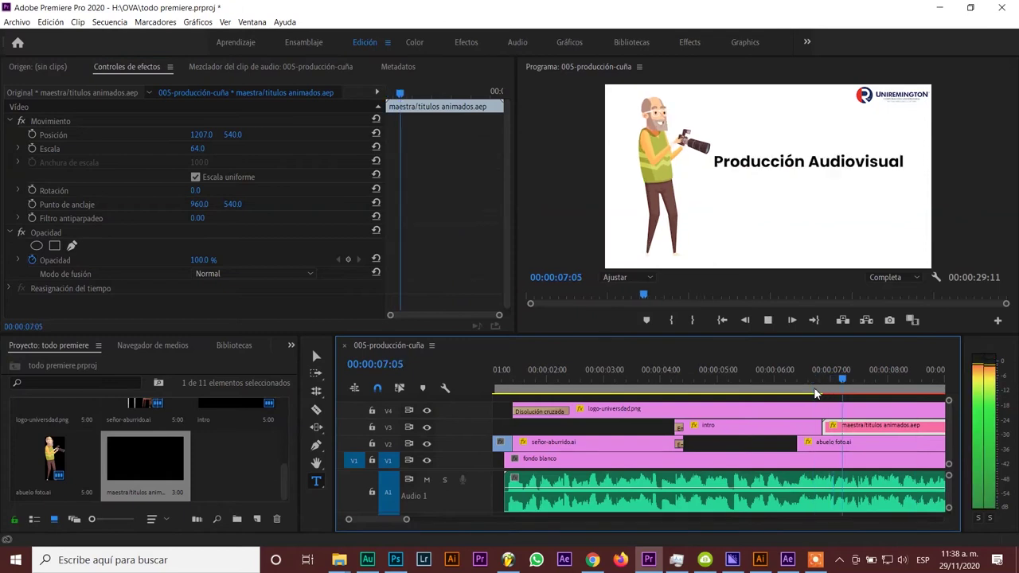
pyautogui.press('space')
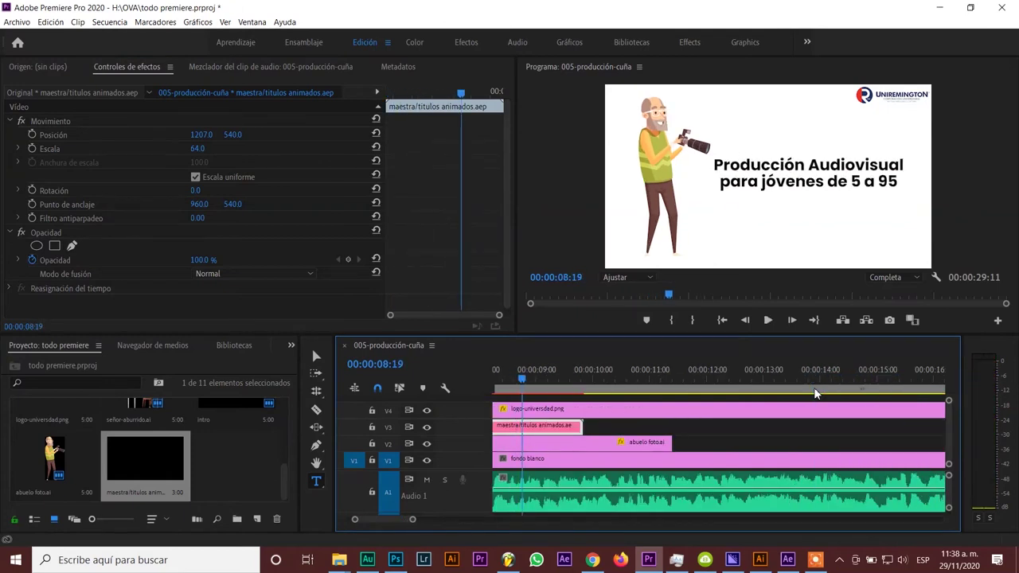
pyautogui.press('space')
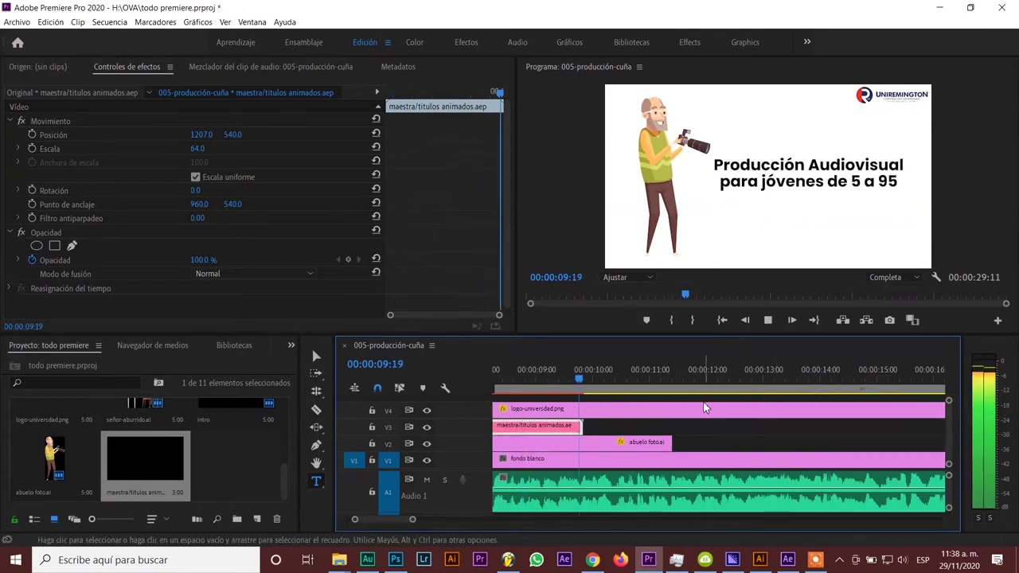
pyautogui.press('space')
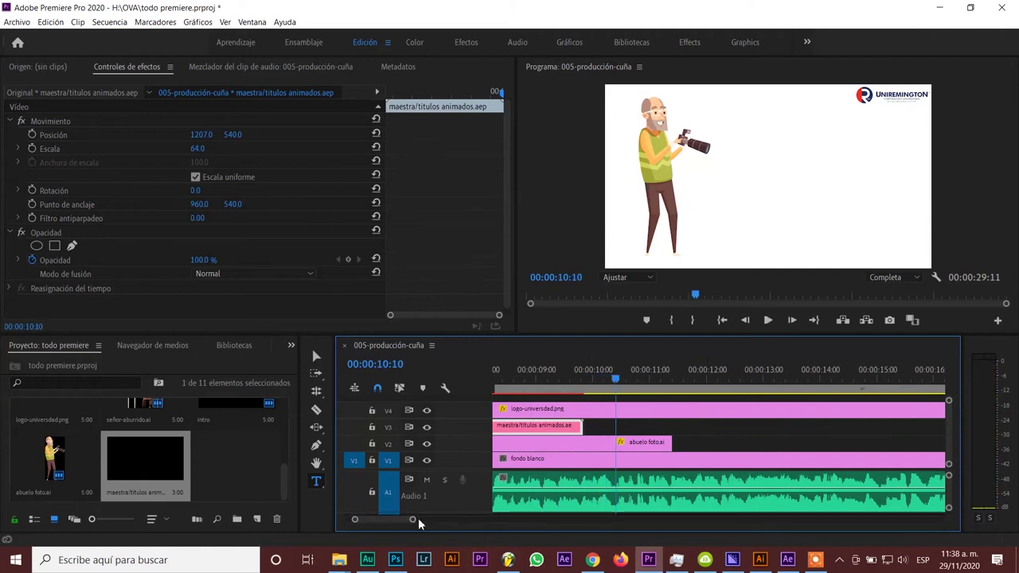
# - Zoom the timeline out, replay the title section, and save the project
pyautogui.moveTo(414, 521); pyautogui.dragTo(445, 520)
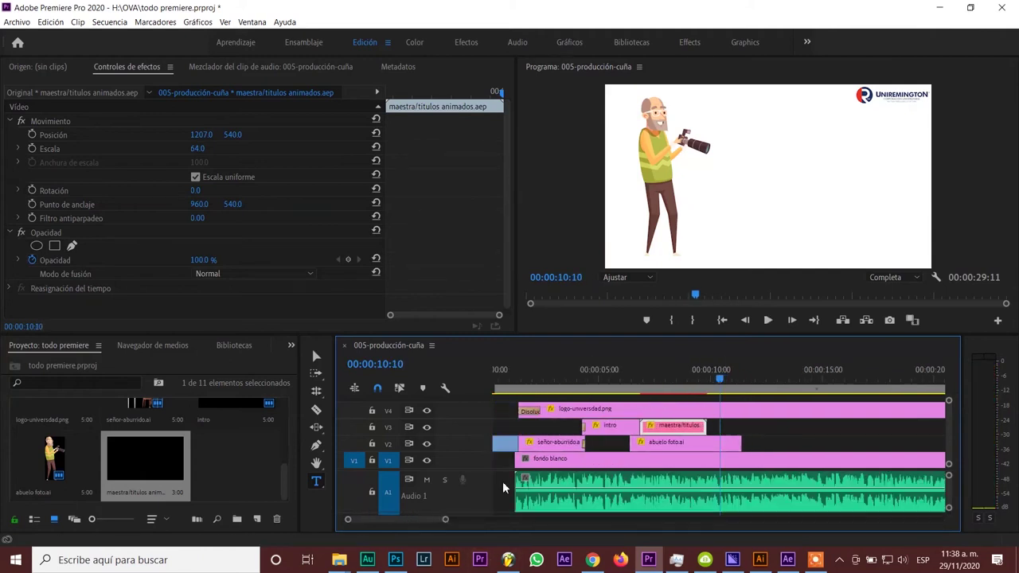
pyautogui.click(632, 376)
pyautogui.press('space')
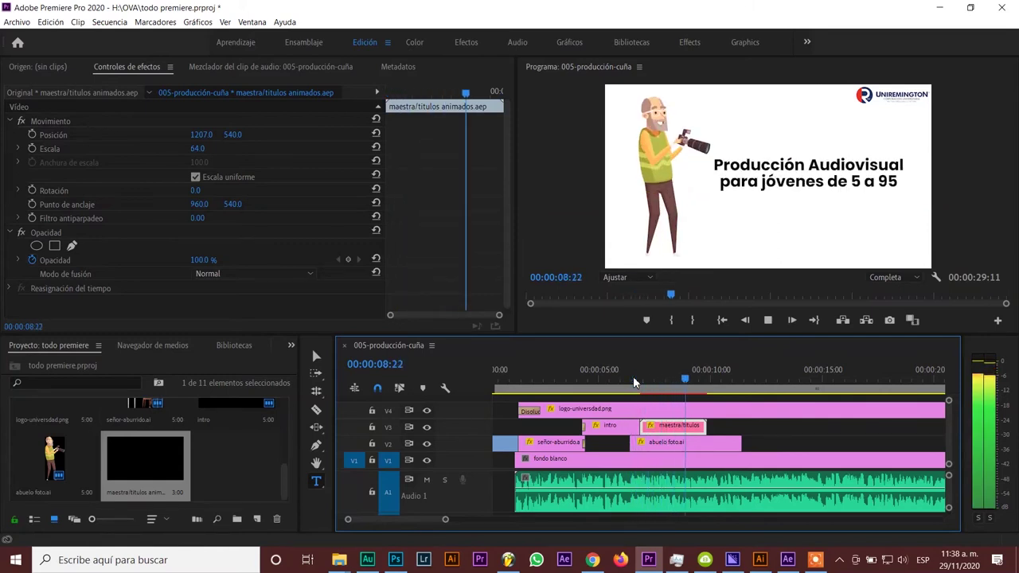
pyautogui.press('space')
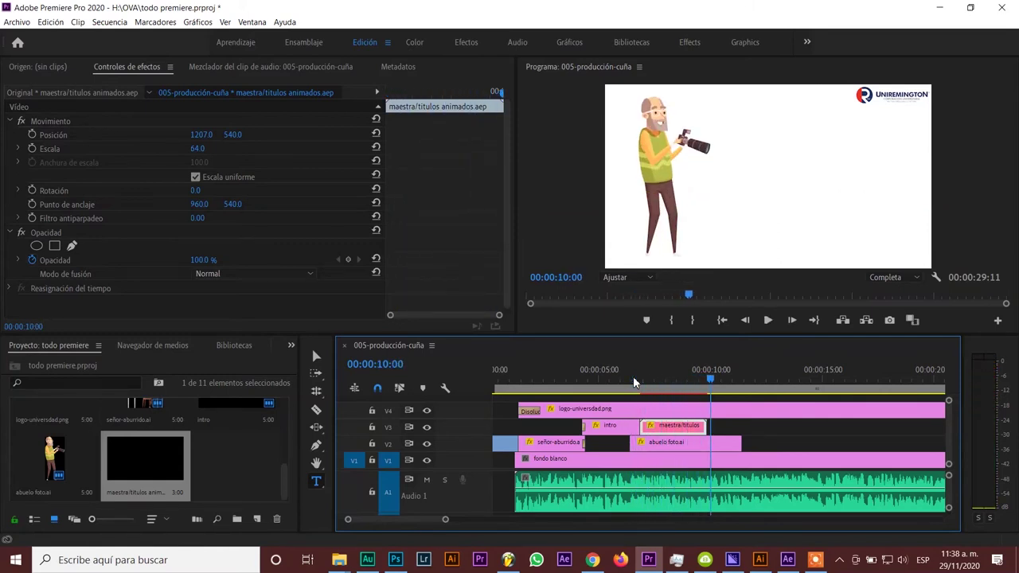
pyautogui.click(632, 376)
pyautogui.press('space')
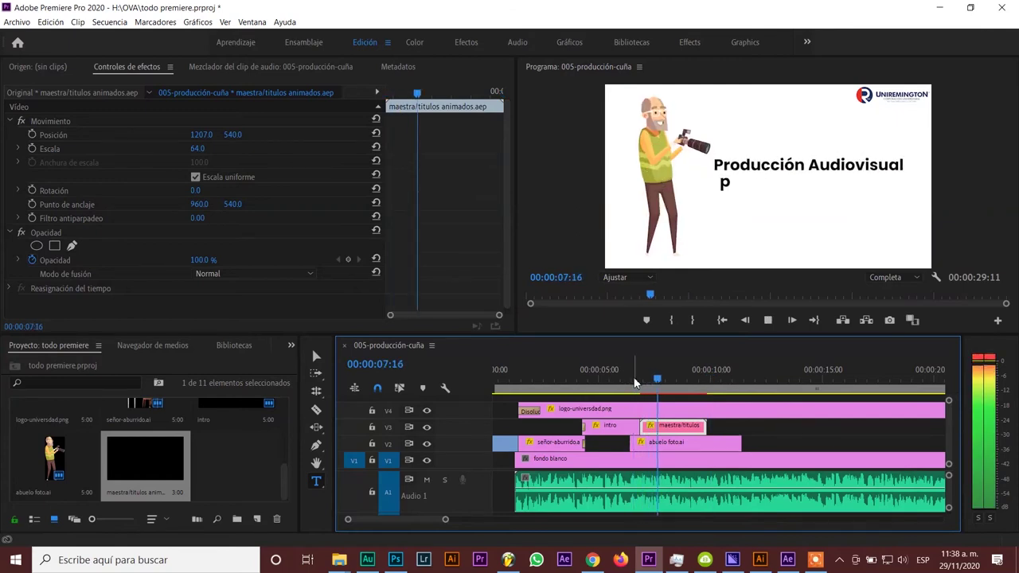
pyautogui.press('space')
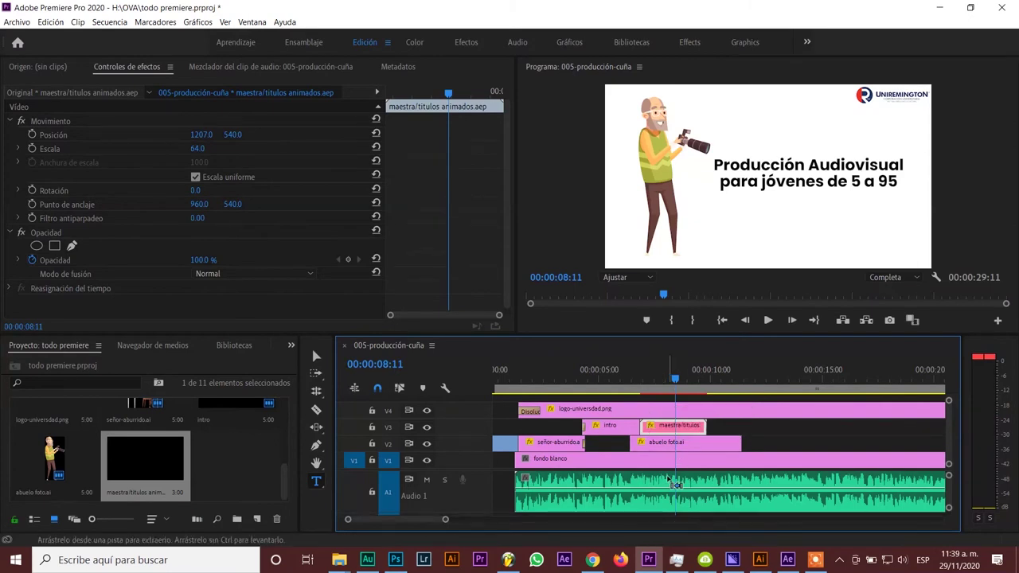
pyautogui.hotkey('ctrl', 's')
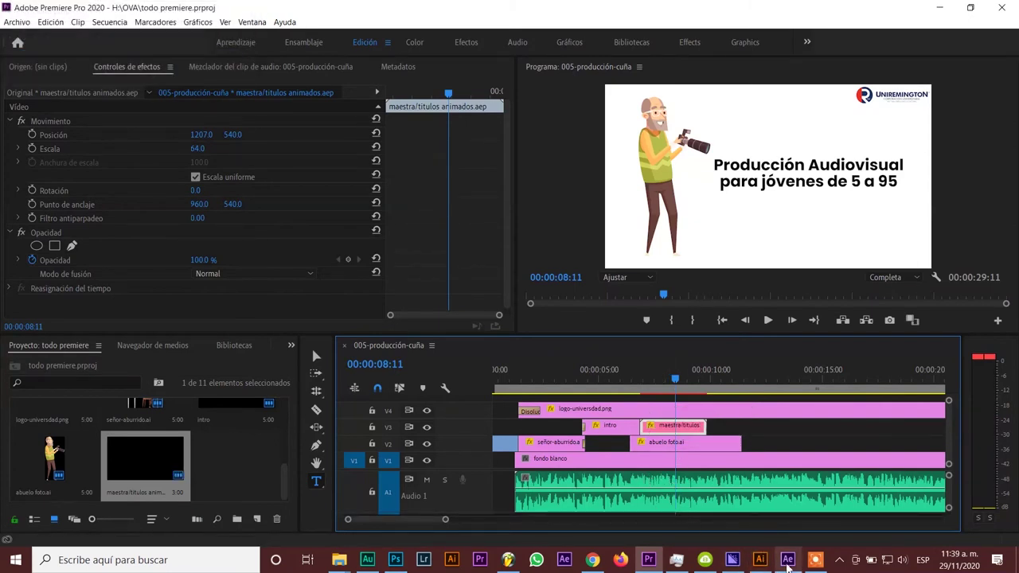
# - In texto1, make the 'Producción Audiovisual' text light pink, EEAADB
pyautogui.click(787, 559)
pyautogui.doubleClick(51, 215)
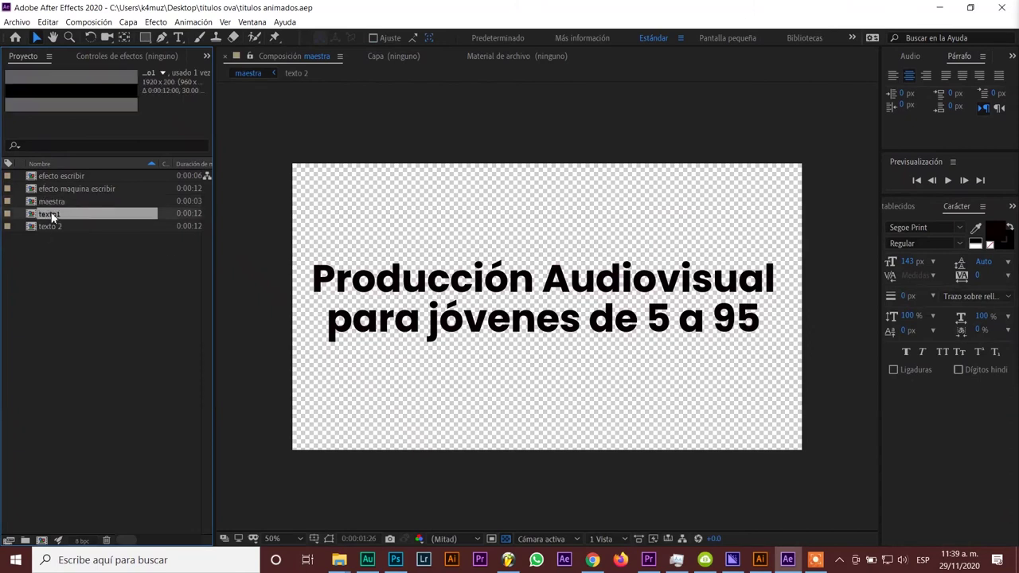
pyautogui.doubleClick(395, 303)
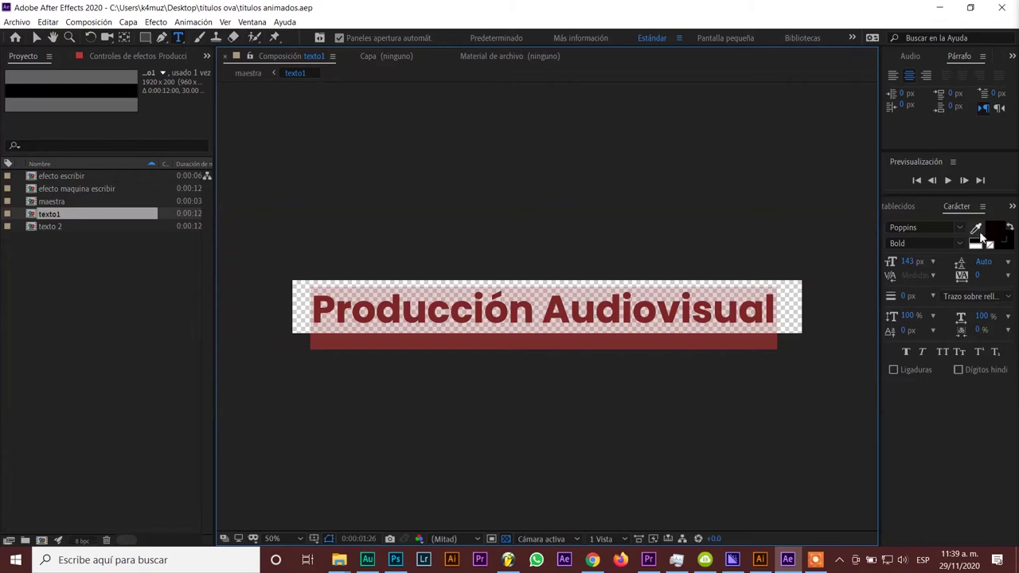
pyautogui.click(991, 237)
pyautogui.click(993, 232)
pyautogui.hotkey('ctrl', 'v')
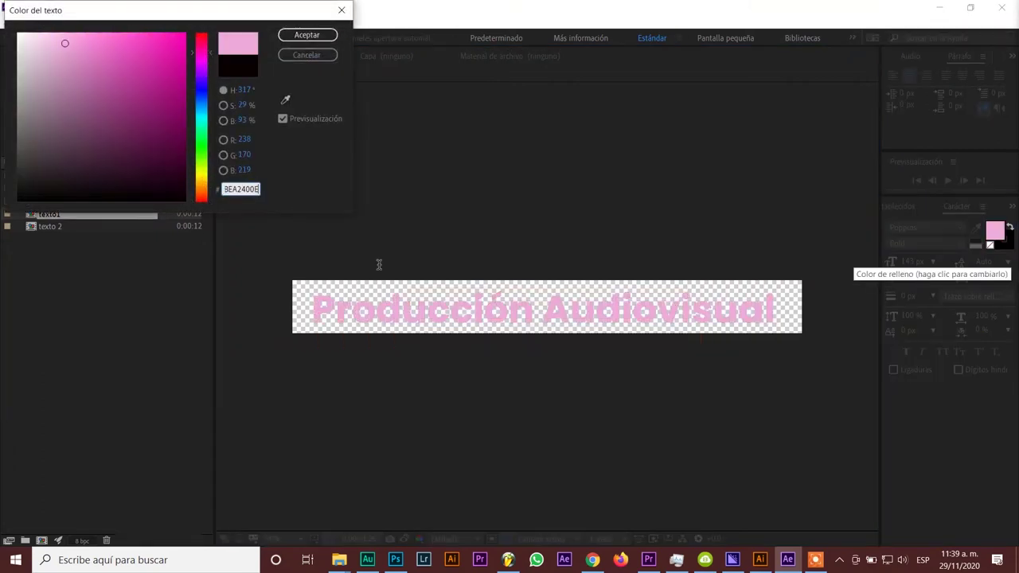
pyautogui.click(307, 35)
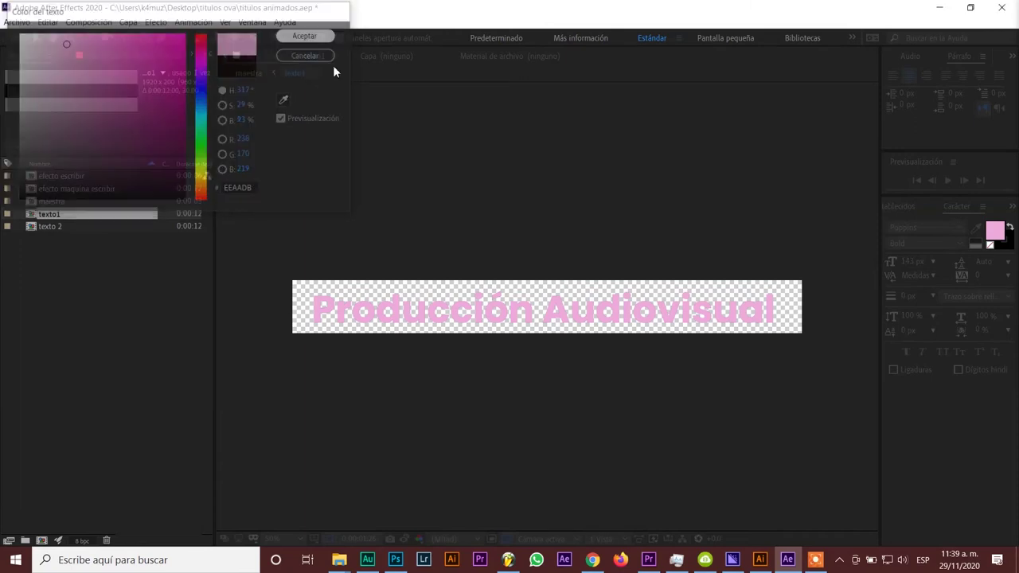
# - Colour the 'para jóvenes de 5 a 95' text in texto 2 EEAADB and save the project
pyautogui.click(57, 226)
pyautogui.doubleClick(57, 227)
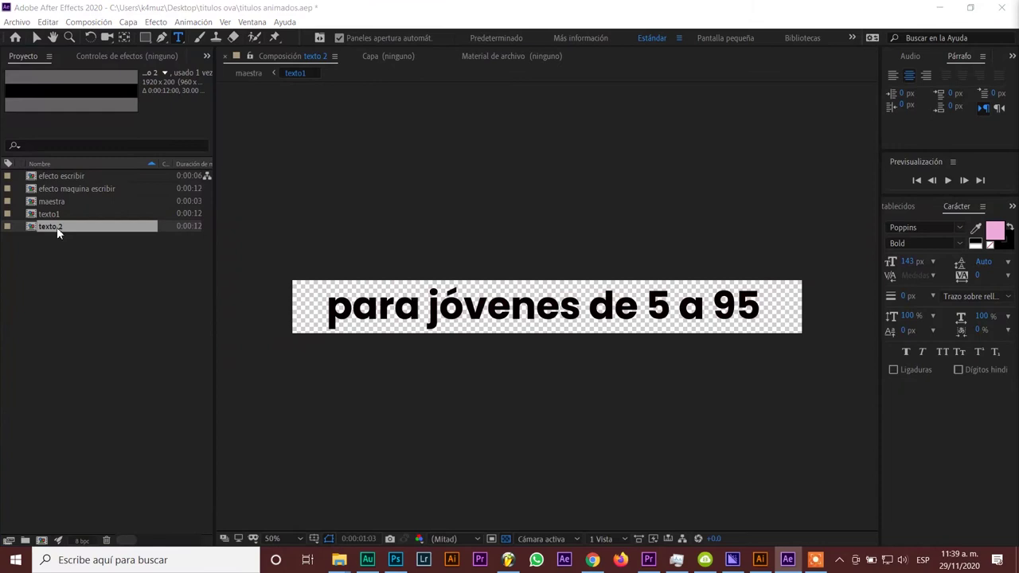
pyautogui.click(994, 231)
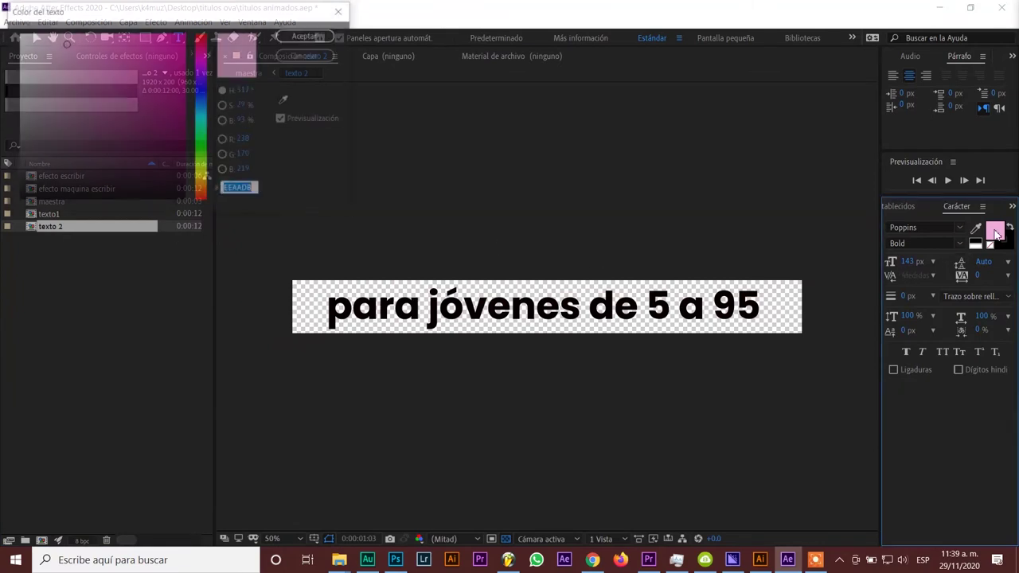
pyautogui.click(307, 35)
pyautogui.click(581, 315)
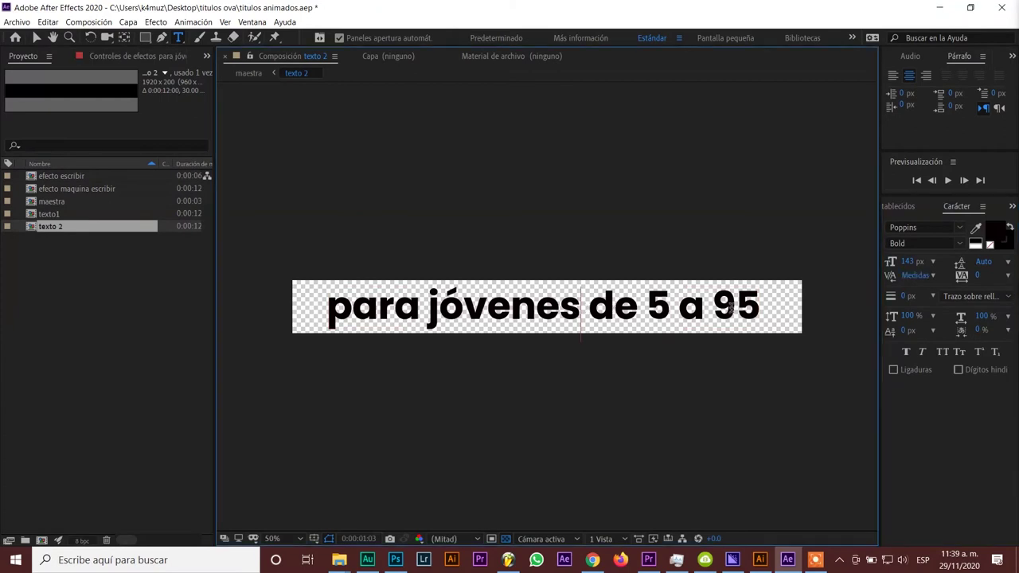
pyautogui.hotkey('ctrl', 'a')
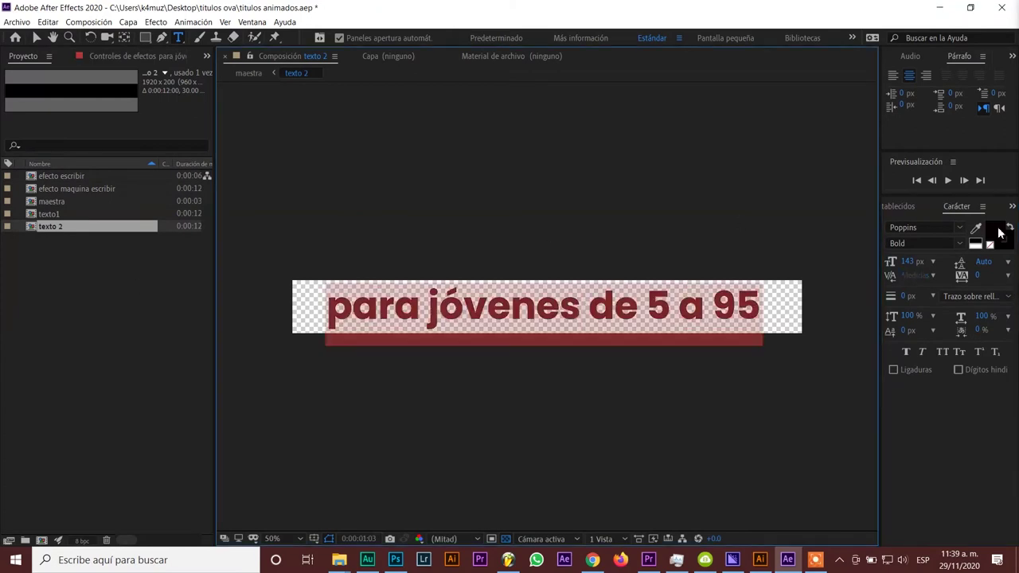
pyautogui.click(1001, 232)
pyautogui.hotkey('ctrl', 'v')
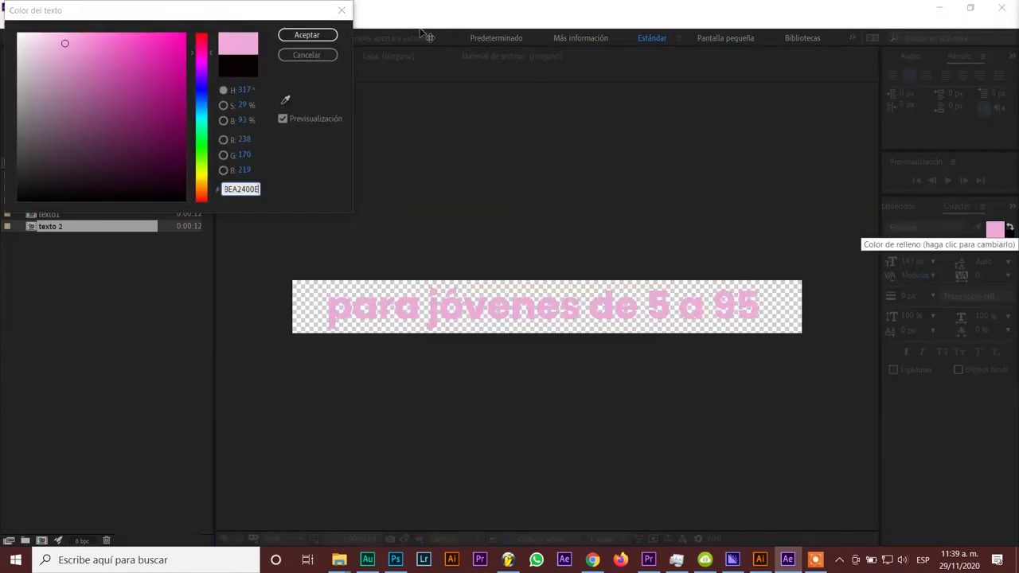
pyautogui.press('Return')
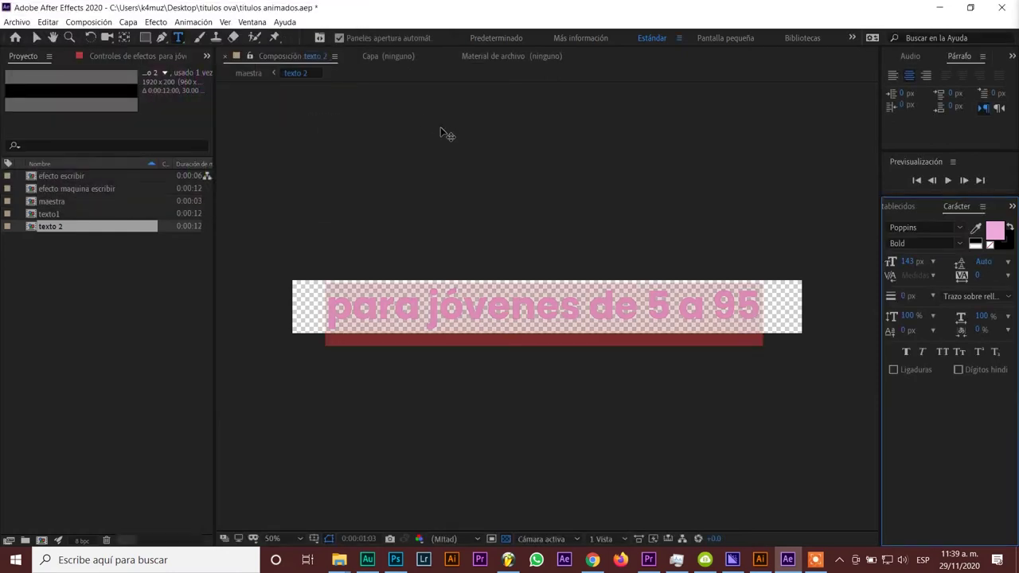
pyautogui.hotkey('ctrl', 's')
pyautogui.press('Escape')
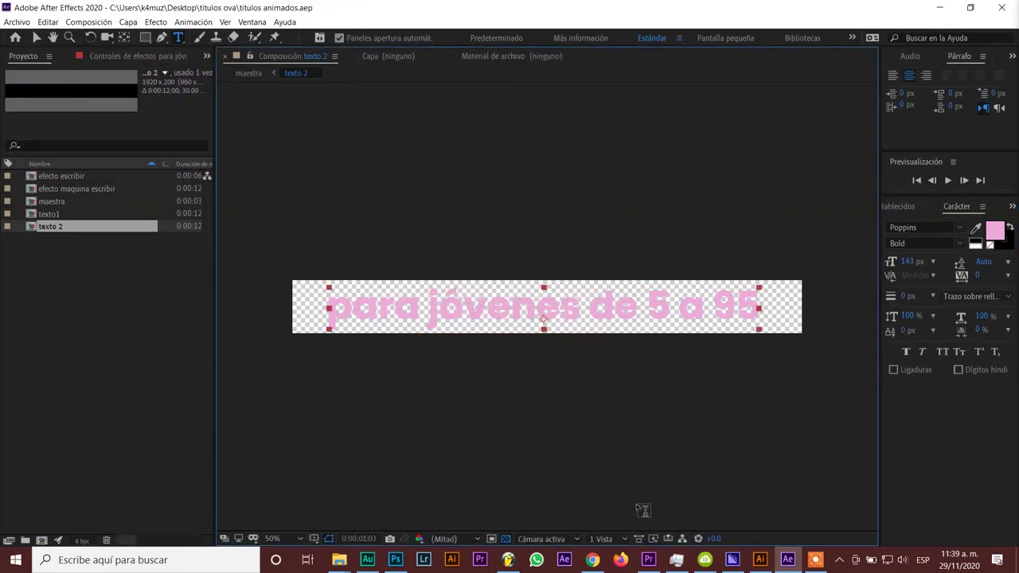
# - Open the 'Eso es puro cuento' intro title and copy its fill colour code 6444A6
pyautogui.click(647, 559)
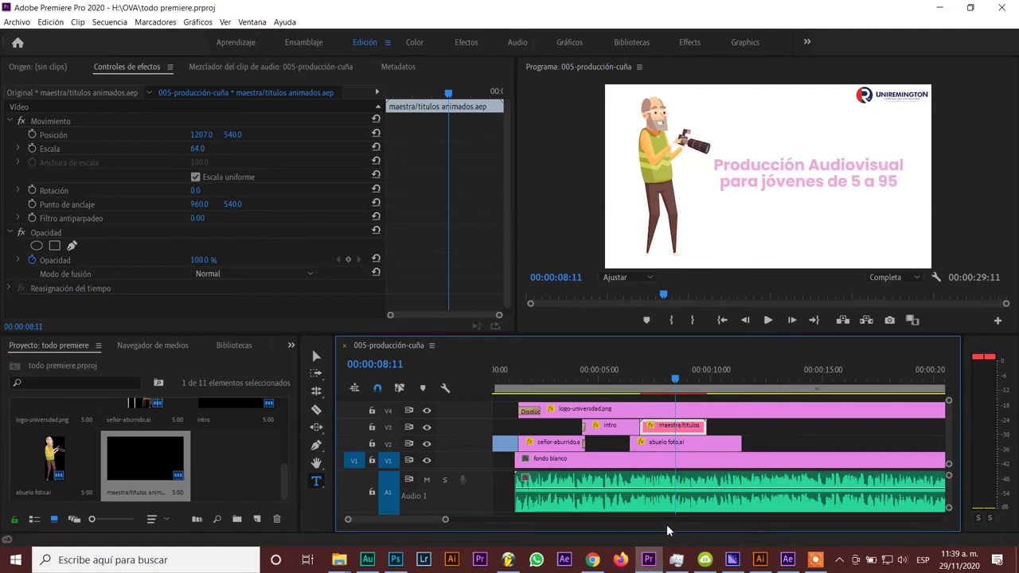
pyautogui.click(608, 379)
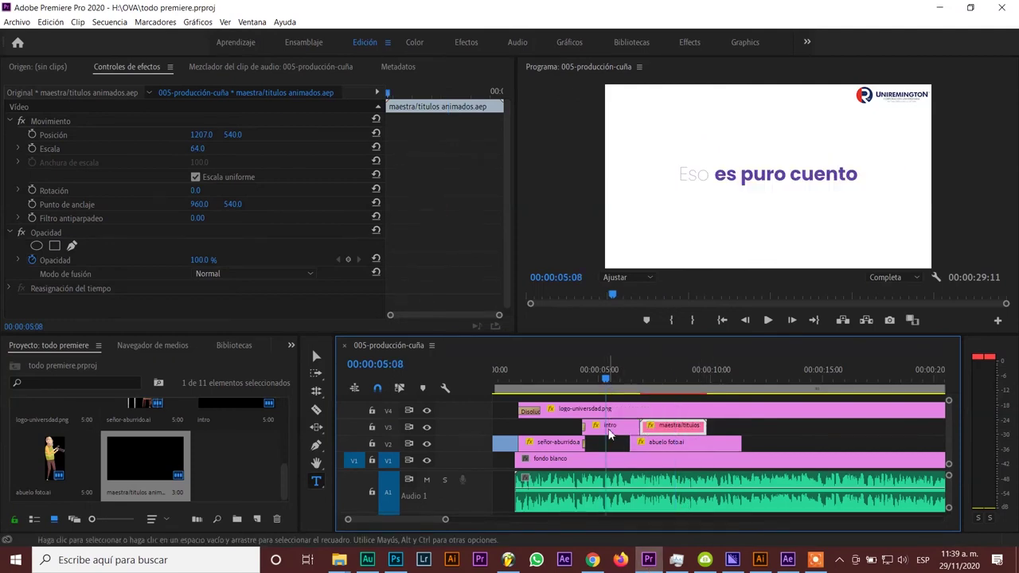
pyautogui.doubleClick(610, 433)
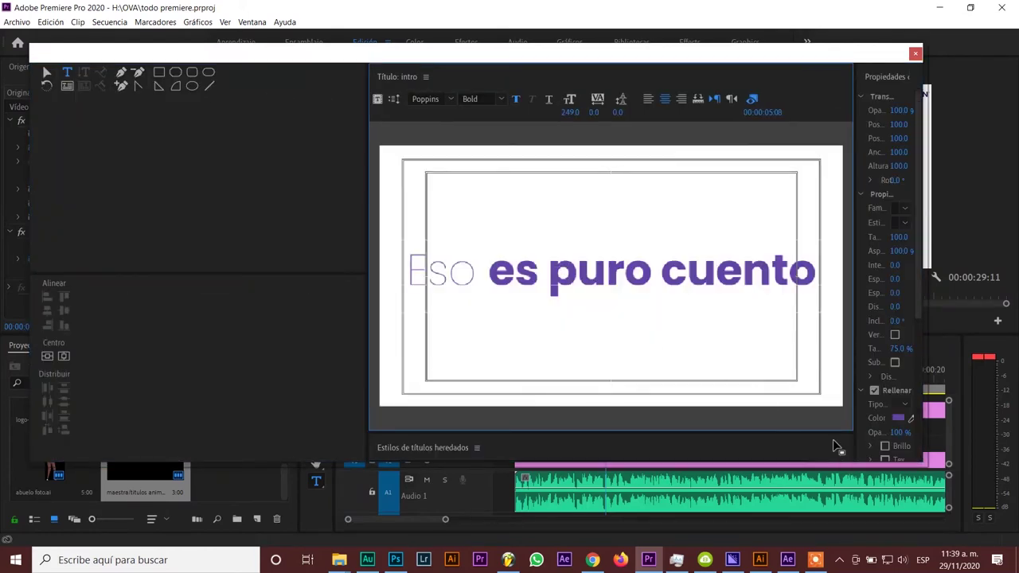
pyautogui.click(899, 419)
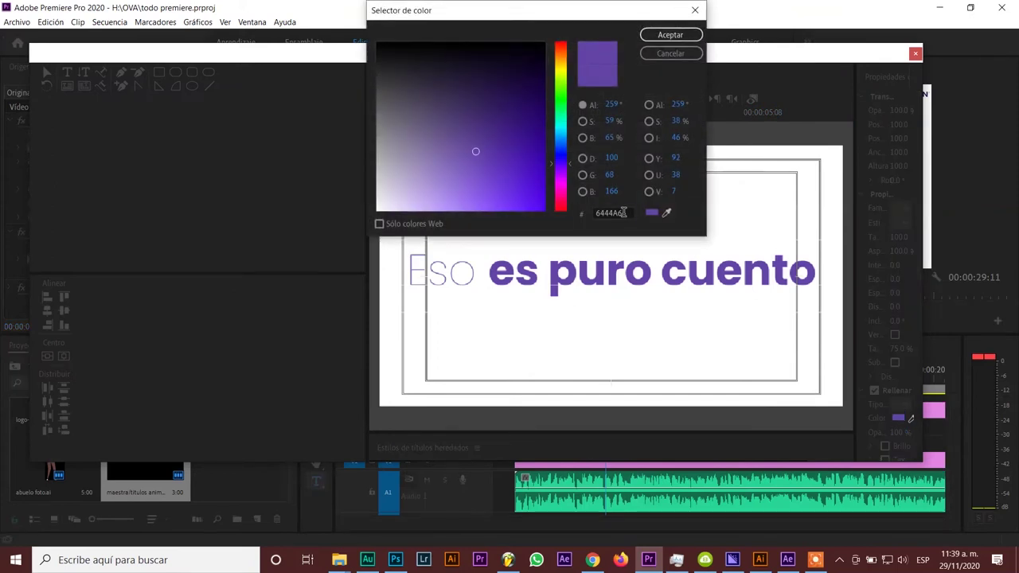
pyautogui.moveTo(623, 212); pyautogui.dragTo(579, 220)
pyautogui.hotkey('ctrl', 'c')
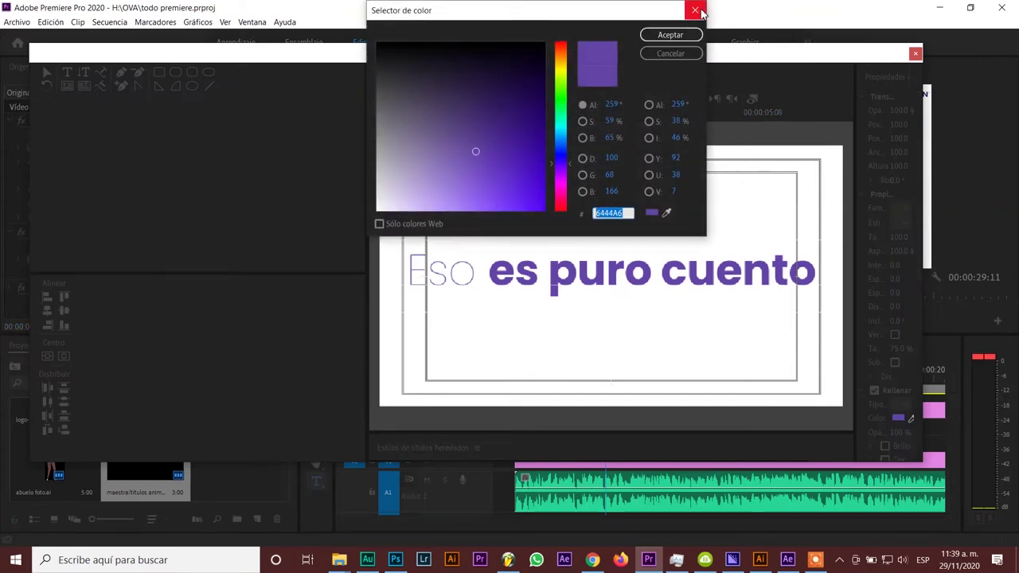
pyautogui.click(695, 10)
pyautogui.click(916, 56)
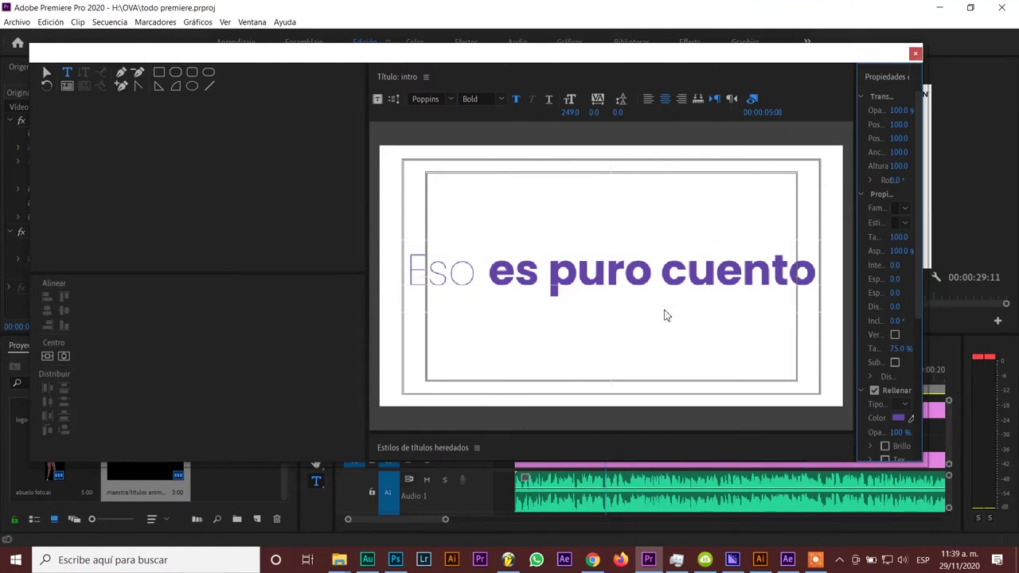
# - Recolour the 'para jóvenes de 5 a 95' text in texto 2 to purple 6444A6
pyautogui.click(787, 560)
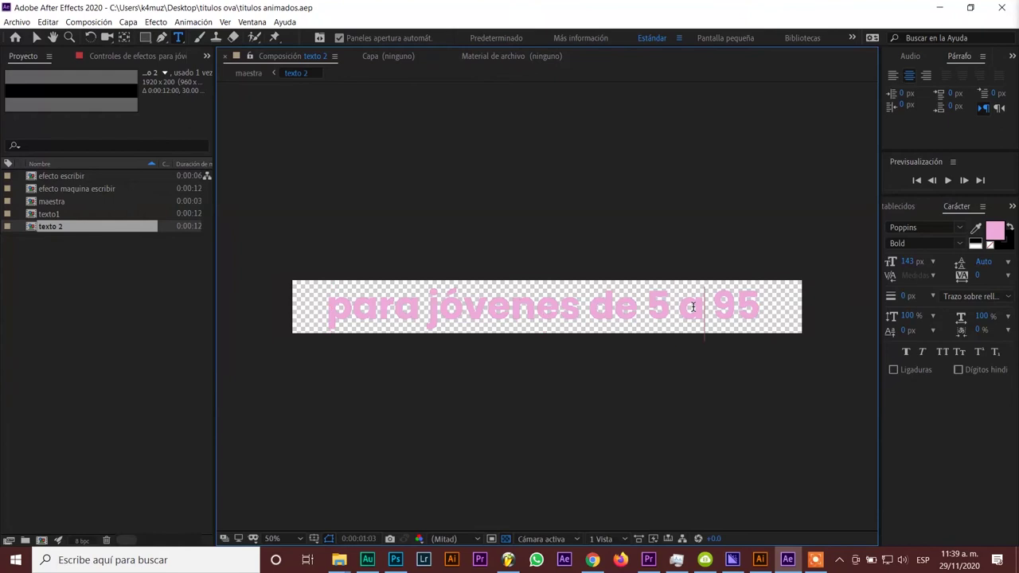
pyautogui.doubleClick(693, 307)
pyautogui.hotkey('ctrl', 'a')
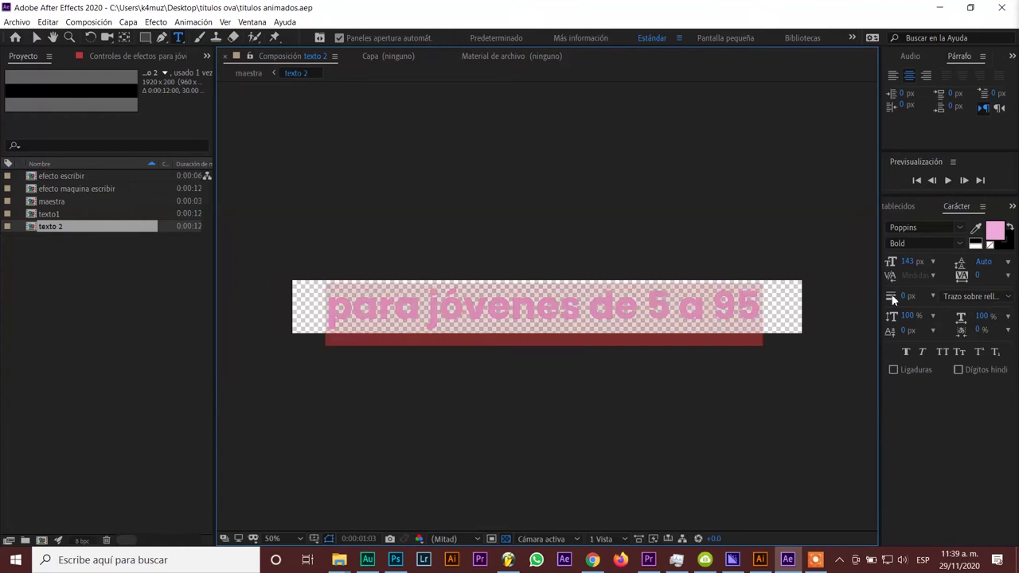
pyautogui.click(995, 231)
pyautogui.hotkey('ctrl', 'v')
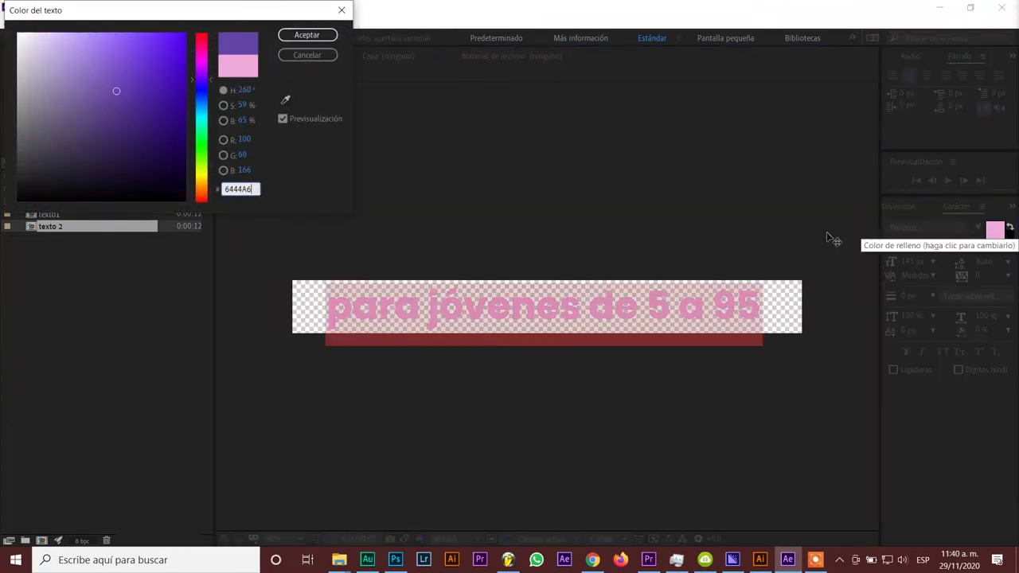
pyautogui.click(300, 38)
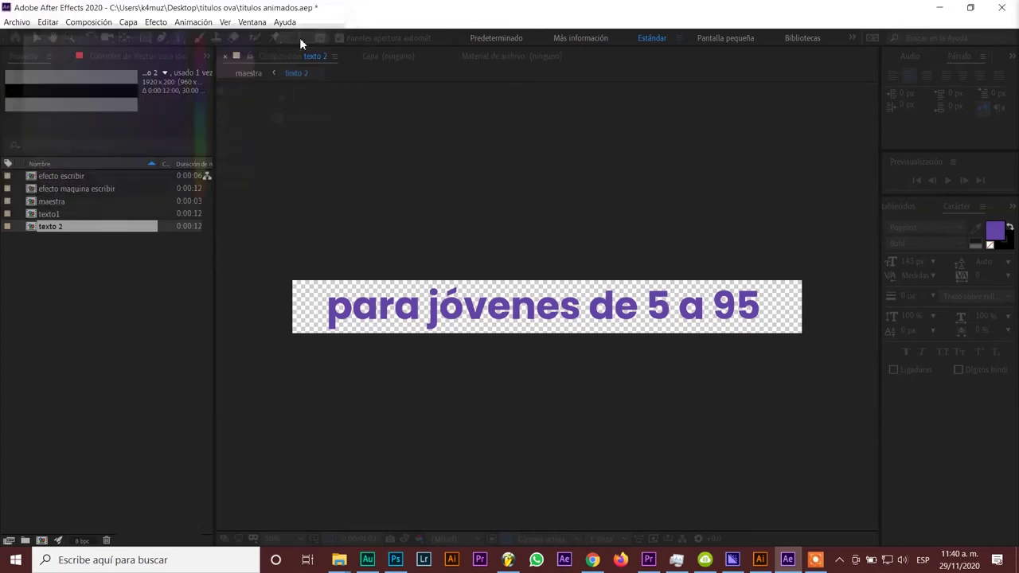
# - In texto1, change 'Producción Audiovisual' to purple 6444A6
pyautogui.doubleClick(62, 215)
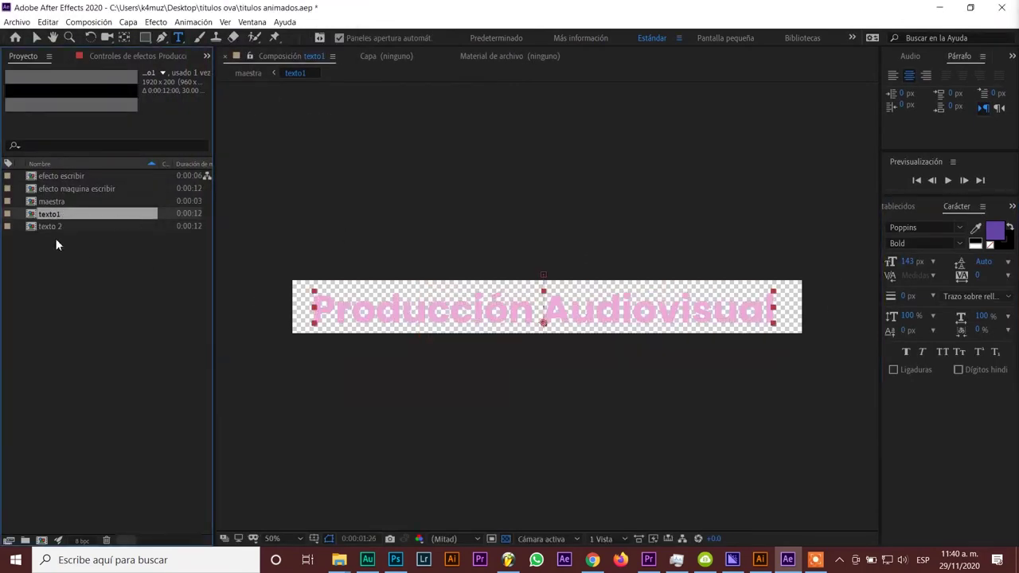
pyautogui.click(669, 309)
pyautogui.hotkey('ctrl', 'a')
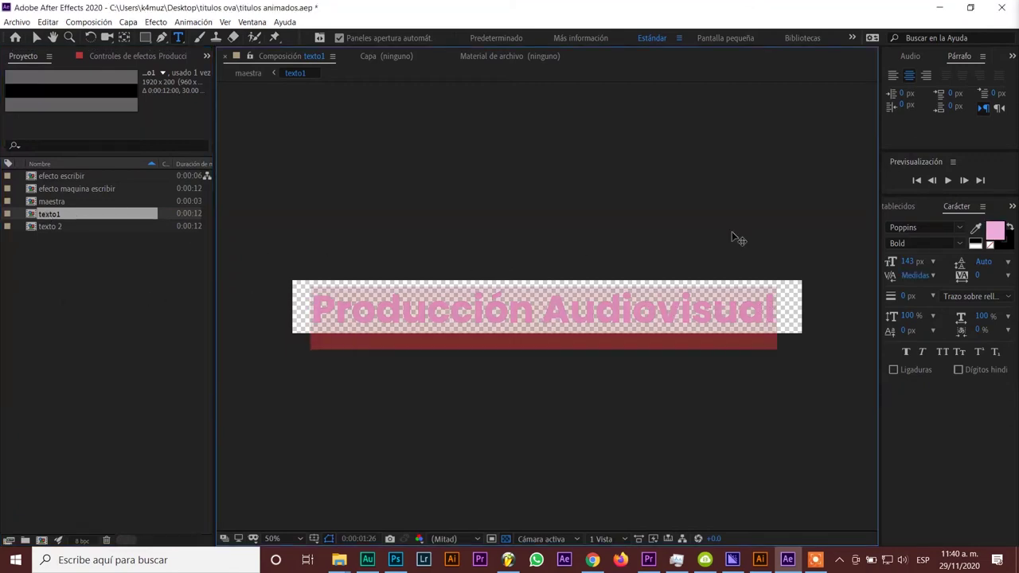
pyautogui.click(994, 231)
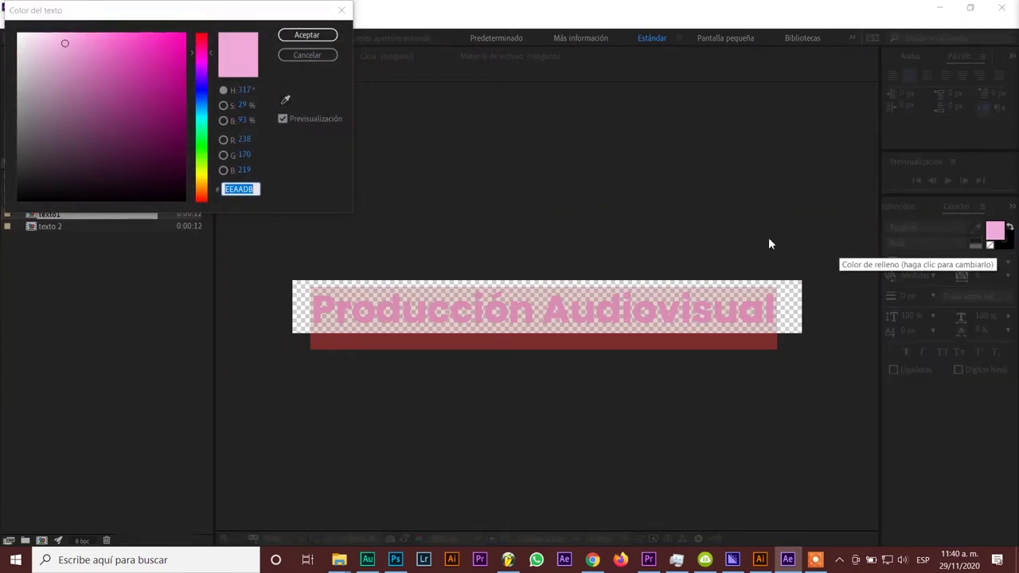
pyautogui.write('6444A6')
pyautogui.click(306, 35)
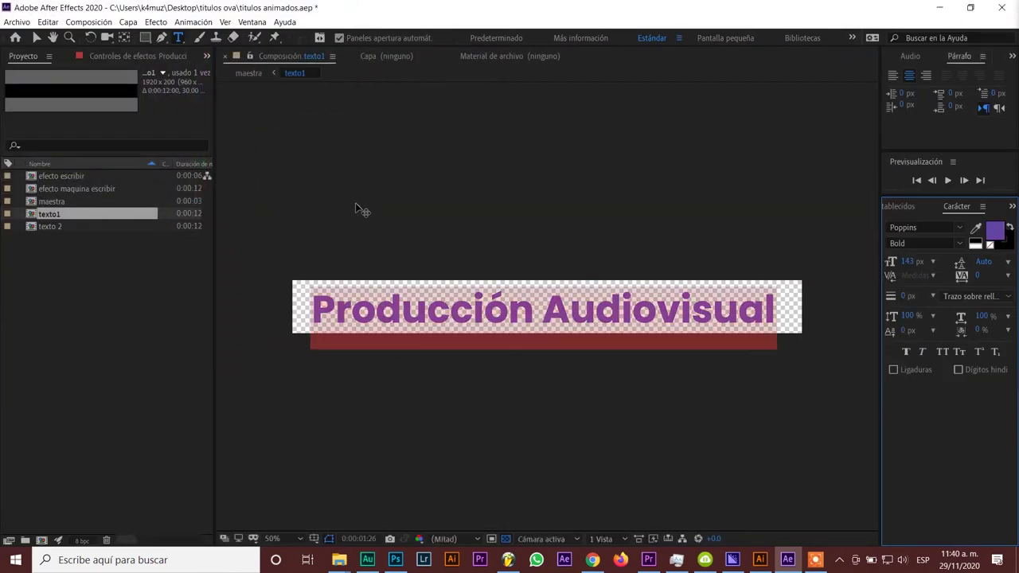
# - Scrub through the titles section to preview the intro and Producción Audiovisual titles
pyautogui.press('Escape')
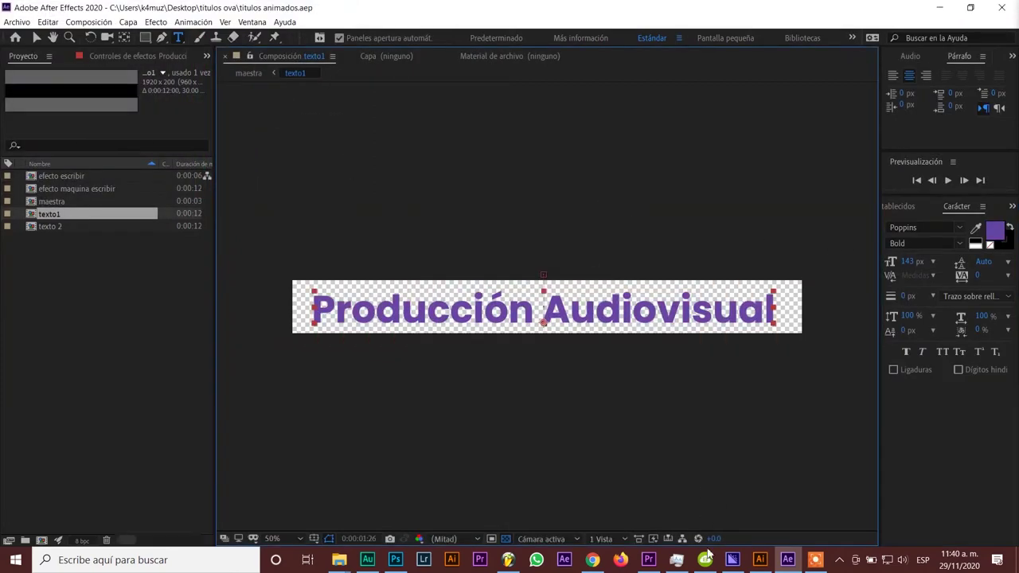
pyautogui.click(651, 559)
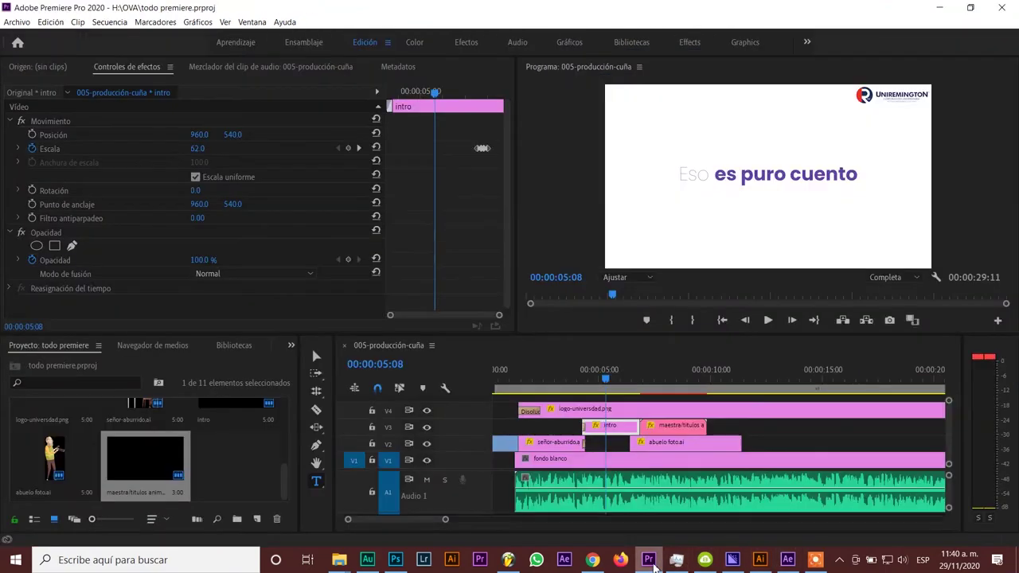
pyautogui.click(640, 385)
pyautogui.moveTo(641, 385); pyautogui.dragTo(703, 401)
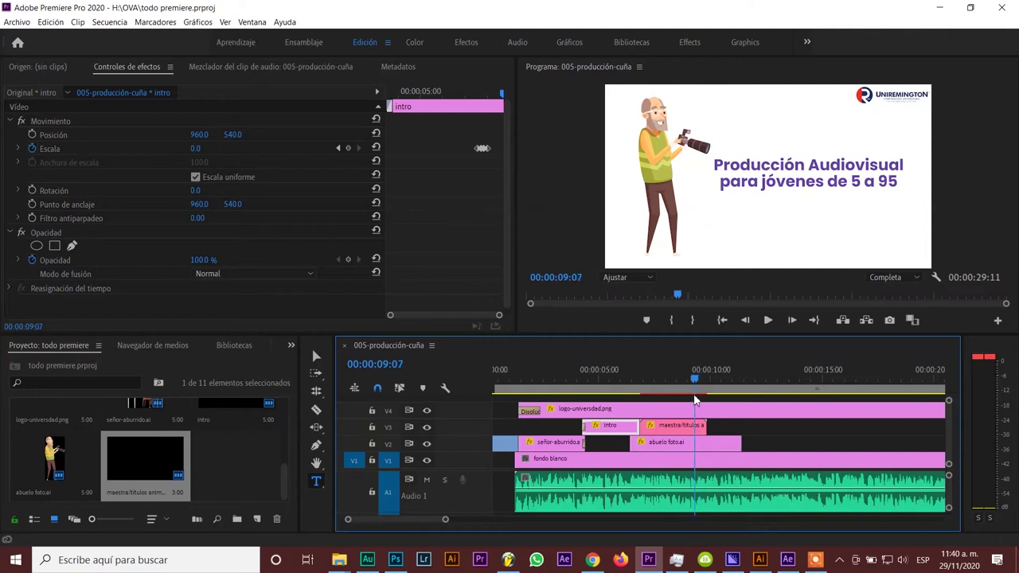
pyautogui.moveTo(703, 400)
pyautogui.mouseDown()
pyautogui.moveTo(595, 390)
pyautogui.moveTo(635, 397)
pyautogui.mouseUp()
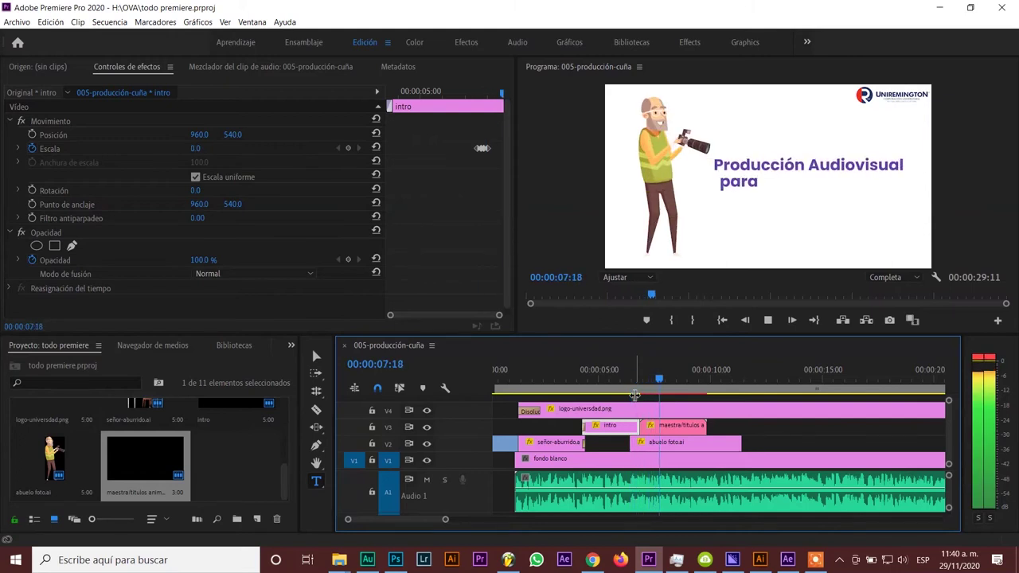
pyautogui.press('space')
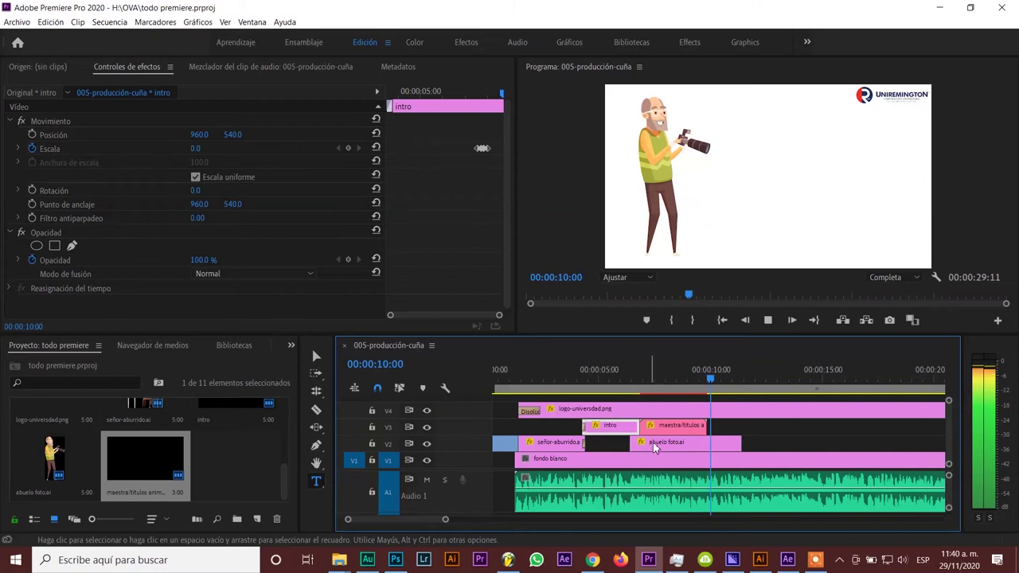
# - Trim abuelo foto.ai to end with the titles clip (00:00:03:11) and save
pyautogui.moveTo(739, 443); pyautogui.dragTo(701, 443)
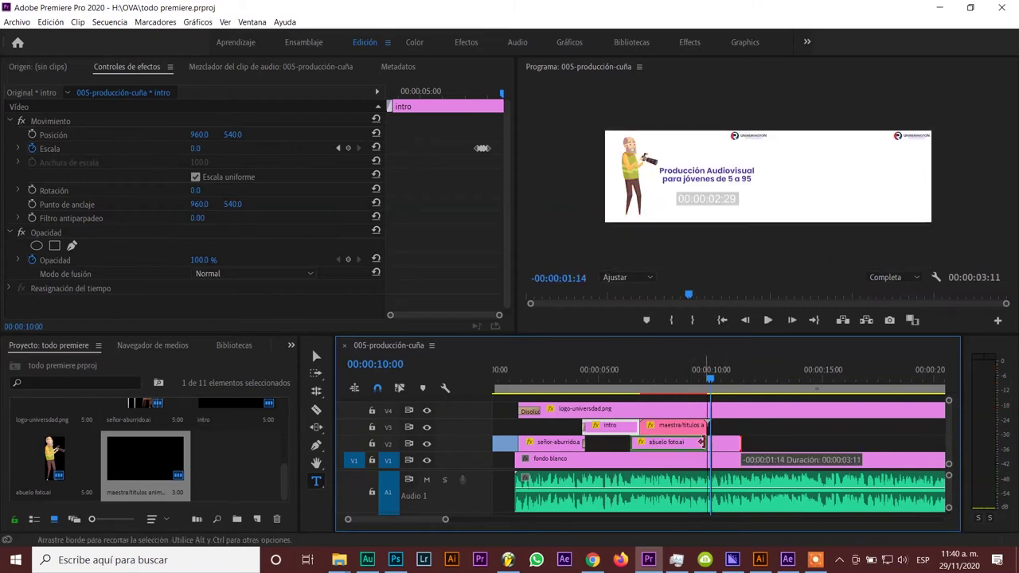
pyautogui.click(696, 380)
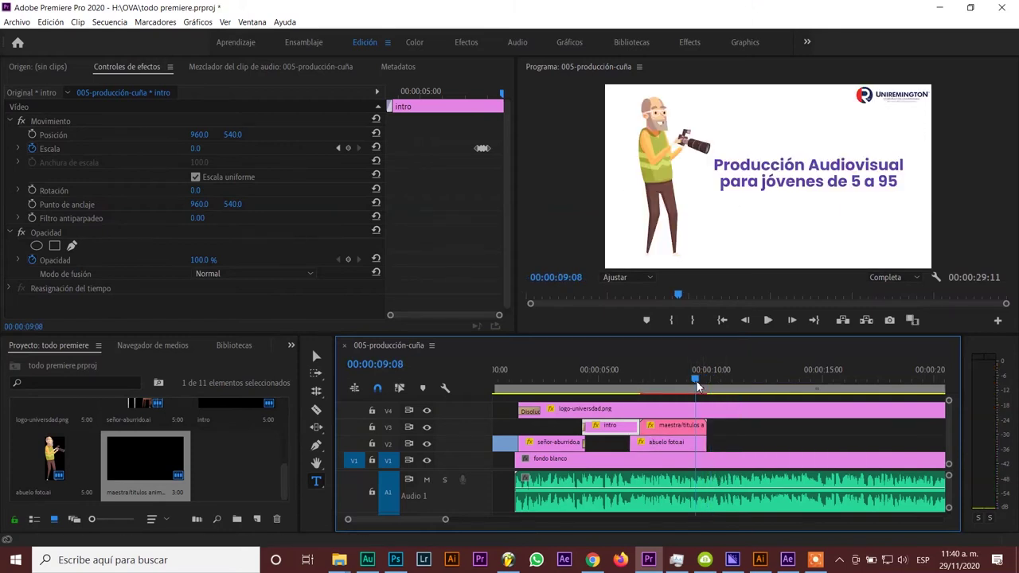
pyautogui.hotkey('ctrl', 's')
# - Enlarge the artboard of 577 [Convertido].eps with the Artboard tool
pyautogui.click(761, 560)
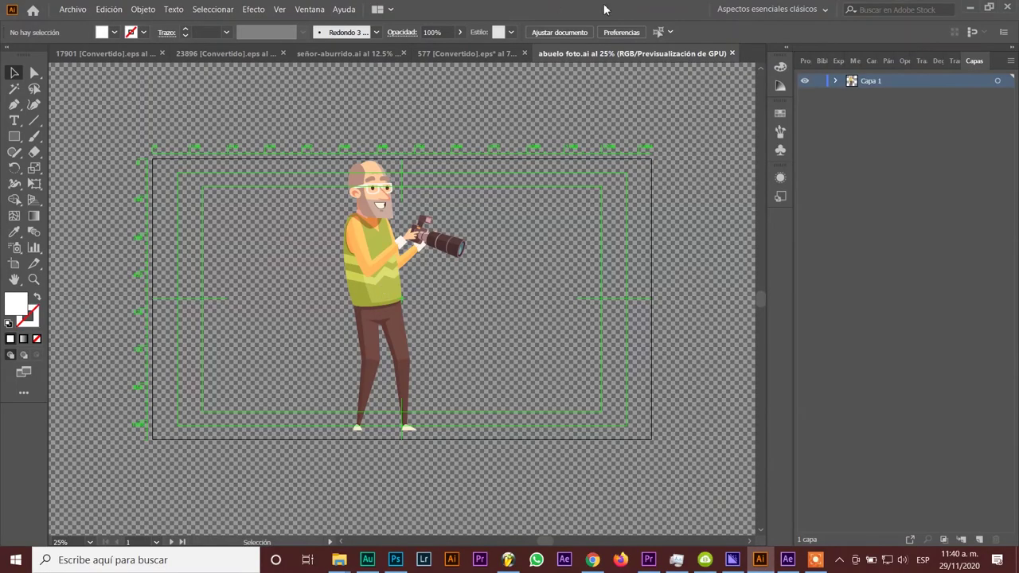
pyautogui.click(476, 53)
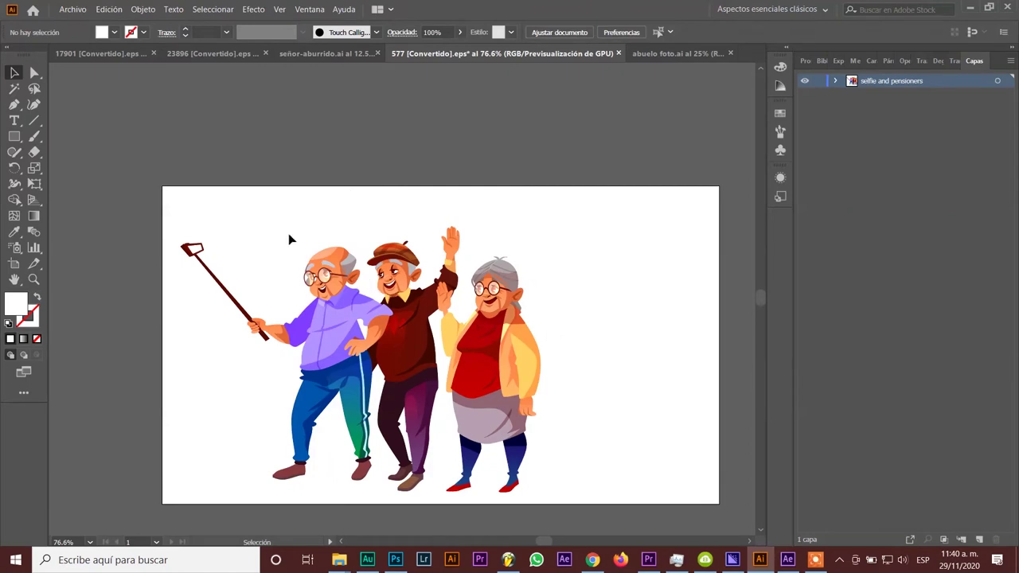
pyautogui.click(354, 336)
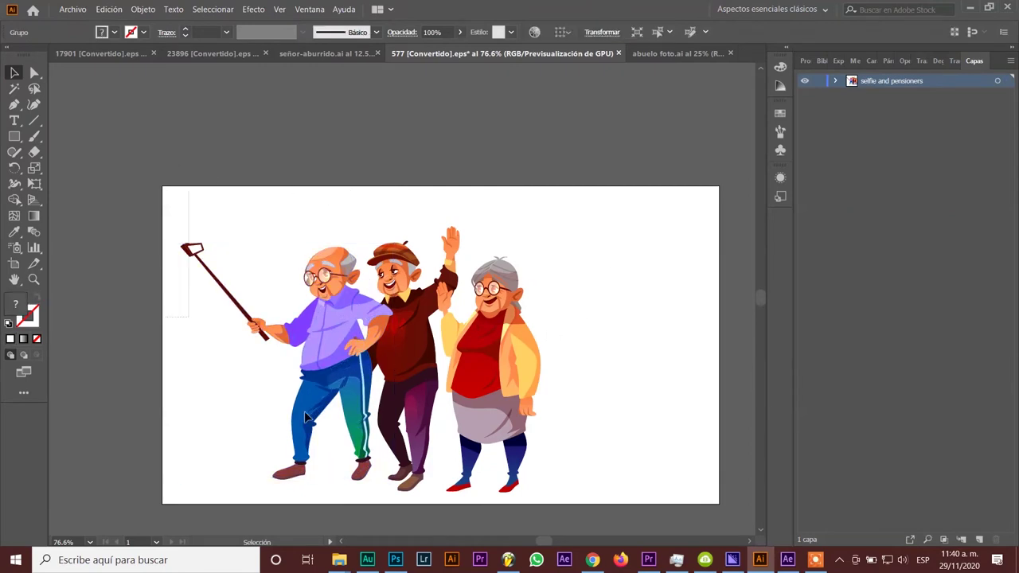
pyautogui.moveTo(171, 195); pyautogui.dragTo(603, 473)
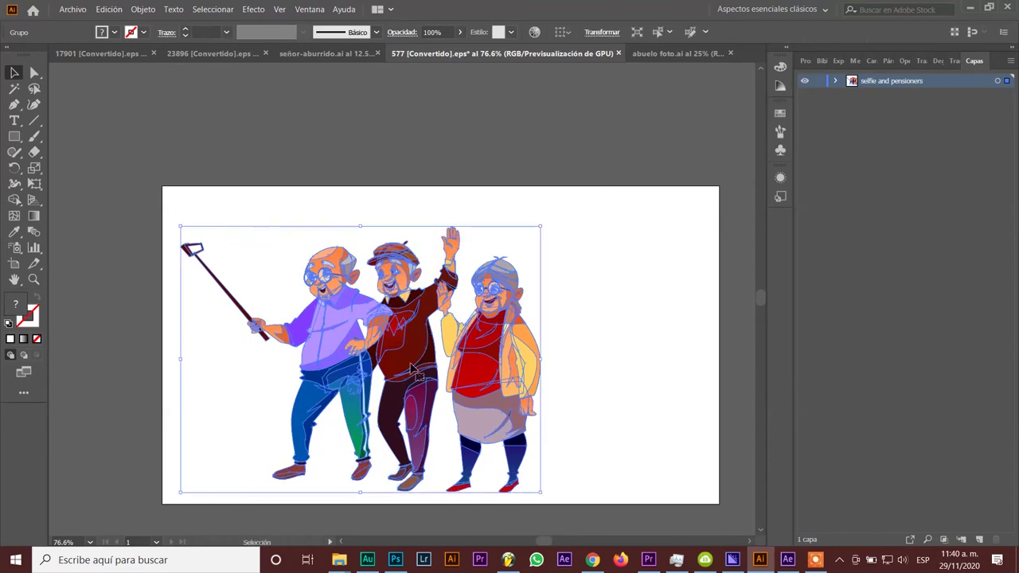
pyautogui.hotkey('ctrl', '-')
pyautogui.hotkey('ctrl', '-')
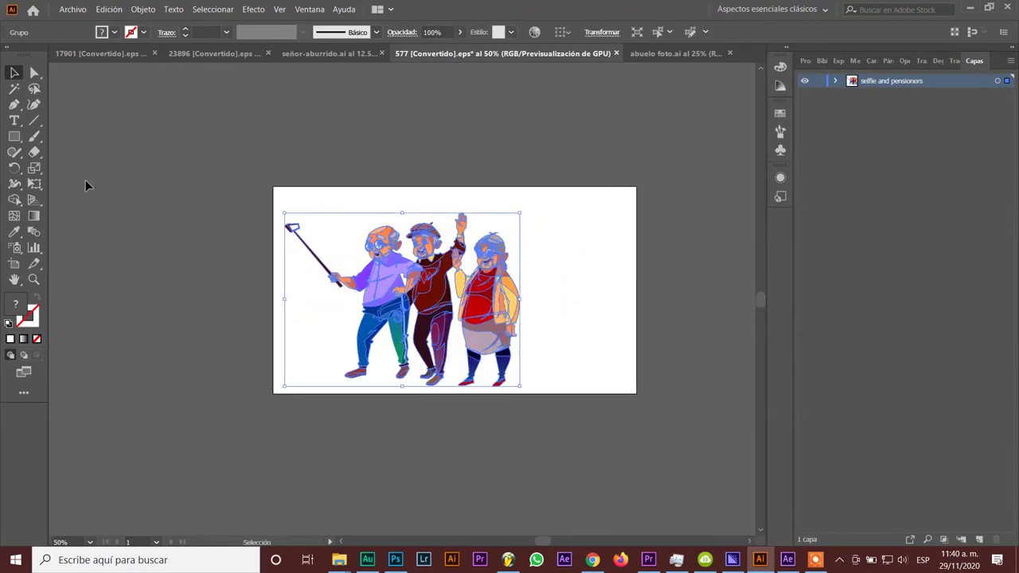
pyautogui.click(32, 265)
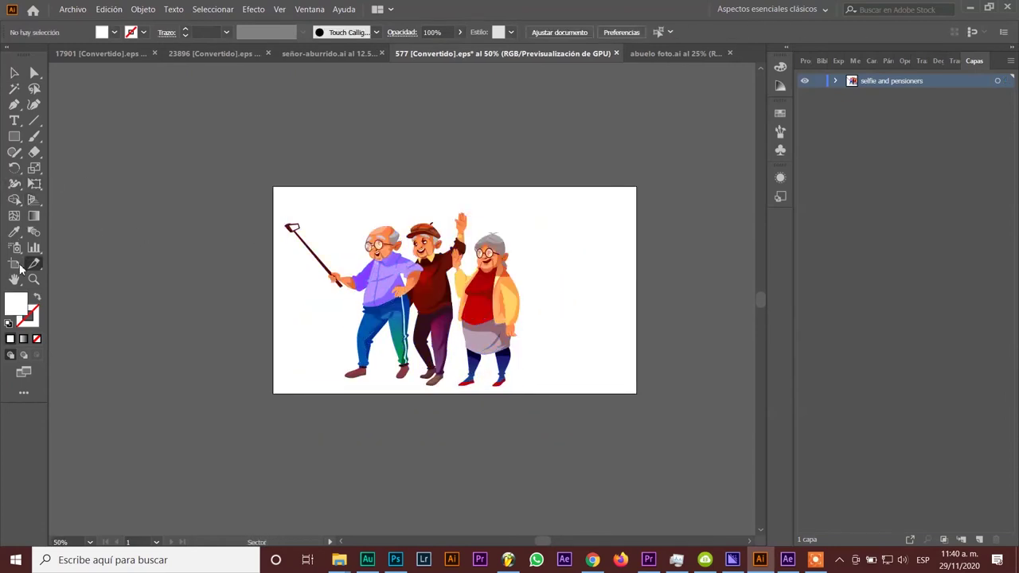
pyautogui.click(14, 265)
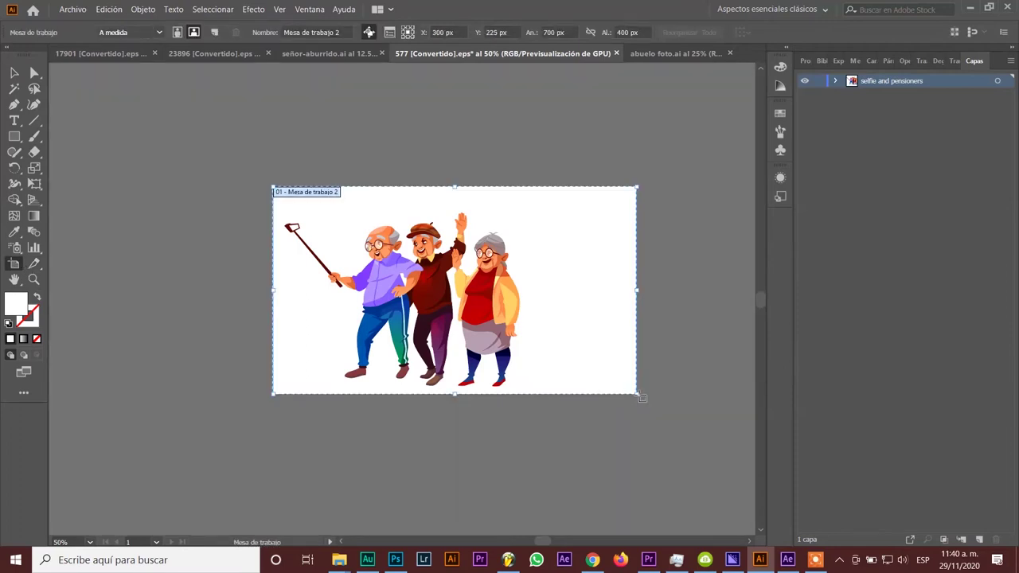
pyautogui.moveTo(636, 393)
pyautogui.mouseDown()
pyautogui.moveTo(740, 539)
pyautogui.moveTo(691, 464)
pyautogui.mouseUp()
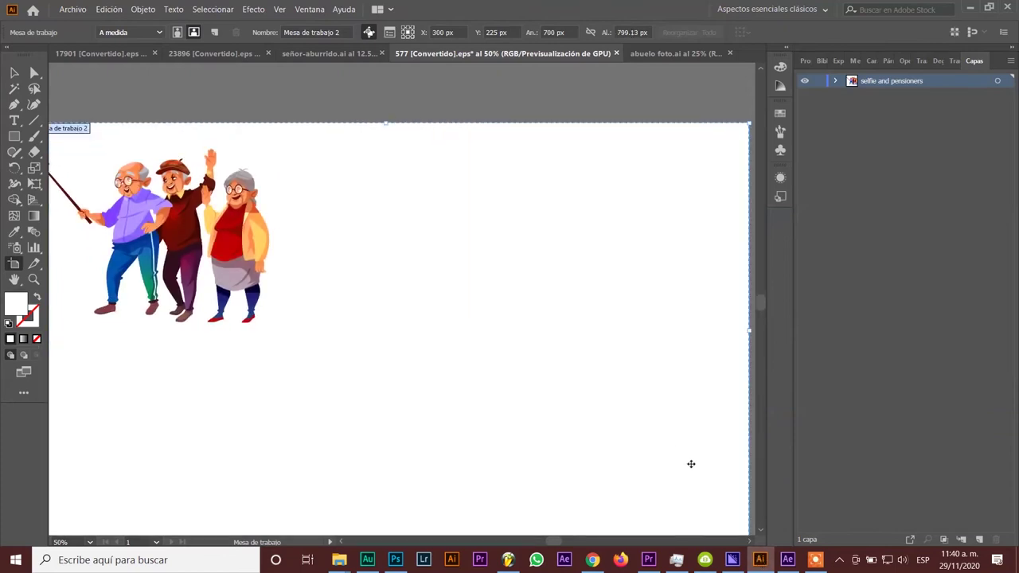
pyautogui.hotkey('ctrl', '-')
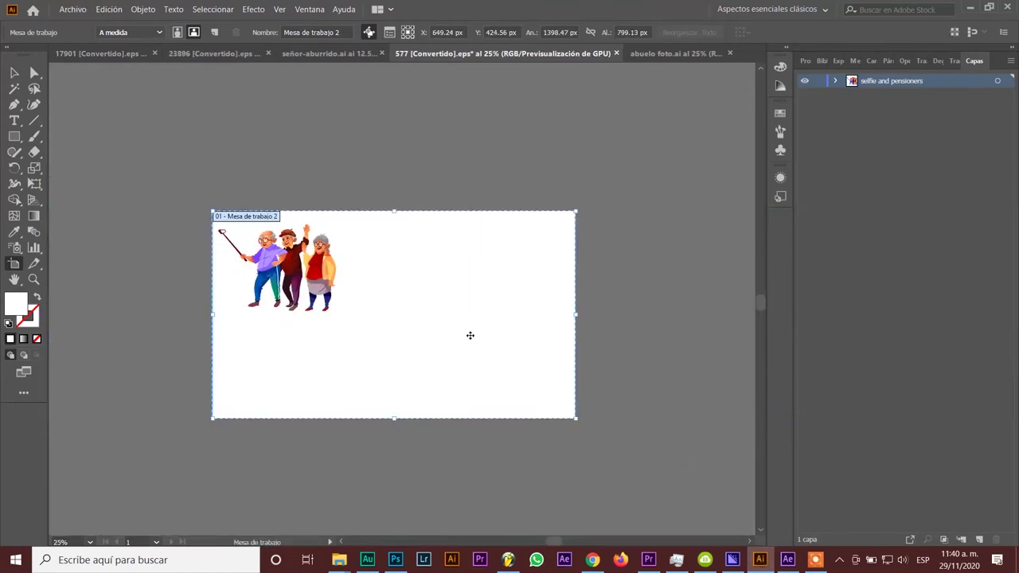
# - Scale the pensioners group up to fill the artboard and nudge it slightly right
pyautogui.click(14, 72)
pyautogui.moveTo(167, 173); pyautogui.dragTo(348, 375)
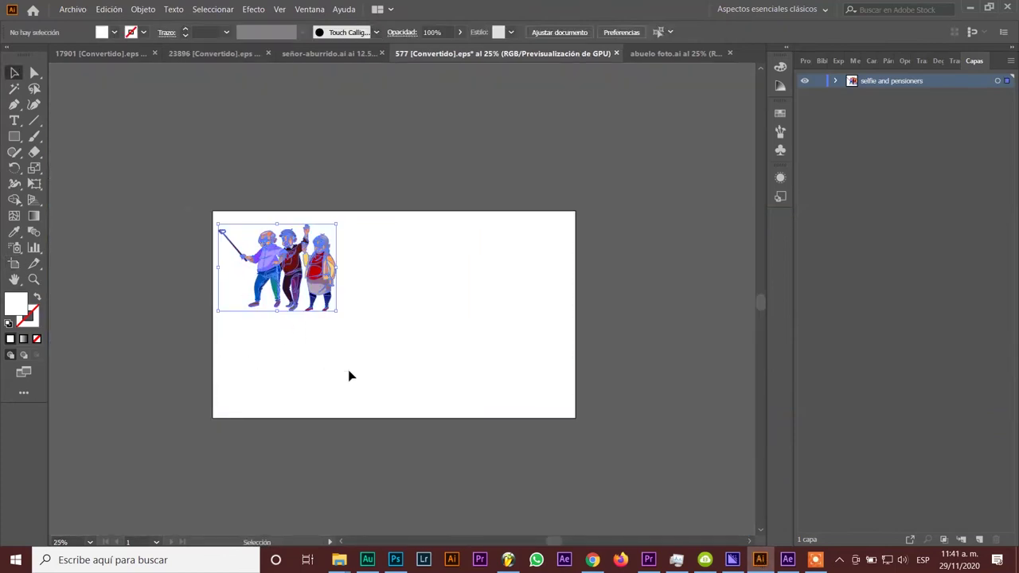
pyautogui.moveTo(340, 313); pyautogui.dragTo(569, 412)
pyautogui.moveTo(462, 322); pyautogui.dragTo(484, 321)
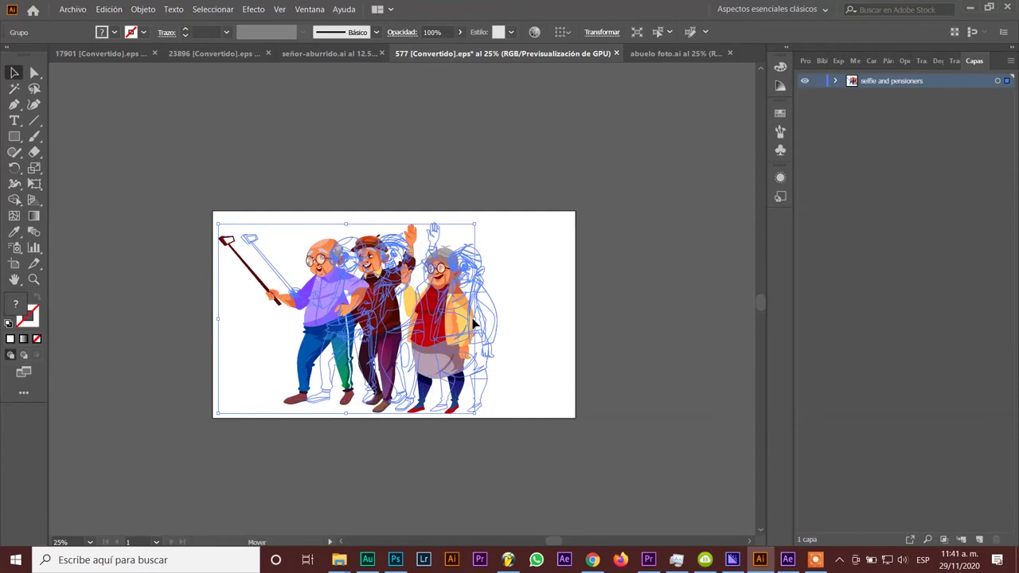
pyautogui.click(427, 164)
# - Save the artwork as abelos-tec.ai
pyautogui.hotkey('ctrl', 'shift', 's')
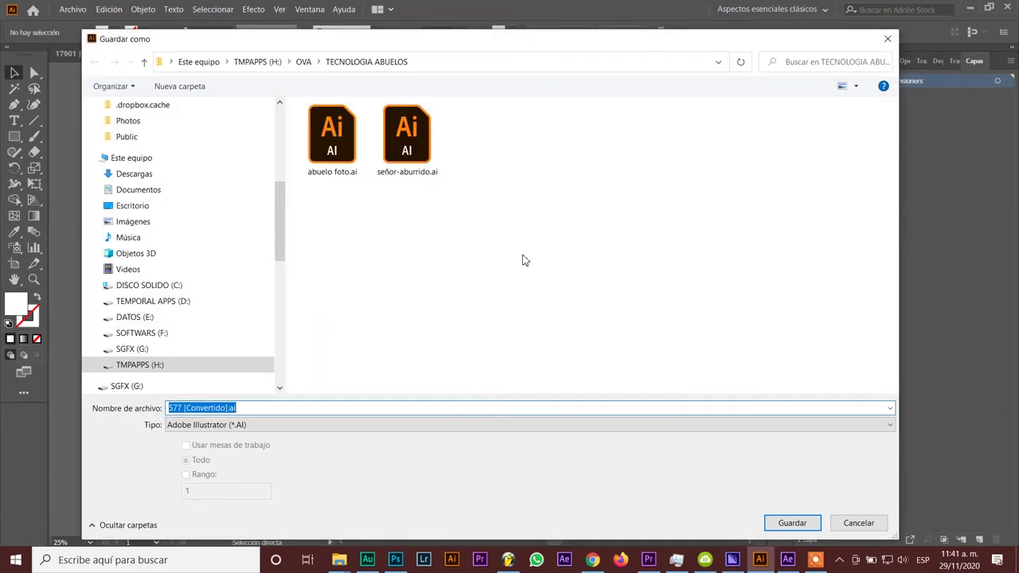
pyautogui.write('abelo')
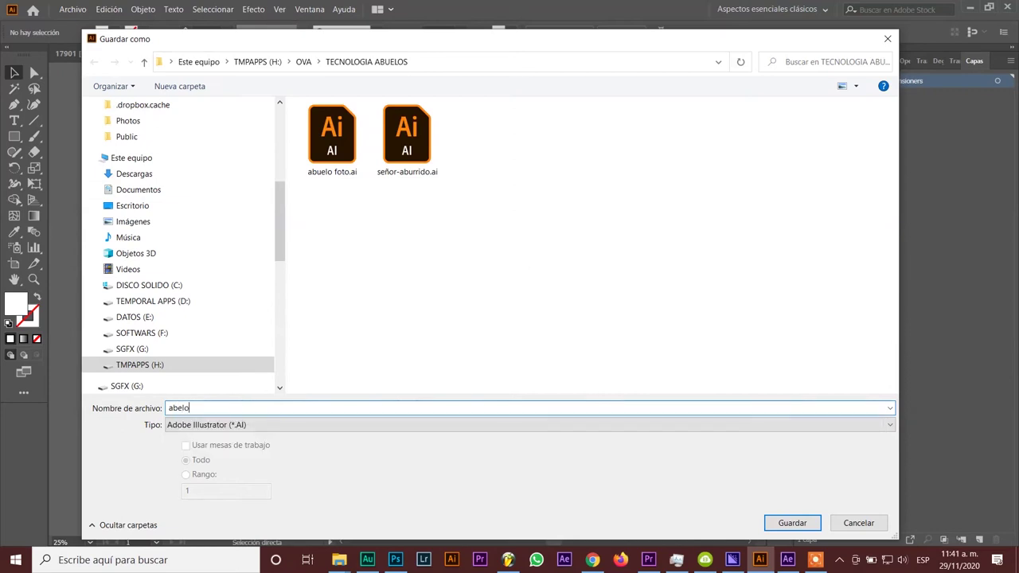
pyautogui.write('s-tec')
pyautogui.press('Return')
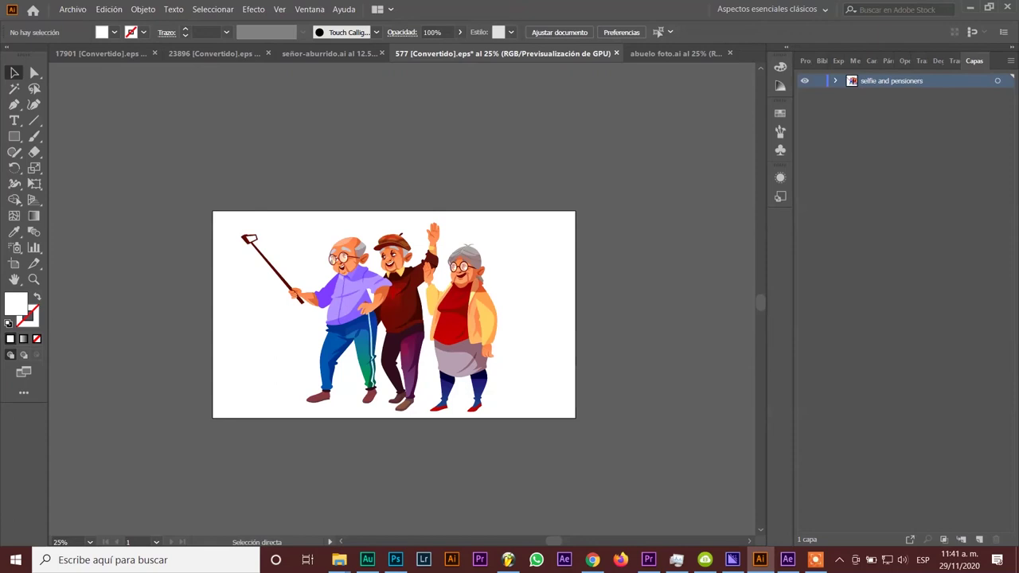
# - Accept the Illustrator save options and search the files for 'tec' to find abelos-tec.ai
pyautogui.click(307, 417)
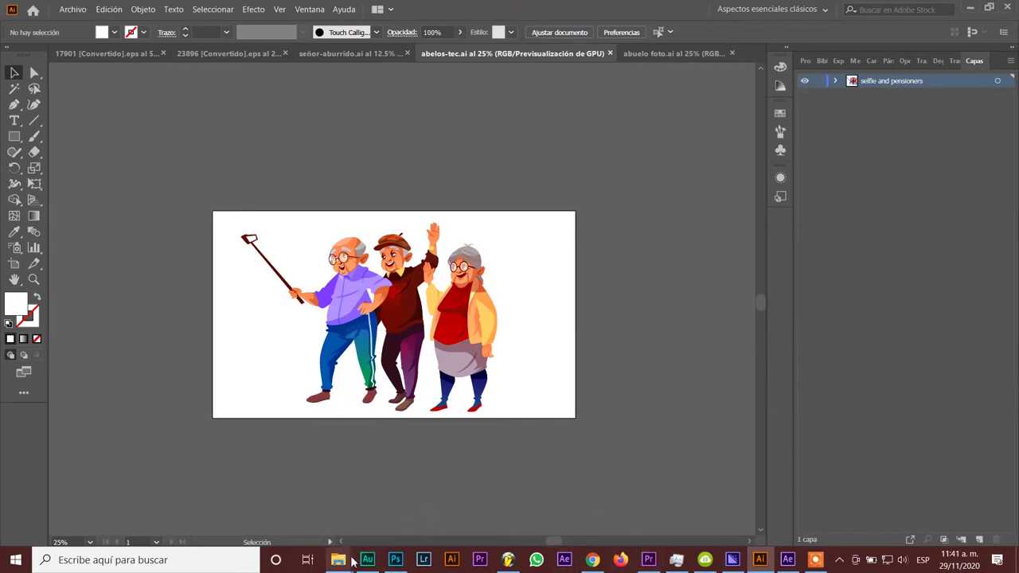
pyautogui.moveTo(338, 559)
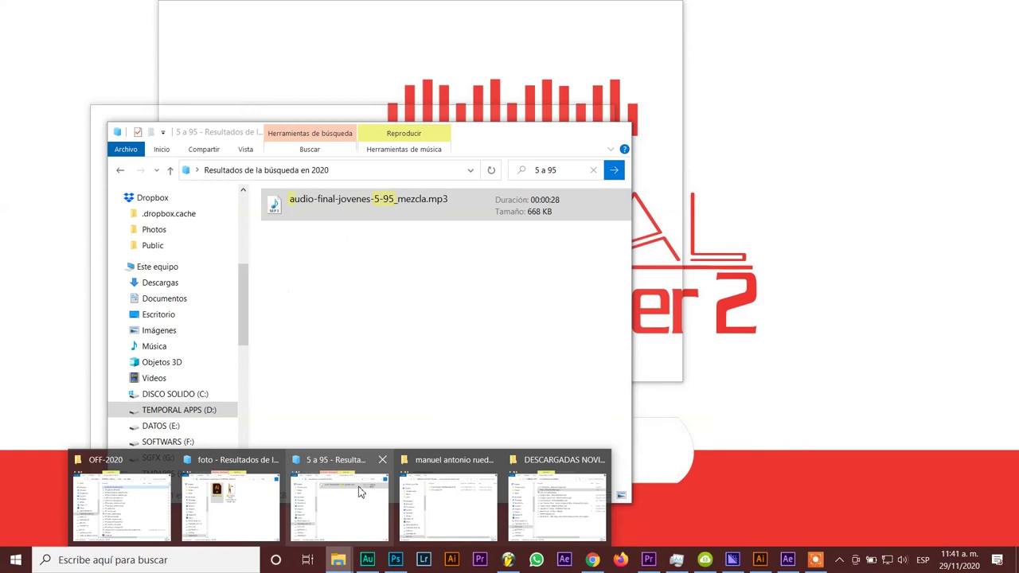
pyautogui.click(249, 495)
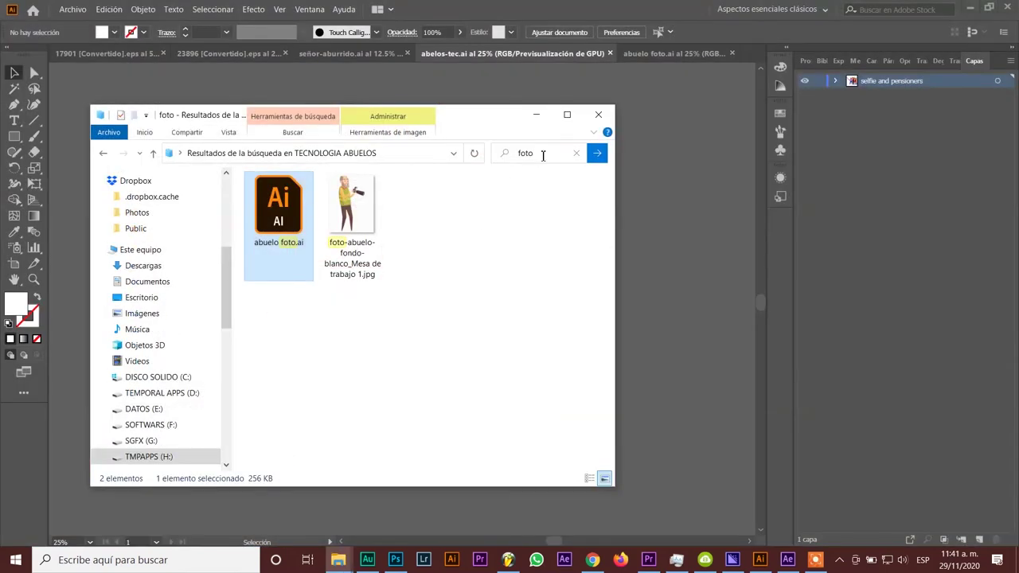
pyautogui.click(544, 153)
pyautogui.press('BackSpace')
pyautogui.press('BackSpace')
pyautogui.press('BackSpace')
pyautogui.write('tec')
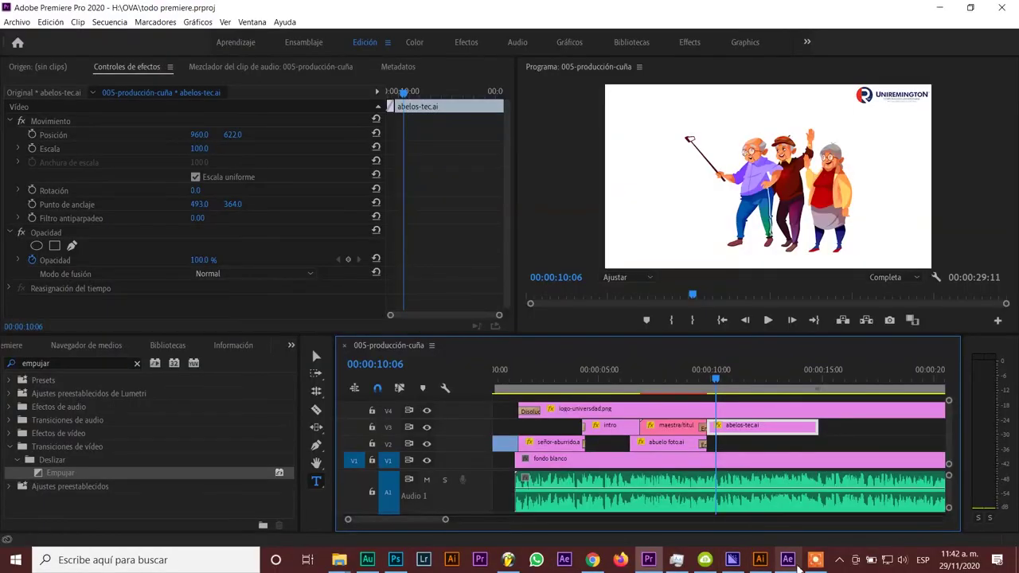
pyautogui.click(787, 561)
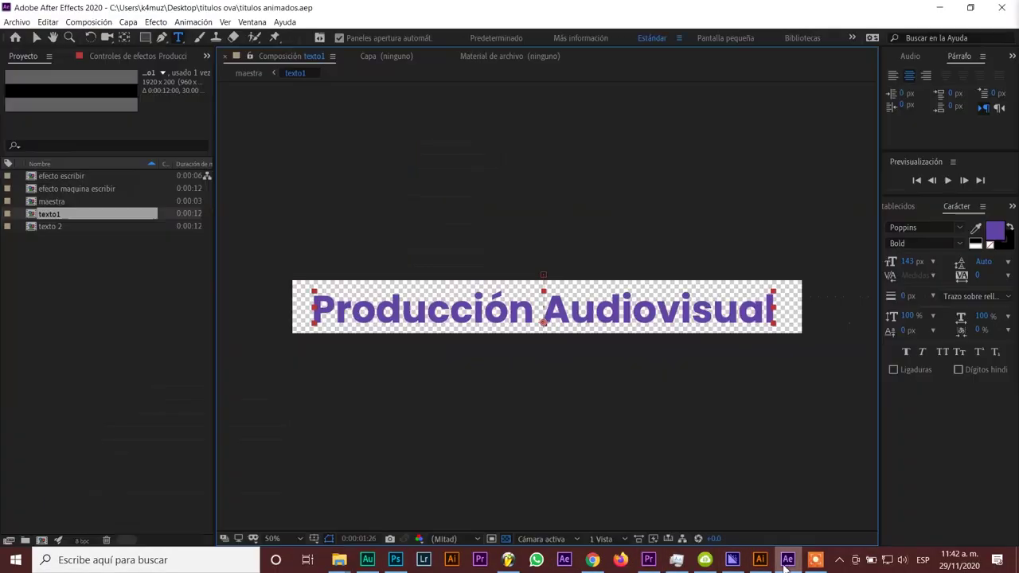
# - Add a new 1920×1080 composition, Comp 1, with Duración set to 0:00:10:00
pyautogui.click(16, 21)
pyautogui.click(394, 135)
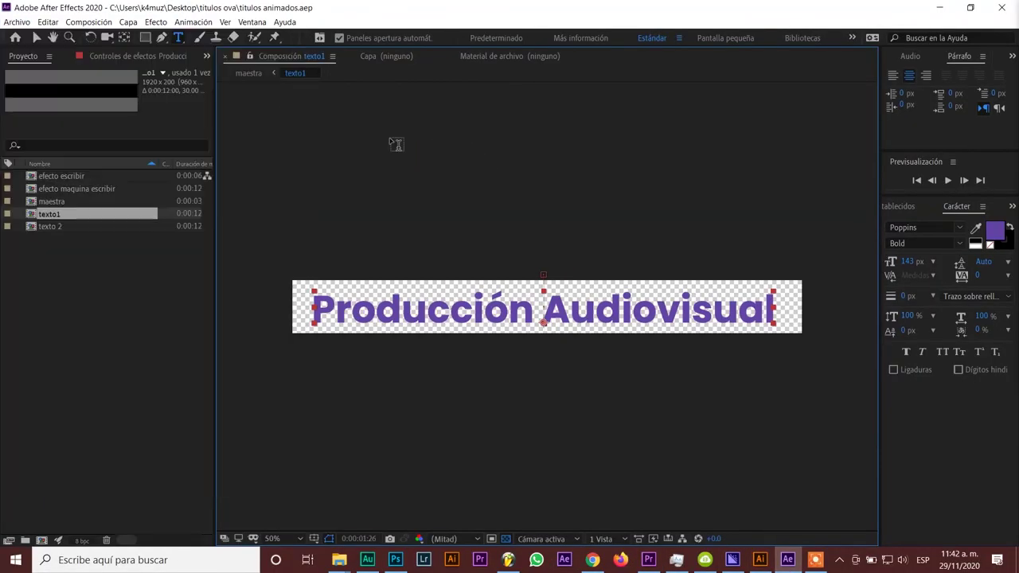
pyautogui.click(83, 22)
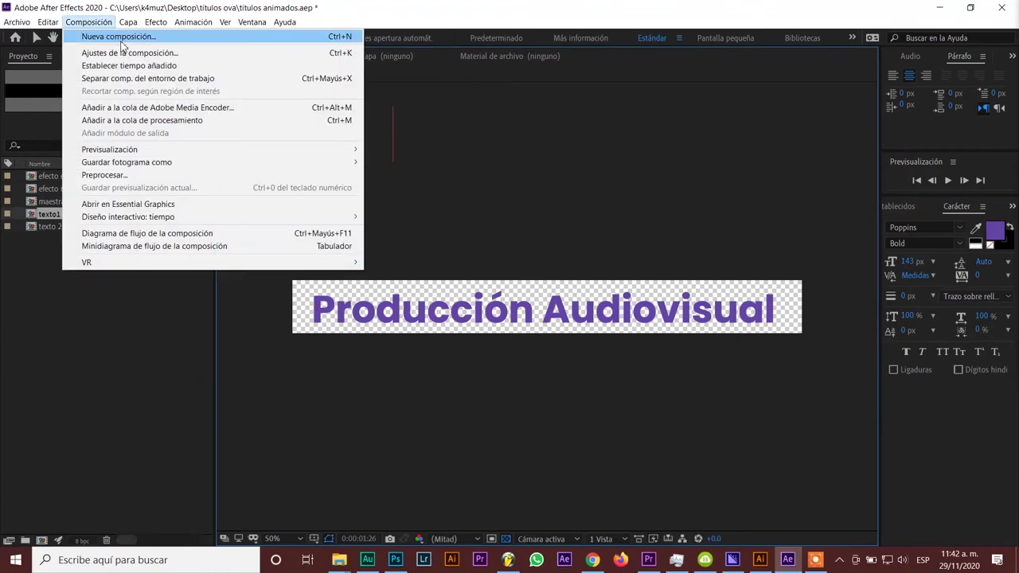
pyautogui.click(121, 38)
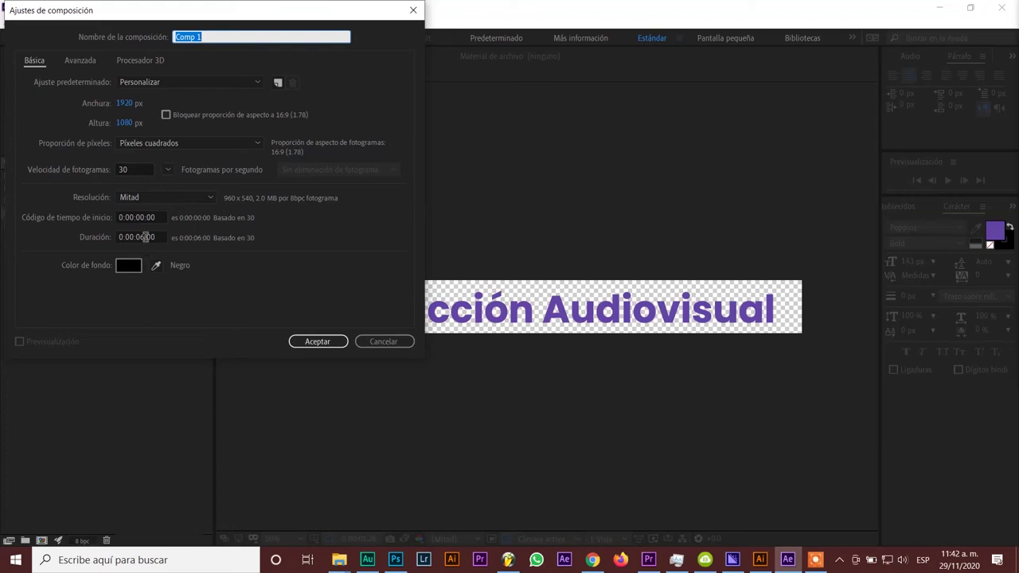
pyautogui.click(145, 237)
pyautogui.press('BackSpace')
pyautogui.press('BackSpace')
pyautogui.write('10')
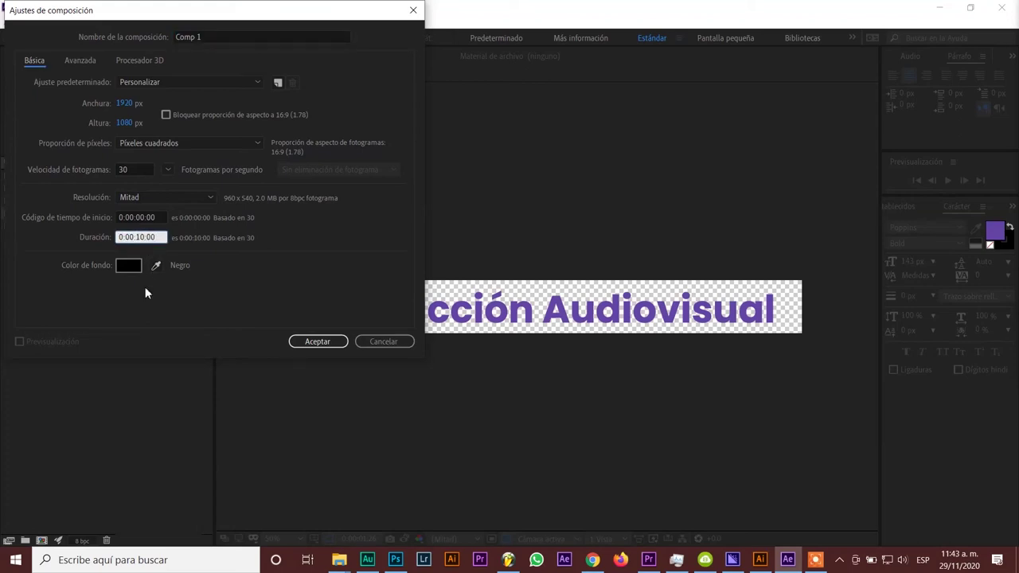
pyautogui.click(320, 342)
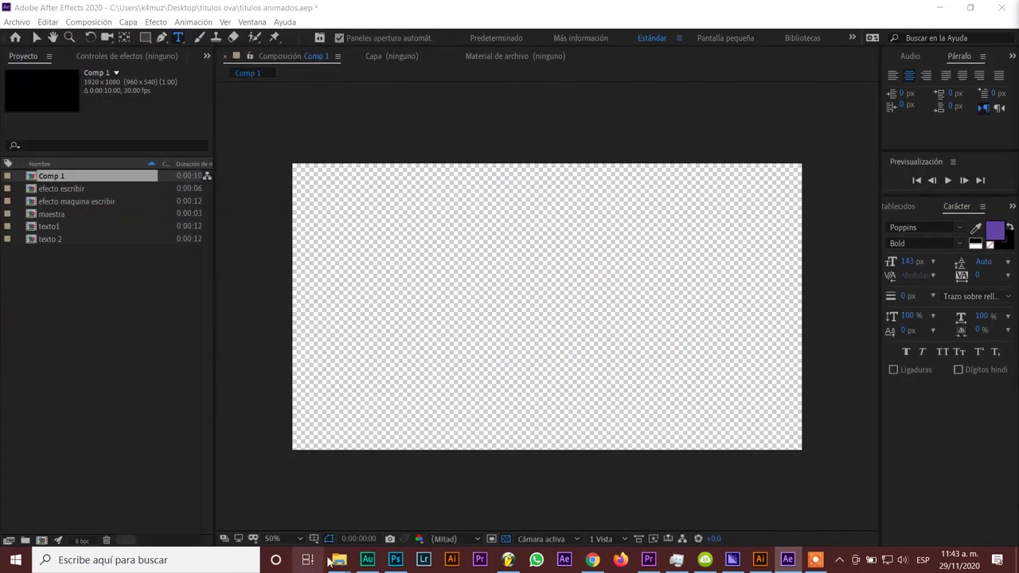
# - Drag abelos-tec.ai from the search results into Comp 1, centre it in the frame, and save
pyautogui.moveTo(338, 563)
pyautogui.click(244, 496)
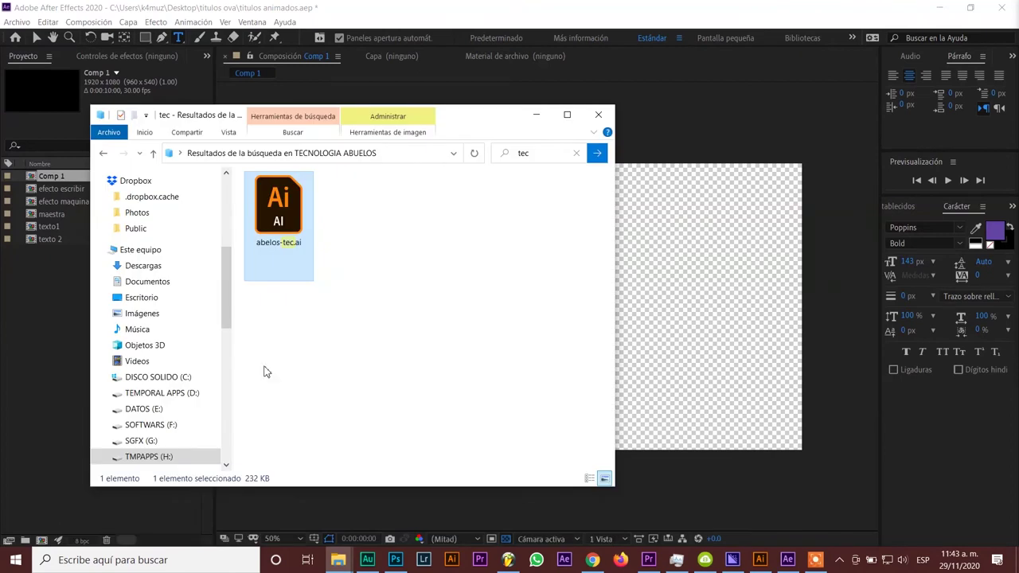
pyautogui.moveTo(285, 209); pyautogui.dragTo(644, 149)
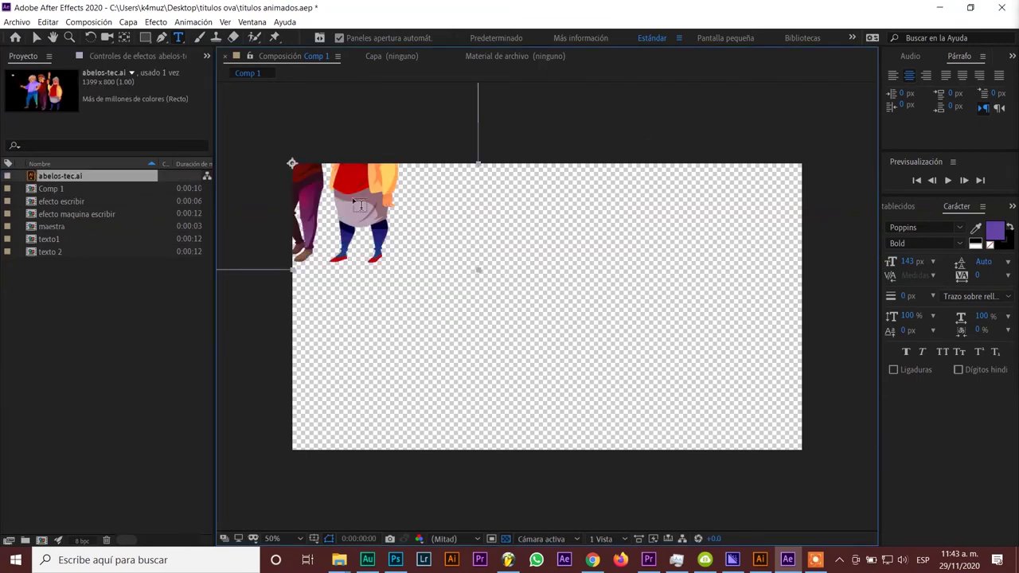
pyautogui.click(36, 38)
pyautogui.moveTo(398, 221); pyautogui.dragTo(610, 345)
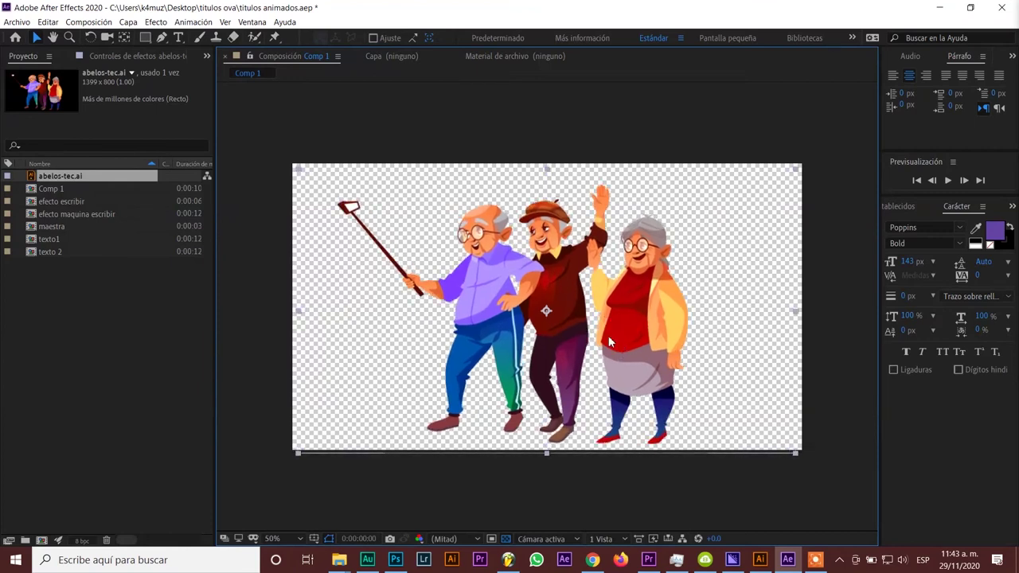
pyautogui.click(516, 132)
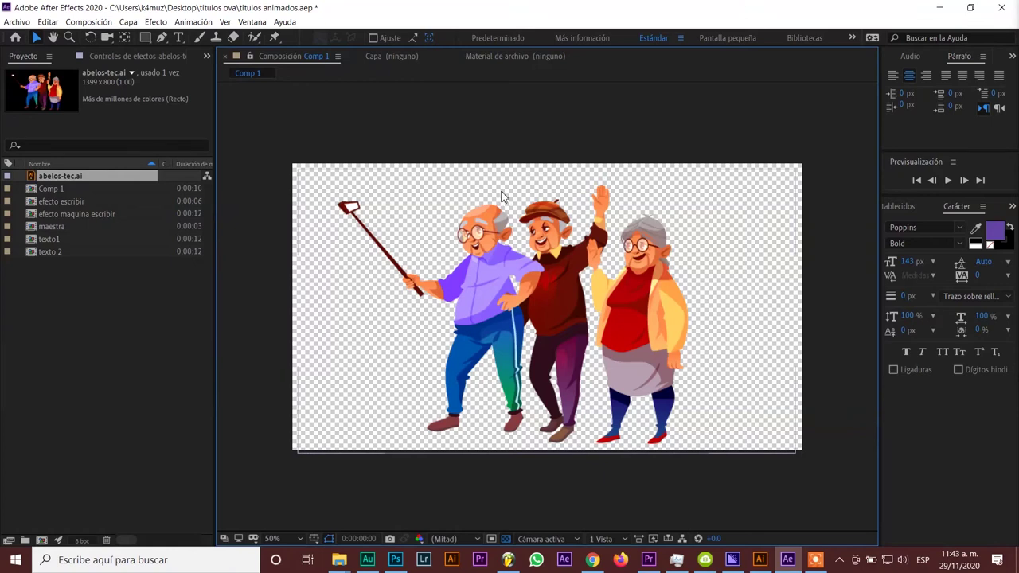
pyautogui.hotkey('ctrl', 's')
# - Puppet-pin the selfie stick and the first man's head, shoulder, hips, knees and feet
pyautogui.click(276, 38)
pyautogui.click(351, 204)
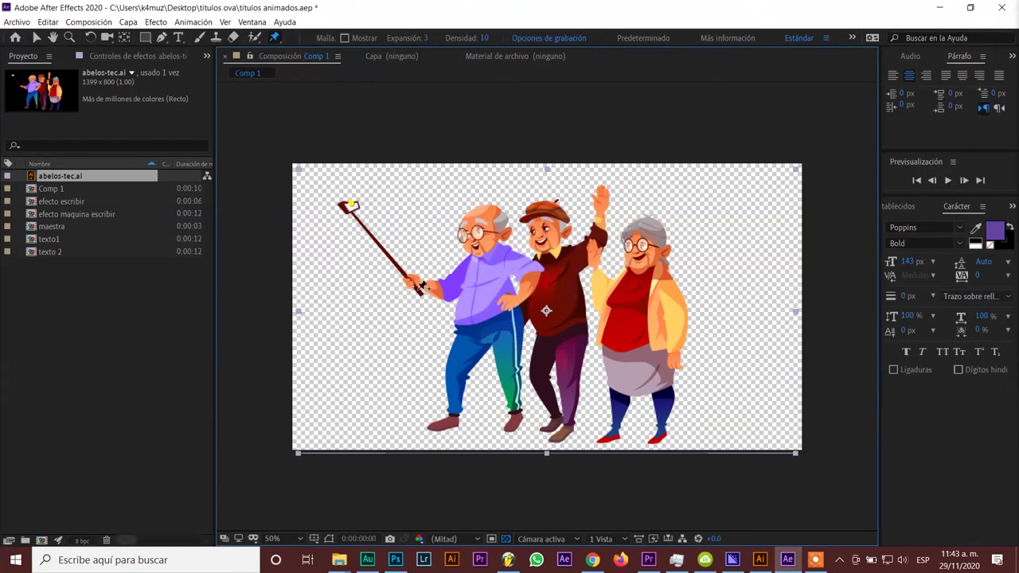
pyautogui.click(417, 290)
pyautogui.click(452, 294)
pyautogui.click(488, 247)
pyautogui.click(487, 215)
pyautogui.click(531, 271)
pyautogui.click(482, 321)
pyautogui.click(456, 377)
pyautogui.click(454, 420)
pyautogui.click(429, 430)
pyautogui.click(510, 424)
pyautogui.click(516, 415)
pyautogui.click(507, 373)
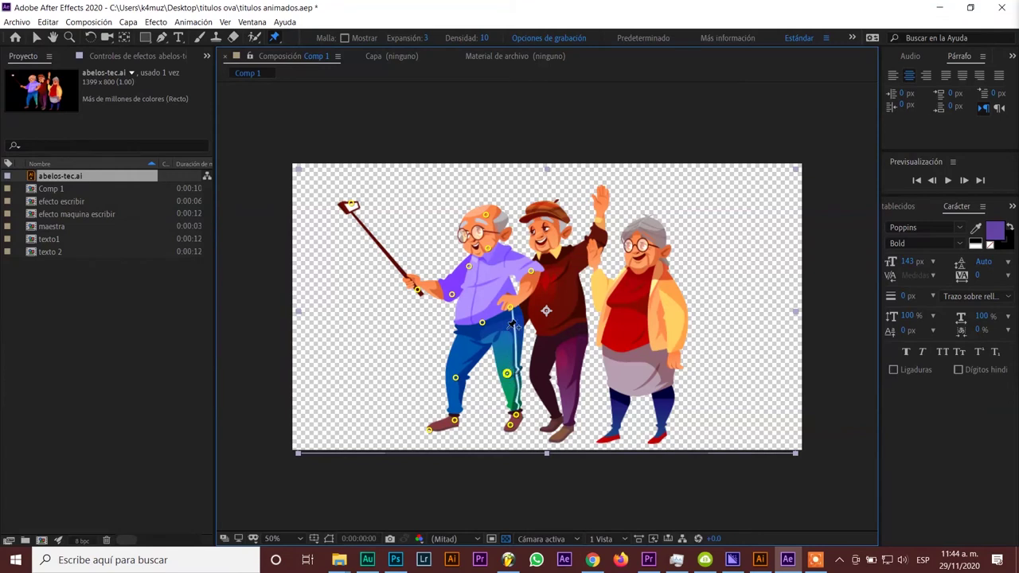
pyautogui.click(507, 327)
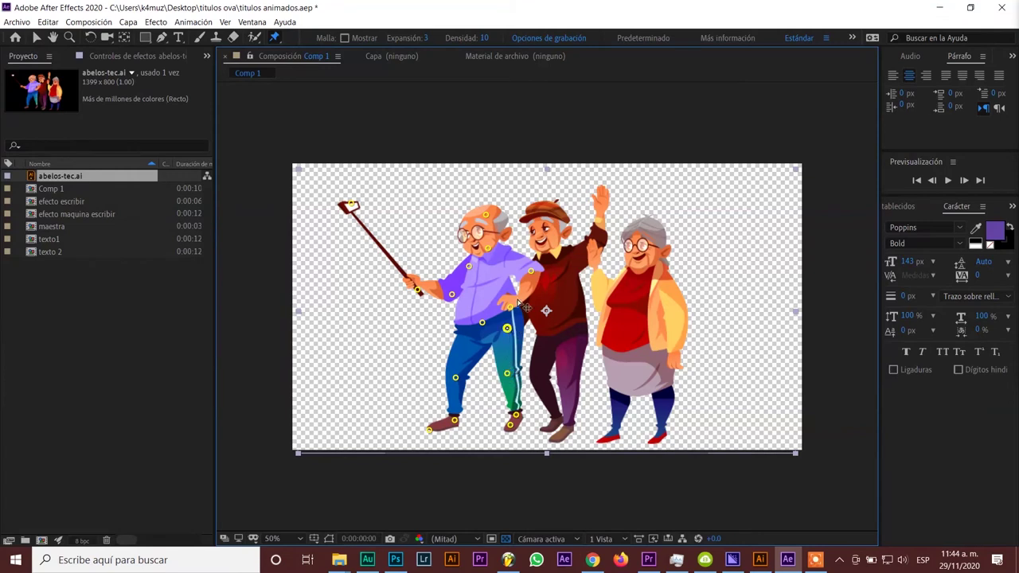
# - Pin the middle man's cap, chest, raised arm and hand, and the old woman's head, torso, arm, skirt and legs
pyautogui.click(548, 211)
pyautogui.click(550, 260)
pyautogui.click(599, 238)
pyautogui.click(605, 195)
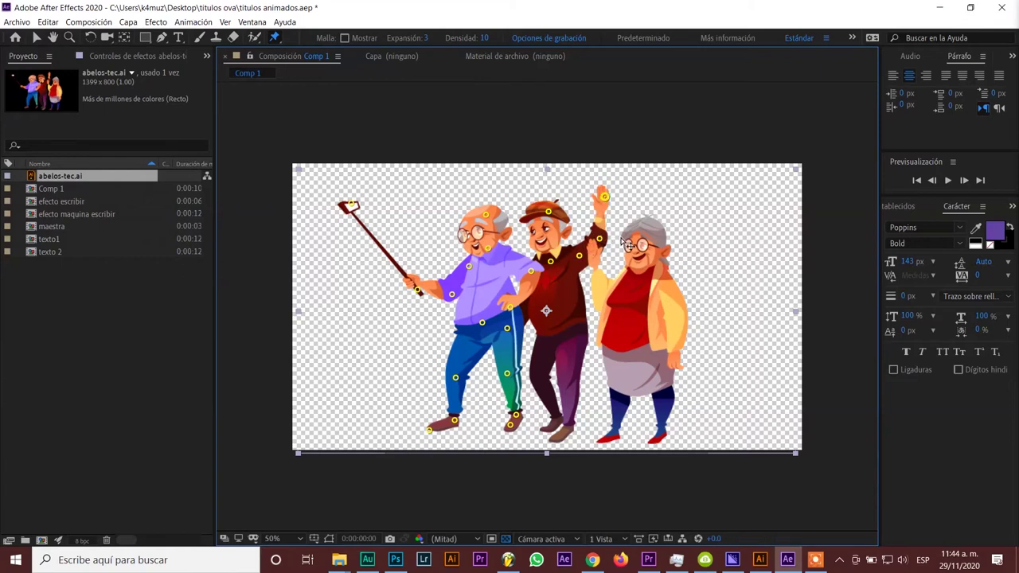
pyautogui.click(637, 279)
pyautogui.click(638, 344)
pyautogui.click(621, 414)
pyautogui.click(662, 432)
pyautogui.click(650, 221)
pyautogui.click(602, 296)
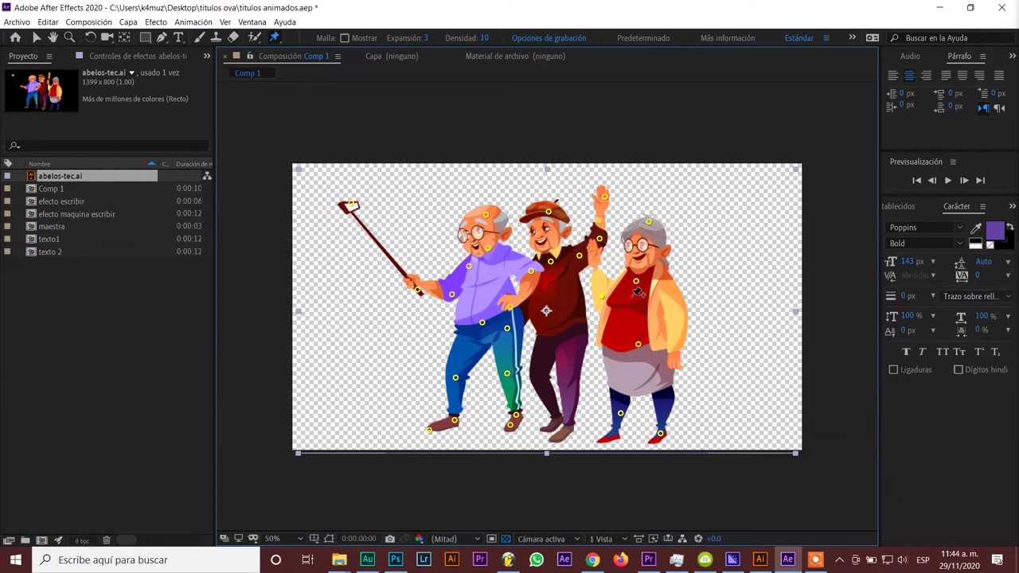
pyautogui.click(623, 338)
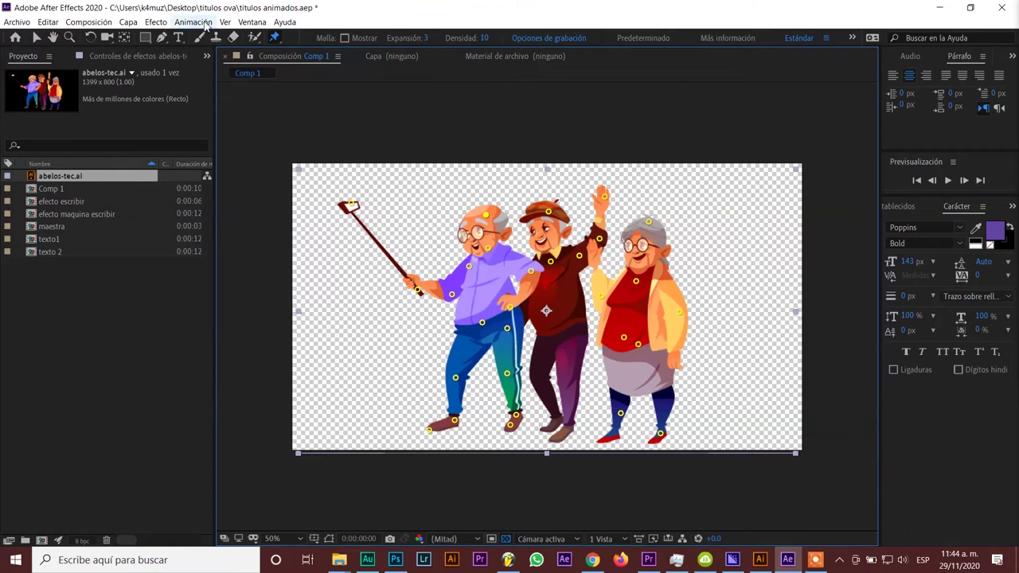
# - Reset the 'Estándar' workspace to its saved layout from Ventana > Espacio de trabajo
pyautogui.click(251, 21)
pyautogui.moveTo(325, 48)
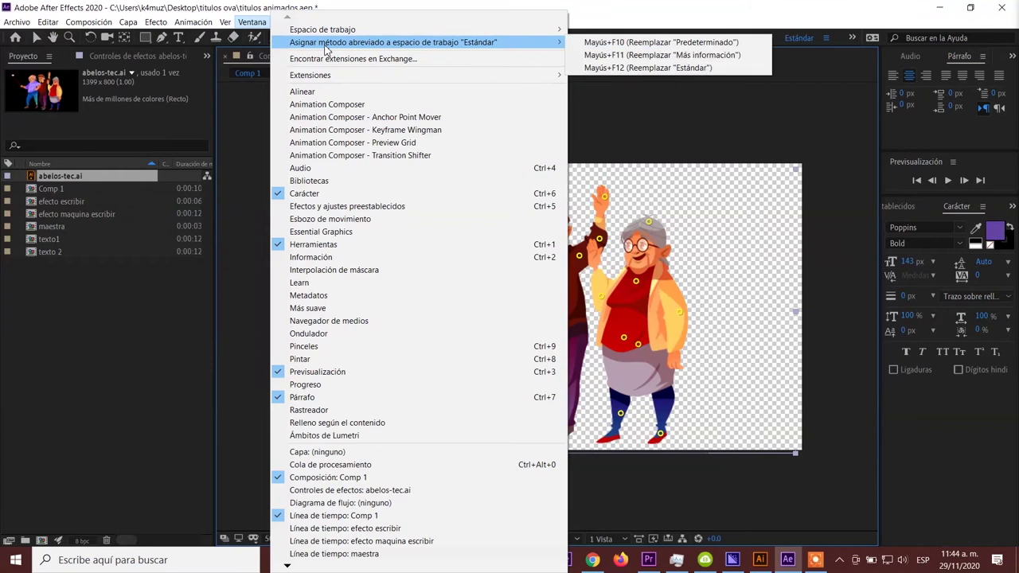
pyautogui.moveTo(325, 76)
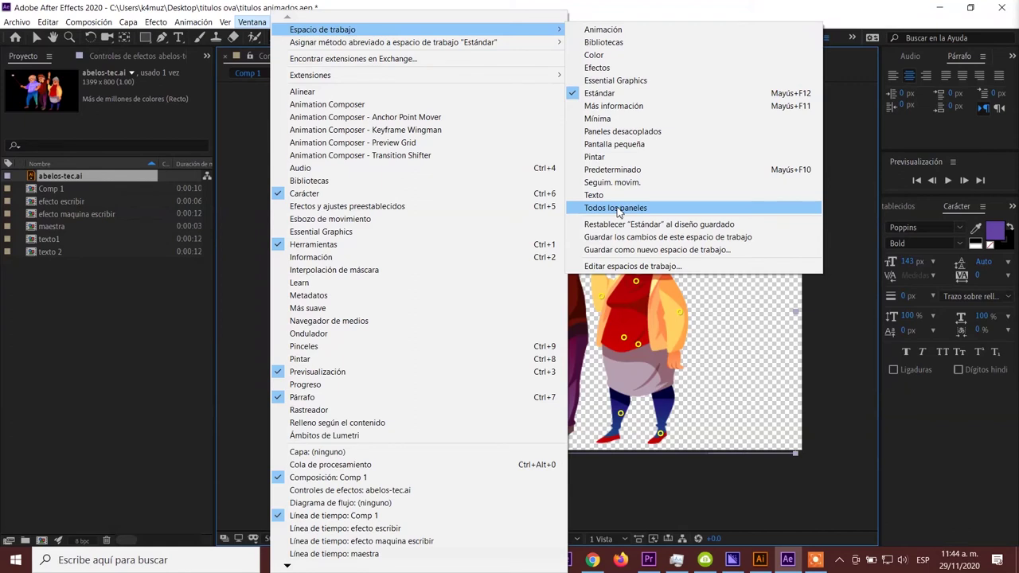
pyautogui.click(625, 225)
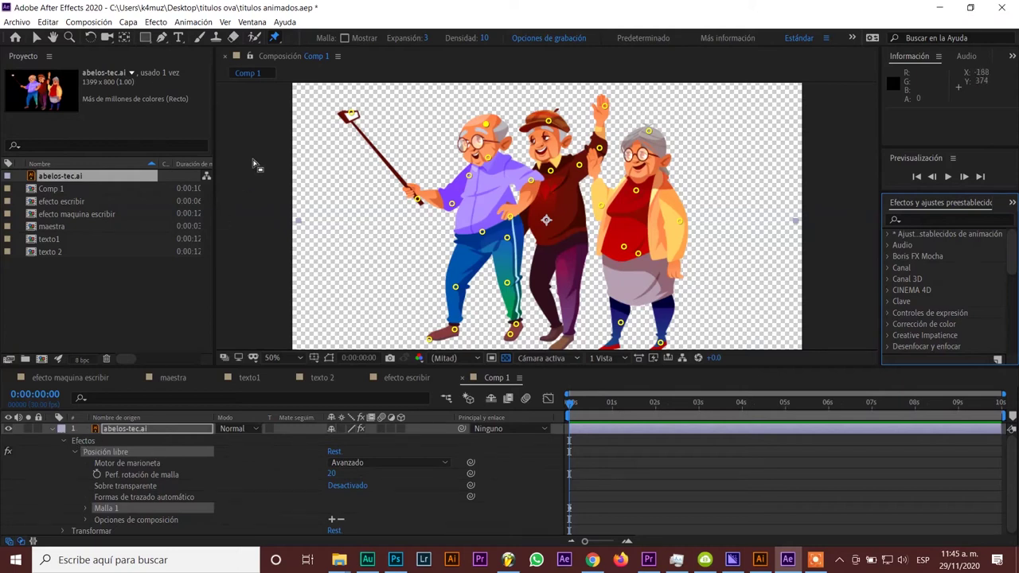
# - At frame 7, bend the selfie stick up and right and tilt the left man's head right
pyautogui.moveTo(570, 405); pyautogui.dragTo(579, 404)
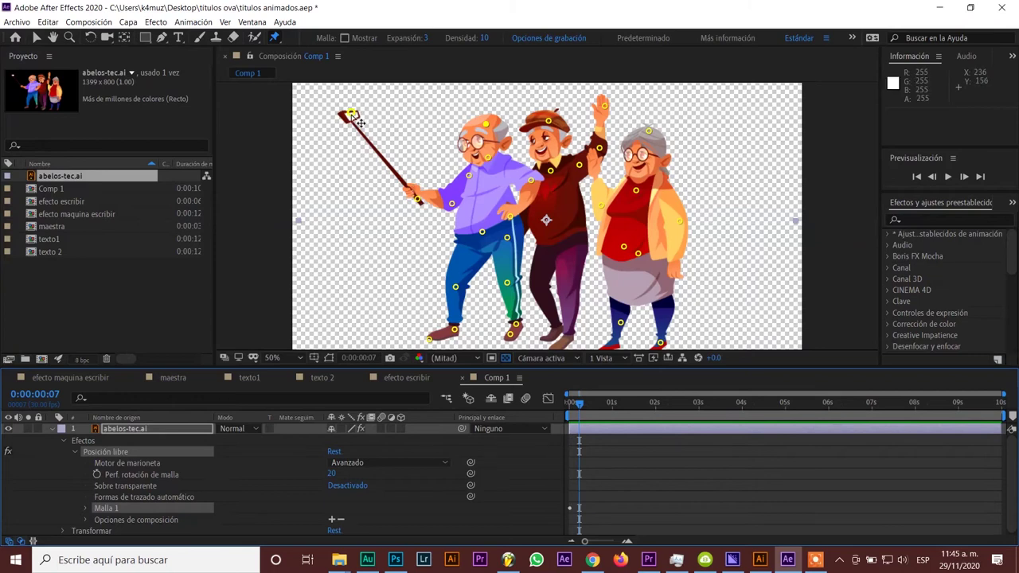
pyautogui.moveTo(353, 117); pyautogui.dragTo(373, 105)
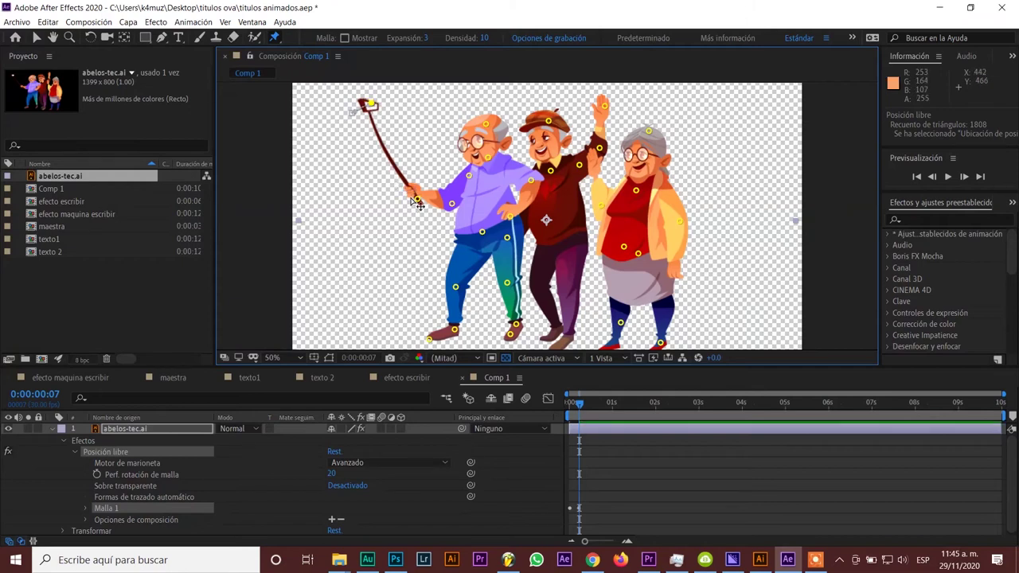
pyautogui.moveTo(416, 200); pyautogui.dragTo(430, 202)
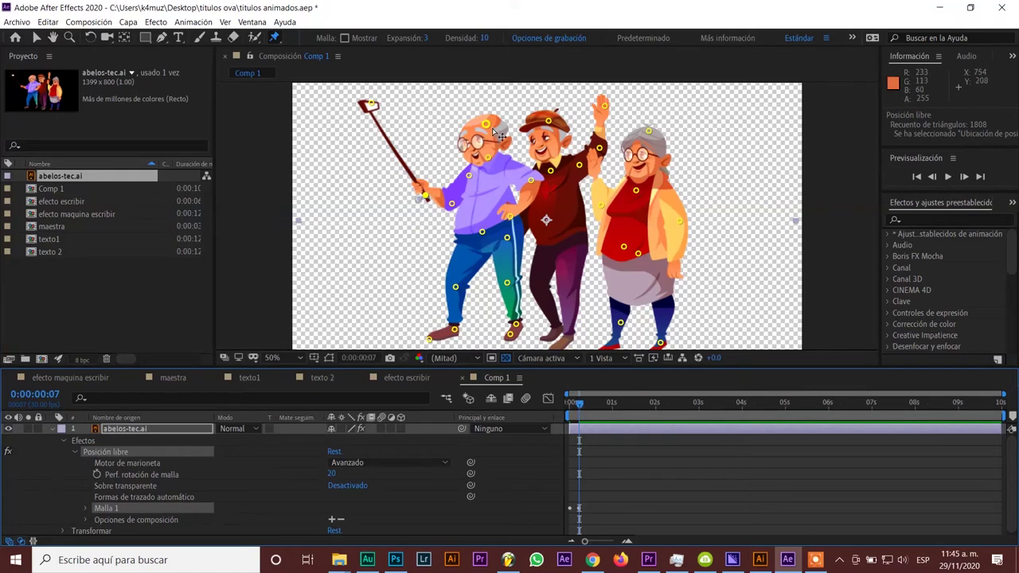
pyautogui.moveTo(485, 124); pyautogui.dragTo(493, 125)
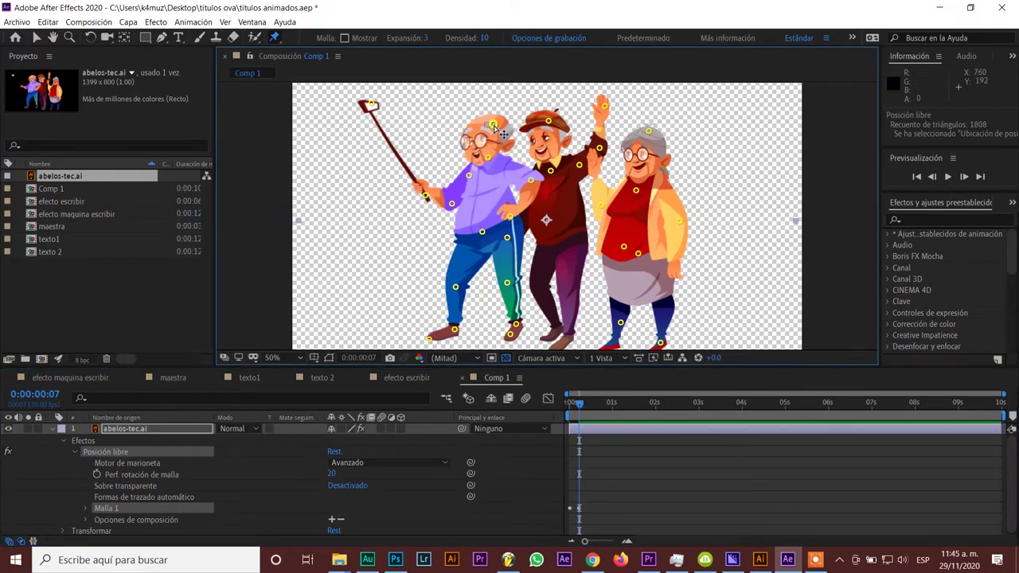
# - At frames 9 and 12, tilt the middle man's hat left and swing the raised hand left, then back right
pyautogui.moveTo(579, 403); pyautogui.dragTo(583, 402)
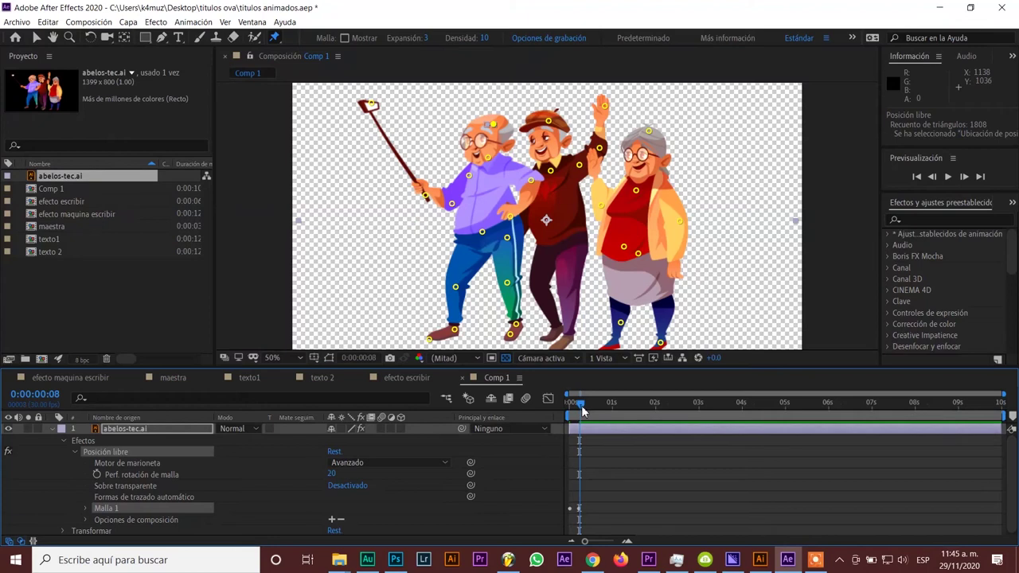
pyautogui.click(548, 121)
pyautogui.moveTo(548, 121); pyautogui.dragTo(546, 120)
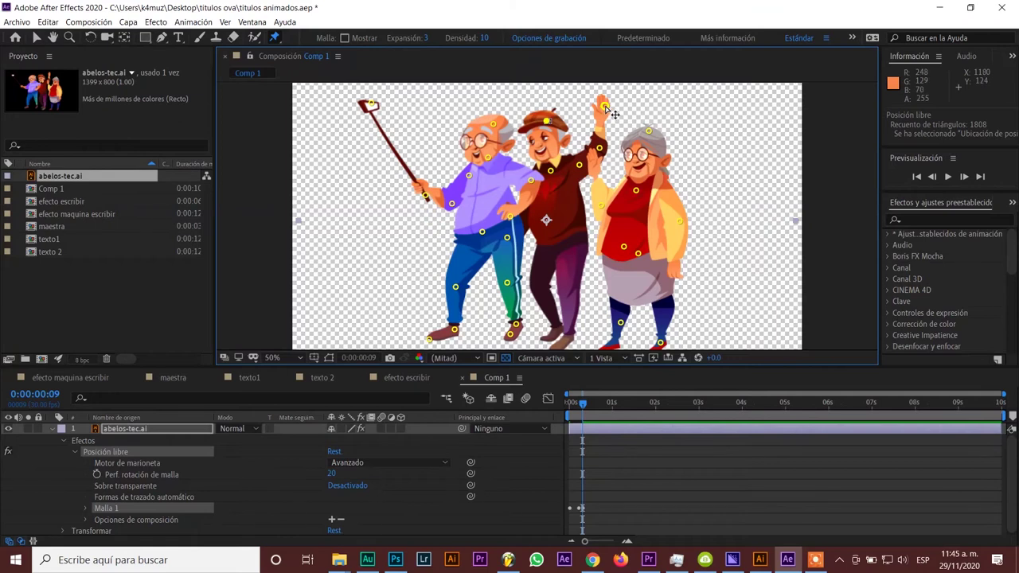
pyautogui.moveTo(605, 110); pyautogui.dragTo(602, 111)
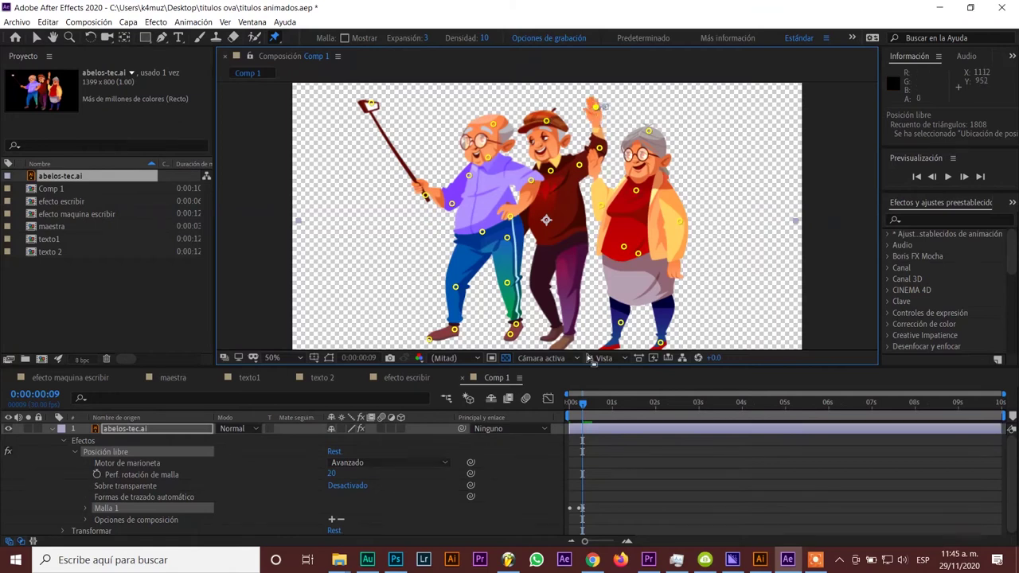
pyautogui.moveTo(584, 403); pyautogui.dragTo(587, 403)
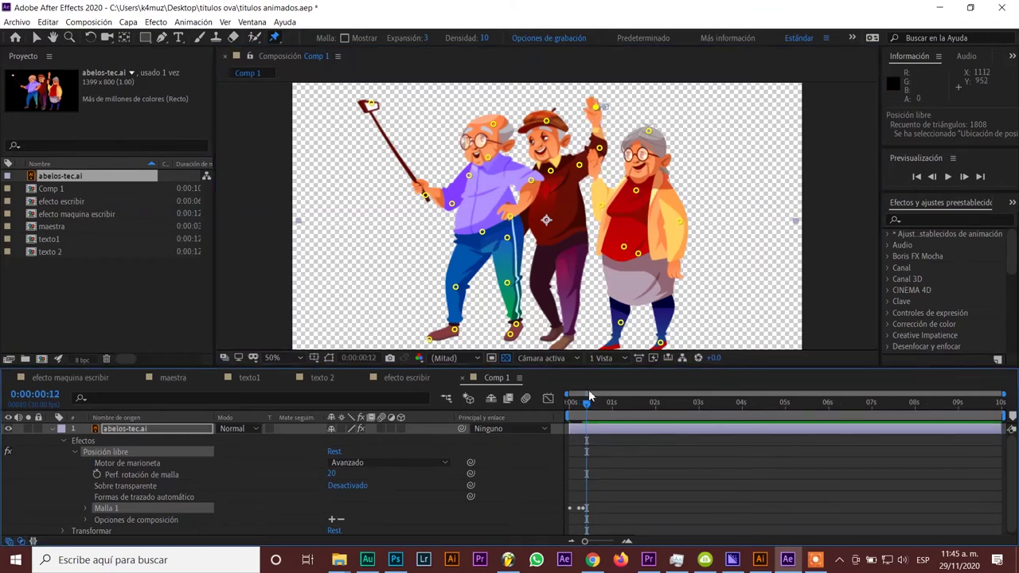
pyautogui.moveTo(596, 106); pyautogui.dragTo(605, 105)
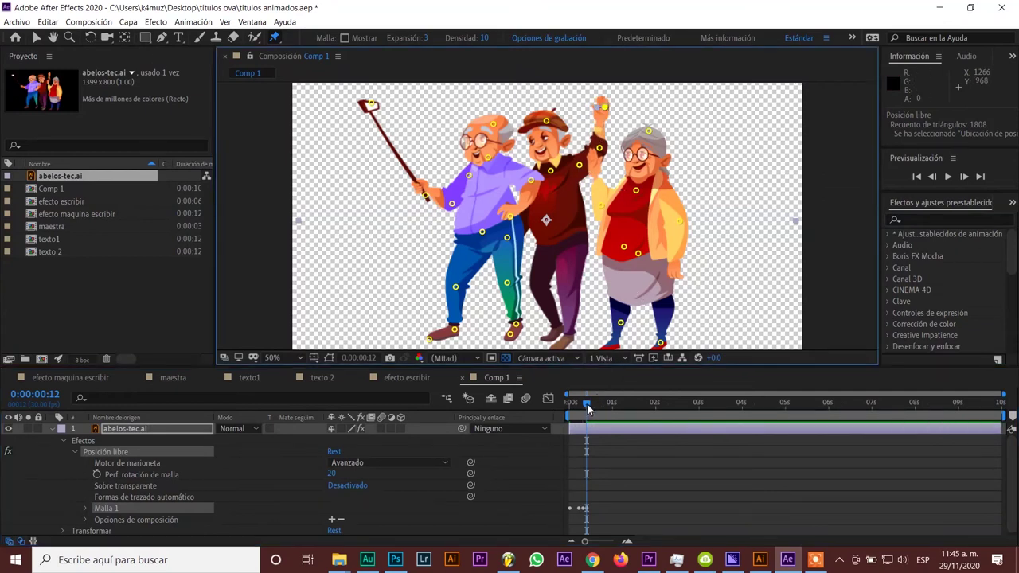
# - At frames 10 and 13, tilt grandma's head left and down, then right, and return to frame 0
pyautogui.moveTo(586, 402); pyautogui.dragTo(583, 402)
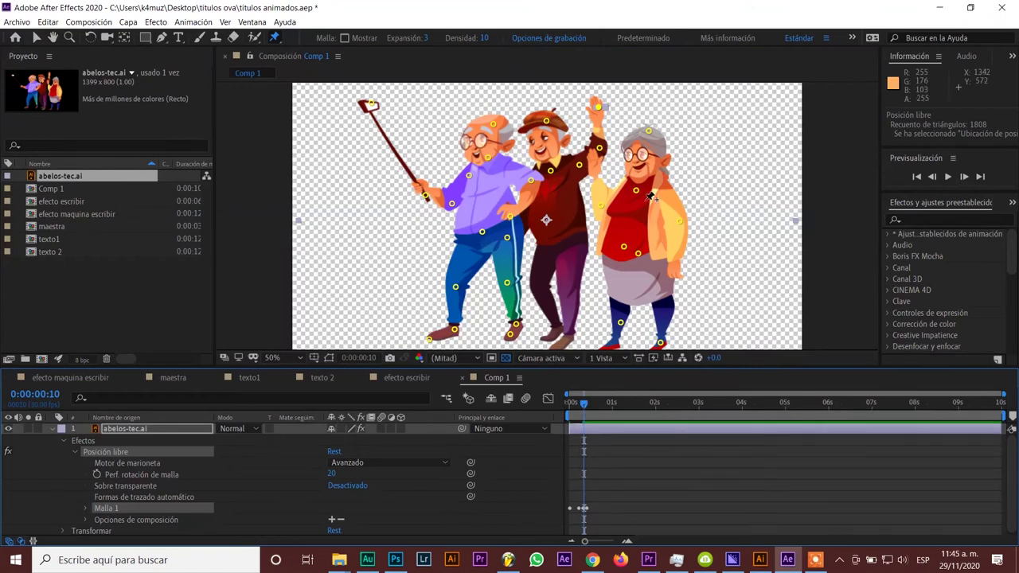
pyautogui.click(648, 133)
pyautogui.moveTo(646, 132); pyautogui.dragTo(641, 135)
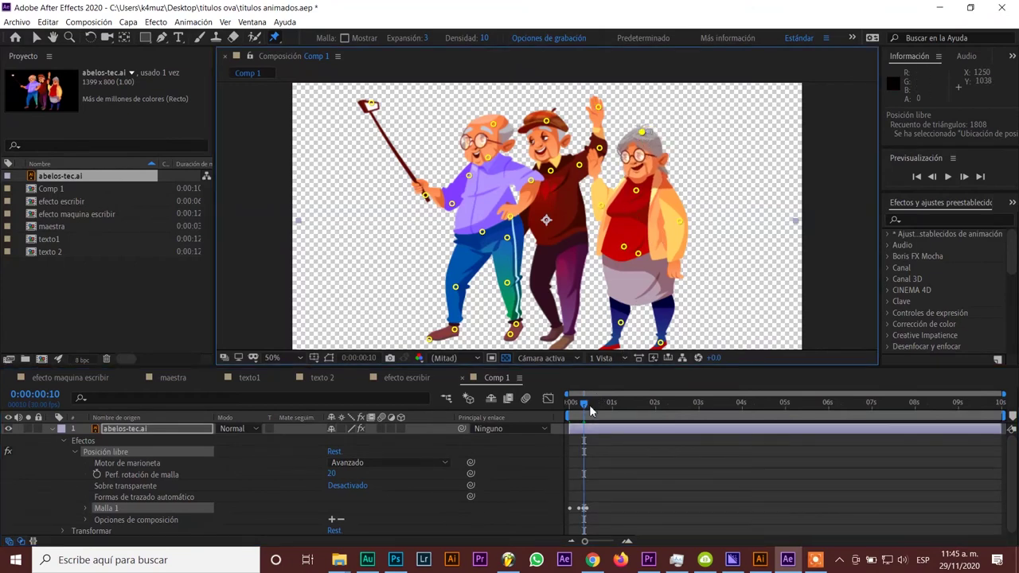
pyautogui.moveTo(585, 408); pyautogui.dragTo(590, 409)
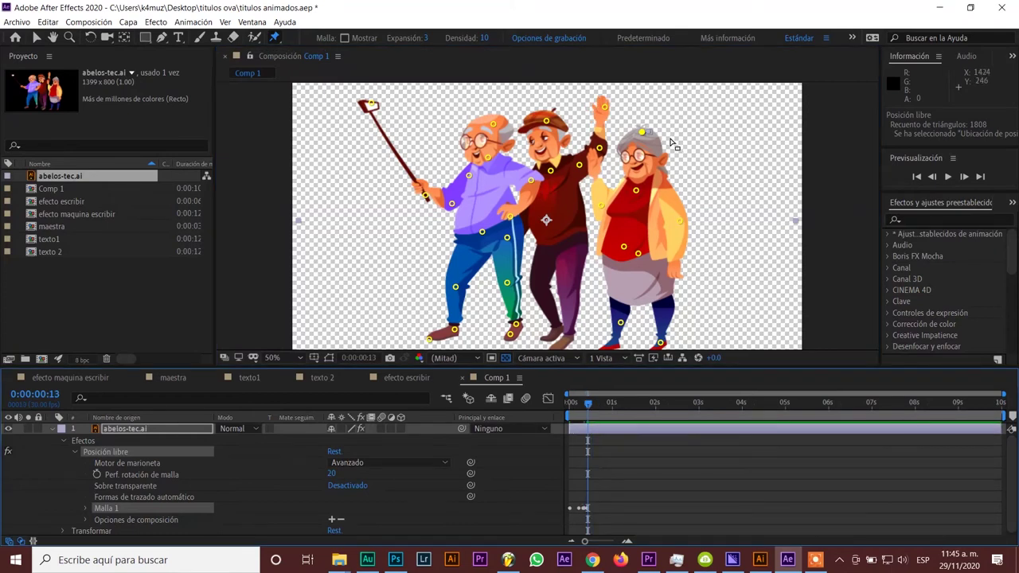
pyautogui.moveTo(644, 134); pyautogui.dragTo(649, 135)
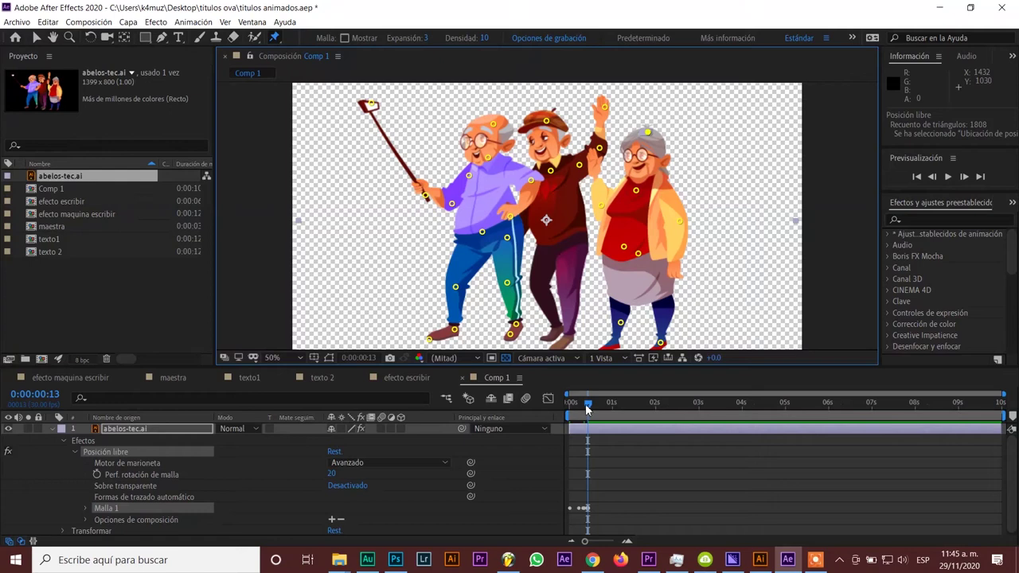
pyautogui.moveTo(587, 404); pyautogui.dragTo(562, 413)
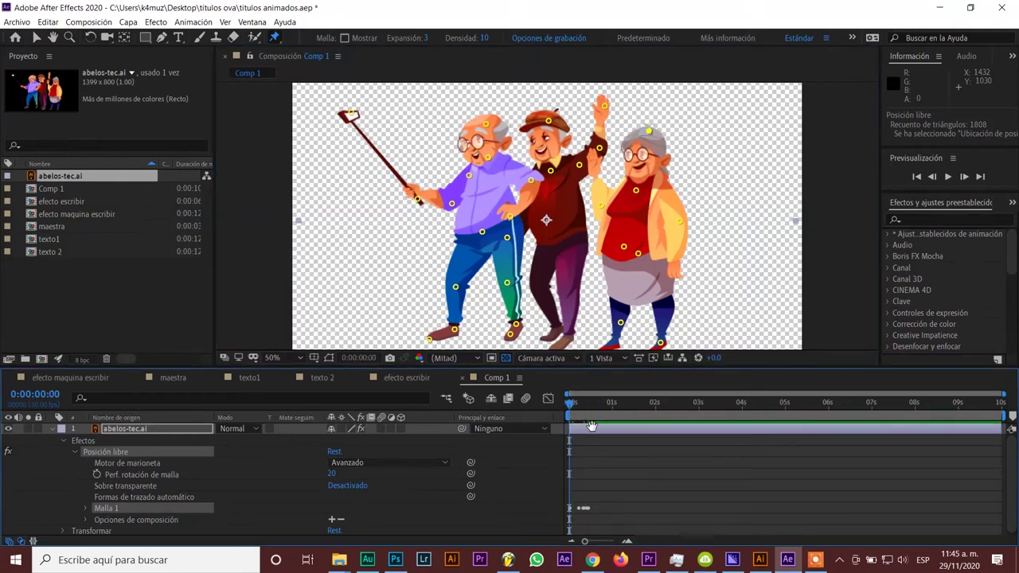
pyautogui.press('space')
pyautogui.press('space')
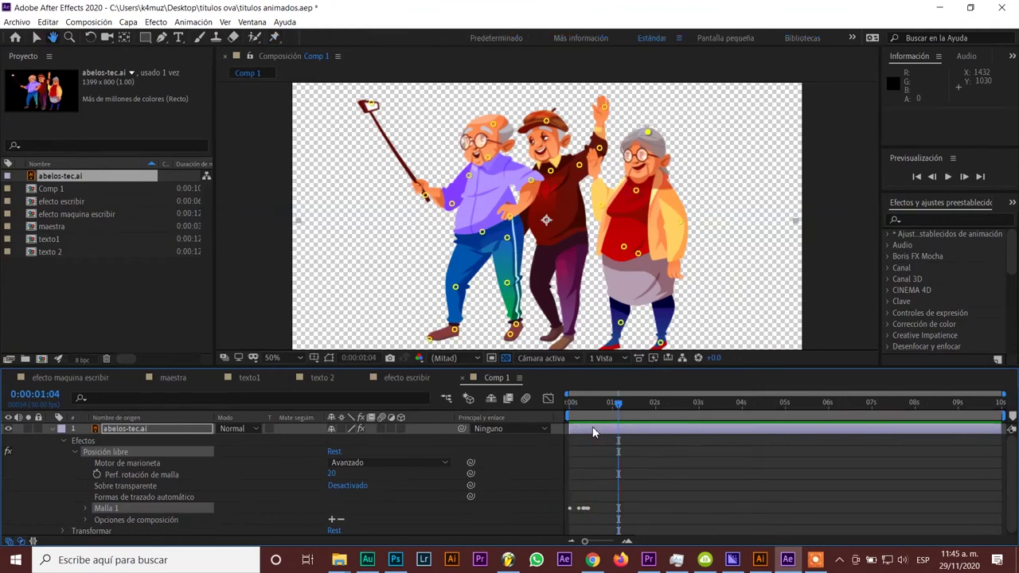
pyautogui.press('space')
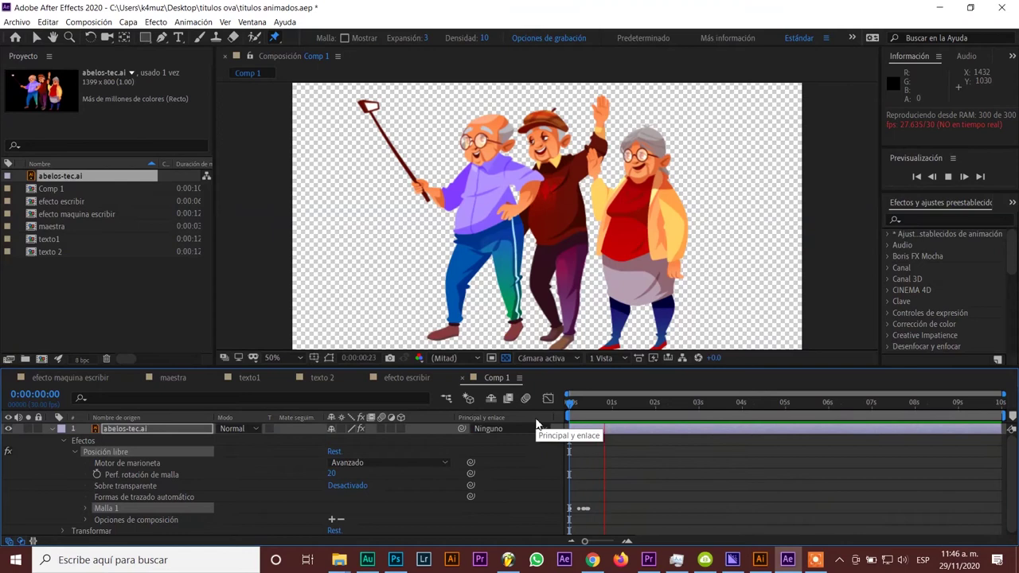
pyautogui.press('space')
pyautogui.press('space')
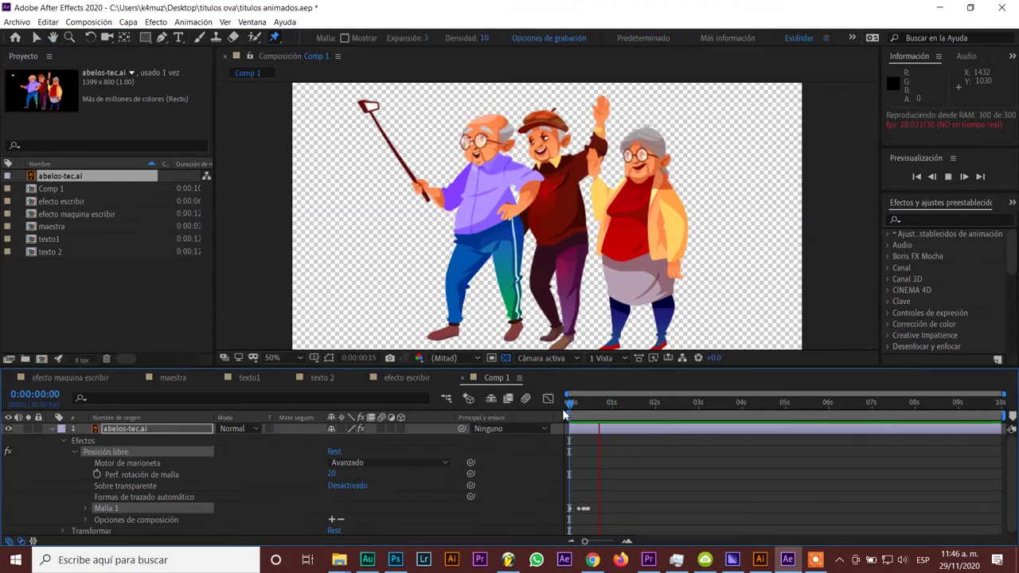
pyautogui.press('space')
# - Add further puppet poses to the selfie stick, the three heads and the raised hand
pyautogui.moveTo(368, 106); pyautogui.dragTo(366, 105)
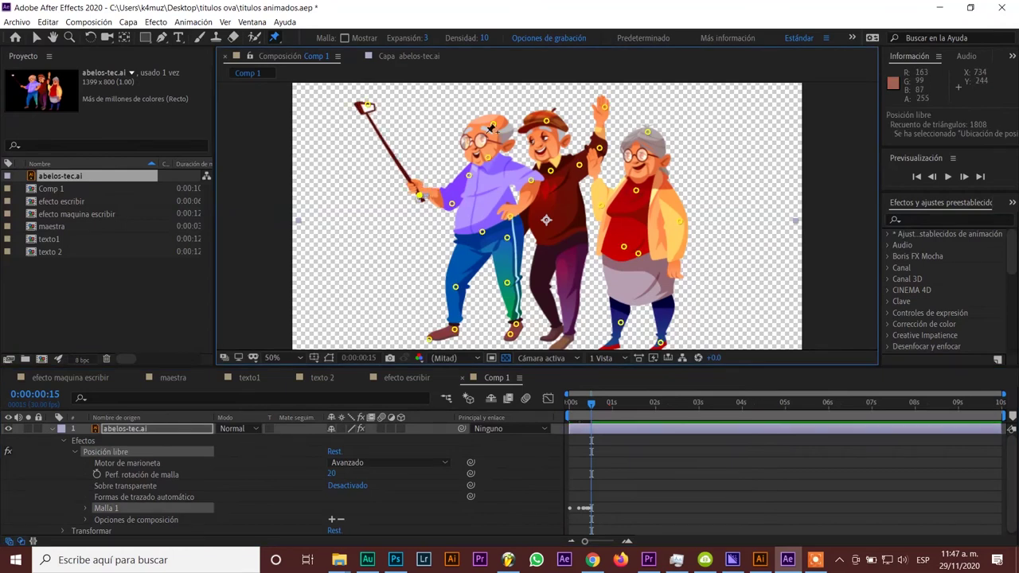
pyautogui.moveTo(494, 125); pyautogui.dragTo(483, 123)
pyautogui.moveTo(546, 120); pyautogui.dragTo(557, 120)
pyautogui.moveTo(676, 271); pyautogui.dragTo(686, 271)
pyautogui.moveTo(647, 131); pyautogui.dragTo(639, 133)
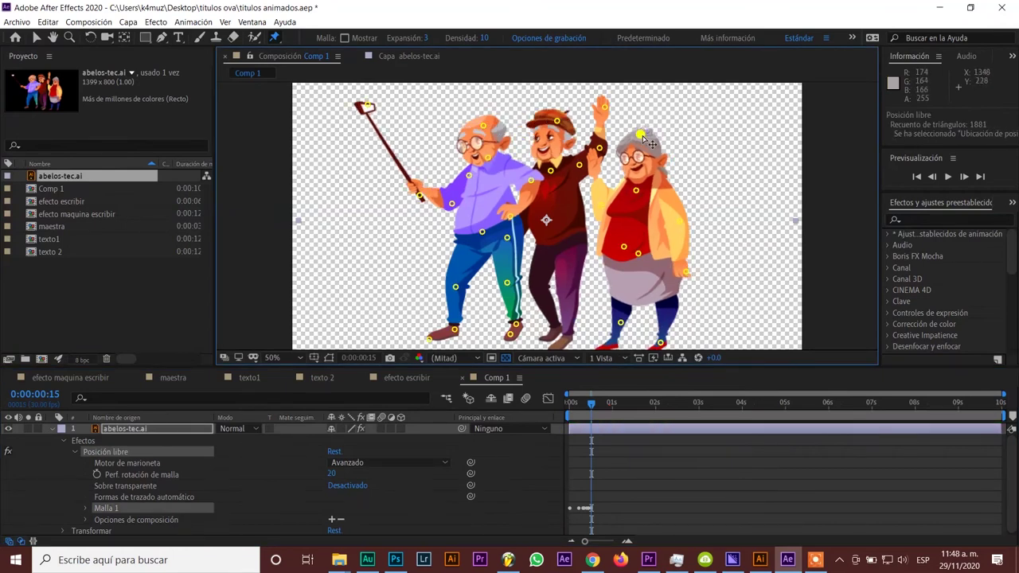
pyautogui.press('pagedown')
pyautogui.press('pagedown')
pyautogui.press('pagedown')
pyautogui.moveTo(483, 125); pyautogui.dragTo(491, 125)
pyautogui.moveTo(558, 121); pyautogui.dragTo(550, 124)
pyautogui.moveTo(602, 106); pyautogui.dragTo(593, 104)
pyautogui.click(603, 402)
pyautogui.click(640, 135)
# - Preview the puppet animation, check its curves in the Graph Editor, and save the project
pyautogui.press('space')
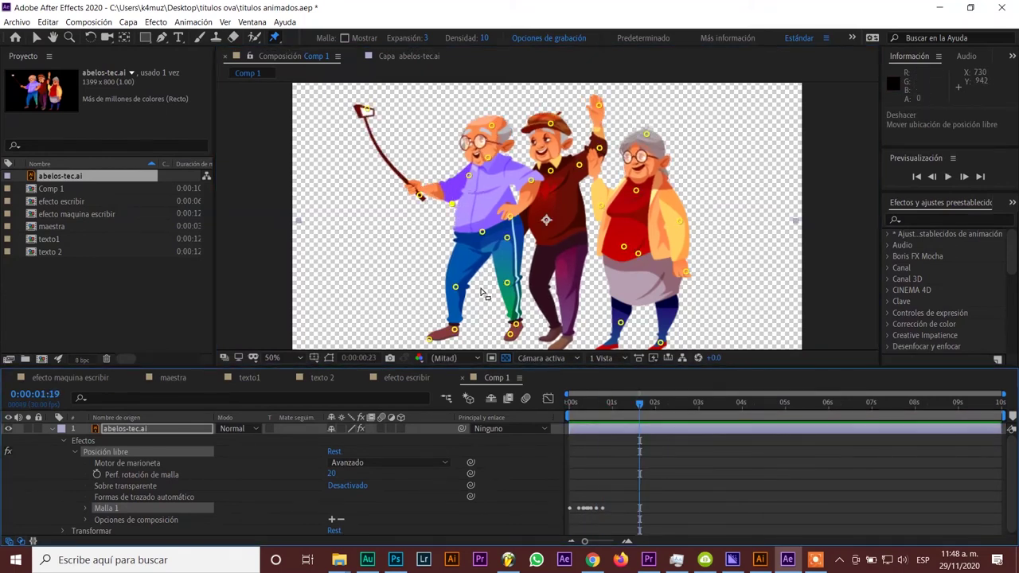
pyautogui.hotkey('ctrl', 'z')
pyautogui.click(549, 399)
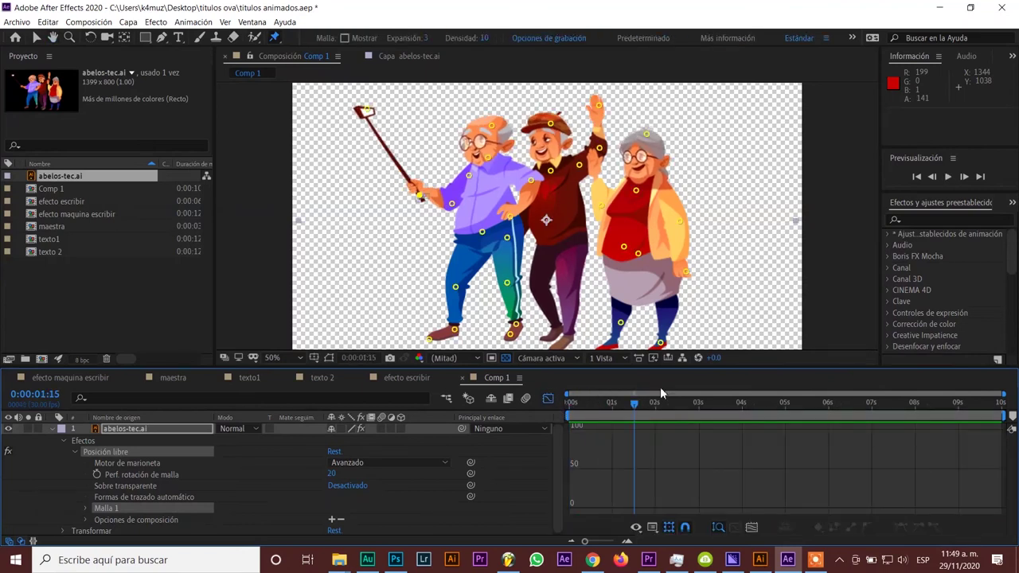
pyautogui.hotkey('ctrl', 's')
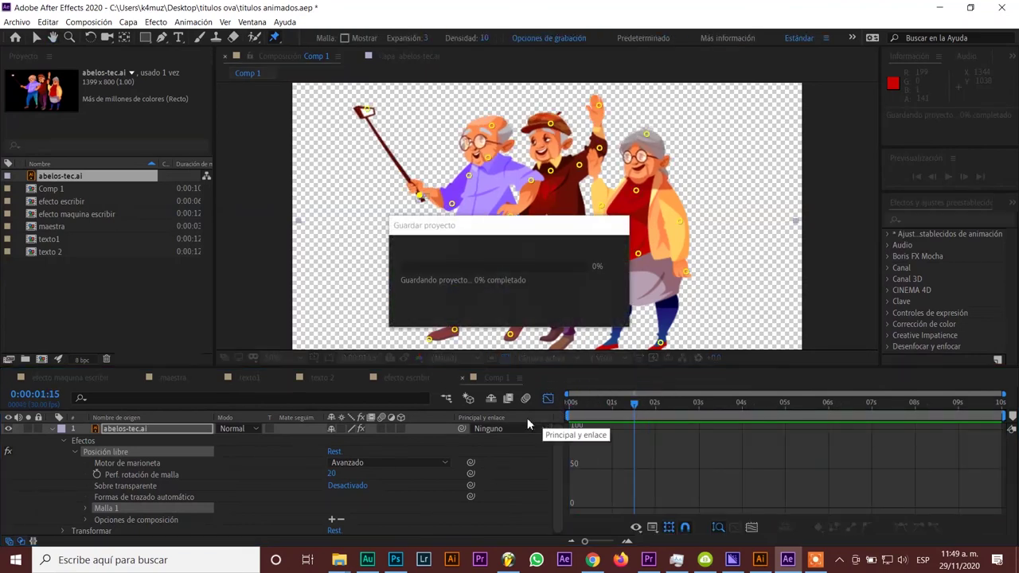
# - Drag Comp 1 from the After Effects project into Premiere Pro
pyautogui.click(41, 188)
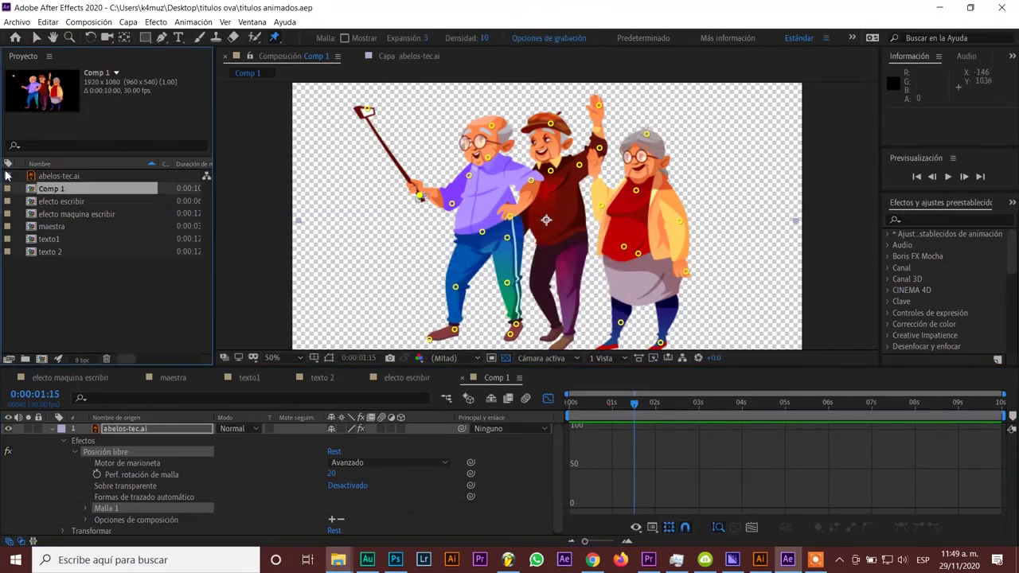
pyautogui.moveTo(92, 194); pyautogui.dragTo(570, 547)
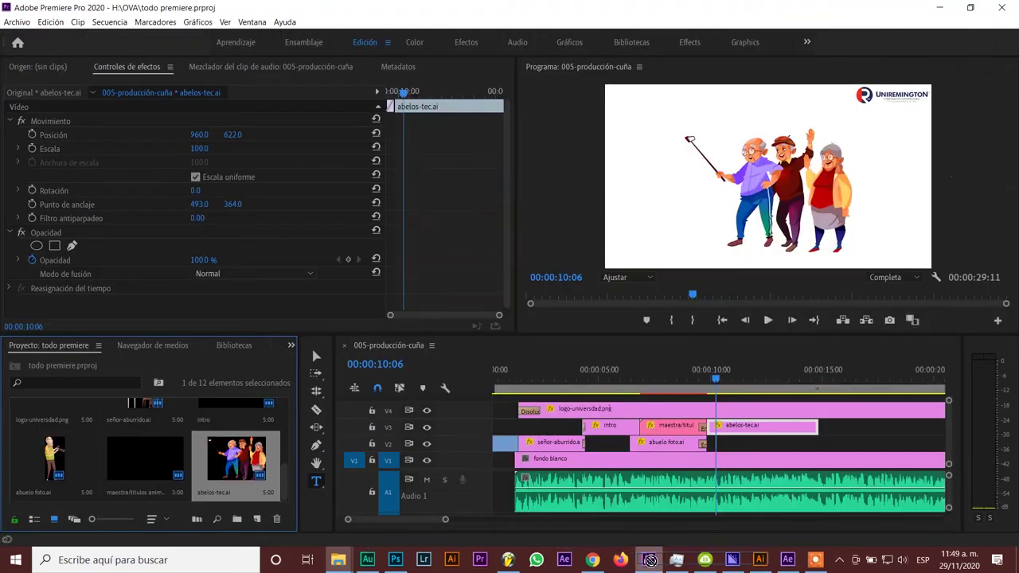
pyautogui.moveTo(570, 547)
pyautogui.mouseDown()
pyautogui.moveTo(135, 422)
pyautogui.moveTo(813, 421)
pyautogui.moveTo(755, 447)
pyautogui.moveTo(723, 448)
pyautogui.mouseUp()
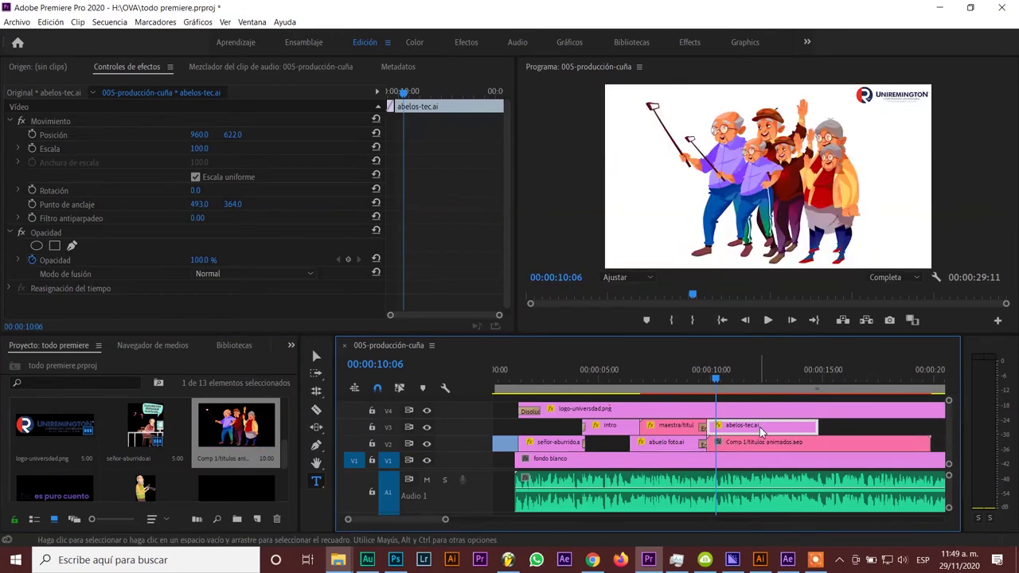
# - Delete the still abelos-tec.ai clip and move Comp 1 up to track V3
pyautogui.press('Delete')
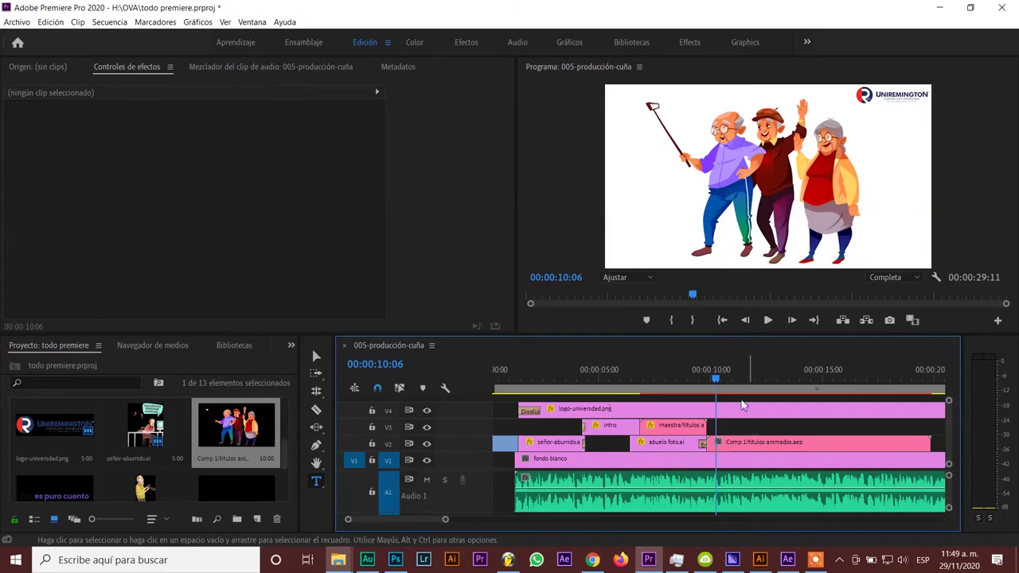
pyautogui.click(694, 371)
pyautogui.press('space')
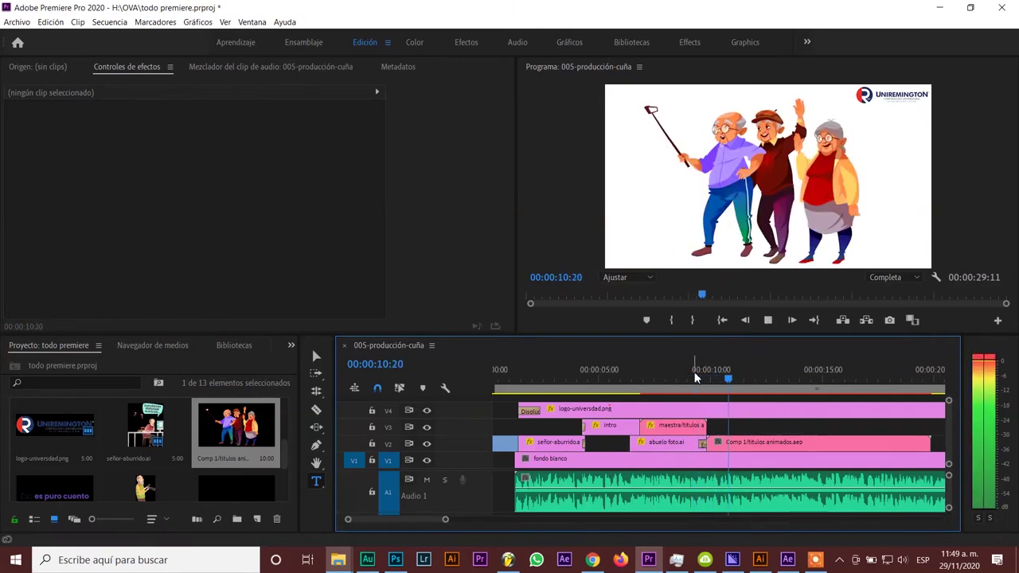
pyautogui.press('space')
pyautogui.moveTo(731, 443); pyautogui.dragTo(718, 425)
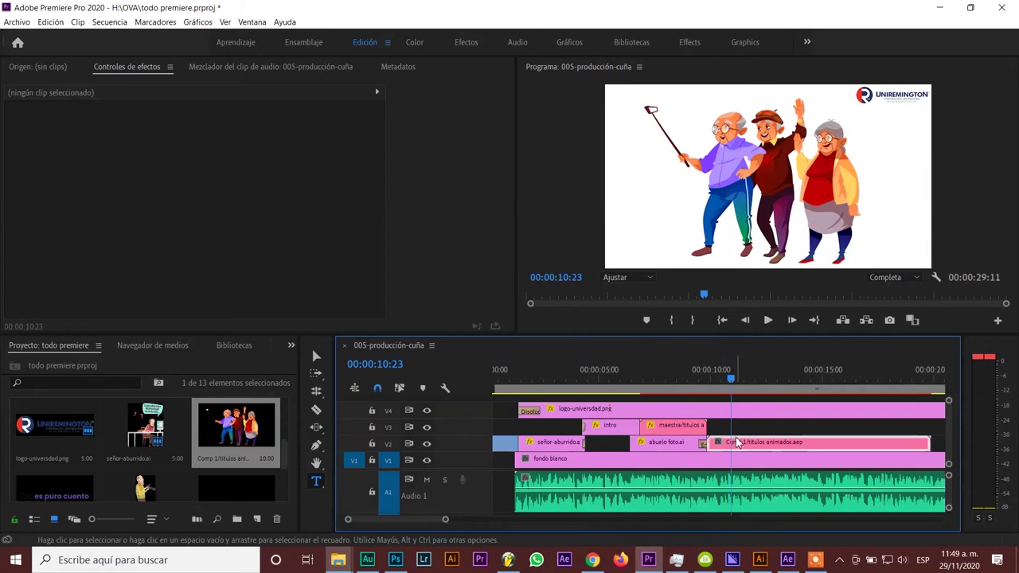
# - Razor Comp 1 at 00:00:11:16 and move the short opening piece down to V2
pyautogui.moveTo(706, 385); pyautogui.dragTo(740, 381)
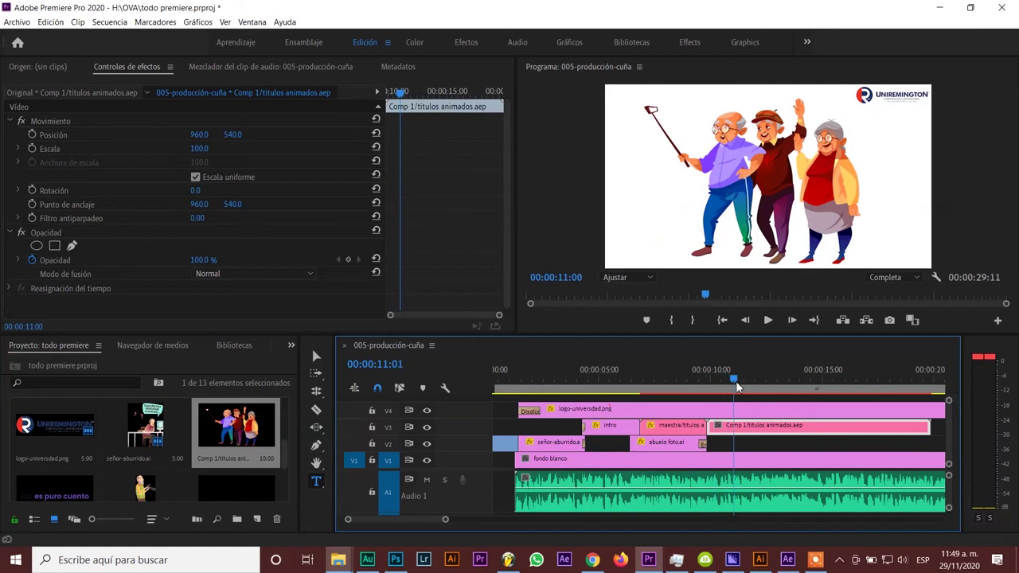
pyautogui.press('space')
pyautogui.press('space')
pyautogui.press('c')
pyautogui.click(748, 426)
pyautogui.press('t')
pyautogui.click(740, 450)
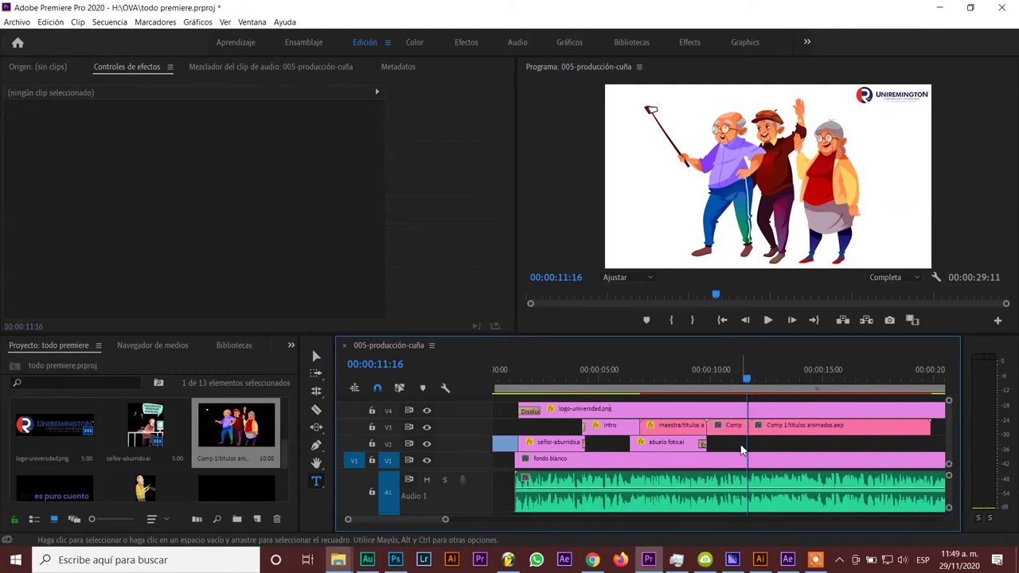
pyautogui.press('d')
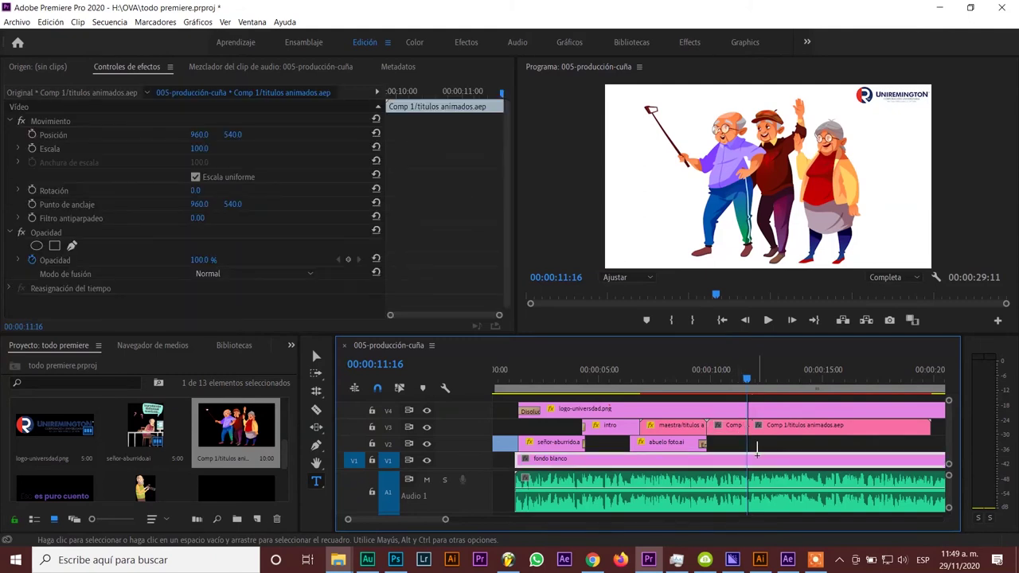
pyautogui.moveTo(731, 432)
pyautogui.mouseDown()
pyautogui.moveTo(731, 441)
pyautogui.moveTo(726, 427)
pyautogui.moveTo(843, 440)
pyautogui.mouseUp()
# - Trim the end of the Comp 1 clip on V3 shorter and preview around 10 seconds
pyautogui.click(758, 430)
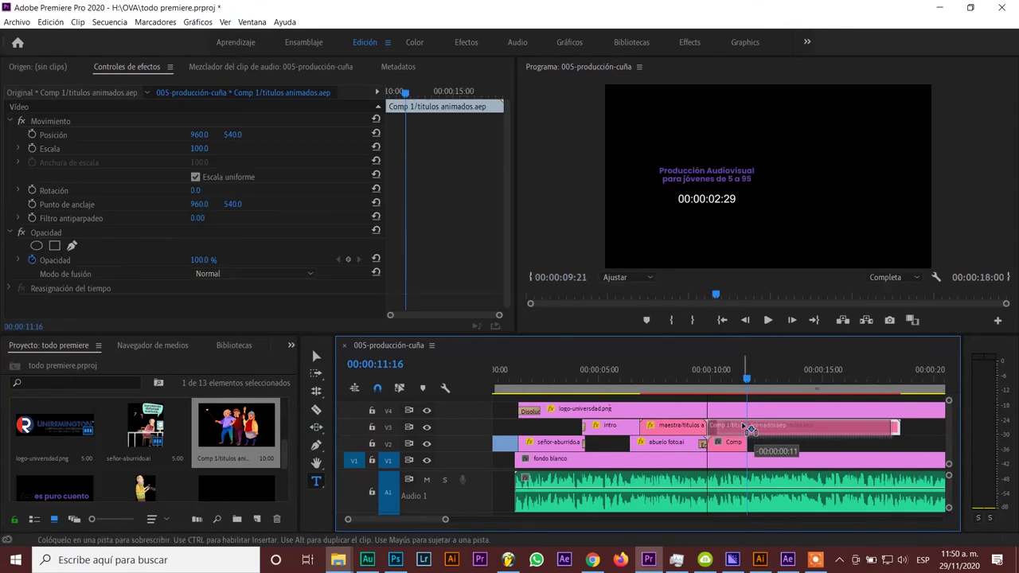
pyautogui.moveTo(886, 427)
pyautogui.mouseDown()
pyautogui.moveTo(713, 426)
pyautogui.moveTo(742, 445)
pyautogui.mouseUp()
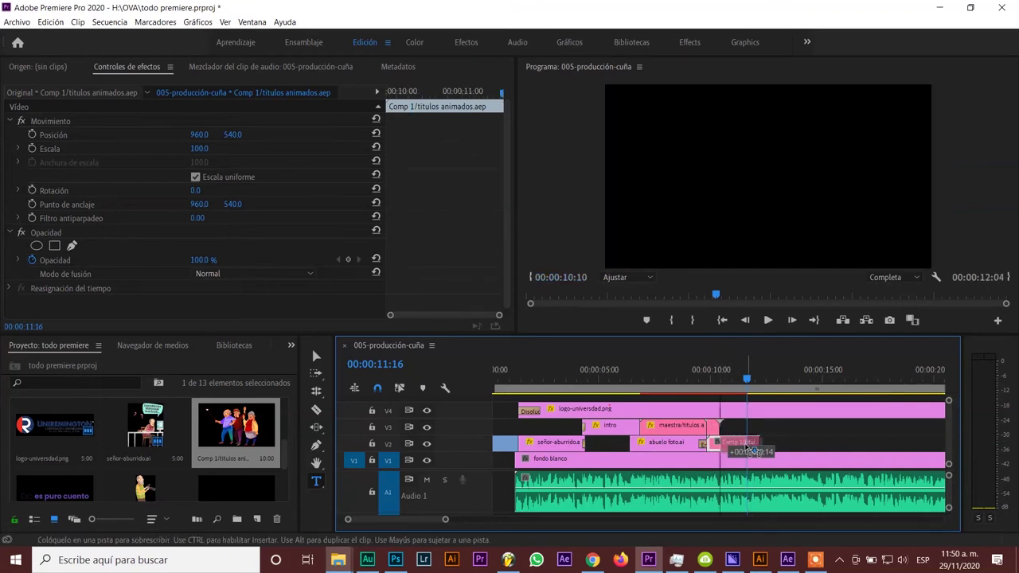
pyautogui.click(696, 380)
pyautogui.press('space')
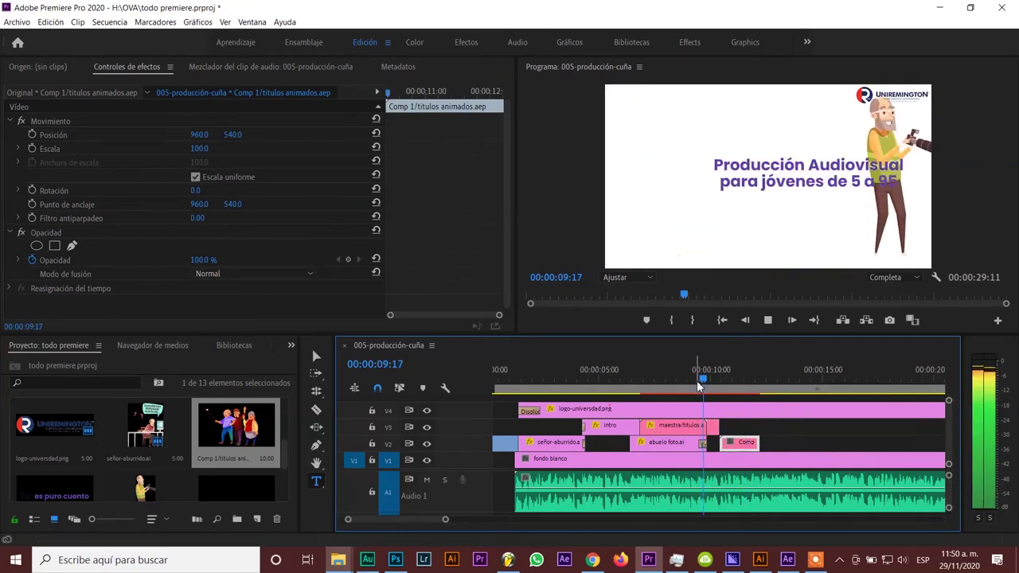
pyautogui.press('space')
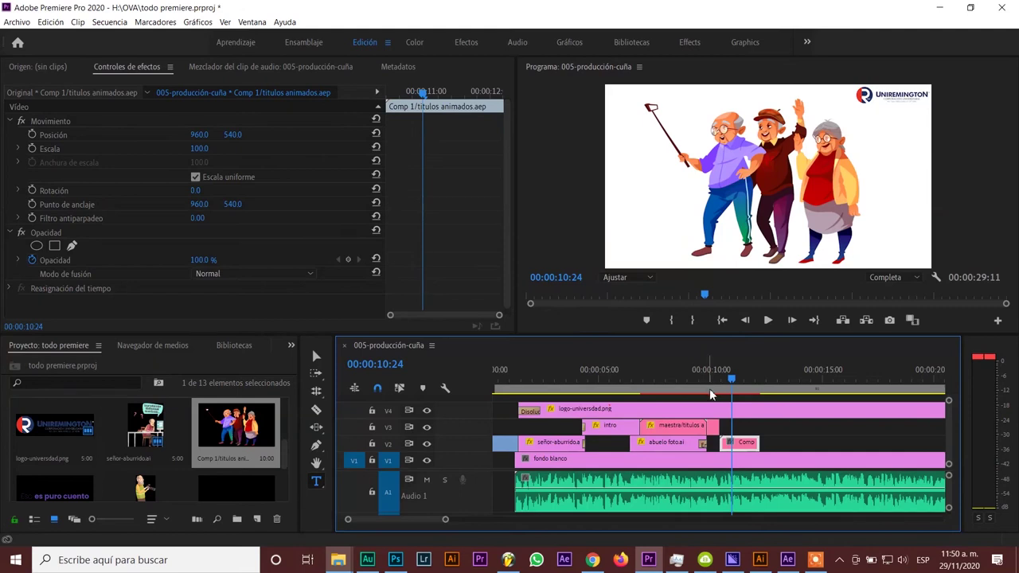
# - Replay from 09:11 through the cut to 10:23, then select the small comp clip on V3
pyautogui.click(699, 382)
pyautogui.press('space')
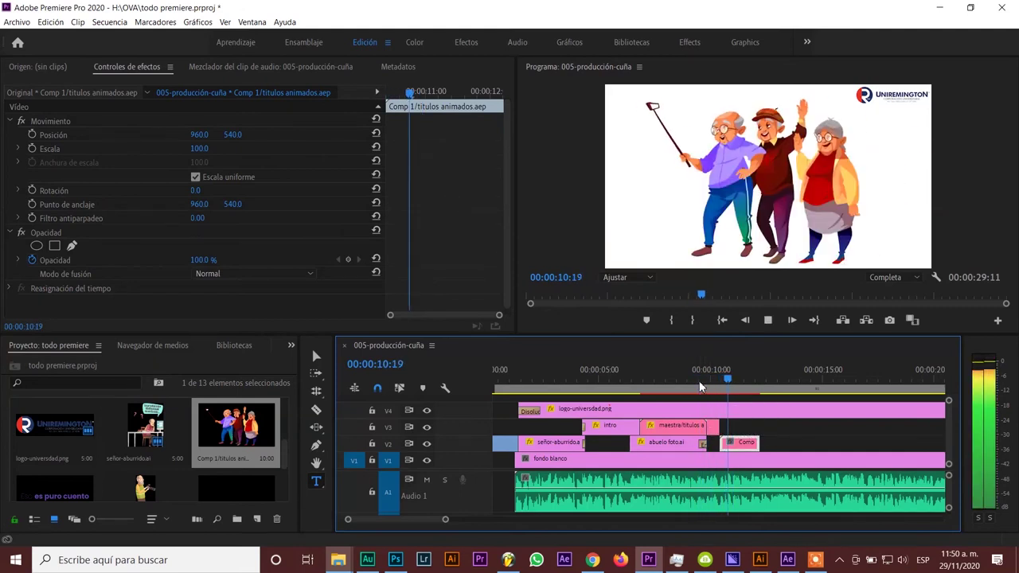
pyautogui.press('space')
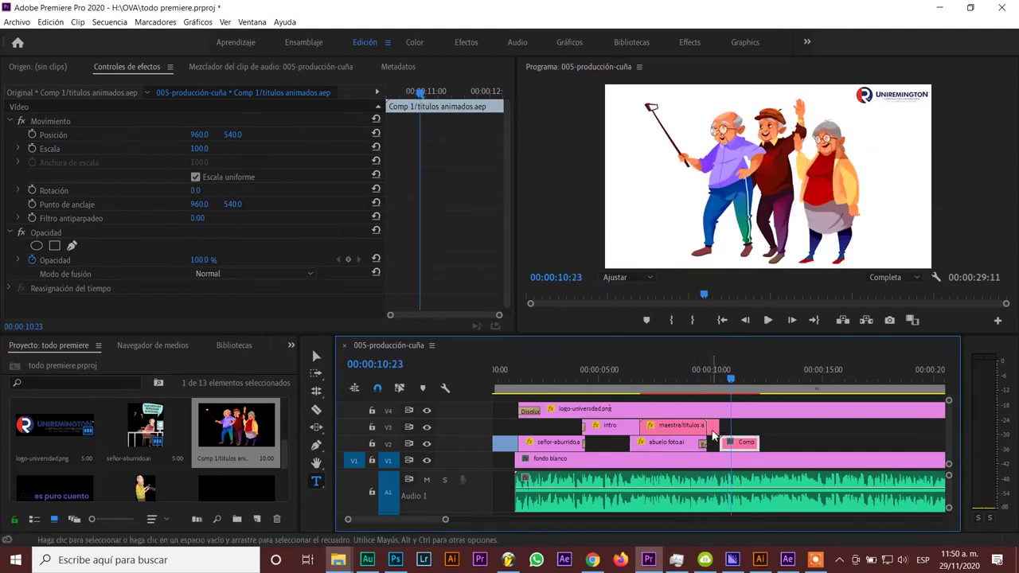
pyautogui.click(713, 430)
pyautogui.click(716, 428)
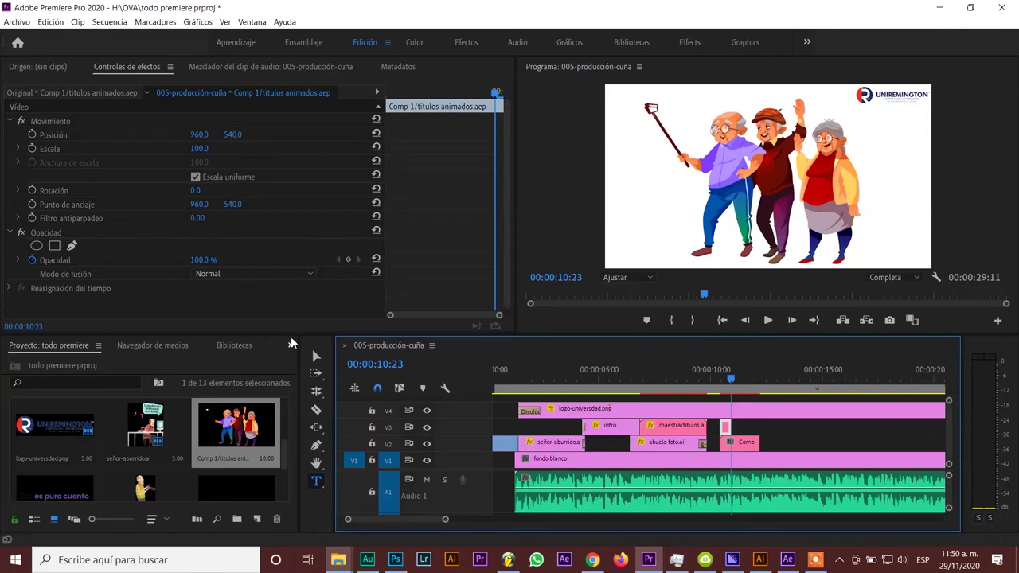
pyautogui.click(292, 350)
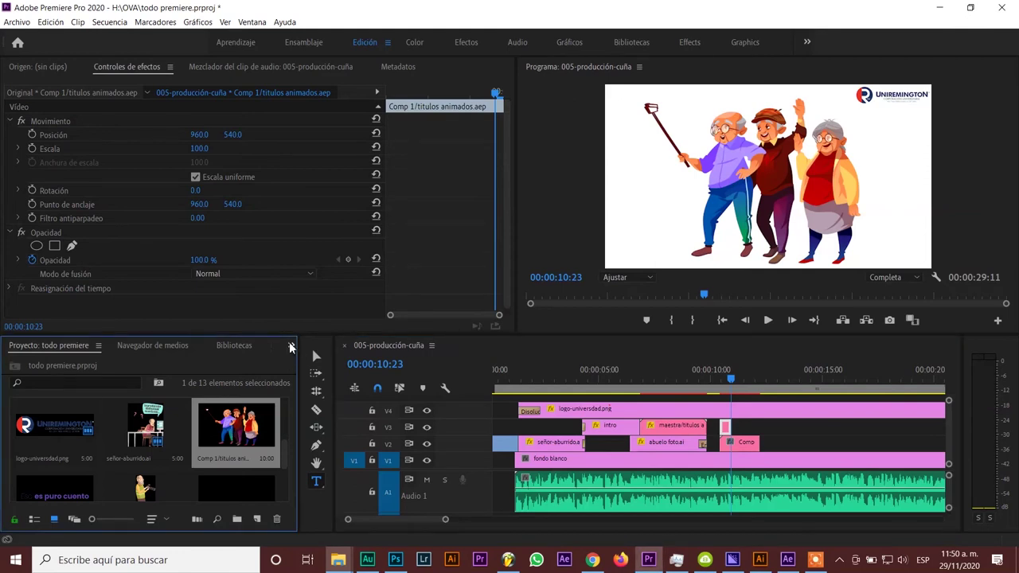
# - Apply the Empujar push transition from the Effects browser to the V3 edit point
pyautogui.click(291, 348)
pyautogui.click(318, 420)
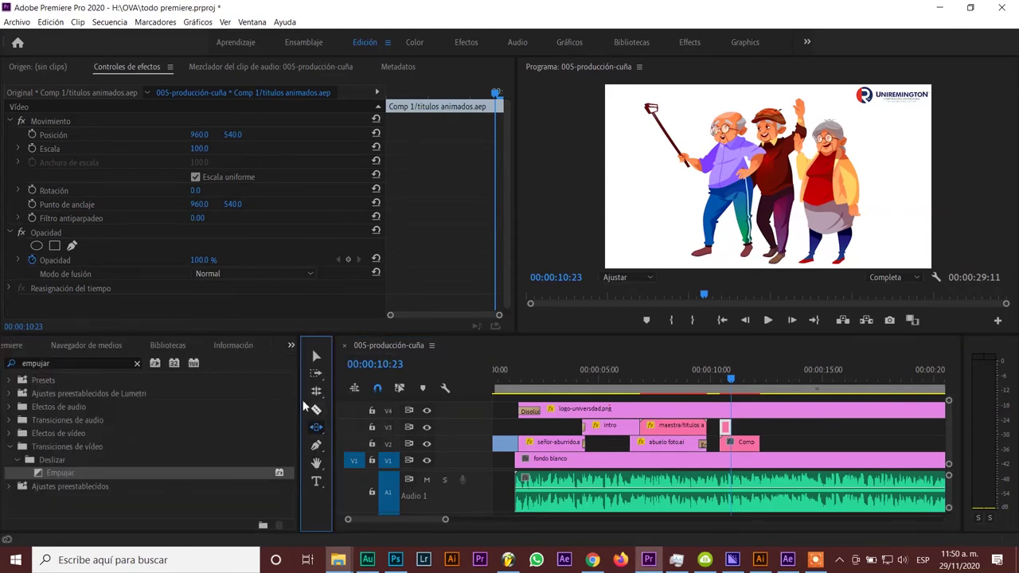
pyautogui.moveTo(45, 473); pyautogui.dragTo(642, 465)
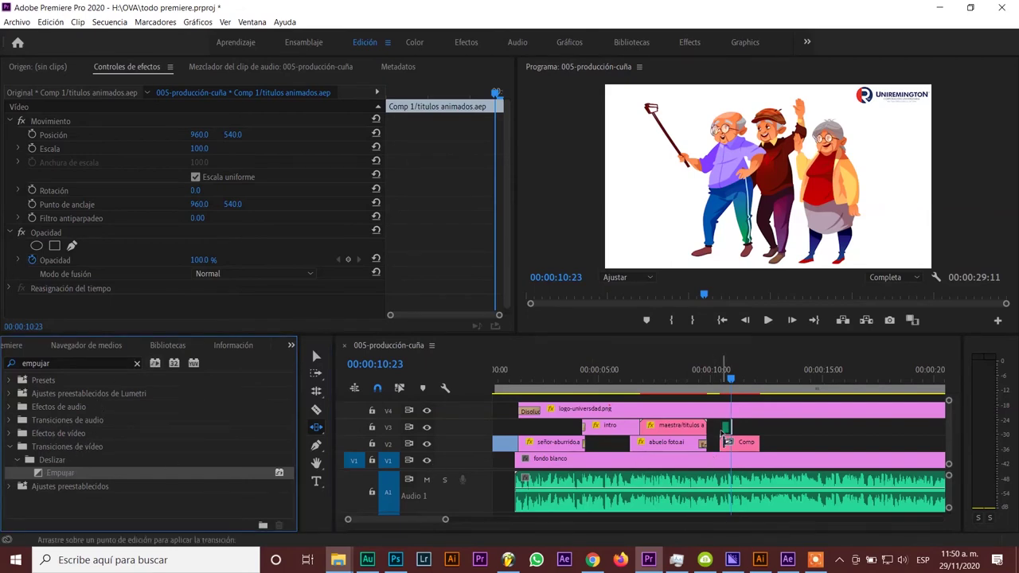
pyautogui.moveTo(722, 435); pyautogui.dragTo(721, 431)
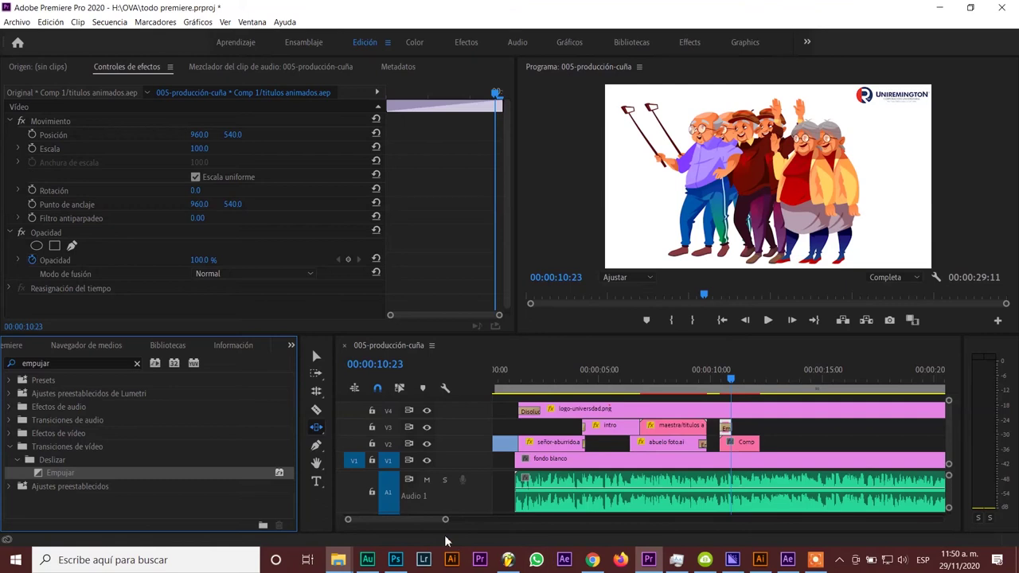
# - Shorten the Empujar transition and move the small Comp clip next to the maestra clip
pyautogui.moveTo(445, 522); pyautogui.dragTo(405, 520)
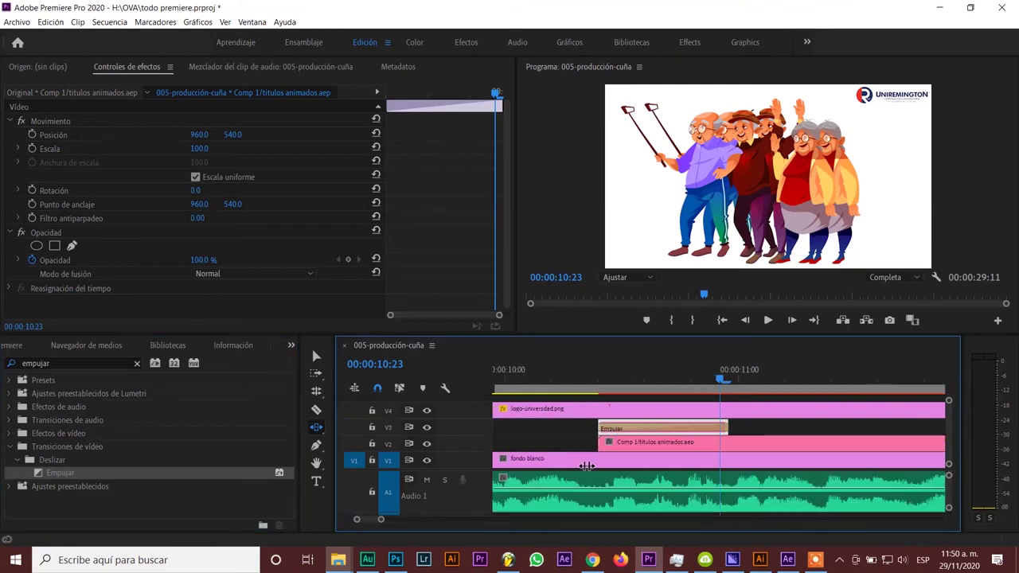
pyautogui.press('t')
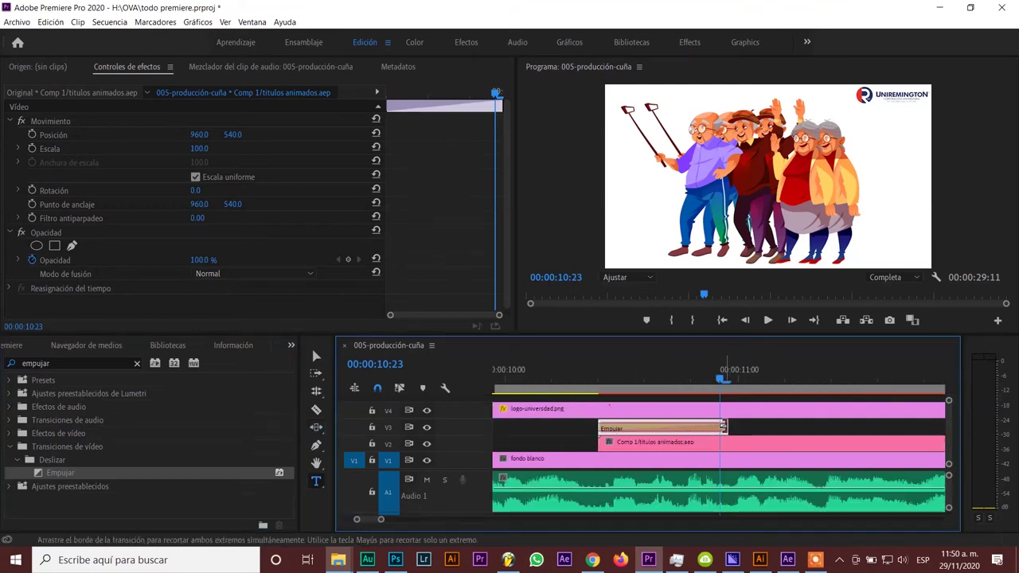
pyautogui.moveTo(722, 427); pyautogui.dragTo(620, 428)
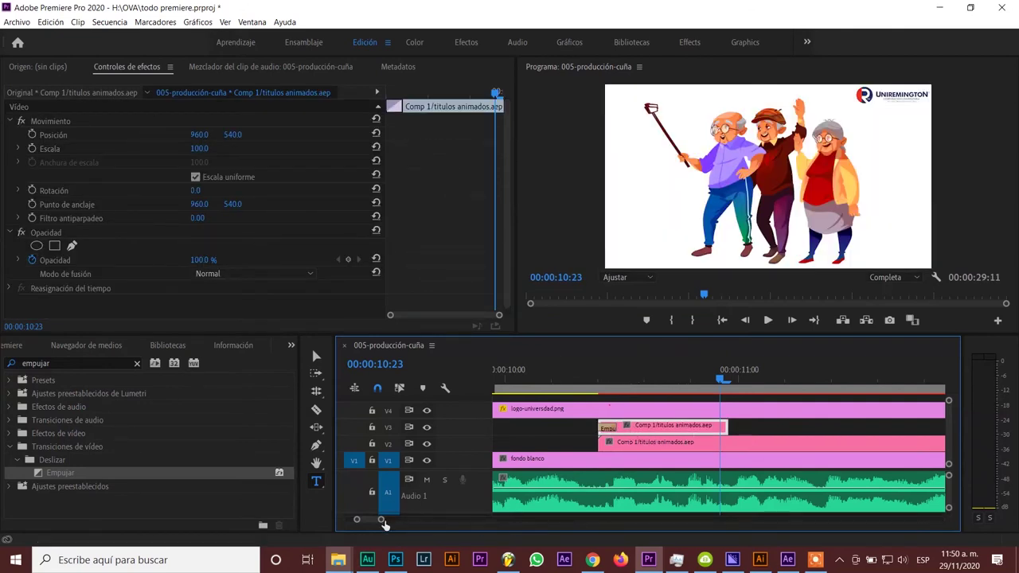
pyautogui.moveTo(382, 520); pyautogui.dragTo(408, 520)
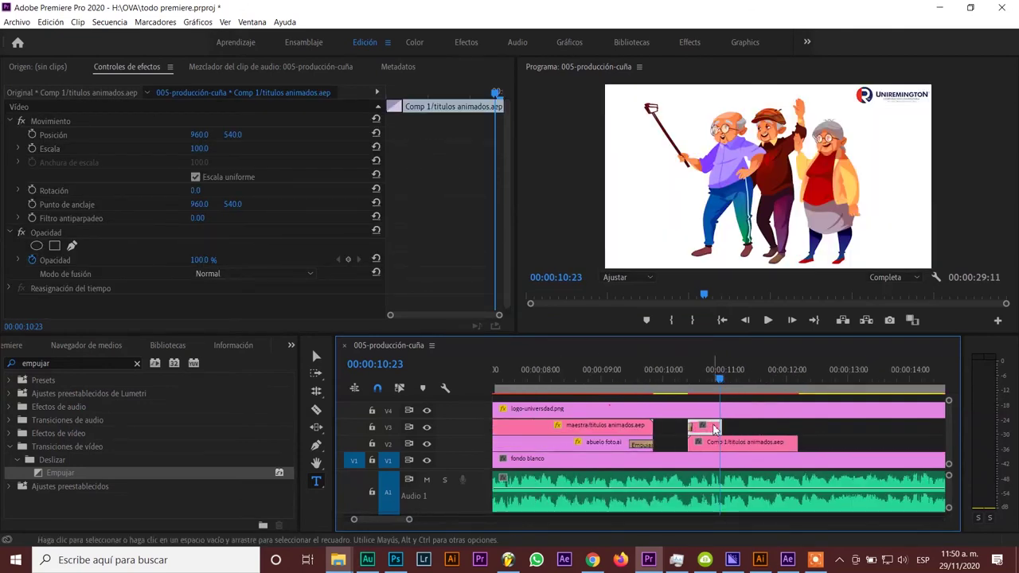
pyautogui.moveTo(708, 430); pyautogui.dragTo(675, 428)
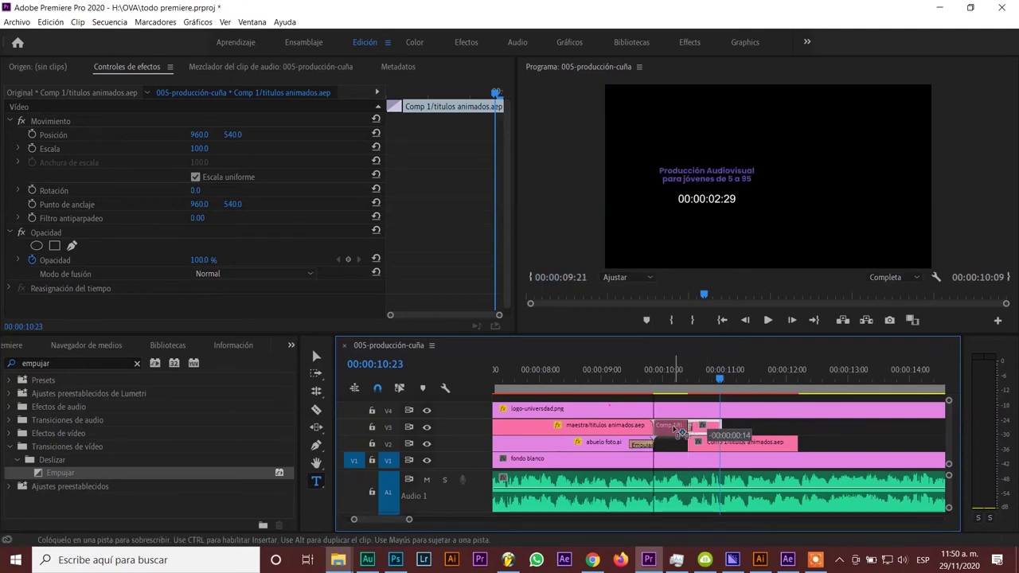
# - Preview the transition from about 9:14 and shift the small Comp 1 clip right by 8 frames
pyautogui.click(627, 378)
pyautogui.press('space')
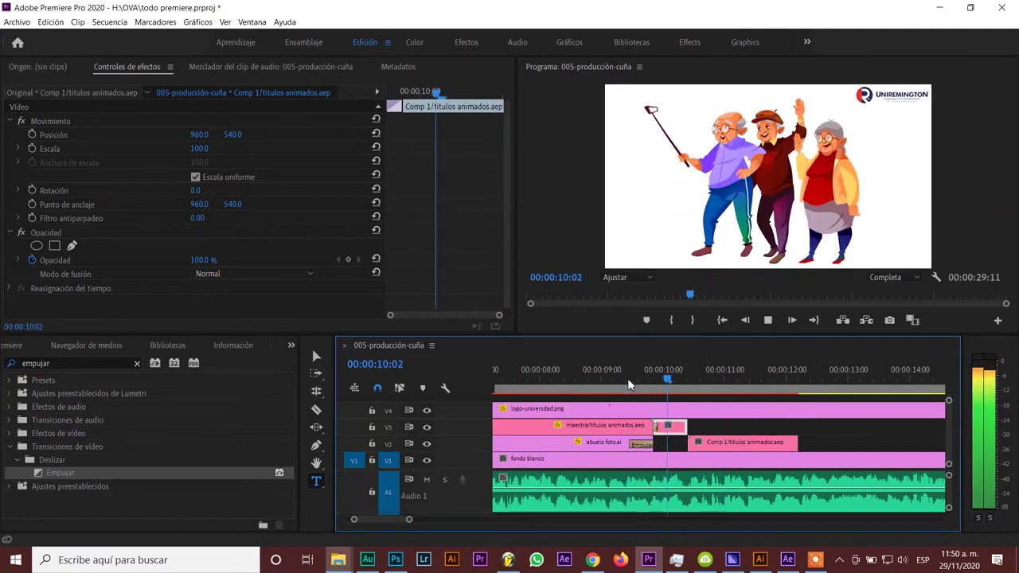
pyautogui.click(637, 379)
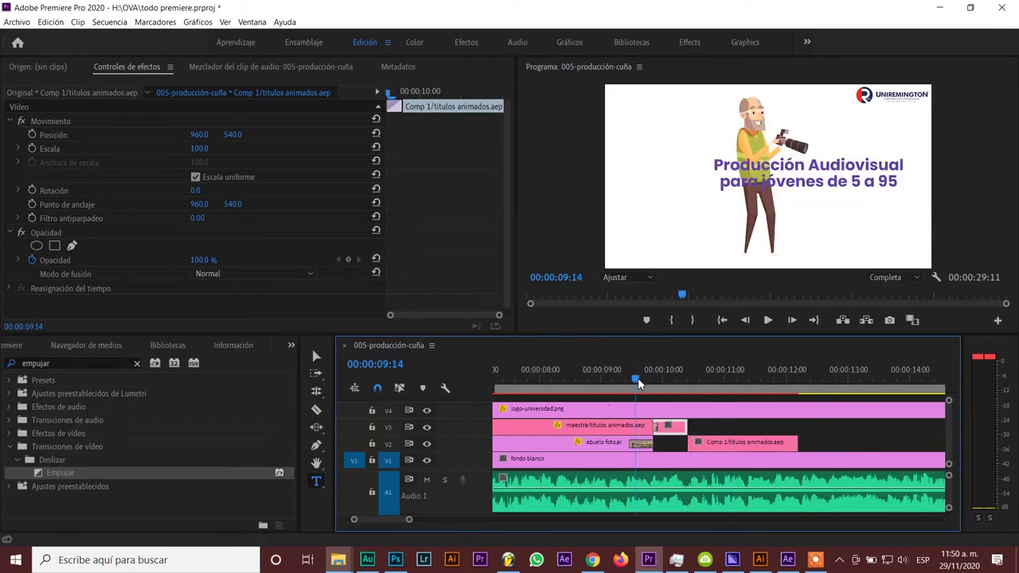
pyautogui.press('space')
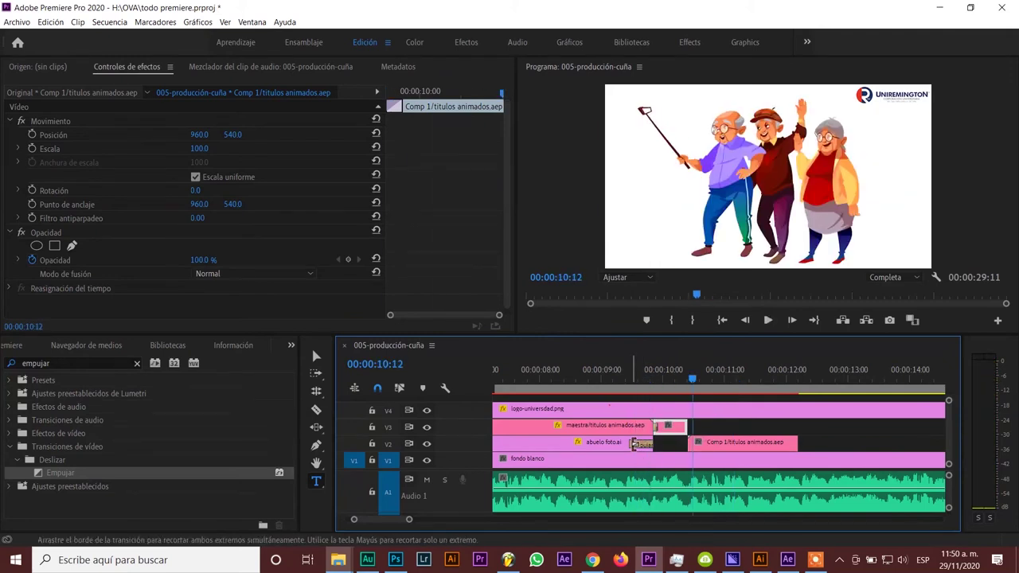
pyautogui.click(639, 443)
pyautogui.click(638, 371)
pyautogui.press('space')
pyautogui.press('space')
pyautogui.moveTo(675, 426); pyautogui.dragTo(695, 427)
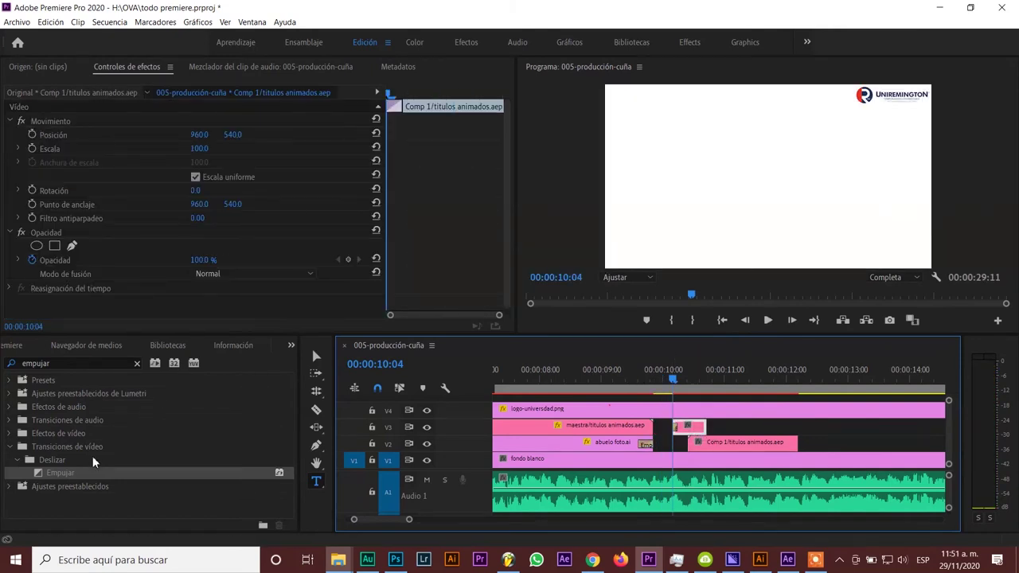
# - Add Empujar to the maestra clip's end, try Comp 1 on V3, then return it to V2
pyautogui.moveTo(51, 471); pyautogui.dragTo(584, 436)
pyautogui.moveTo(645, 440)
pyautogui.mouseDown()
pyautogui.moveTo(648, 427)
pyautogui.moveTo(639, 427)
pyautogui.mouseUp()
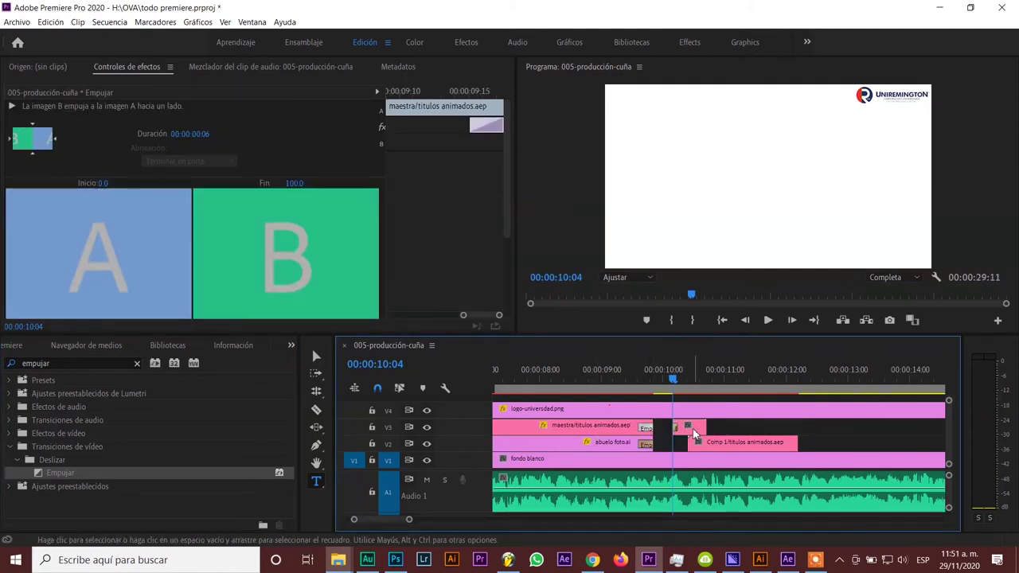
pyautogui.click(708, 444)
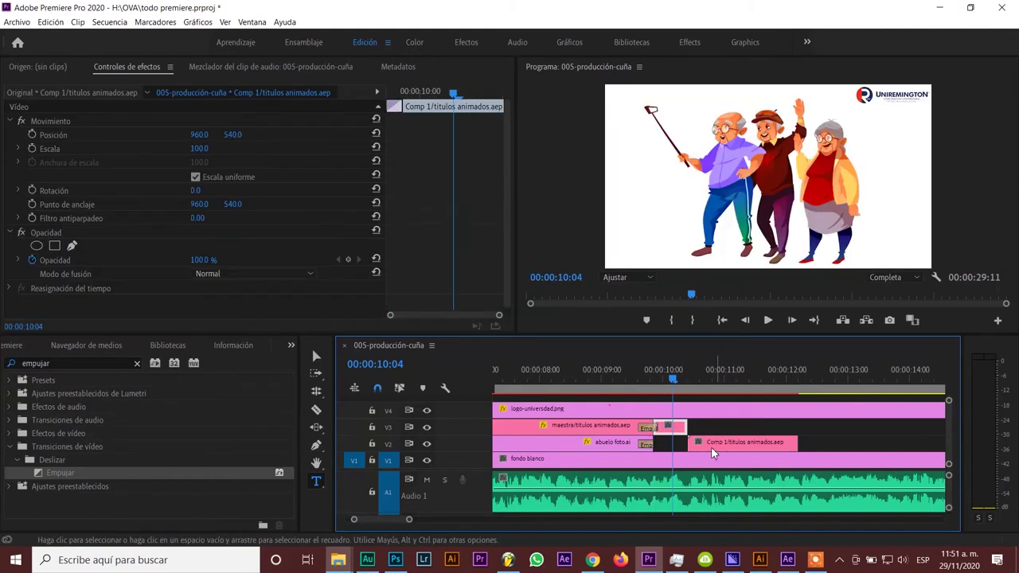
pyautogui.moveTo(715, 446); pyautogui.dragTo(702, 427)
pyautogui.click(636, 380)
pyautogui.press('space')
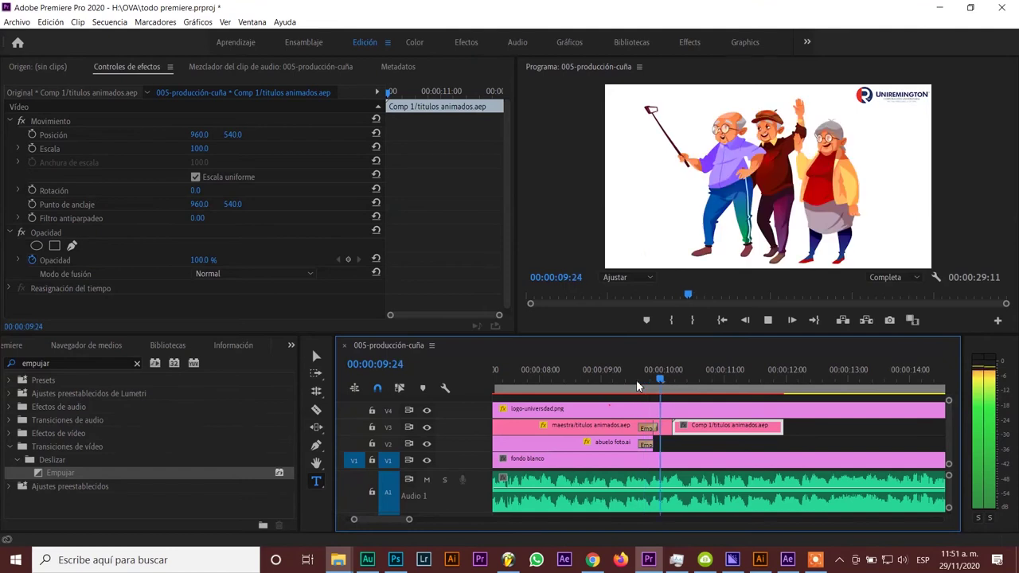
pyautogui.click(633, 378)
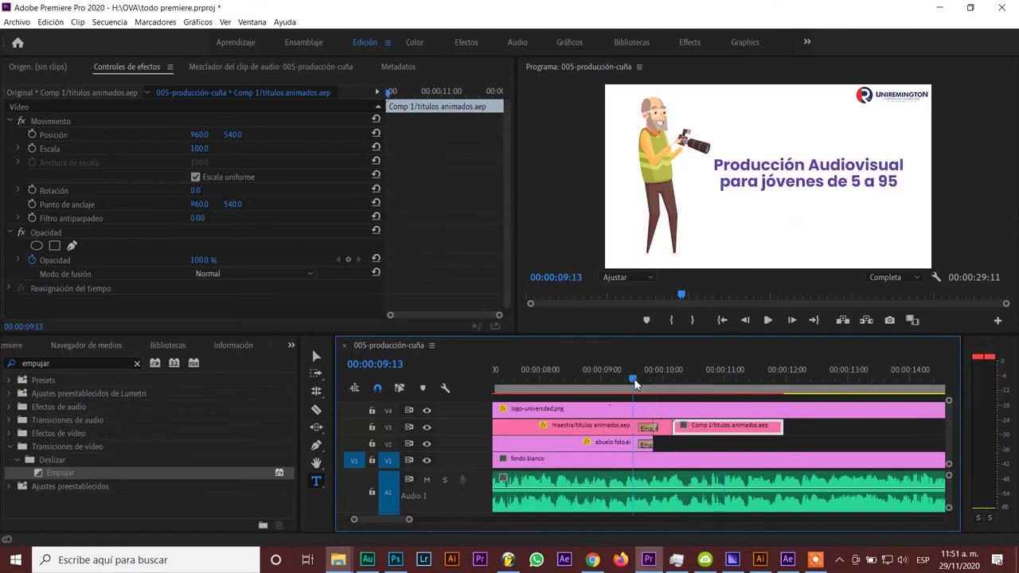
pyautogui.moveTo(700, 427)
pyautogui.mouseDown()
pyautogui.moveTo(704, 447)
pyautogui.moveTo(681, 450)
pyautogui.moveTo(721, 427)
pyautogui.mouseUp()
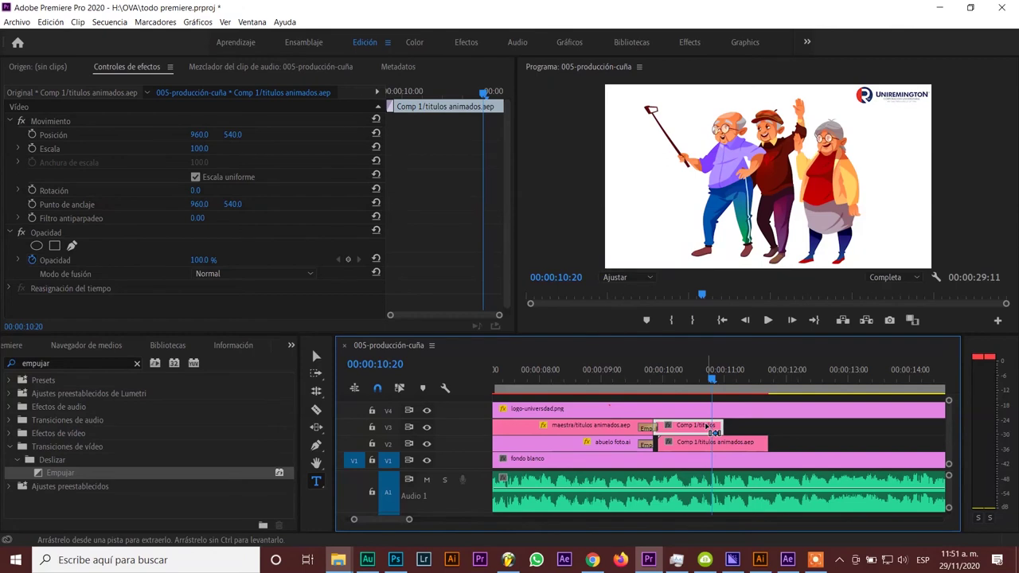
# - Apply a cross dissolve to Comp 1, shorten it, and preview from about 09:22
pyautogui.hotkey('ctrl', 'd')
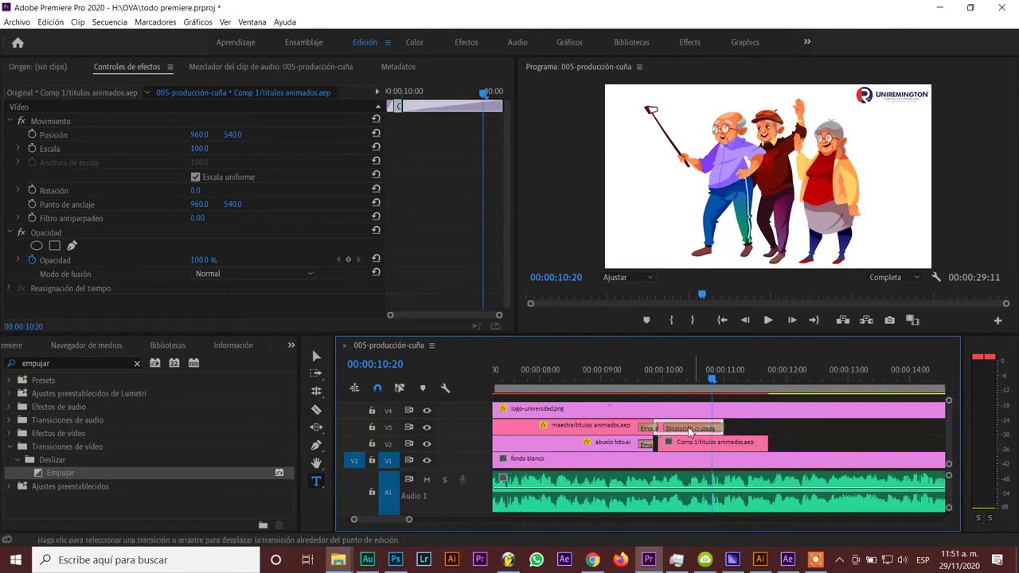
pyautogui.moveTo(721, 428); pyautogui.dragTo(665, 427)
pyautogui.click(656, 373)
pyautogui.press('space')
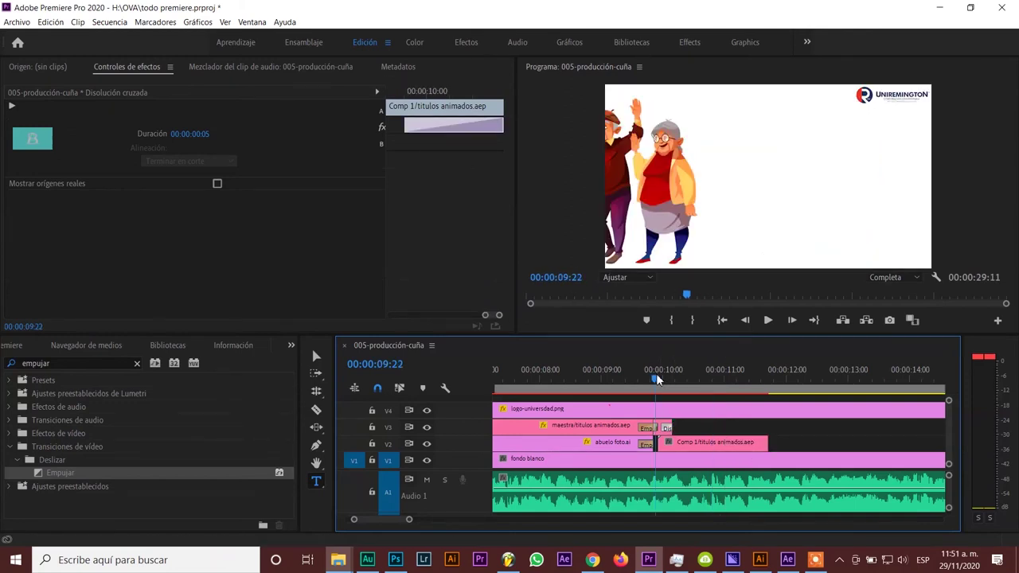
pyautogui.click(656, 373)
pyautogui.press('space')
pyautogui.press('space')
pyautogui.click(656, 374)
pyautogui.press('space')
# - Replay the transition from around 09:12–09:18 through 11:10 and save the project
pyautogui.click(646, 380)
pyautogui.click(646, 380)
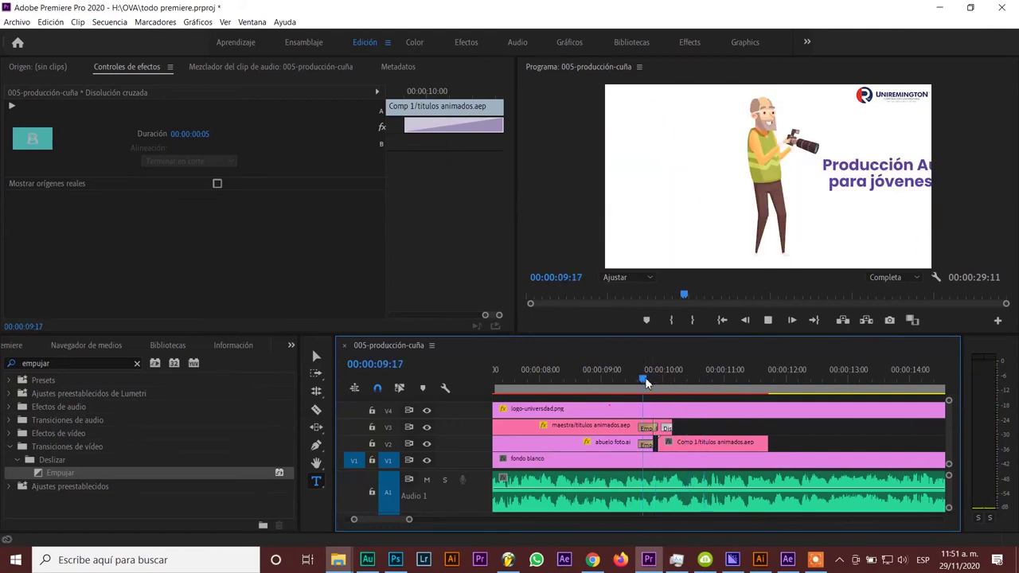
pyautogui.press('space')
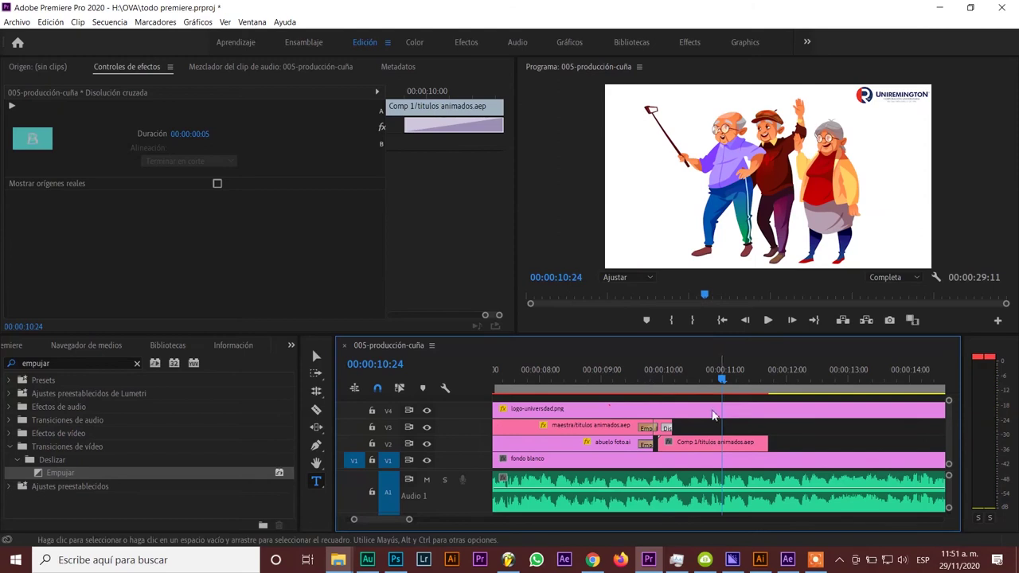
pyautogui.click(634, 387)
pyautogui.press('space')
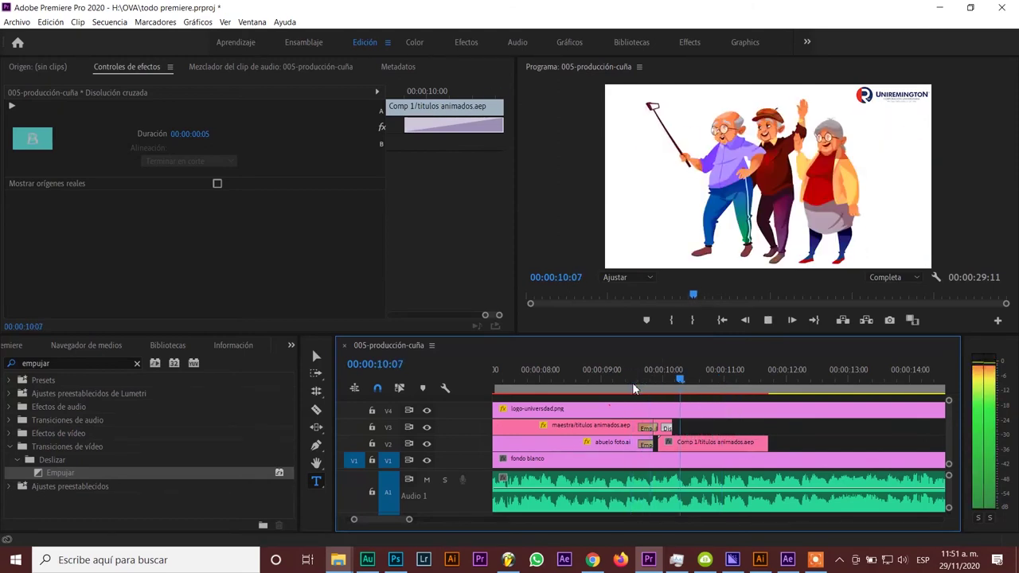
pyautogui.press('space')
pyautogui.click(647, 382)
pyautogui.press('space')
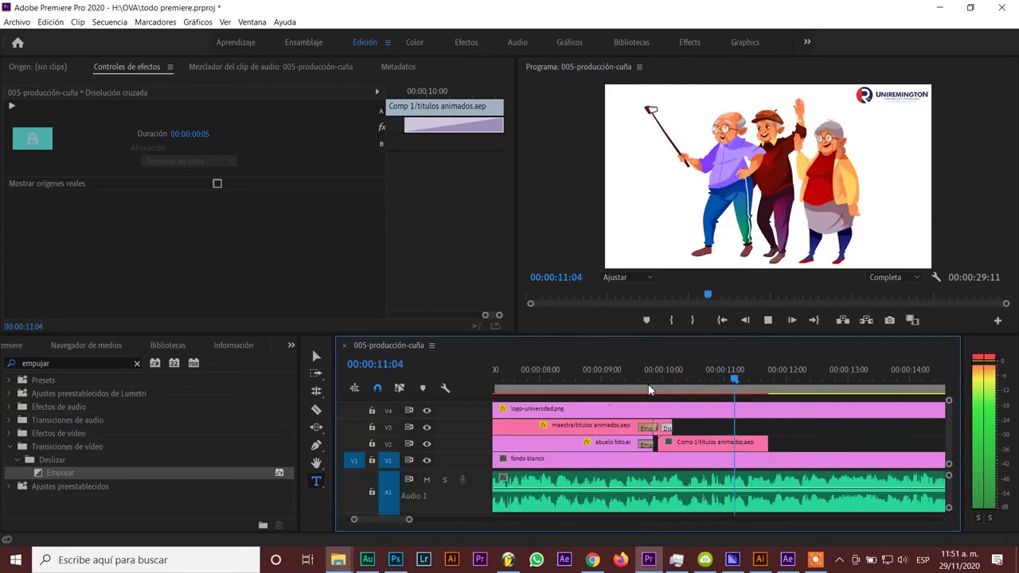
pyautogui.press('space')
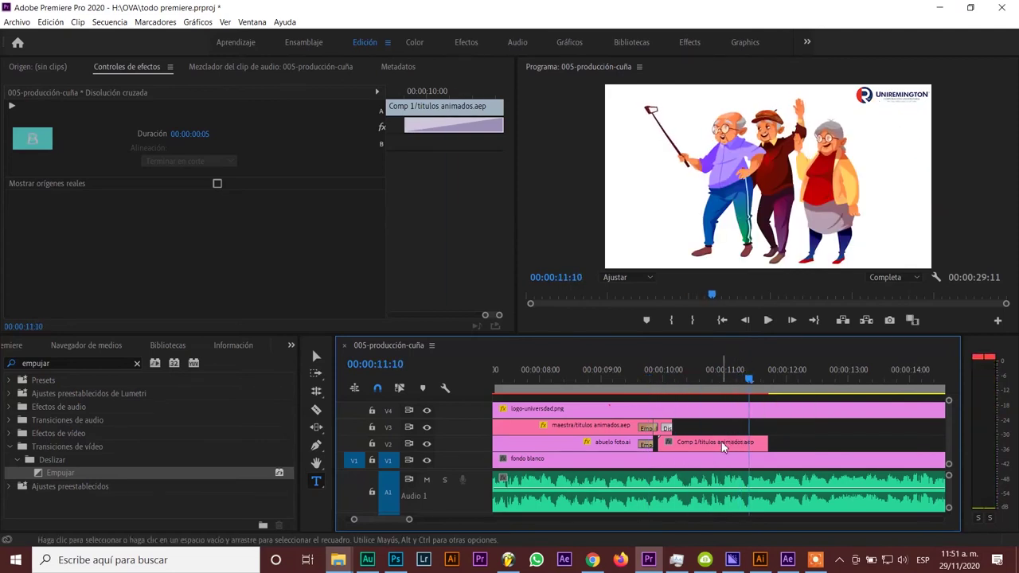
pyautogui.hotkey('ctrl', 's')
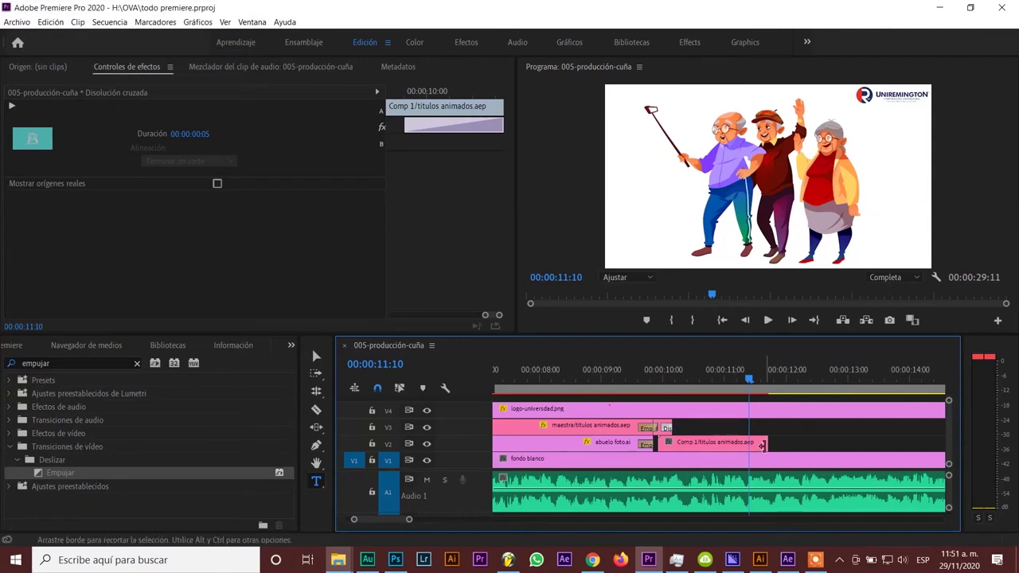
# - Trim 3 frames off Comp 1's end, preview from about 9:15, and select the clip
pyautogui.moveTo(769, 441); pyautogui.dragTo(748, 441)
pyautogui.moveTo(712, 380); pyautogui.dragTo(636, 388)
pyautogui.press('space')
pyautogui.press('space')
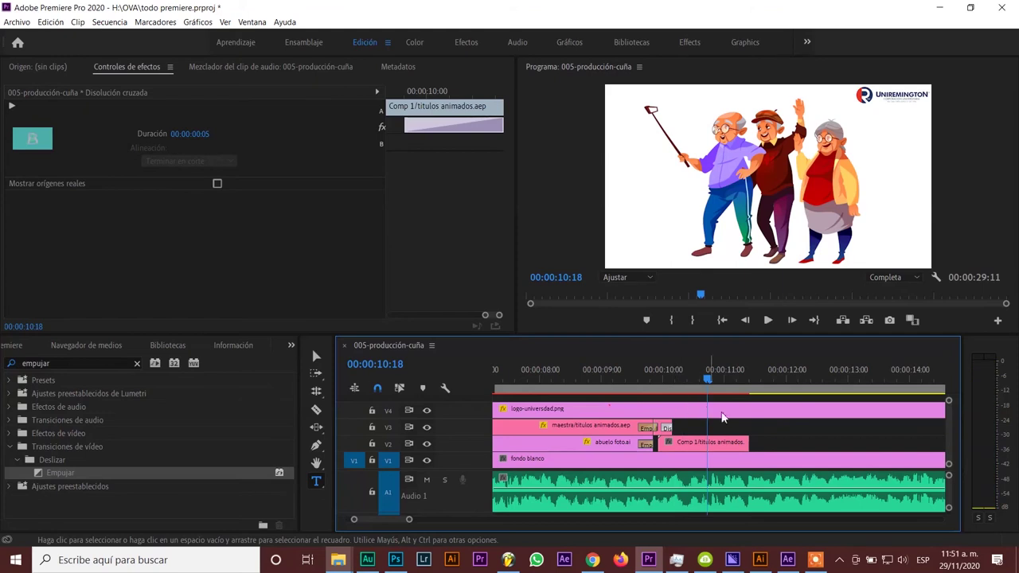
pyautogui.click(713, 380)
# - Keyframe the Comp 1 clip shrinking to Scale 71 and rising to Position Y 394
pyautogui.click(716, 443)
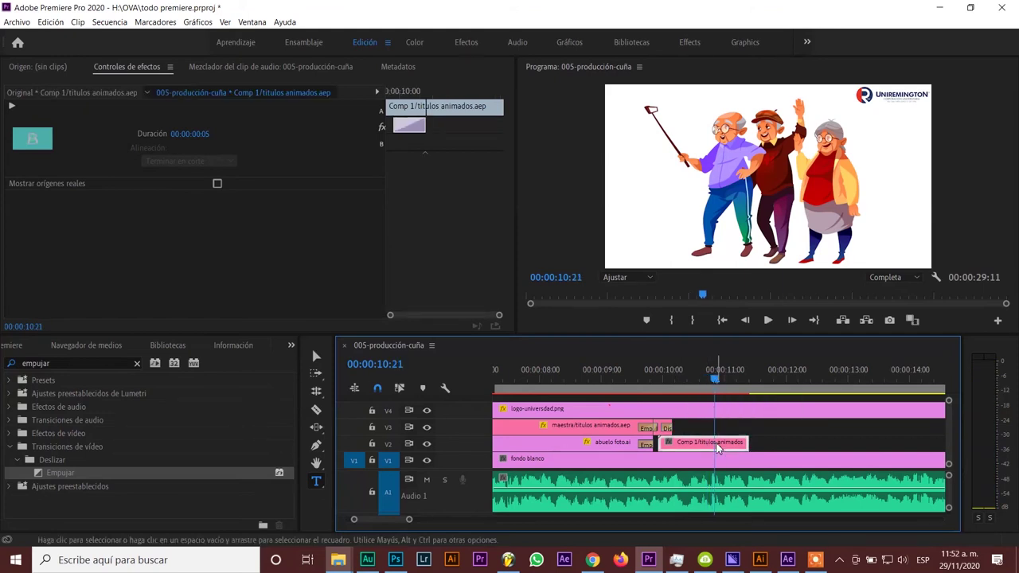
pyautogui.click(33, 148)
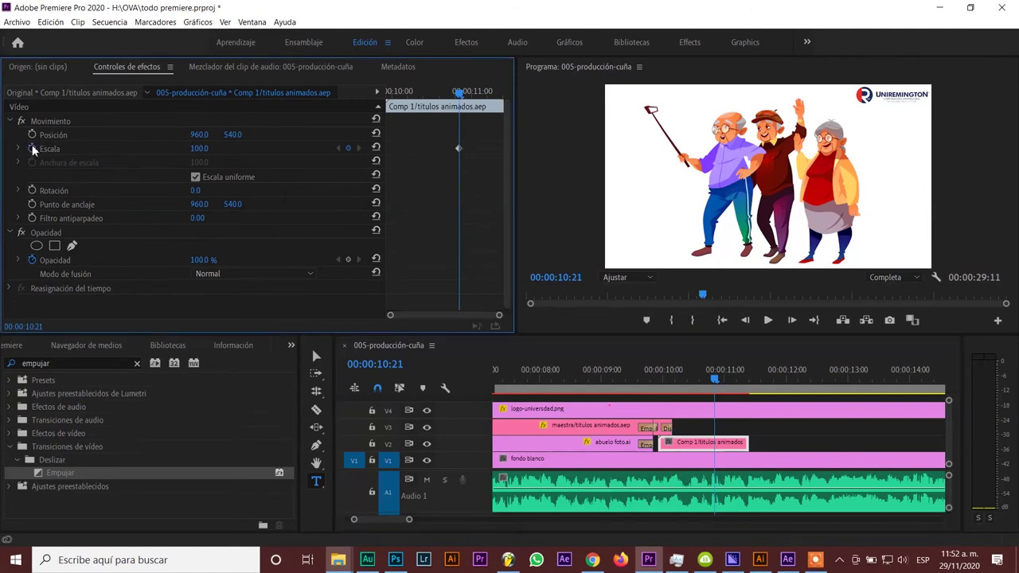
pyautogui.moveTo(461, 95); pyautogui.dragTo(459, 96)
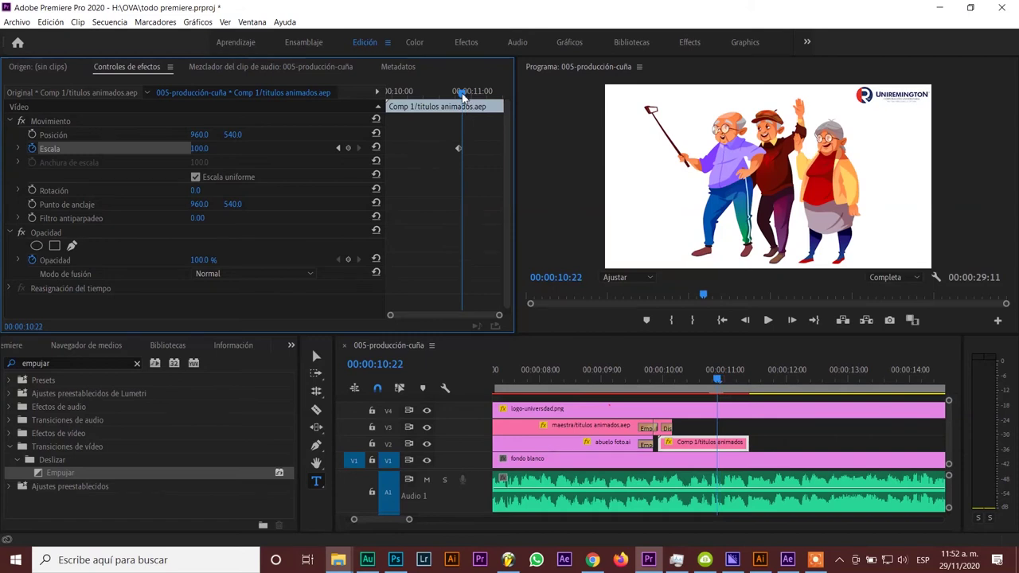
pyautogui.click(26, 141)
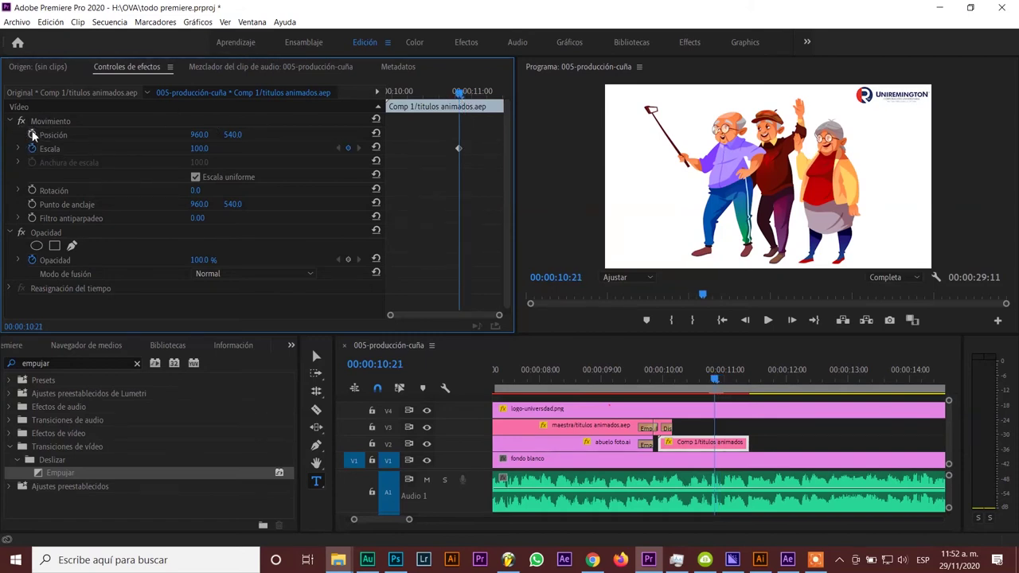
pyautogui.click(32, 135)
pyautogui.moveTo(462, 94); pyautogui.dragTo(466, 96)
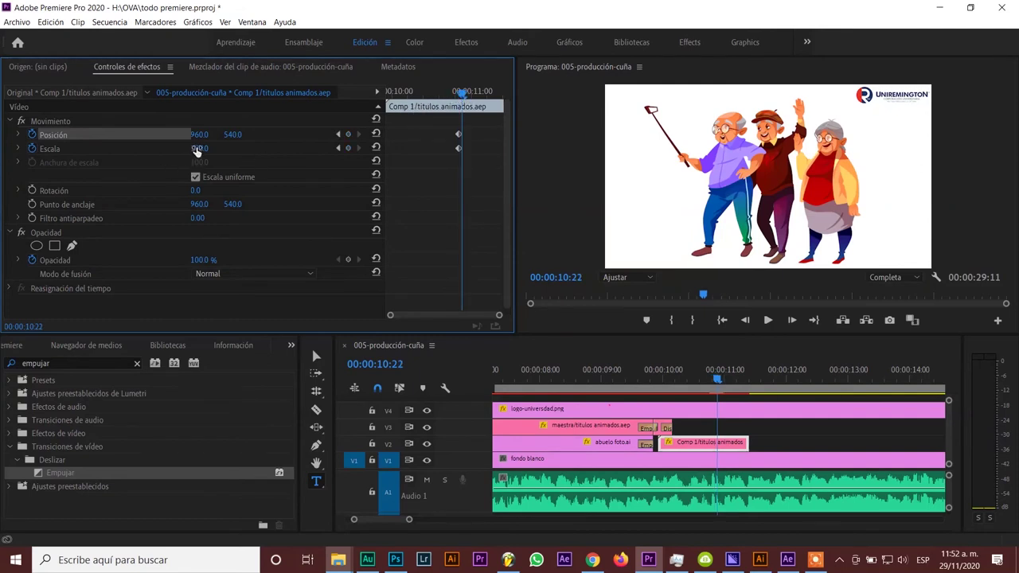
pyautogui.moveTo(198, 149); pyautogui.dragTo(174, 149)
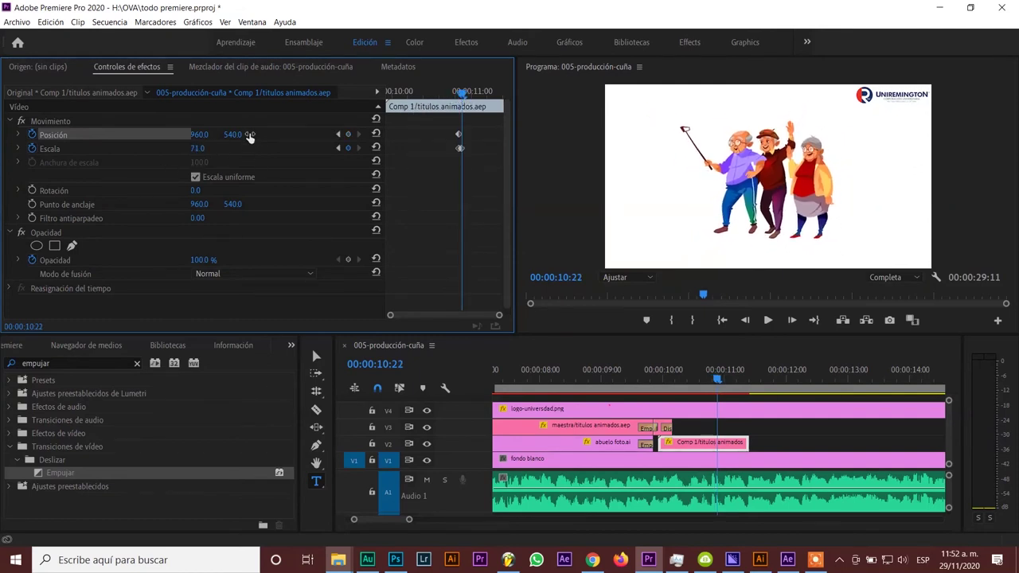
pyautogui.moveTo(230, 133); pyautogui.dragTo(199, 134)
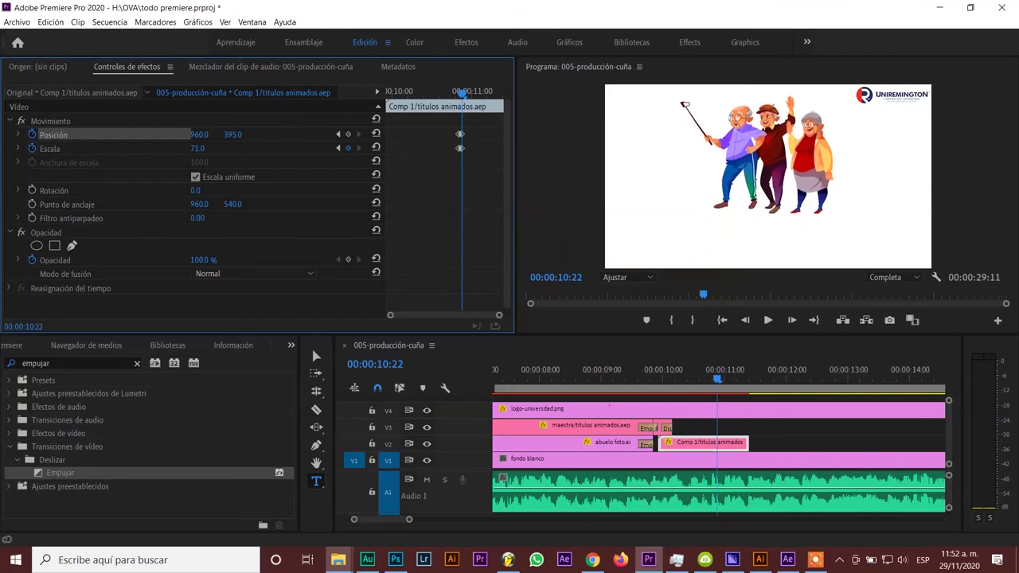
# - Lengthen the selfie clip on the timeline, preview the animation, and save the project
pyautogui.click(677, 380)
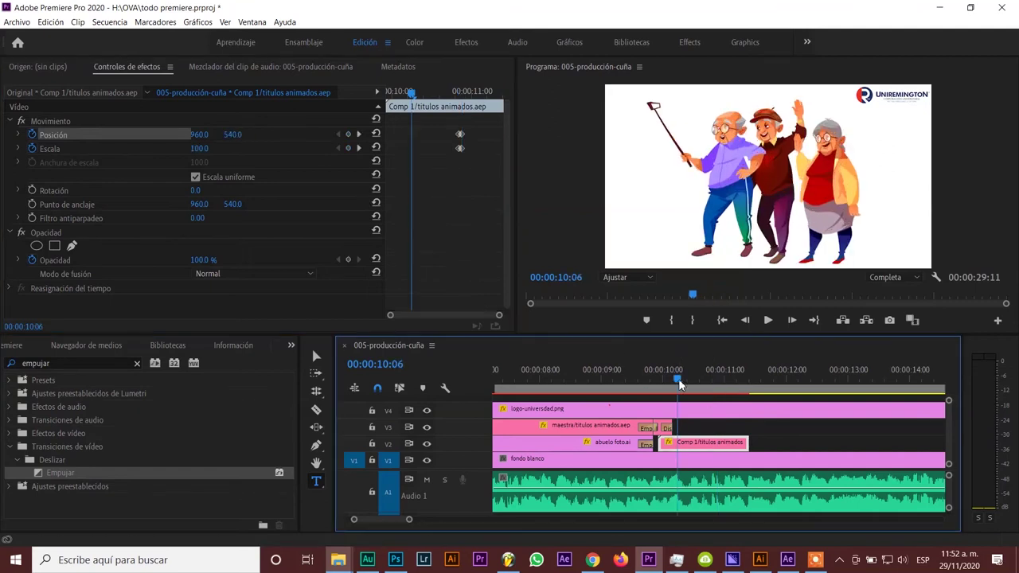
pyautogui.hotkey('ctrl', 's')
pyautogui.press('space')
pyautogui.press('space')
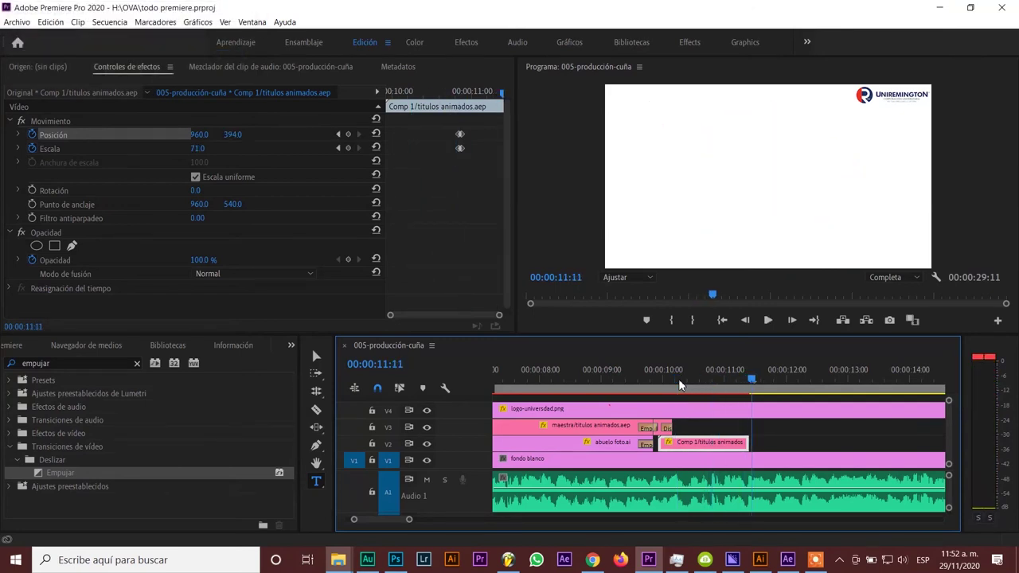
pyautogui.moveTo(746, 443); pyautogui.dragTo(843, 443)
pyautogui.click(724, 373)
pyautogui.press('space')
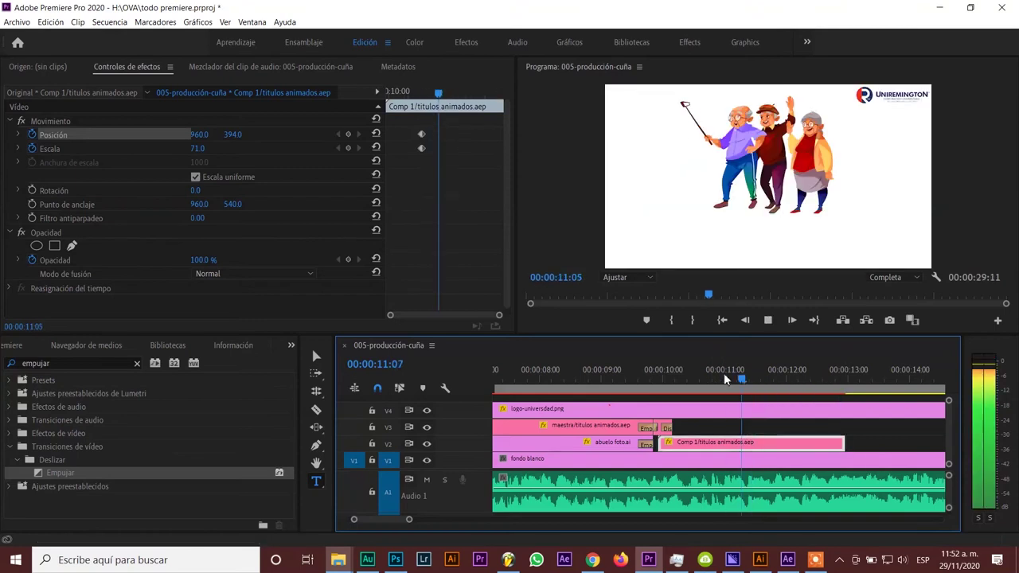
pyautogui.press('space')
pyautogui.hotkey('ctrl', 's')
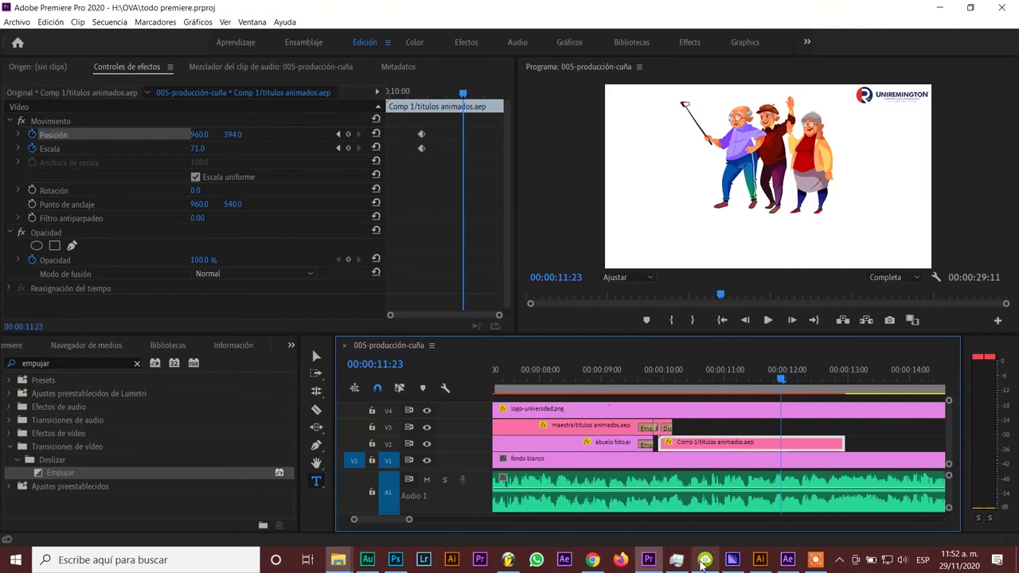
pyautogui.click(787, 560)
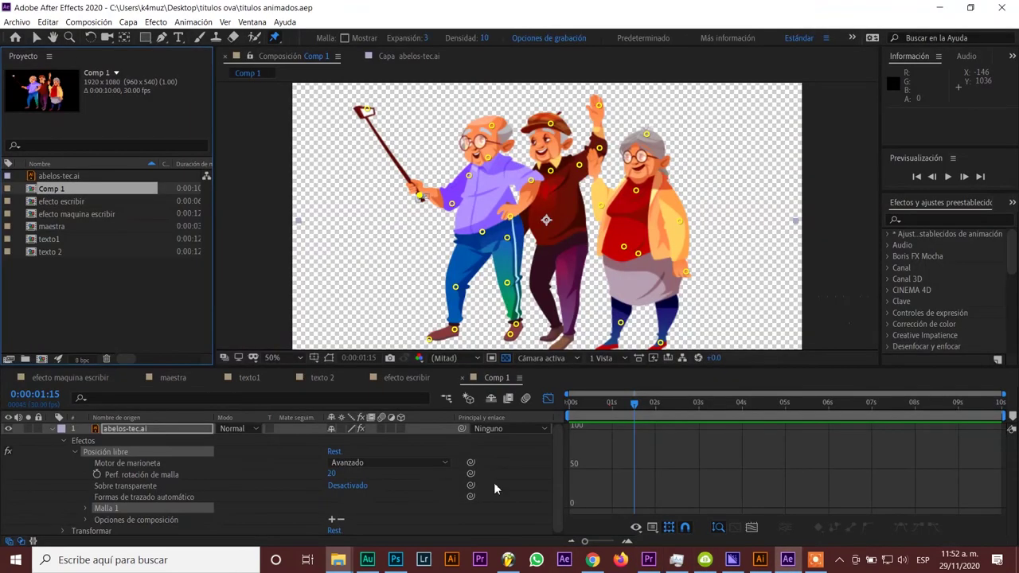
# - Drag the texto 2 comp from After Effects onto V3 of the Premiere sequence
pyautogui.click(45, 253)
pyautogui.moveTo(44, 249)
pyautogui.mouseDown()
pyautogui.moveTo(424, 364)
pyautogui.moveTo(647, 559)
pyautogui.moveTo(151, 362)
pyautogui.mouseUp()
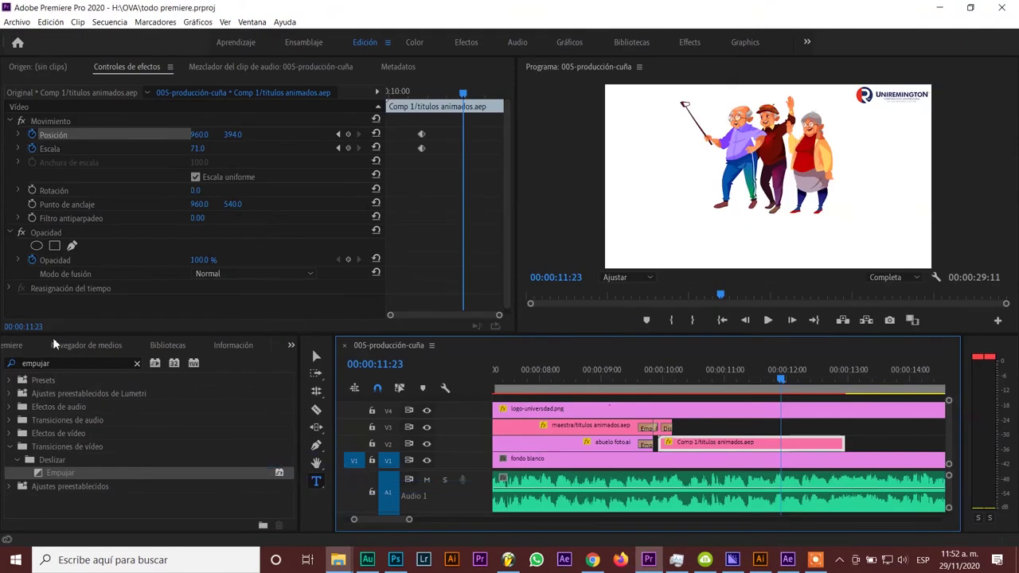
pyautogui.click(17, 347)
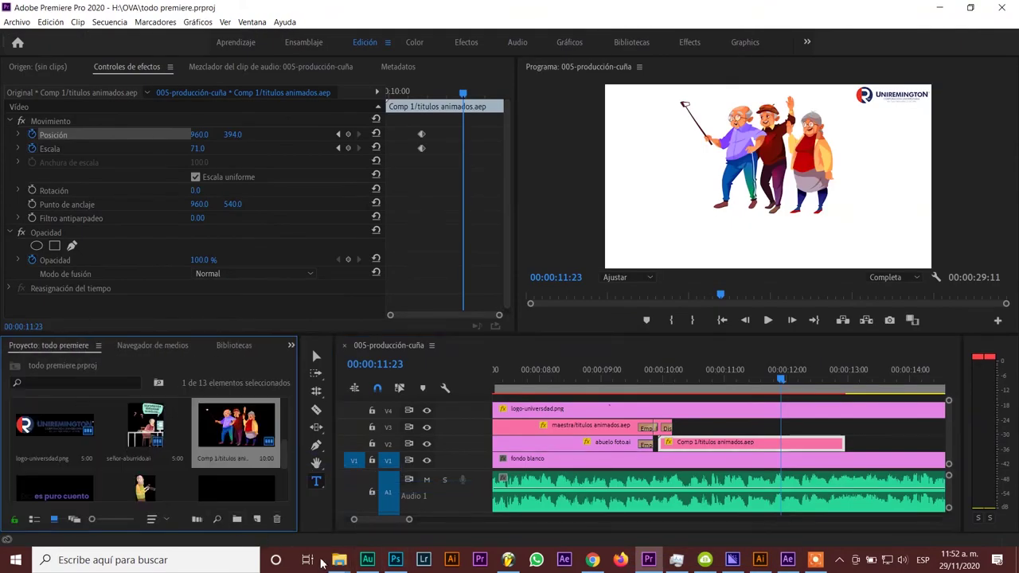
pyautogui.click(788, 560)
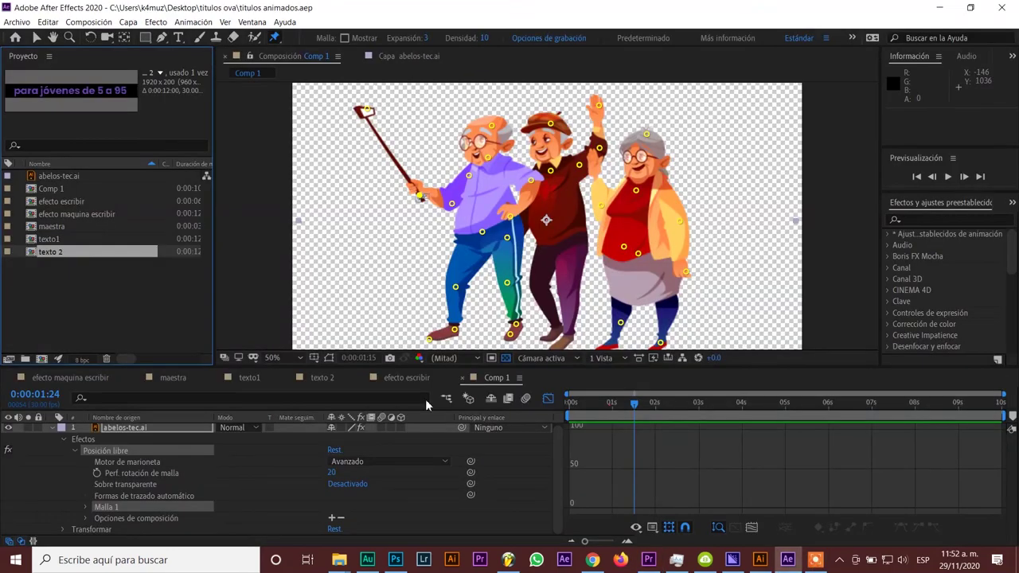
pyautogui.moveTo(36, 255); pyautogui.dragTo(482, 524)
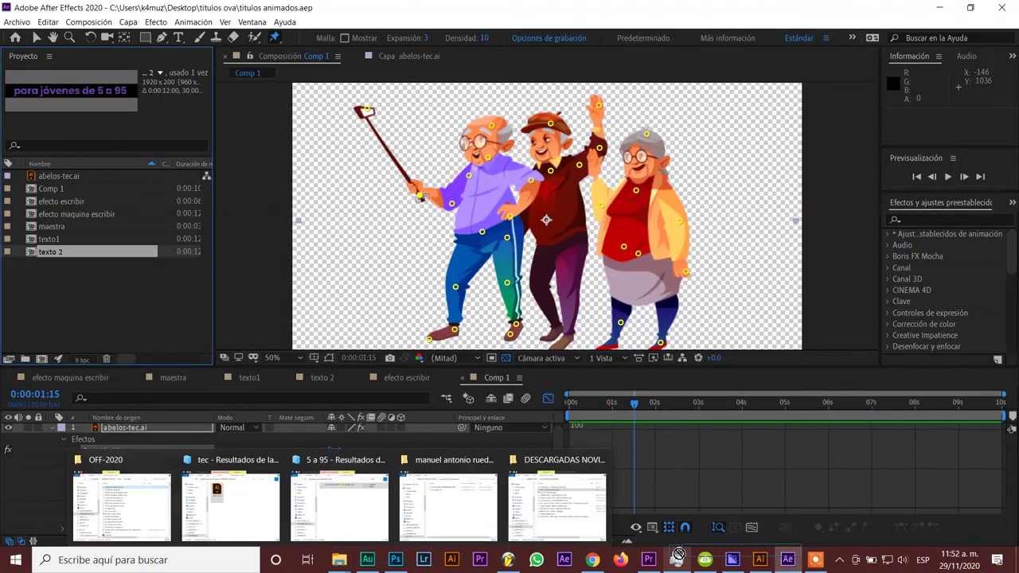
pyautogui.moveTo(482, 523)
pyautogui.mouseDown()
pyautogui.moveTo(650, 569)
pyautogui.moveTo(197, 479)
pyautogui.moveTo(681, 428)
pyautogui.mouseUp()
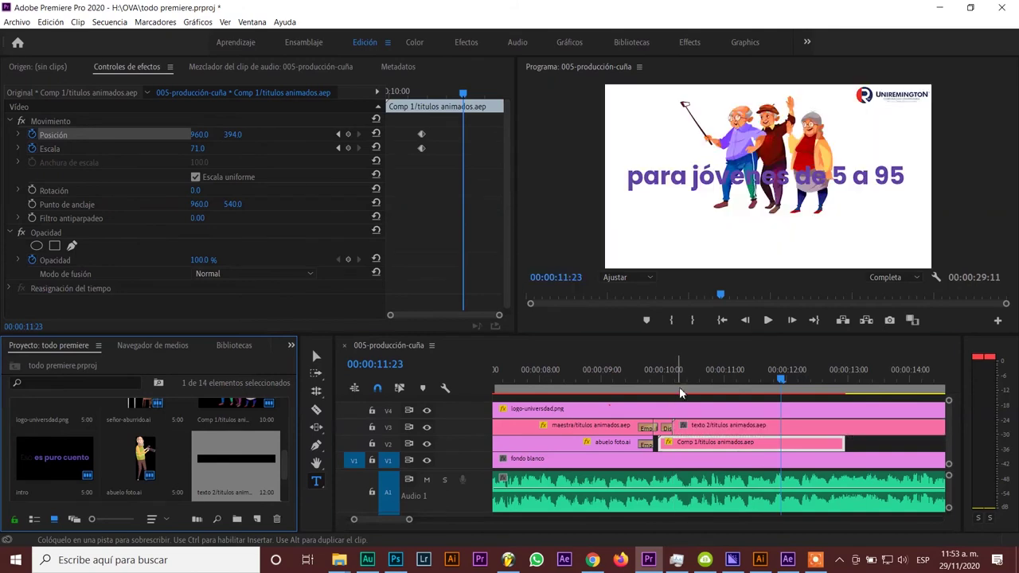
# - Lower the texto 2 title to Position Y 934, start its clip 19 frames later, and play it
pyautogui.click(689, 378)
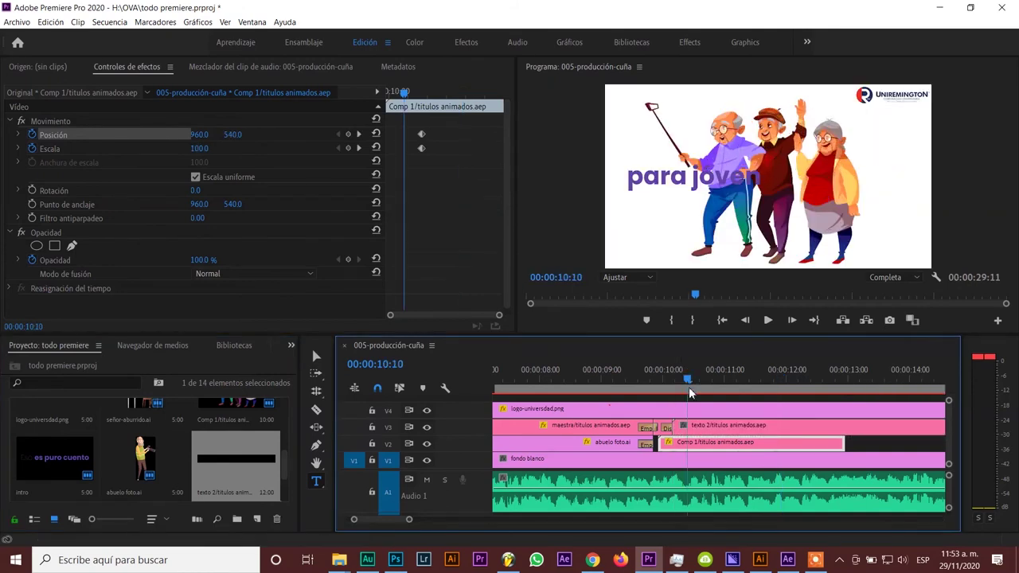
pyautogui.click(710, 429)
pyautogui.moveTo(233, 136); pyautogui.dragTo(382, 136)
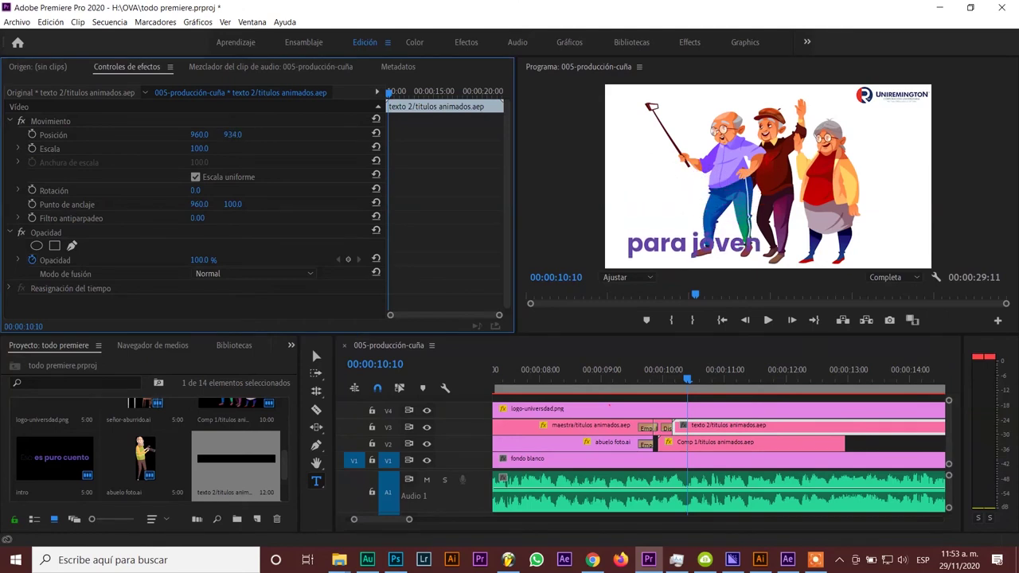
pyautogui.moveTo(687, 382)
pyautogui.mouseDown()
pyautogui.moveTo(734, 386)
pyautogui.moveTo(719, 387)
pyautogui.mouseUp()
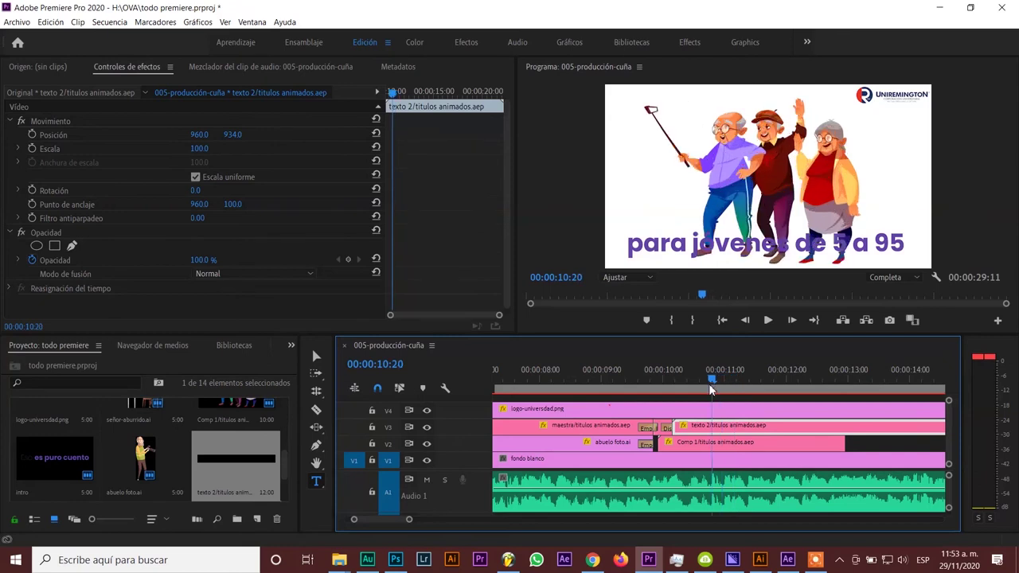
pyautogui.moveTo(722, 431)
pyautogui.mouseDown()
pyautogui.moveTo(770, 428)
pyautogui.moveTo(756, 429)
pyautogui.mouseUp()
pyautogui.click(712, 380)
pyautogui.press('space')
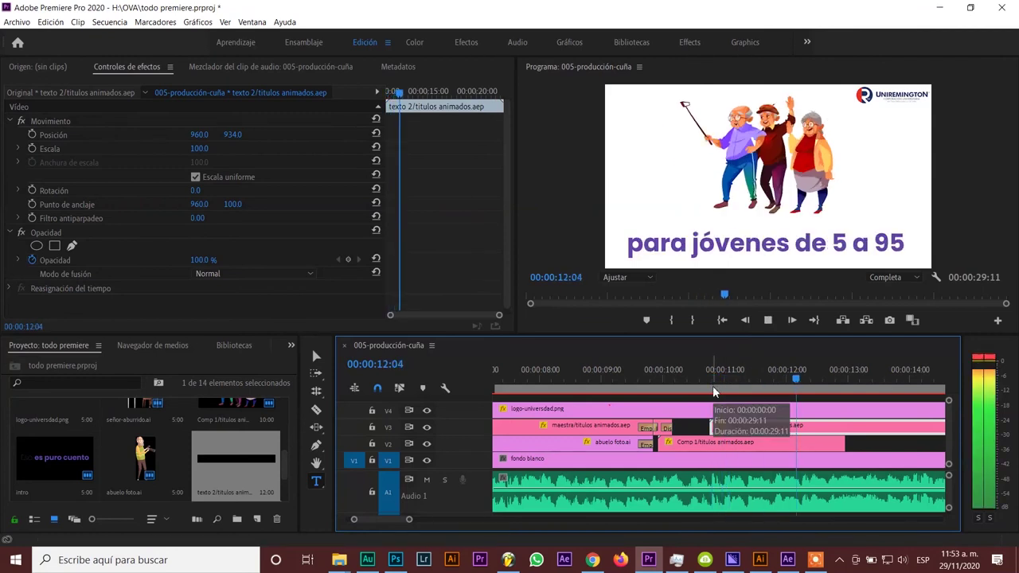
# - Razor the V3 title clip at 00:00:13:00 and delete the piece after the cut
pyautogui.press('space')
pyautogui.press('c')
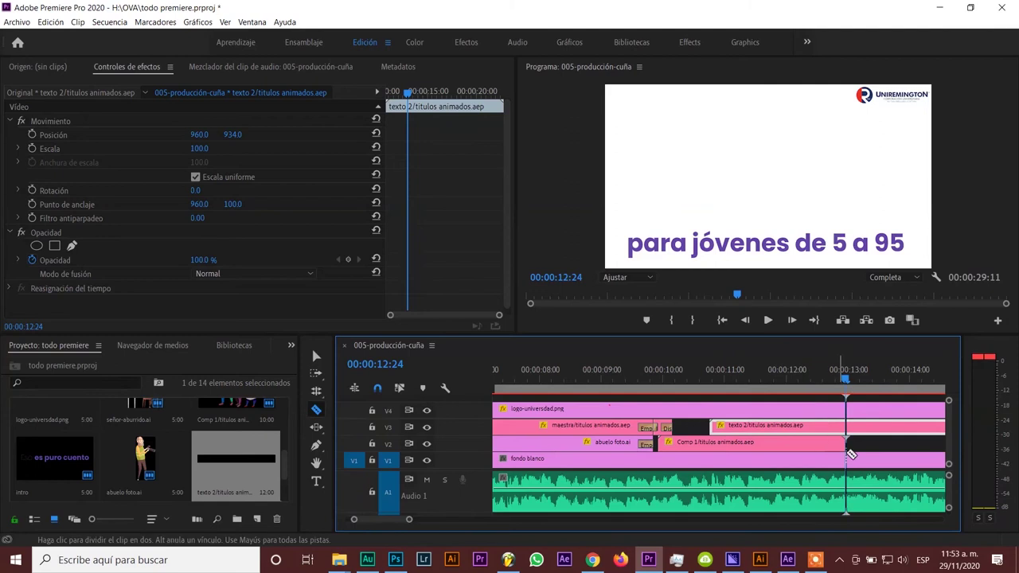
pyautogui.click(847, 427)
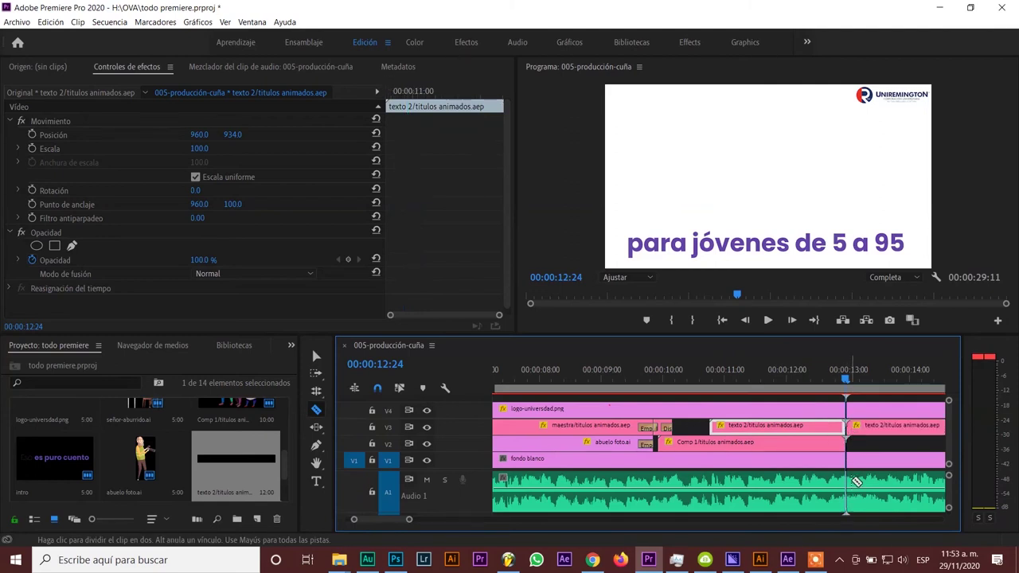
pyautogui.press('t')
pyautogui.click(880, 430)
pyautogui.press('Delete')
# - Zoom the timeline out and replay from about 10 seconds to check the trimmed selfie and title ending
pyautogui.click(681, 374)
pyautogui.press('space')
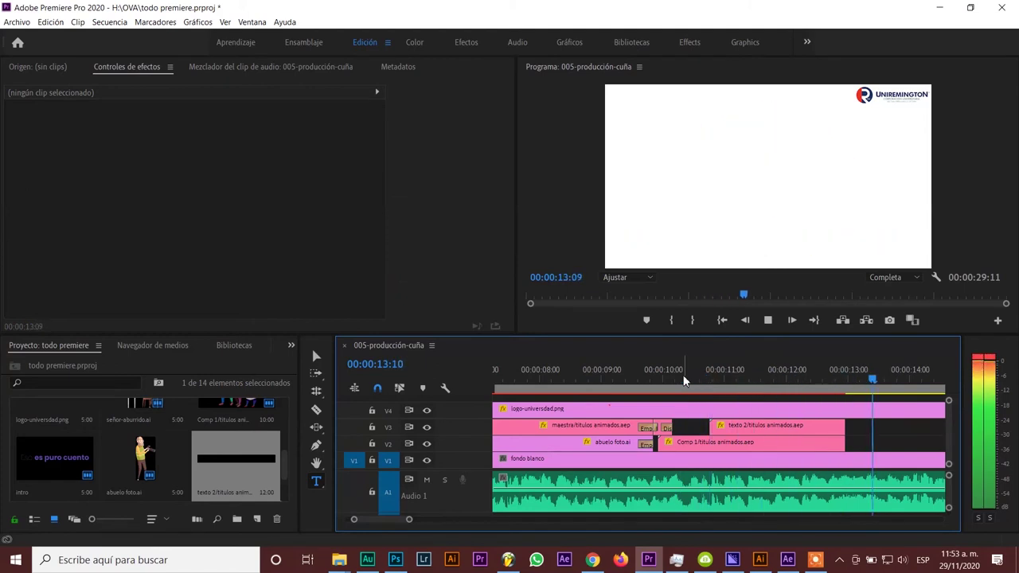
pyautogui.press('space')
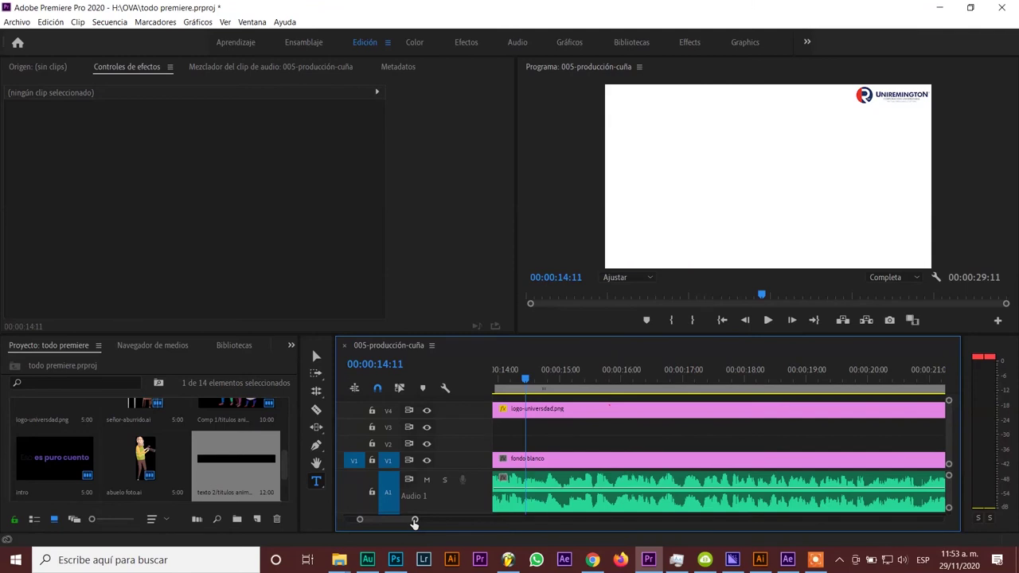
pyautogui.moveTo(414, 522); pyautogui.dragTo(507, 519)
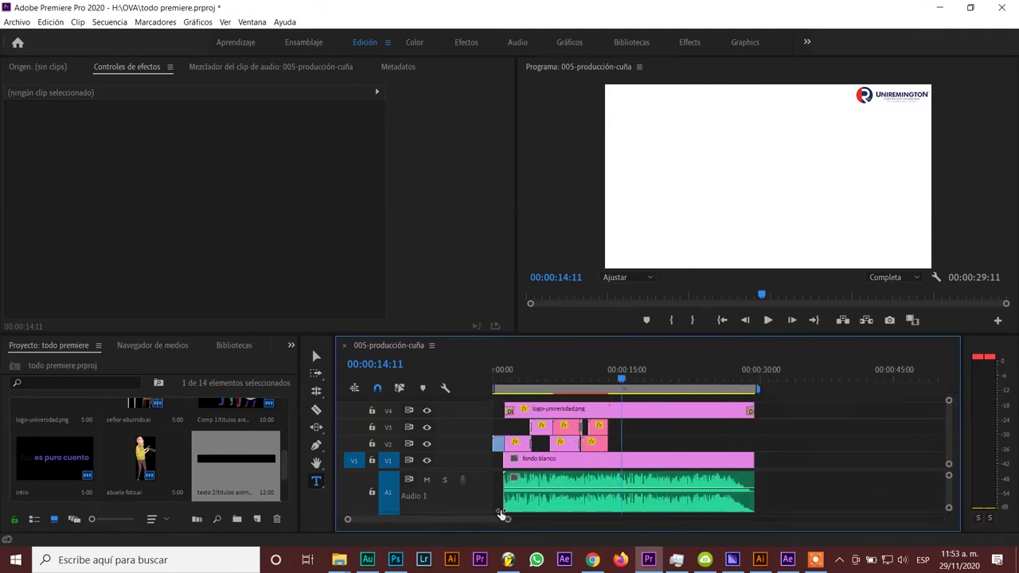
pyautogui.click(590, 386)
pyautogui.press('space')
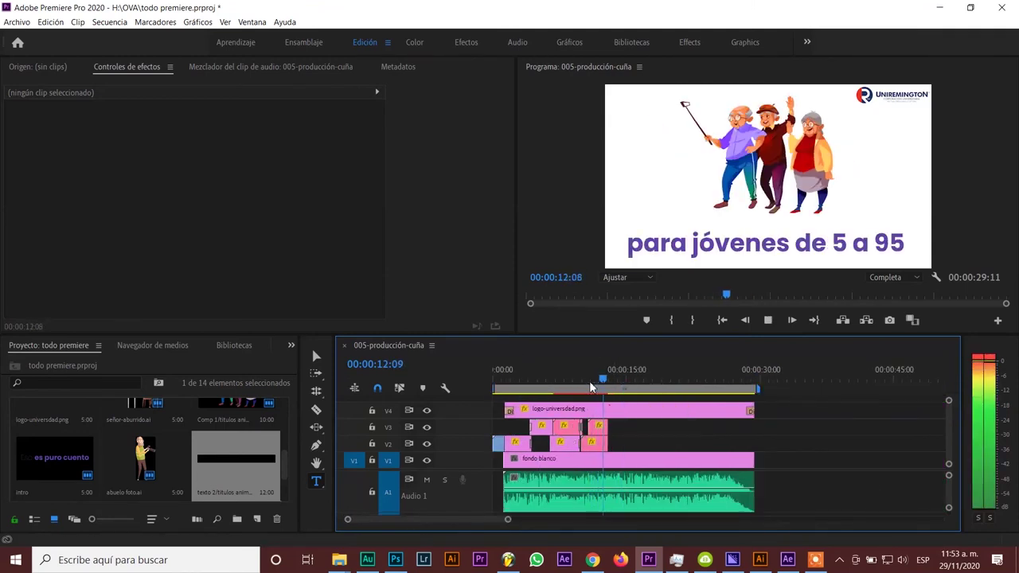
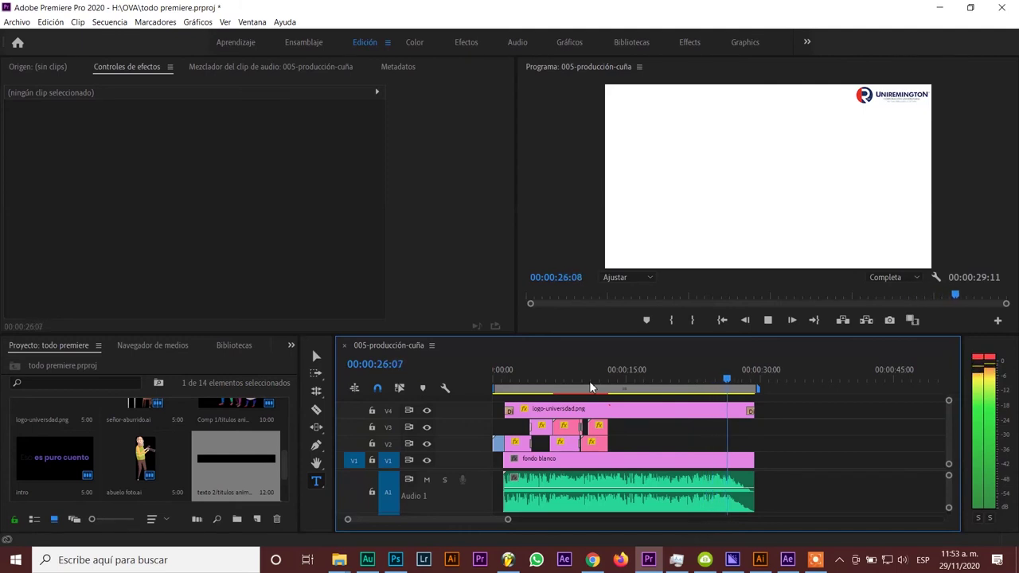
# - Trim the end of the Audio 1 music clip back to 13:19
pyautogui.press('space')
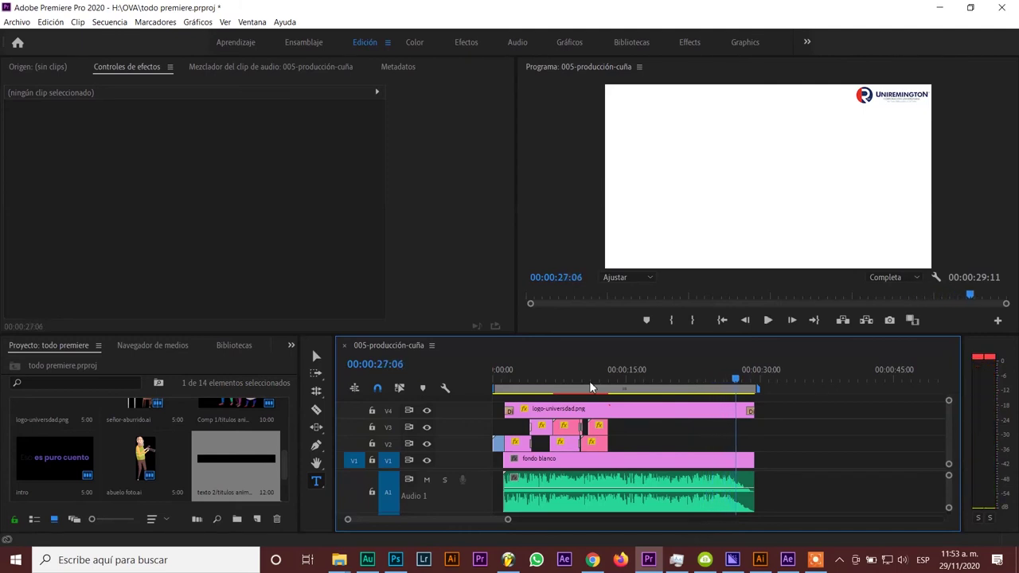
pyautogui.click(601, 383)
pyautogui.press('space')
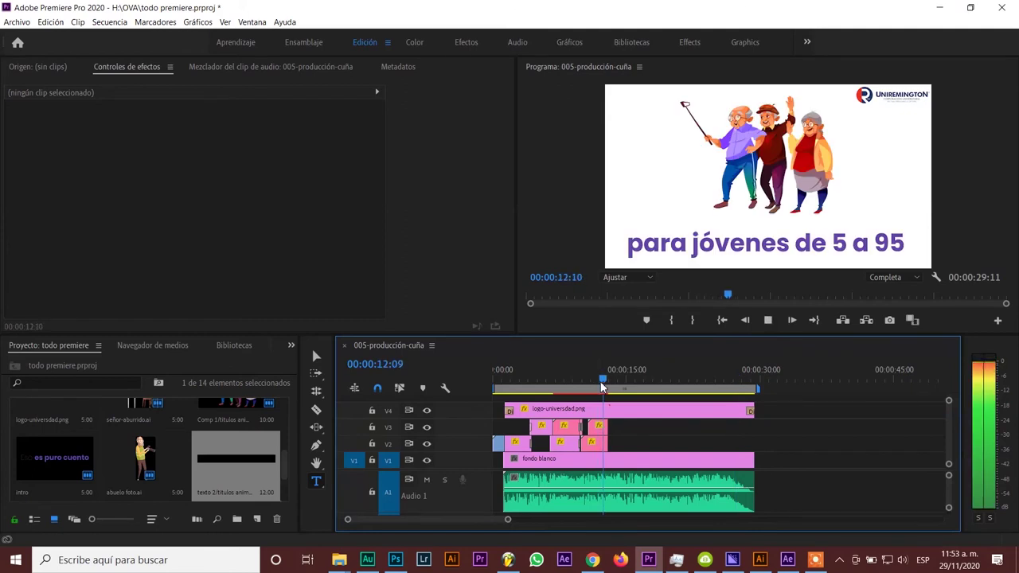
pyautogui.press('space')
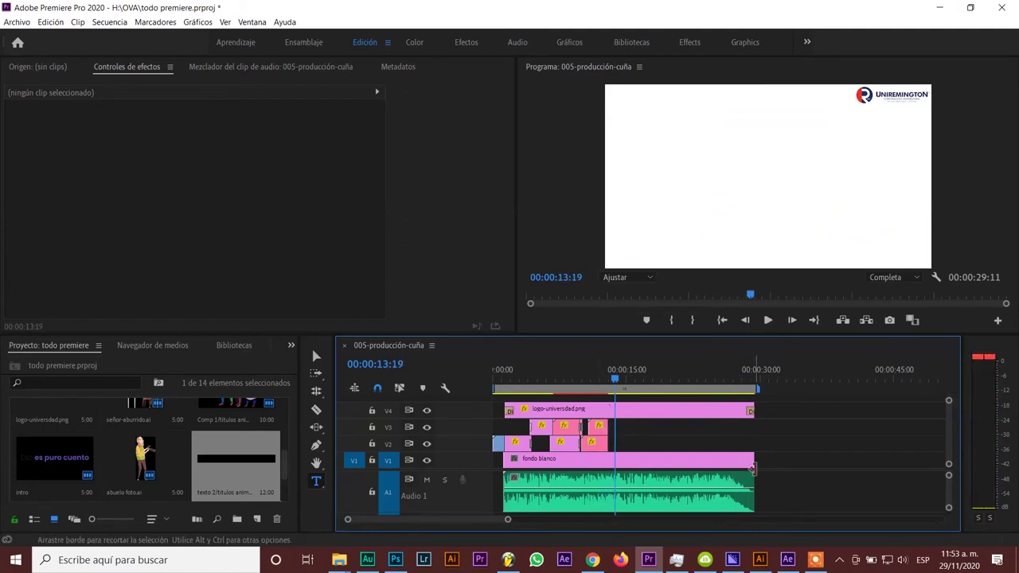
pyautogui.moveTo(752, 482); pyautogui.dragTo(618, 495)
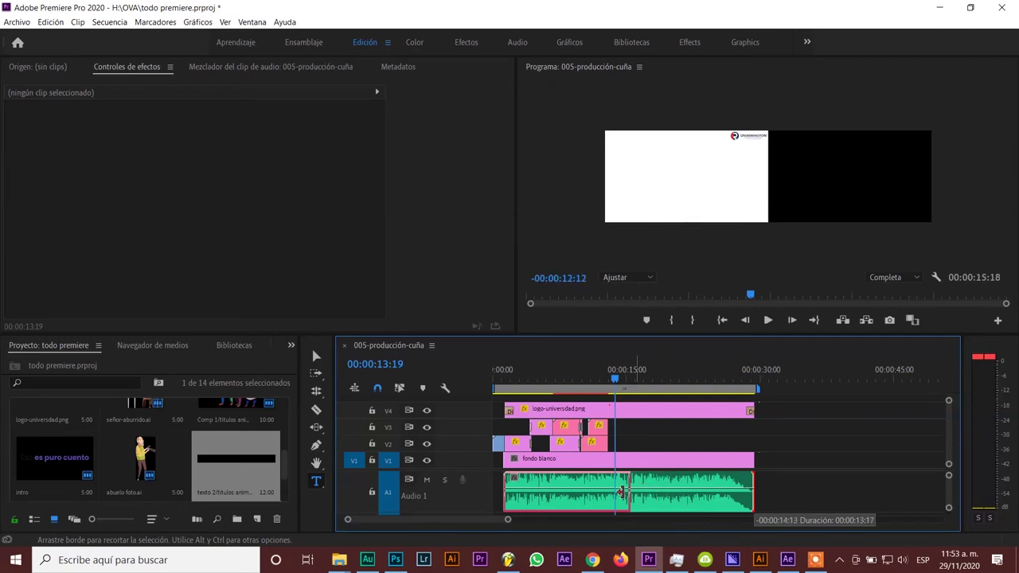
# - Add volume keyframes near the music's end and pull the last one down to silence
pyautogui.press('p')
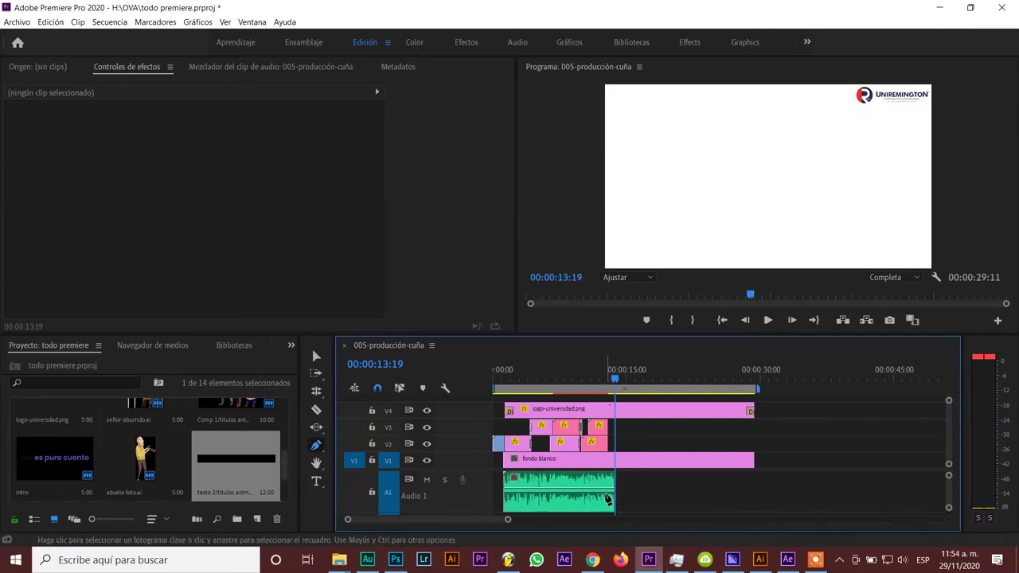
pyautogui.click(604, 489)
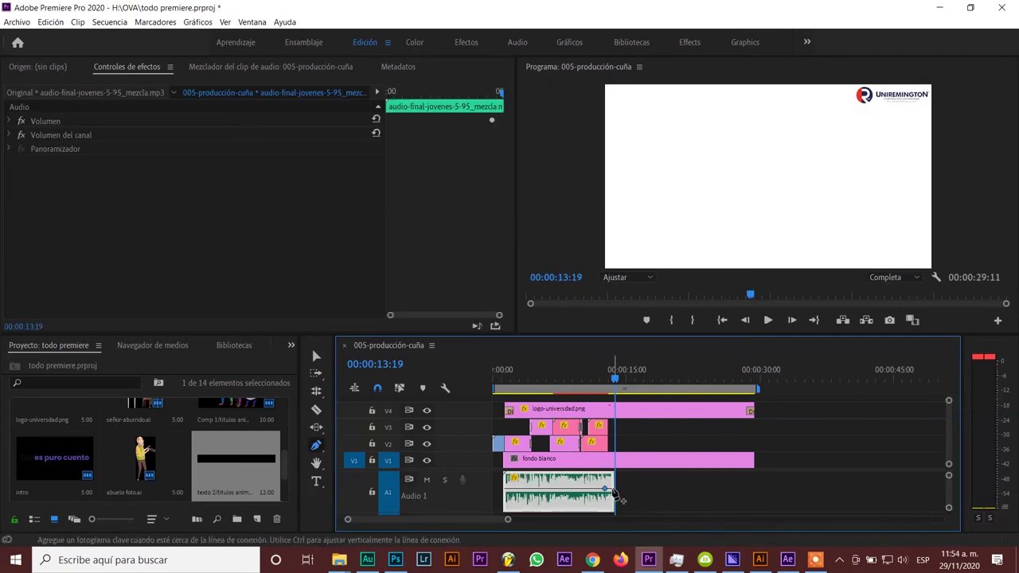
pyautogui.click(602, 372)
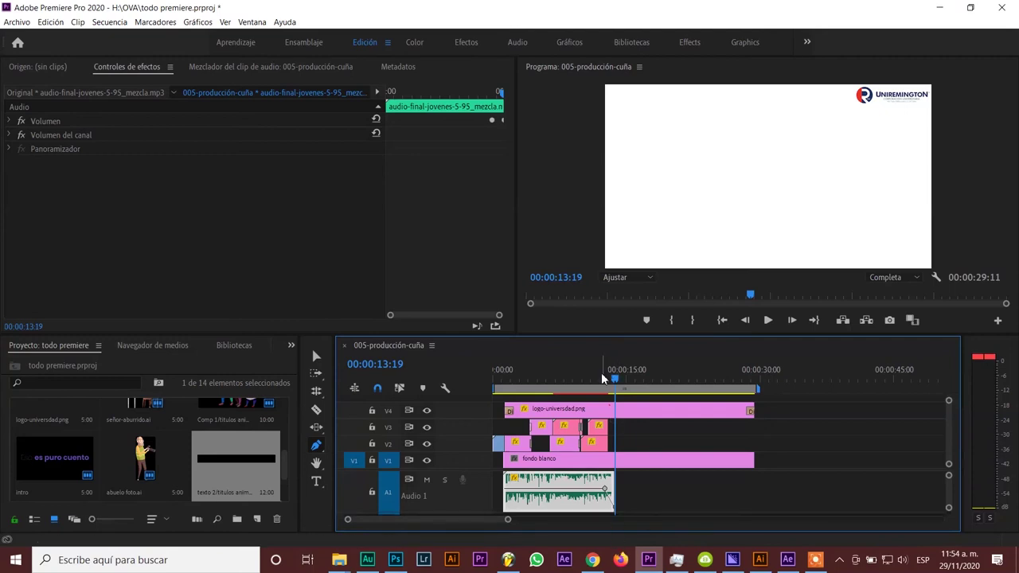
pyautogui.press('space')
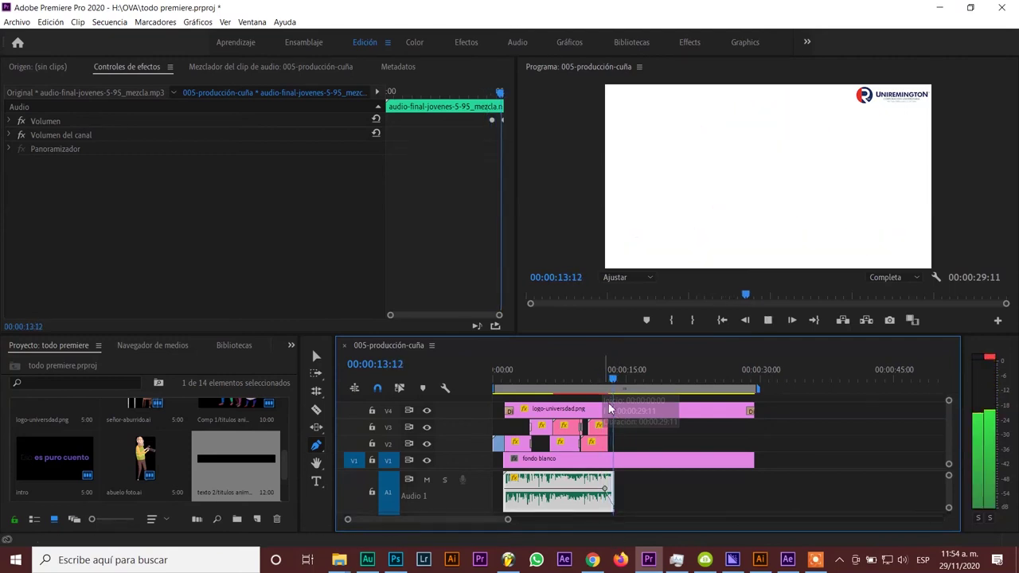
pyautogui.press('space')
pyautogui.moveTo(509, 520); pyautogui.dragTo(482, 520)
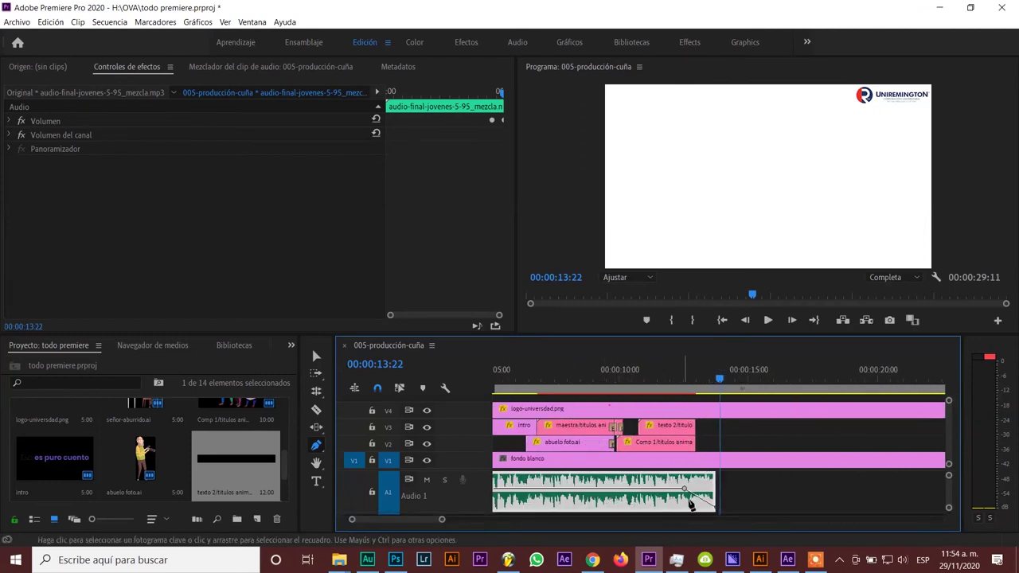
pyautogui.moveTo(706, 503); pyautogui.dragTo(704, 519)
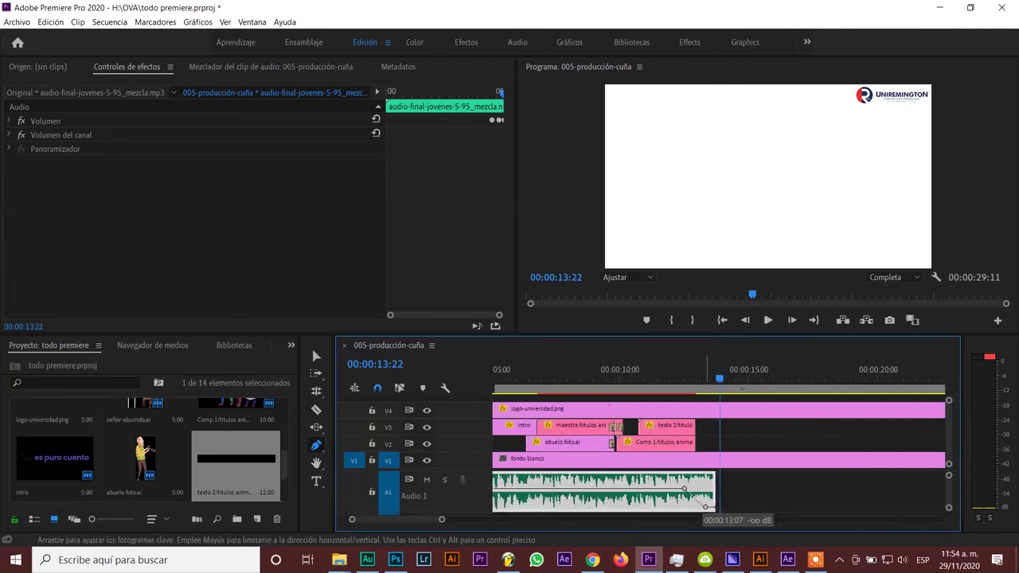
pyautogui.click(644, 370)
pyautogui.press('space')
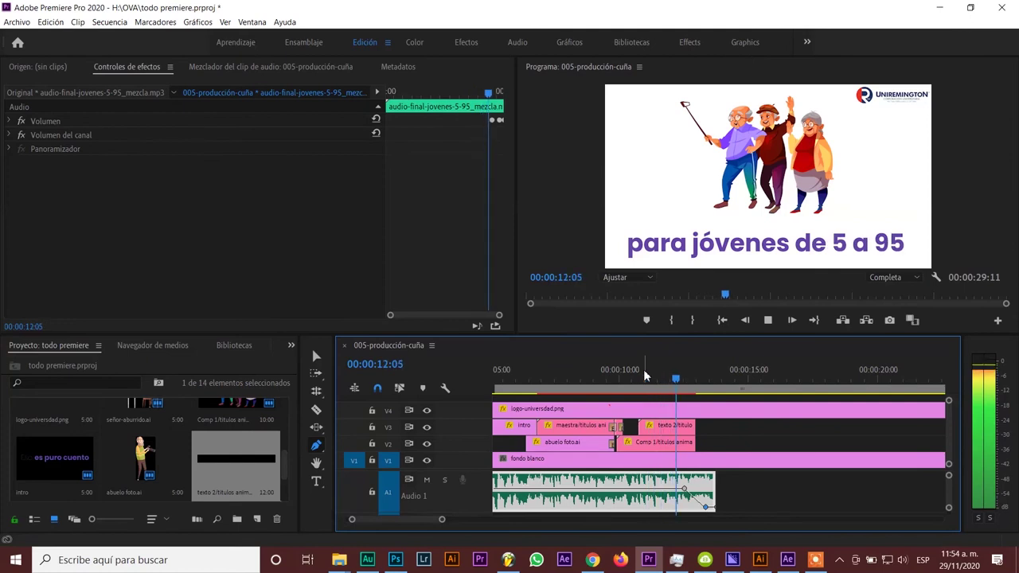
pyautogui.press('space')
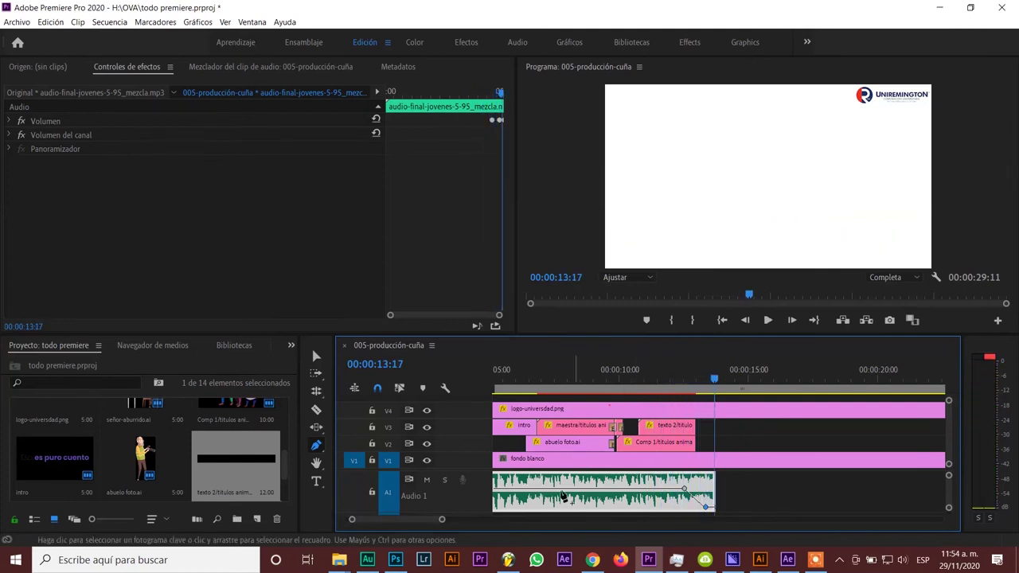
pyautogui.click(470, 521)
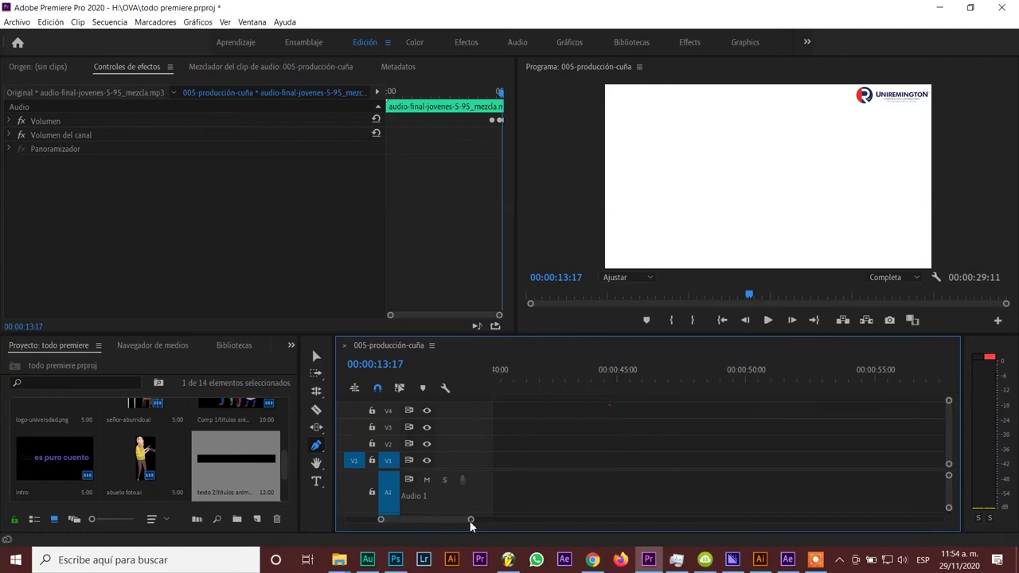
# - Split the logo-universidad.png and fondo blanco clips at 13:17 and delete their right-hand pieces
pyautogui.moveTo(471, 520); pyautogui.dragTo(539, 524)
pyautogui.press('c')
pyautogui.click(584, 409)
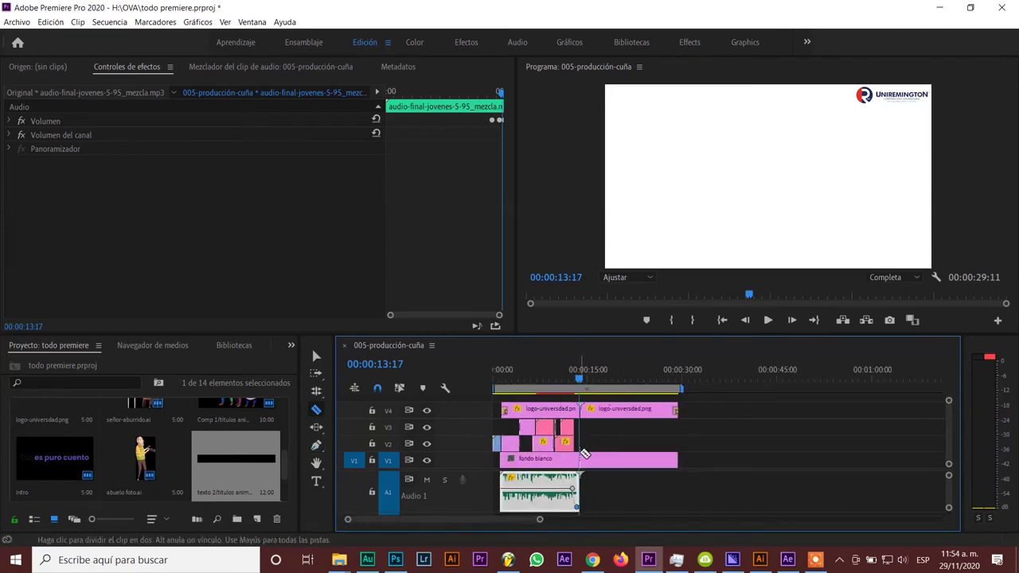
pyautogui.click(585, 455)
pyautogui.press('t')
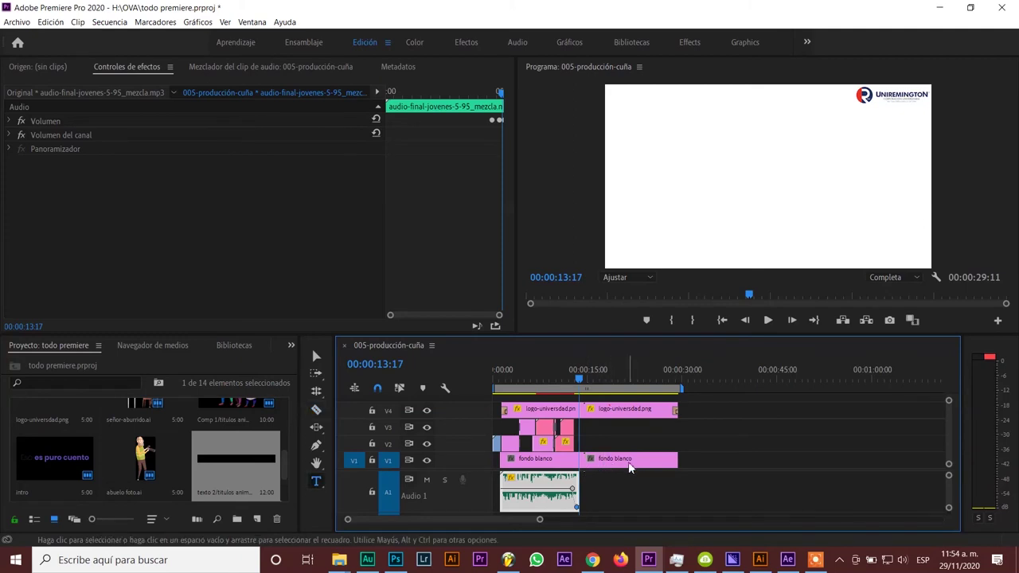
pyautogui.click(629, 466)
pyautogui.press('Delete')
pyautogui.click(622, 414)
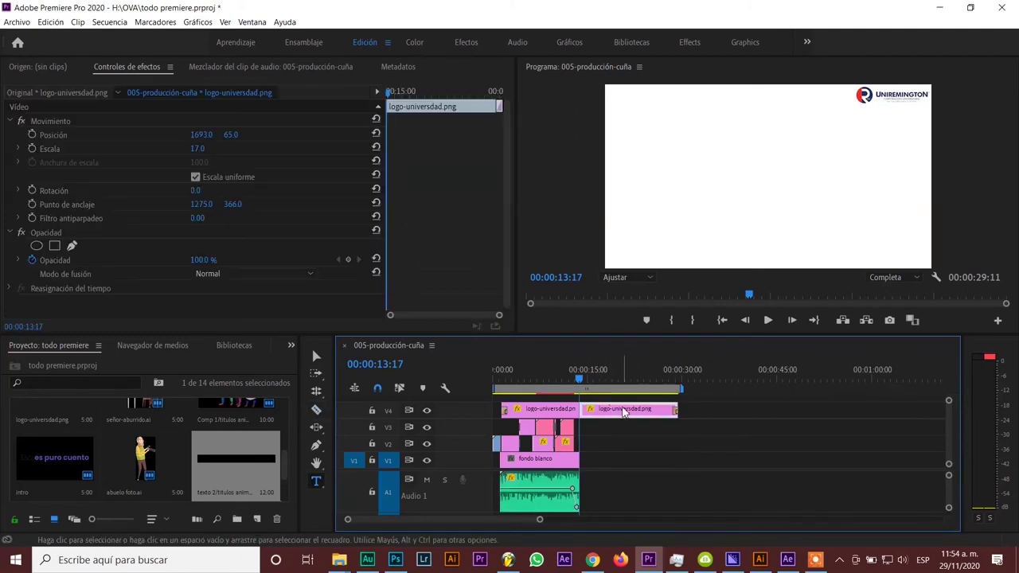
pyautogui.press('Delete')
# - Move the short blue V2 clip to the sequence end and shorten the logo by 20 frames
pyautogui.click(497, 444)
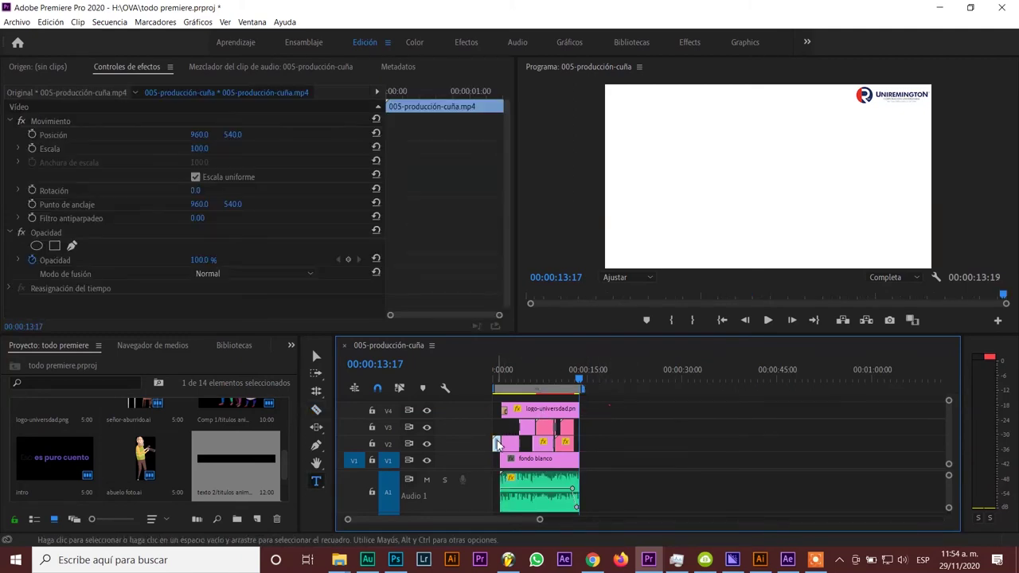
pyautogui.moveTo(497, 444); pyautogui.dragTo(593, 452)
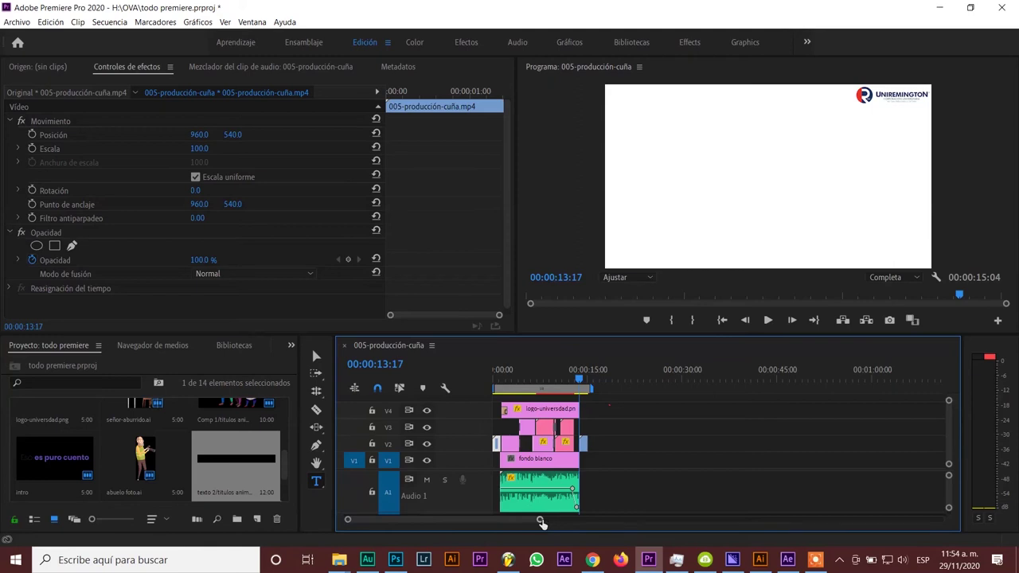
pyautogui.moveTo(541, 521); pyautogui.dragTo(475, 520)
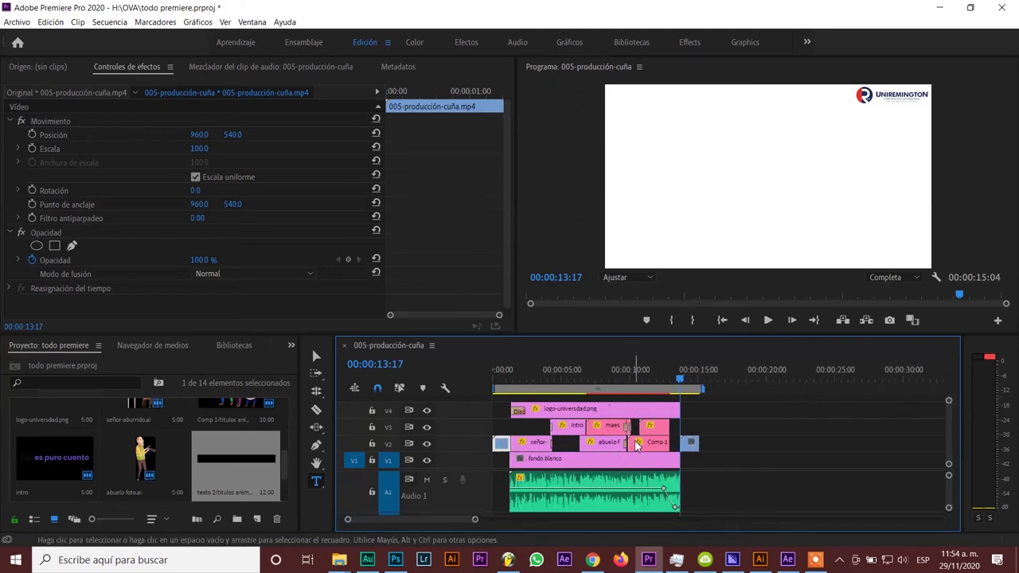
pyautogui.click(674, 411)
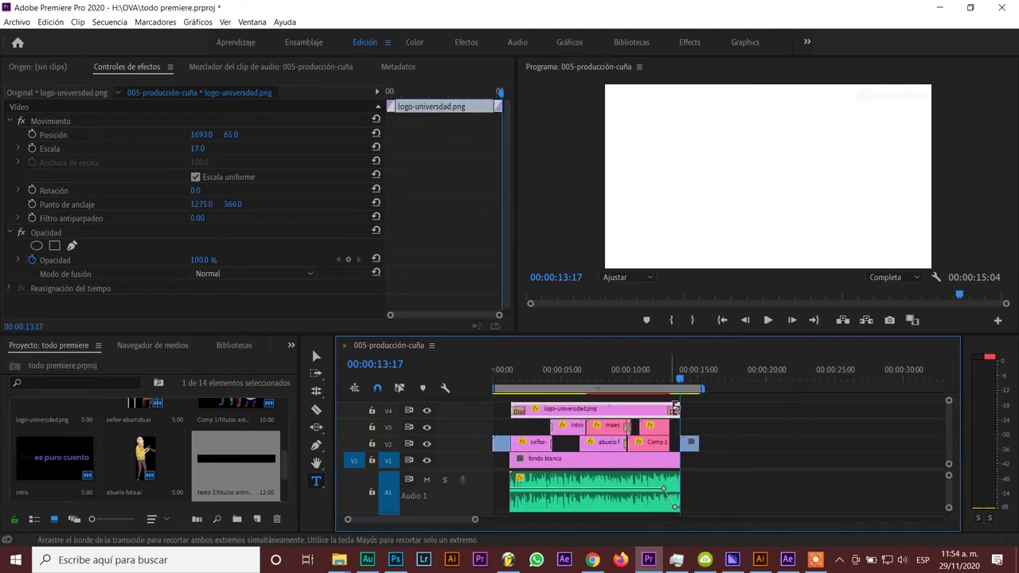
pyautogui.moveTo(670, 410); pyautogui.dragTo(668, 410)
pyautogui.moveTo(690, 446); pyautogui.dragTo(680, 445)
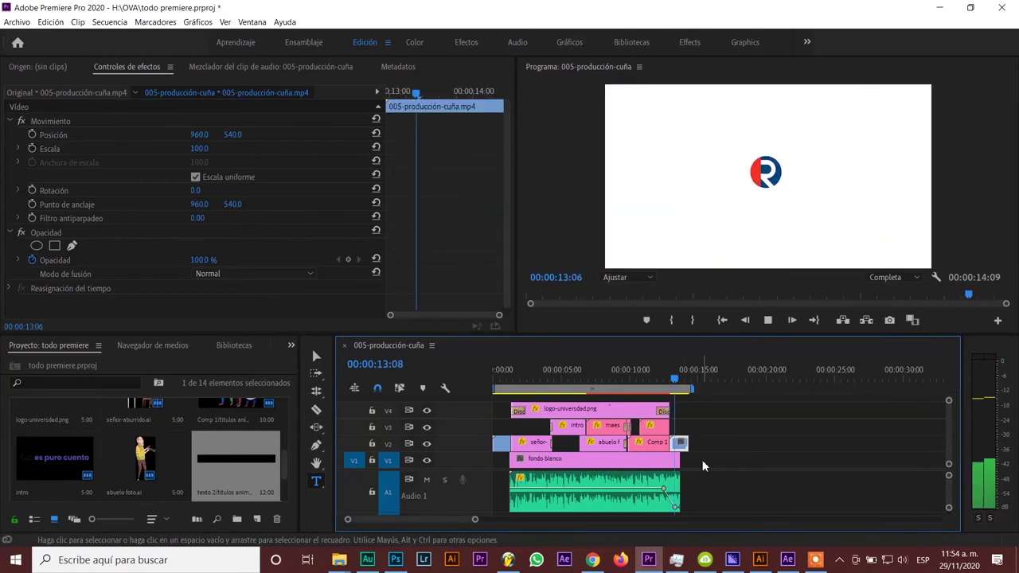
# - Preview the new ending from about 10 seconds, then return to the sequence start
pyautogui.click(638, 378)
pyautogui.press('space')
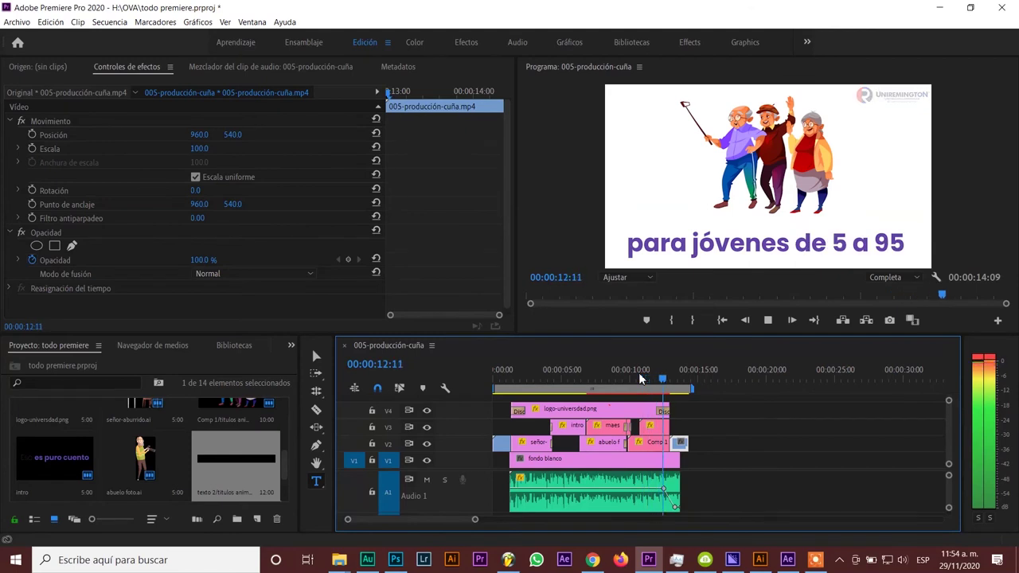
pyautogui.press('space')
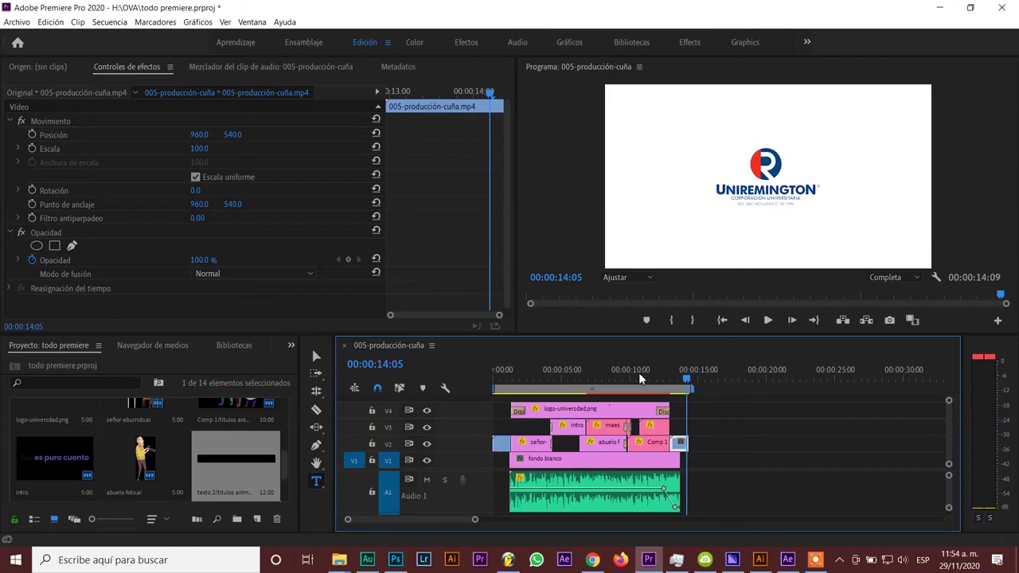
pyautogui.press('Home')
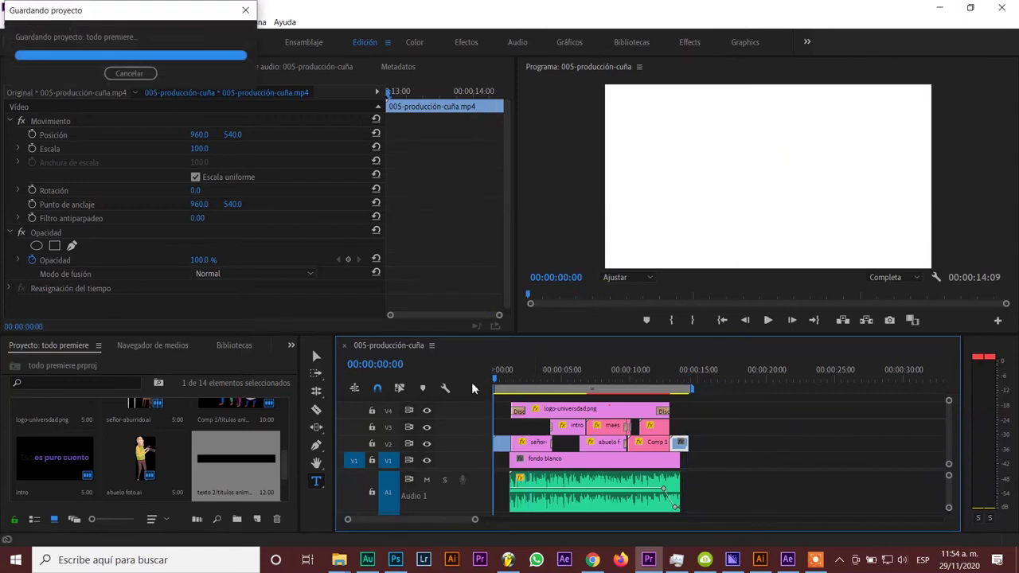
# - Review the whole sequence to 13:20, then shrink the audio track heights to reveal Audio 2 and 3
pyautogui.press('space')
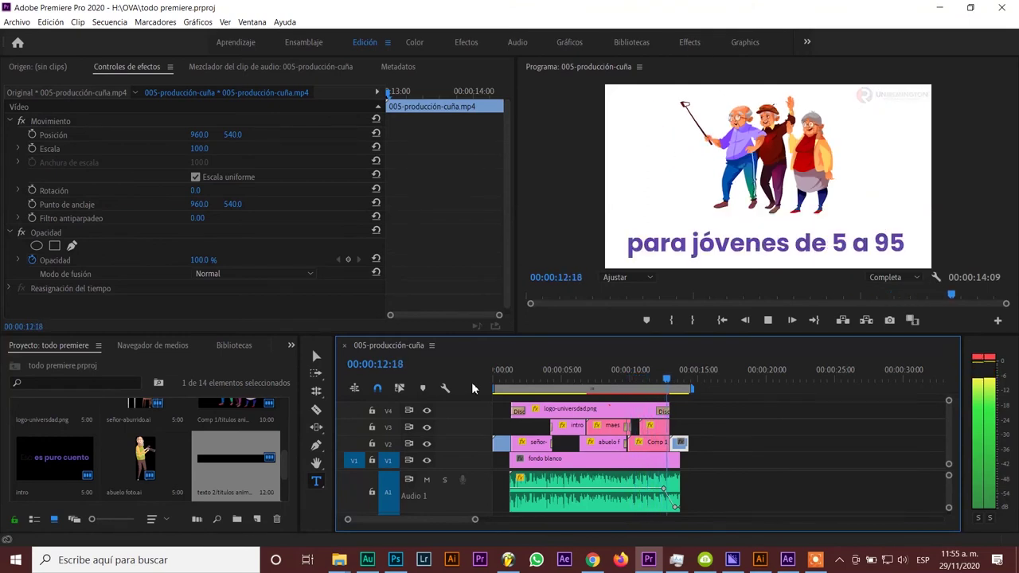
pyautogui.press('space')
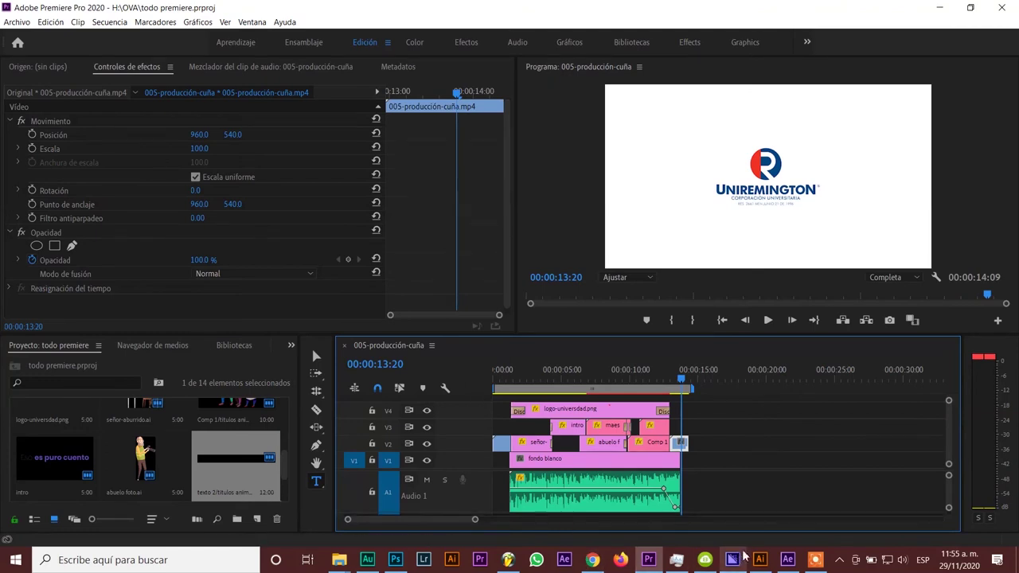
pyautogui.click(816, 562)
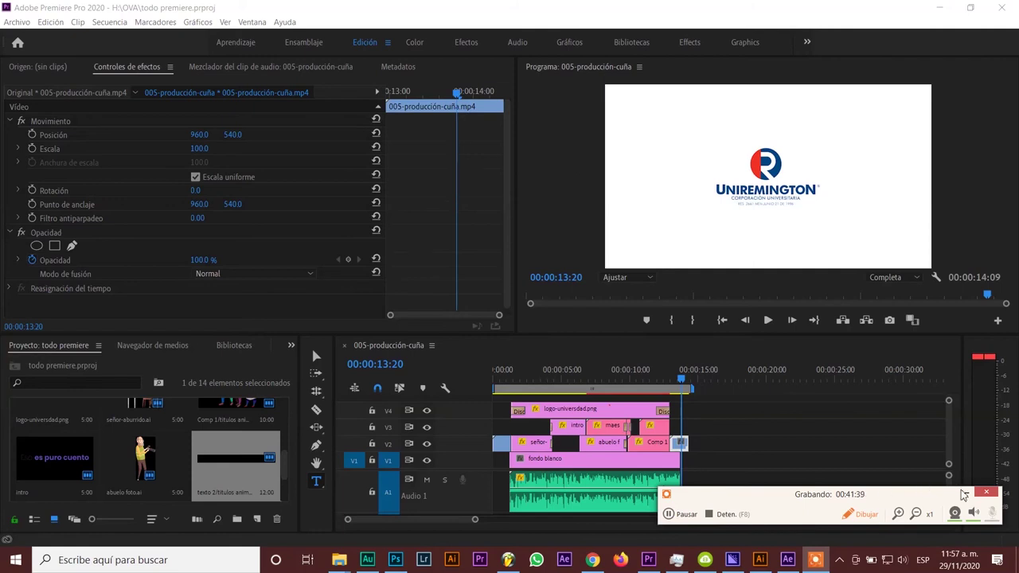
pyautogui.click(825, 494)
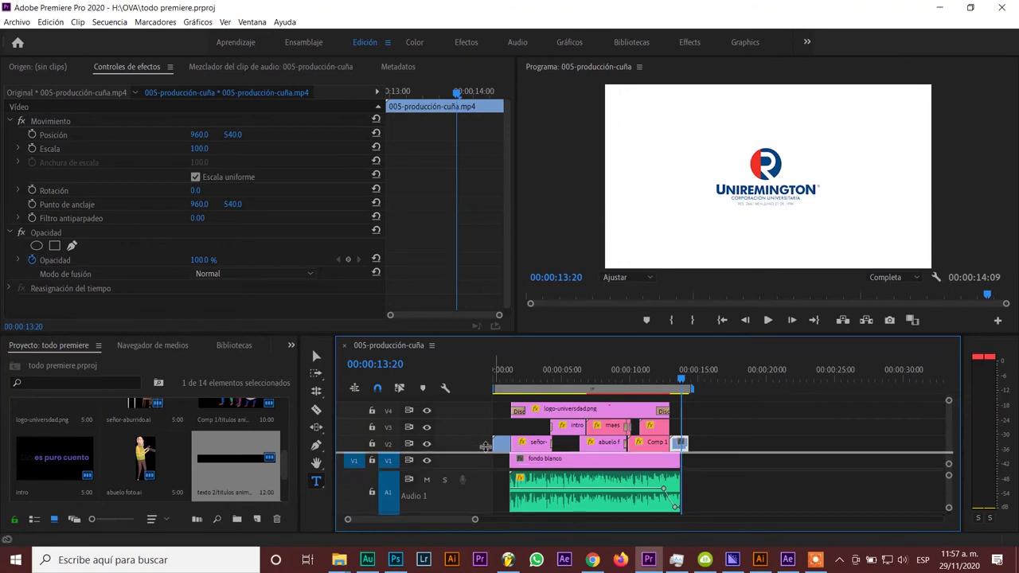
pyautogui.scroll(-2, 488, 447)
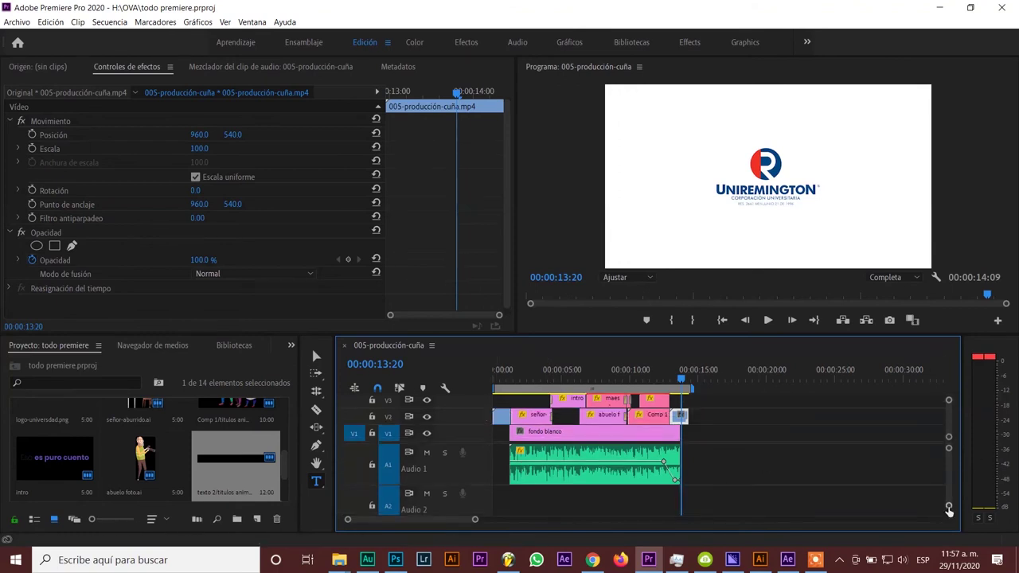
pyautogui.moveTo(949, 508); pyautogui.dragTo(948, 514)
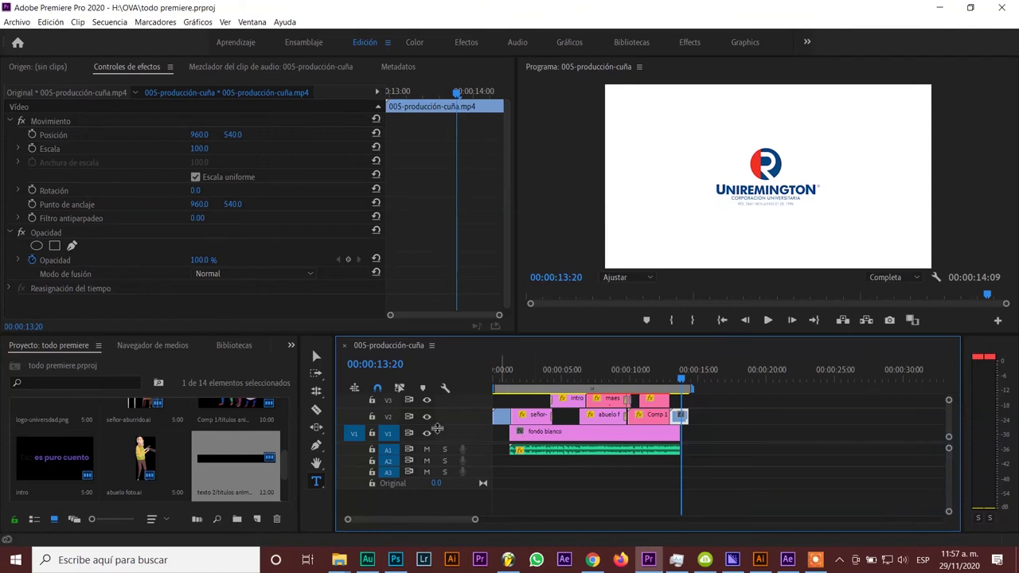
# - Open the audio material folder, search 'swo' and preview Swoosh.mp3
pyautogui.rightClick(349, 562)
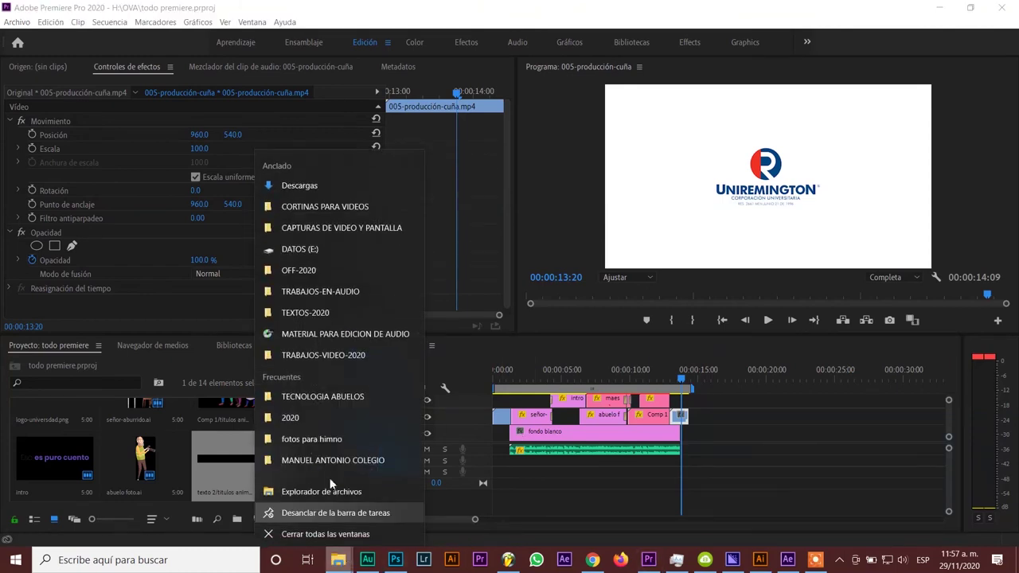
pyautogui.click(303, 330)
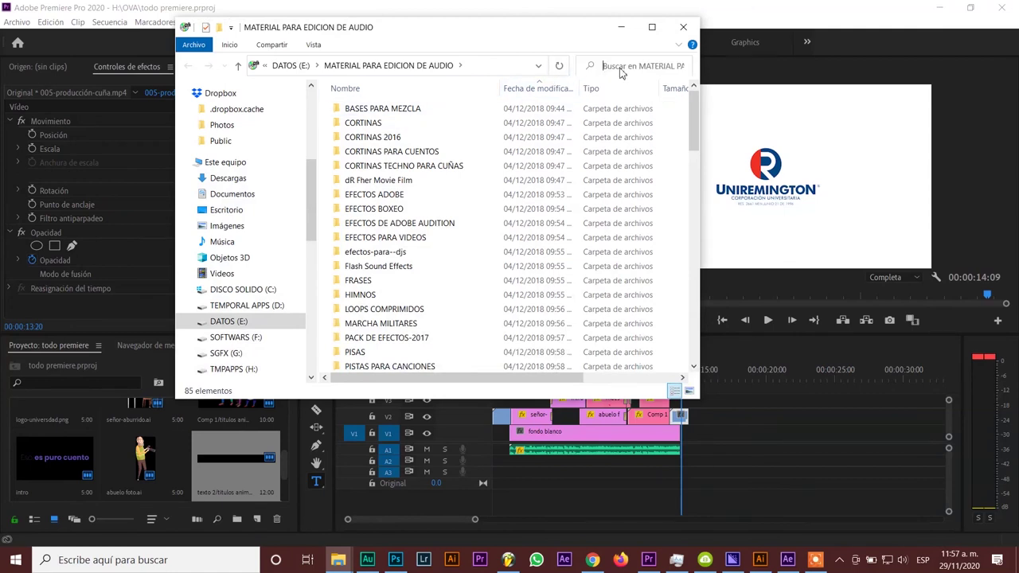
pyautogui.write('swh')
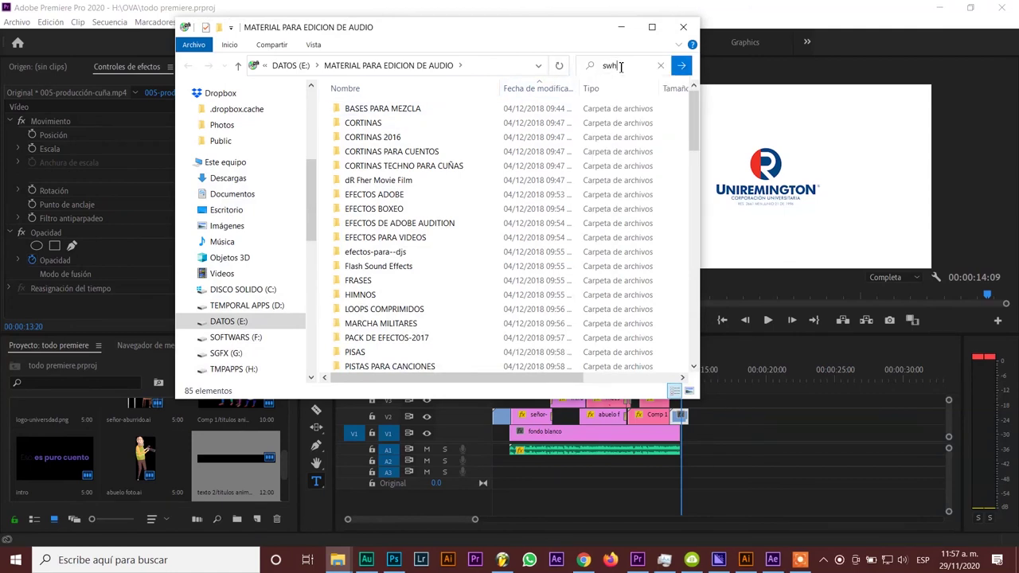
pyautogui.press('BackSpace')
pyautogui.press('BackSpace')
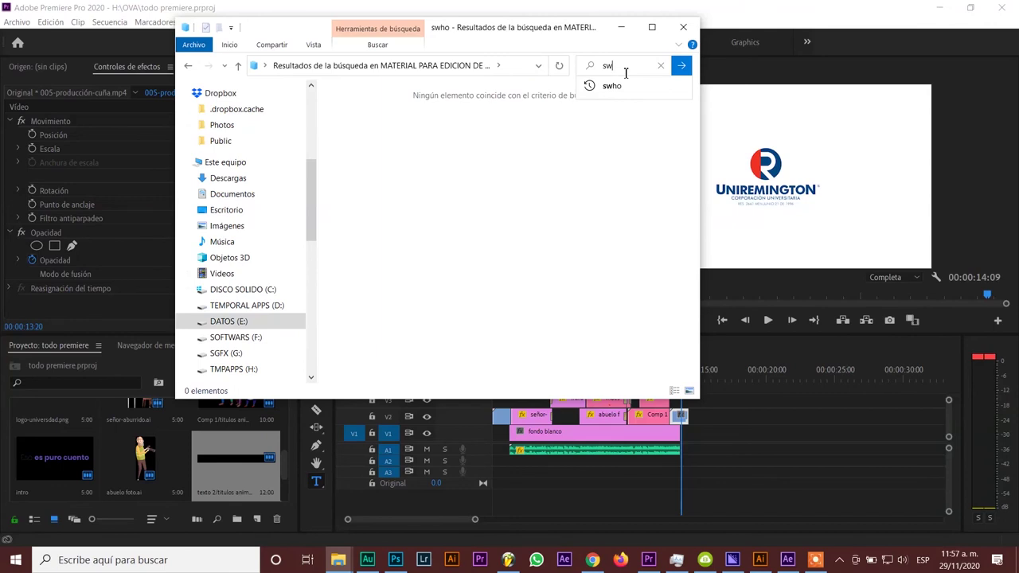
pyautogui.write('o')
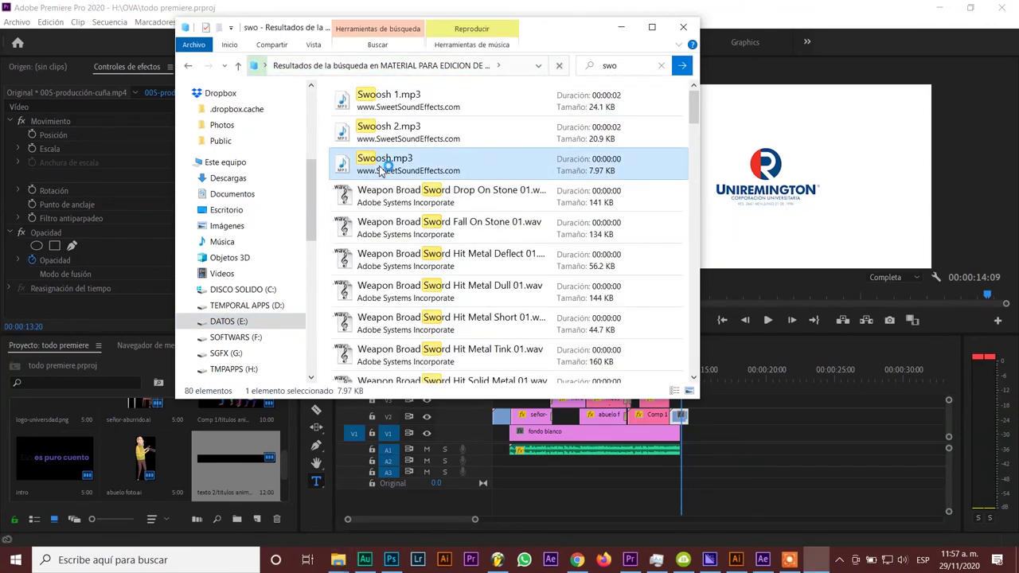
pyautogui.doubleClick(350, 167)
# - Drag Swoosh.mp3, Swoosh 2.mp3 and Swoosh 1.mp3 onto the Premiere timeline's audio tracks
pyautogui.moveTo(385, 354)
pyautogui.mouseDown()
pyautogui.moveTo(699, 471)
pyautogui.moveTo(541, 468)
pyautogui.mouseUp()
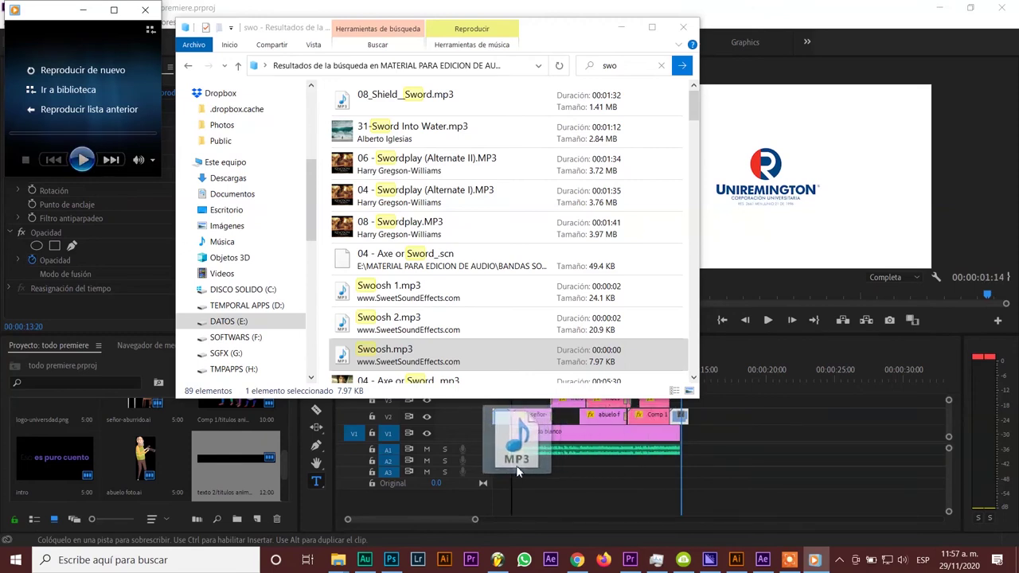
pyautogui.moveTo(541, 468); pyautogui.dragTo(532, 451)
pyautogui.click(404, 320)
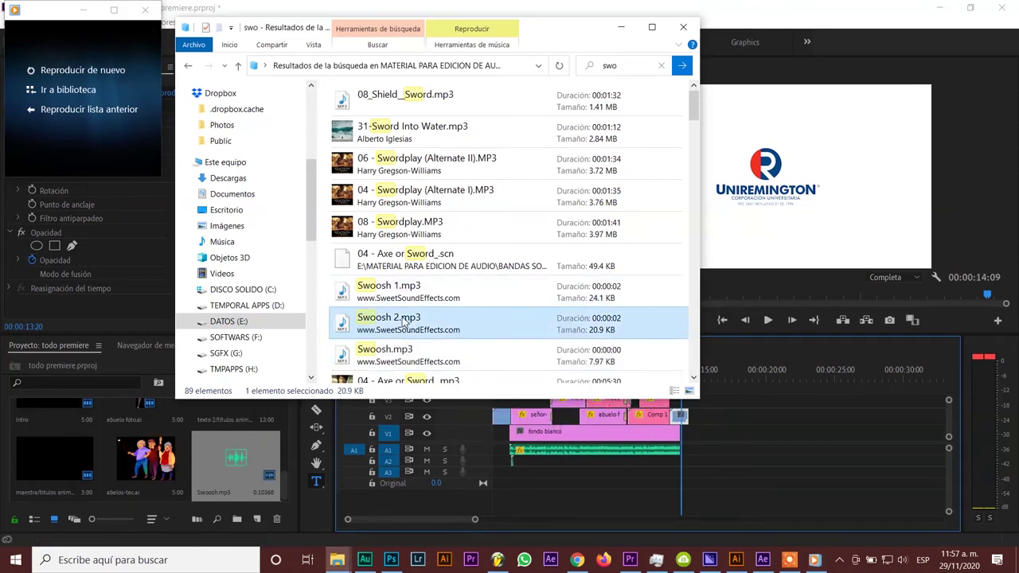
pyautogui.moveTo(370, 321)
pyautogui.mouseDown()
pyautogui.moveTo(548, 470)
pyautogui.moveTo(549, 461)
pyautogui.mouseUp()
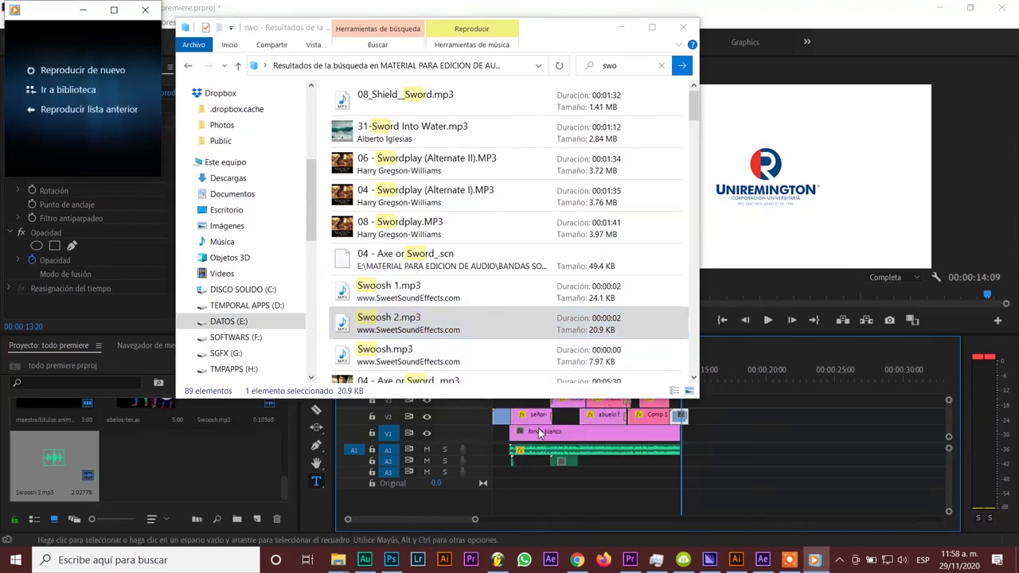
pyautogui.click(387, 292)
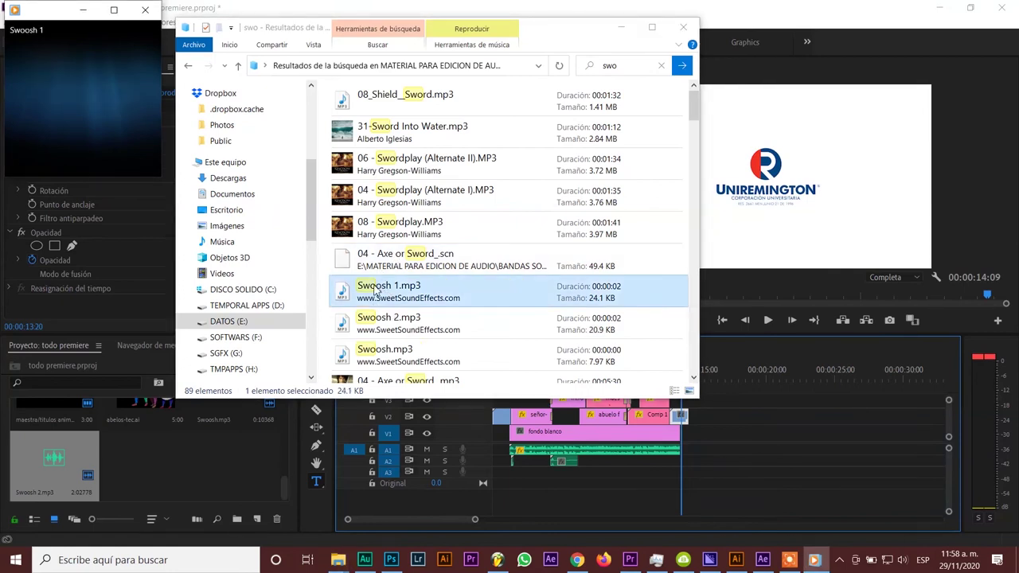
pyautogui.moveTo(374, 293); pyautogui.dragTo(724, 457)
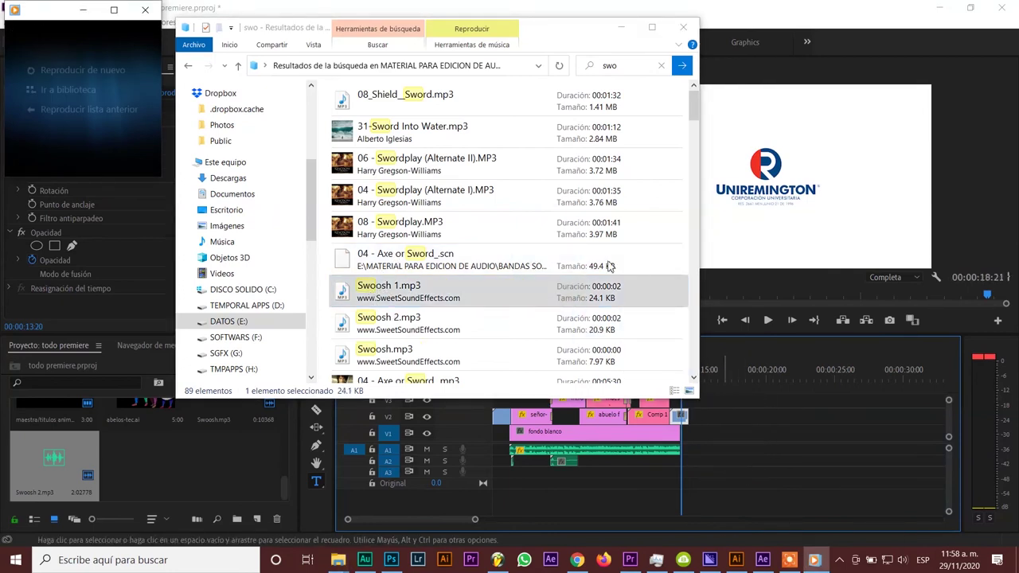
pyautogui.click(147, 15)
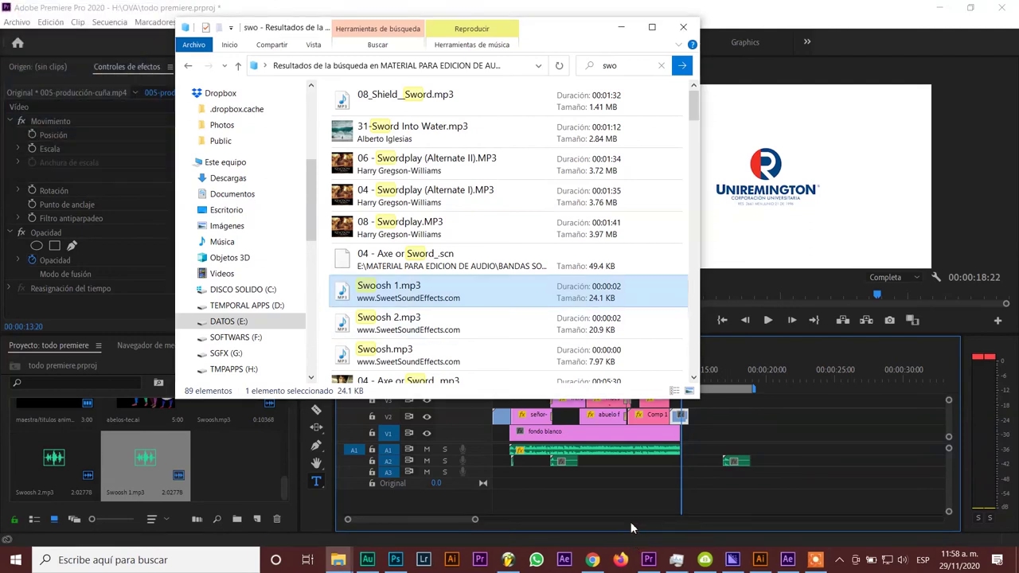
pyautogui.click(630, 522)
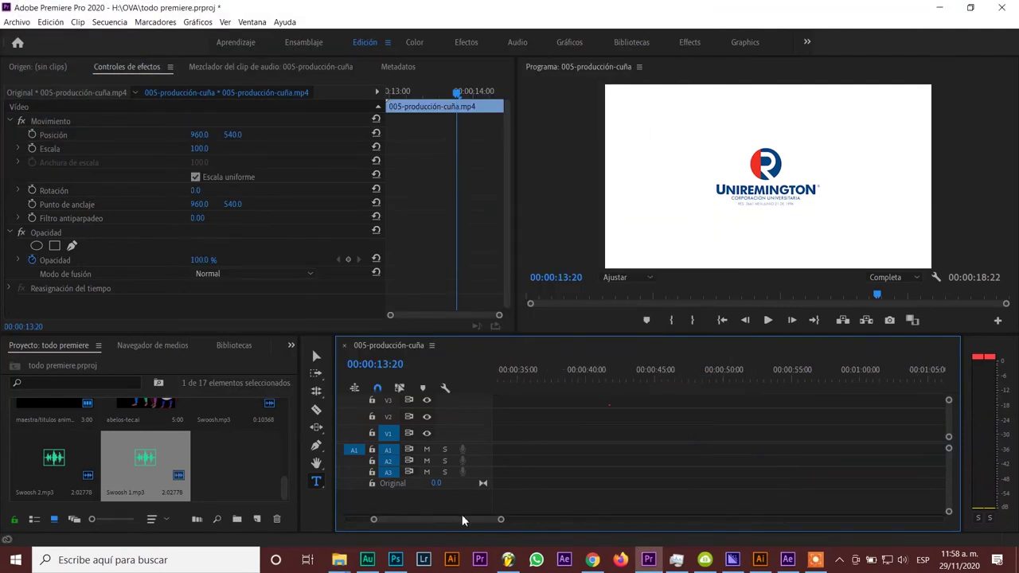
# - Scroll the timeline to the start and enlarge the audio tracks to show the swoosh waveforms
pyautogui.moveTo(425, 520); pyautogui.dragTo(358, 520)
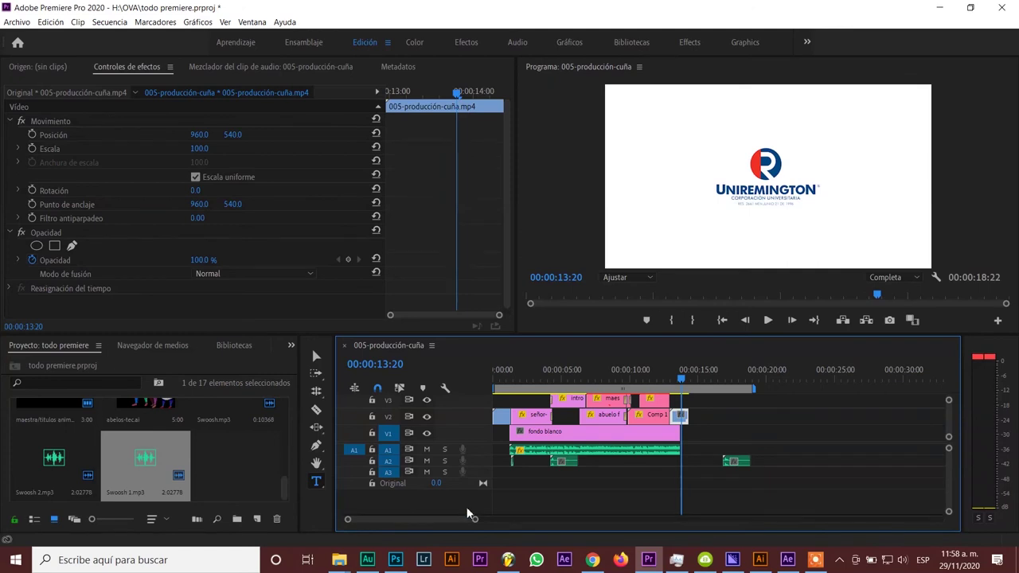
pyautogui.moveTo(474, 522); pyautogui.dragTo(425, 520)
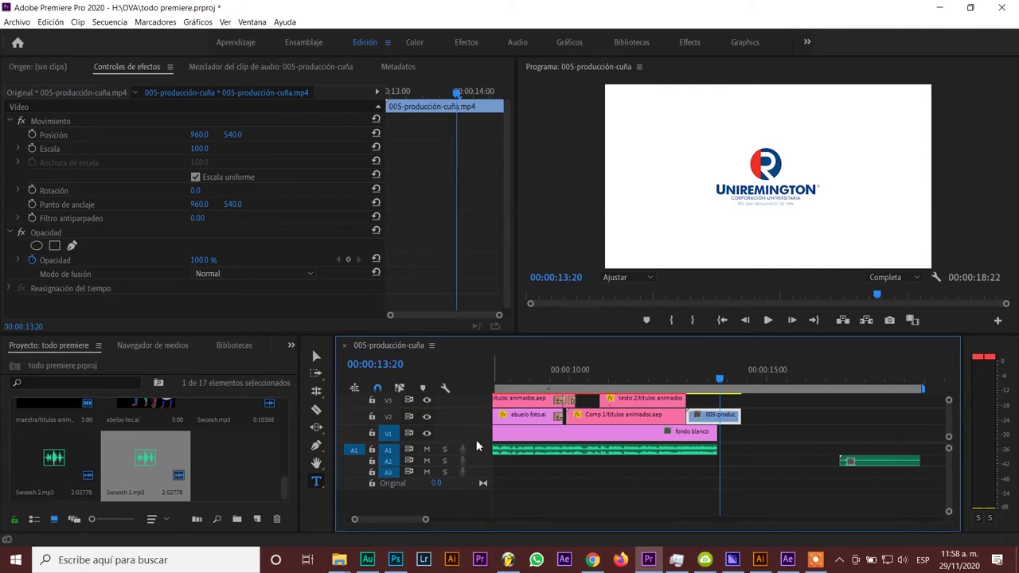
pyautogui.moveTo(477, 441); pyautogui.dragTo(476, 410)
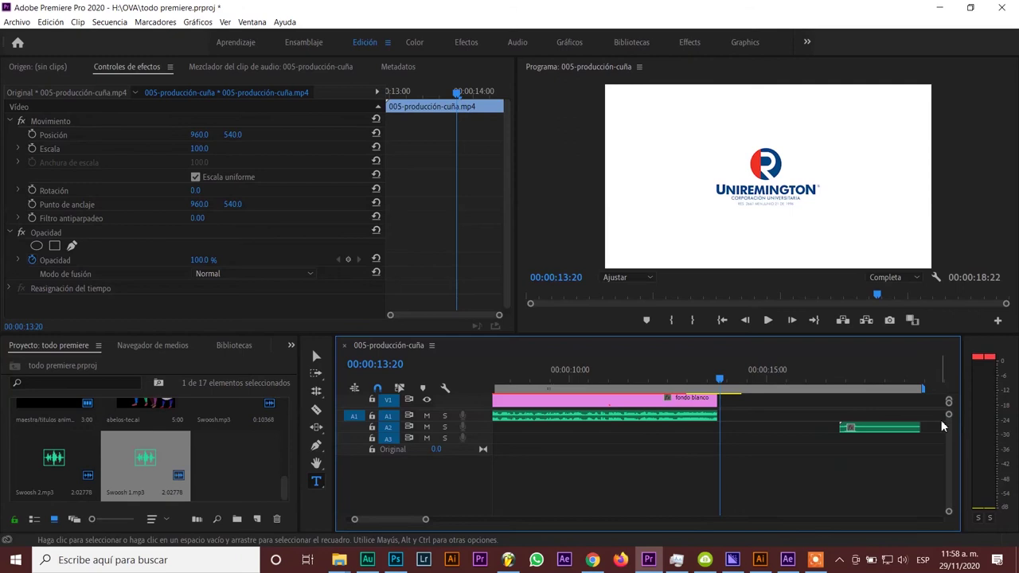
pyautogui.moveTo(947, 416); pyautogui.dragTo(947, 413)
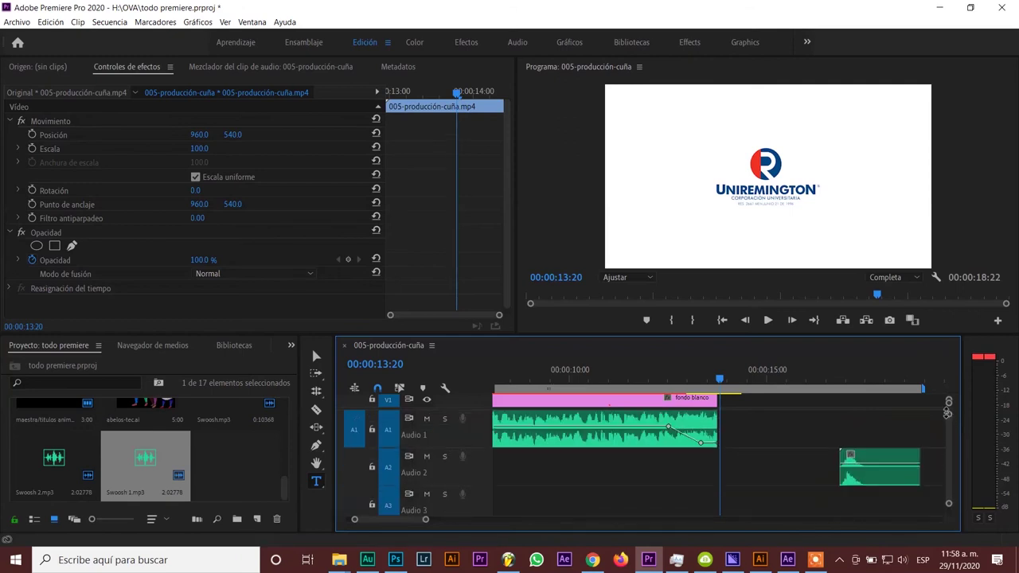
# - Move the Swoosh clip to the start of Audio 2 and preview the opening
pyautogui.scroll(5, 582, 488)
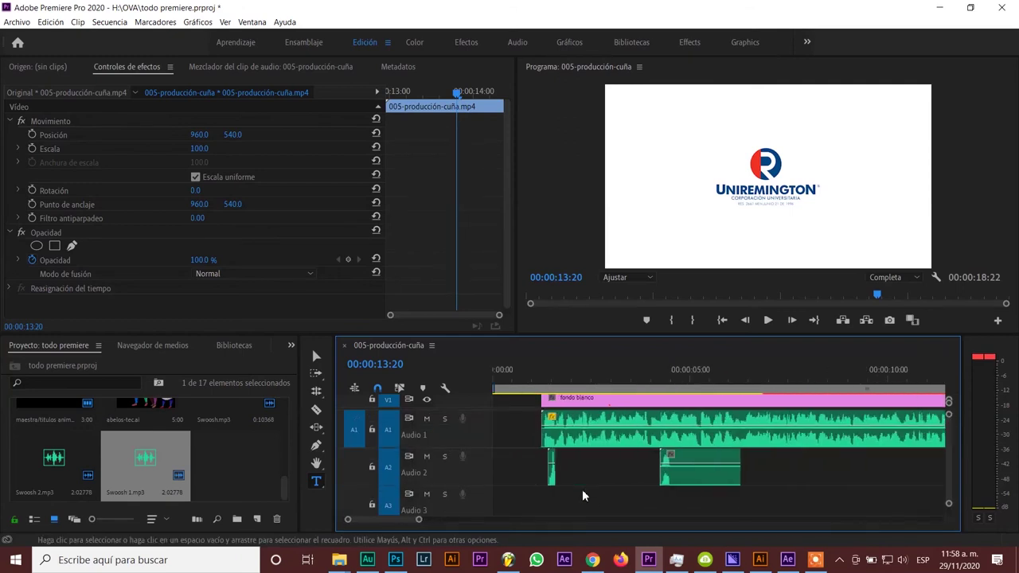
pyautogui.scroll(-5, 582, 489)
pyautogui.scroll(5, 582, 489)
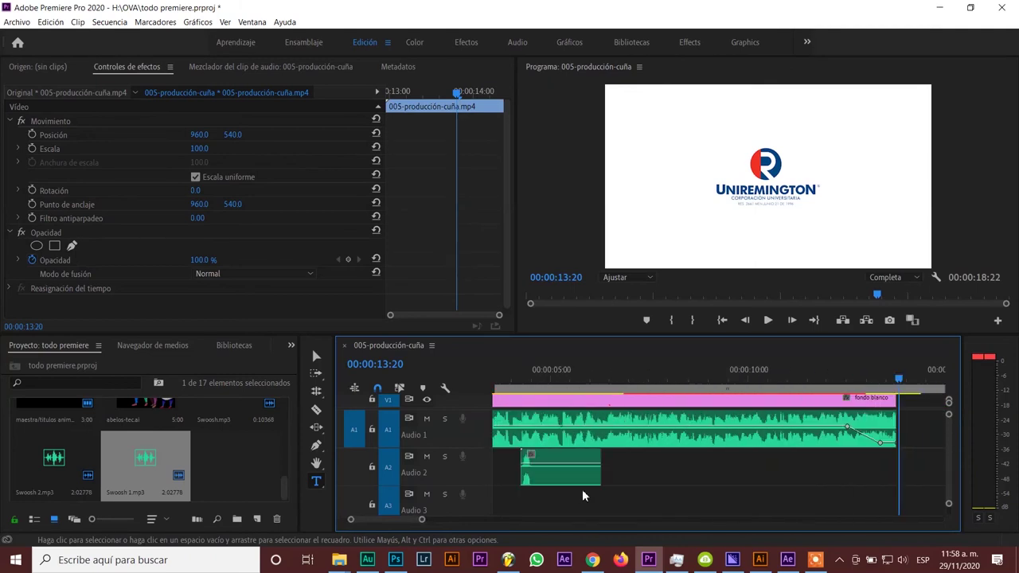
pyautogui.moveTo(518, 374)
pyautogui.mouseDown()
pyautogui.moveTo(482, 374)
pyautogui.moveTo(523, 405)
pyautogui.mouseUp()
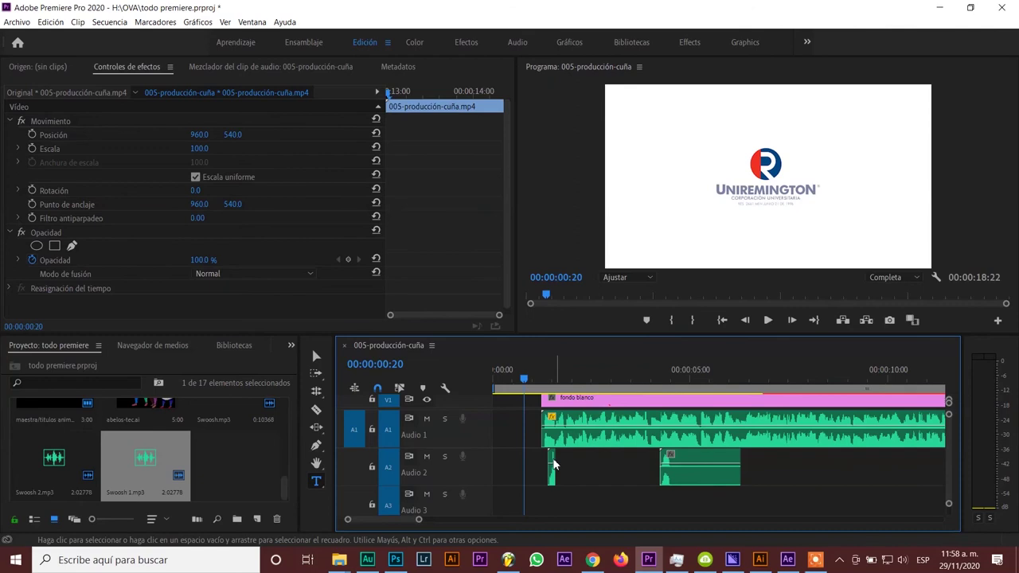
pyautogui.moveTo(552, 460); pyautogui.dragTo(499, 460)
pyautogui.click(488, 376)
pyautogui.press('space')
pyautogui.press('space')
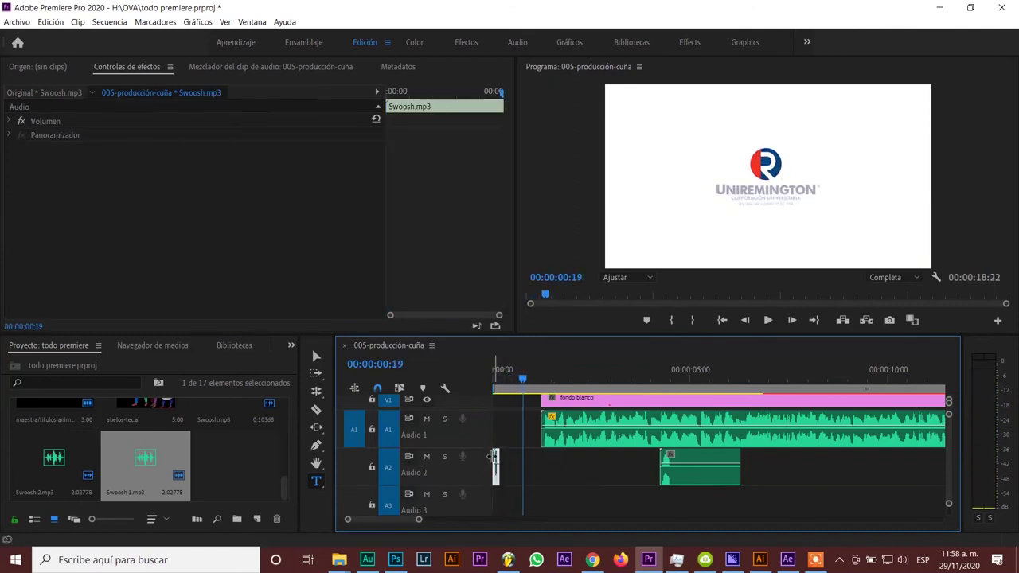
# - Place Swoosh 2 on Audio 3 just after the sequence start and check its timing
pyautogui.moveTo(681, 469); pyautogui.dragTo(518, 502)
pyautogui.click(491, 378)
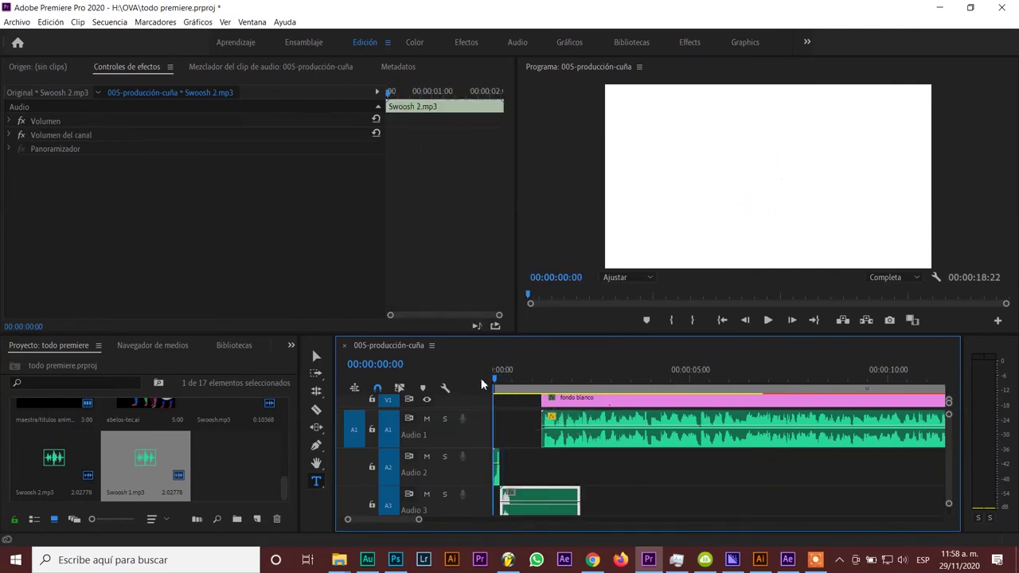
pyautogui.press('space')
pyautogui.press('space')
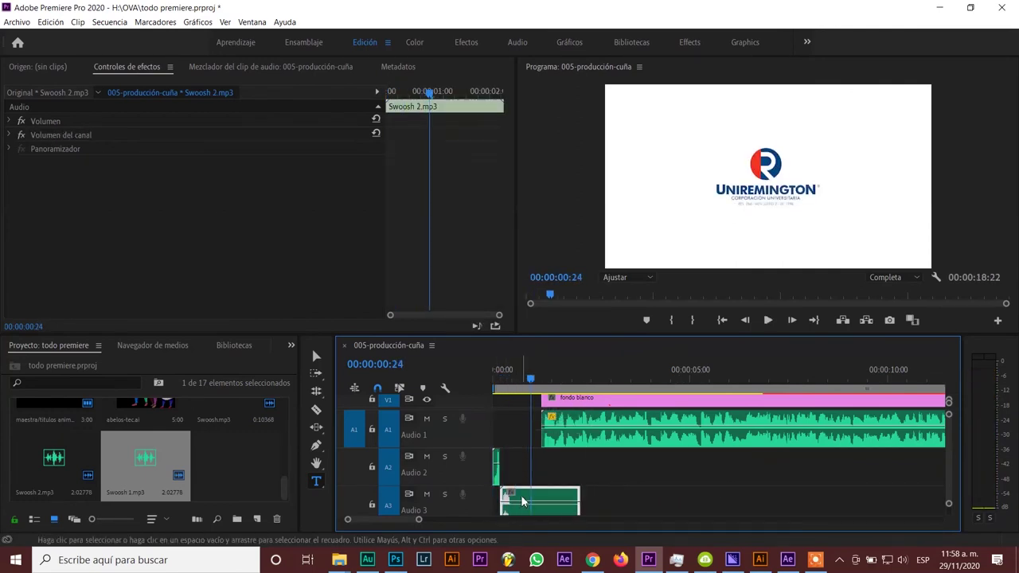
pyautogui.moveTo(523, 499); pyautogui.dragTo(524, 501)
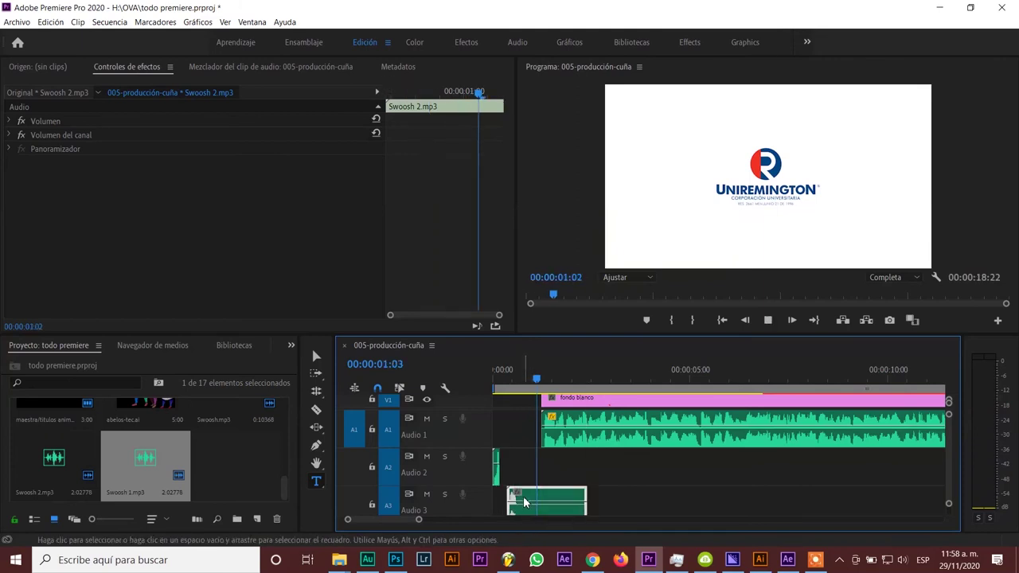
pyautogui.press('space')
pyautogui.press('space')
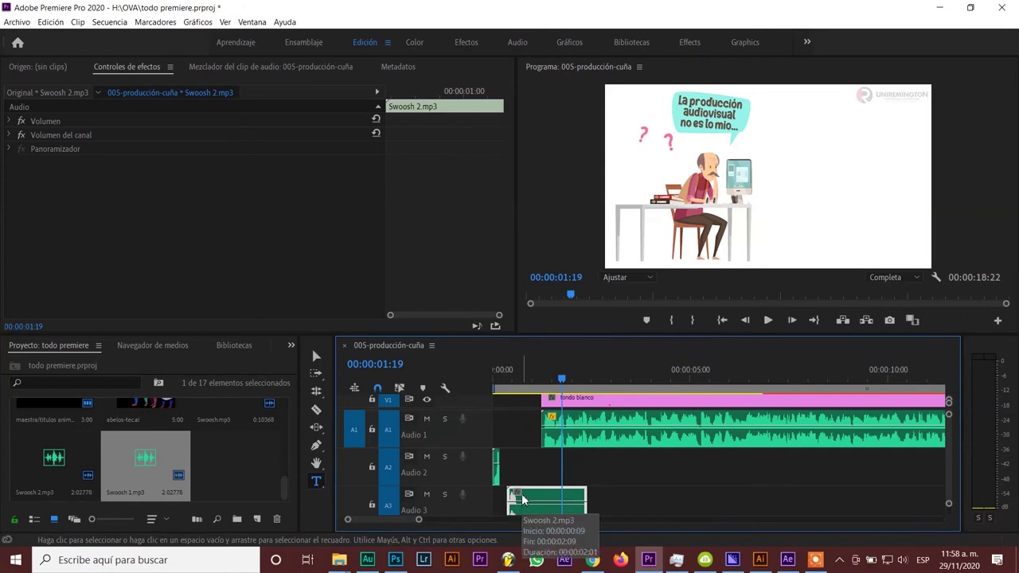
# - Shorten Swoosh 2 from its end to a brief burst and preview the opening
pyautogui.press('Home')
pyautogui.press('space')
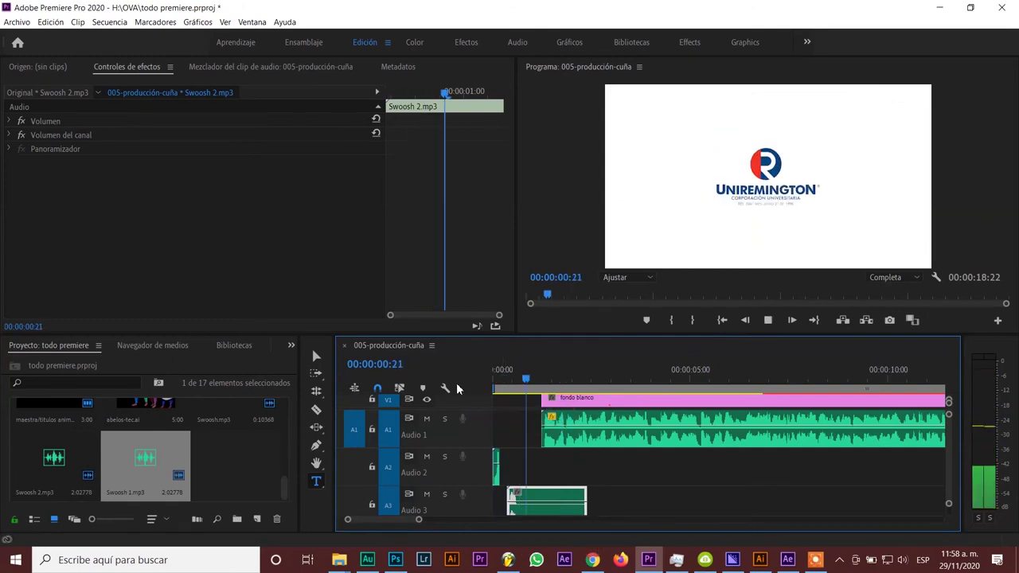
pyautogui.press('space')
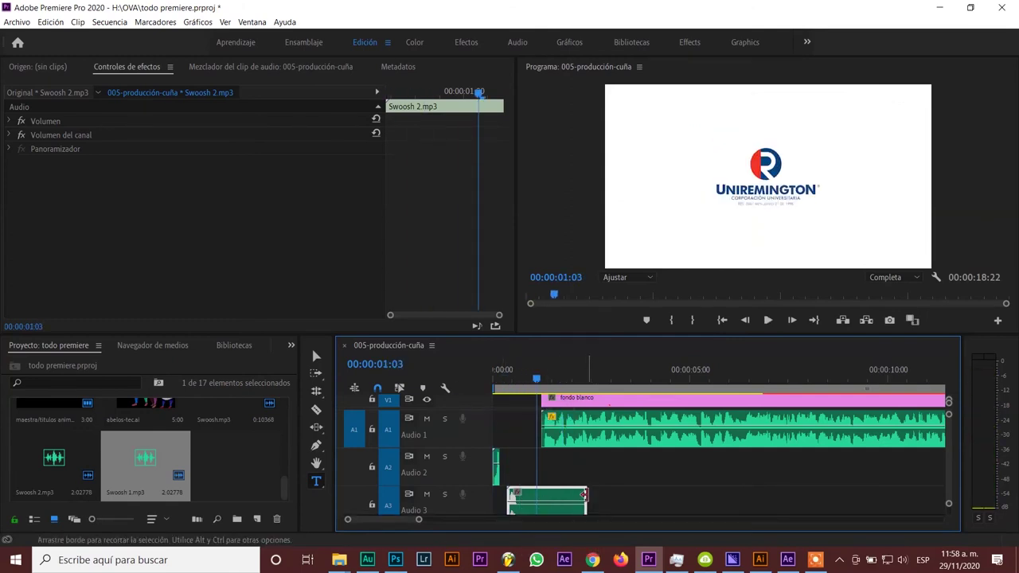
pyautogui.moveTo(584, 496); pyautogui.dragTo(518, 495)
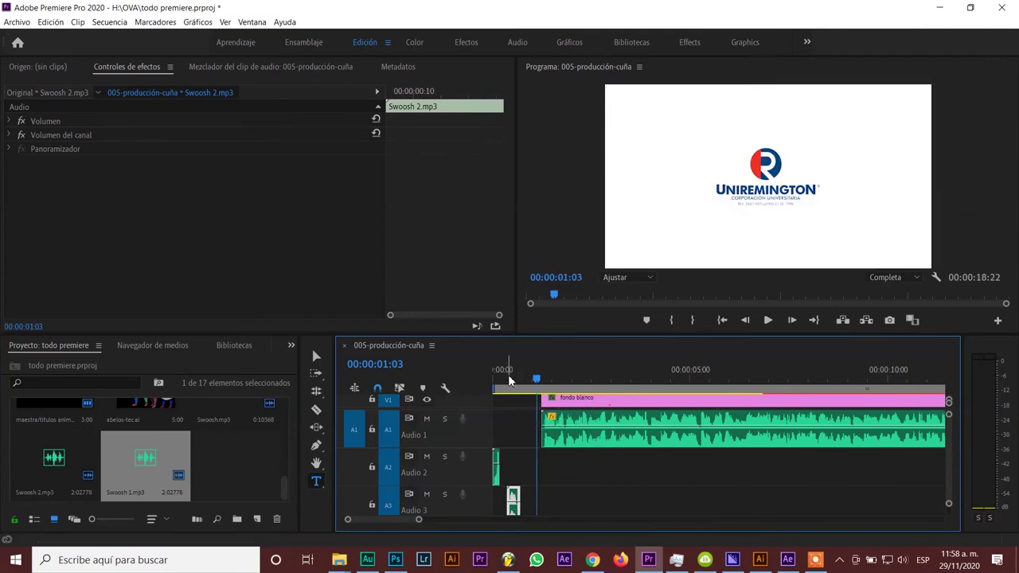
pyautogui.press('Home')
pyautogui.press('space')
pyautogui.press('space')
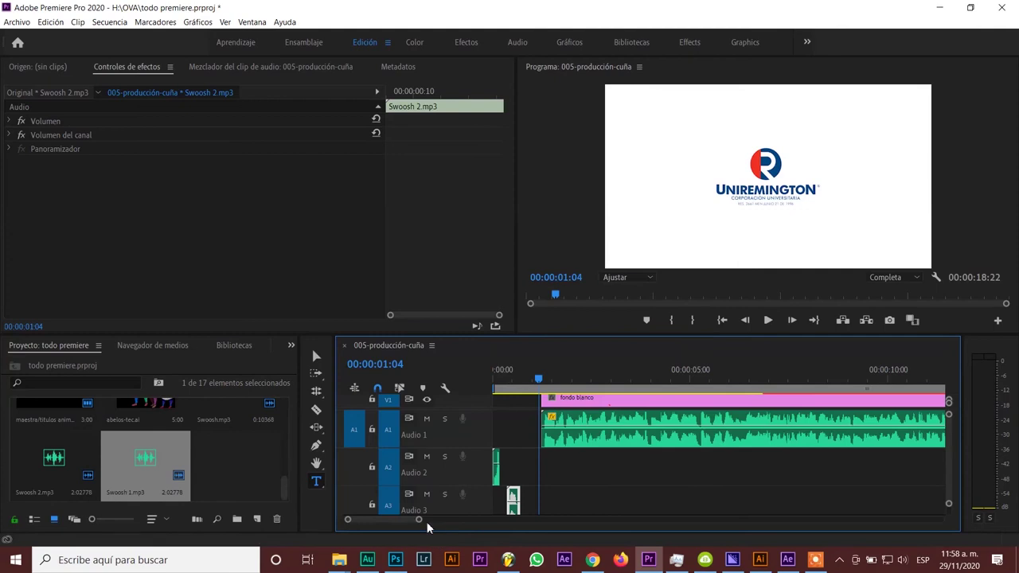
# - Move Swoosh 1 earlier on Audio 2, shift the Swoosh clip about two seconds later, and preview
pyautogui.moveTo(431, 519); pyautogui.dragTo(461, 519)
pyautogui.moveTo(863, 464); pyautogui.dragTo(538, 468)
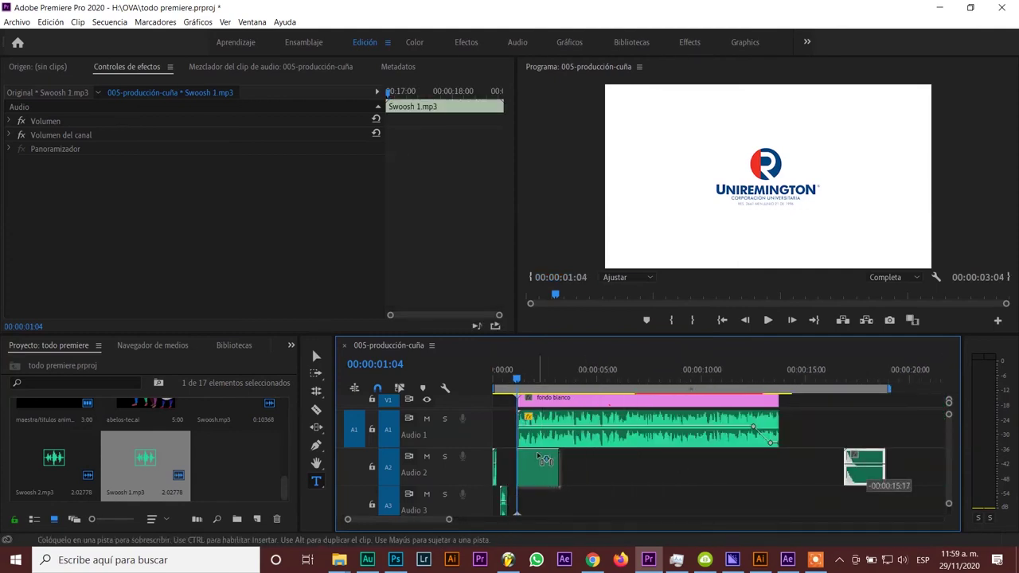
pyautogui.press('space')
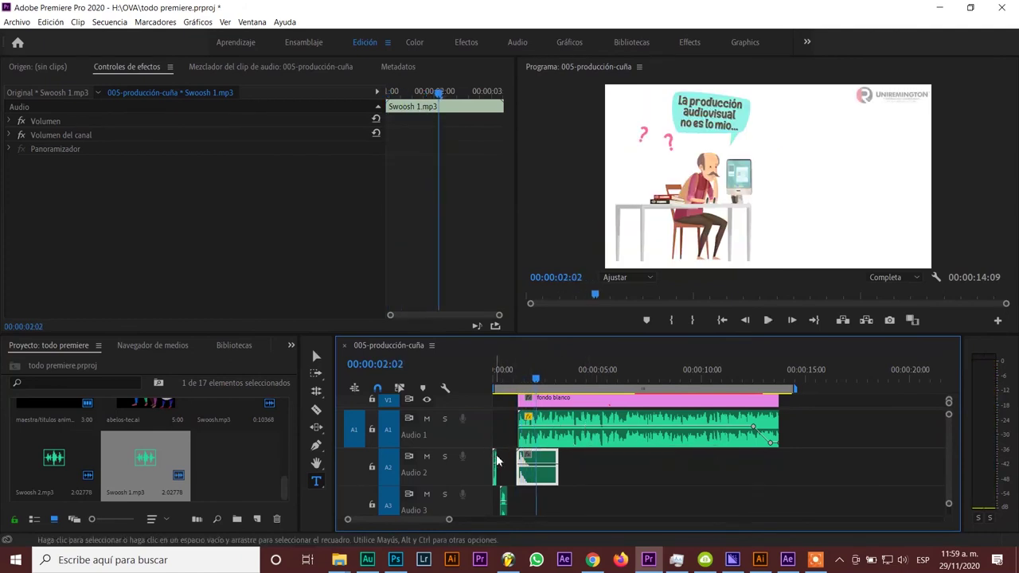
pyautogui.moveTo(512, 460); pyautogui.dragTo(554, 462)
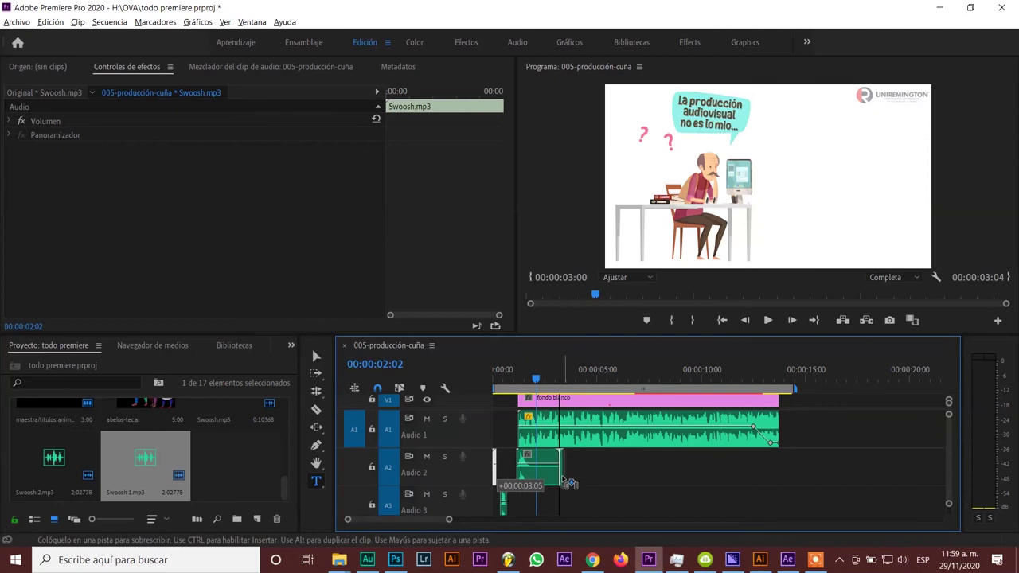
pyautogui.moveTo(561, 501)
pyautogui.mouseDown()
pyautogui.moveTo(555, 460)
pyautogui.moveTo(534, 458)
pyautogui.mouseUp()
pyautogui.click(511, 382)
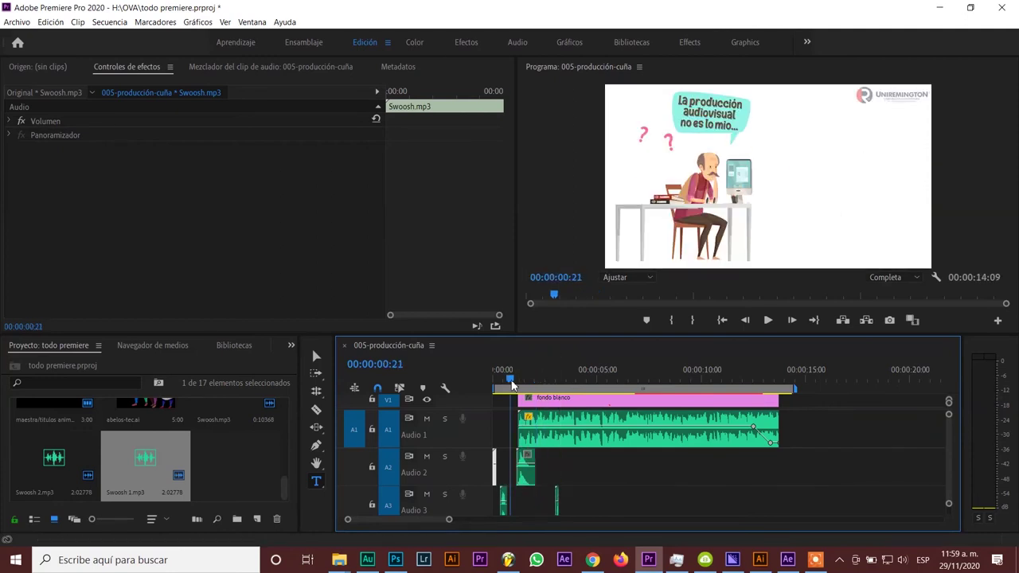
pyautogui.press('space')
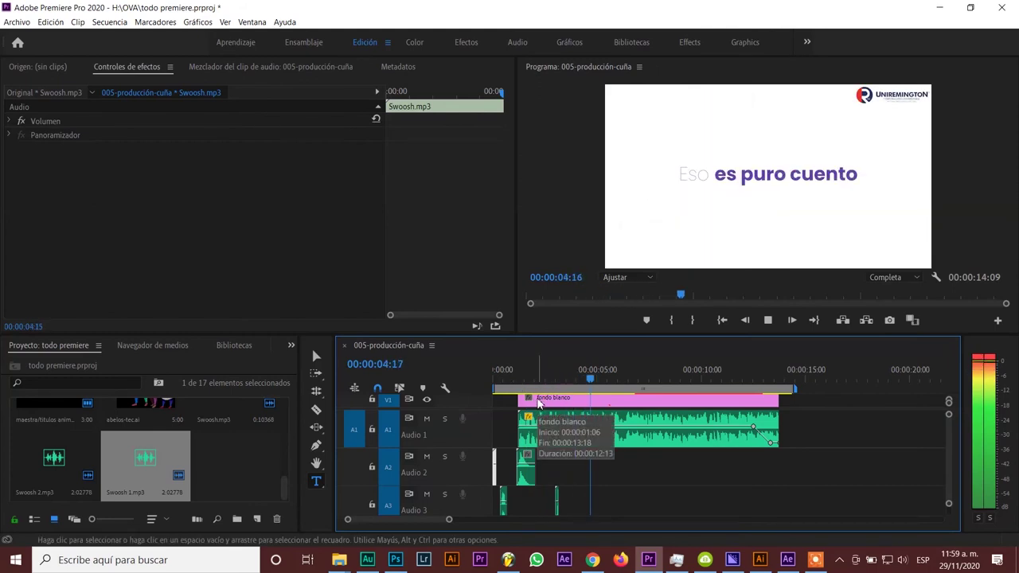
pyautogui.press('space')
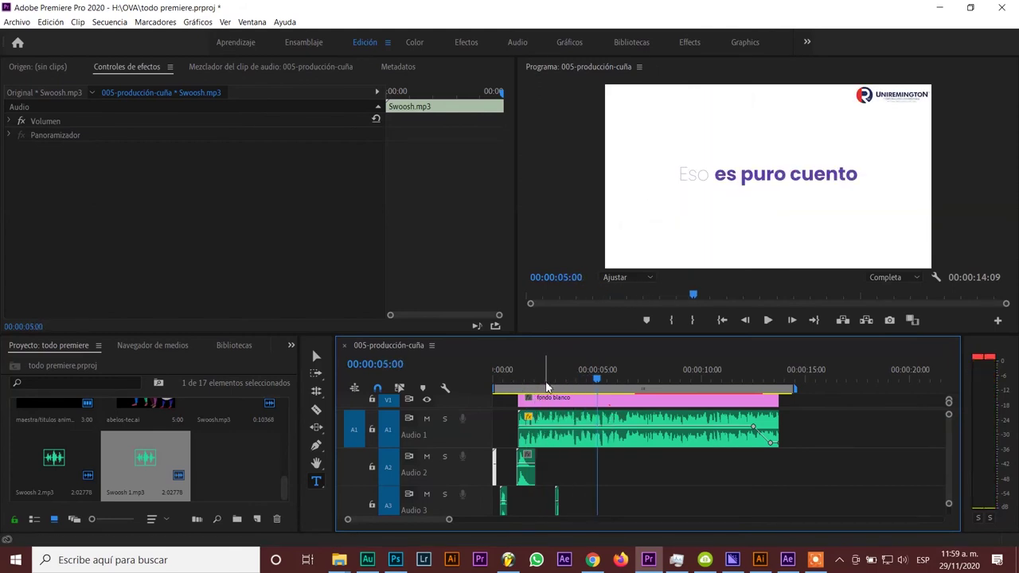
# - Find where 'es puro cuento' appears and move the swoosh clip to about 4:15
pyautogui.click(546, 387)
pyautogui.press('space')
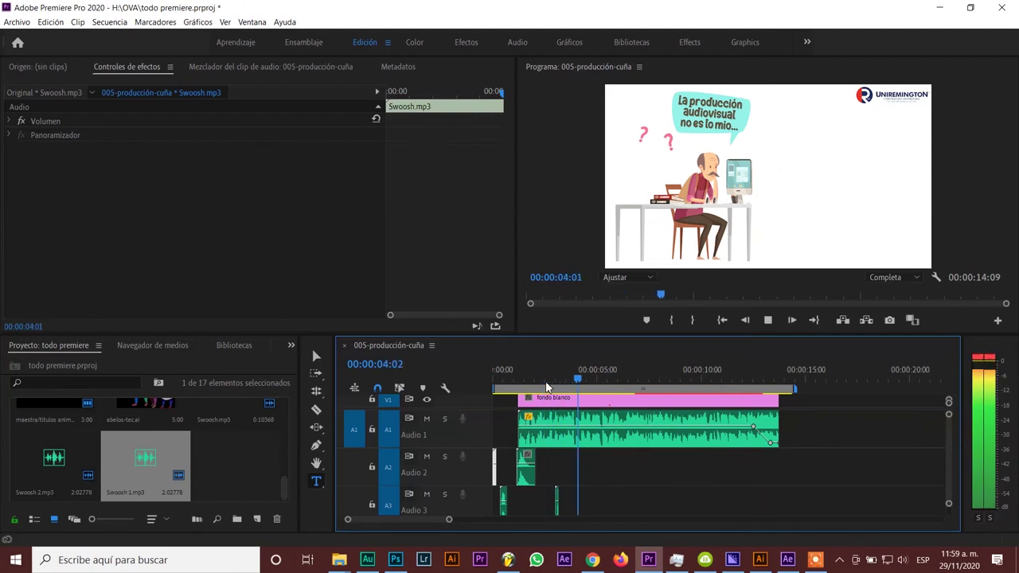
pyautogui.press('space')
pyautogui.moveTo(558, 494); pyautogui.dragTo(587, 471)
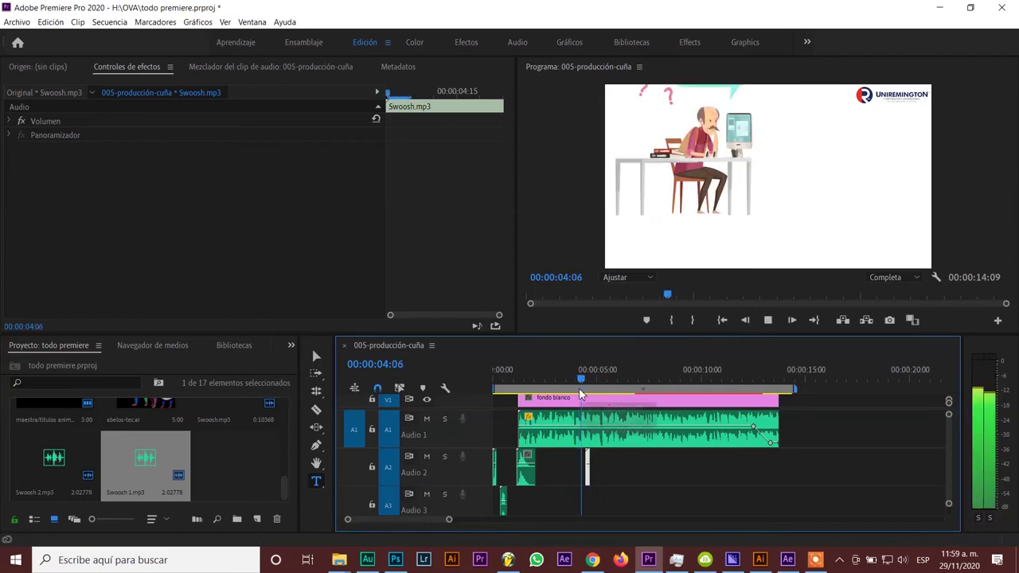
pyautogui.moveTo(581, 384); pyautogui.dragTo(593, 388)
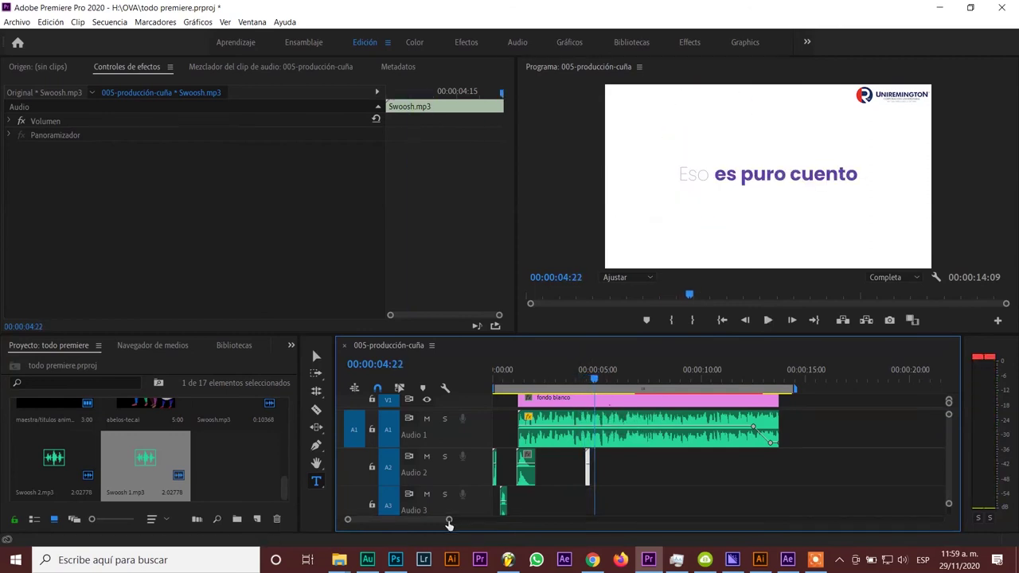
pyautogui.moveTo(449, 522); pyautogui.dragTo(378, 519)
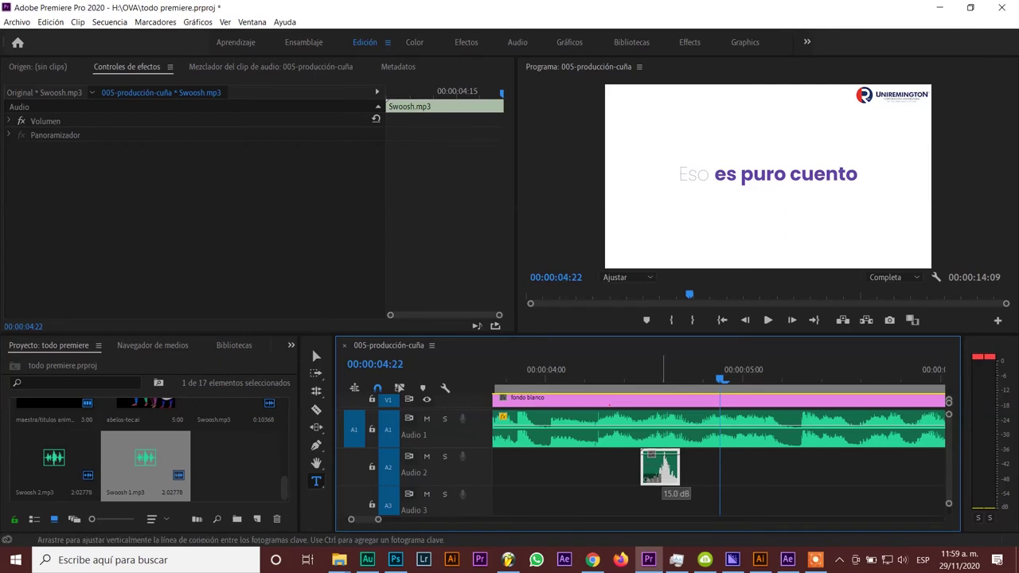
# - Slide the swoosh earlier to start near 4:03, preview, and zoom the timeline out
pyautogui.click(631, 380)
pyautogui.press('space')
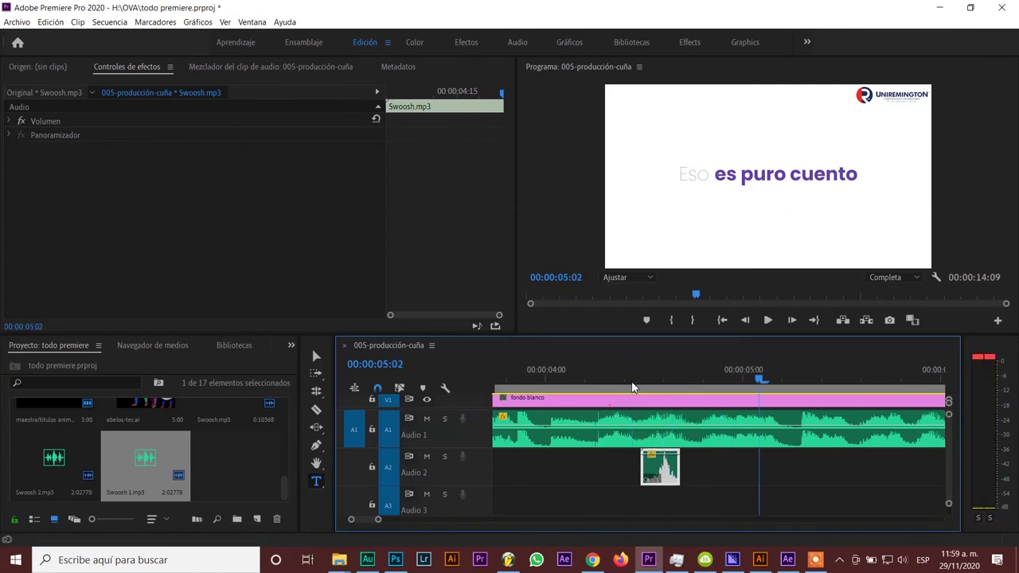
pyautogui.moveTo(589, 382)
pyautogui.mouseDown()
pyautogui.moveTo(577, 389)
pyautogui.moveTo(610, 399)
pyautogui.mouseUp()
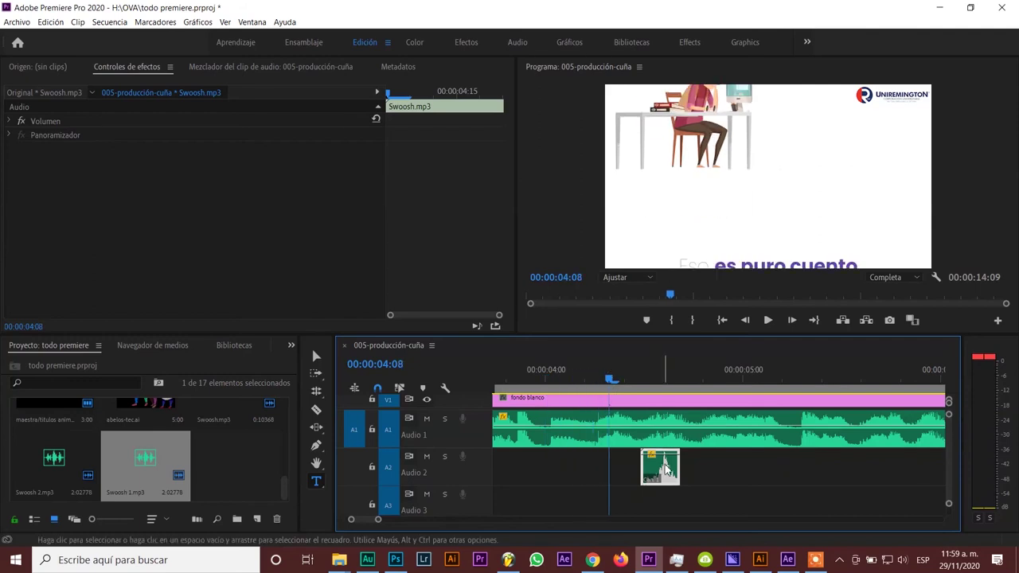
pyautogui.moveTo(663, 470); pyautogui.dragTo(608, 469)
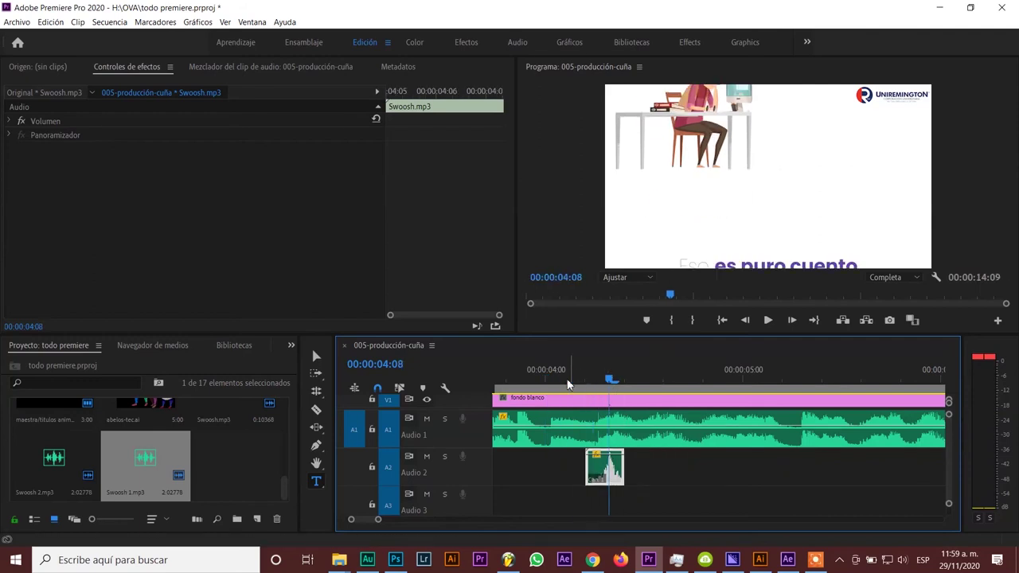
pyautogui.press('space')
pyautogui.press('space')
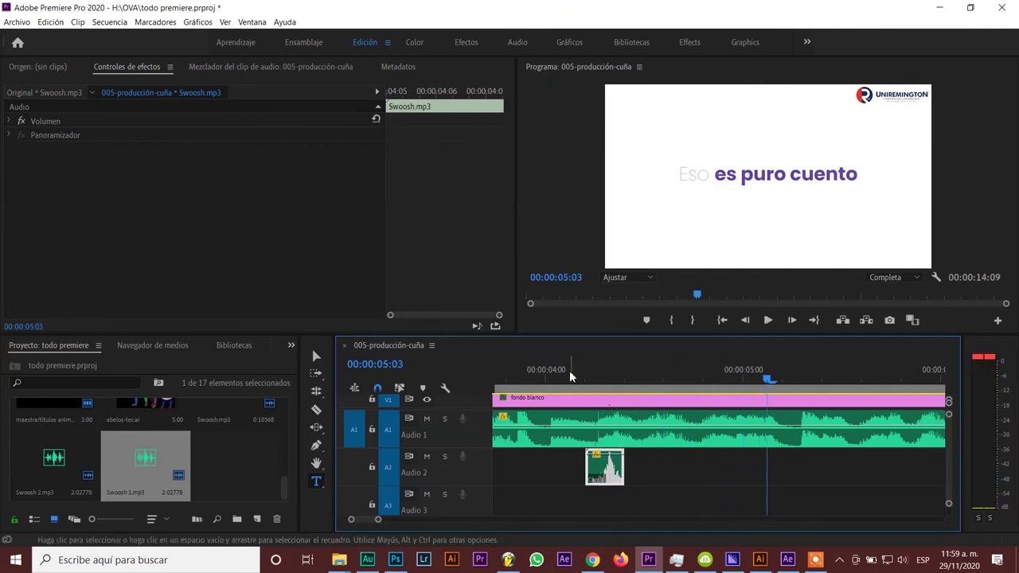
pyautogui.press('space')
pyautogui.press('space')
pyautogui.press('-')
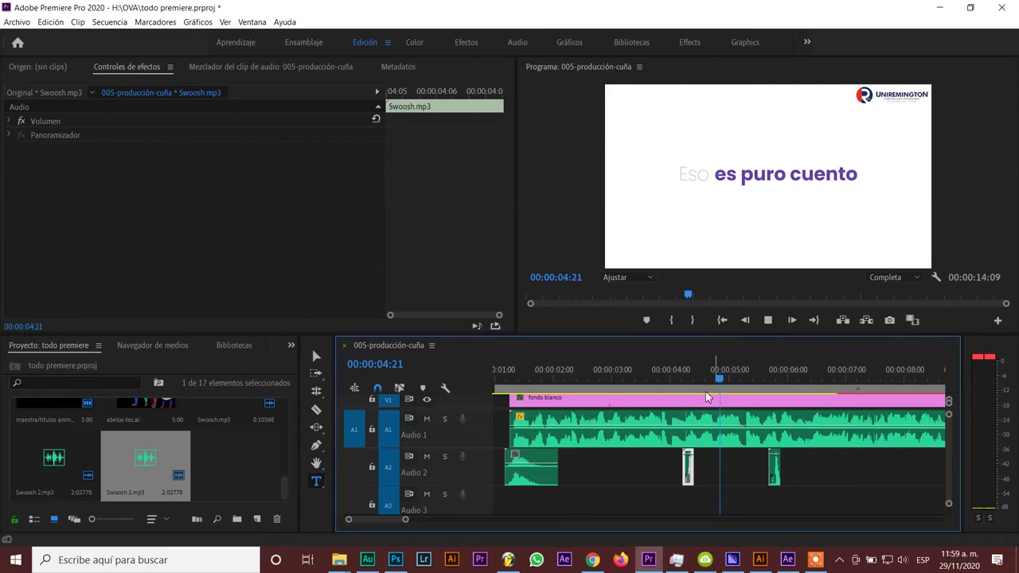
# - Move the second Audio 2 swoosh to about 6:12, where the next title appears, and preview
pyautogui.press('space')
pyautogui.press('space')
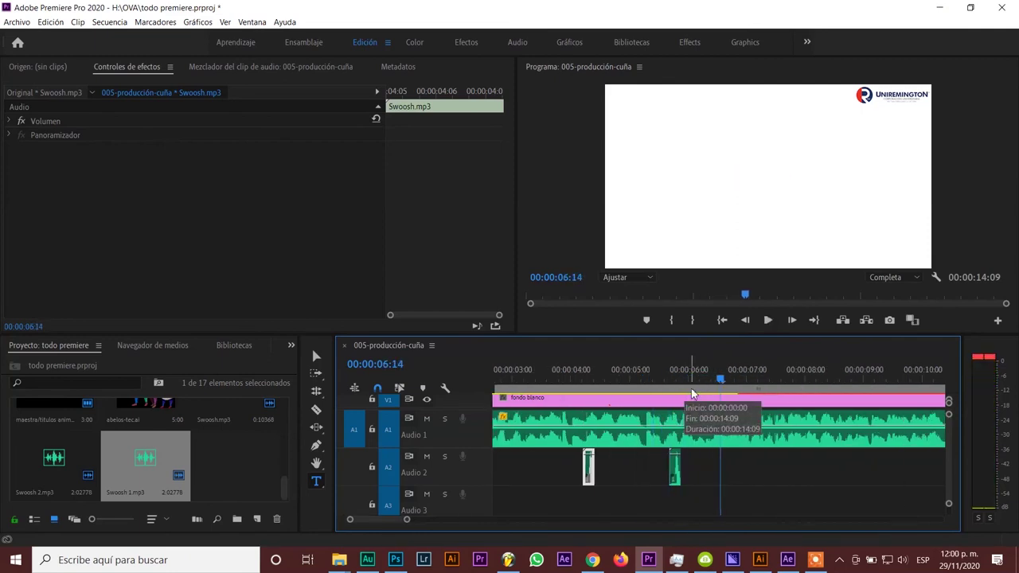
pyautogui.moveTo(687, 372); pyautogui.dragTo(716, 388)
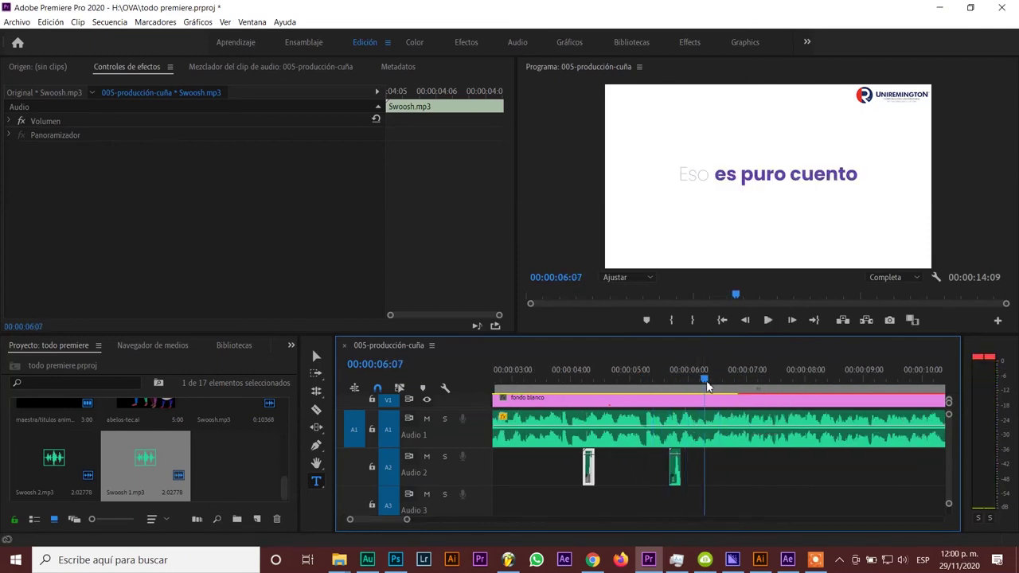
pyautogui.click(674, 465)
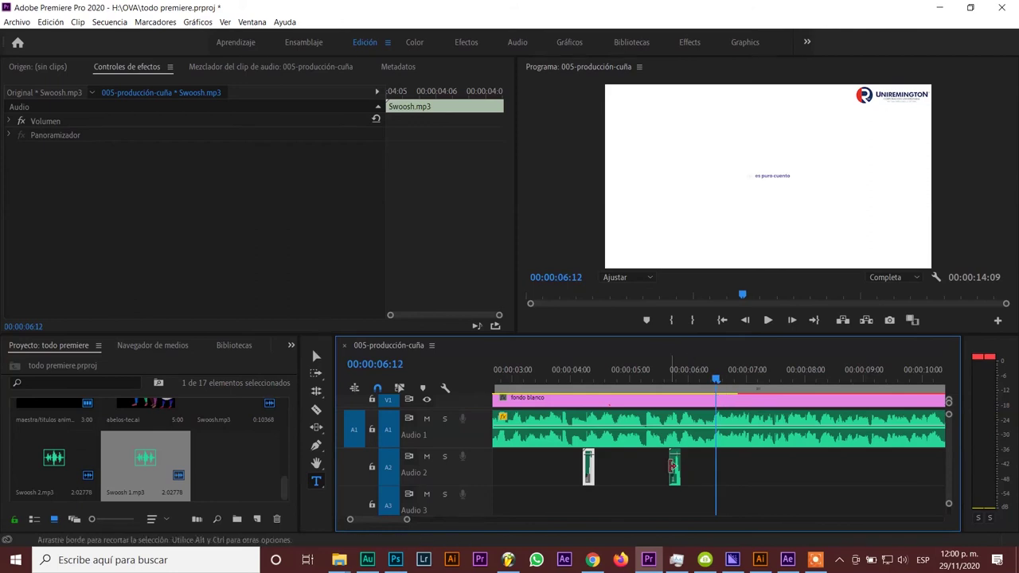
pyautogui.moveTo(695, 468); pyautogui.dragTo(708, 473)
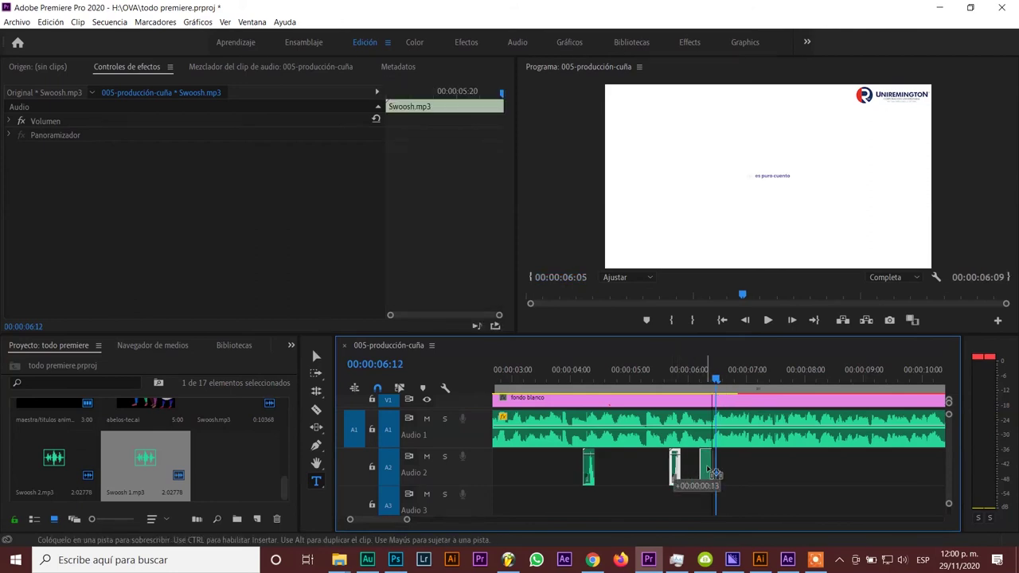
pyautogui.moveTo(705, 432); pyautogui.dragTo(706, 432)
pyautogui.press('space')
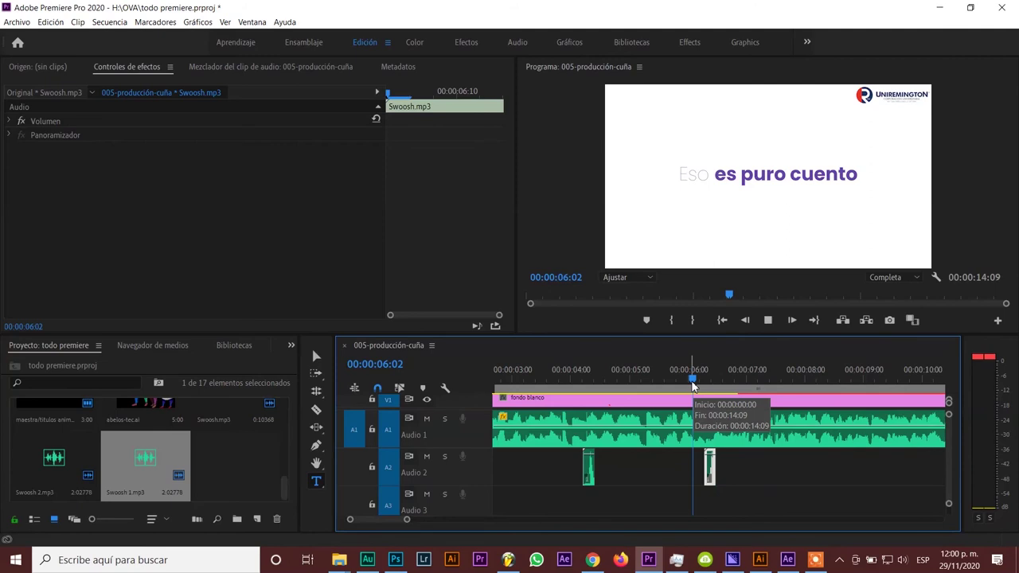
pyautogui.press('space')
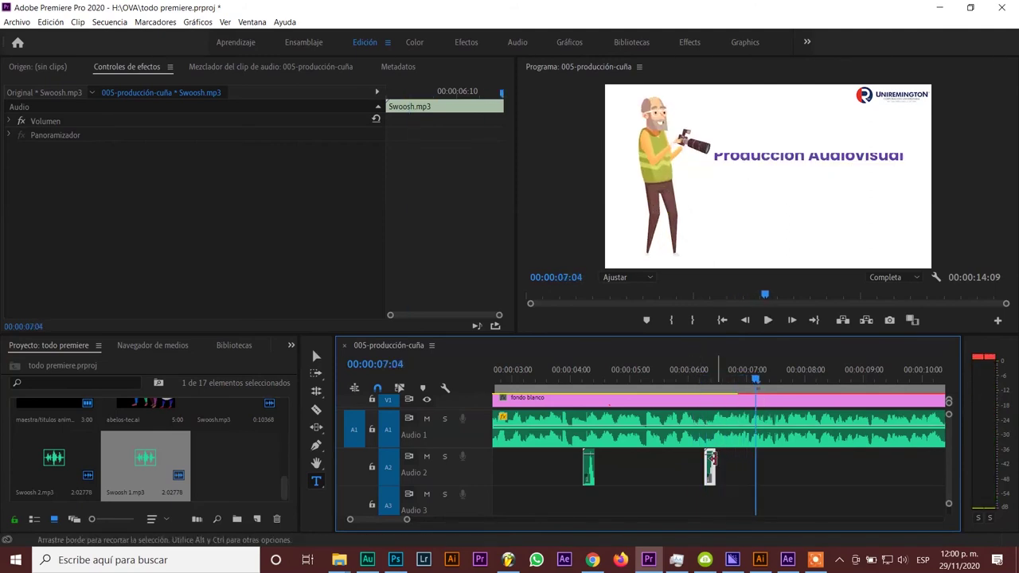
pyautogui.scroll(5, 692, 464)
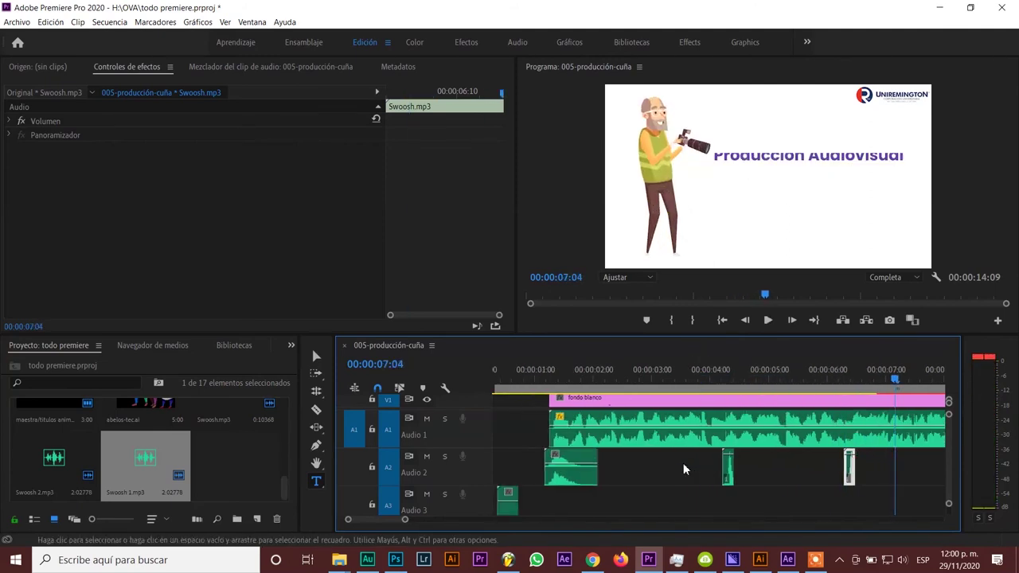
# - Move Swoosh 2 on Audio 3 later to around 6 seconds and preview both swooshes
pyautogui.click(504, 499)
pyautogui.moveTo(504, 499); pyautogui.dragTo(868, 510)
pyautogui.click(834, 376)
pyautogui.press('space')
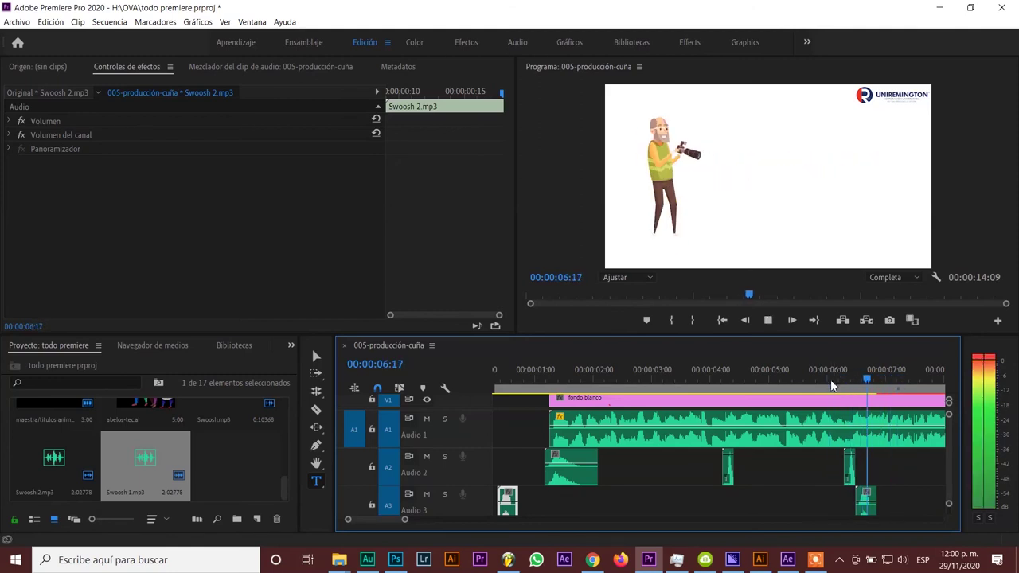
pyautogui.press('space')
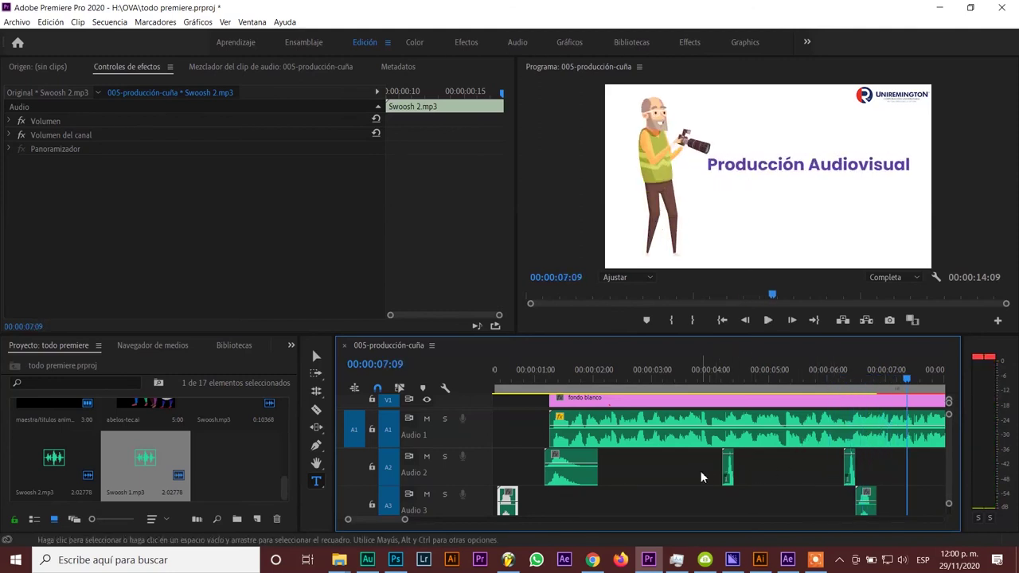
# - Push the last Audio 2 swoosh a few frames later, preview to 7:21, and save the project
pyautogui.click(849, 468)
pyautogui.moveTo(853, 468); pyautogui.dragTo(876, 468)
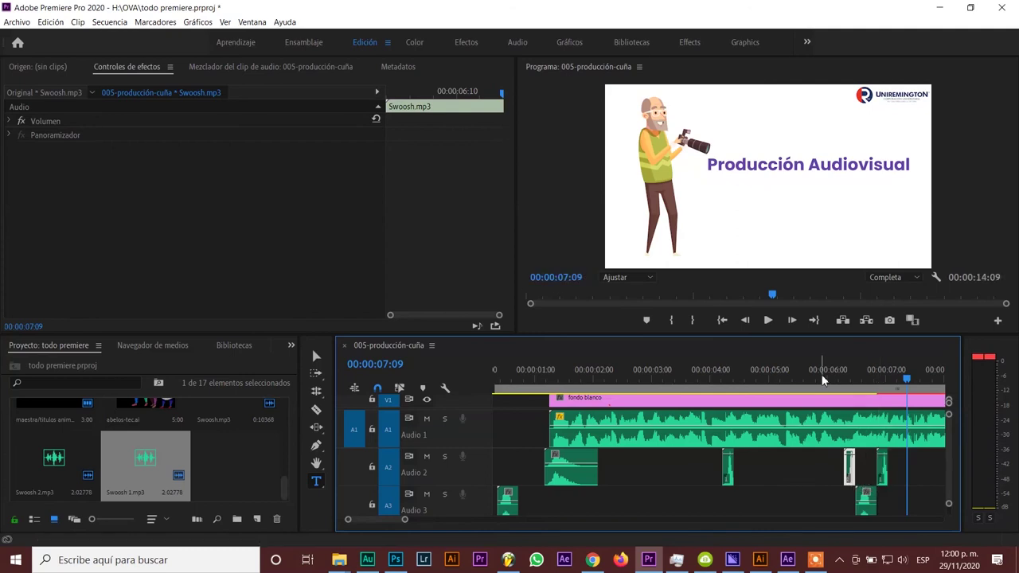
pyautogui.press('space')
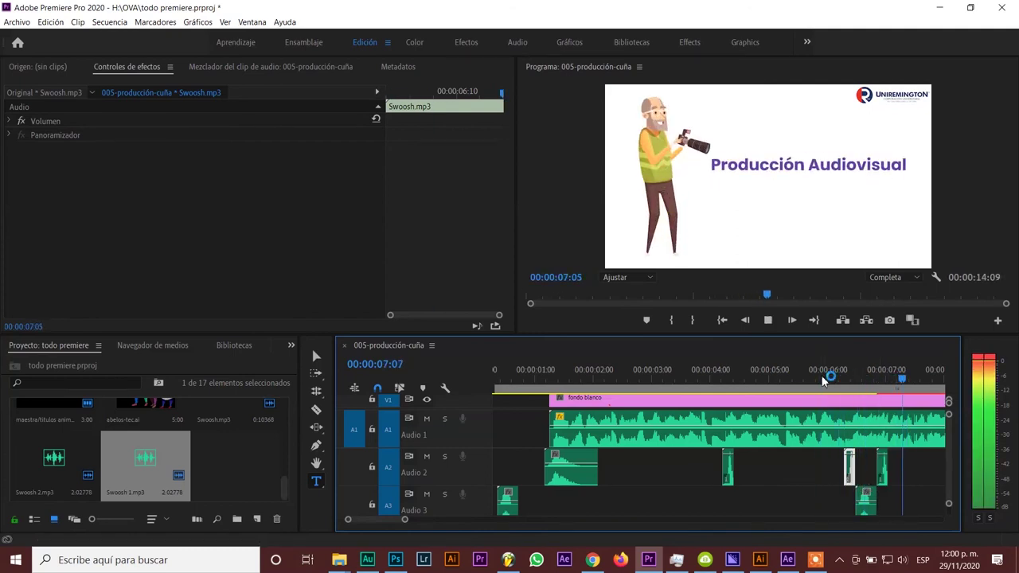
pyautogui.press('space')
pyautogui.moveTo(889, 469)
pyautogui.mouseDown()
pyautogui.moveTo(900, 472)
pyautogui.moveTo(890, 454)
pyautogui.mouseUp()
pyautogui.click(837, 386)
pyautogui.press('space')
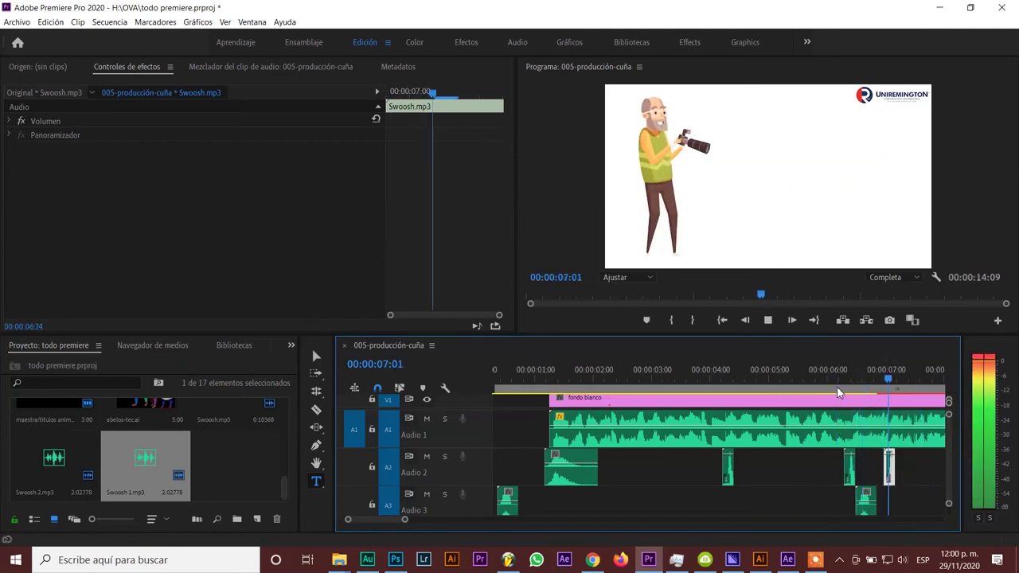
pyautogui.press('space')
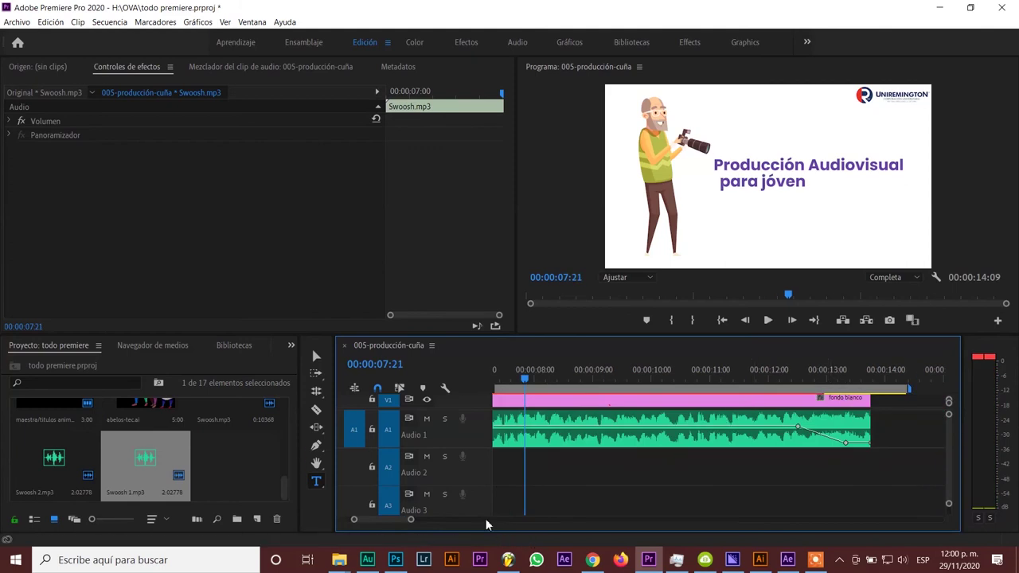
pyautogui.moveTo(411, 522); pyautogui.dragTo(431, 522)
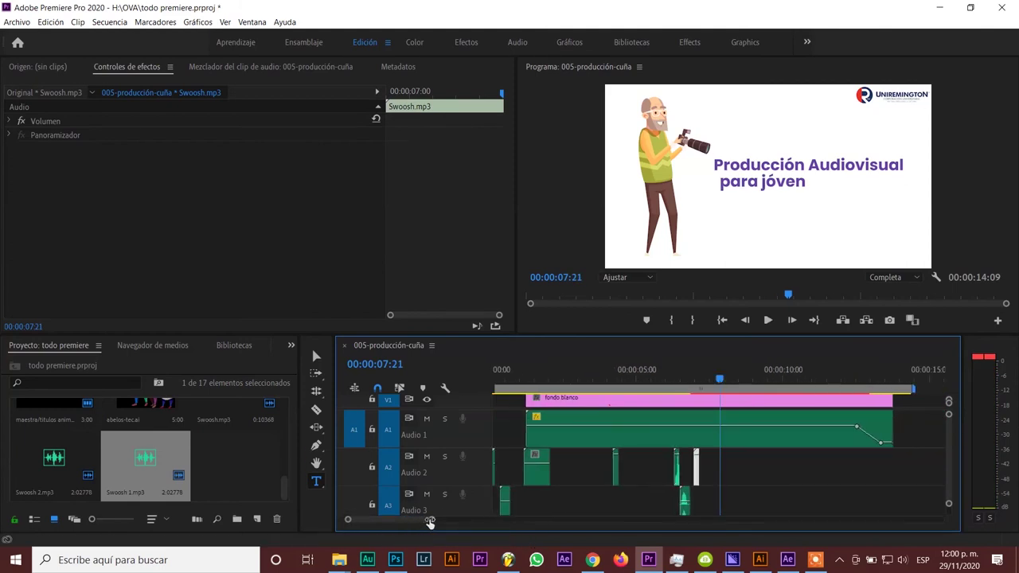
pyautogui.hotkey('ctrl', 's')
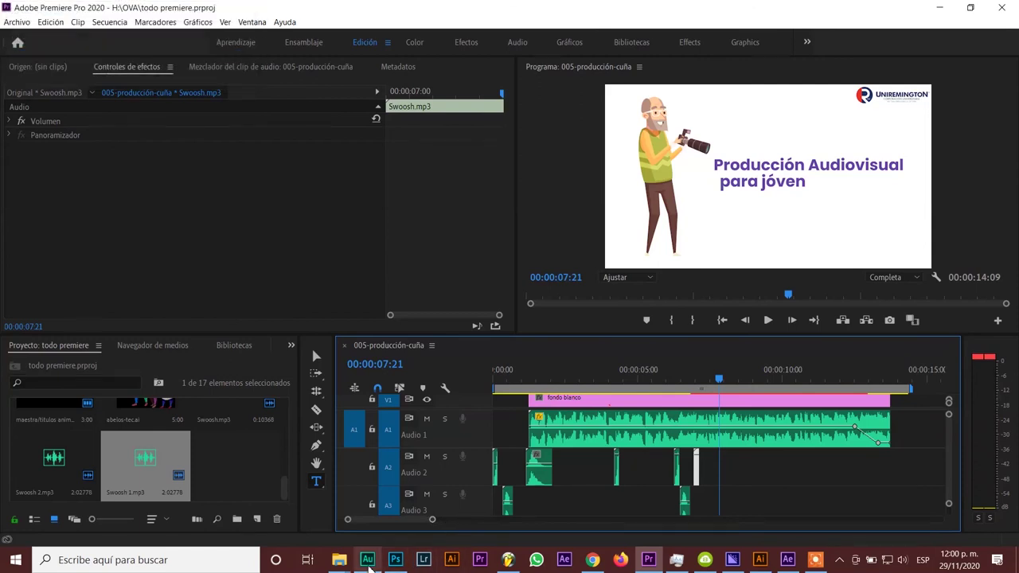
# - Search the audio folder for the 'teclado' keyboard sound files
pyautogui.moveTo(348, 566)
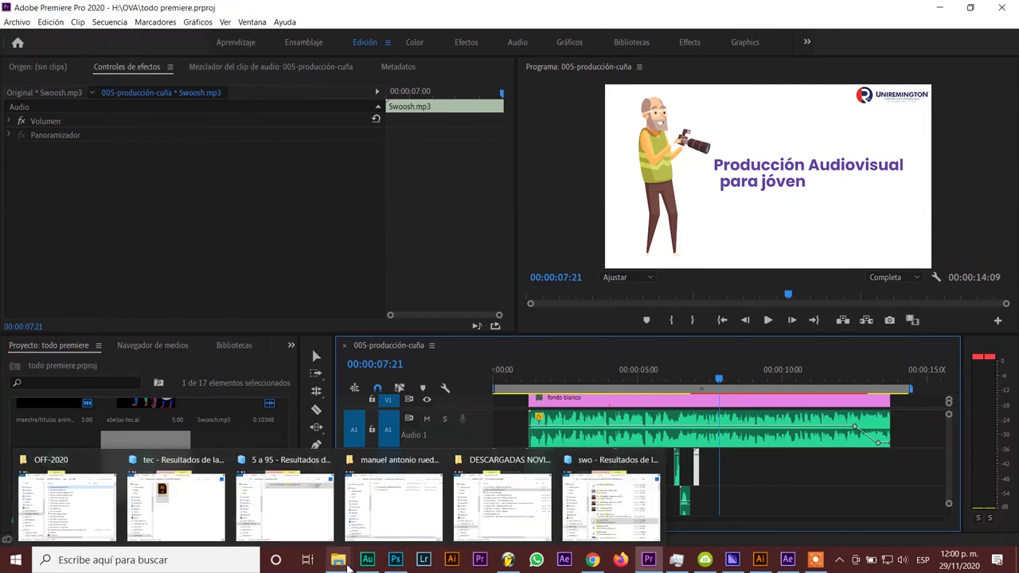
pyautogui.click(612, 517)
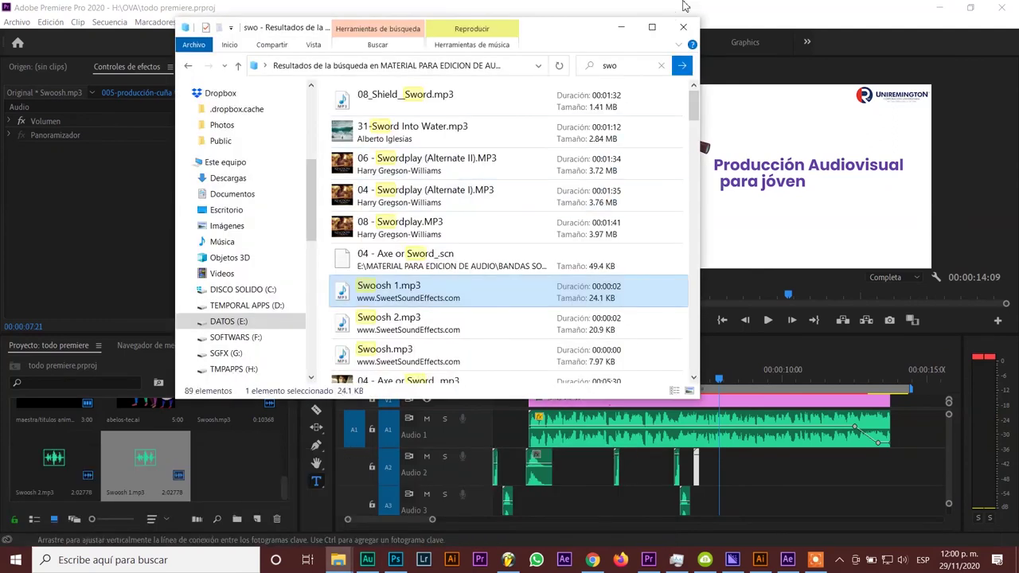
pyautogui.click(642, 69)
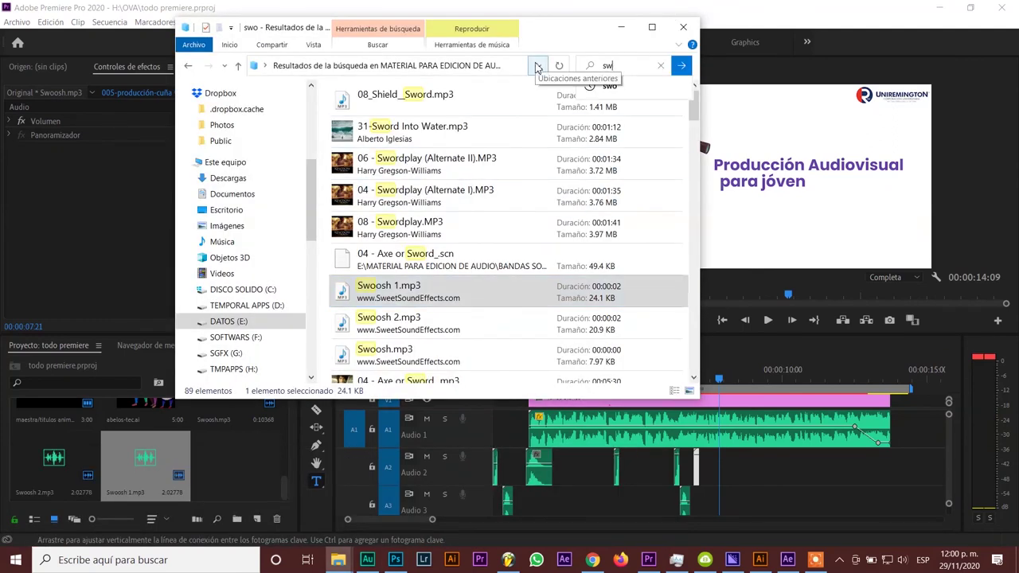
pyautogui.press('BackSpace')
pyautogui.press('BackSpace')
pyautogui.write('eclado')
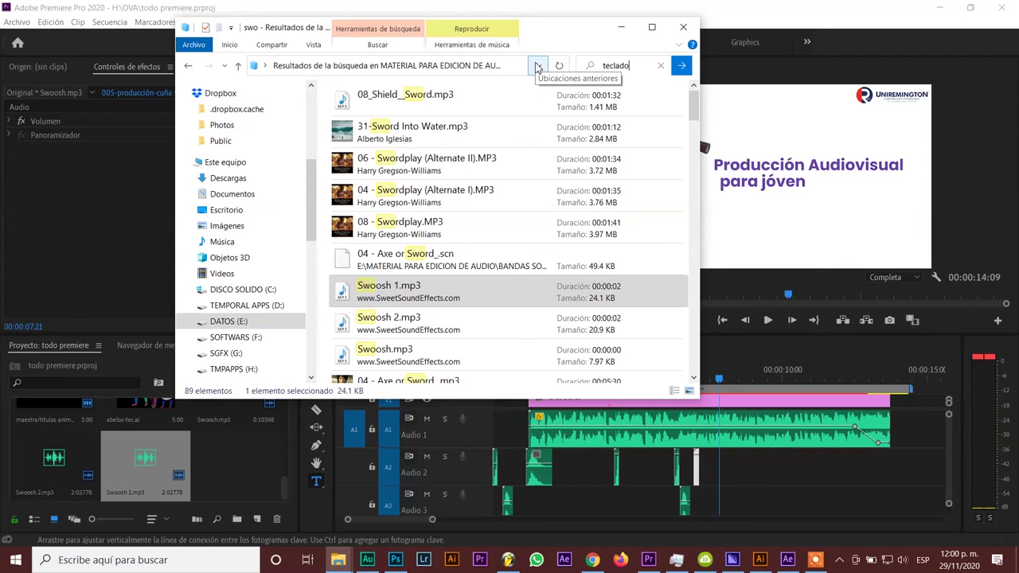
pyautogui.press('Return')
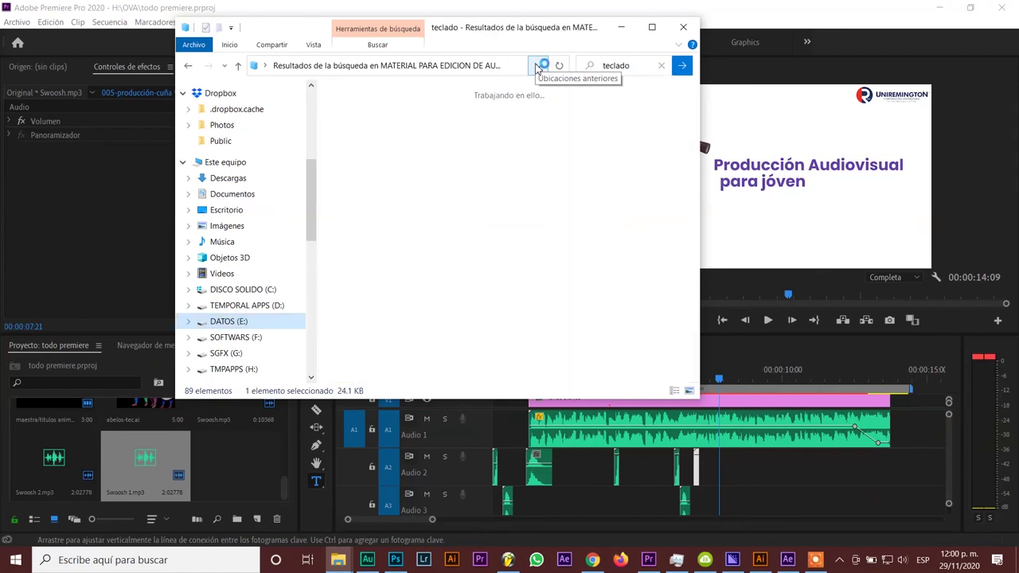
# - Preview Teclado3.mp3 and drag it onto Audio 2 of the sequence
pyautogui.click(370, 110)
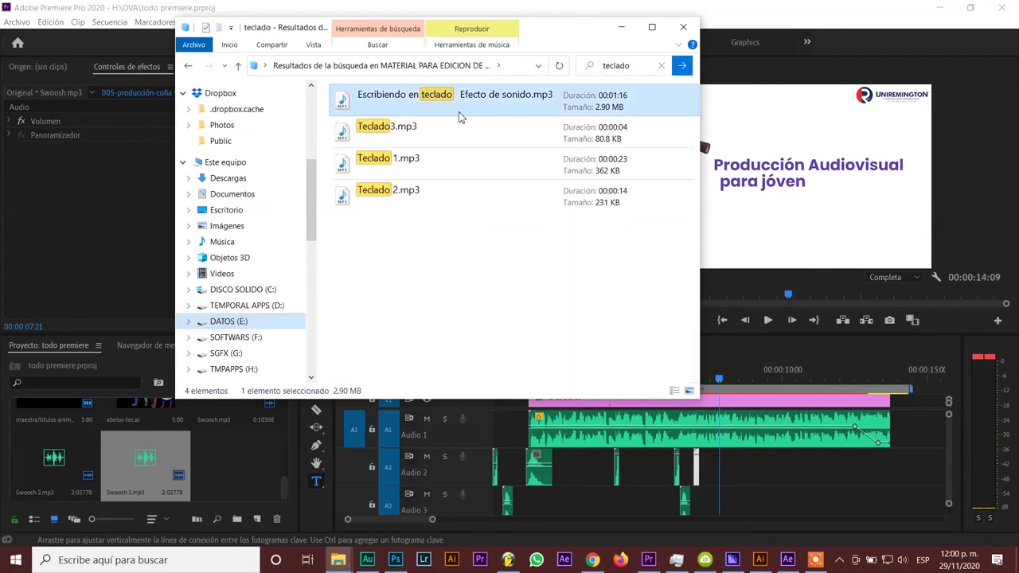
pyautogui.doubleClick(388, 133)
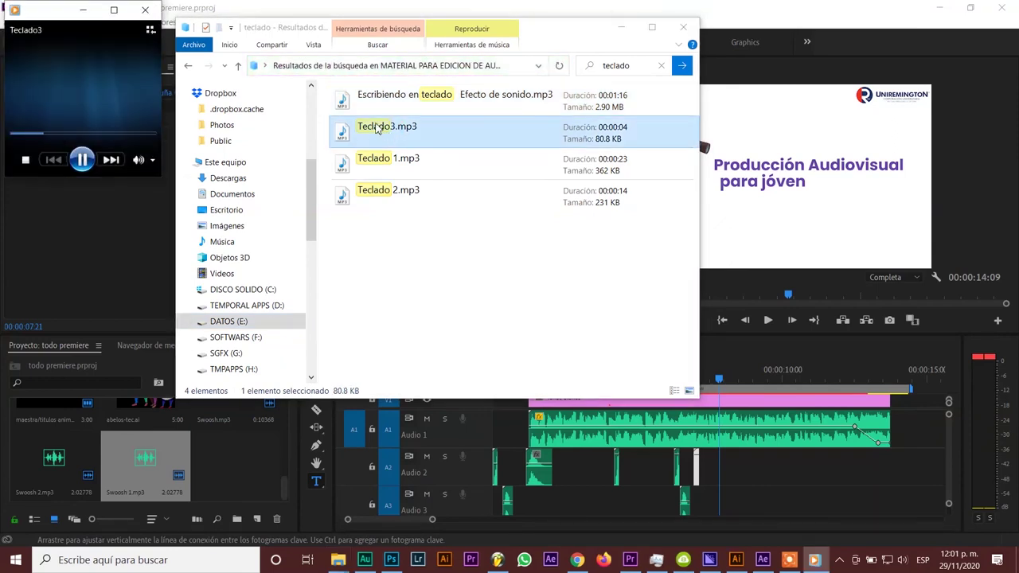
pyautogui.click(145, 11)
pyautogui.click(358, 163)
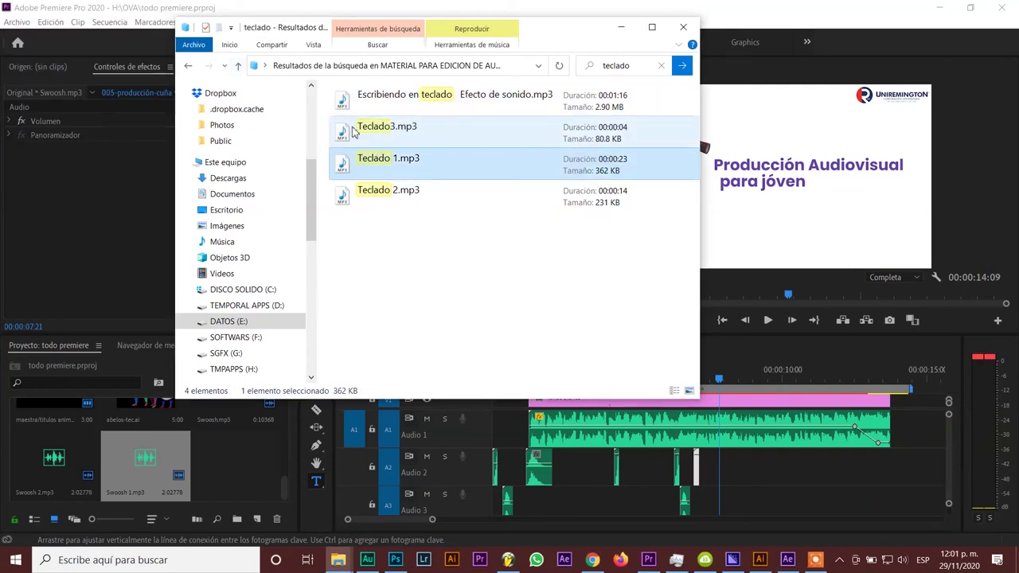
pyautogui.moveTo(354, 132); pyautogui.dragTo(729, 487)
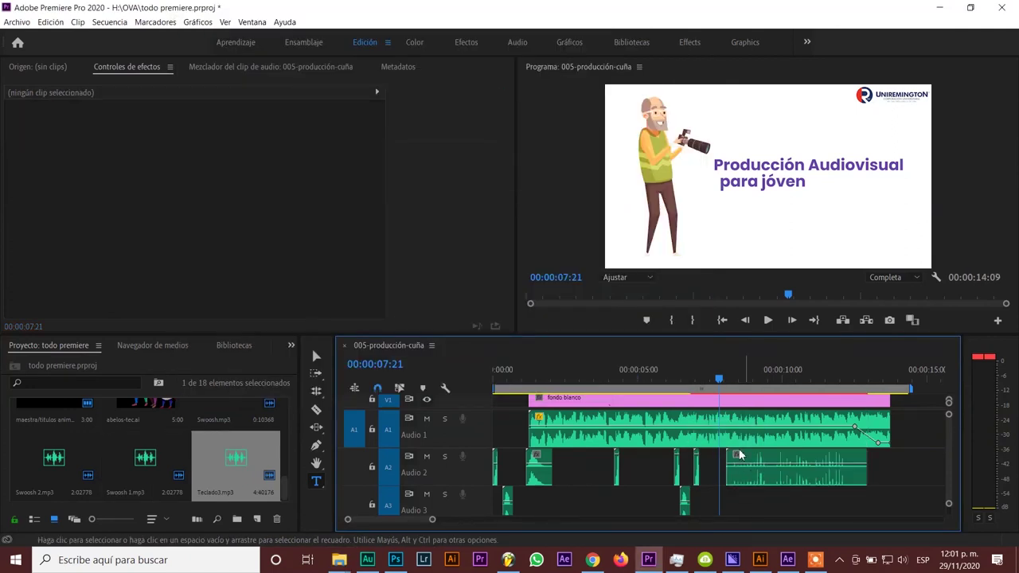
# - Move the Teclado3 keyboard sound from Audio 2 down to Audio 3 and preview it from about 6 seconds
pyautogui.press('Up')
pyautogui.press('space')
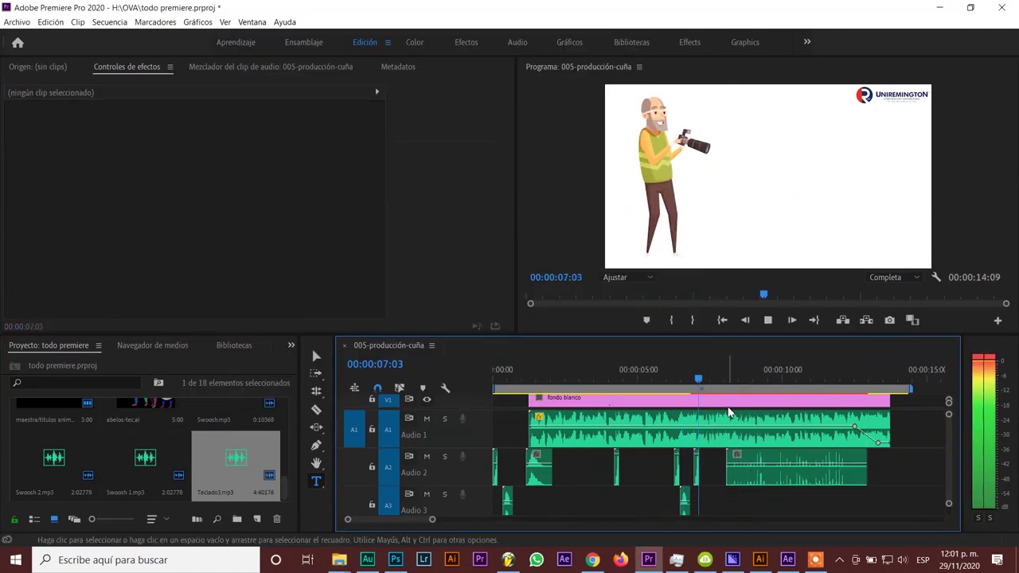
pyautogui.press('space')
pyautogui.moveTo(768, 476)
pyautogui.mouseDown()
pyautogui.moveTo(736, 498)
pyautogui.moveTo(696, 500)
pyautogui.mouseUp()
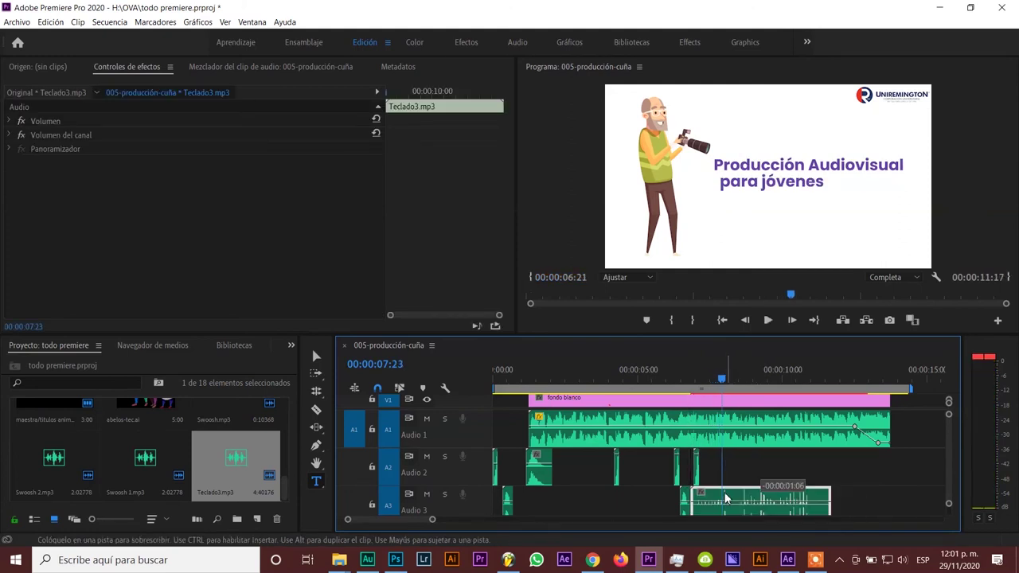
pyautogui.click(682, 379)
pyautogui.press('space')
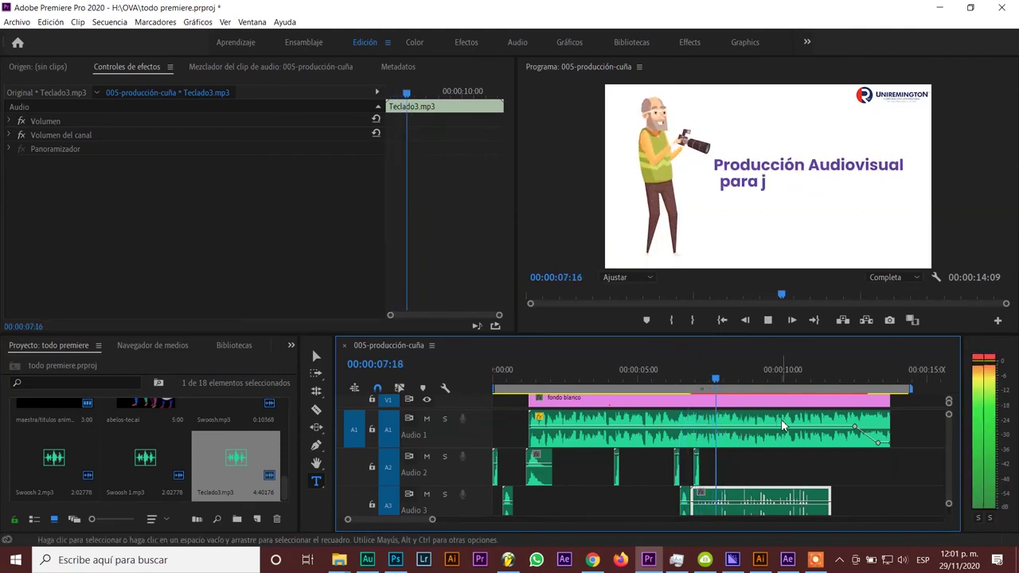
pyautogui.press('space')
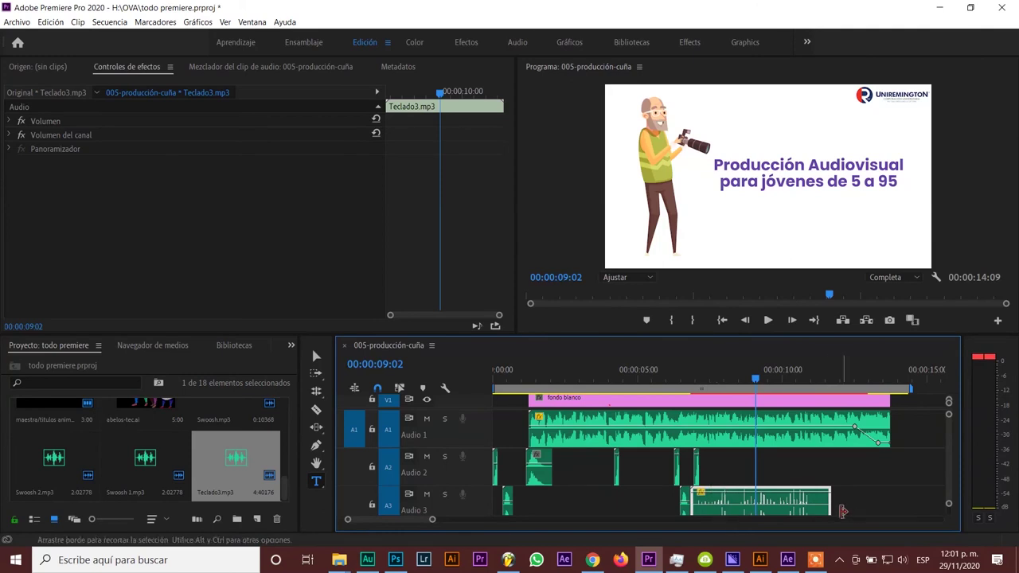
# - Trim the end of Teclado3 to fit the subtitle typing, extend it slightly, and replay from 00:00:06:16
pyautogui.moveTo(827, 503); pyautogui.dragTo(718, 499)
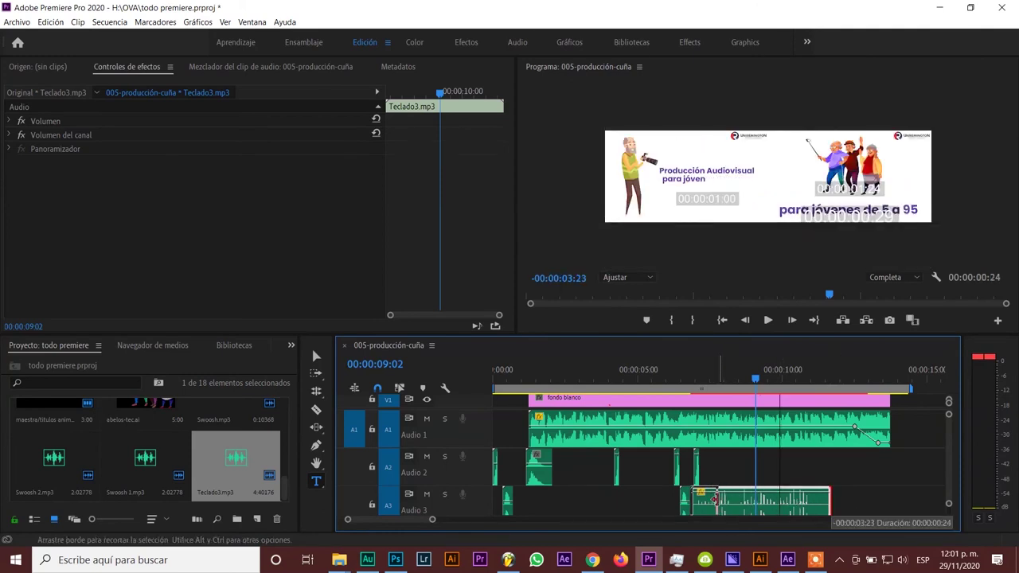
pyautogui.click(692, 375)
pyautogui.press('space')
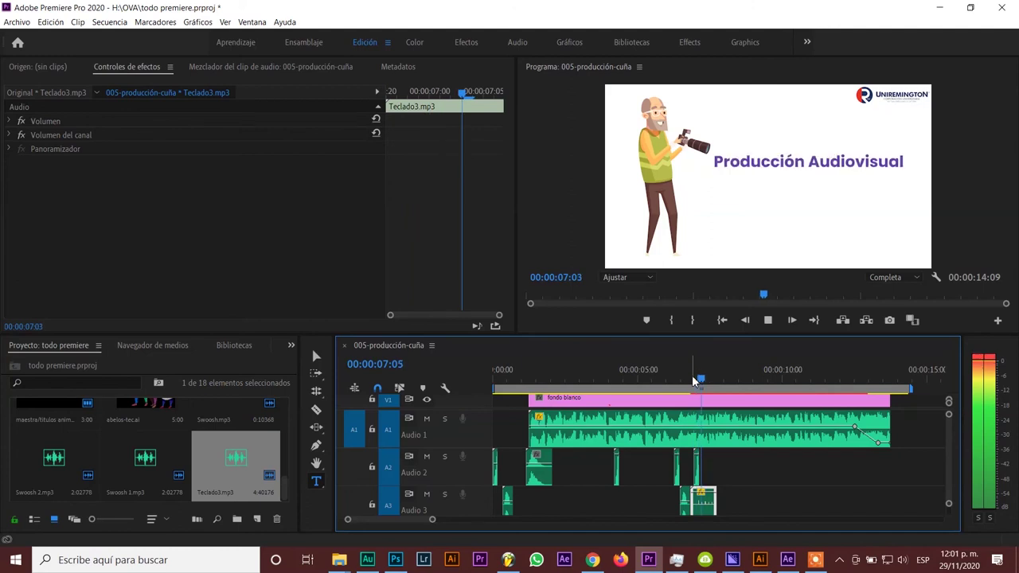
pyautogui.press('space')
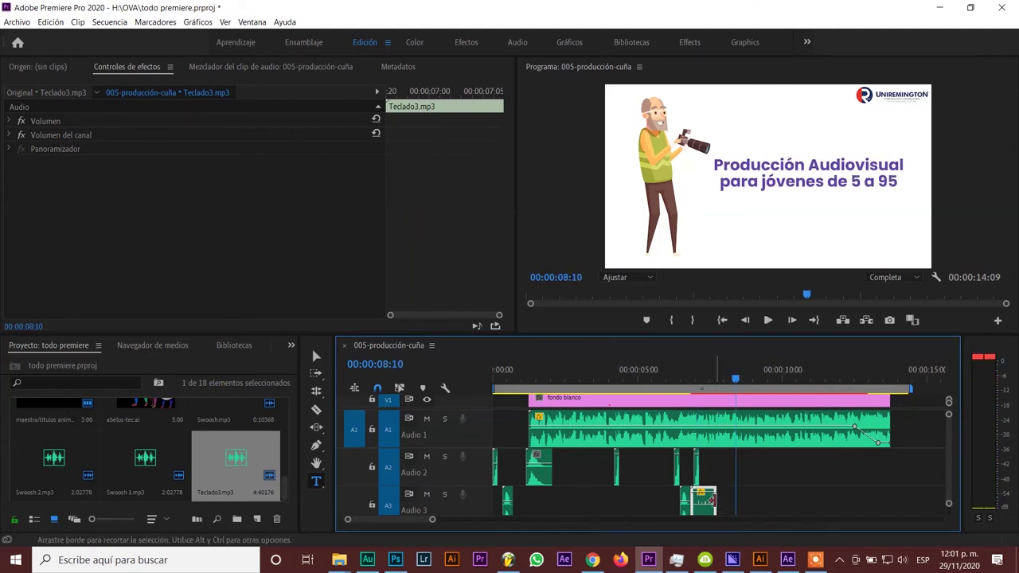
pyautogui.moveTo(716, 495); pyautogui.dragTo(726, 496)
pyautogui.click(686, 382)
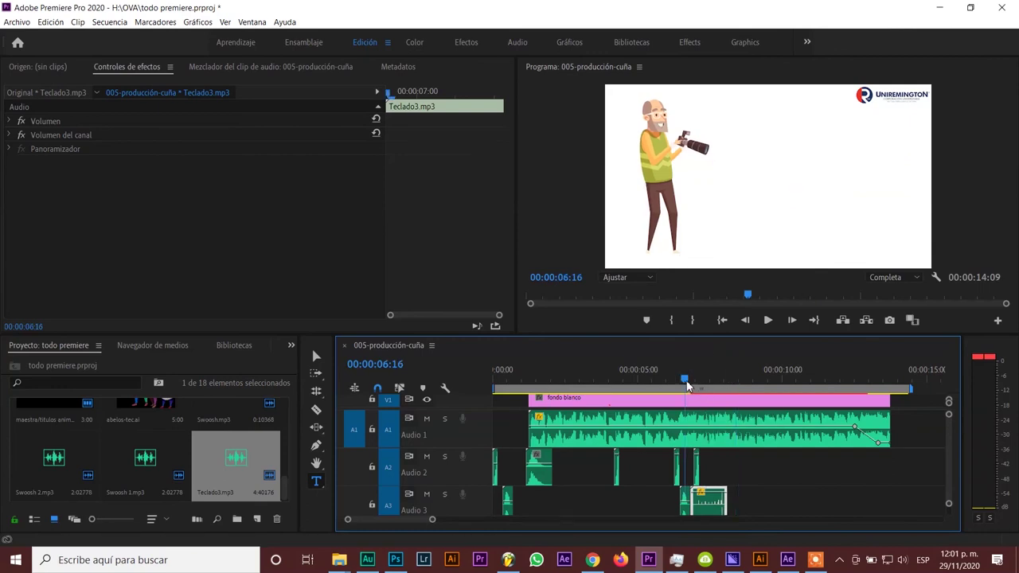
pyautogui.press('space')
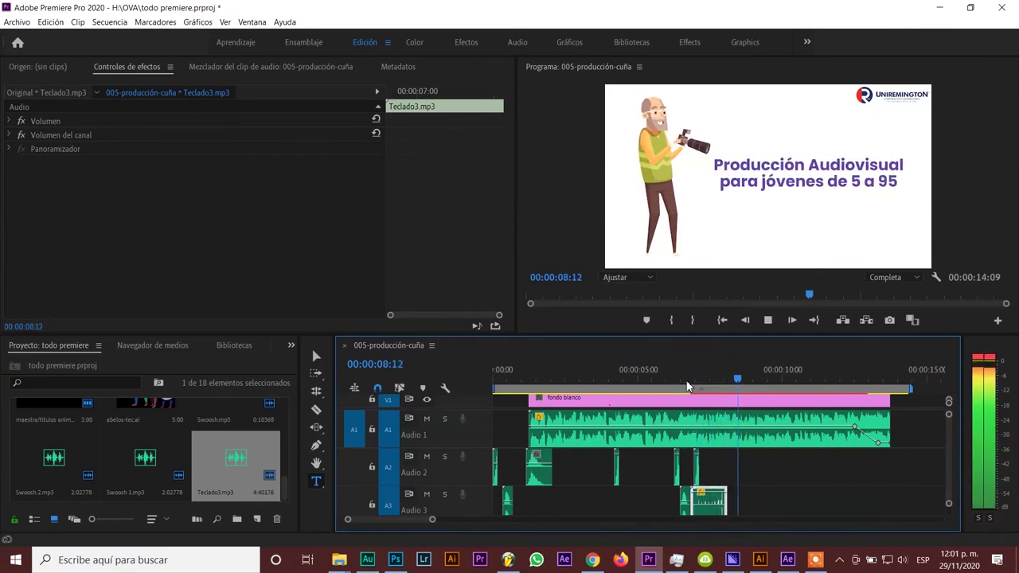
pyautogui.click(678, 385)
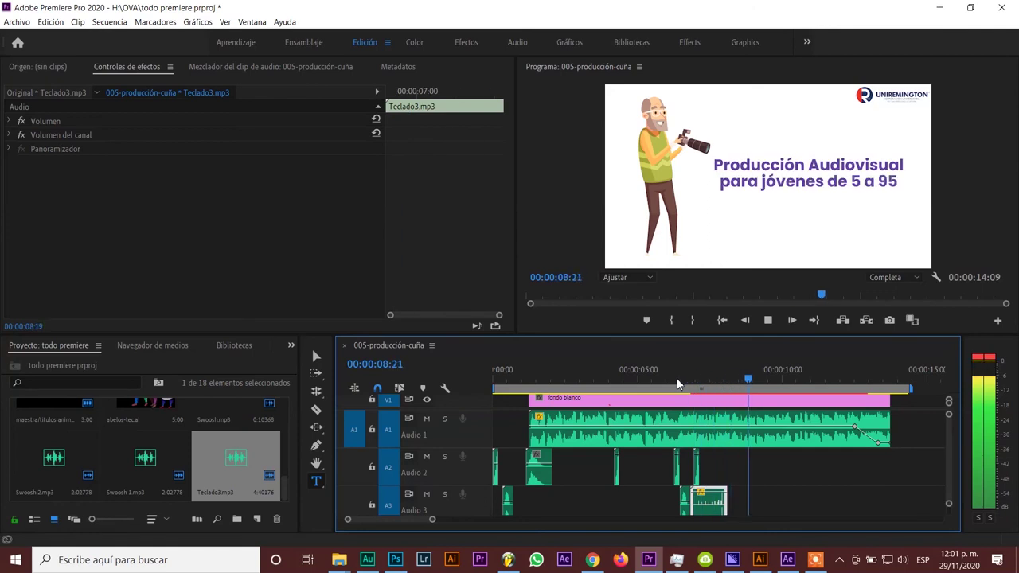
pyautogui.press('space')
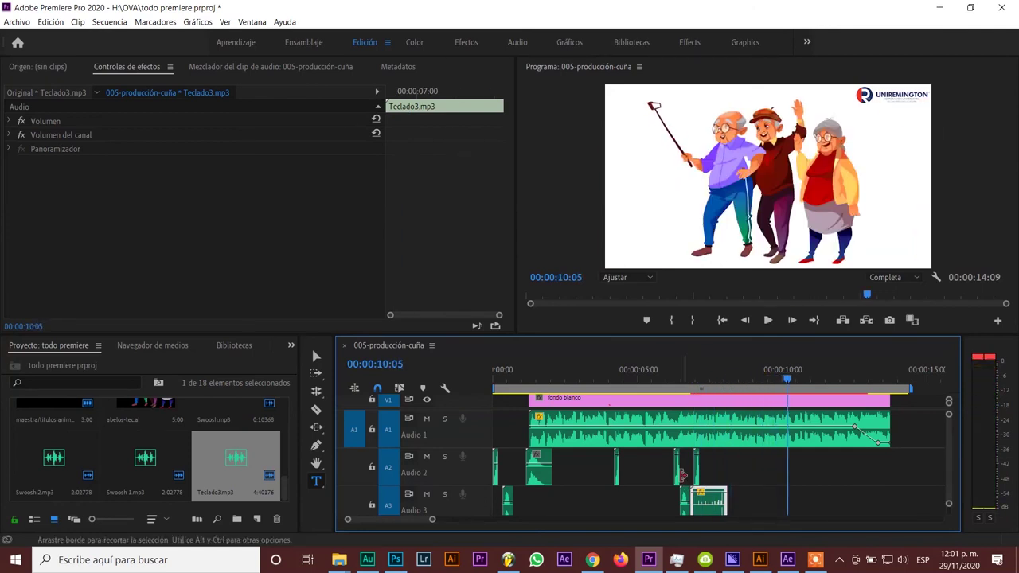
# - Place Swoosh copies on Audio 2 near 10 seconds and near 10:20, previewing each
pyautogui.click(677, 469)
pyautogui.moveTo(726, 470); pyautogui.dragTo(783, 471)
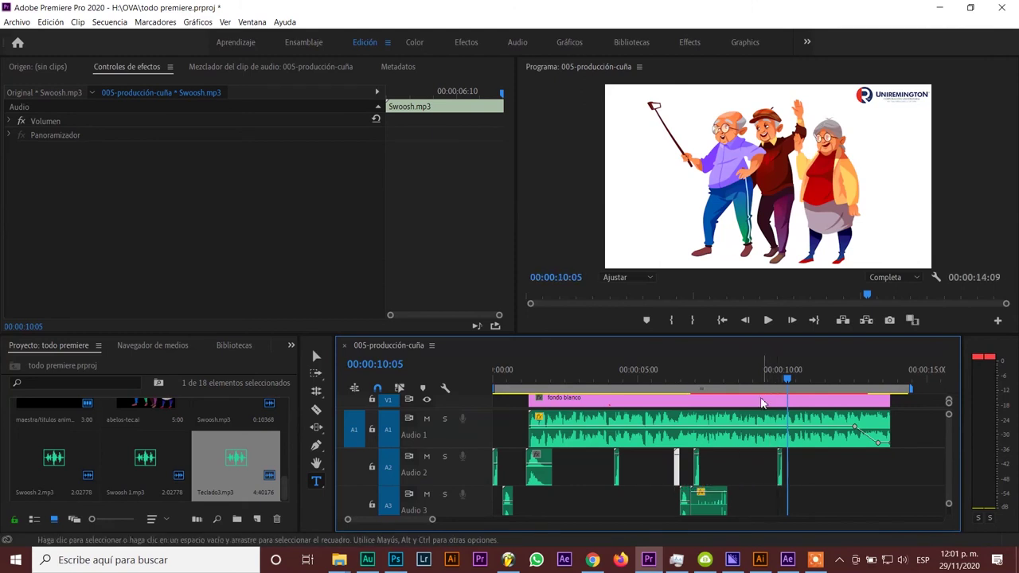
pyautogui.click(765, 384)
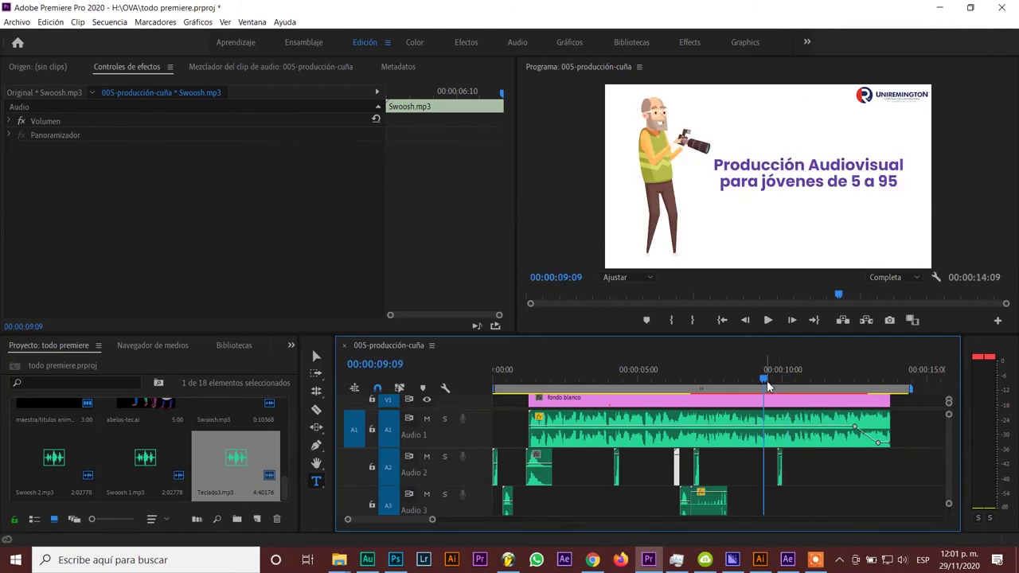
pyautogui.press('space')
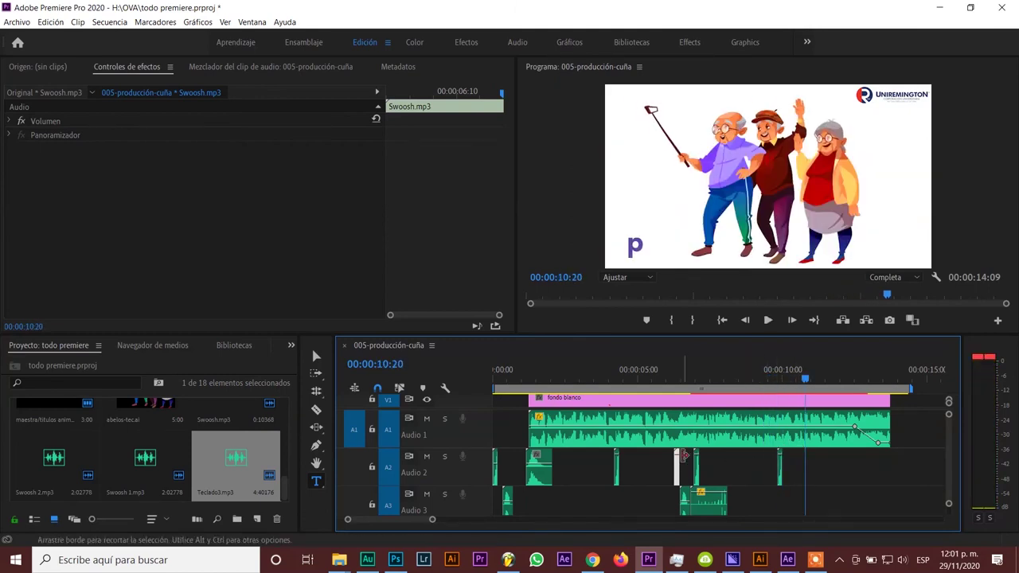
pyautogui.click(690, 496)
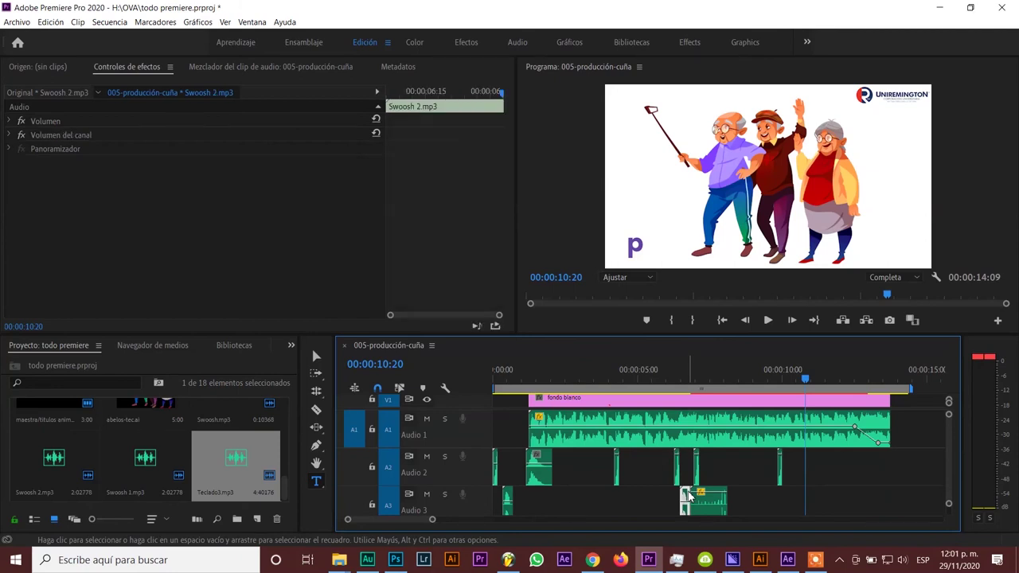
pyautogui.moveTo(690, 497); pyautogui.dragTo(813, 470)
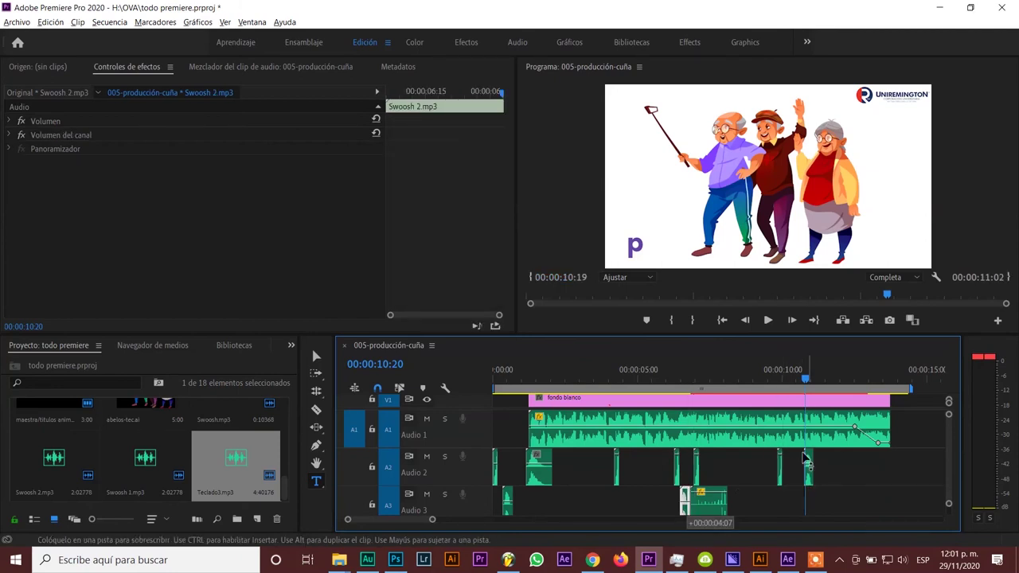
pyautogui.click(795, 387)
pyautogui.press('space')
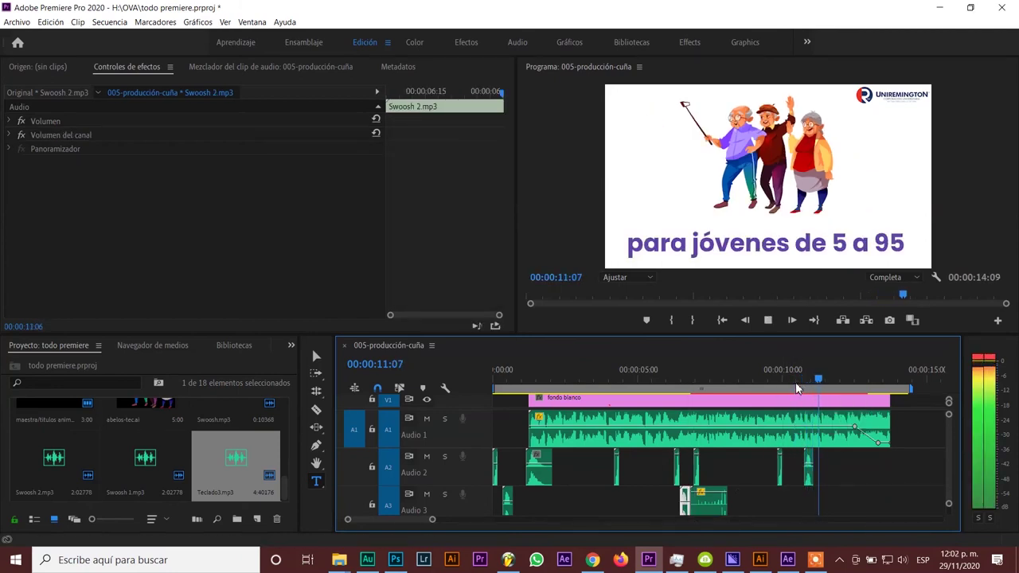
pyautogui.press('space')
# - Add a second Teclado3 copy on Audio 3 near 11 seconds and trim both its edges
pyautogui.moveTo(705, 502); pyautogui.dragTo(873, 501)
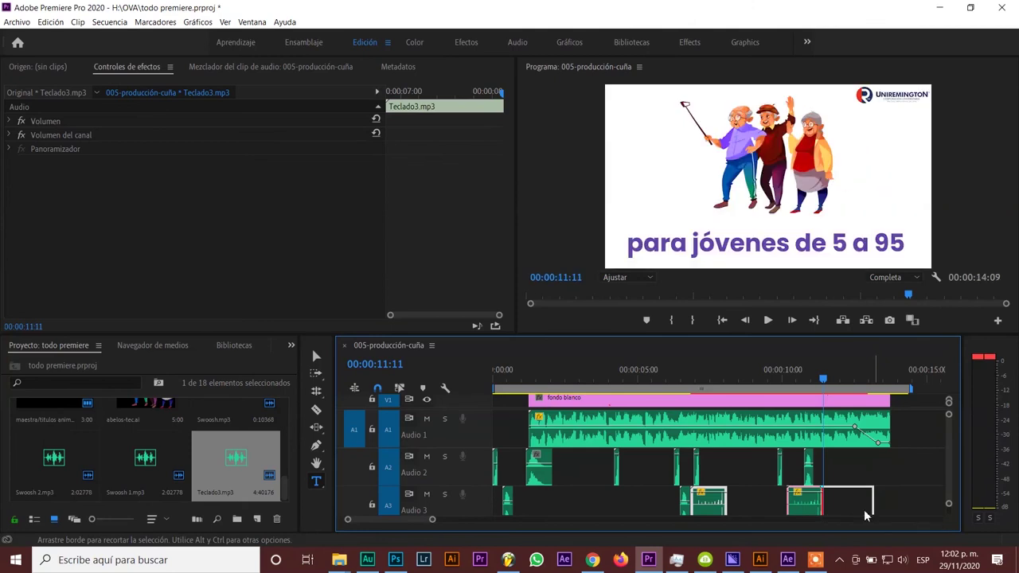
pyautogui.moveTo(792, 501)
pyautogui.mouseDown()
pyautogui.moveTo(831, 500)
pyautogui.moveTo(807, 500)
pyautogui.mouseUp()
pyautogui.click(806, 386)
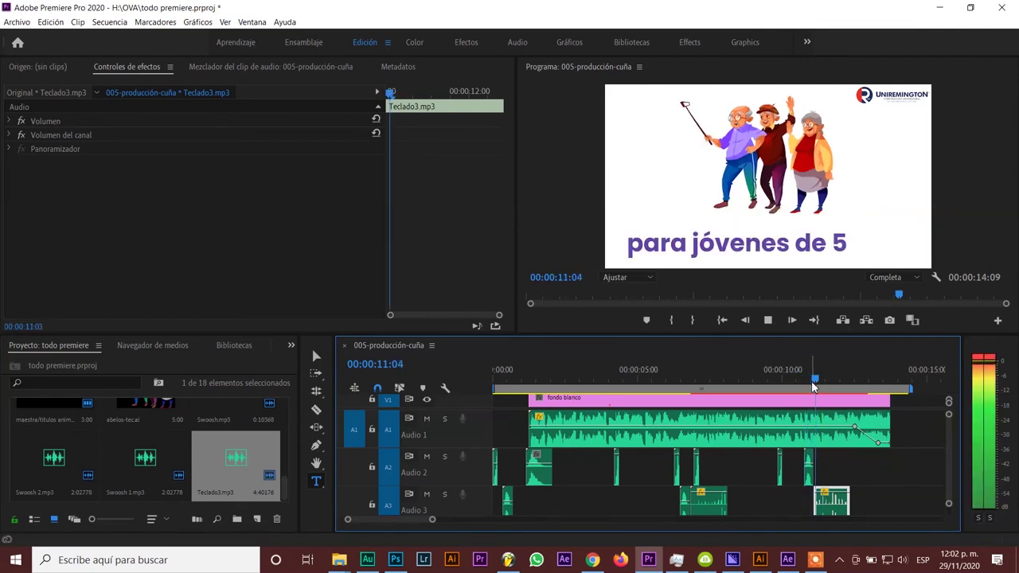
pyautogui.press('space')
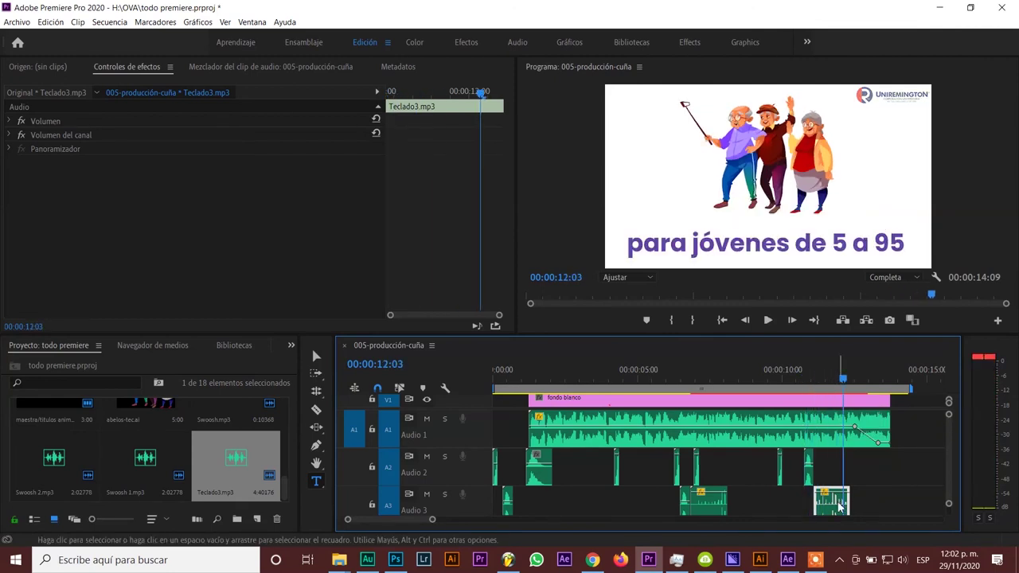
pyautogui.moveTo(840, 507); pyautogui.dragTo(829, 507)
pyautogui.click(800, 379)
pyautogui.press('space')
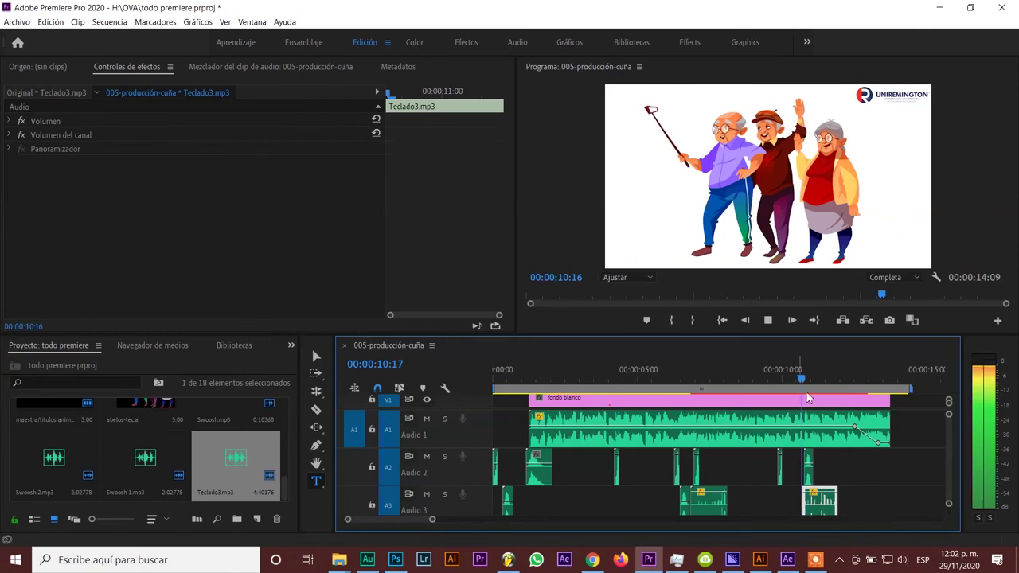
pyautogui.press('space')
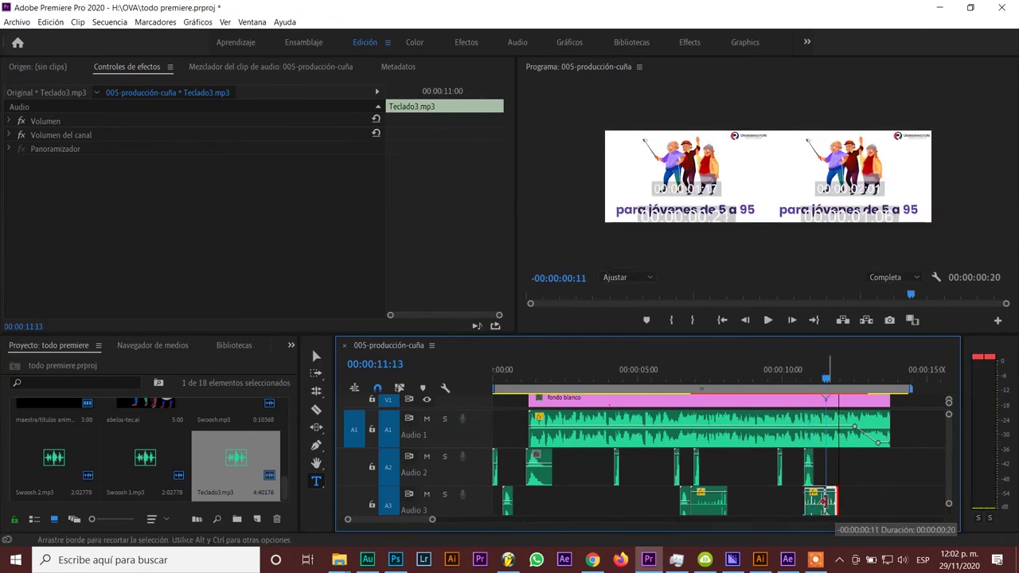
pyautogui.moveTo(833, 502); pyautogui.dragTo(825, 501)
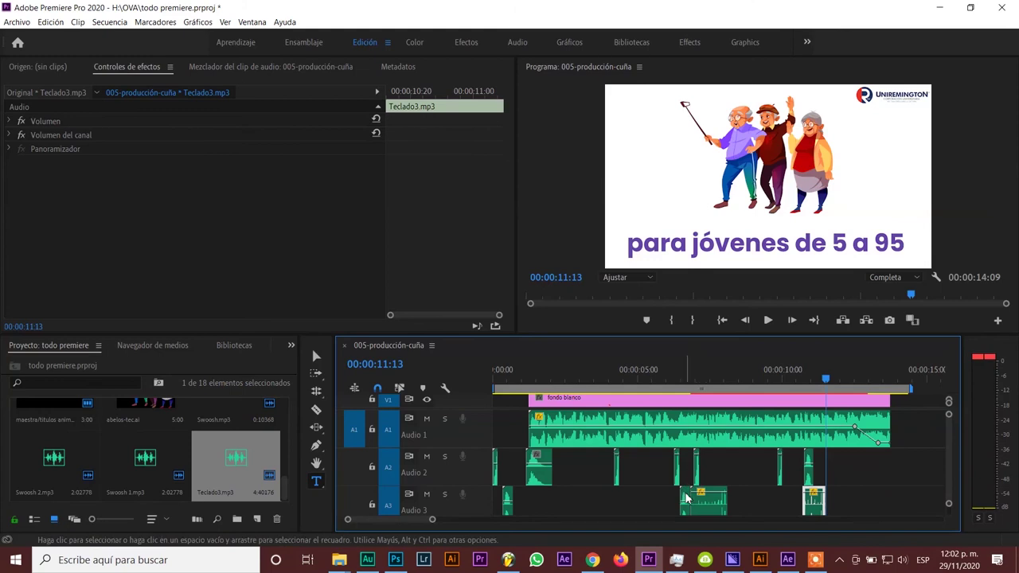
# - Place a Swoosh 1 copy on Audio 2 near 11:30 and preview through 13:04
pyautogui.click(540, 460)
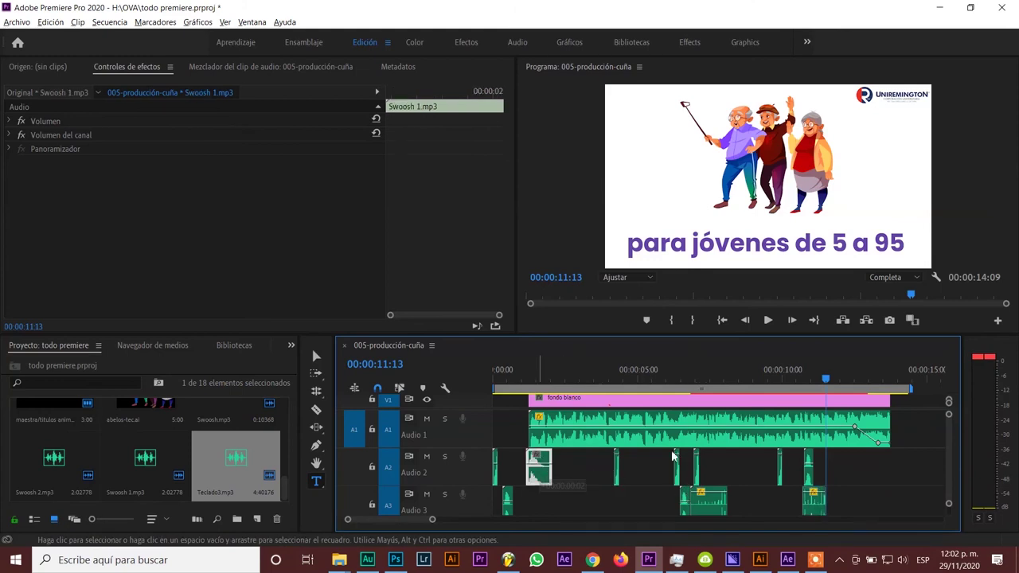
pyautogui.moveTo(672, 456); pyautogui.dragTo(841, 466)
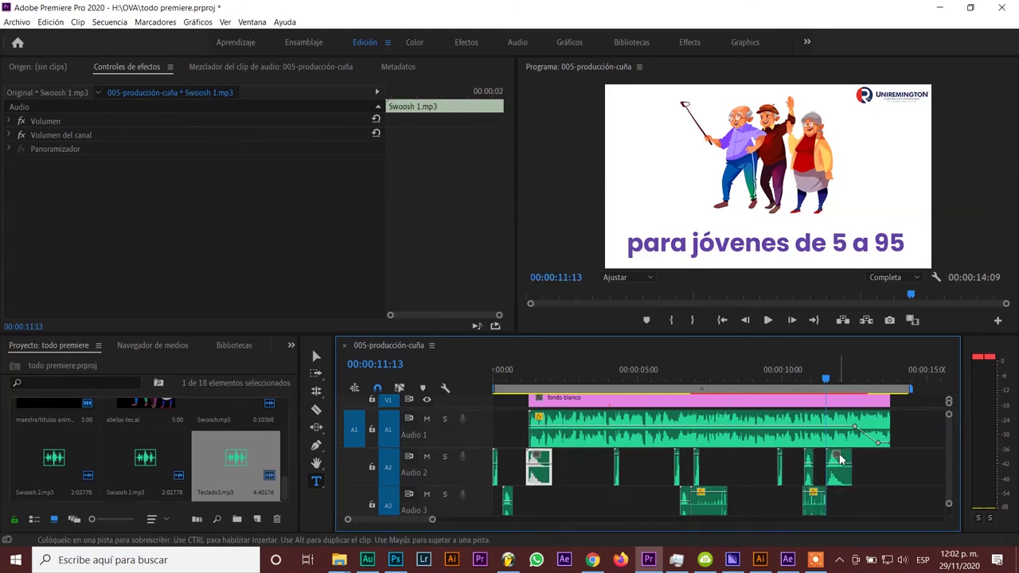
pyautogui.click(812, 380)
pyautogui.press('space')
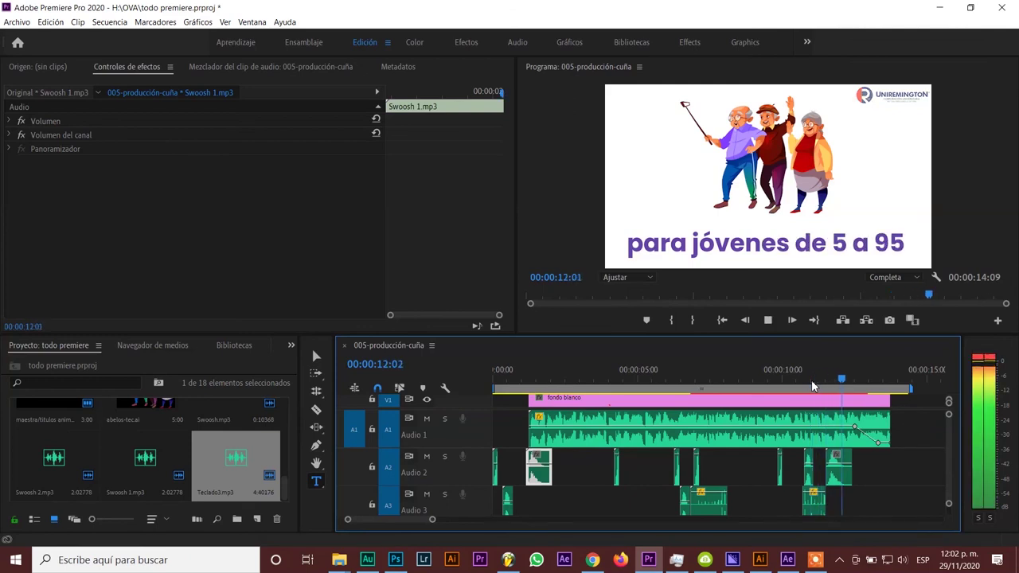
pyautogui.press('space')
# - Move the Audio 2 swoosh one second later and shift the music's fade keyframe to about 12:19
pyautogui.moveTo(845, 464); pyautogui.dragTo(873, 465)
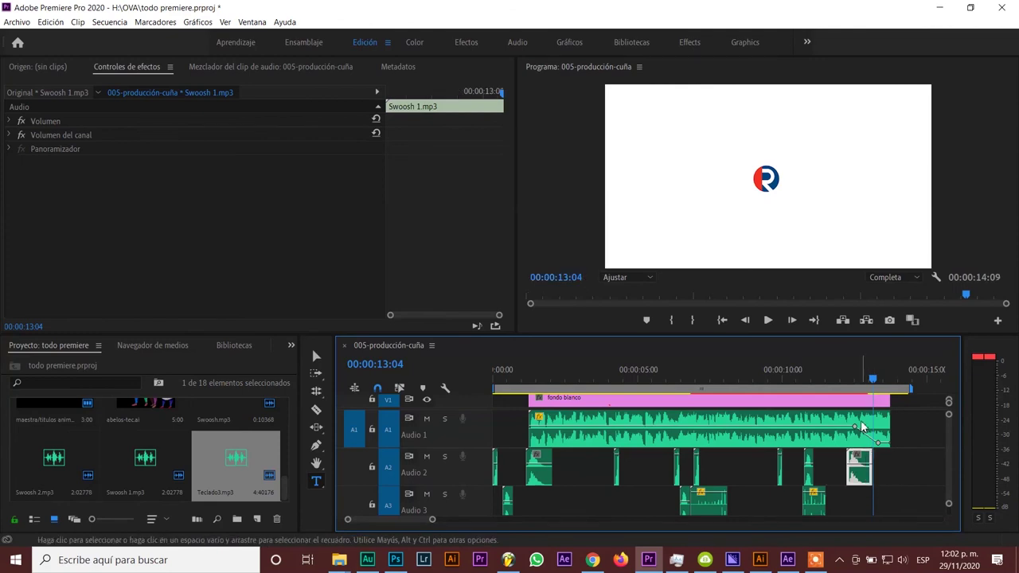
pyautogui.moveTo(854, 427); pyautogui.dragTo(864, 428)
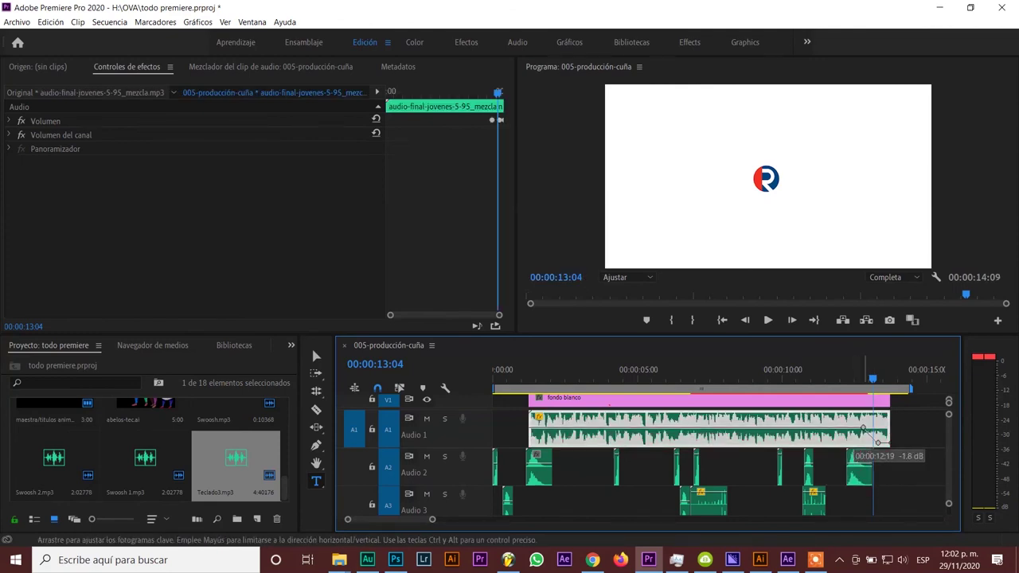
pyautogui.click(844, 371)
pyautogui.press('space')
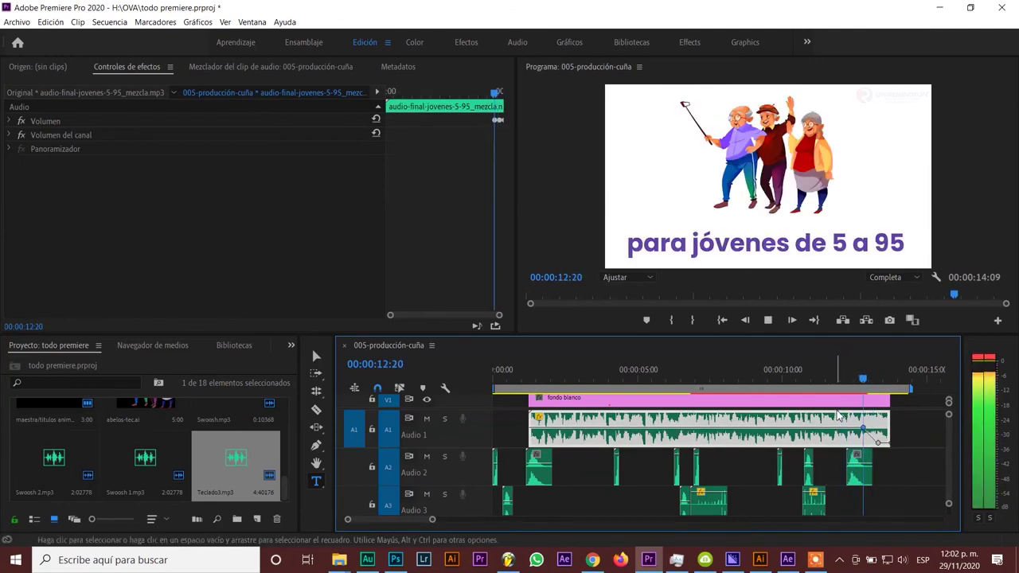
pyautogui.press('space')
# - Shift the final swoosh on Audio 2 later and replay the ending to check its timing
pyautogui.moveTo(862, 464); pyautogui.dragTo(884, 464)
pyautogui.click(856, 379)
pyautogui.press('space')
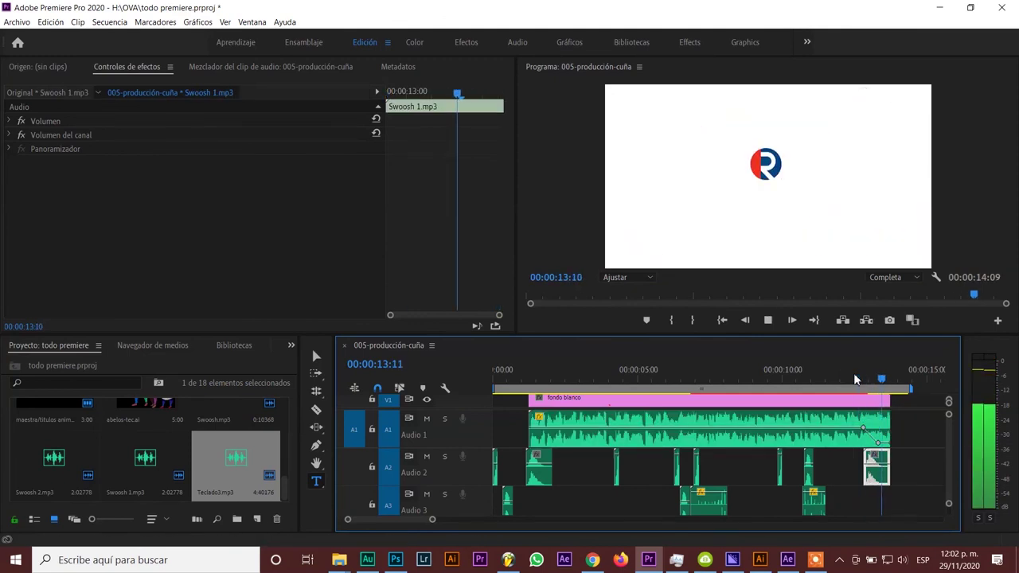
pyautogui.click(855, 379)
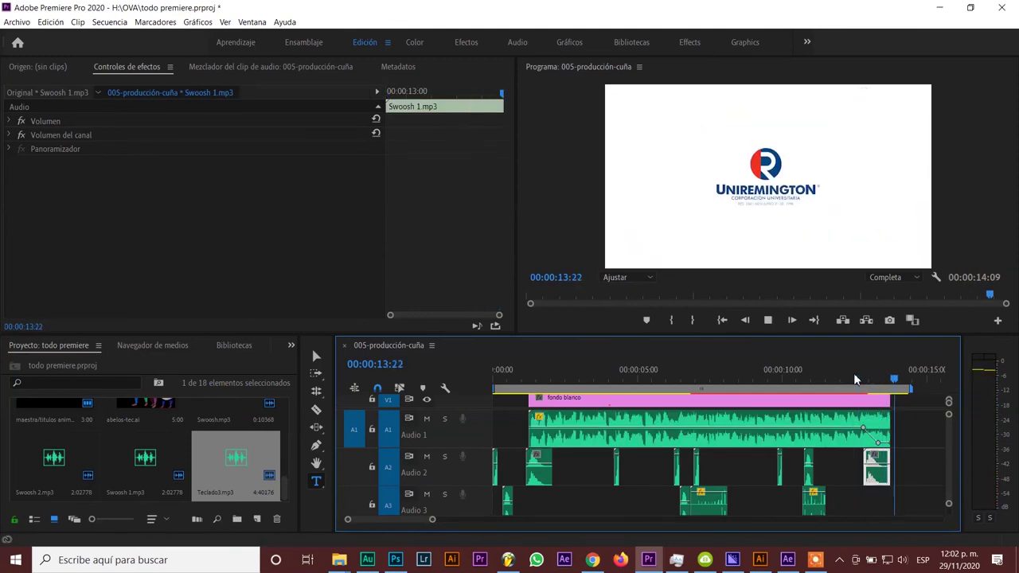
pyautogui.press('space')
pyautogui.click(873, 442)
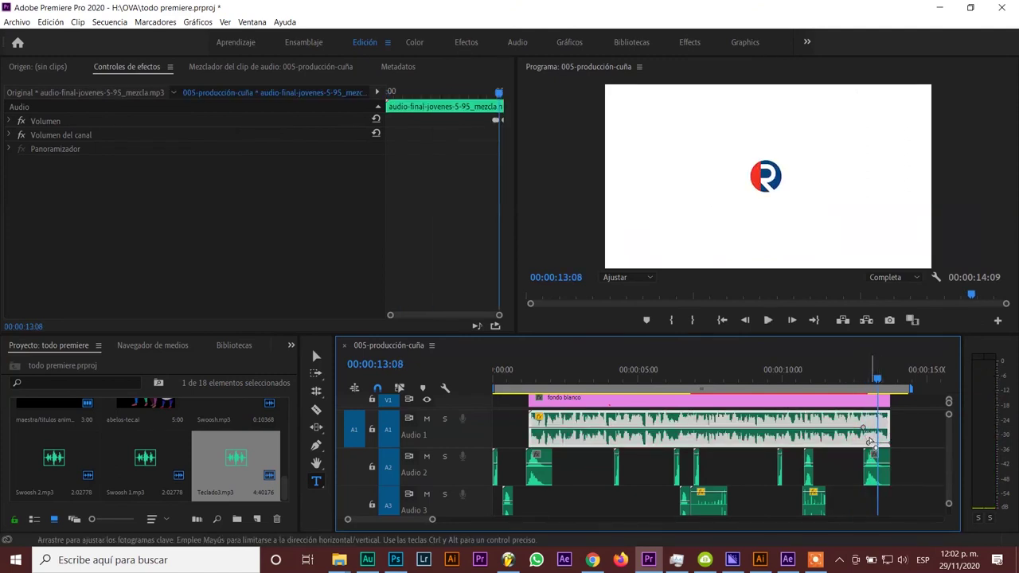
pyautogui.click(843, 380)
pyautogui.press('space')
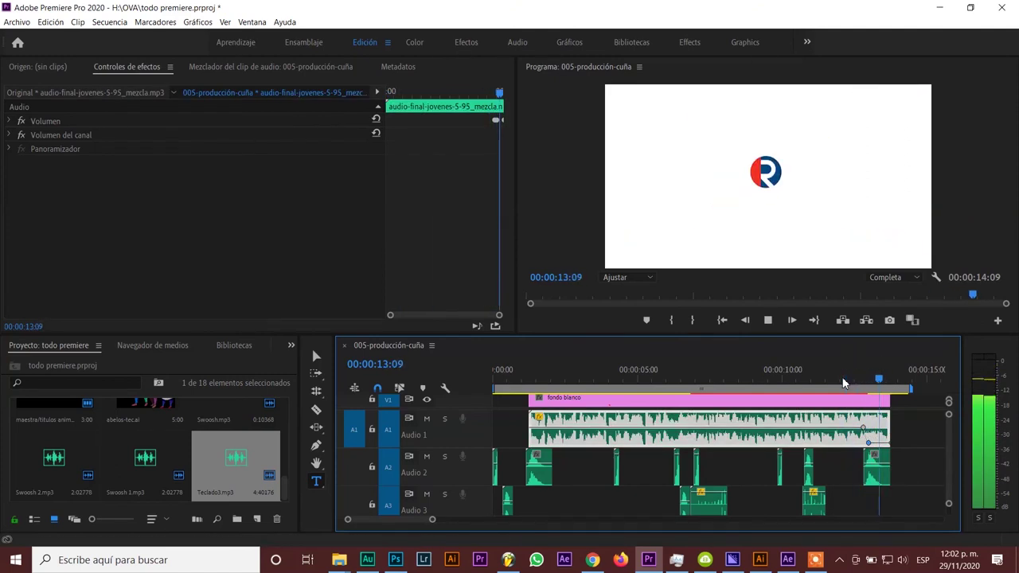
pyautogui.press('space')
# - Reposition the last swoosh on Audio 2 against the logo reveal, replaying from about 12:11
pyautogui.click(882, 459)
pyautogui.moveTo(880, 457); pyautogui.dragTo(872, 459)
pyautogui.click(840, 371)
pyautogui.press('space')
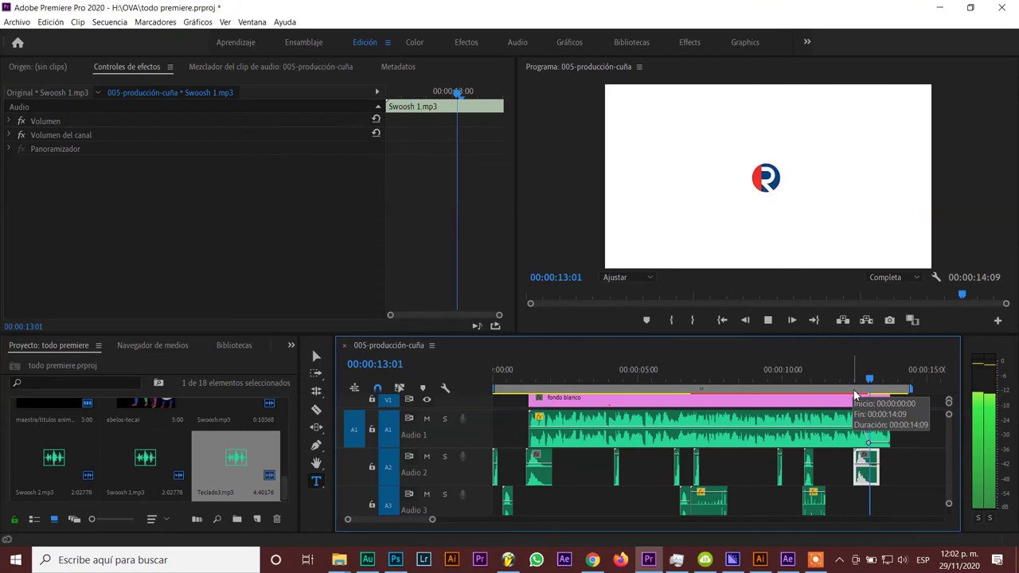
pyautogui.press('space')
pyautogui.click(854, 379)
pyautogui.press('space')
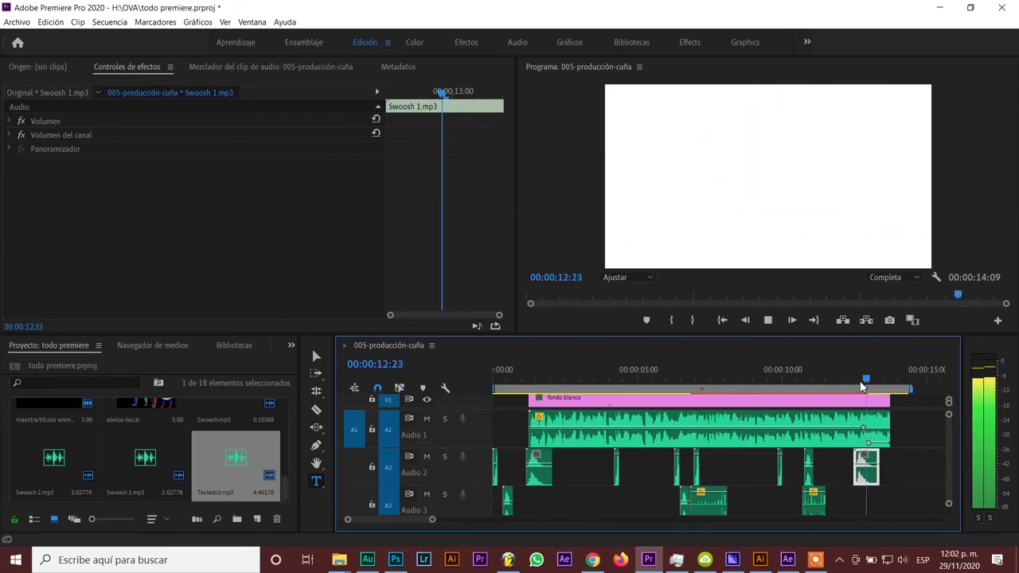
pyautogui.click(854, 380)
pyautogui.press('space')
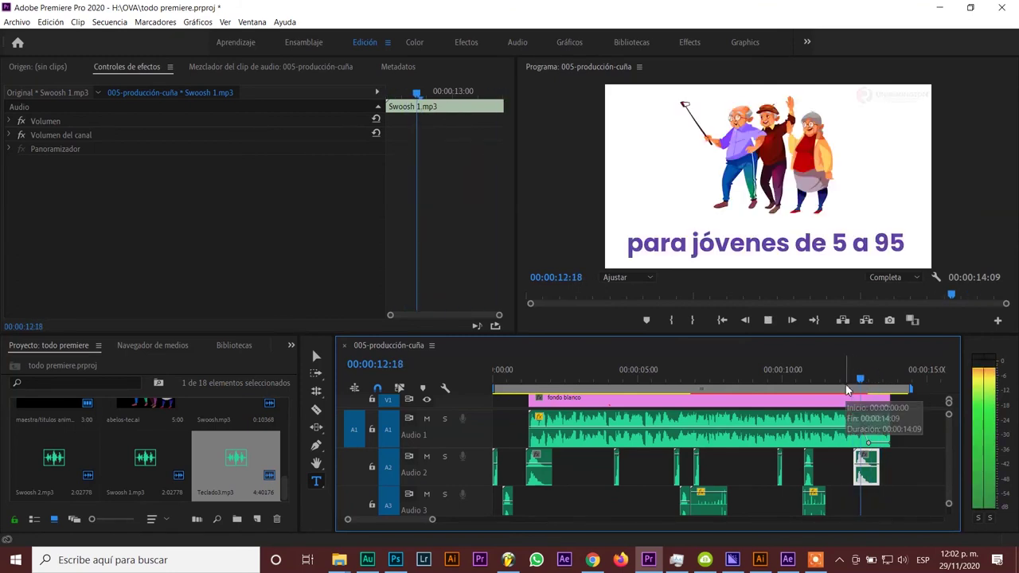
pyautogui.press('space')
# - Nudge the last swoosh slightly later and add a Swoosh 2 copy on Audio 3 at the logo
pyautogui.click(869, 443)
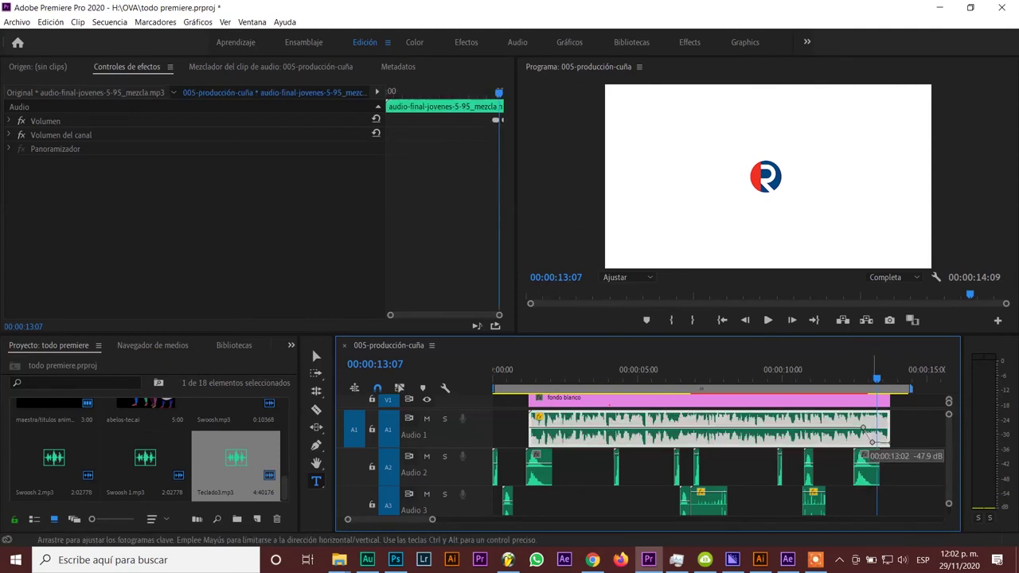
pyautogui.moveTo(869, 478); pyautogui.dragTo(880, 477)
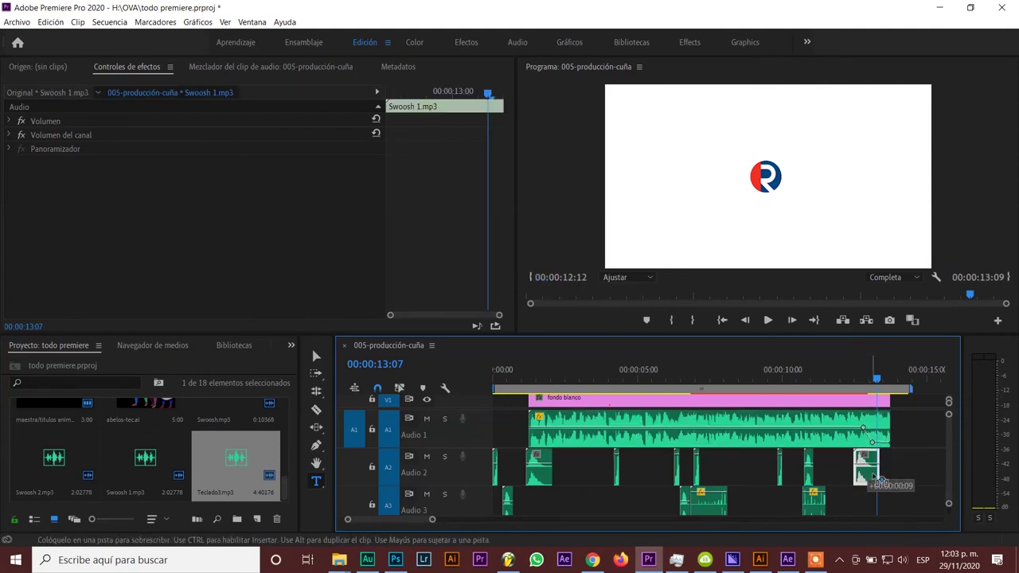
pyautogui.click(835, 466)
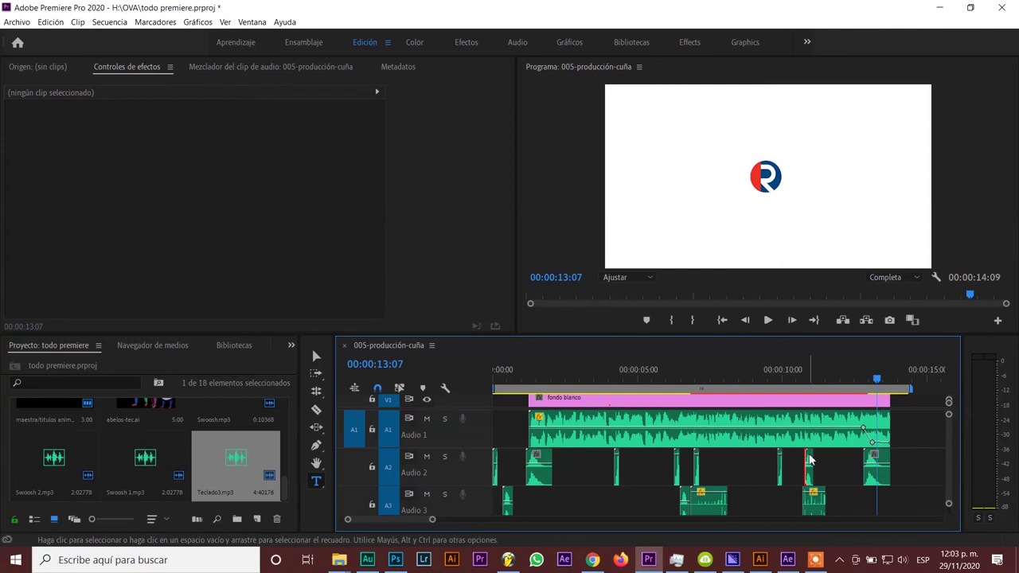
pyautogui.moveTo(808, 460); pyautogui.dragTo(862, 501)
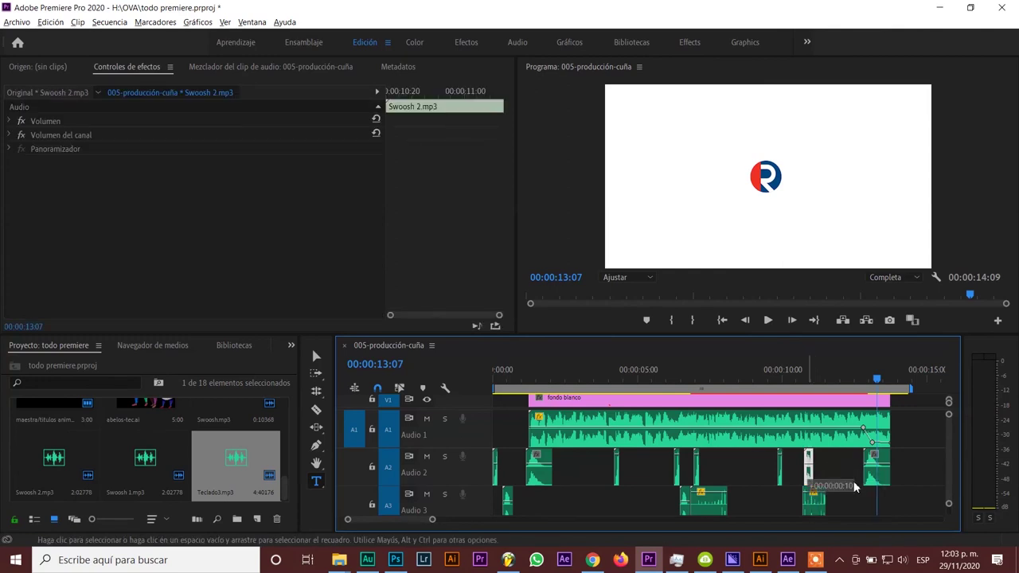
pyautogui.click(856, 389)
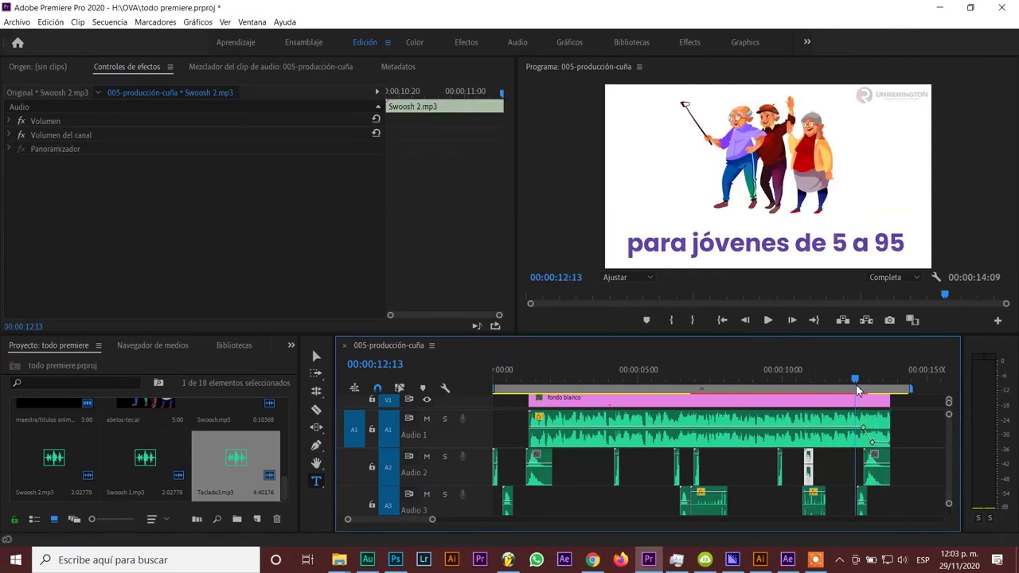
pyautogui.press('space')
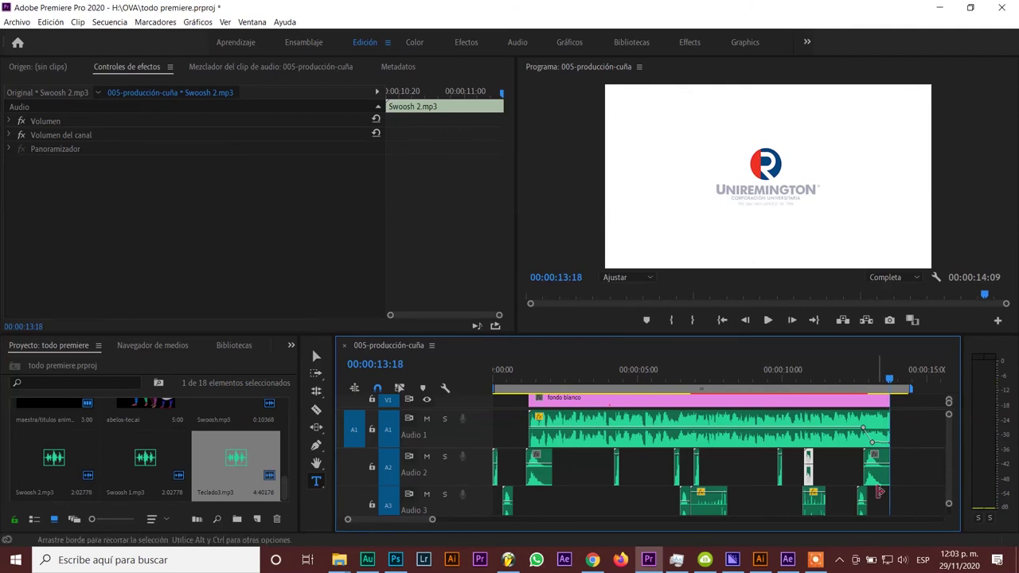
# - Review the ending from 12:06 and then the whole sequence, finishing with the playhead at 6:00
pyautogui.click(861, 502)
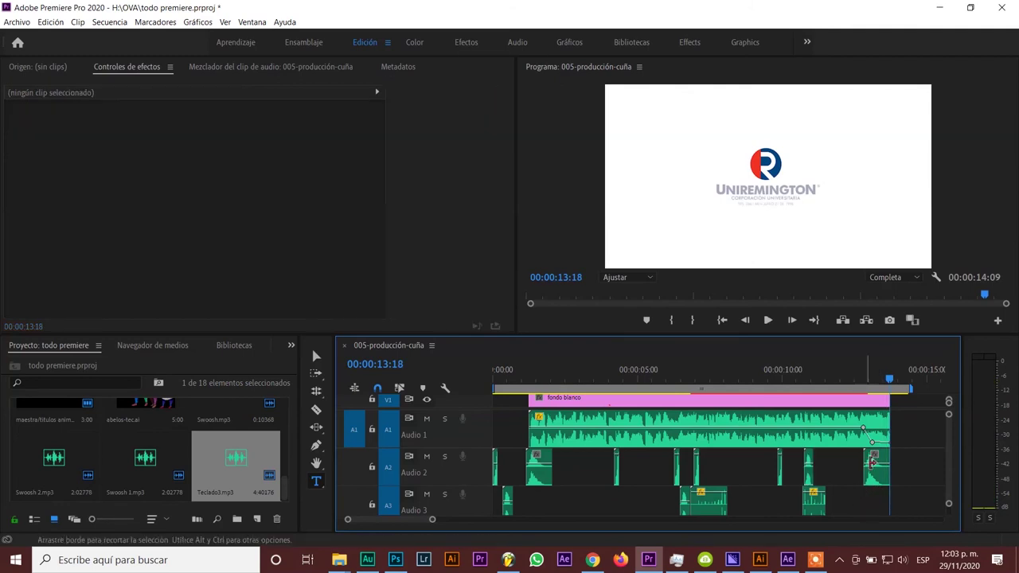
pyautogui.click(848, 377)
pyautogui.press('space')
pyautogui.press('space')
pyautogui.click(848, 378)
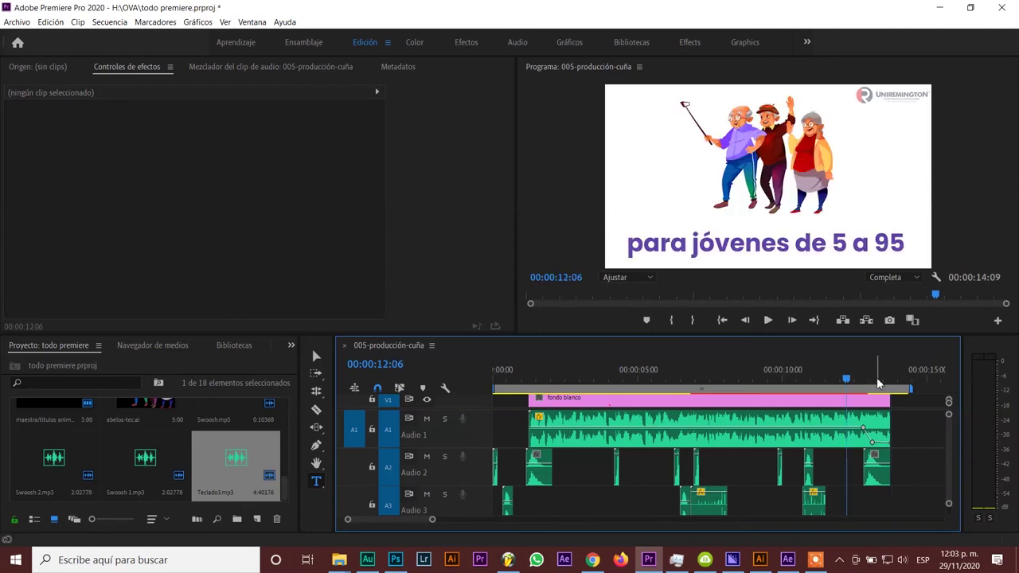
pyautogui.press('space')
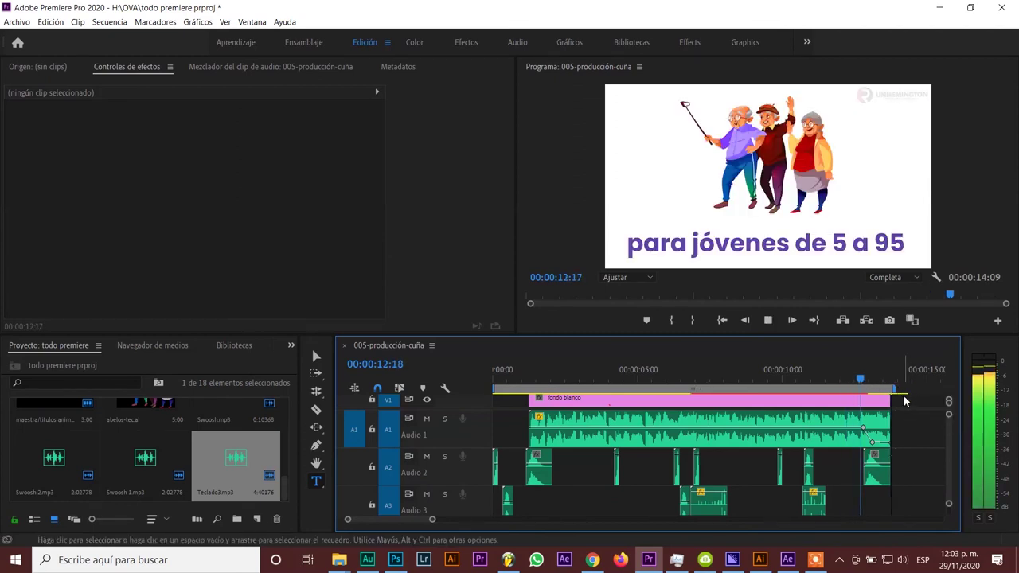
pyautogui.press('space')
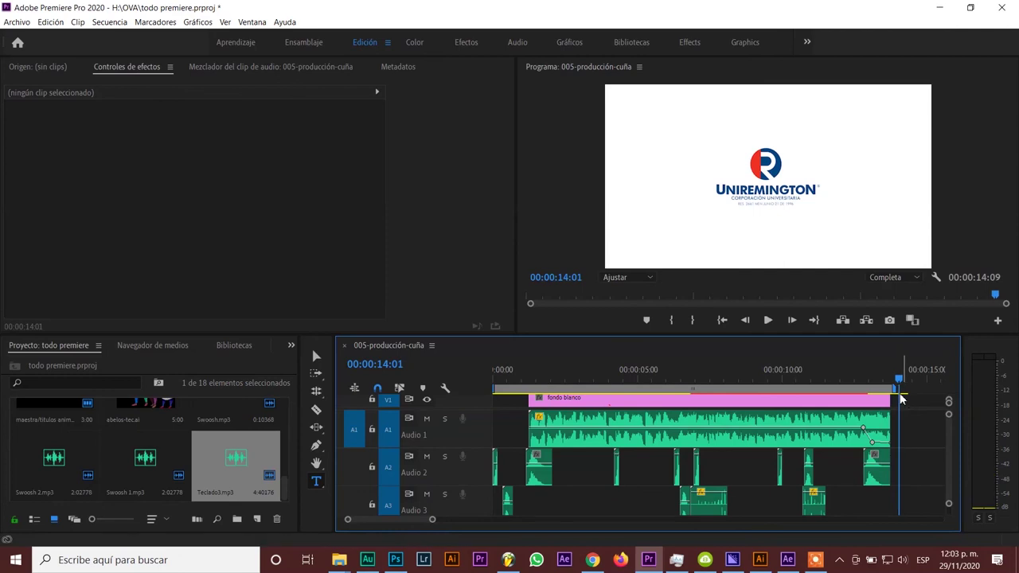
pyautogui.press('space')
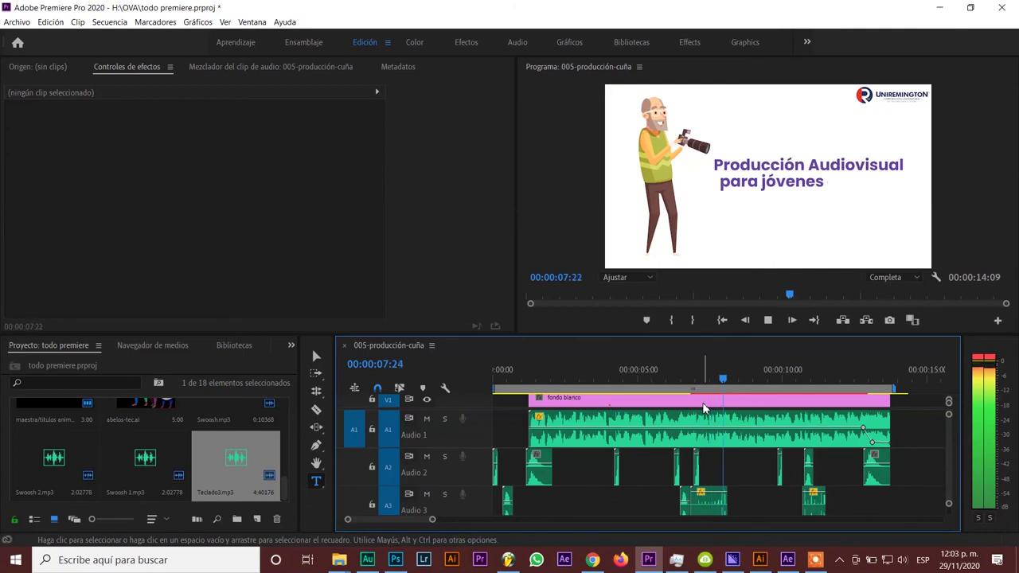
pyautogui.press('space')
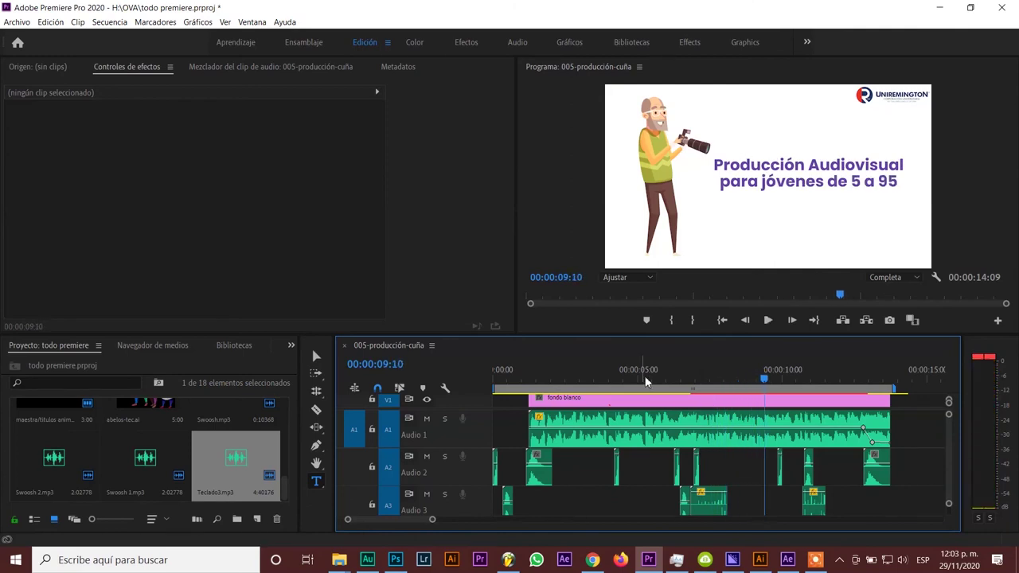
pyautogui.click(667, 374)
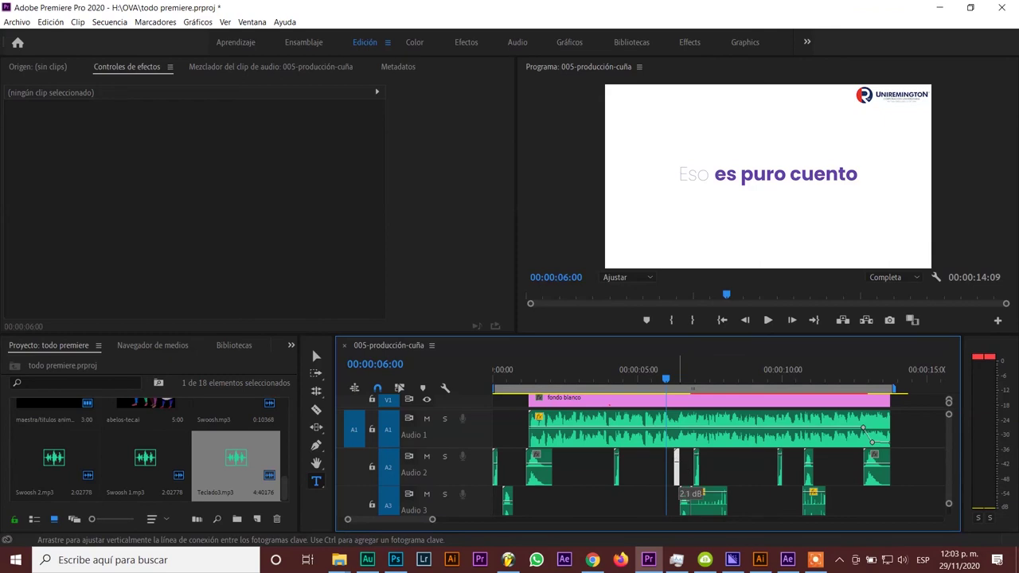
# - Boost the Swoosh.mp3 clip near six seconds to about +6.9 dB and play it back
pyautogui.click(676, 461)
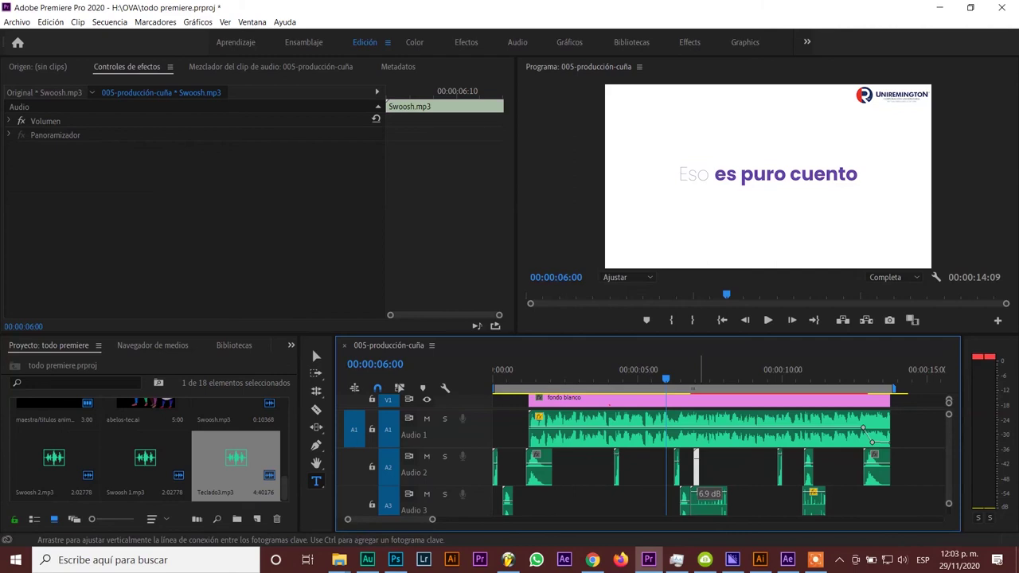
pyautogui.press('space')
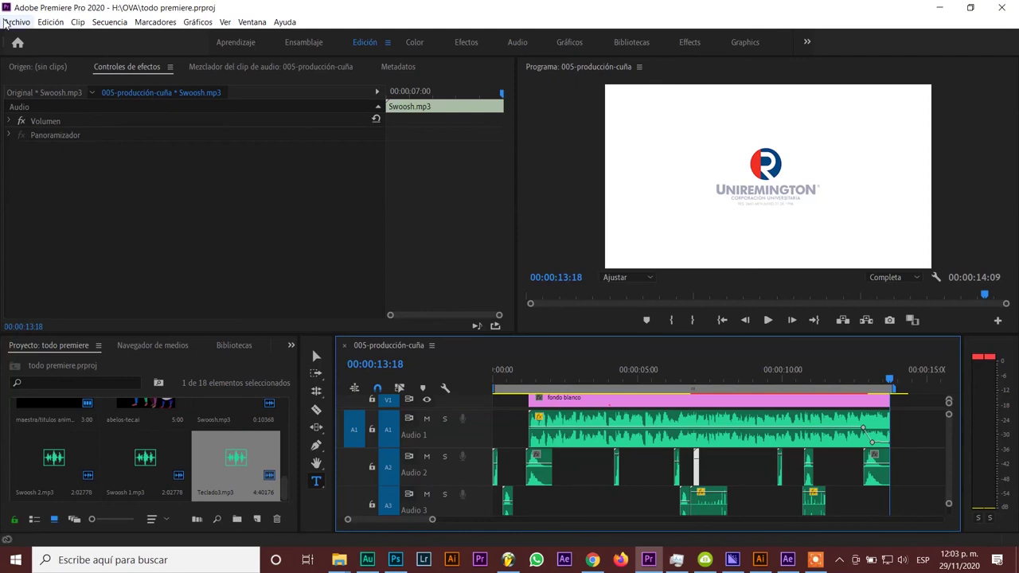
# - Open Export Media via Archivo > Exportar > Medios and bring up the output file's save dialog
pyautogui.click(18, 23)
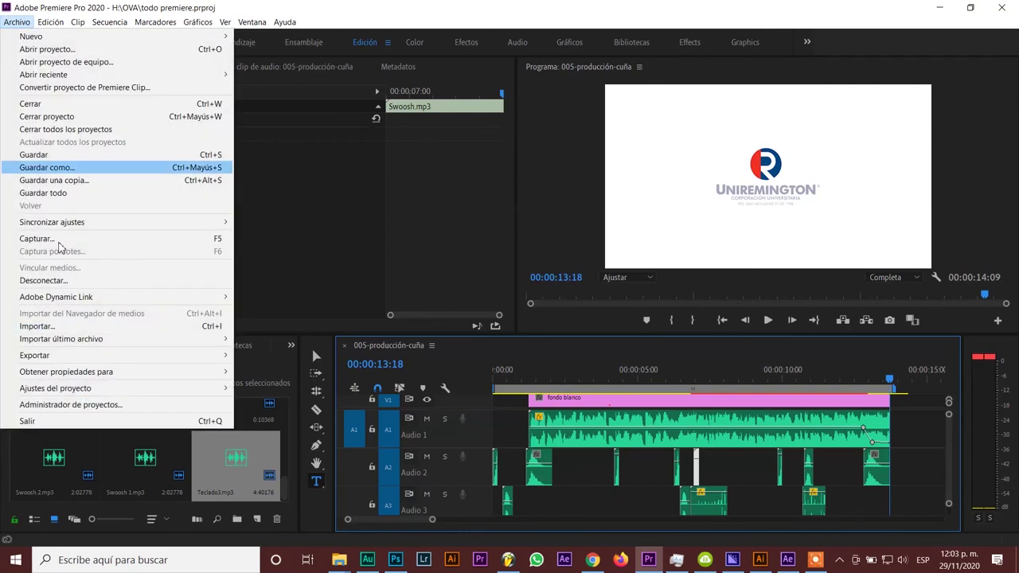
pyautogui.moveTo(182, 358)
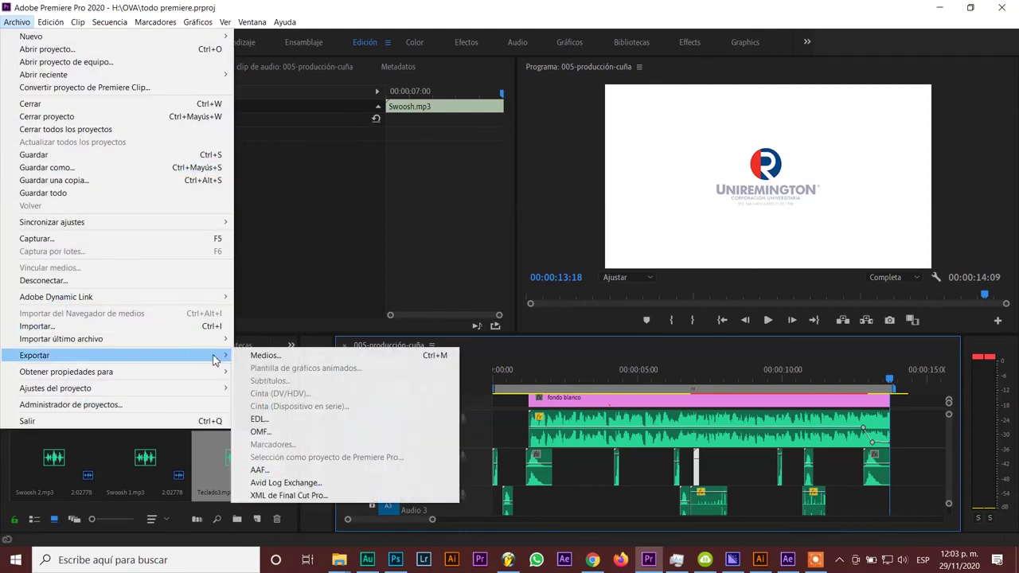
pyautogui.click(264, 353)
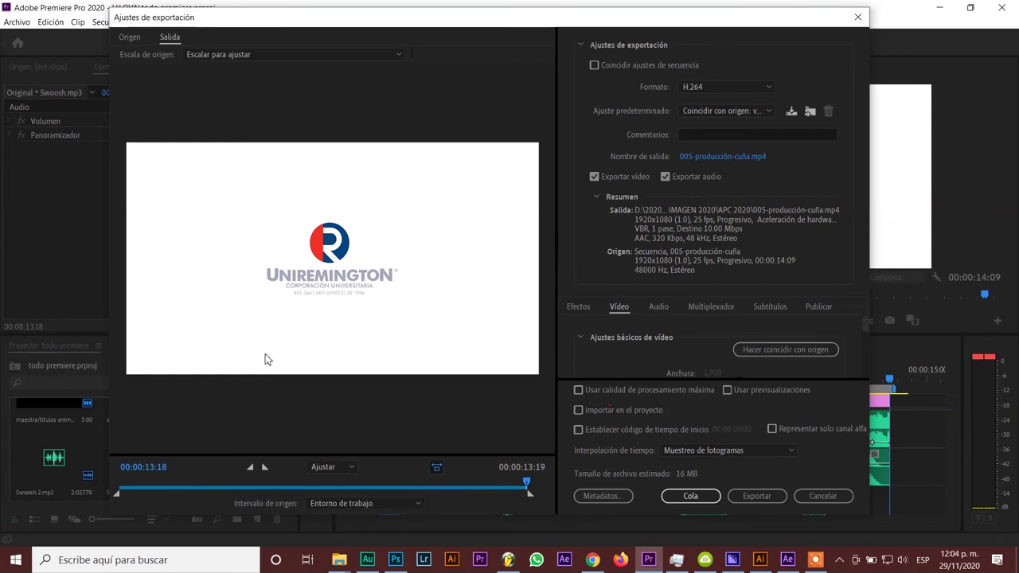
pyautogui.click(734, 156)
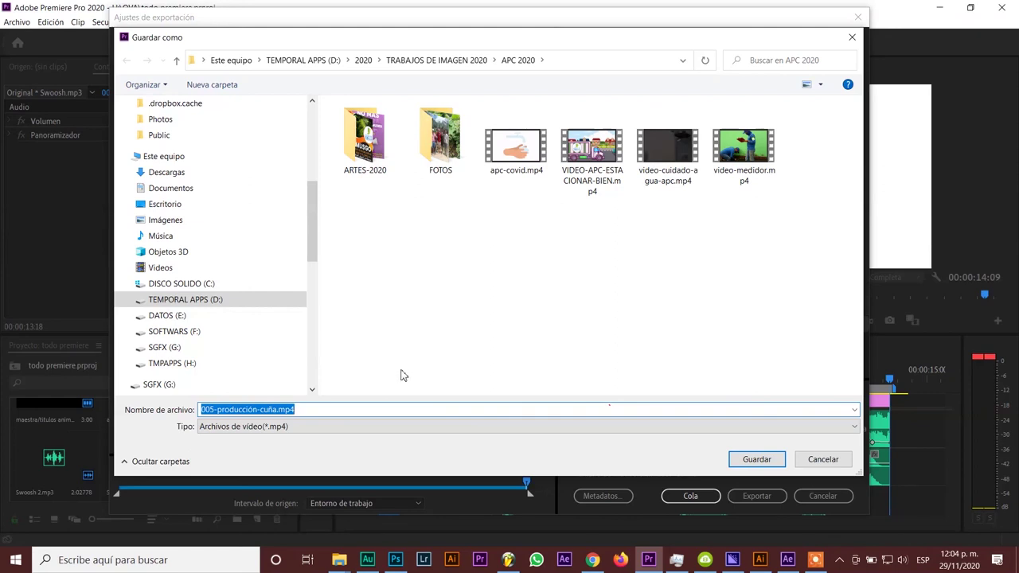
# - Save the export as 'resultado -motion jovenes 5 95.mp4' in the OVA folder on TMPAPPS (H:)
pyautogui.write('r')
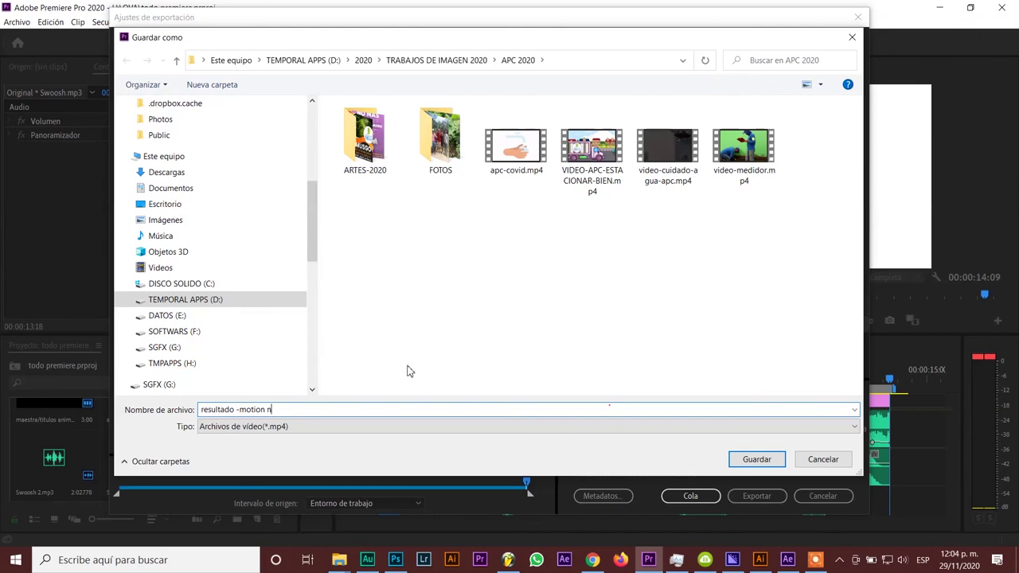
pyautogui.write('es ')
pyautogui.write('5 95')
pyautogui.click(159, 384)
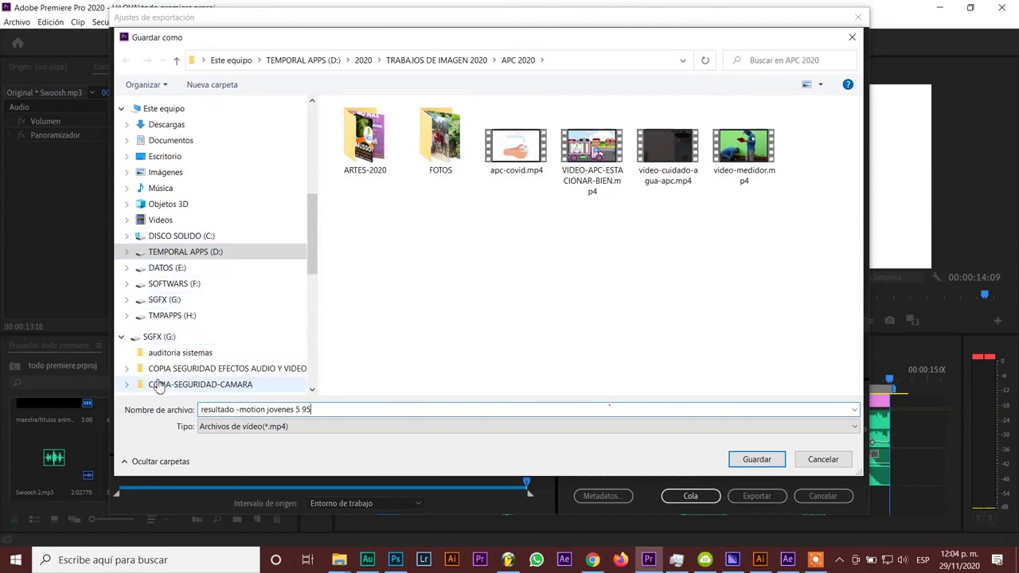
pyautogui.click(160, 338)
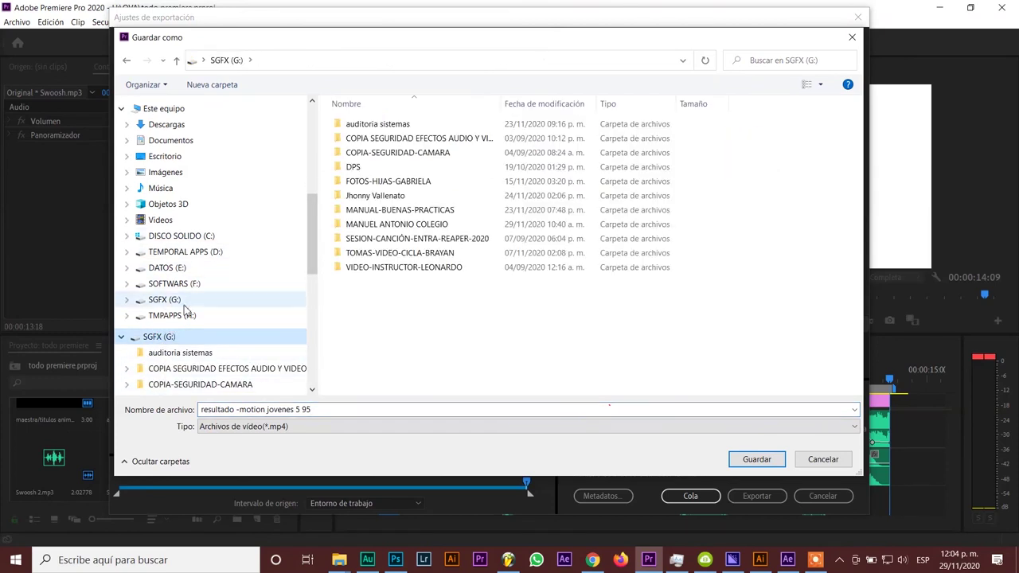
pyautogui.click(173, 316)
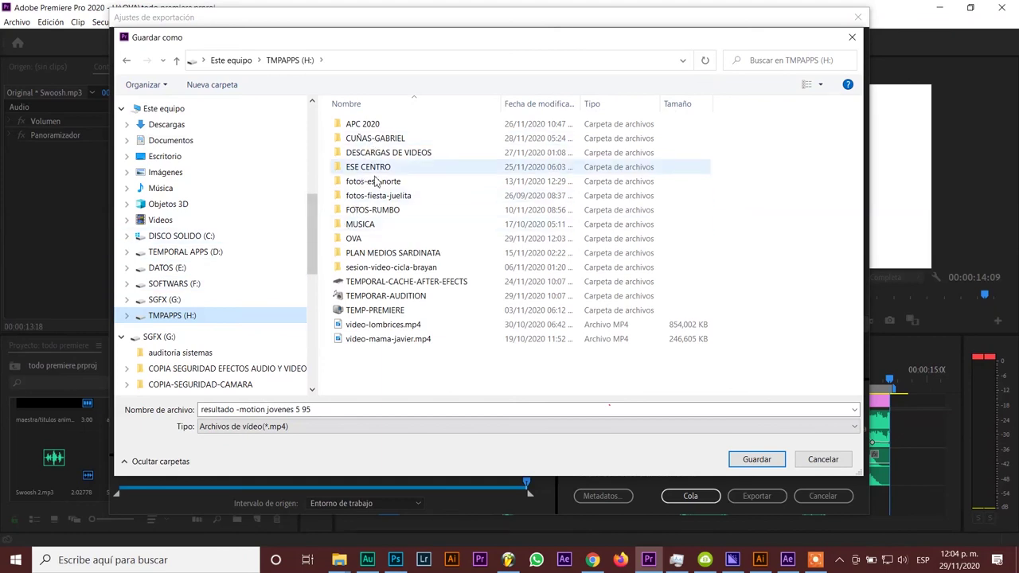
pyautogui.doubleClick(354, 238)
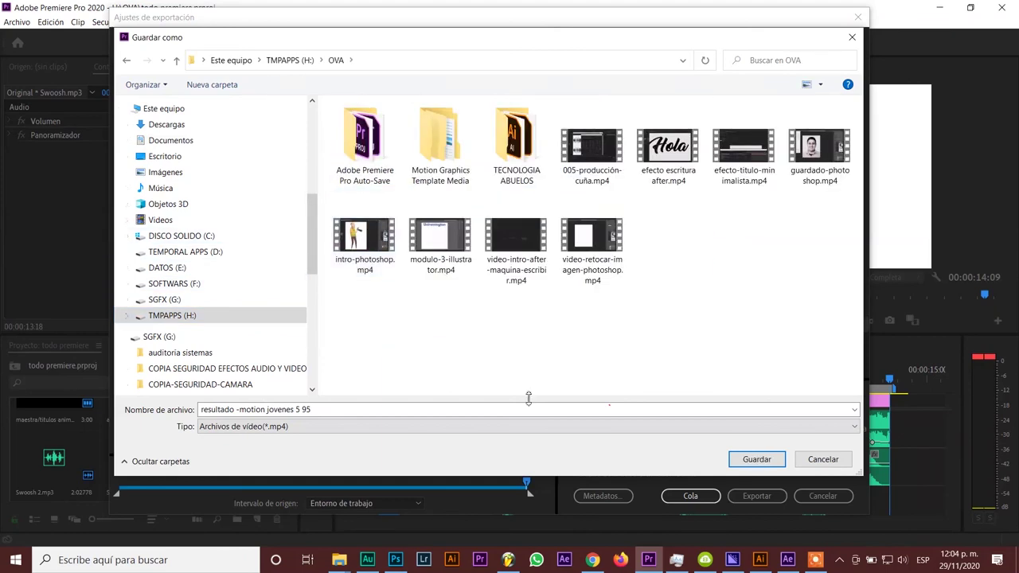
pyautogui.click(765, 461)
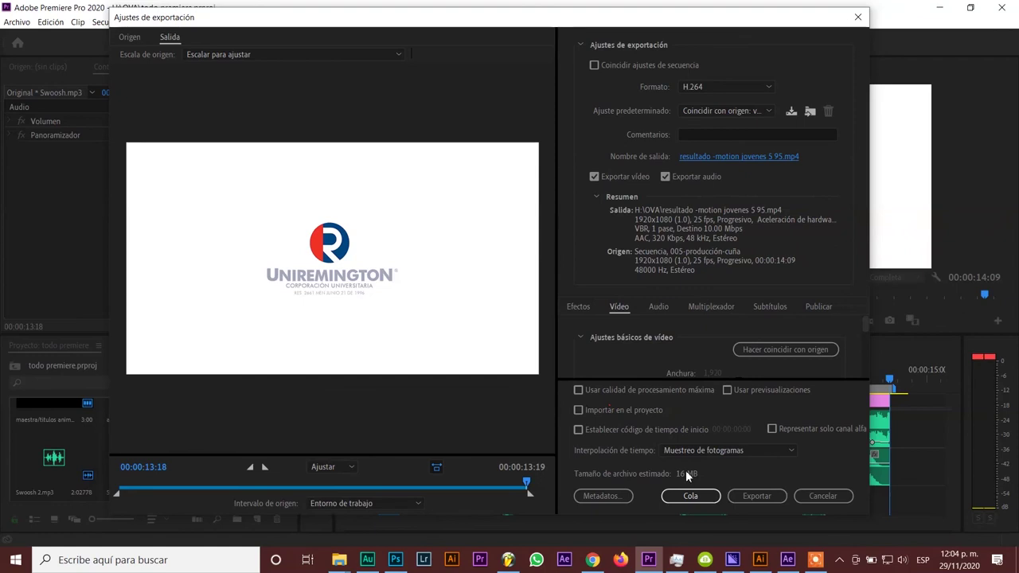
# - Set the video Target Bitrate to 10 Mbps after briefly trying 5 Mbps
pyautogui.click(745, 453)
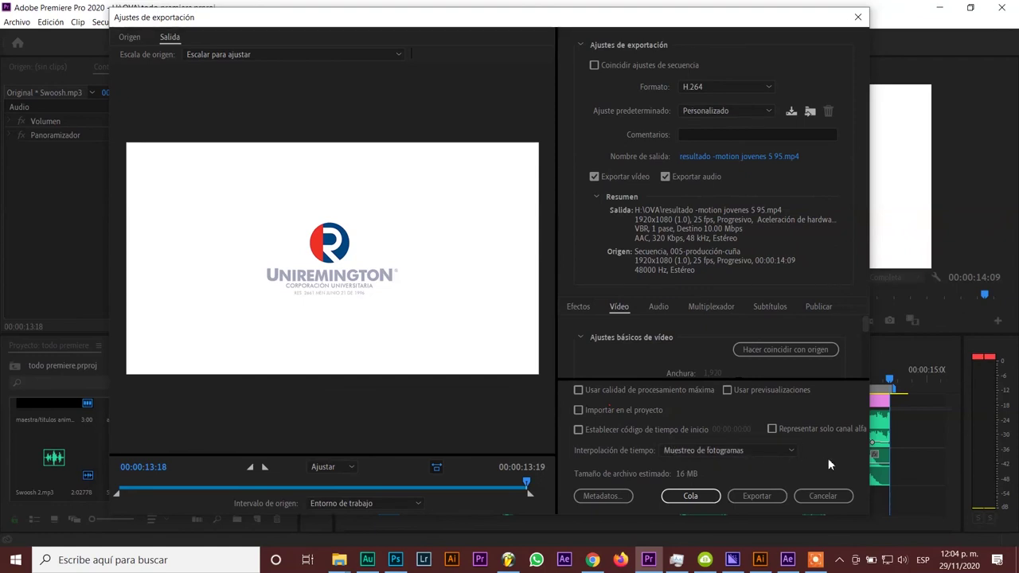
pyautogui.moveTo(864, 324); pyautogui.dragTo(861, 357)
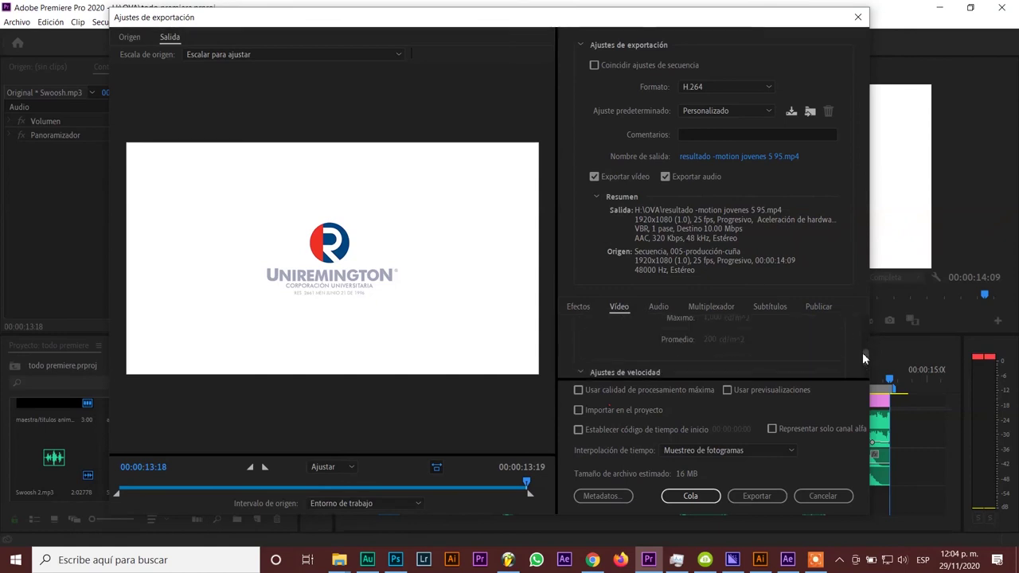
pyautogui.click(812, 345)
pyautogui.write('5')
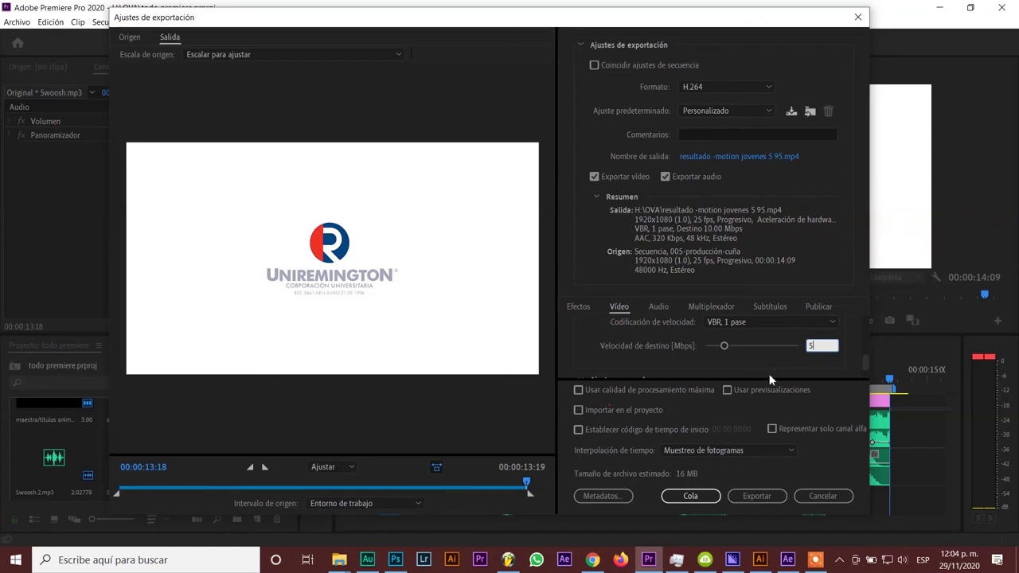
pyautogui.press('Return')
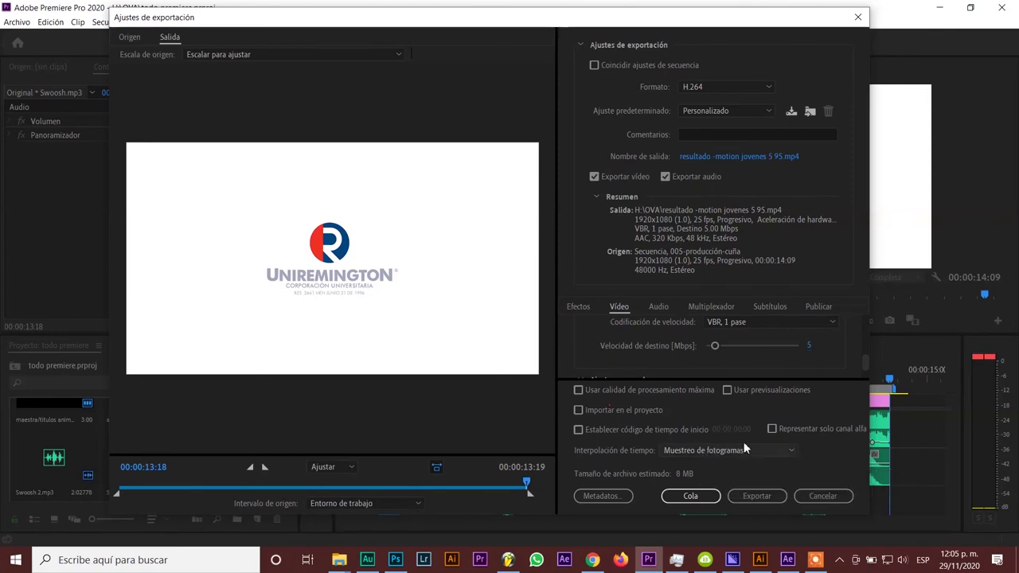
pyautogui.click(808, 347)
pyautogui.write('10')
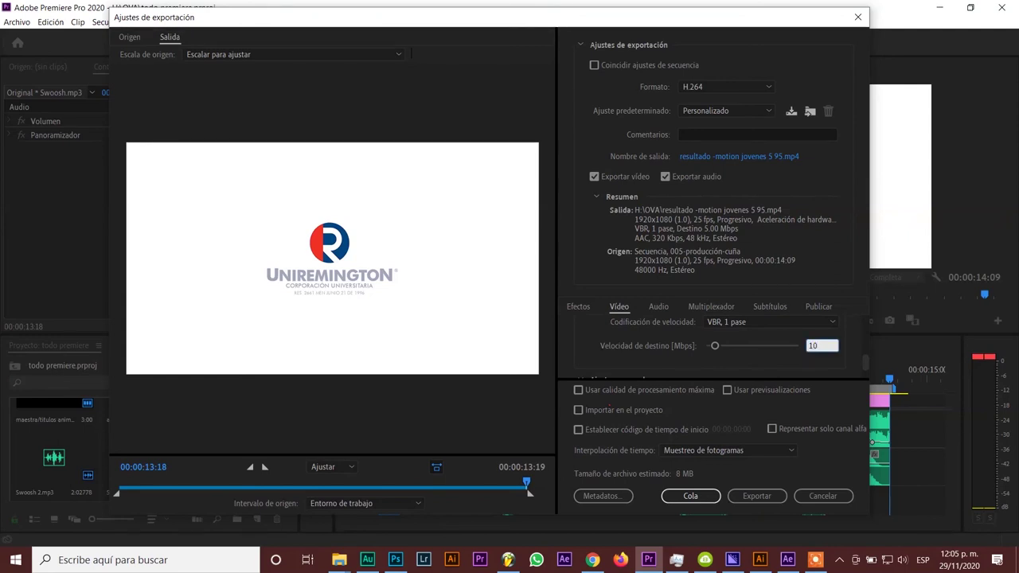
pyautogui.press('Return')
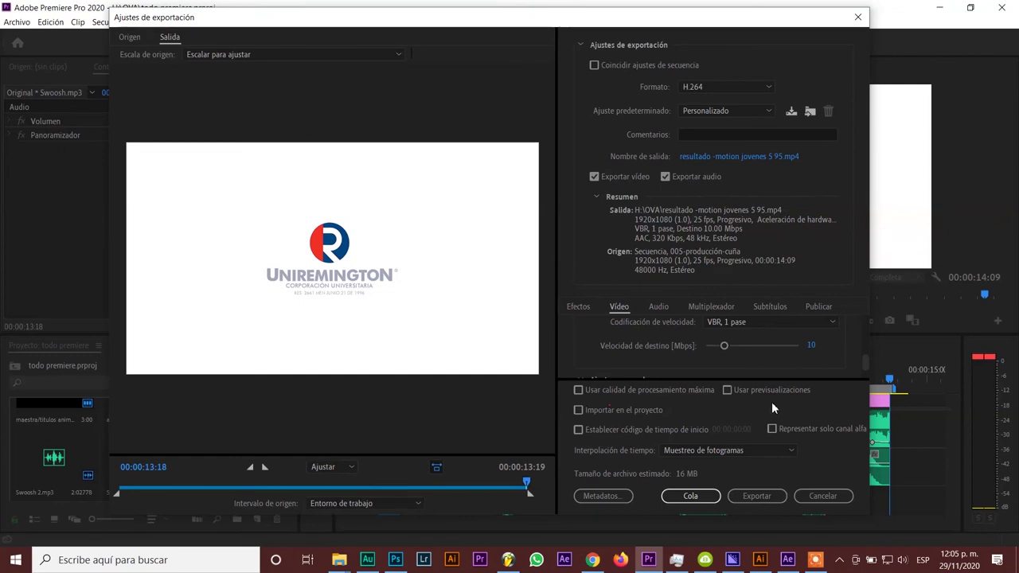
# - Keep the H.264 format and start the export
pyautogui.click(757, 499)
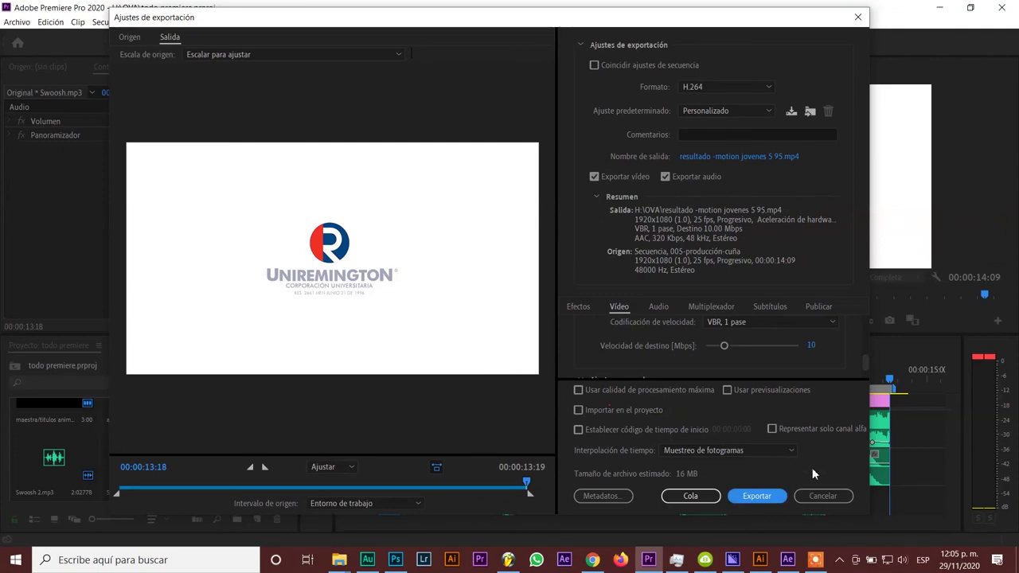
pyautogui.click(769, 89)
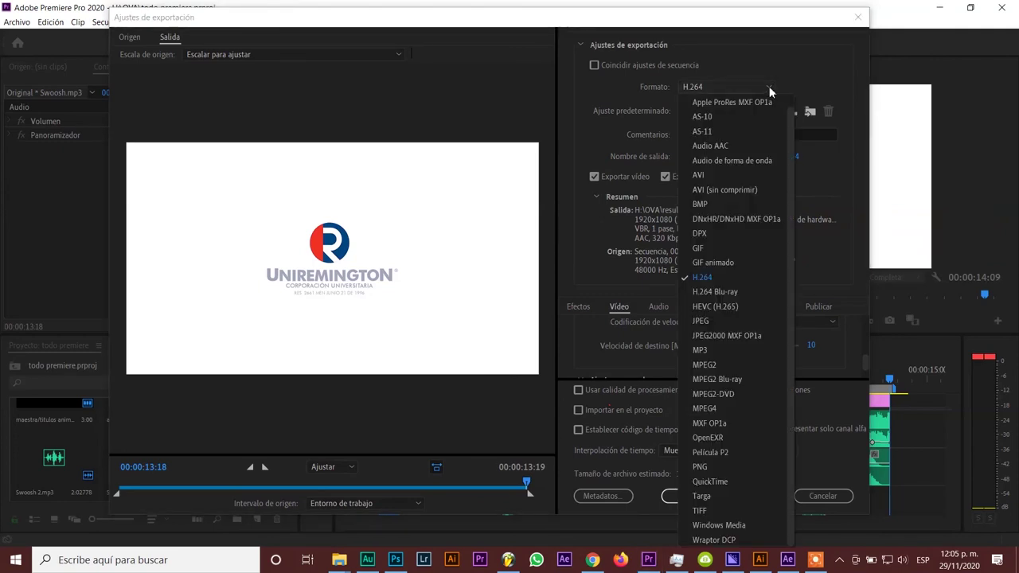
pyautogui.click(820, 77)
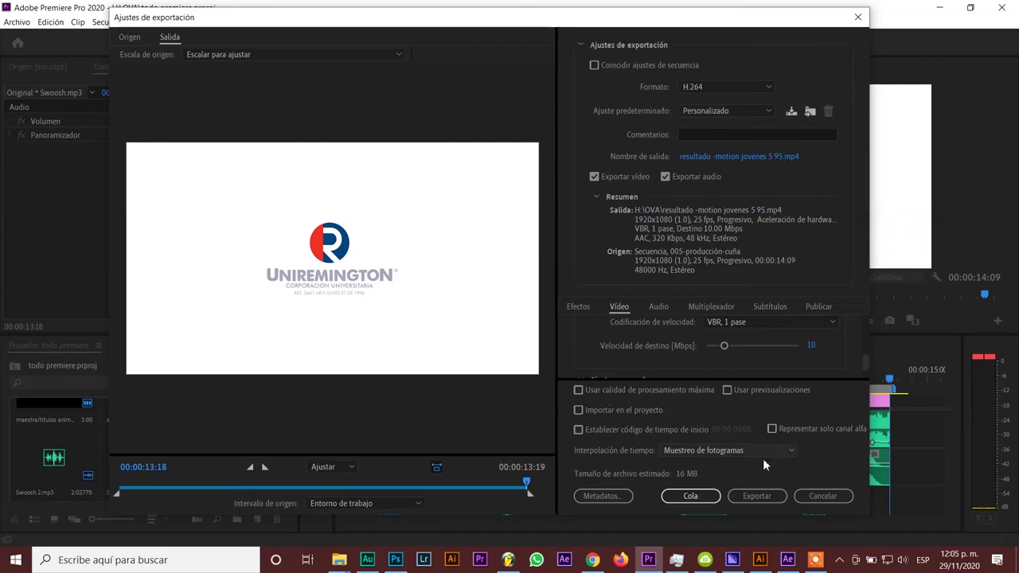
pyautogui.click(763, 496)
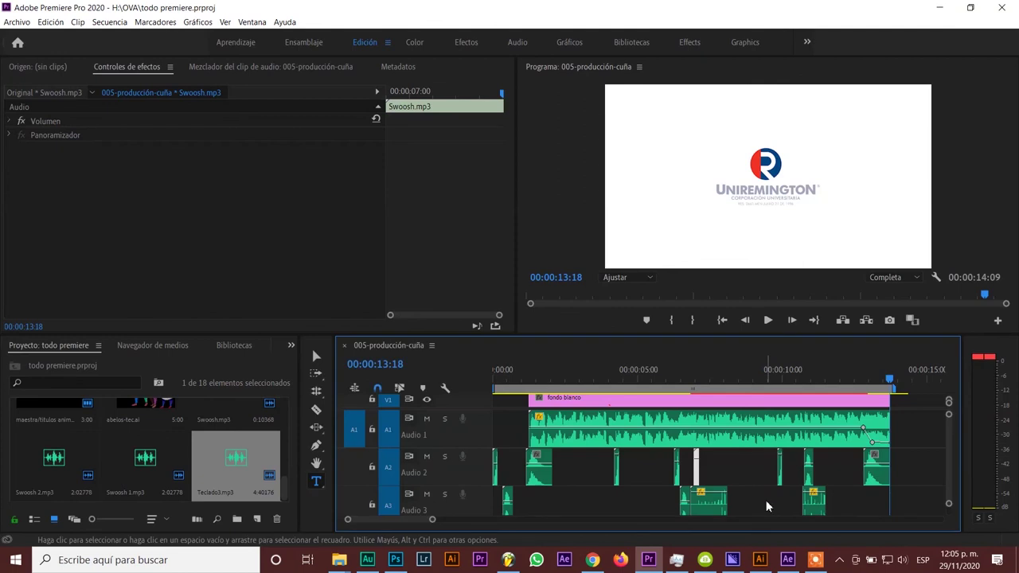
# - In File Explorer, browse to TMPAPPS (H:) > OVA and play resultado -motion jovenes 5 95.mp4
pyautogui.click(339, 562)
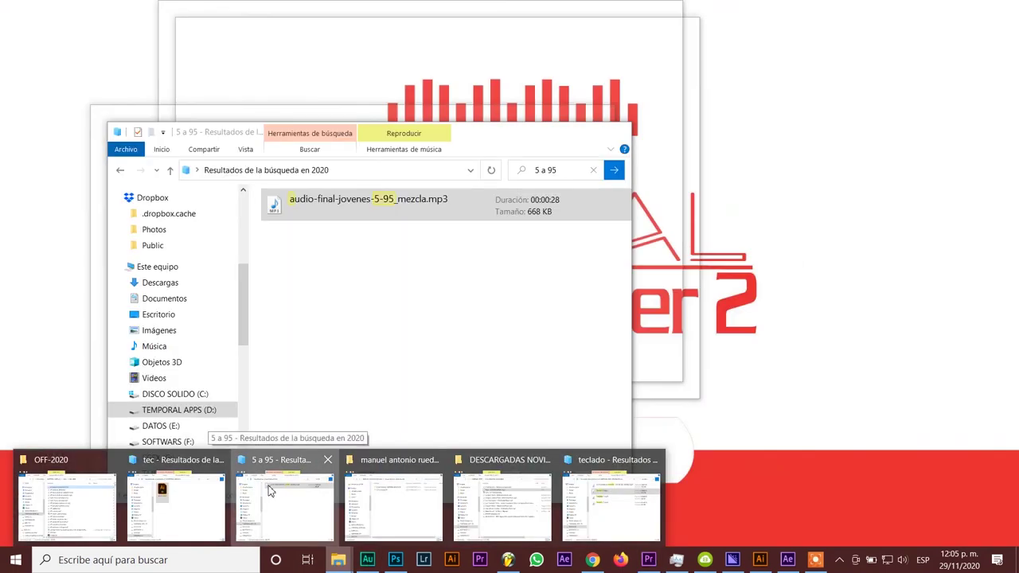
pyautogui.click(266, 487)
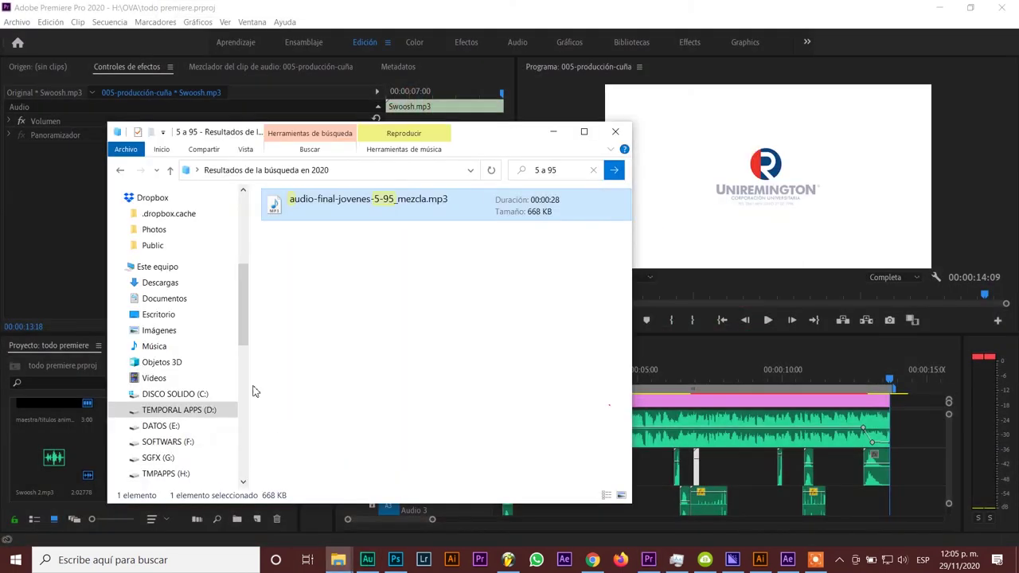
pyautogui.scroll(-2, 170, 453)
pyautogui.scroll(-1, 169, 453)
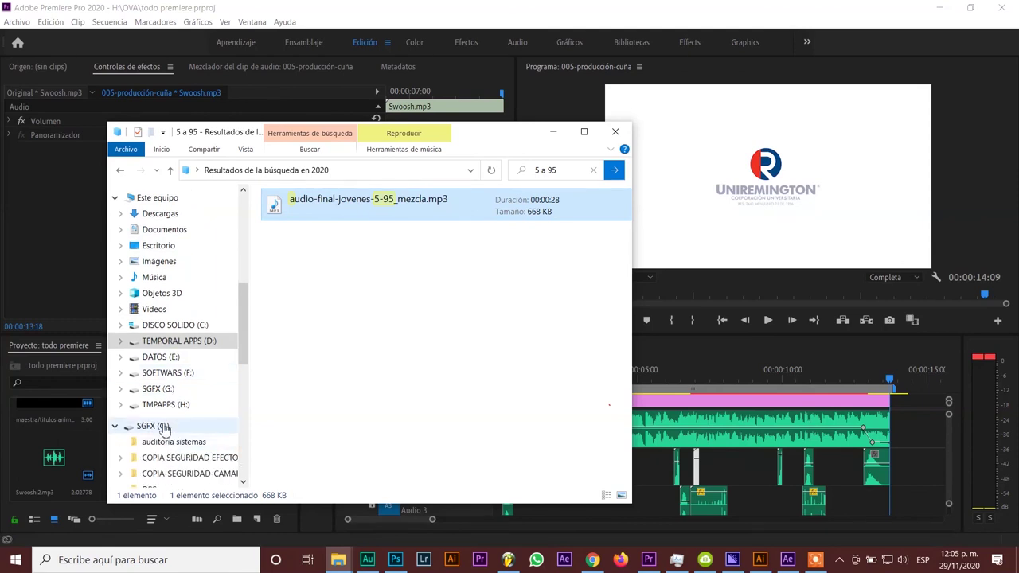
pyautogui.click(164, 428)
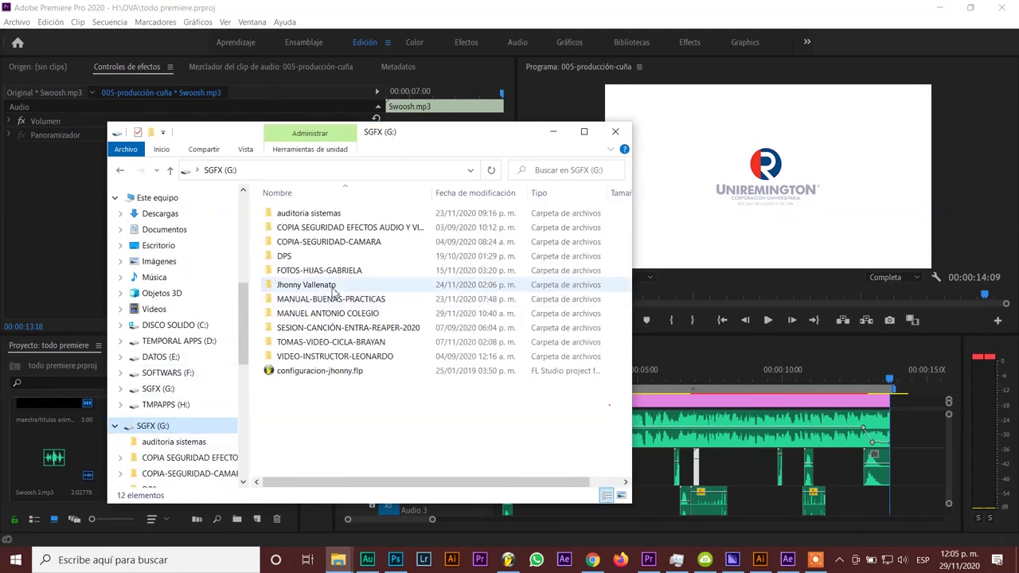
pyautogui.click(164, 408)
pyautogui.scroll(-3, 306, 370)
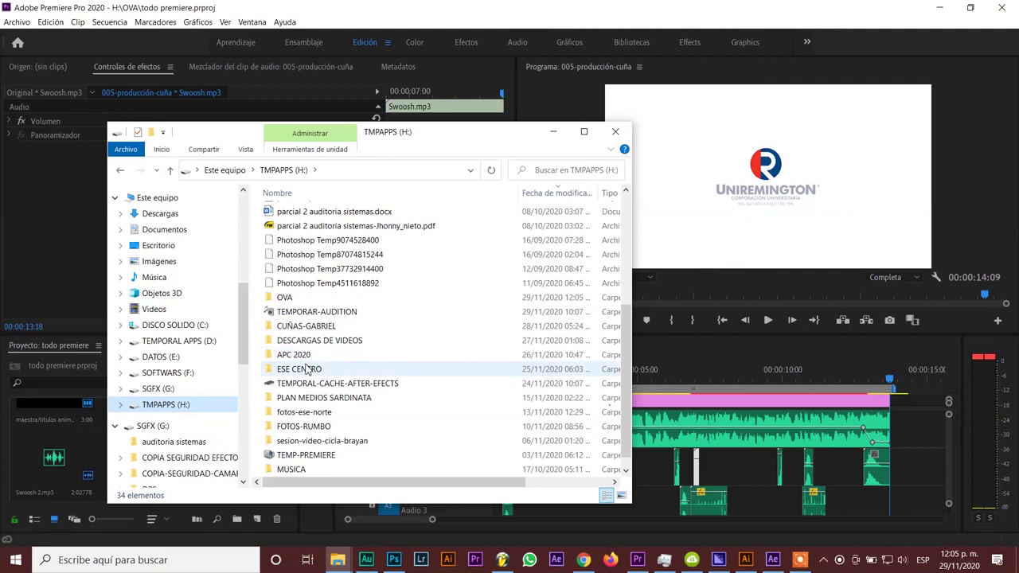
pyautogui.doubleClick(285, 298)
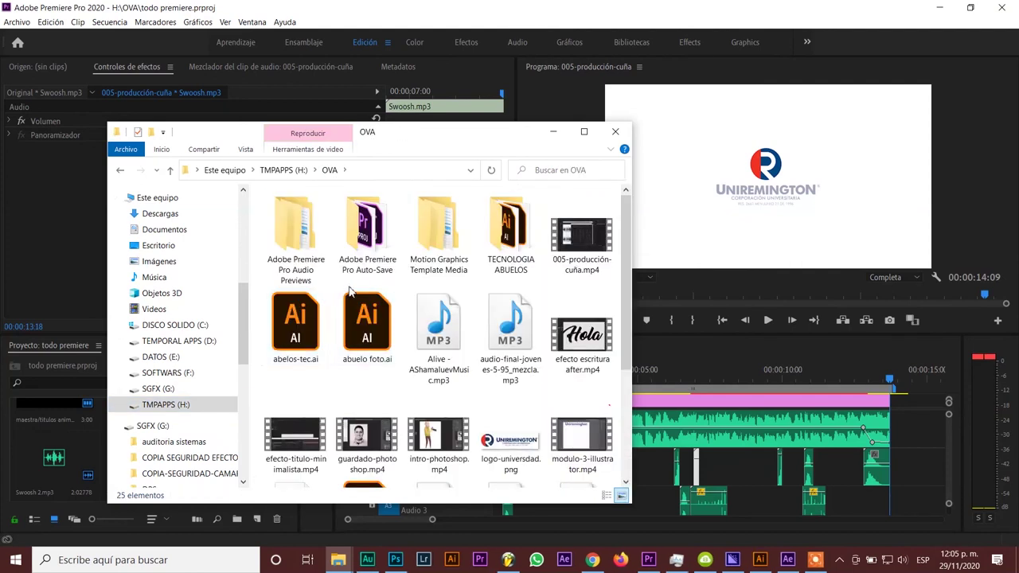
pyautogui.scroll(-2, 530, 300)
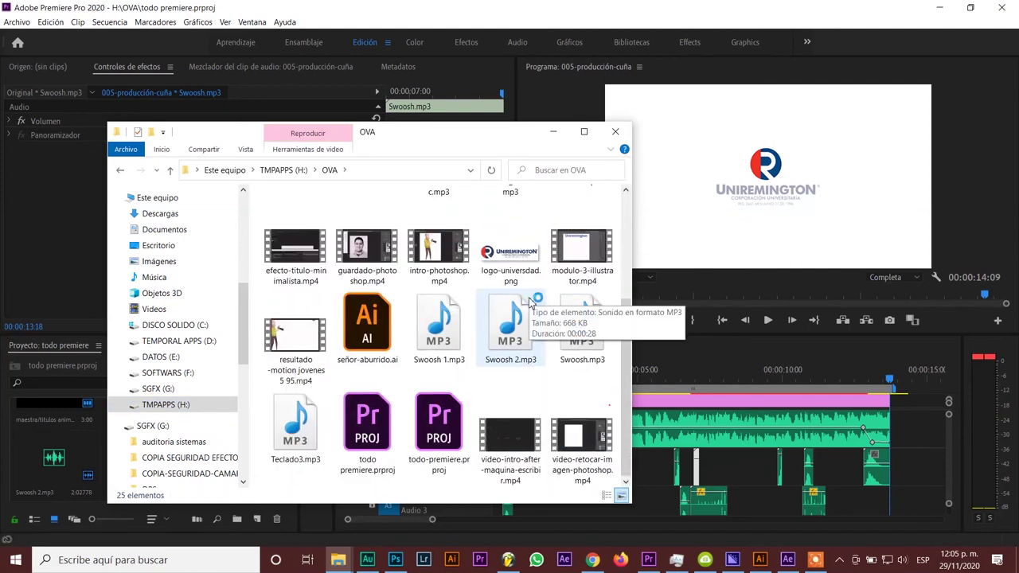
pyautogui.click(289, 336)
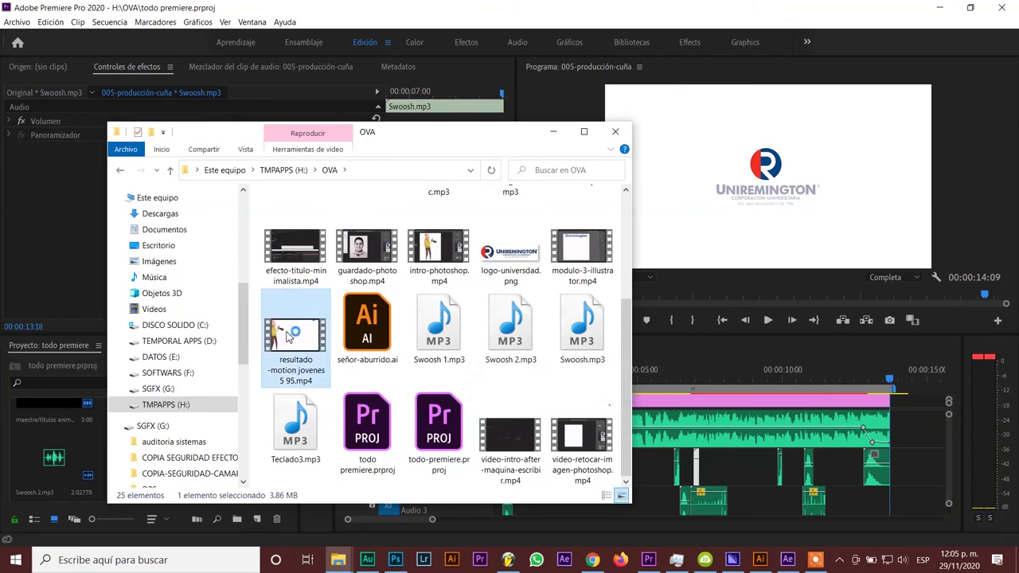
pyautogui.doubleClick(289, 335)
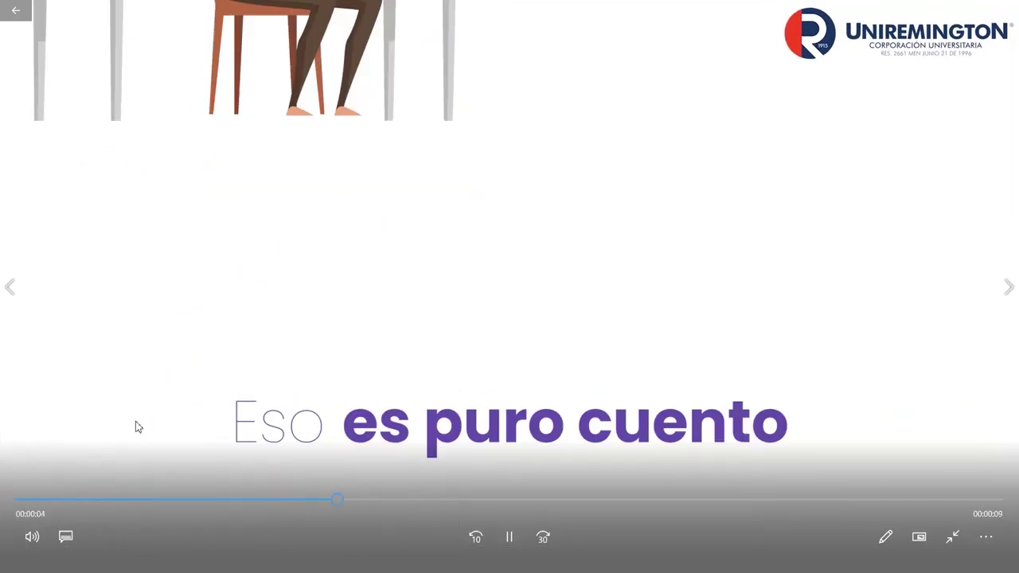
# - Replay the 13-second exported promo from its start in Movies & TV, then close the player
pyautogui.click(22, 500)
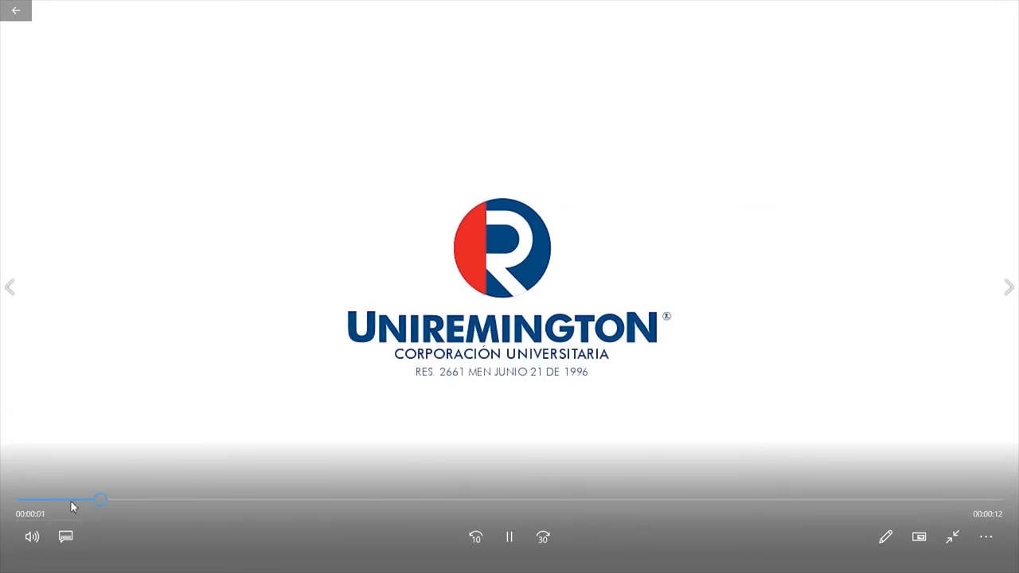
pyautogui.click(23, 502)
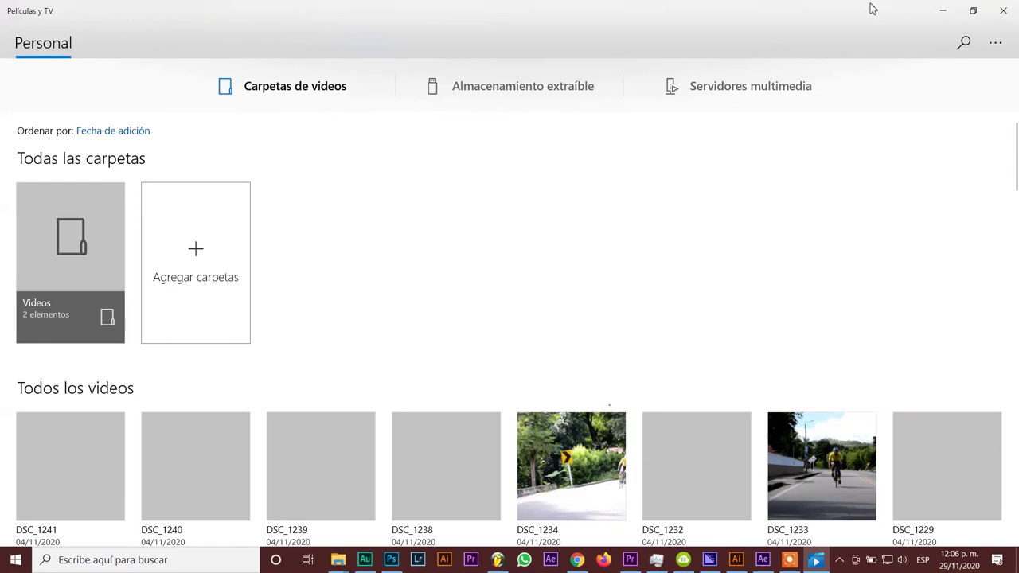
pyautogui.click(1003, 10)
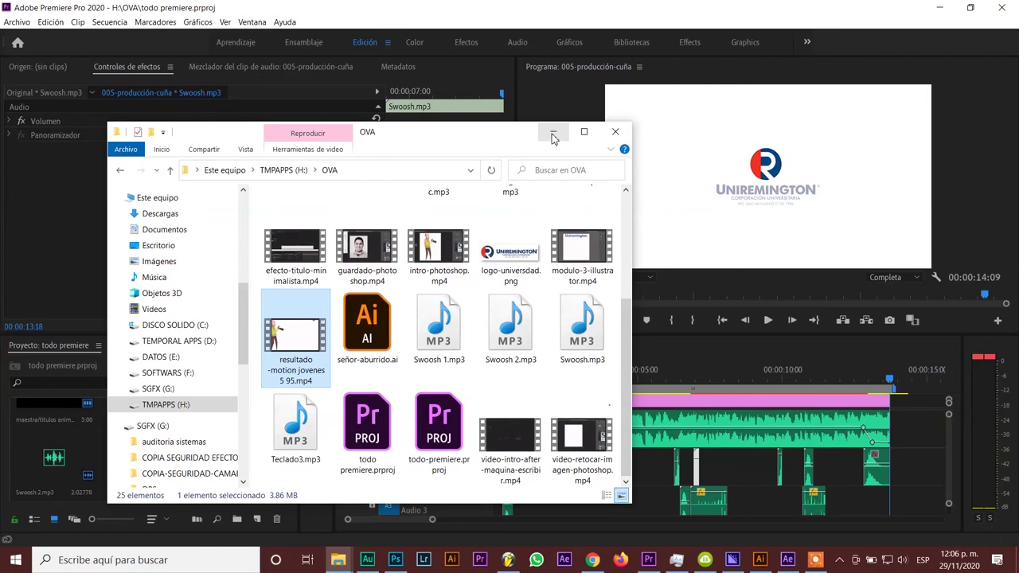
pyautogui.moveTo(726, 518)
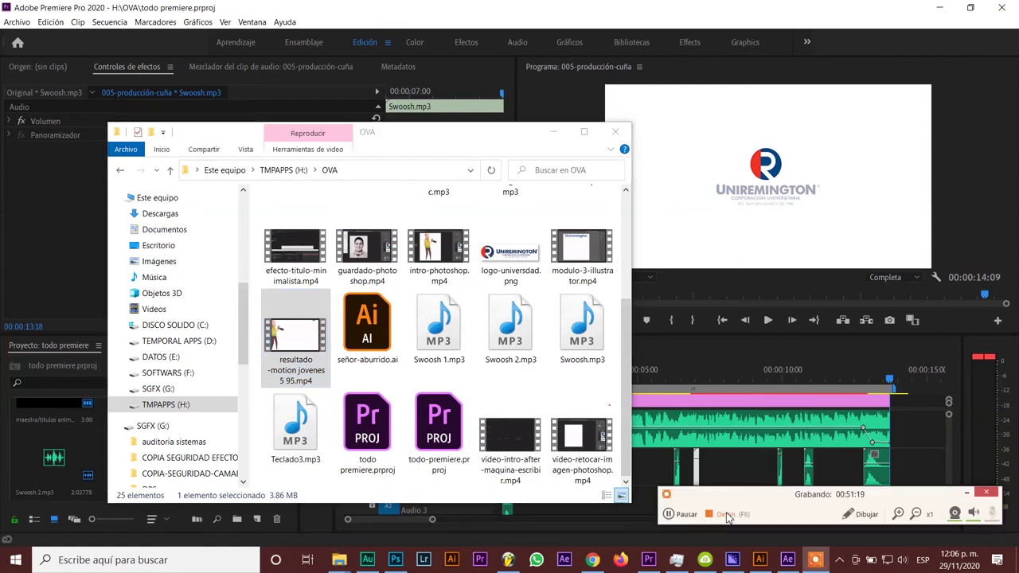